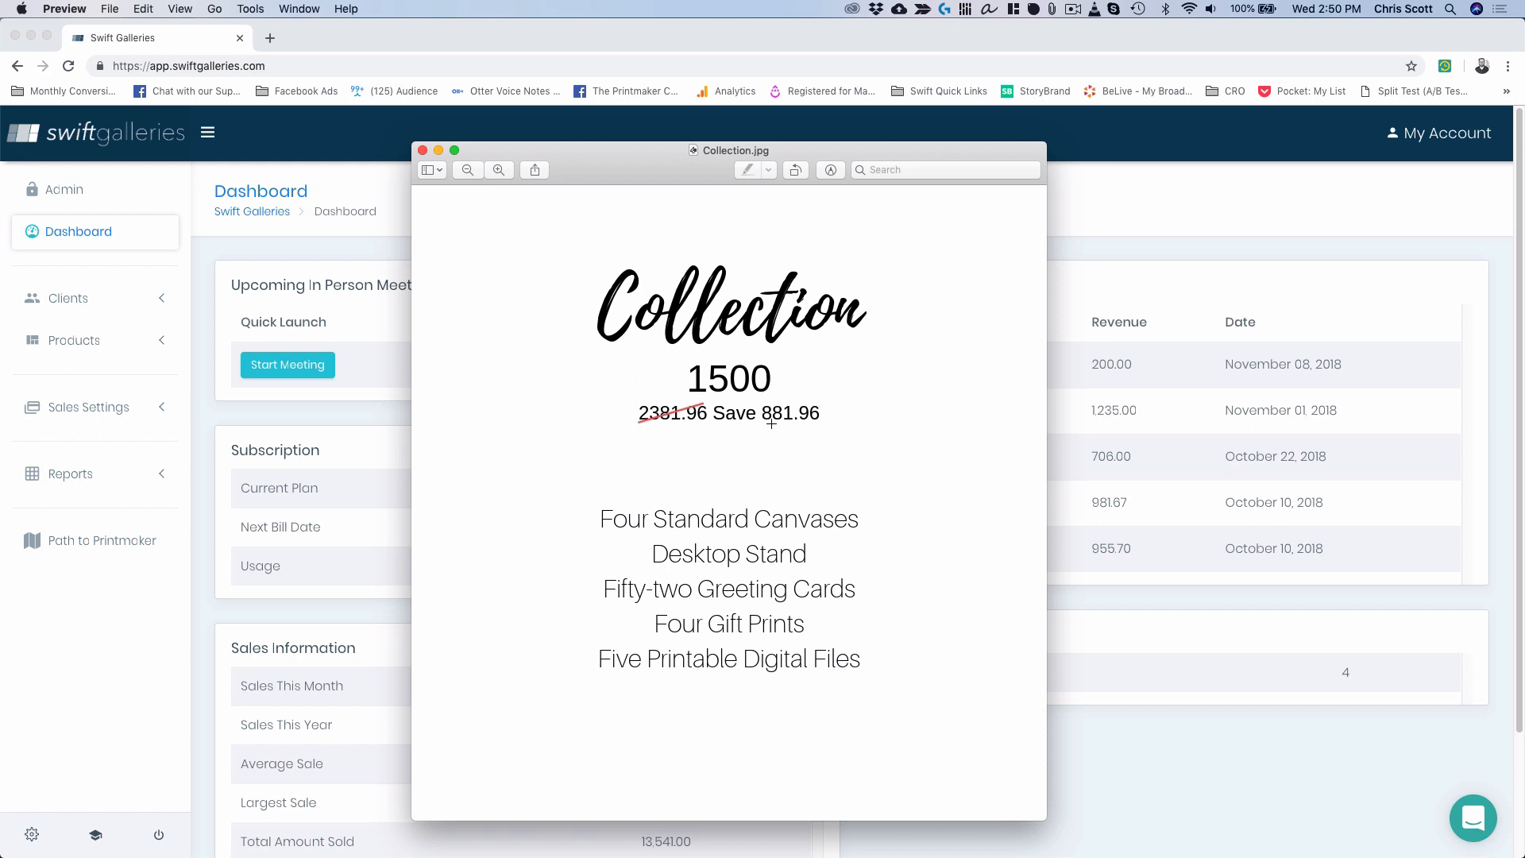
# Import the Canvas Wrap - 1.5-inch product from the Swift Galleries catalogue via Manage Products.
pyautogui.click(332, 415)
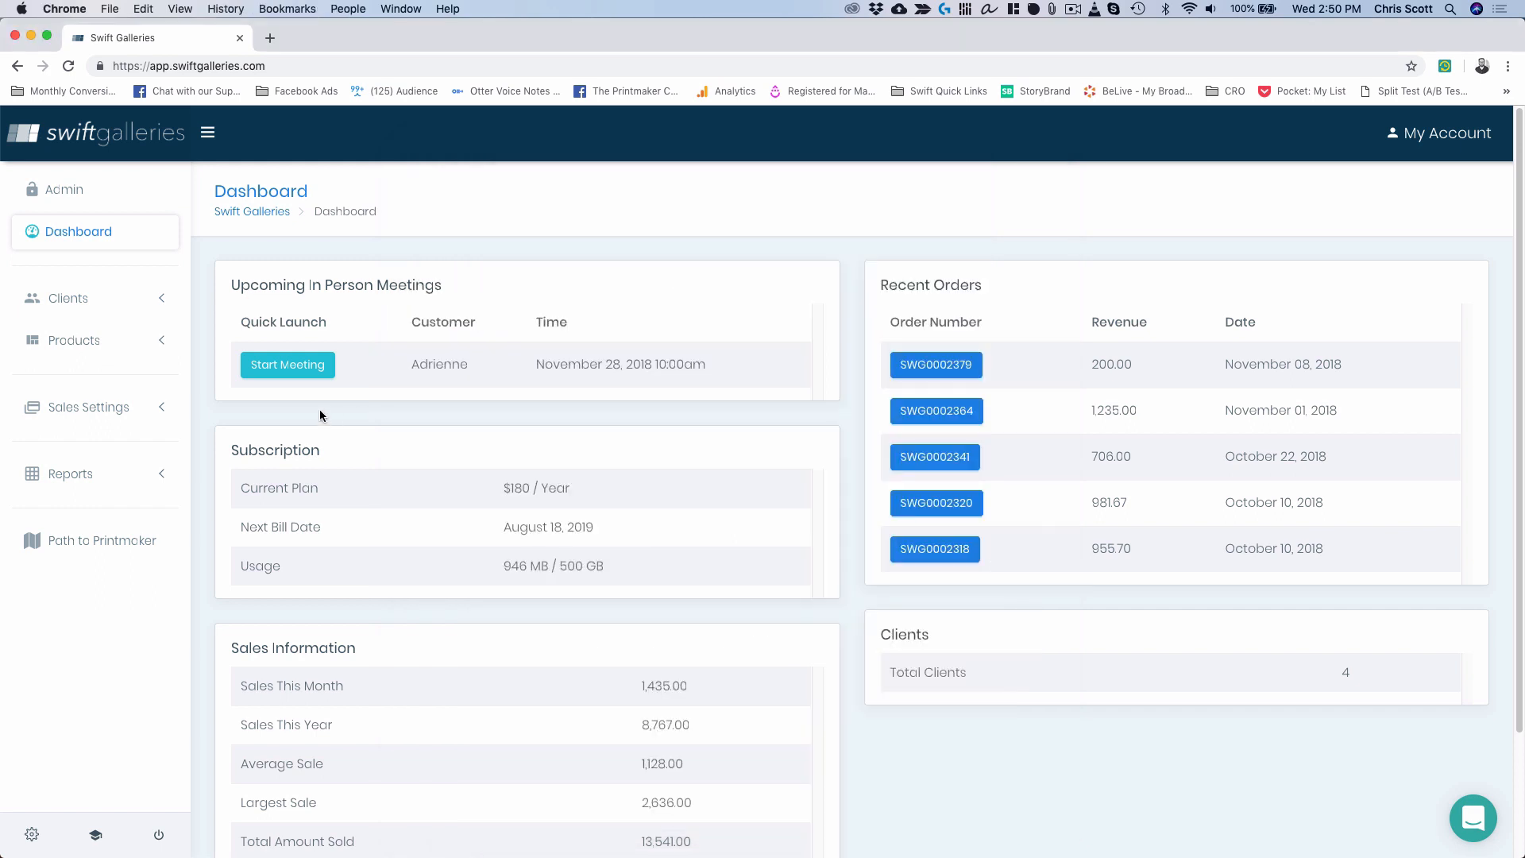
pyautogui.click(85, 347)
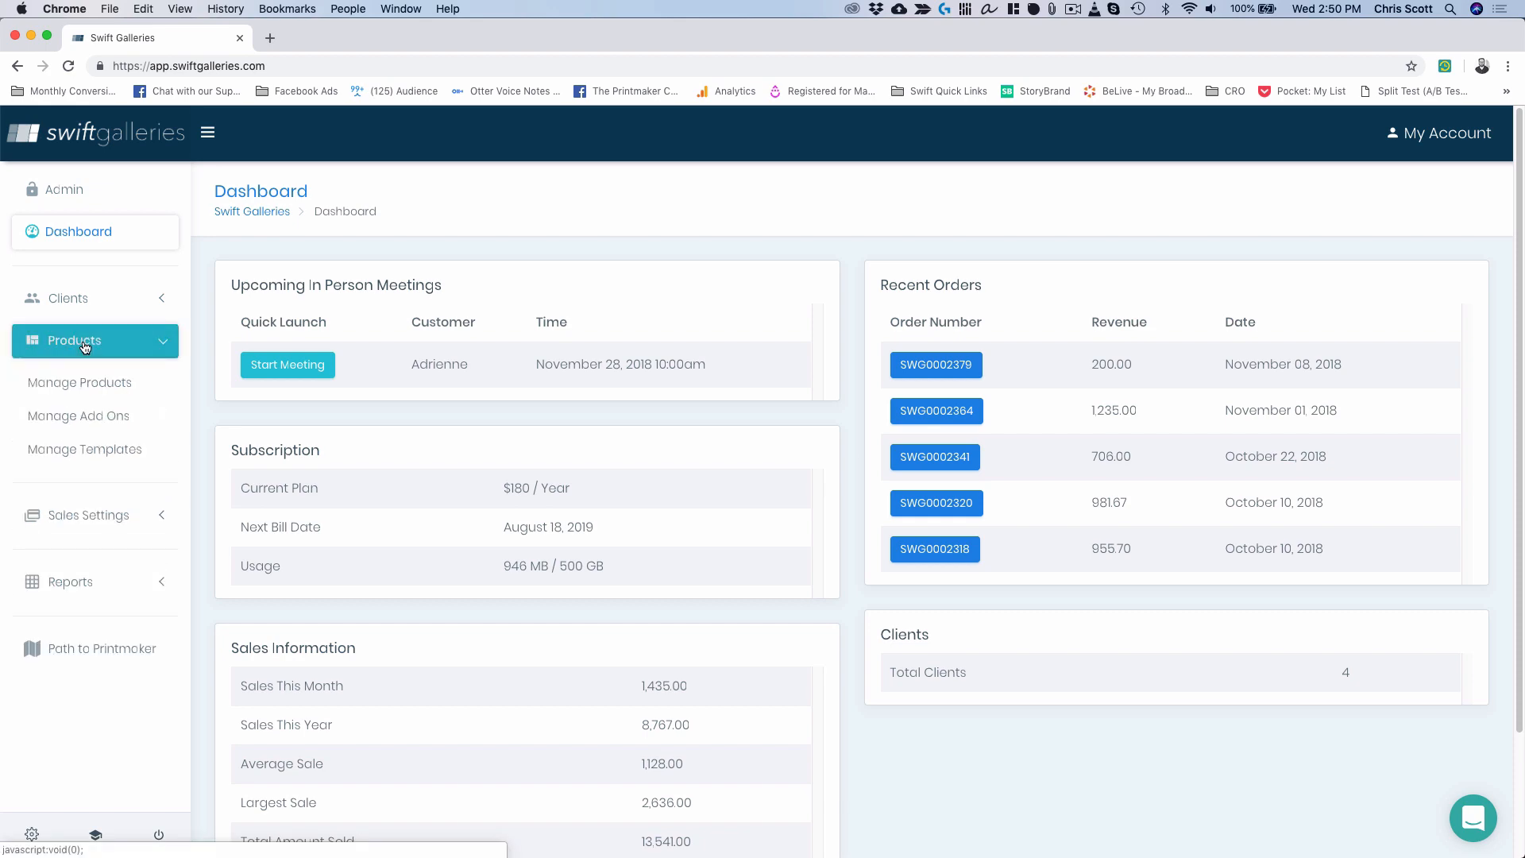
pyautogui.click(95, 388)
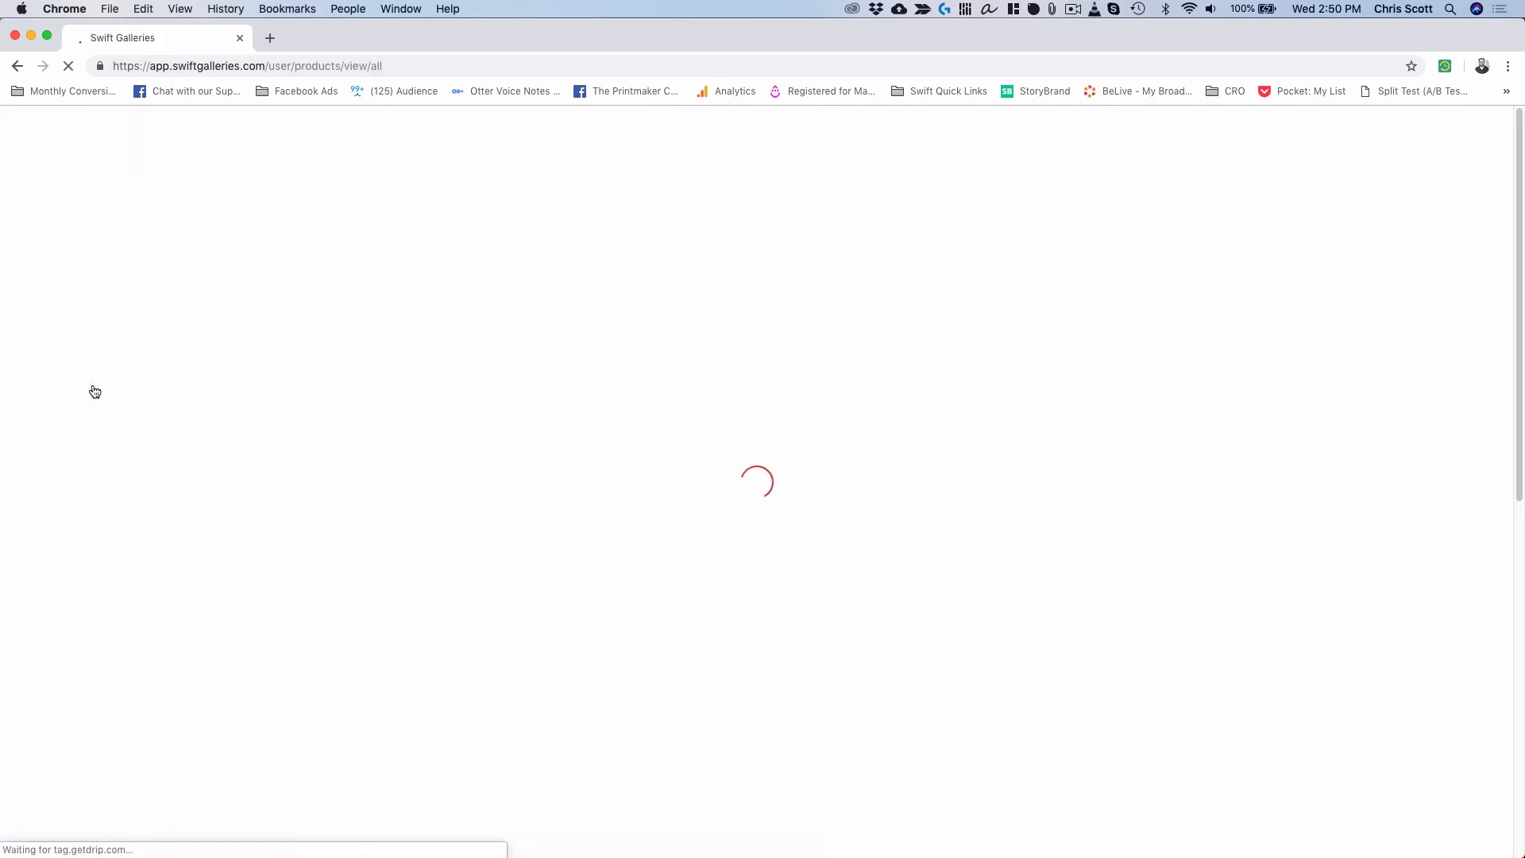
pyautogui.click(1430, 292)
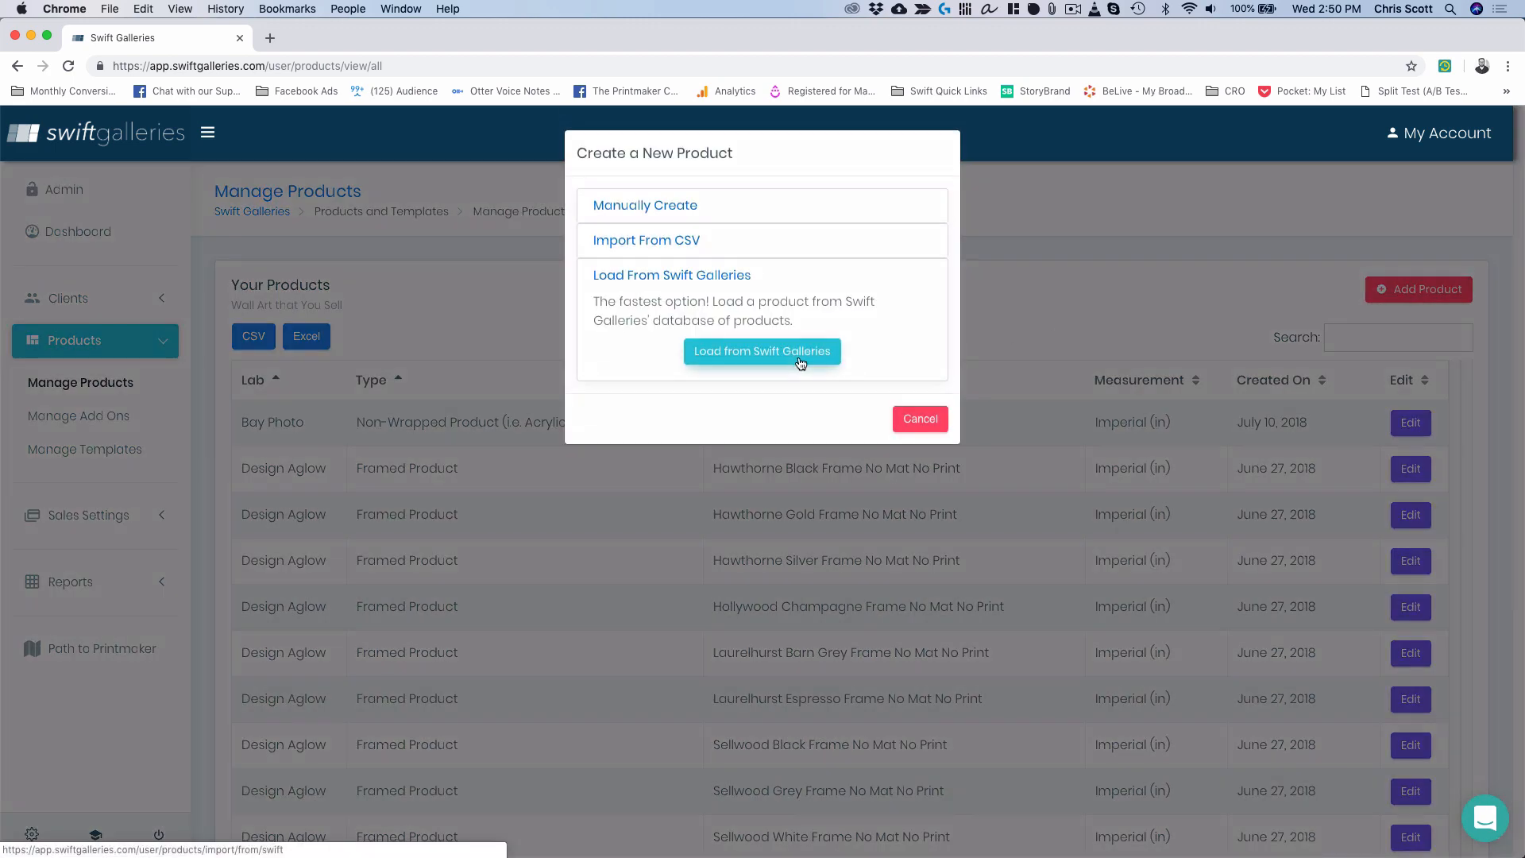
pyautogui.click(750, 352)
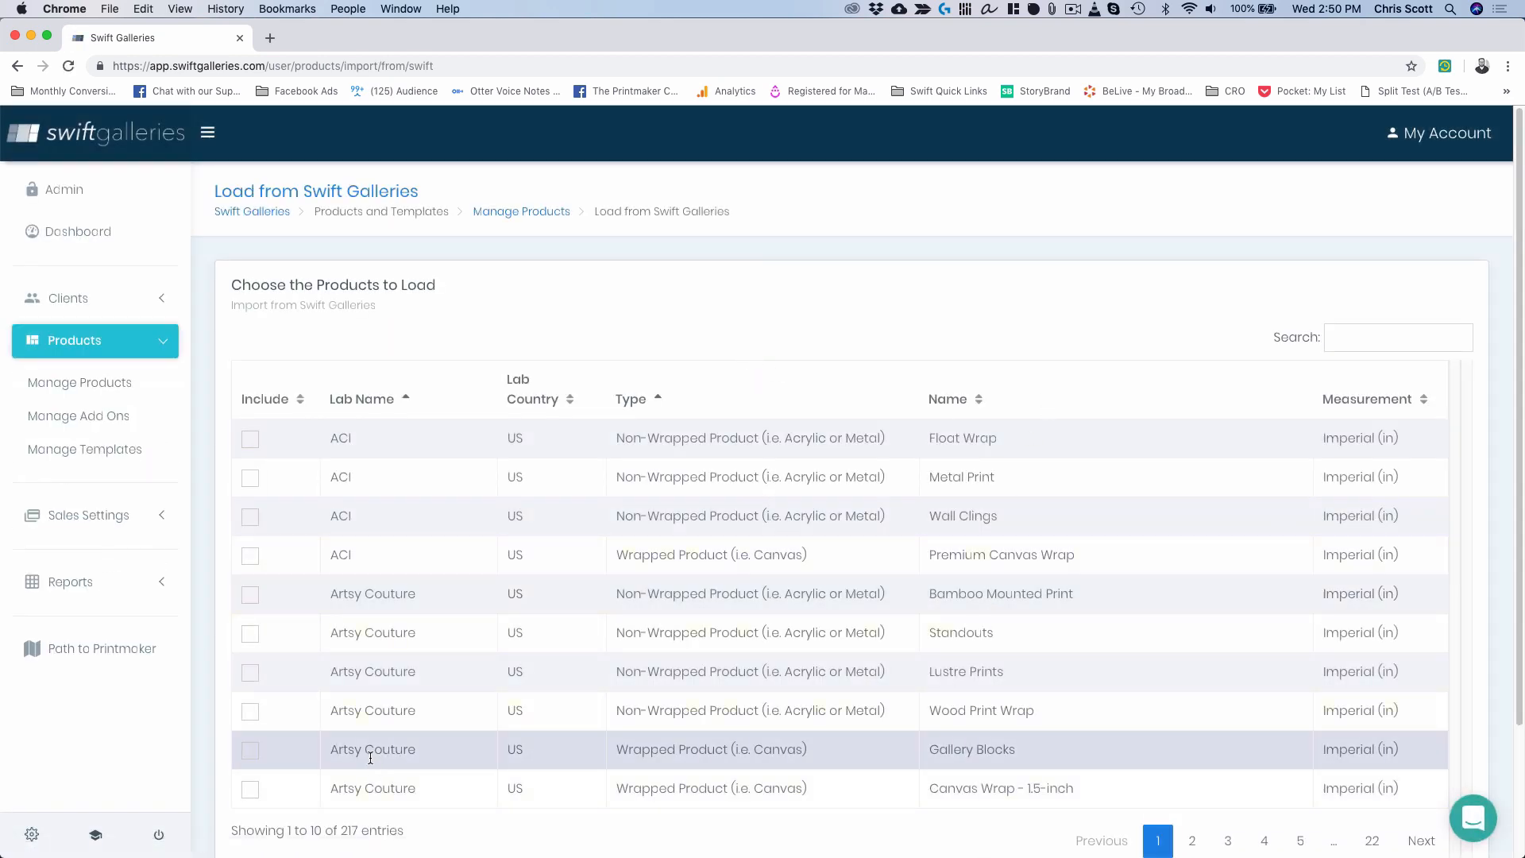
pyautogui.click(250, 790)
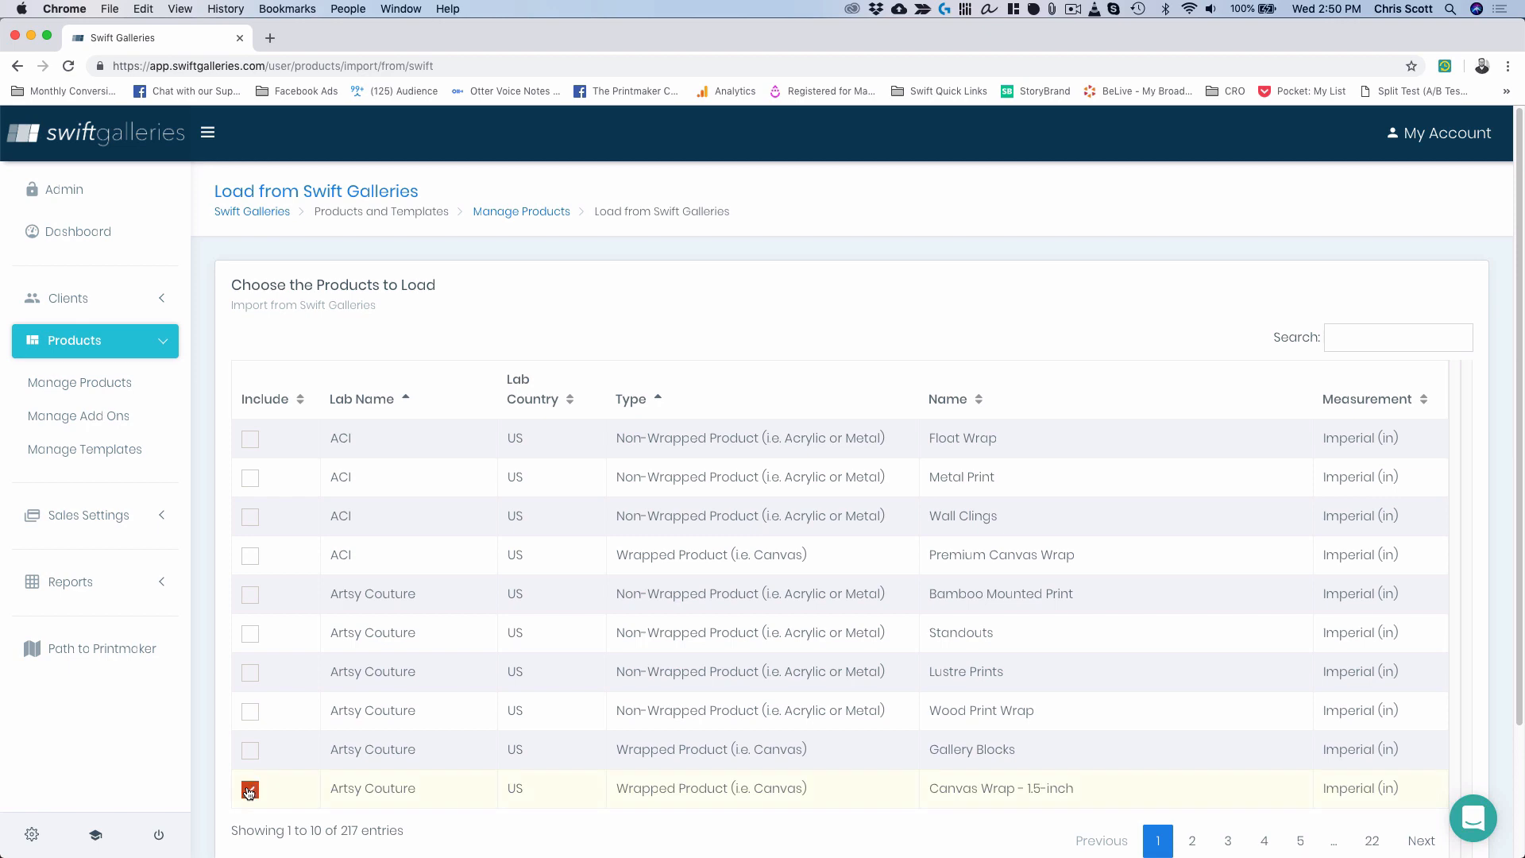
pyautogui.scroll(-3, 585, 767)
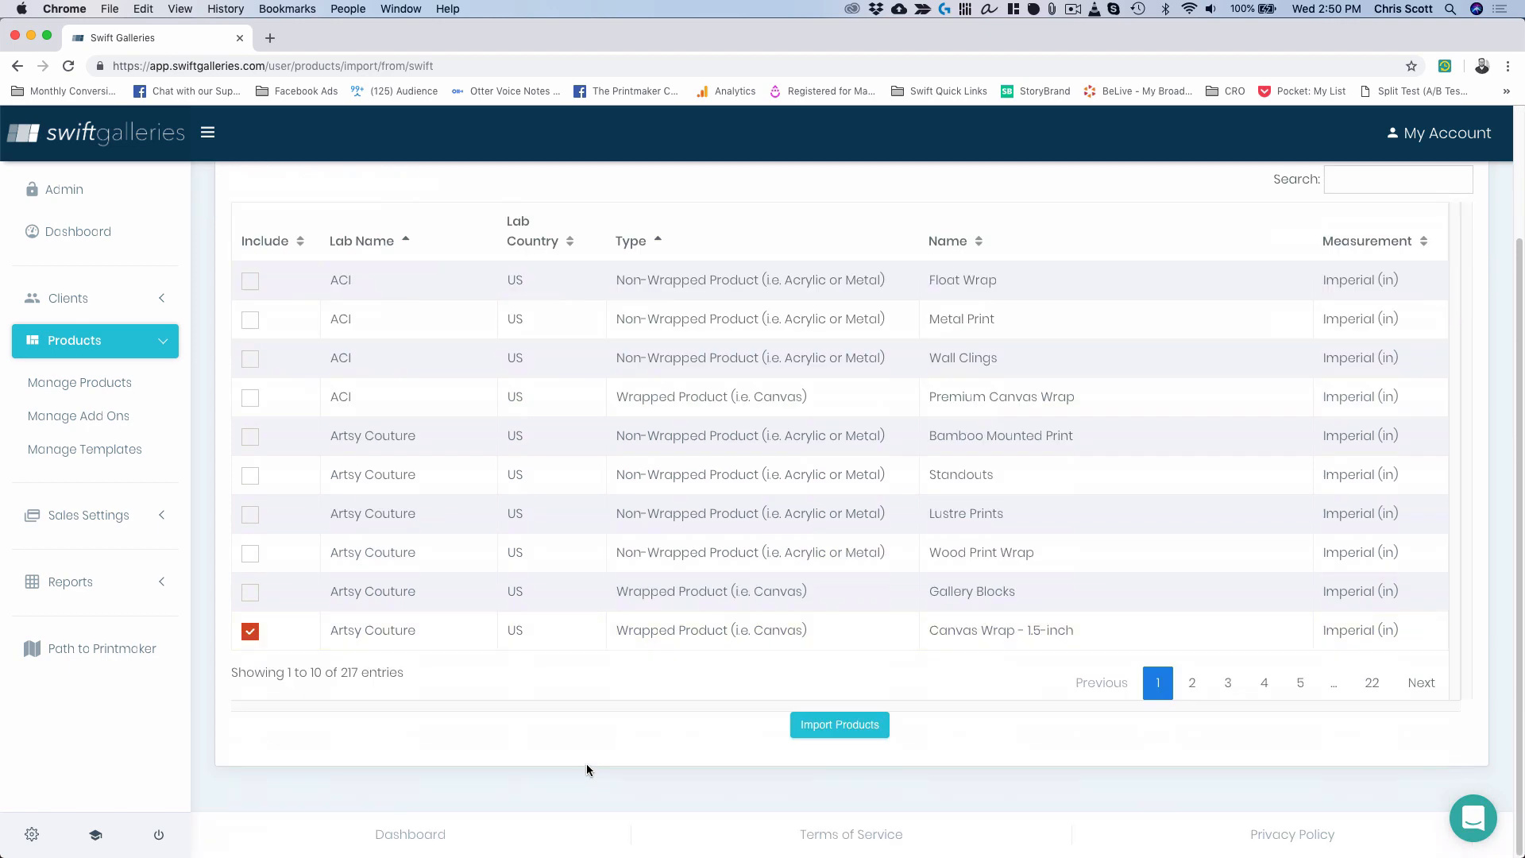
pyautogui.click(840, 724)
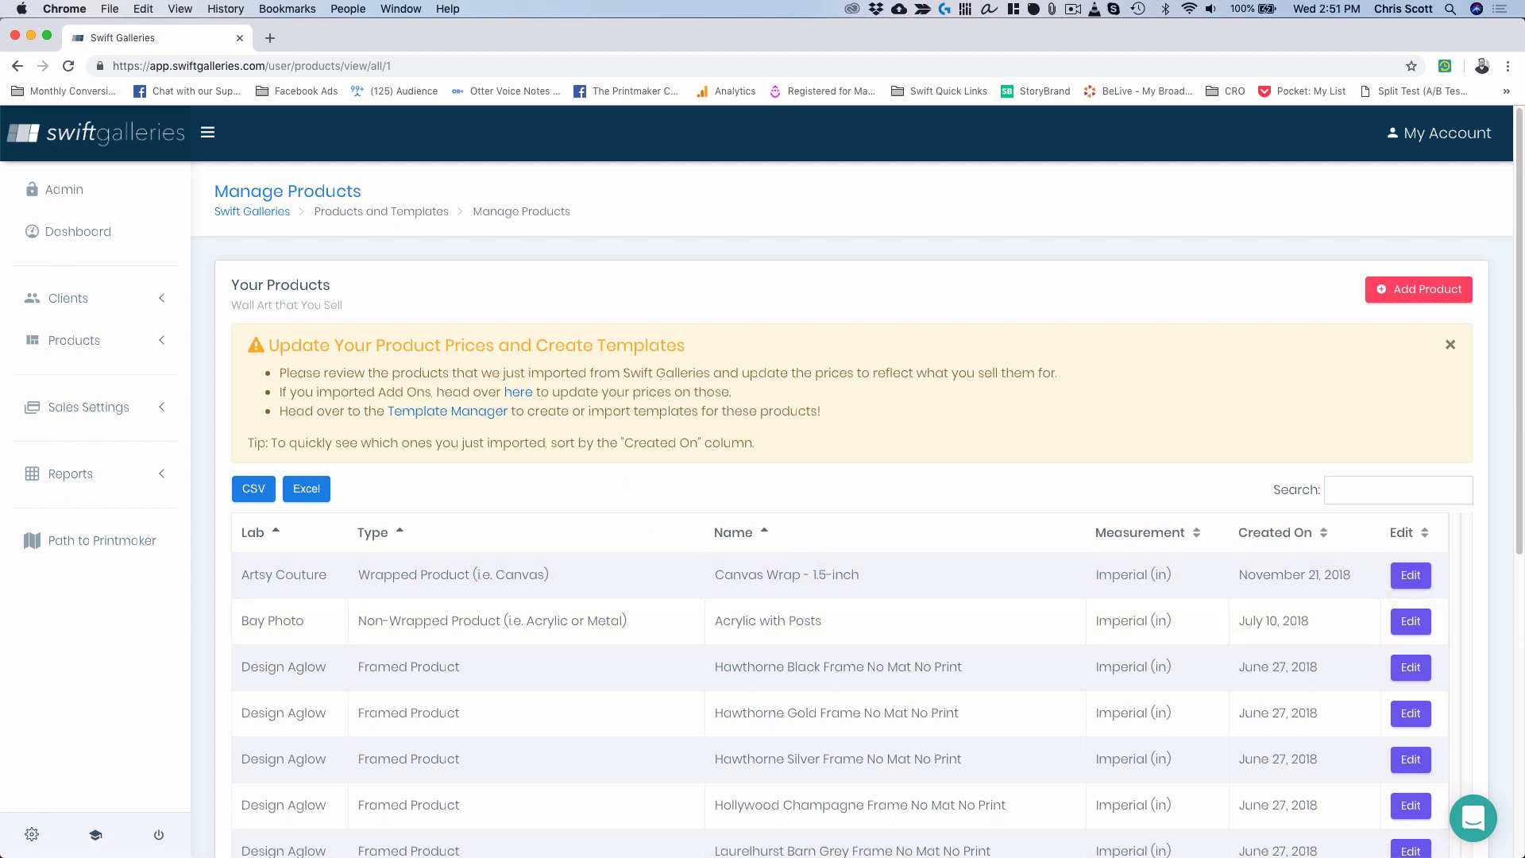
# Review the Canvas Wrap - 1.5-inch sizes and prices, then go to Manage Add Ons.
pyautogui.click(1418, 582)
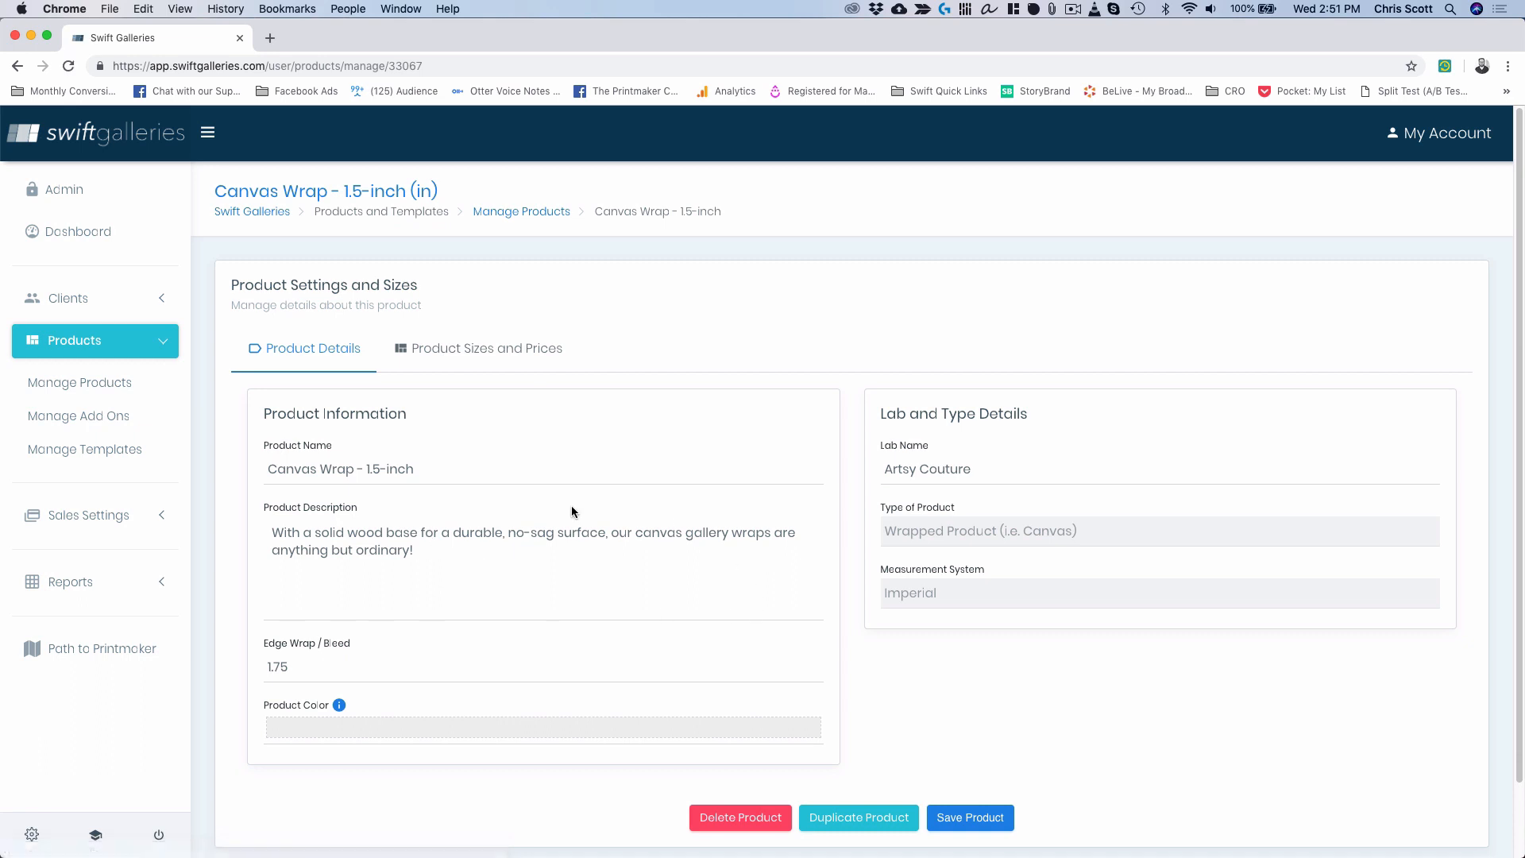
pyautogui.click(506, 350)
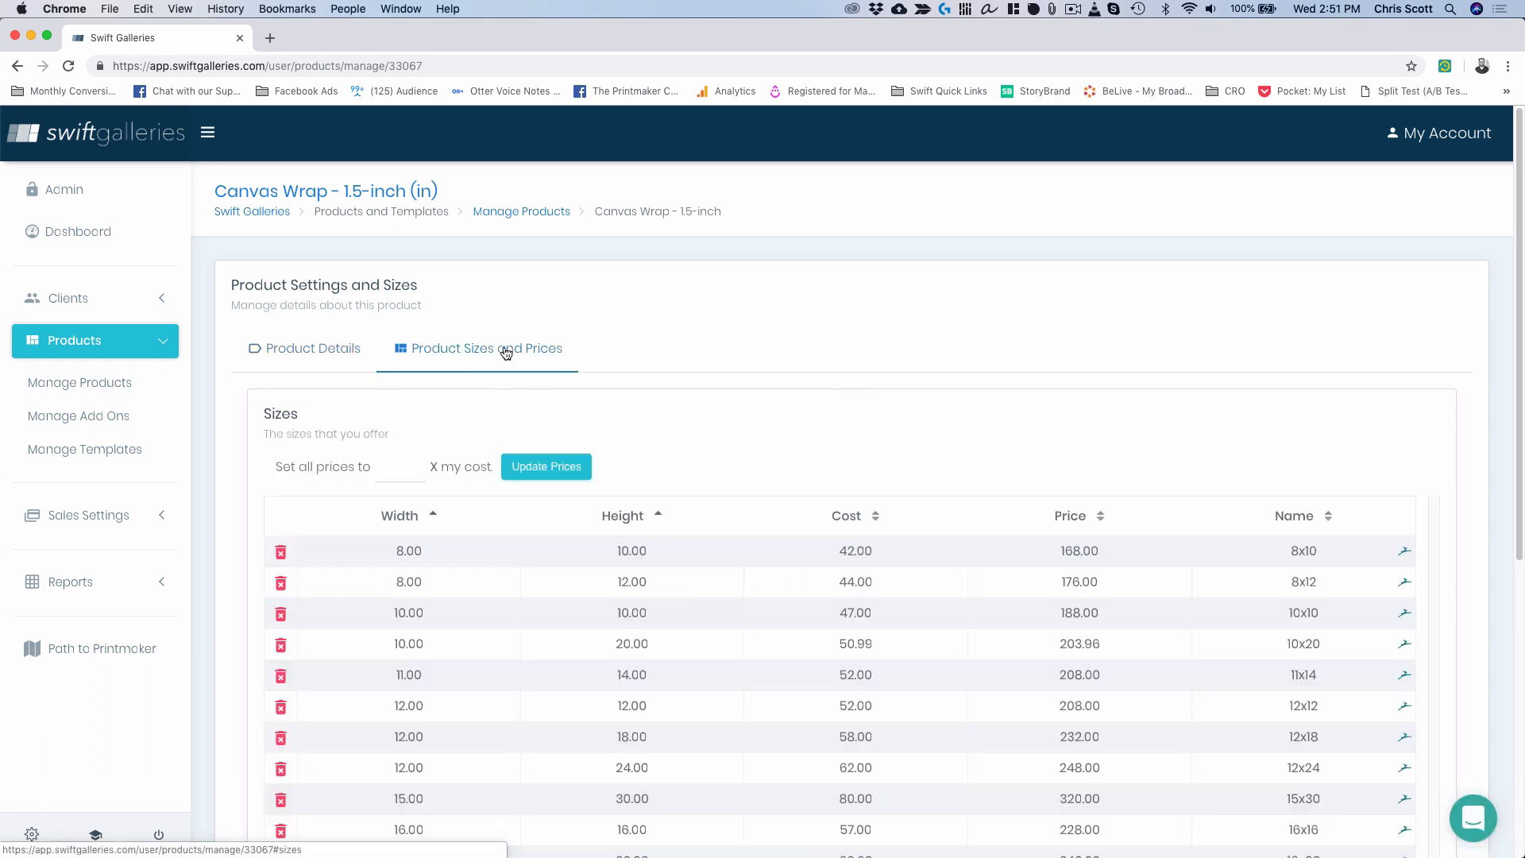
pyautogui.scroll(-3, 696, 329)
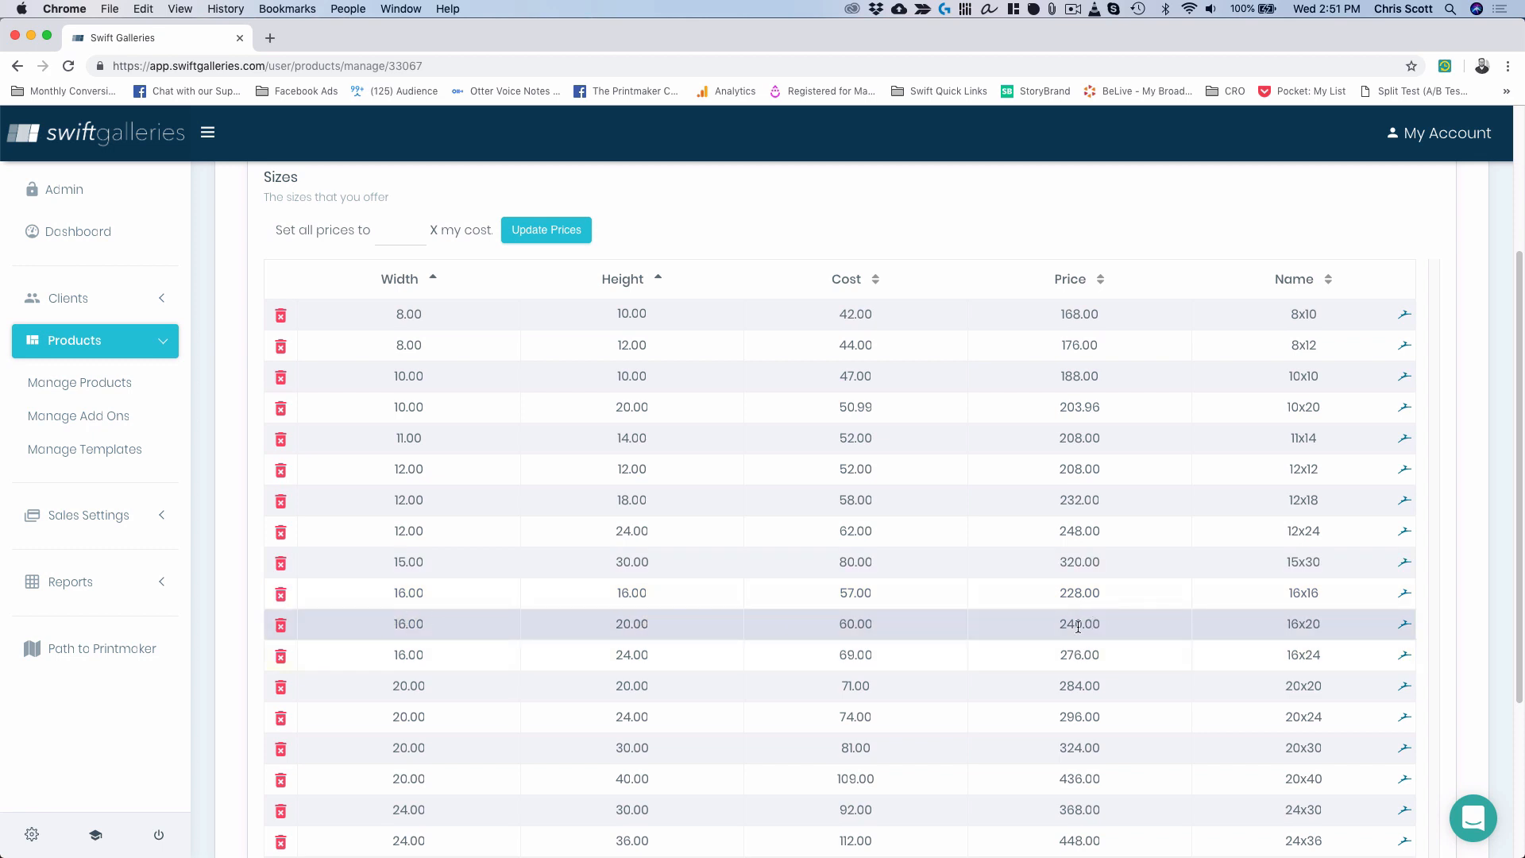
pyautogui.click(86, 416)
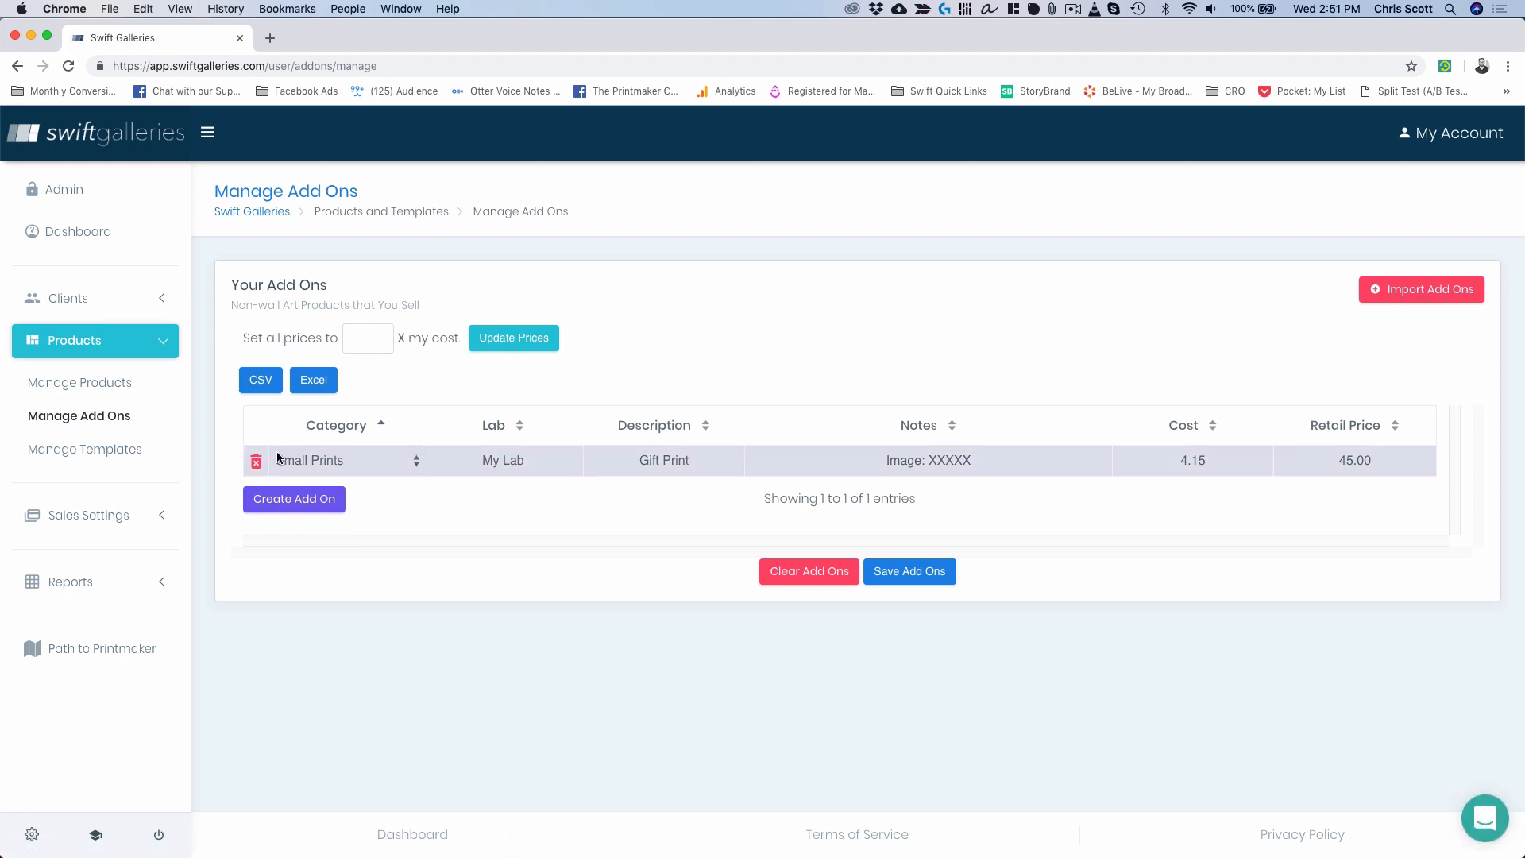
# Create a new Digital Files add-on with lab 'My Lab'.
pyautogui.click(316, 498)
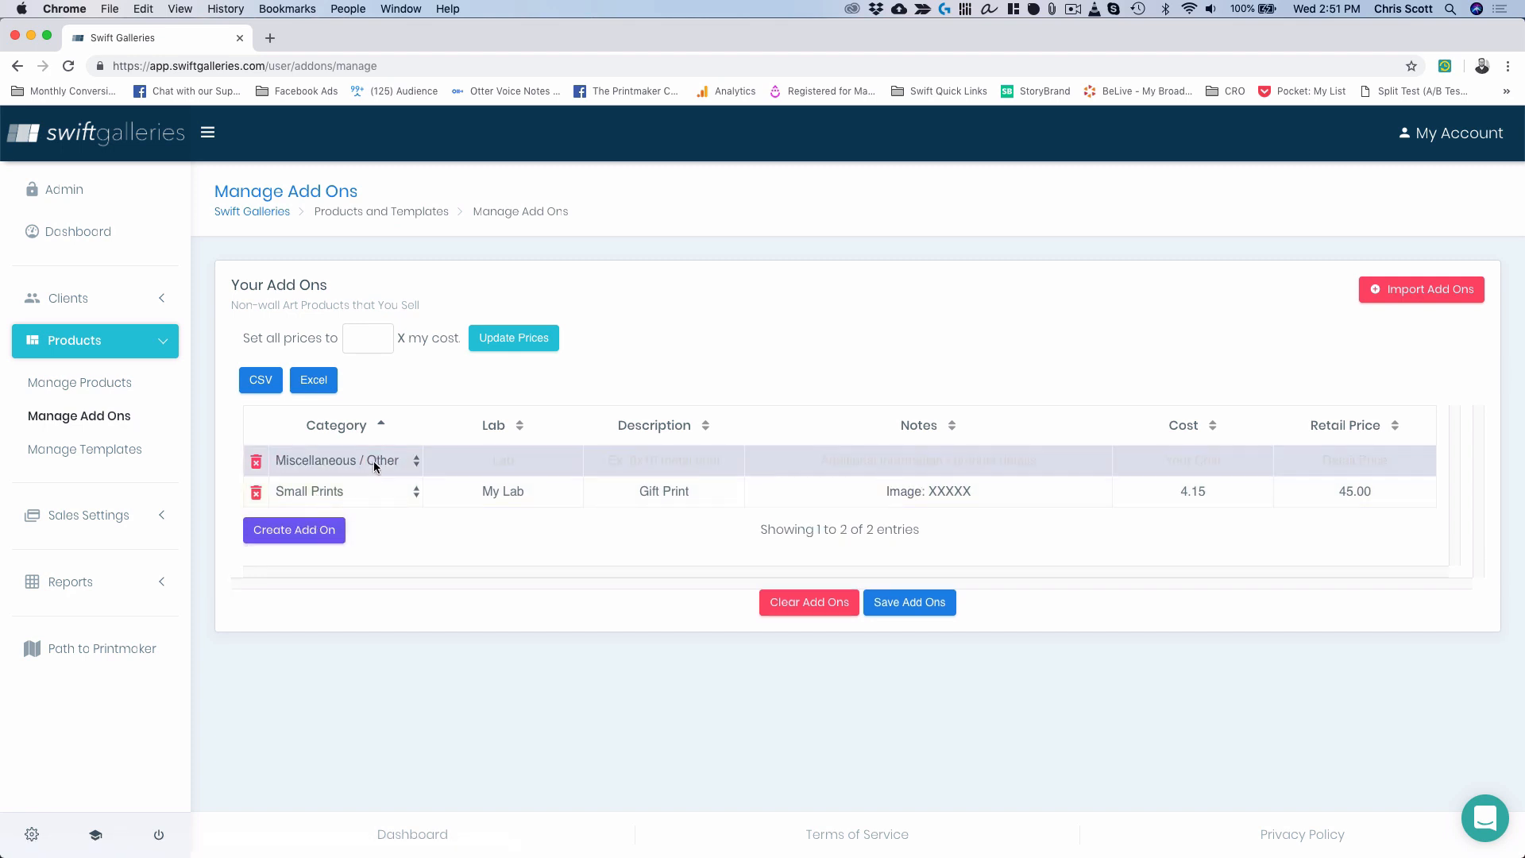
pyautogui.click(373, 461)
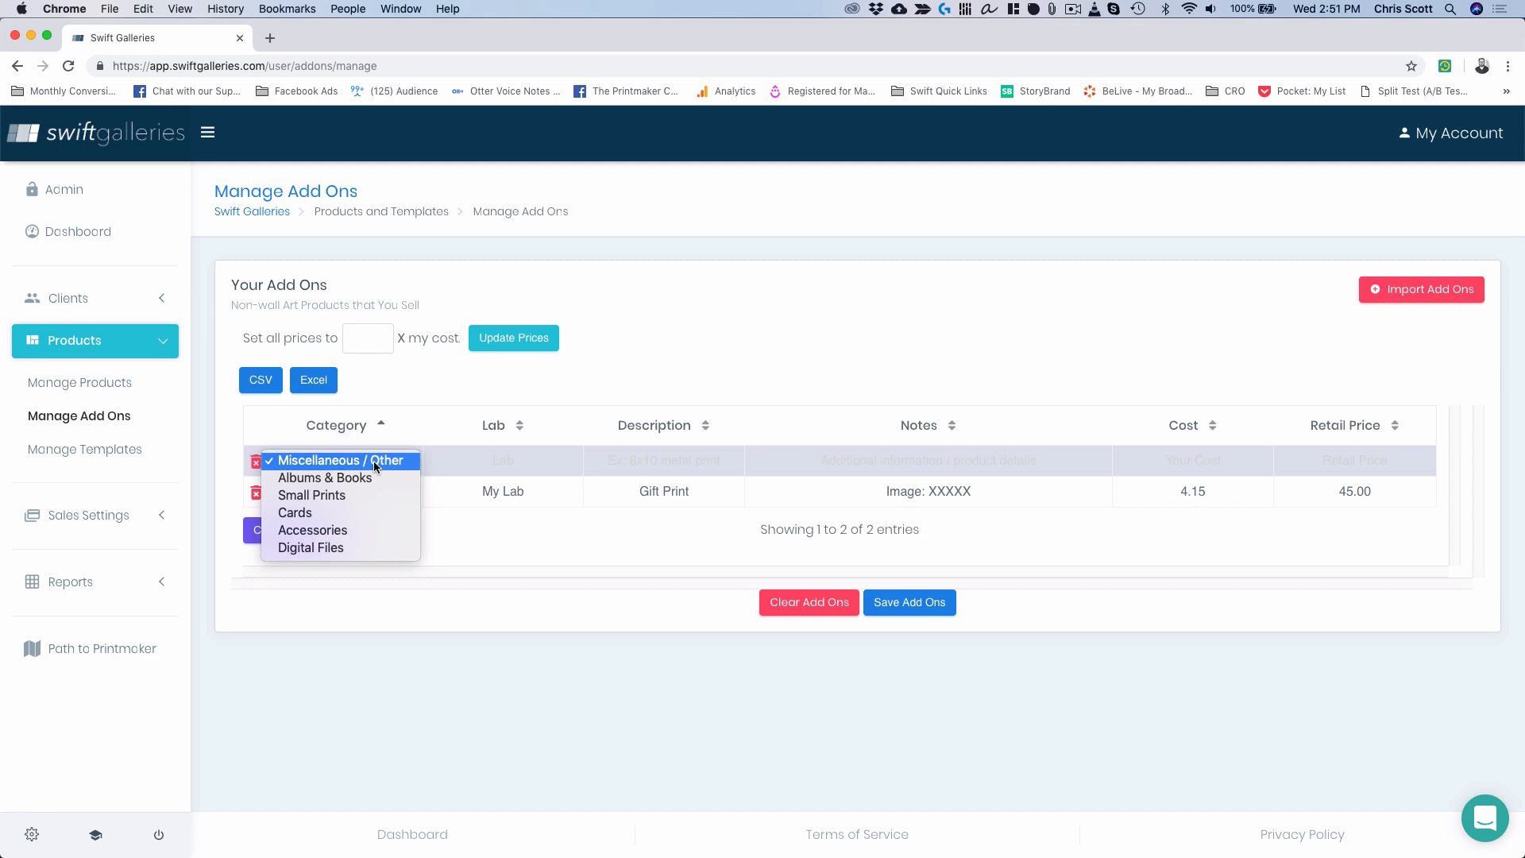
pyautogui.click(366, 544)
pyautogui.click(530, 459)
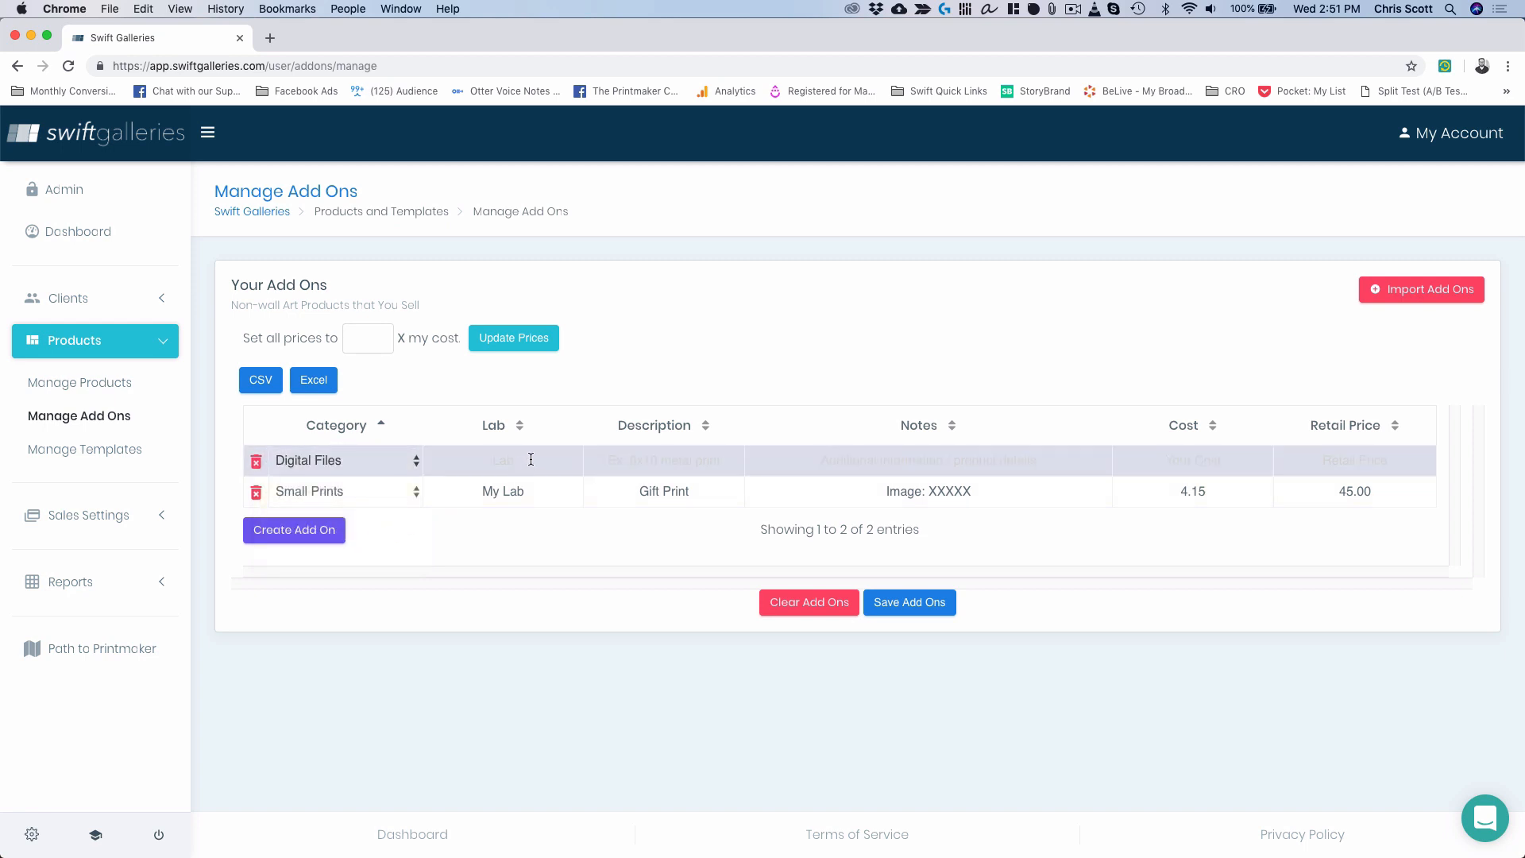
pyautogui.write('My Lab')
pyautogui.press('Tab')
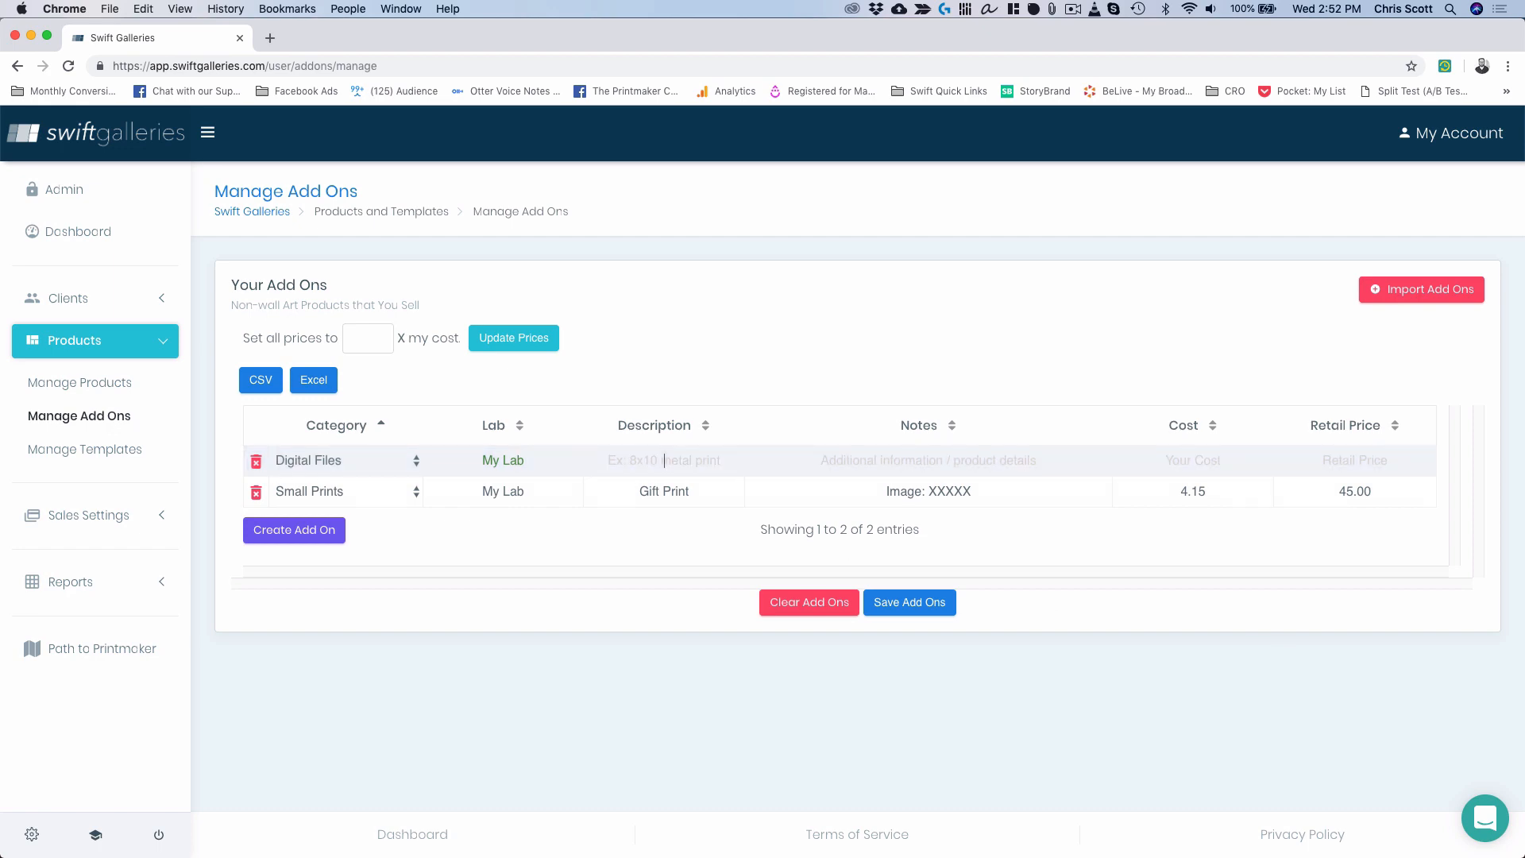
# Fill in description 'Printable Digital File', notes 'Image: XXXXX', cost 0 and retail price 200.
pyautogui.hotkey('ctrl', 'Up')
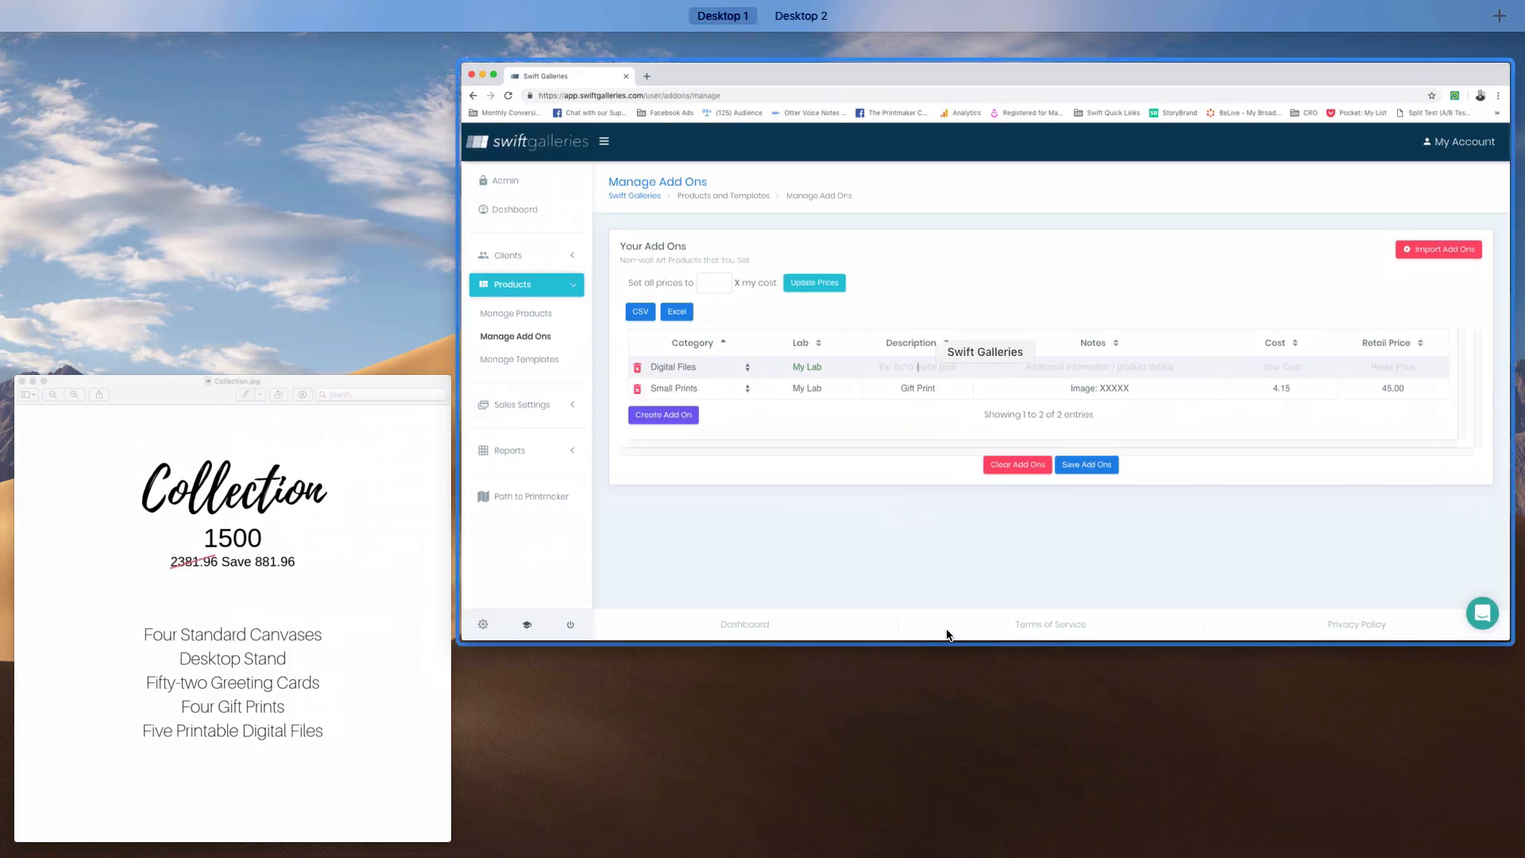
pyautogui.click(374, 588)
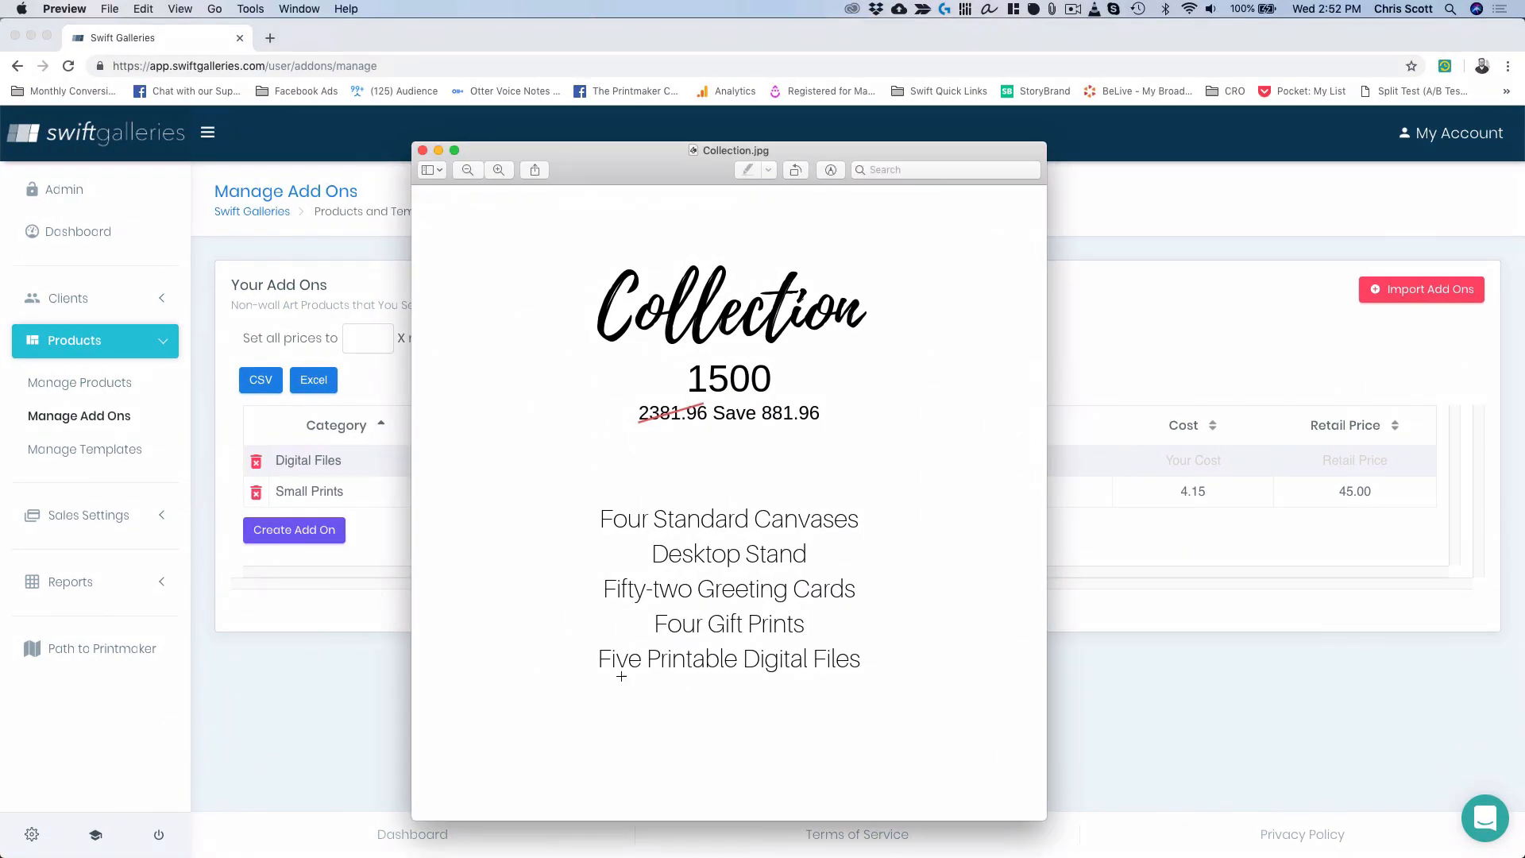
pyautogui.click(264, 678)
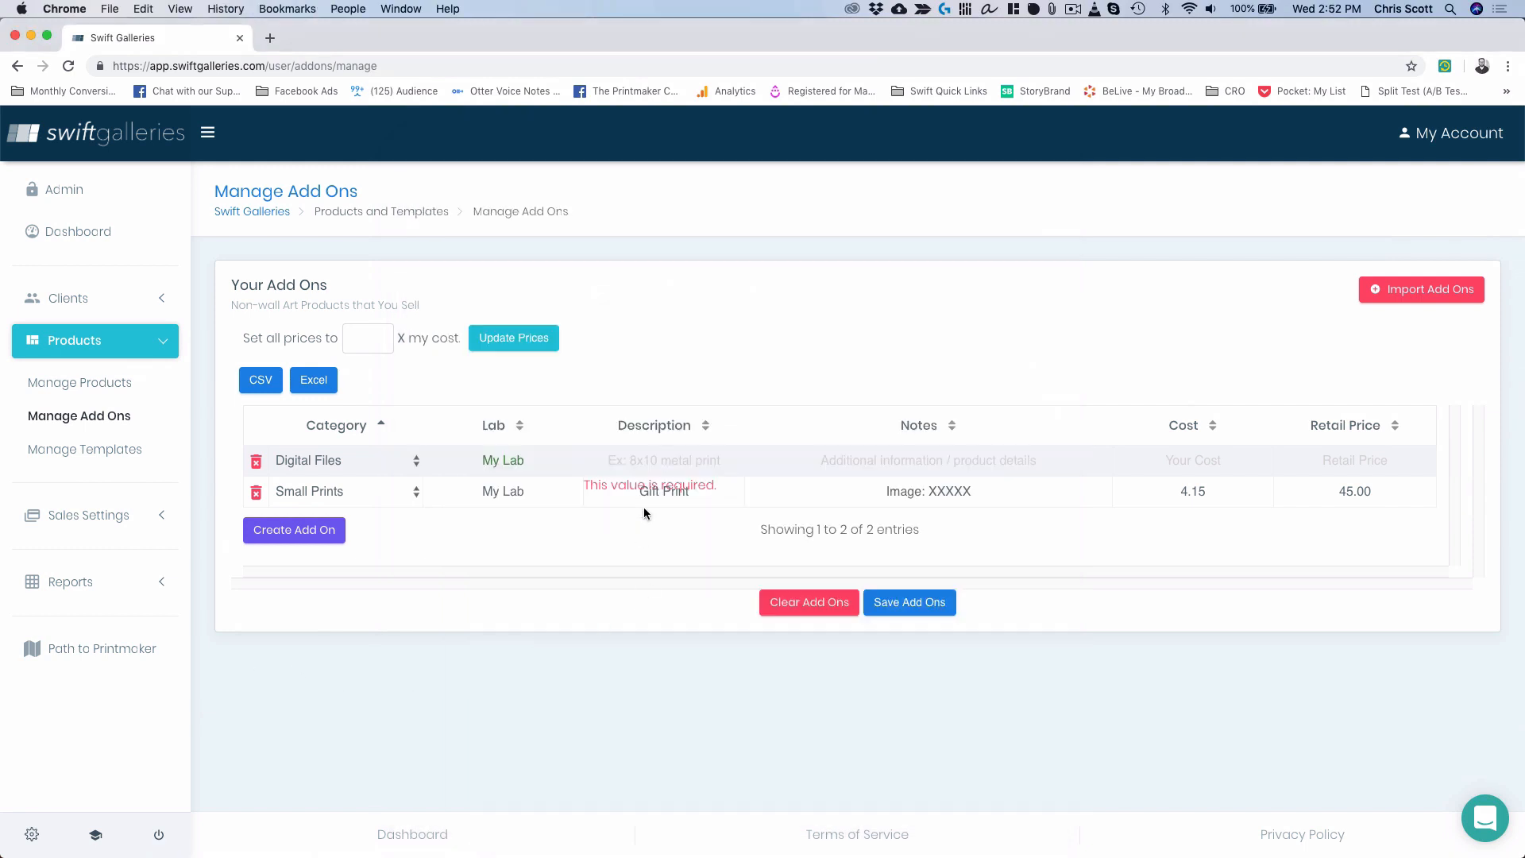
pyautogui.click(652, 486)
pyautogui.write('Printa')
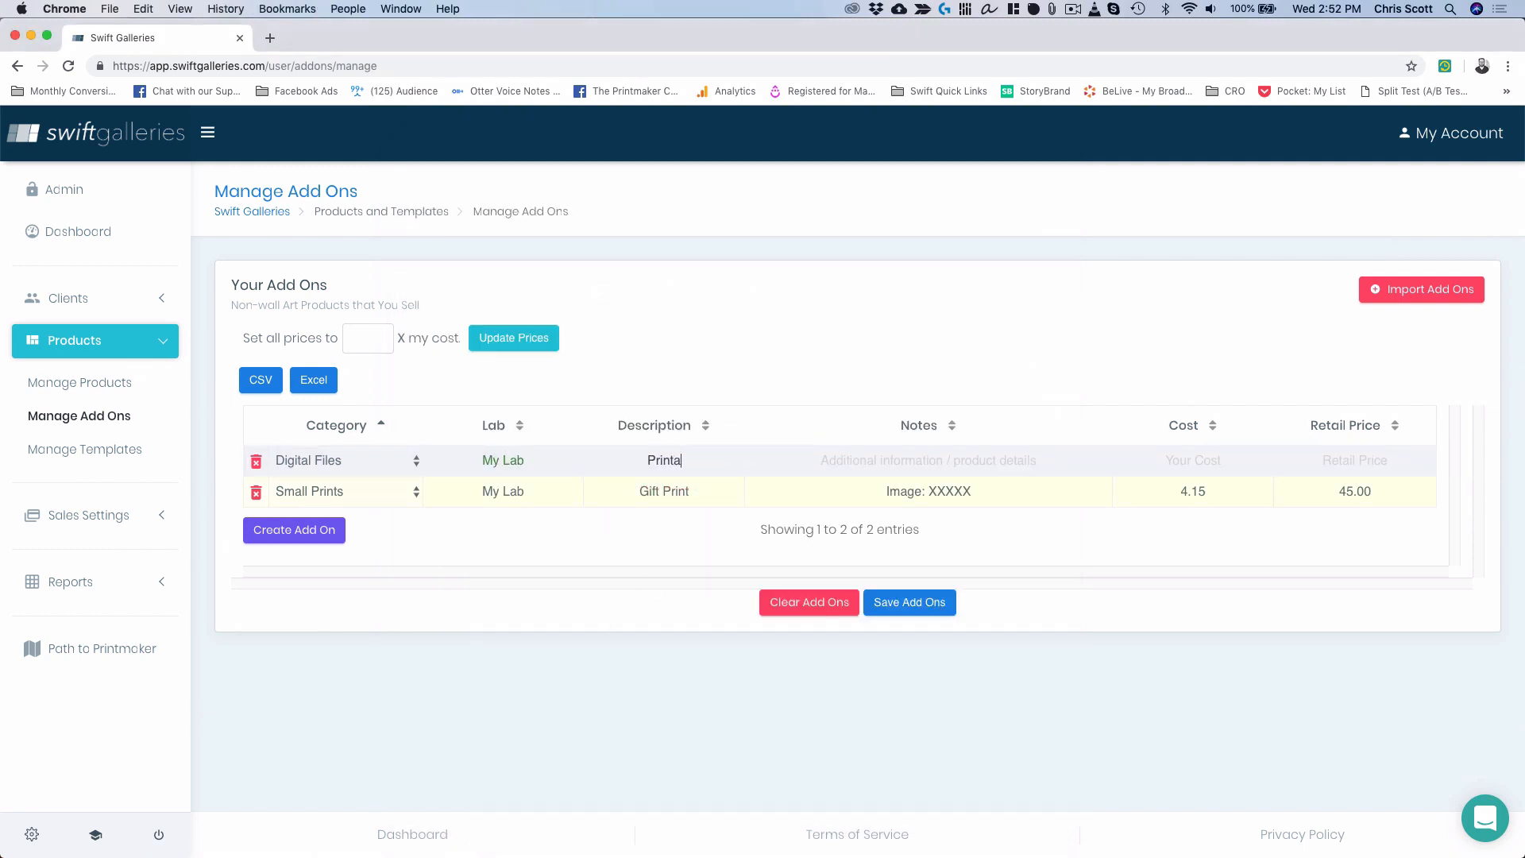
pyautogui.write('ble Digital File')
pyautogui.press('Tab')
pyautogui.write('Ima')
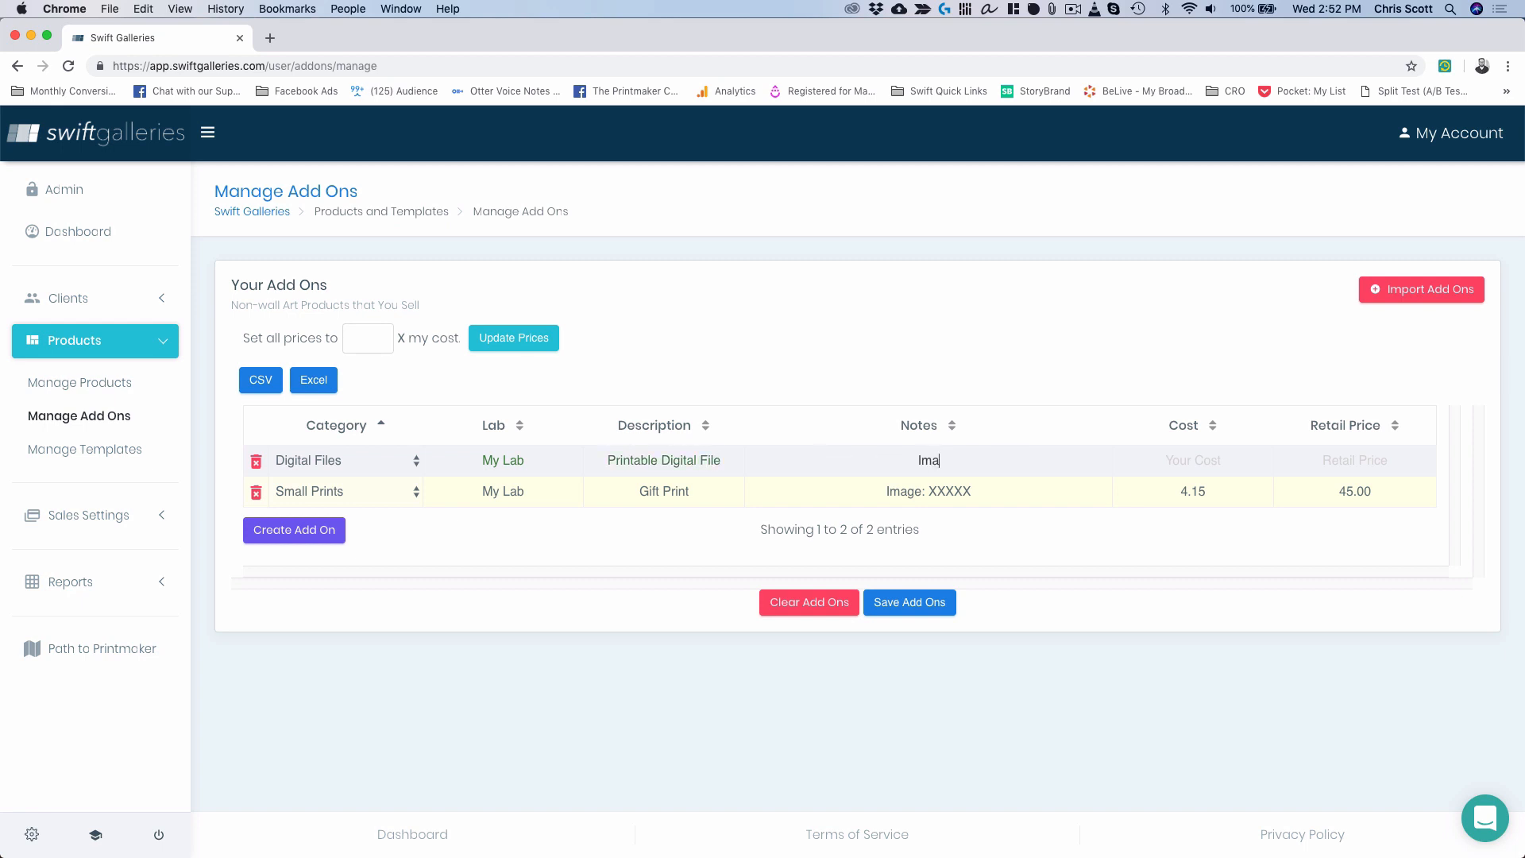
pyautogui.write('ge: XXXXX')
pyautogui.press('Tab')
pyautogui.write('0')
pyautogui.write('2')
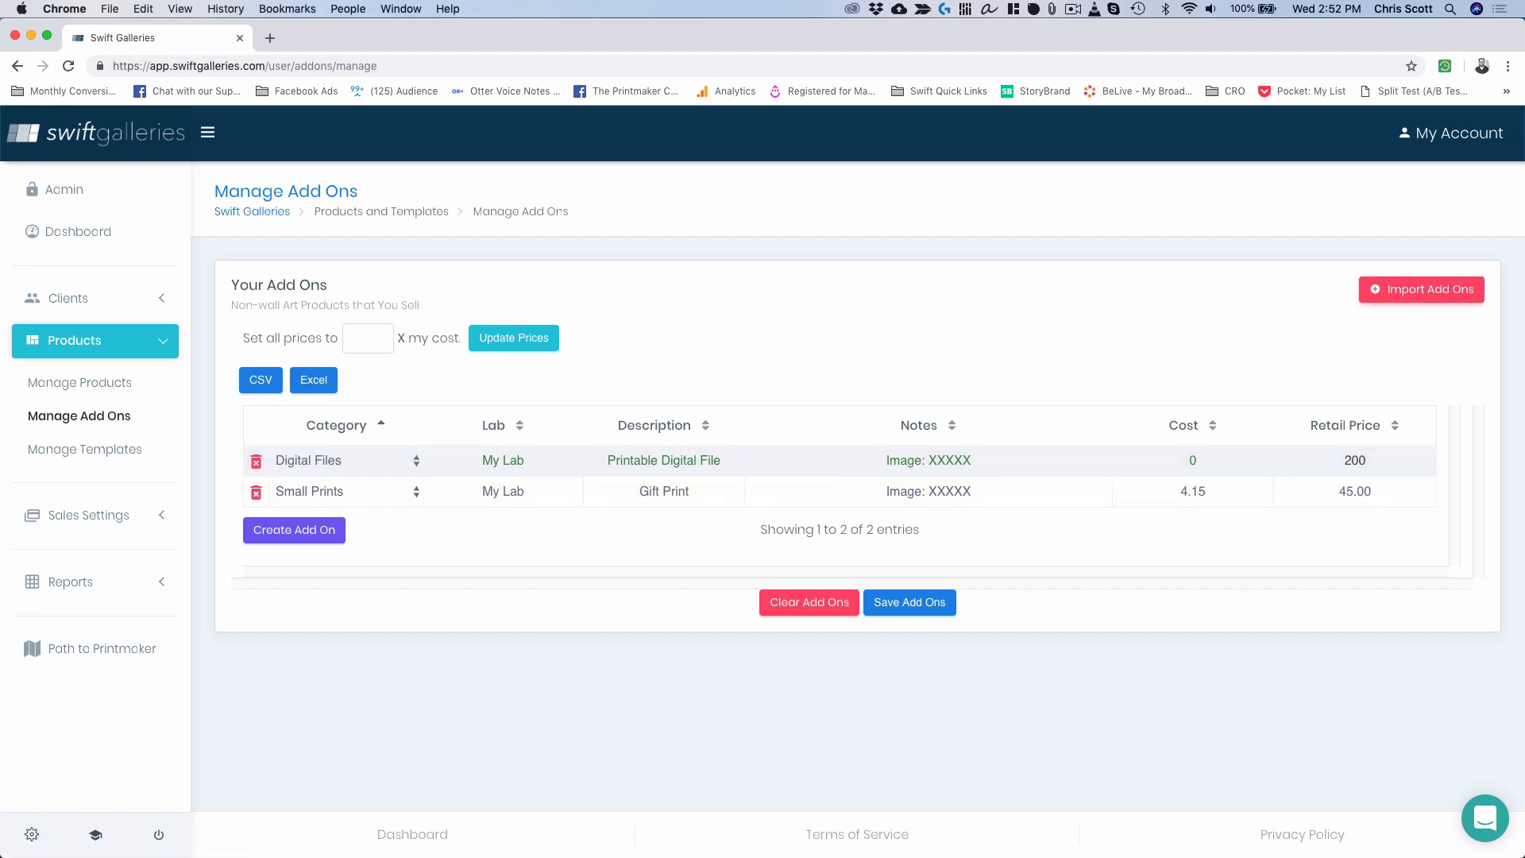
pyautogui.hotkey('ctrl', 'Up')
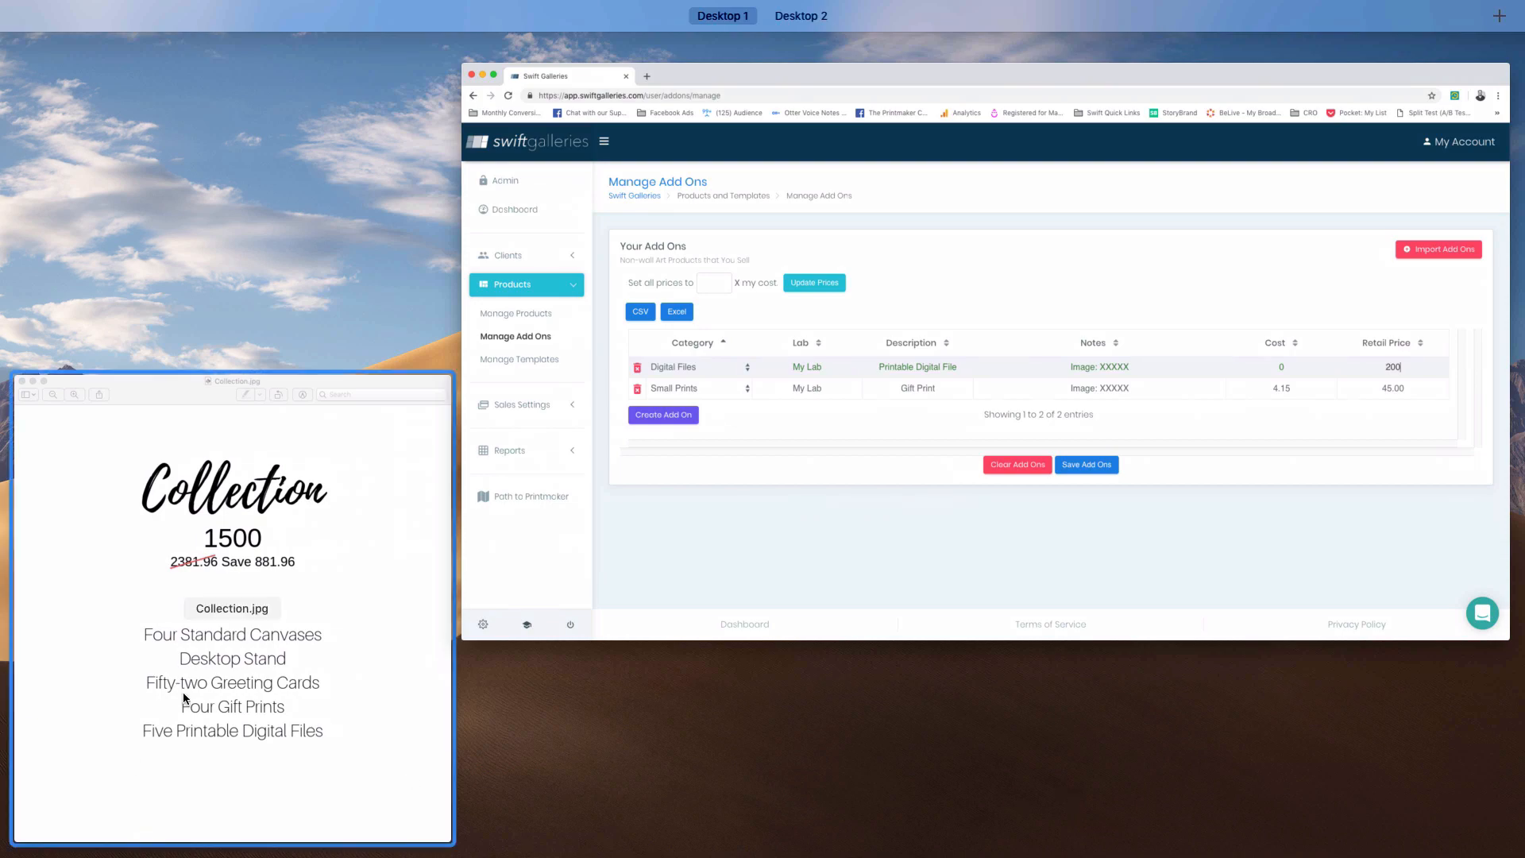
pyautogui.click(207, 640)
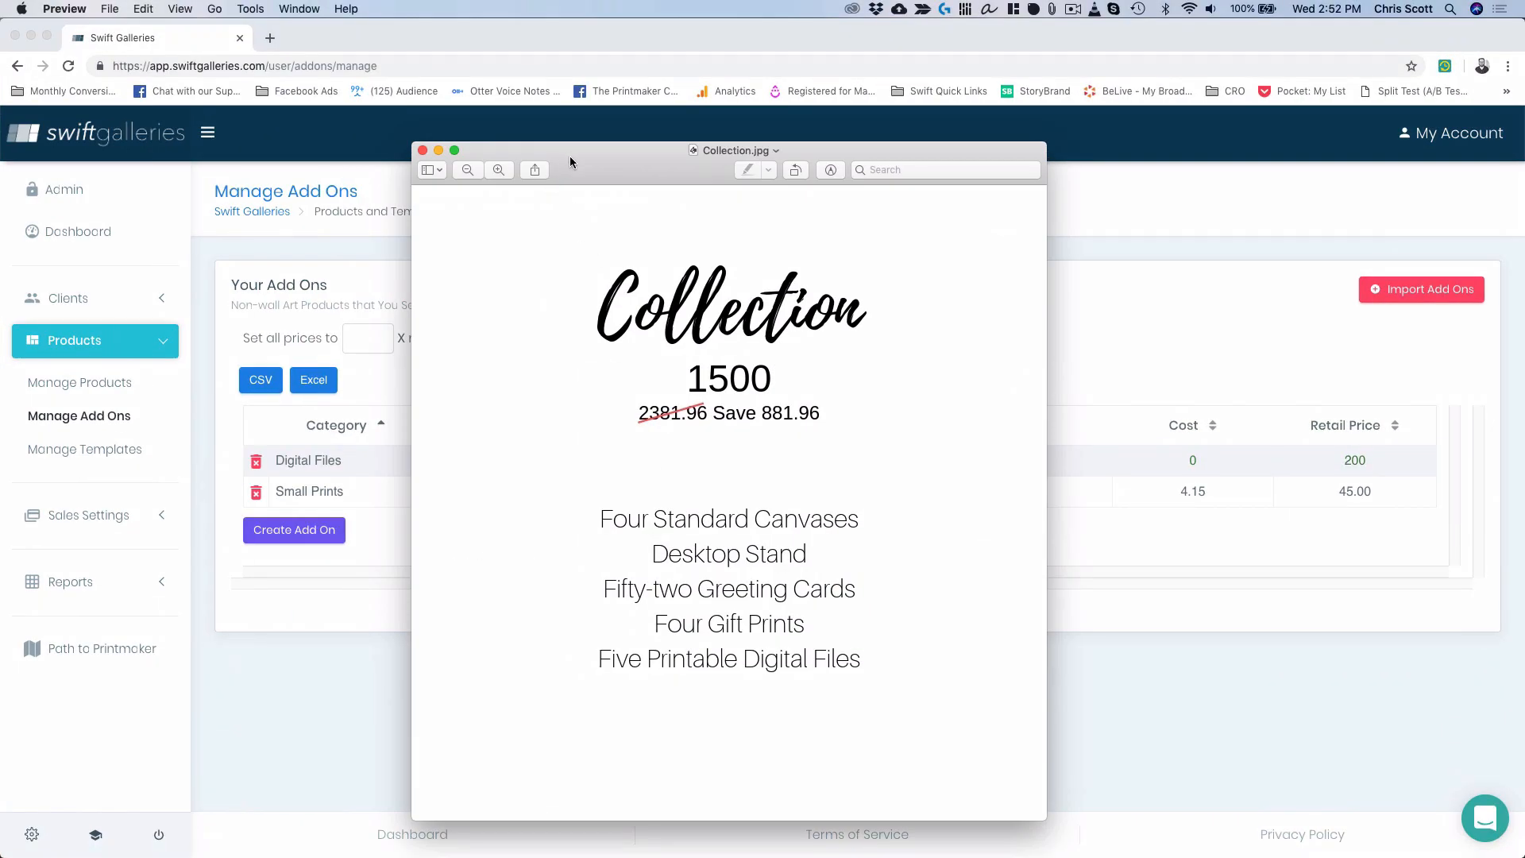
pyautogui.moveTo(570, 155); pyautogui.dragTo(1009, 153)
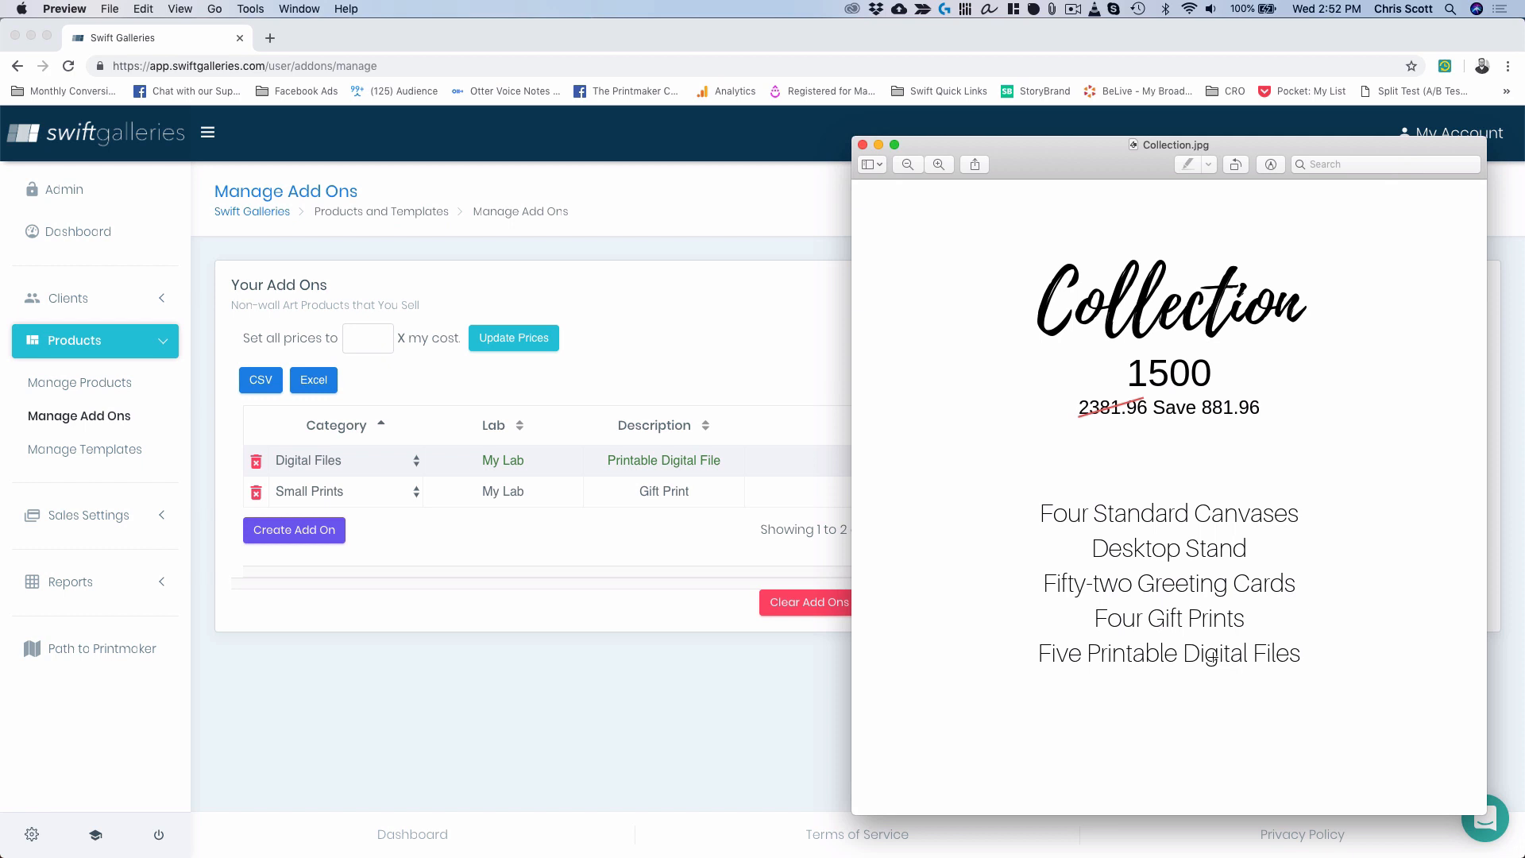
pyautogui.click(689, 554)
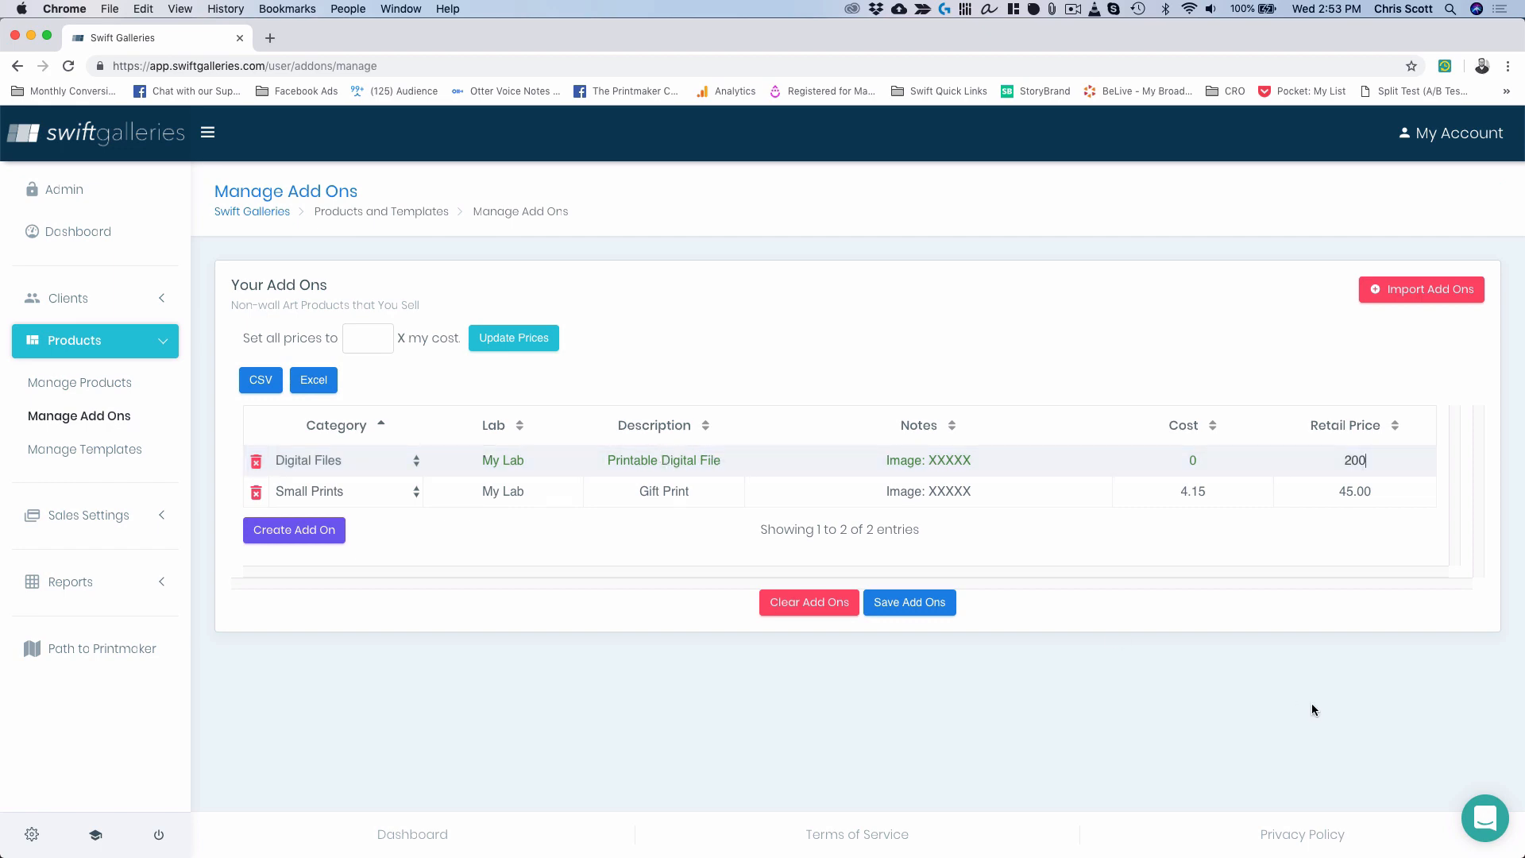
pyautogui.hotkey('ctrl', 'Up')
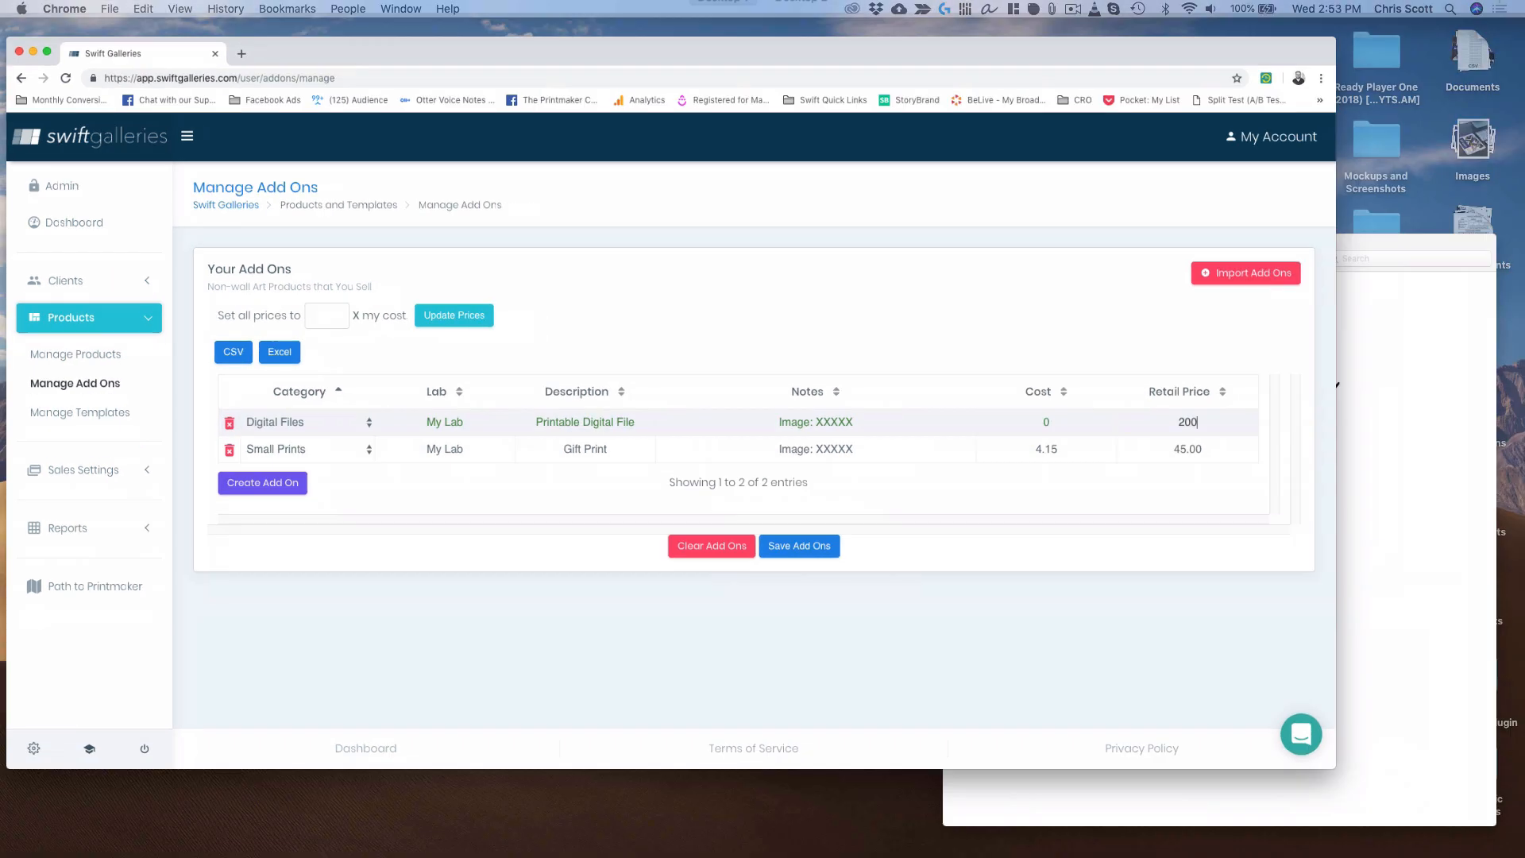
pyautogui.click(1380, 737)
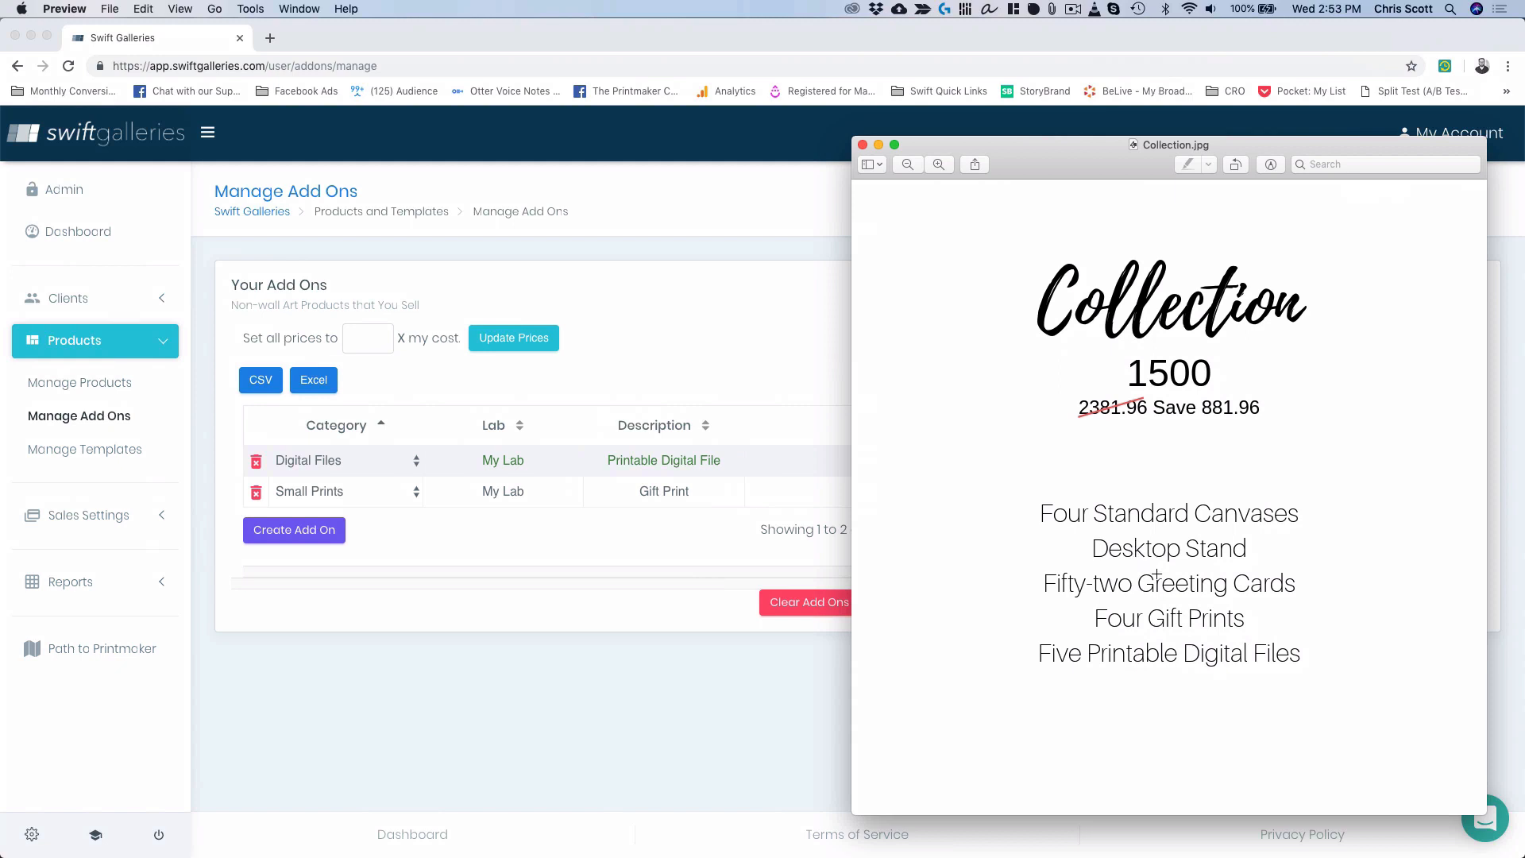
pyautogui.click(517, 698)
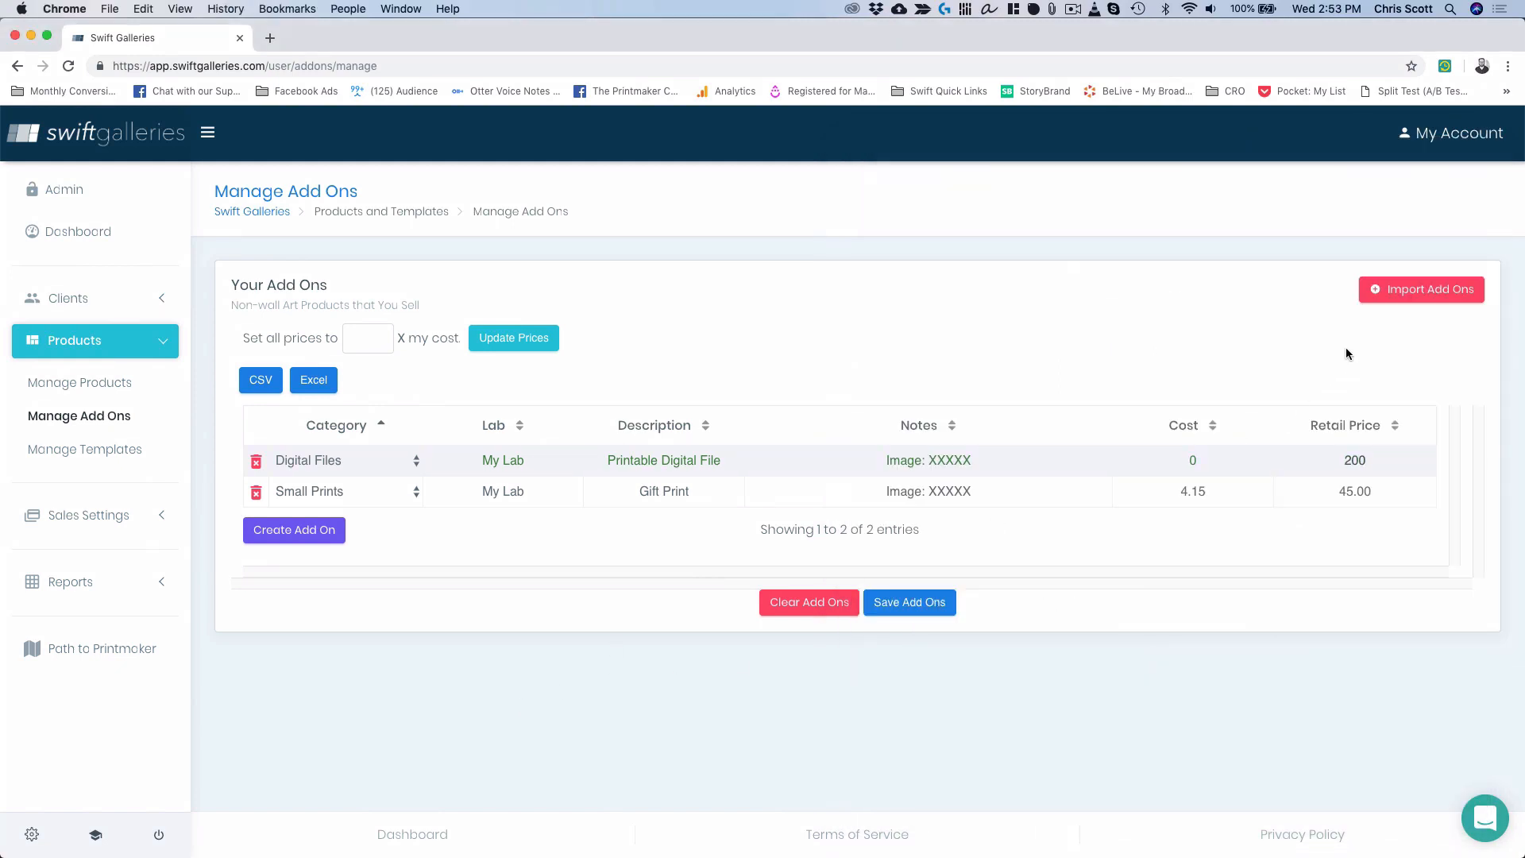
pyautogui.click(1434, 290)
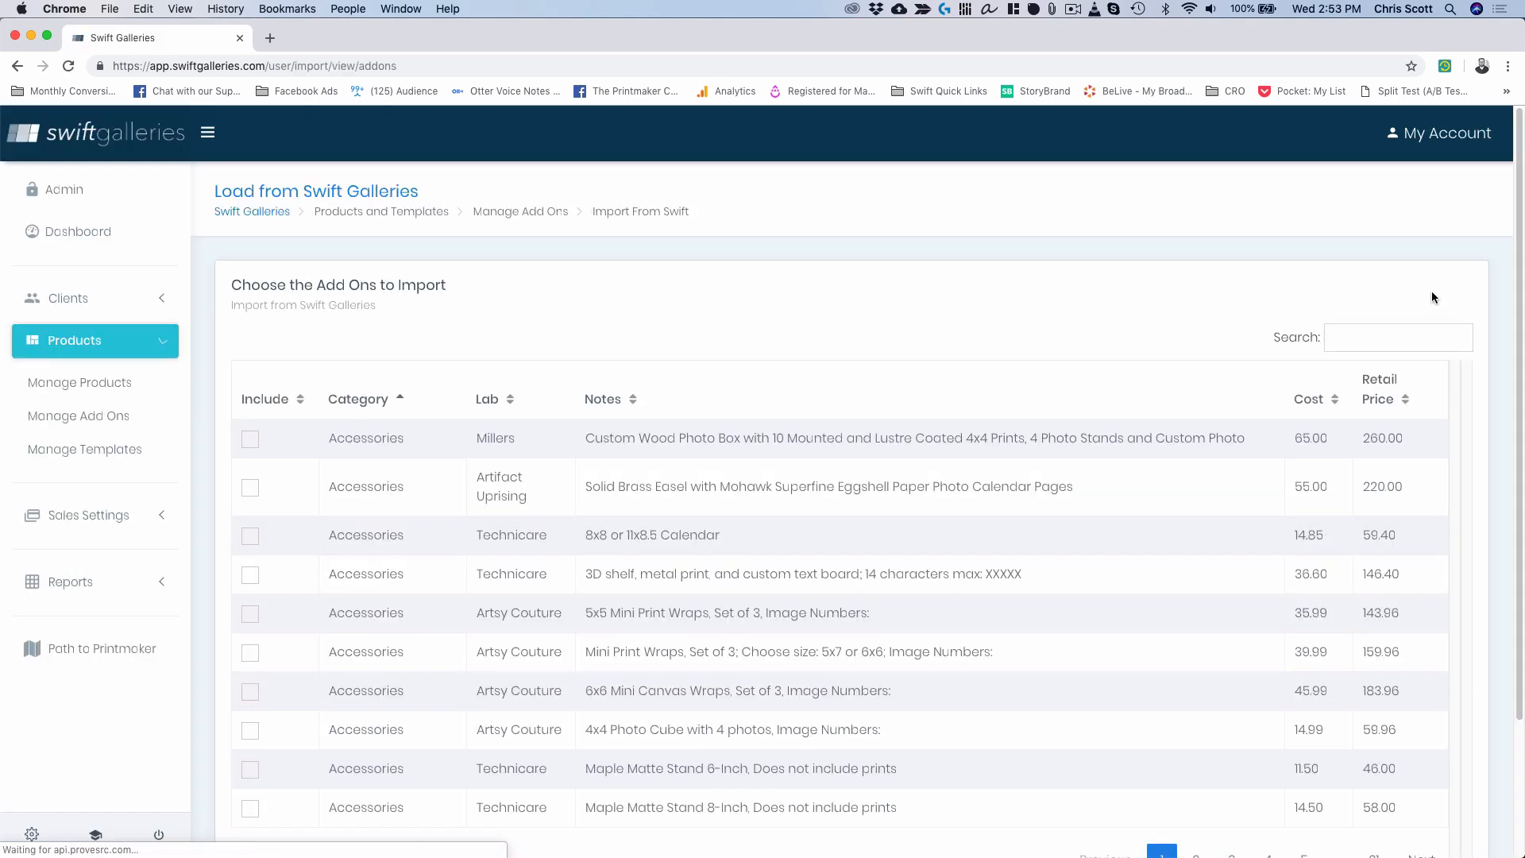
# Search the catalogue for 'artsy' and import the 8.5x10.5 Gallery Stand and 5x7 Postcards pack.
pyautogui.click(1361, 336)
pyautogui.write('artsy')
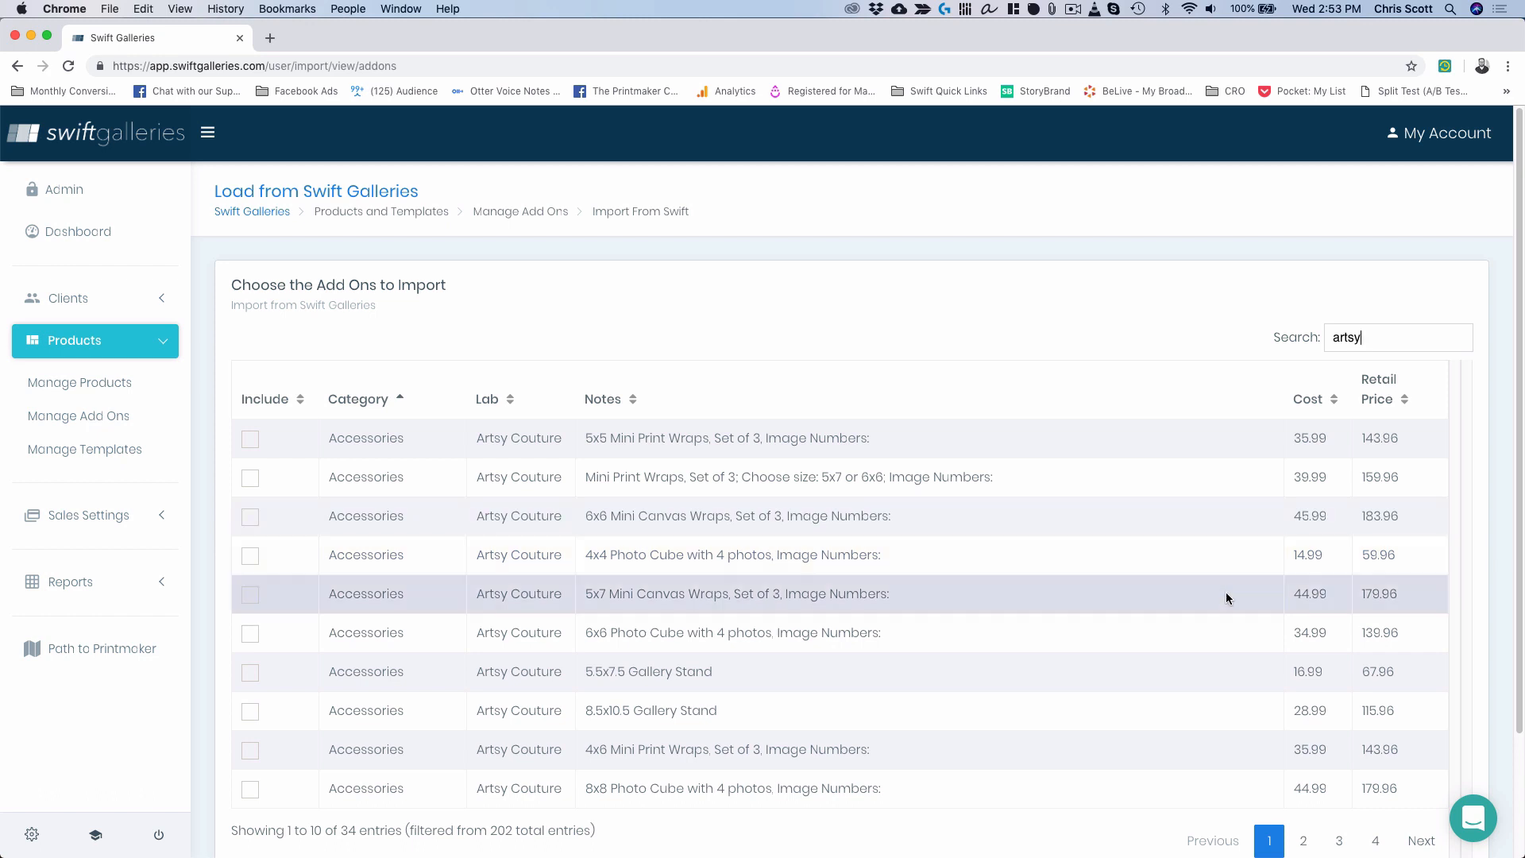
pyautogui.click(255, 712)
pyautogui.scroll(-3, 720, 709)
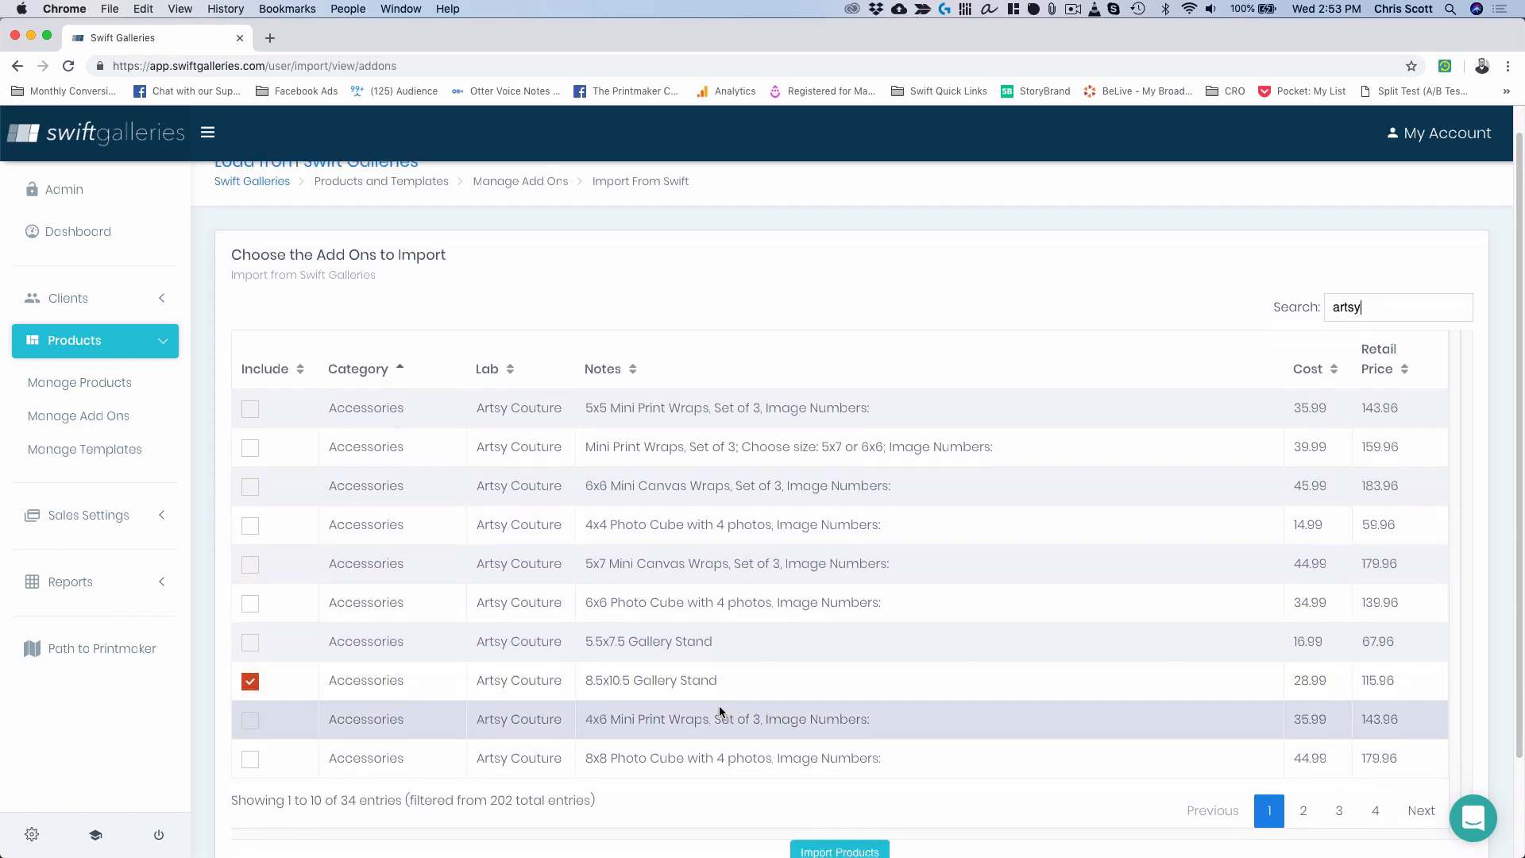
pyautogui.click(1299, 729)
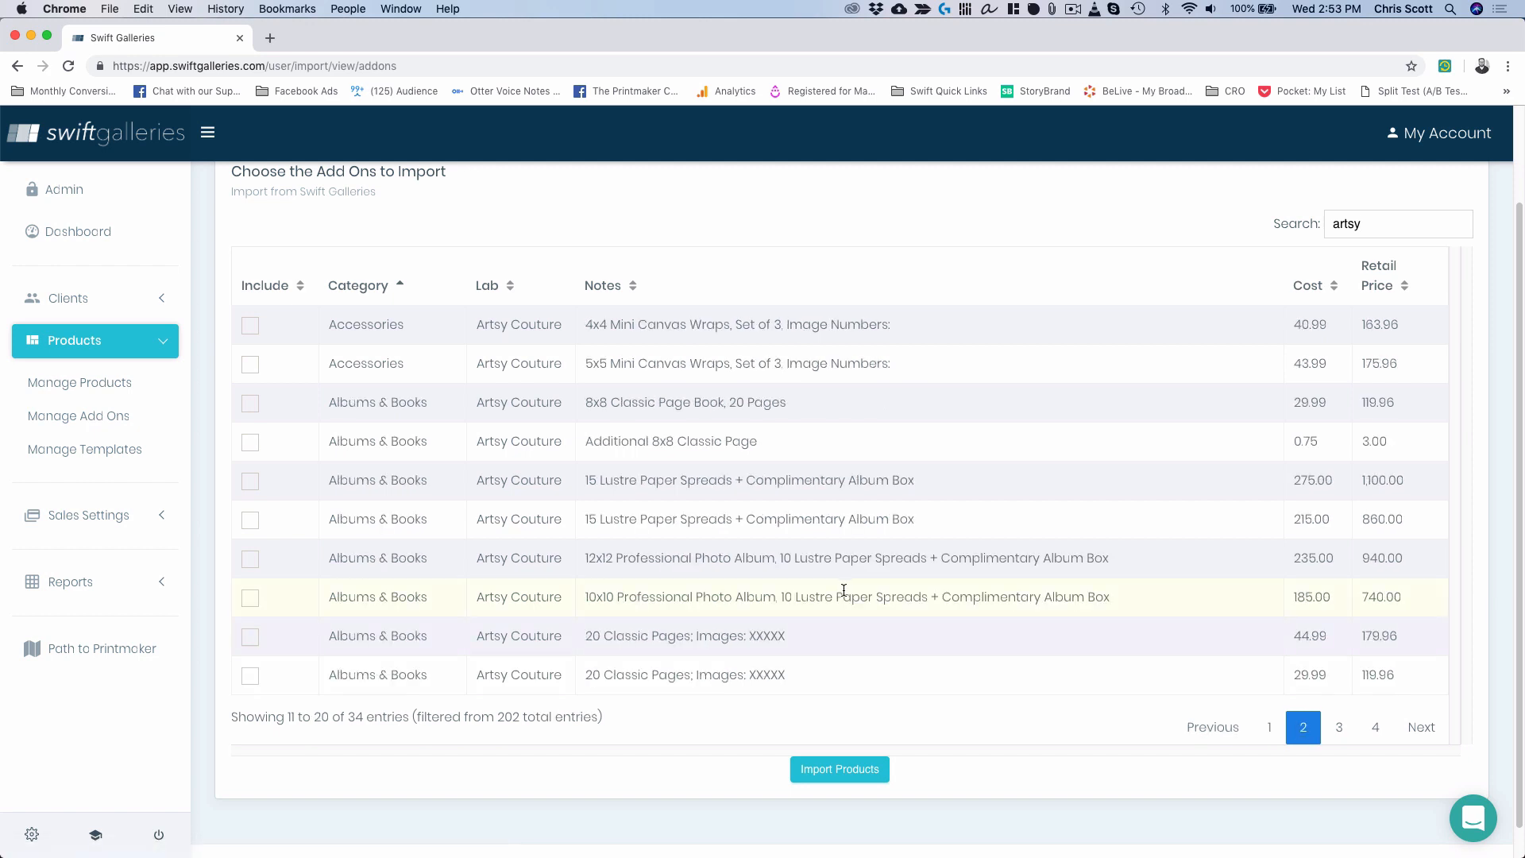
pyautogui.click(1341, 731)
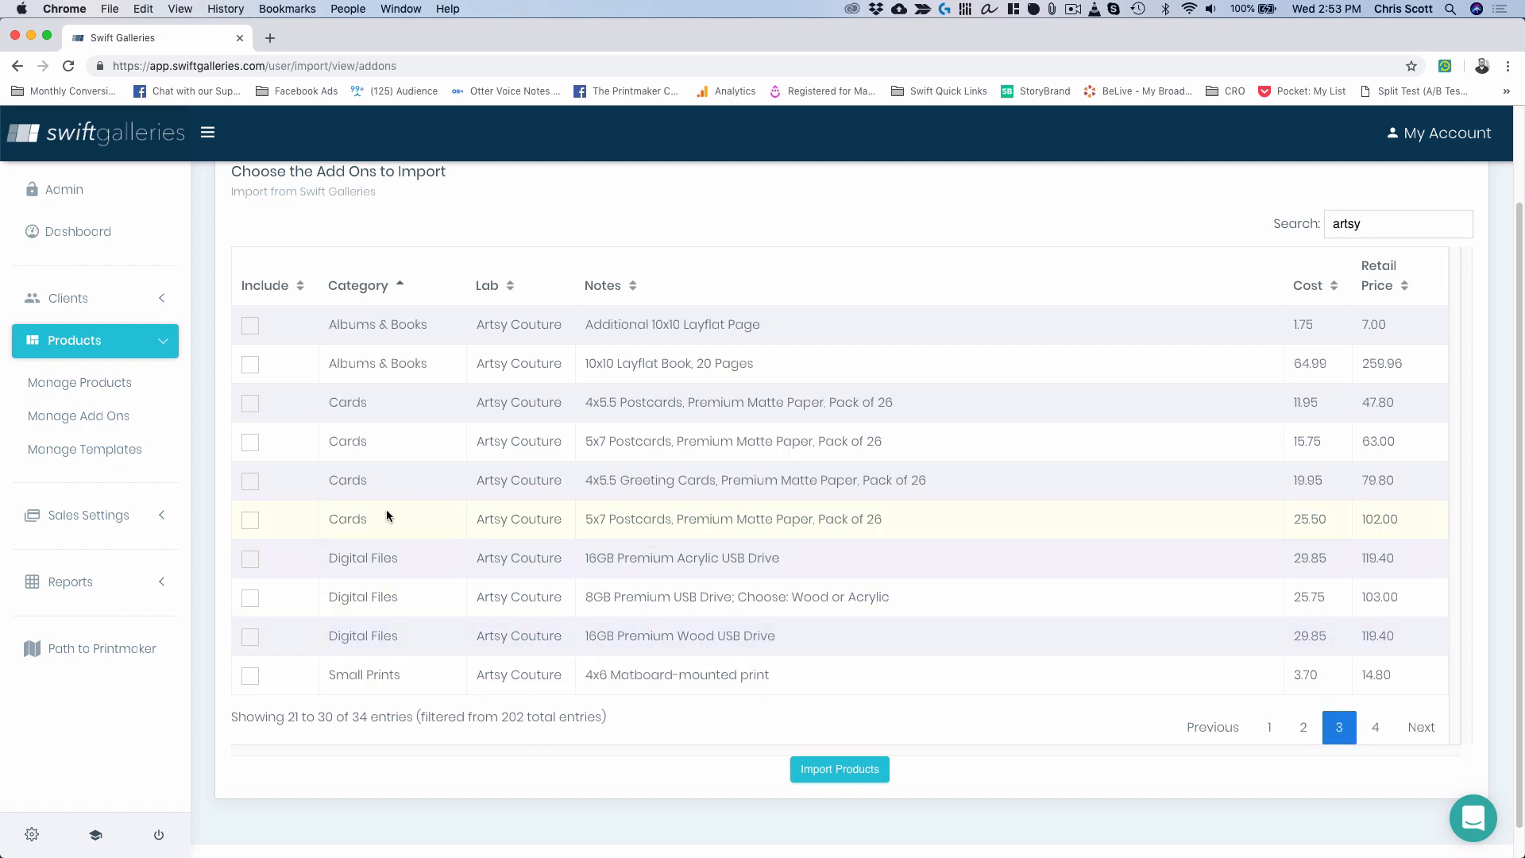
pyautogui.click(248, 524)
pyautogui.click(851, 779)
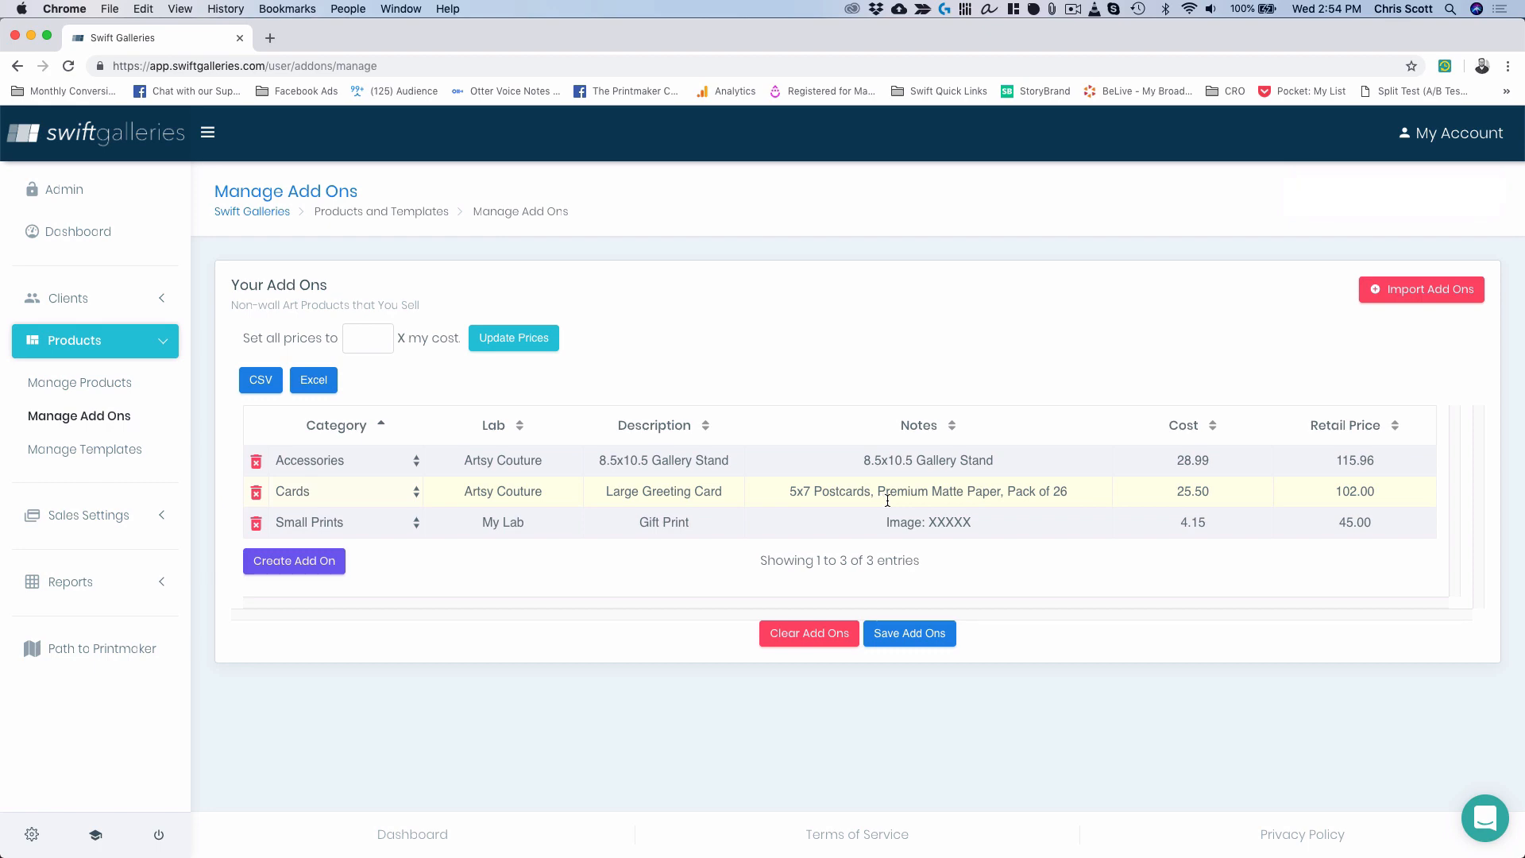
# Rename the stand add-on to 'Desktop Stand' with notes 'Image: XXXXX'.
pyautogui.tripleClick(683, 458)
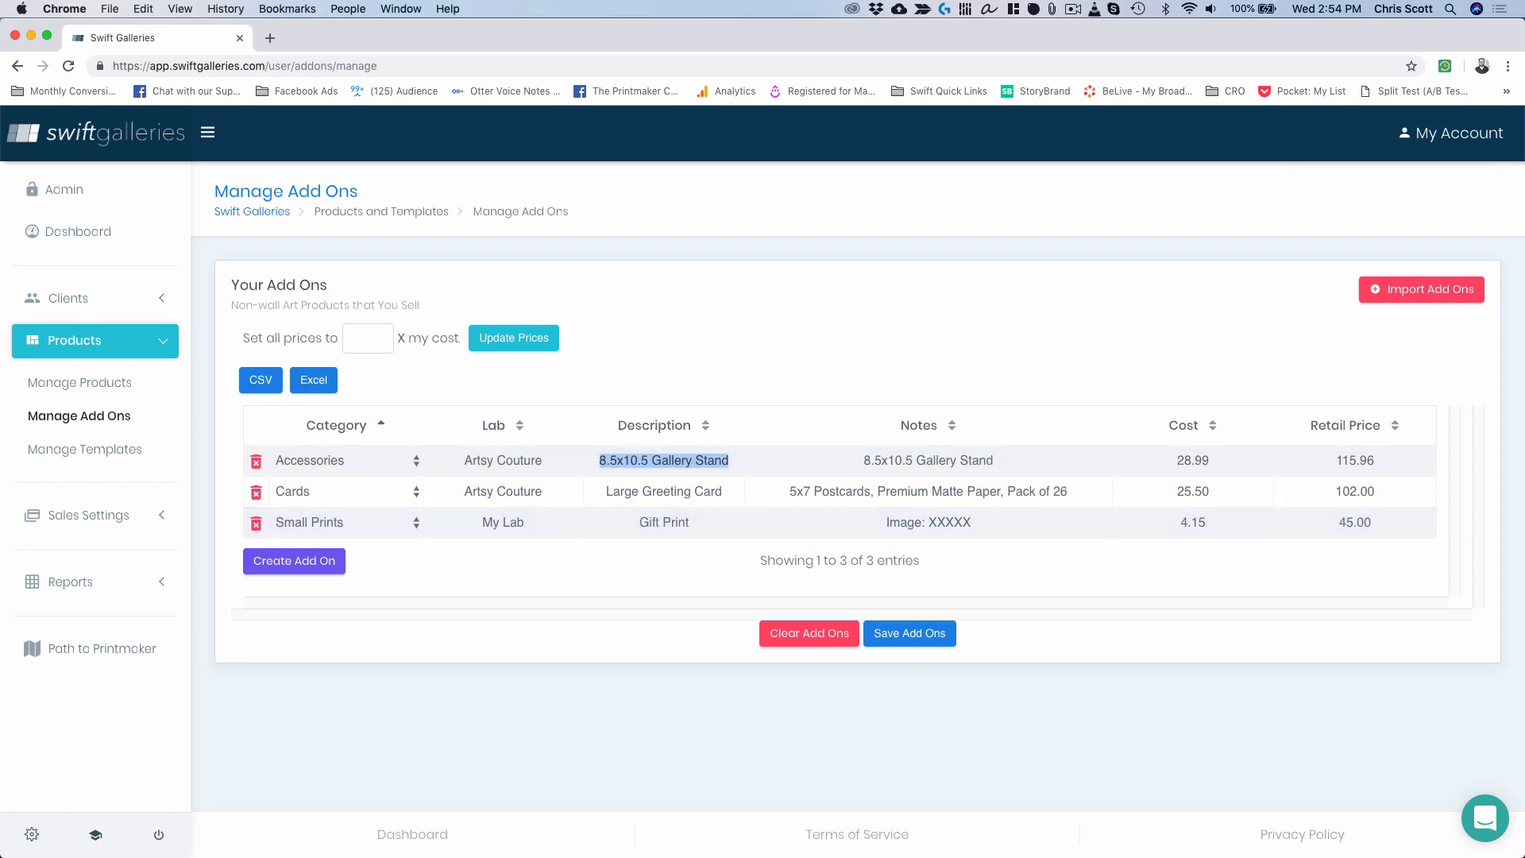
pyautogui.hotkey('ctrl', 'Up')
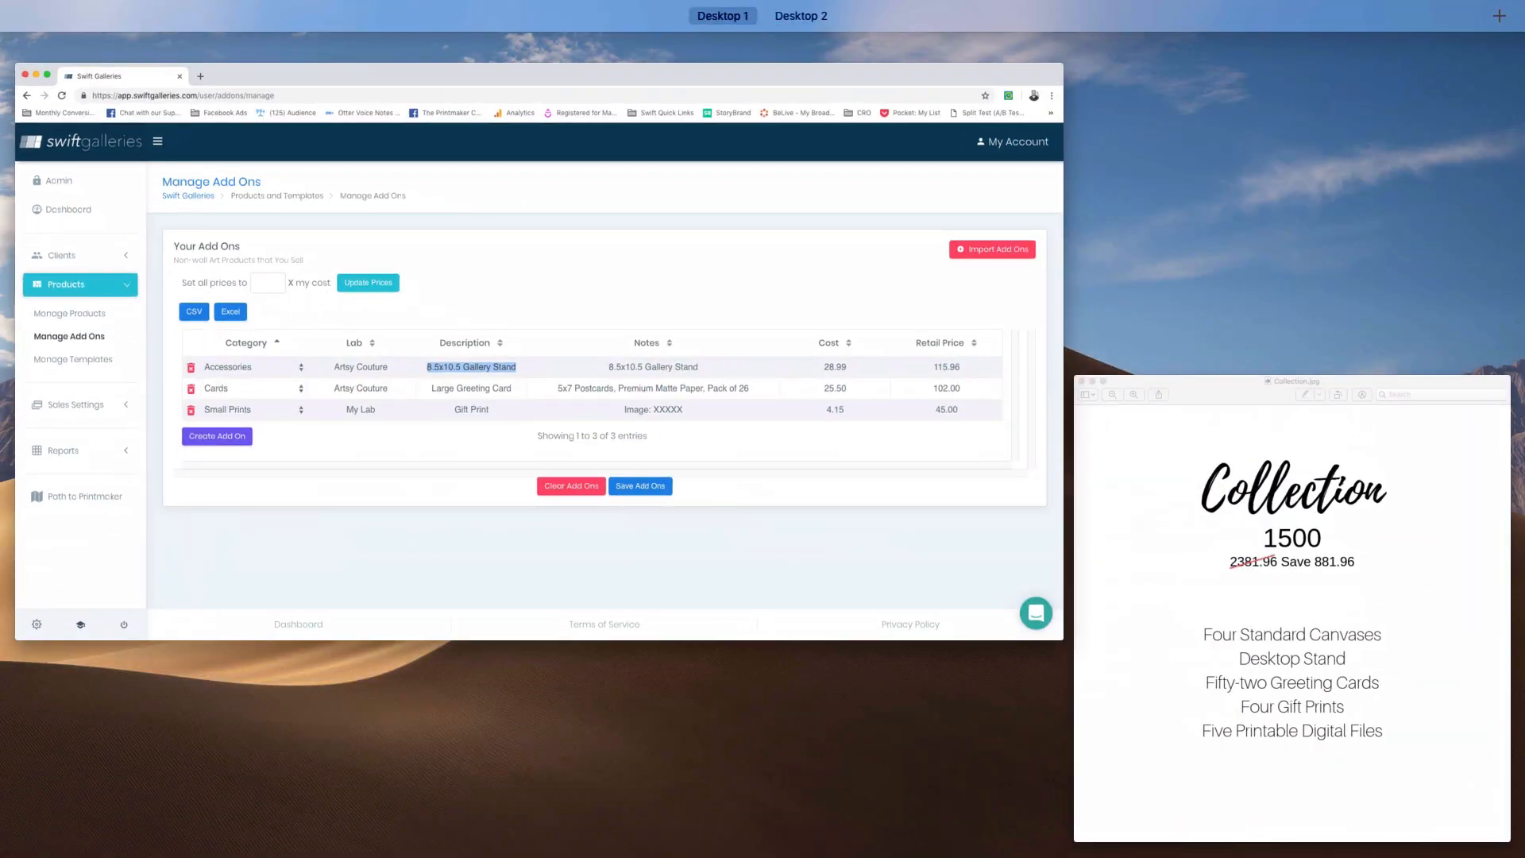
pyautogui.click(1241, 635)
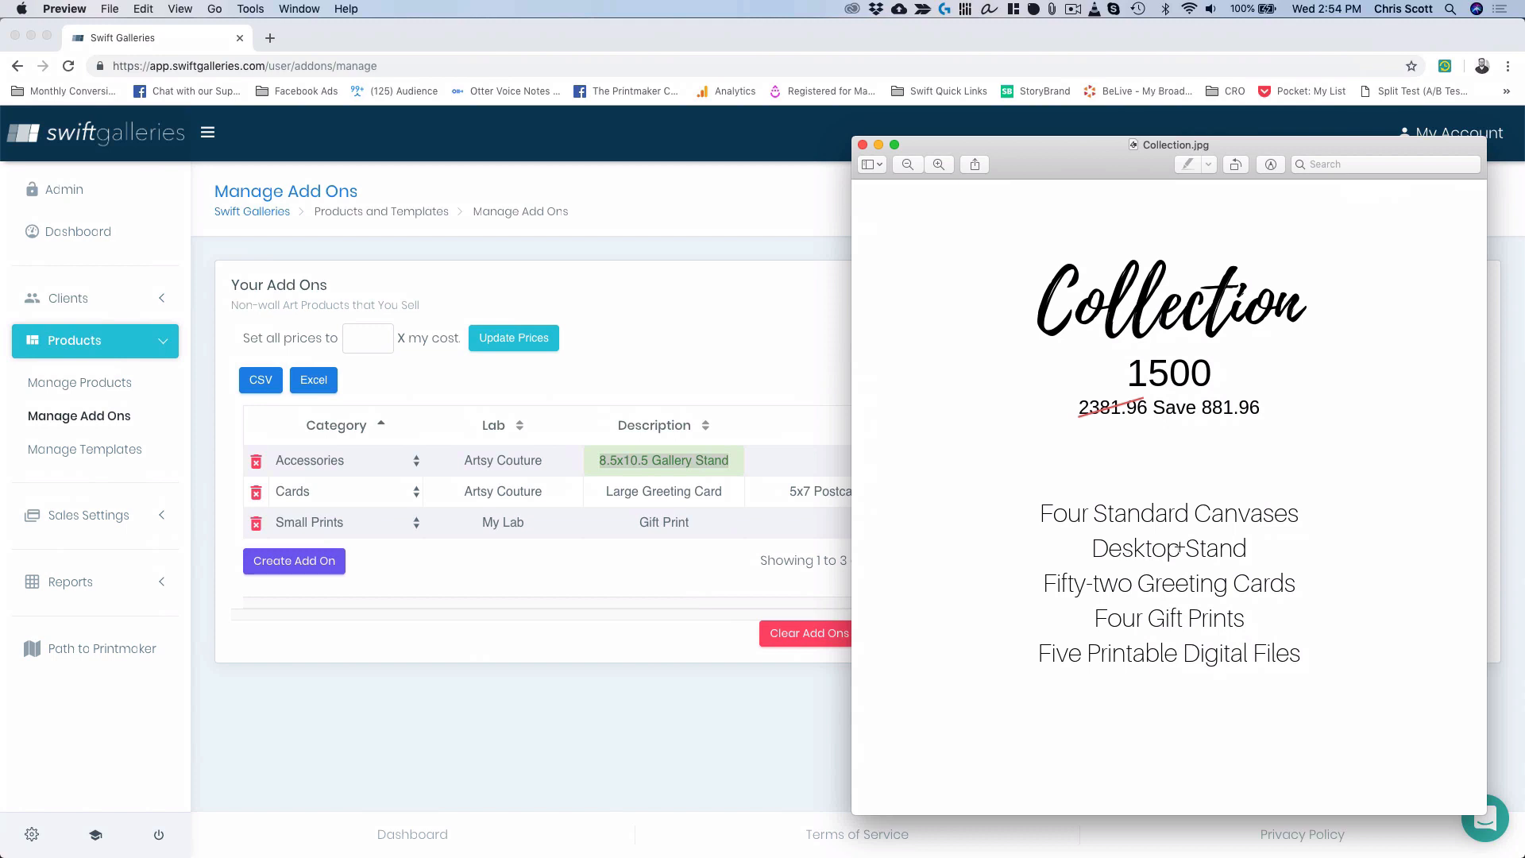
pyautogui.click(623, 449)
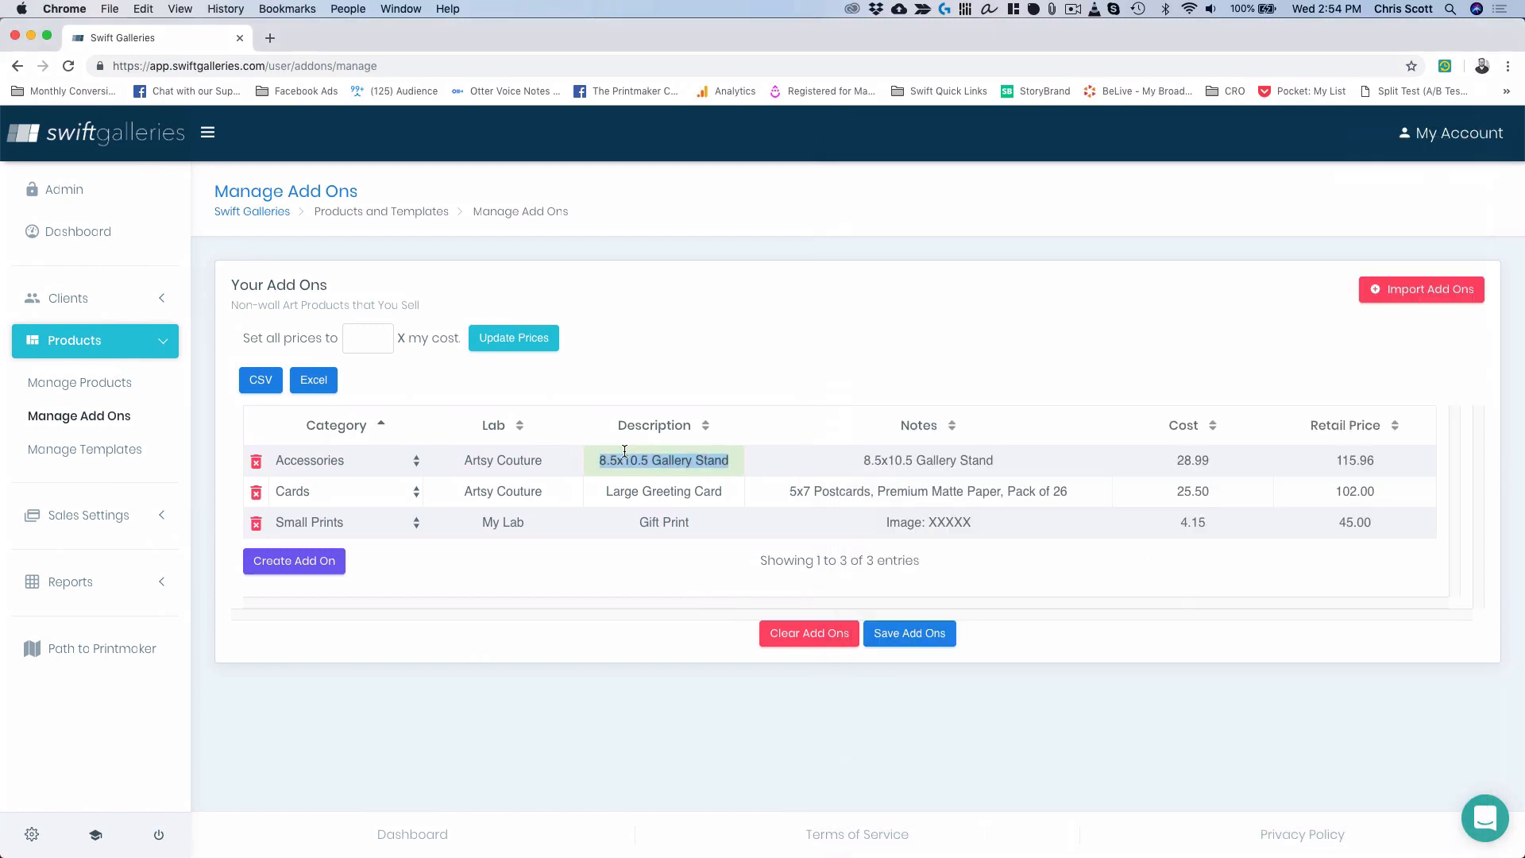
pyautogui.write('Deskt')
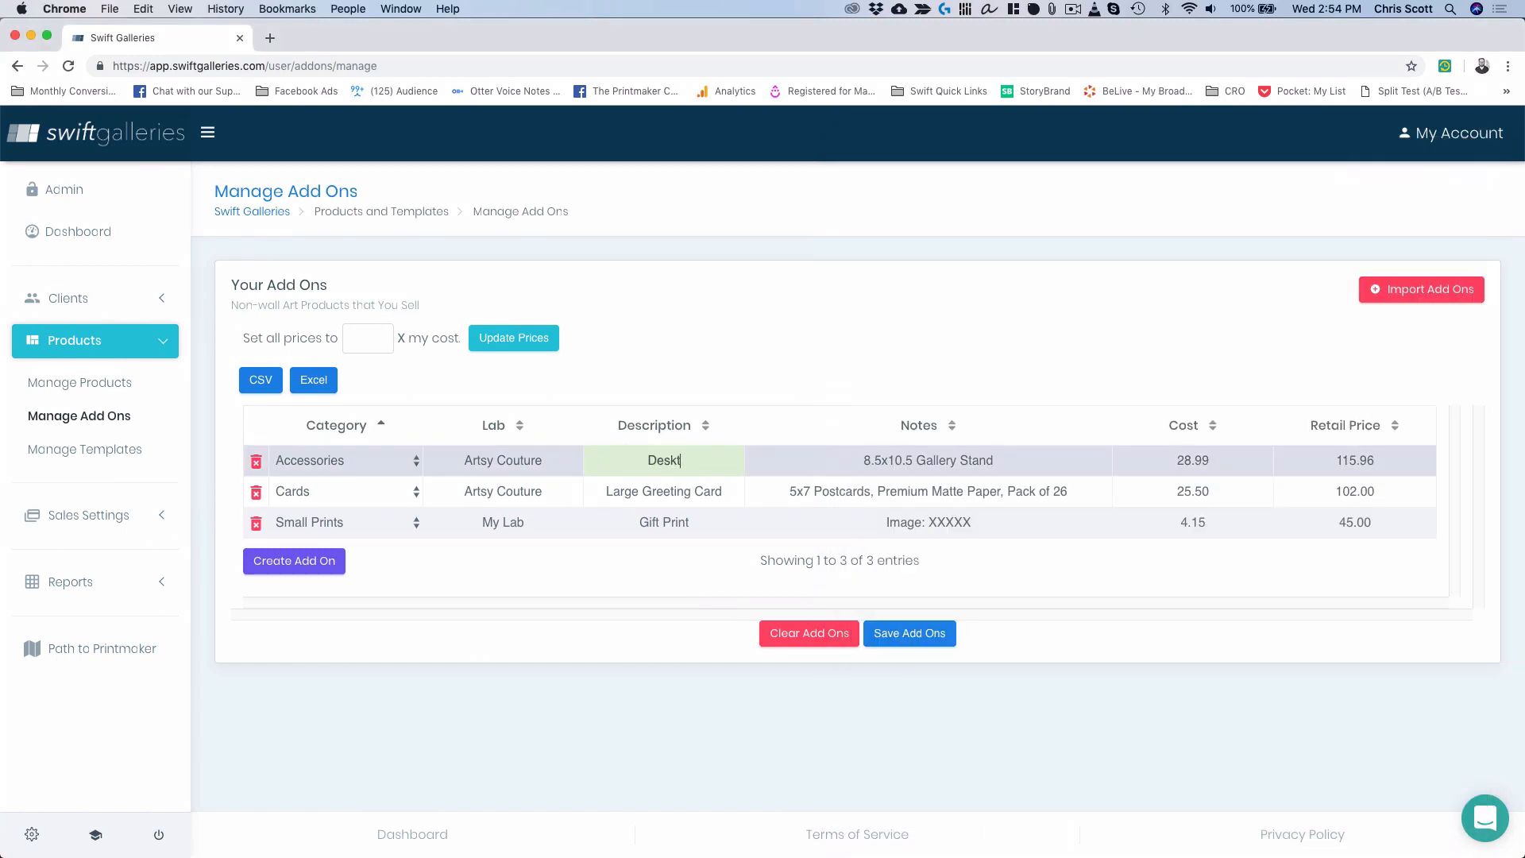
pyautogui.write('op Stand')
pyautogui.press('Tab')
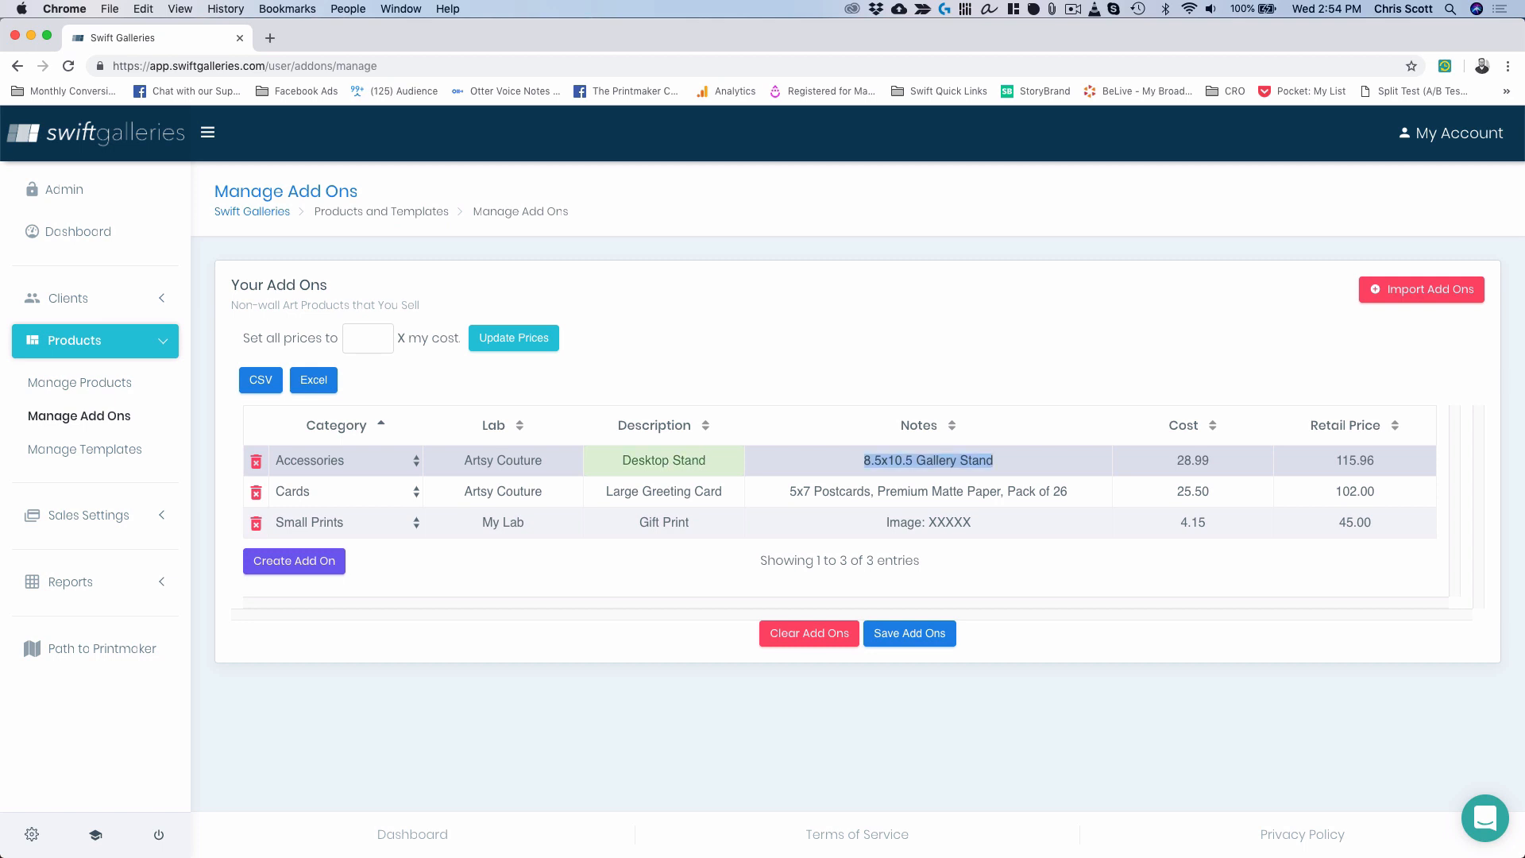
pyautogui.write('Image:')
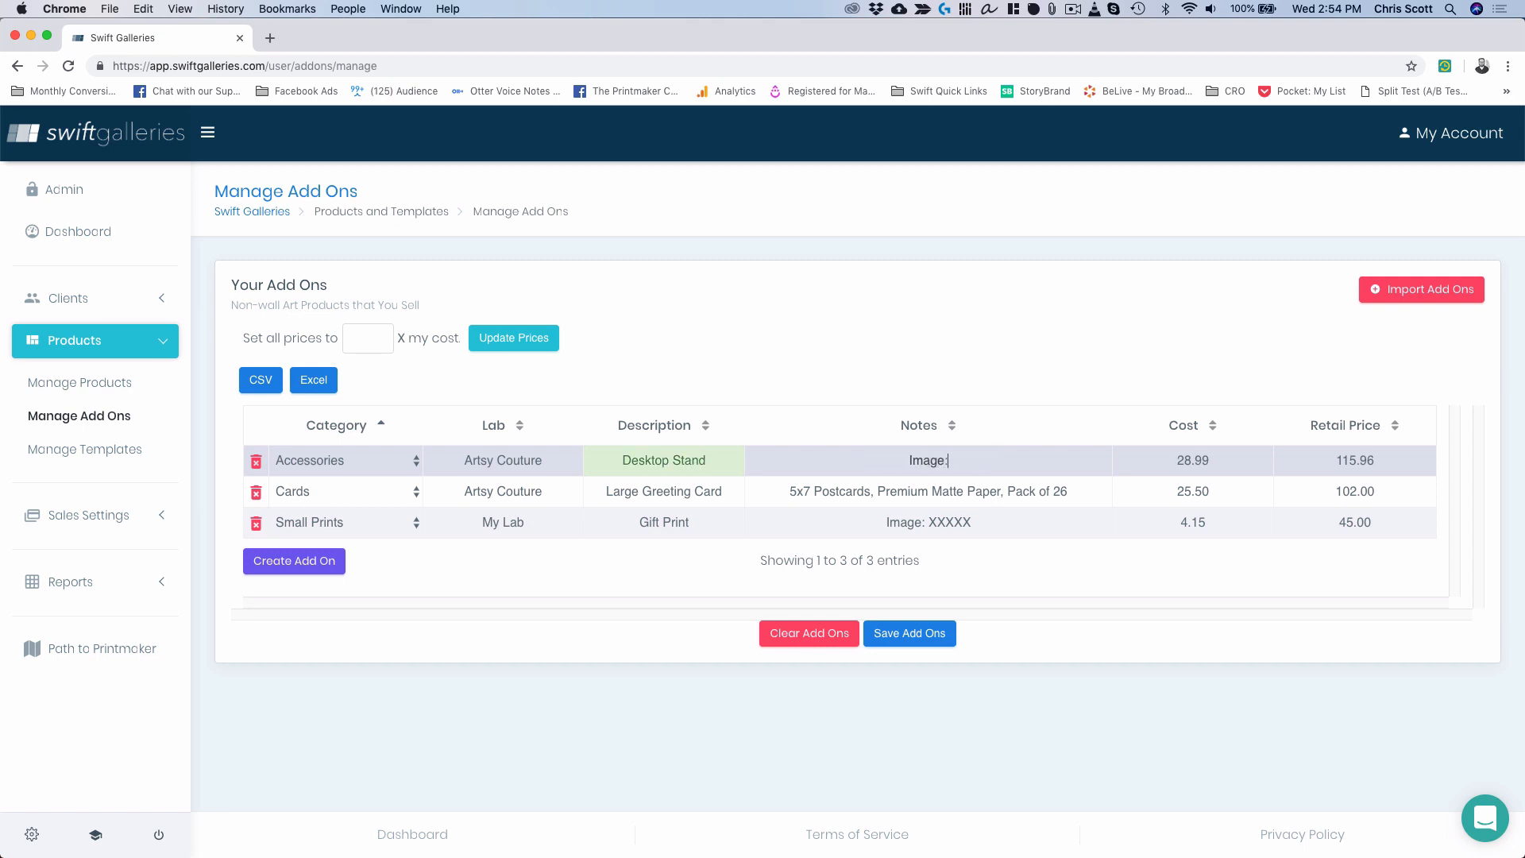
pyautogui.write(' XXXXX')
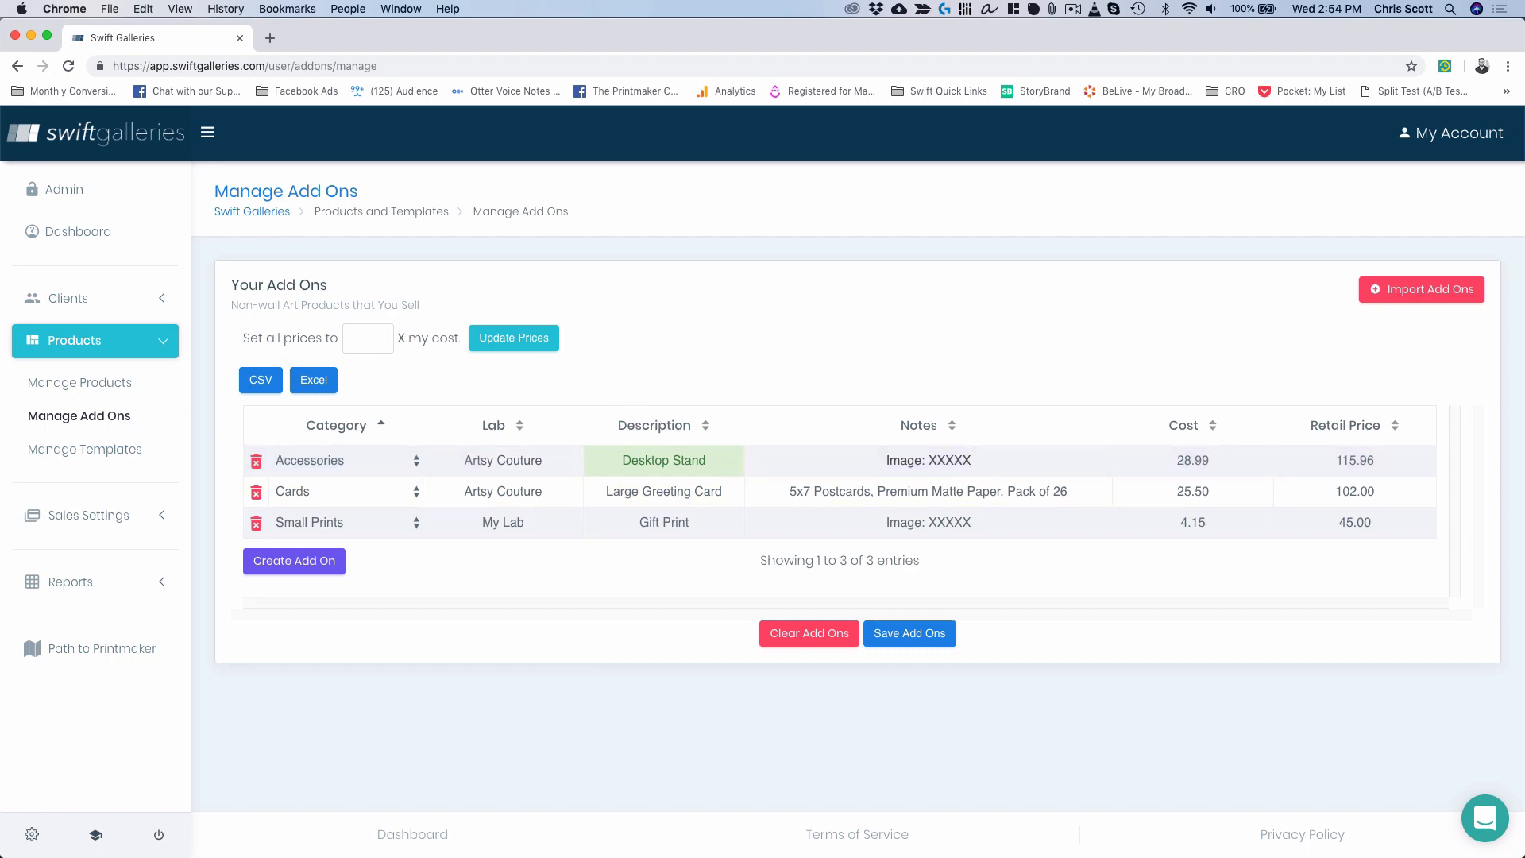
# Change the card add-on to 'Greeting Card, pack of 26' with notes 'Design: XXXXX; Image: XXXXX'.
pyautogui.hotkey('ctrl', 'Up')
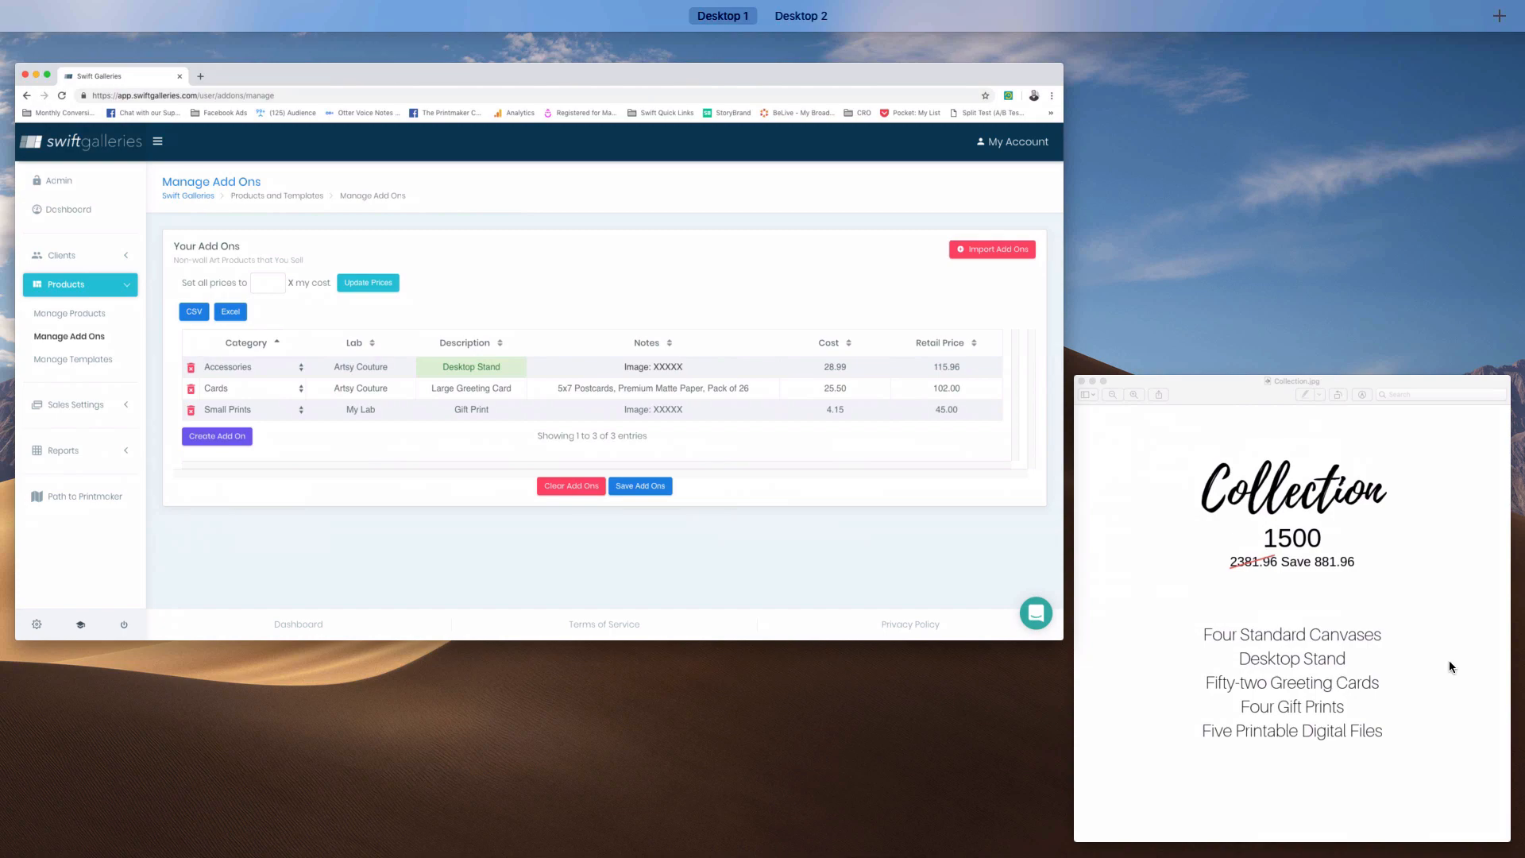
pyautogui.click(1306, 659)
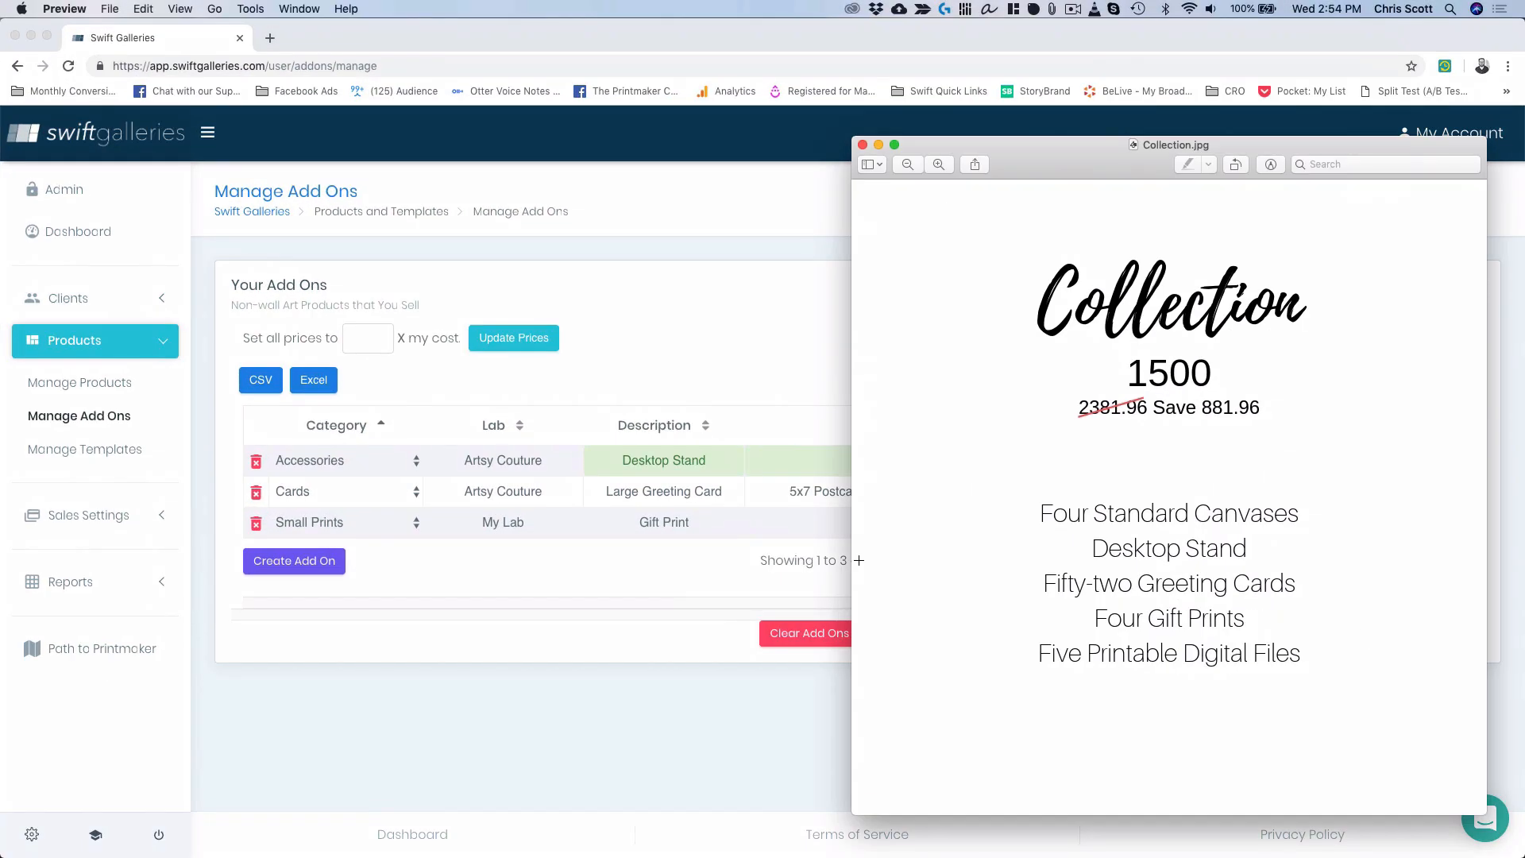
pyautogui.click(693, 496)
pyautogui.click(642, 493)
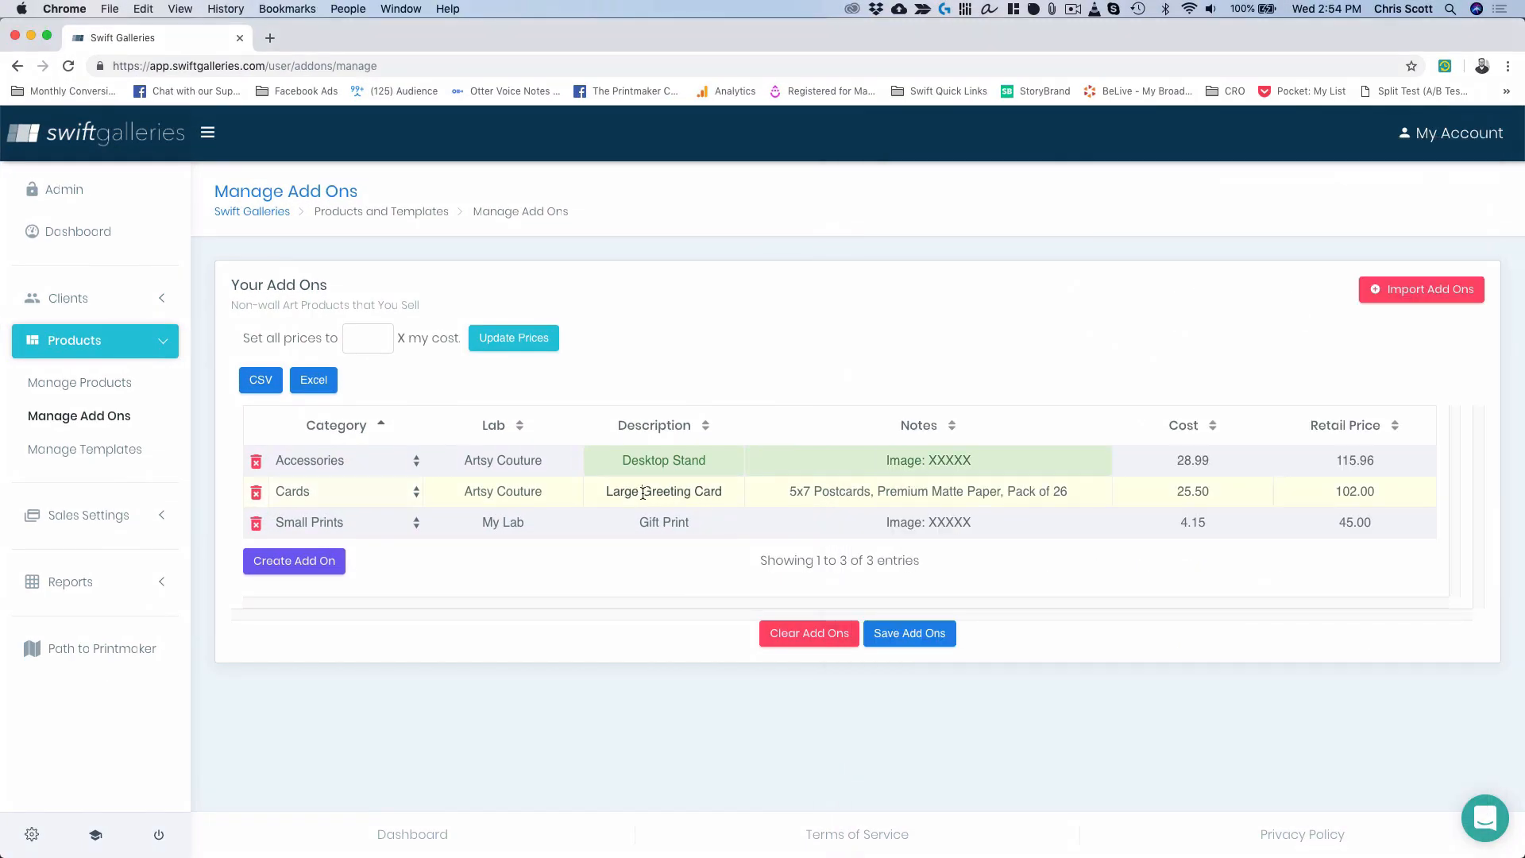
pyautogui.moveTo(642, 493); pyautogui.dragTo(587, 486)
pyautogui.press('BackSpace')
pyautogui.click(723, 493)
pyautogui.write(', pack of 26')
pyautogui.tripleClick(949, 489)
pyautogui.write('D')
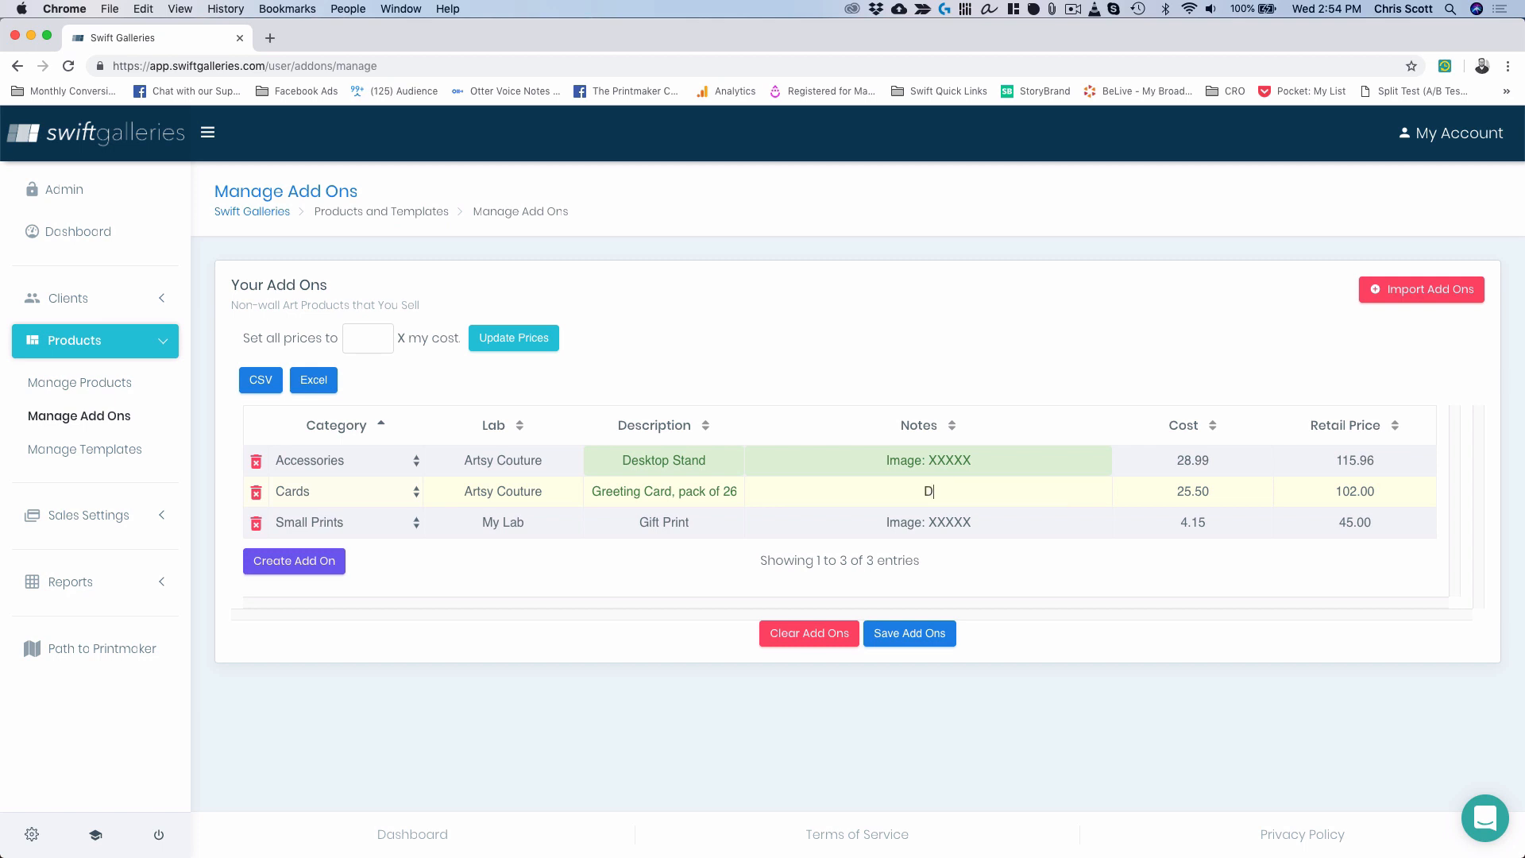
pyautogui.write('esign: XXXXX; Image: XXXXX')
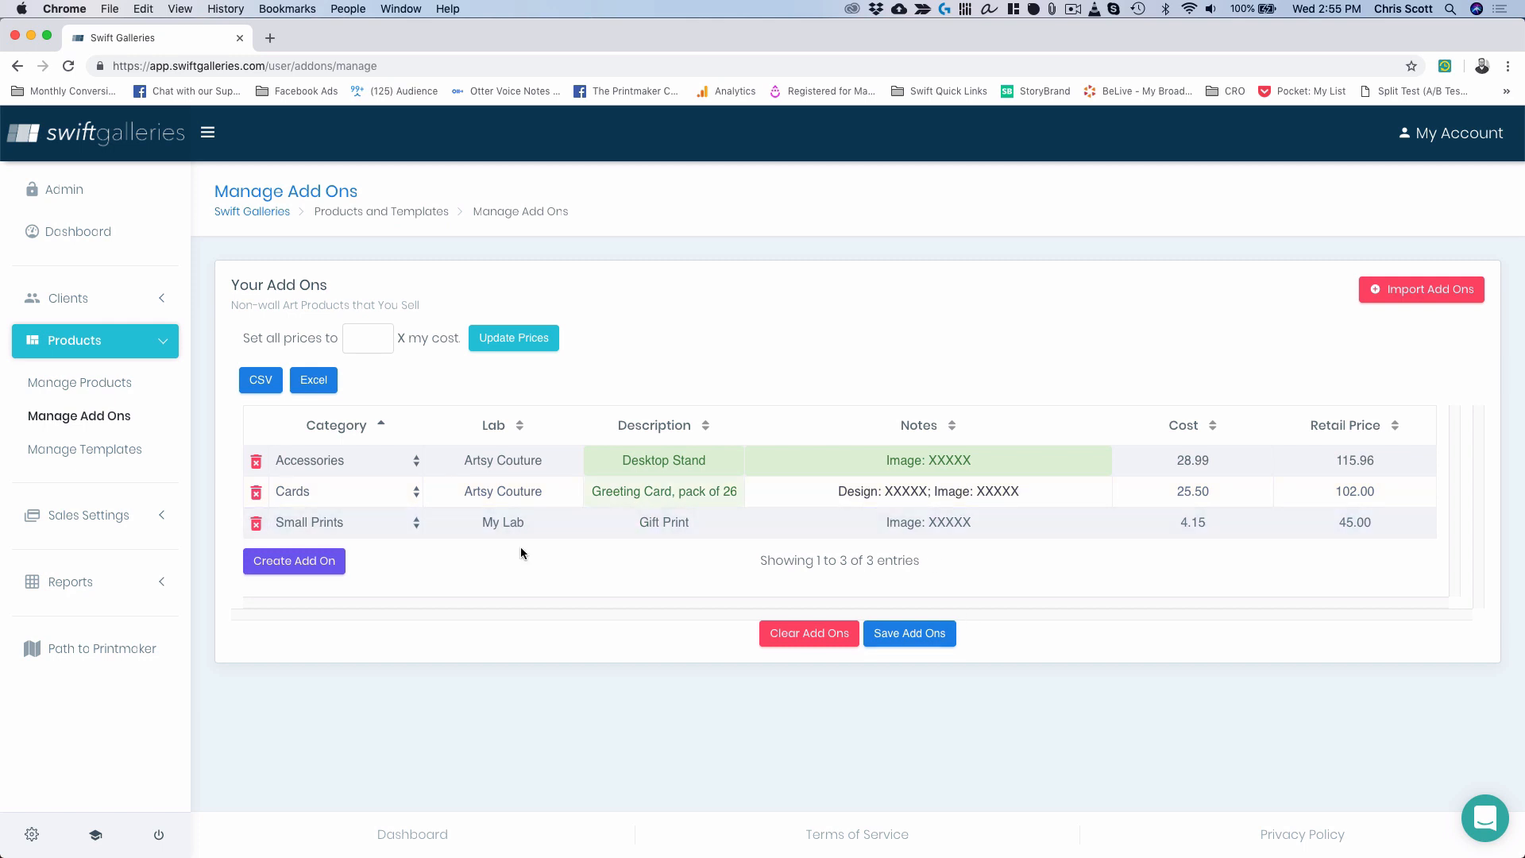
# Add a new Digital Files add-on row with lab 'My Lab'.
pyautogui.click(280, 560)
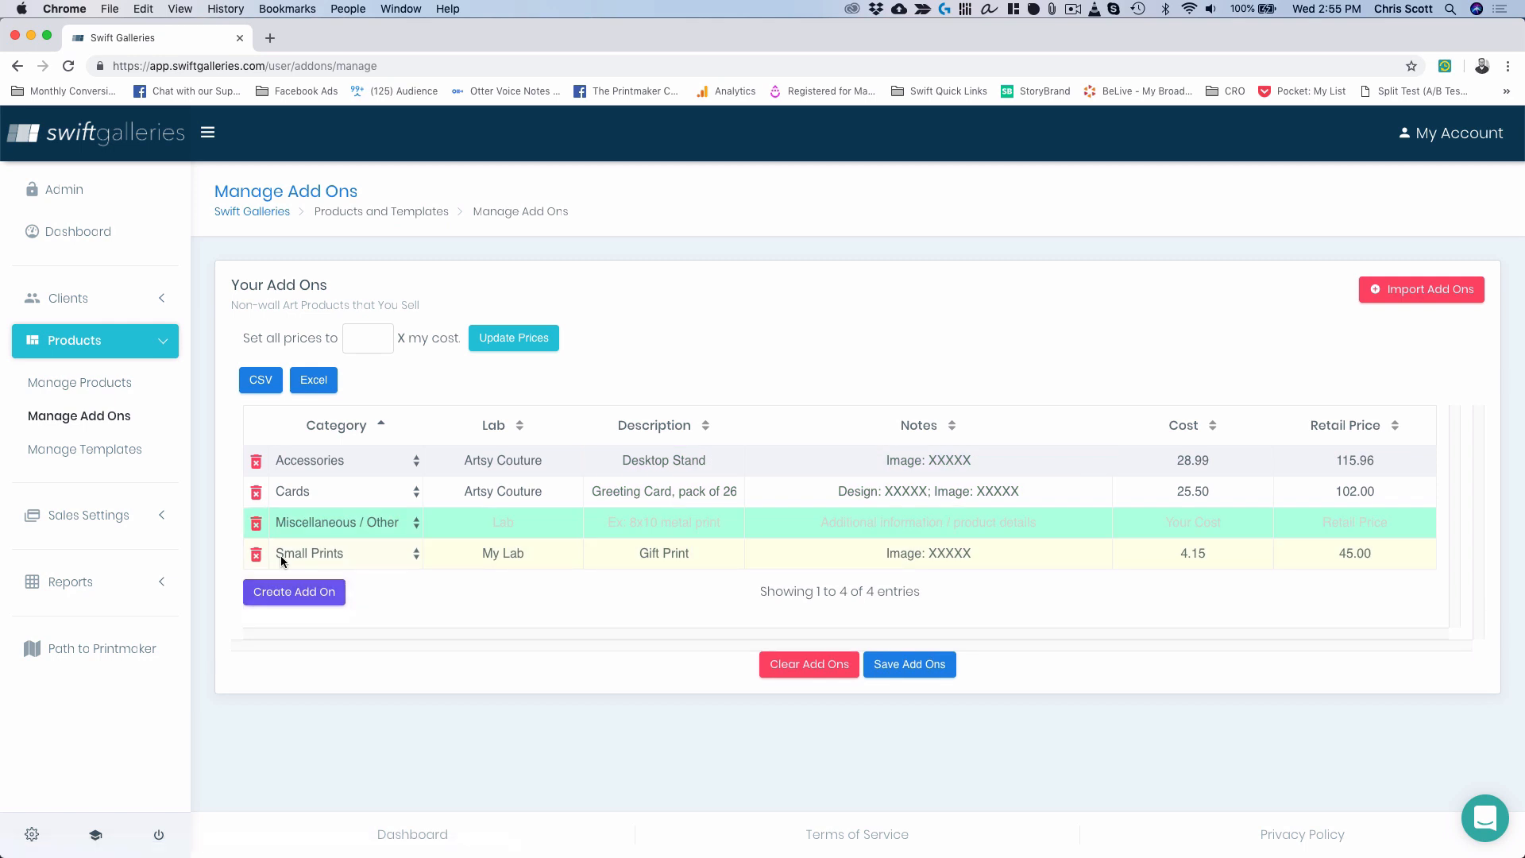
pyautogui.click(364, 523)
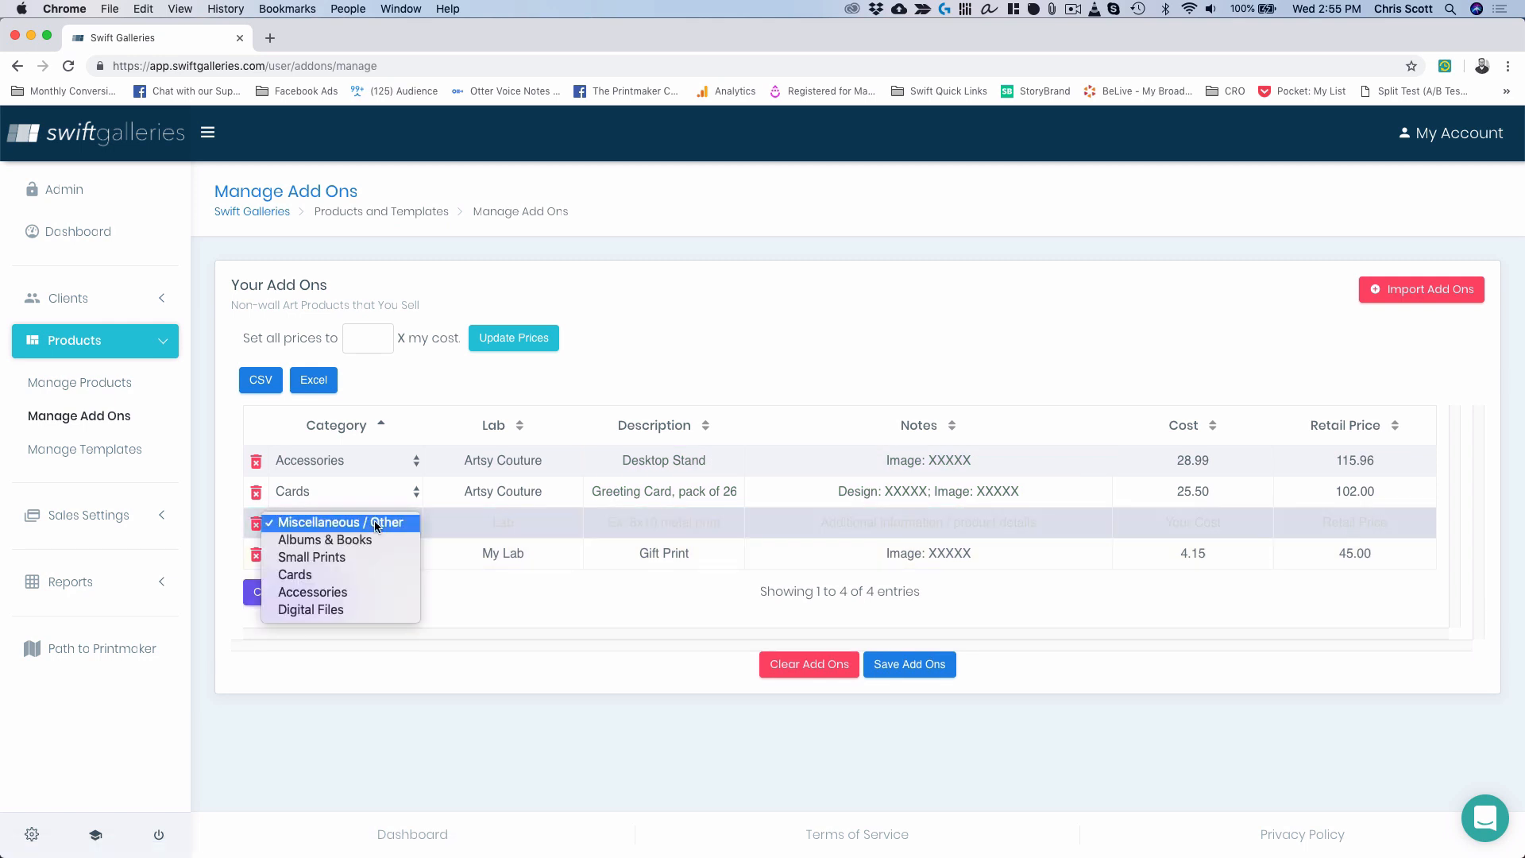
pyautogui.click(391, 613)
pyautogui.click(526, 525)
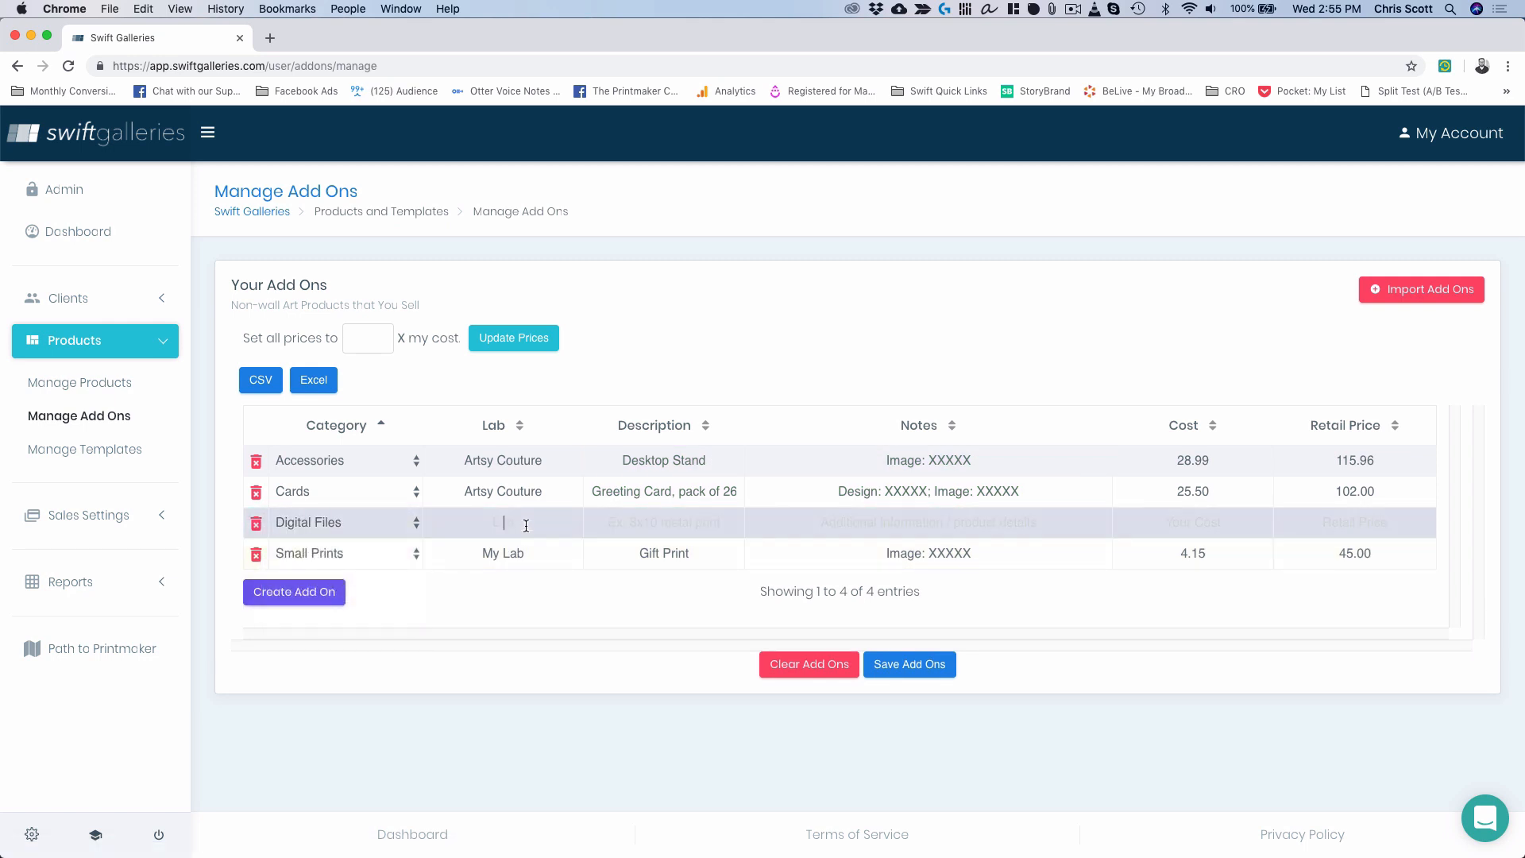
pyautogui.write('My Lab')
pyautogui.press('Tab')
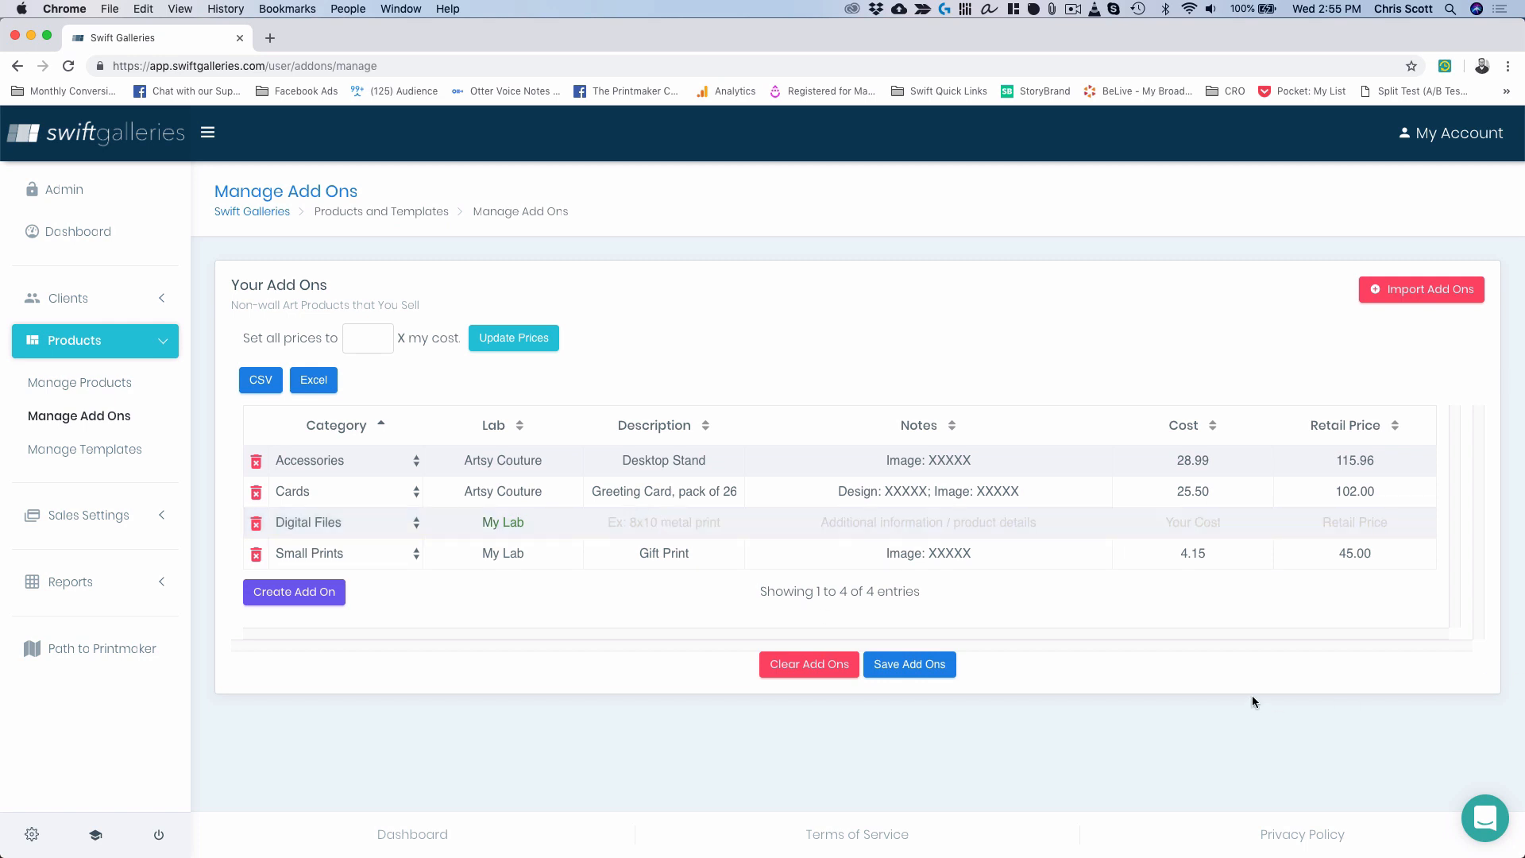
# Enter 'Printable Digital File', notes 'Image: XXXXX', cost 0, retail 200, and save the add-ons.
pyautogui.write('Printable Digital File')
pyautogui.press('Tab')
pyautogui.write('Image:')
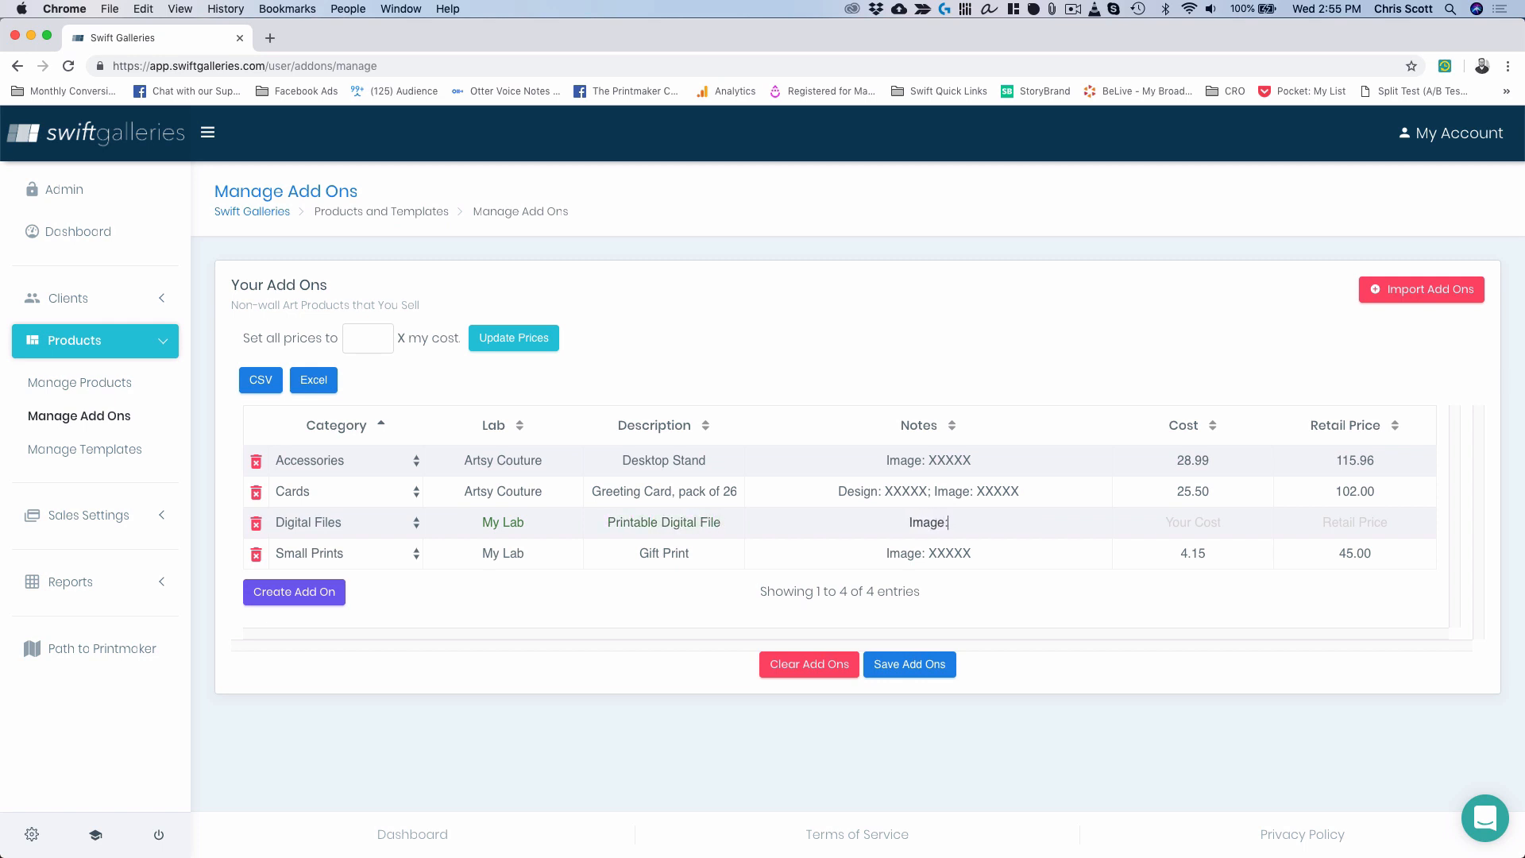
pyautogui.write(' XXXXX')
pyautogui.press('Tab')
pyautogui.write('0')
pyautogui.press('Tab')
pyautogui.write('200')
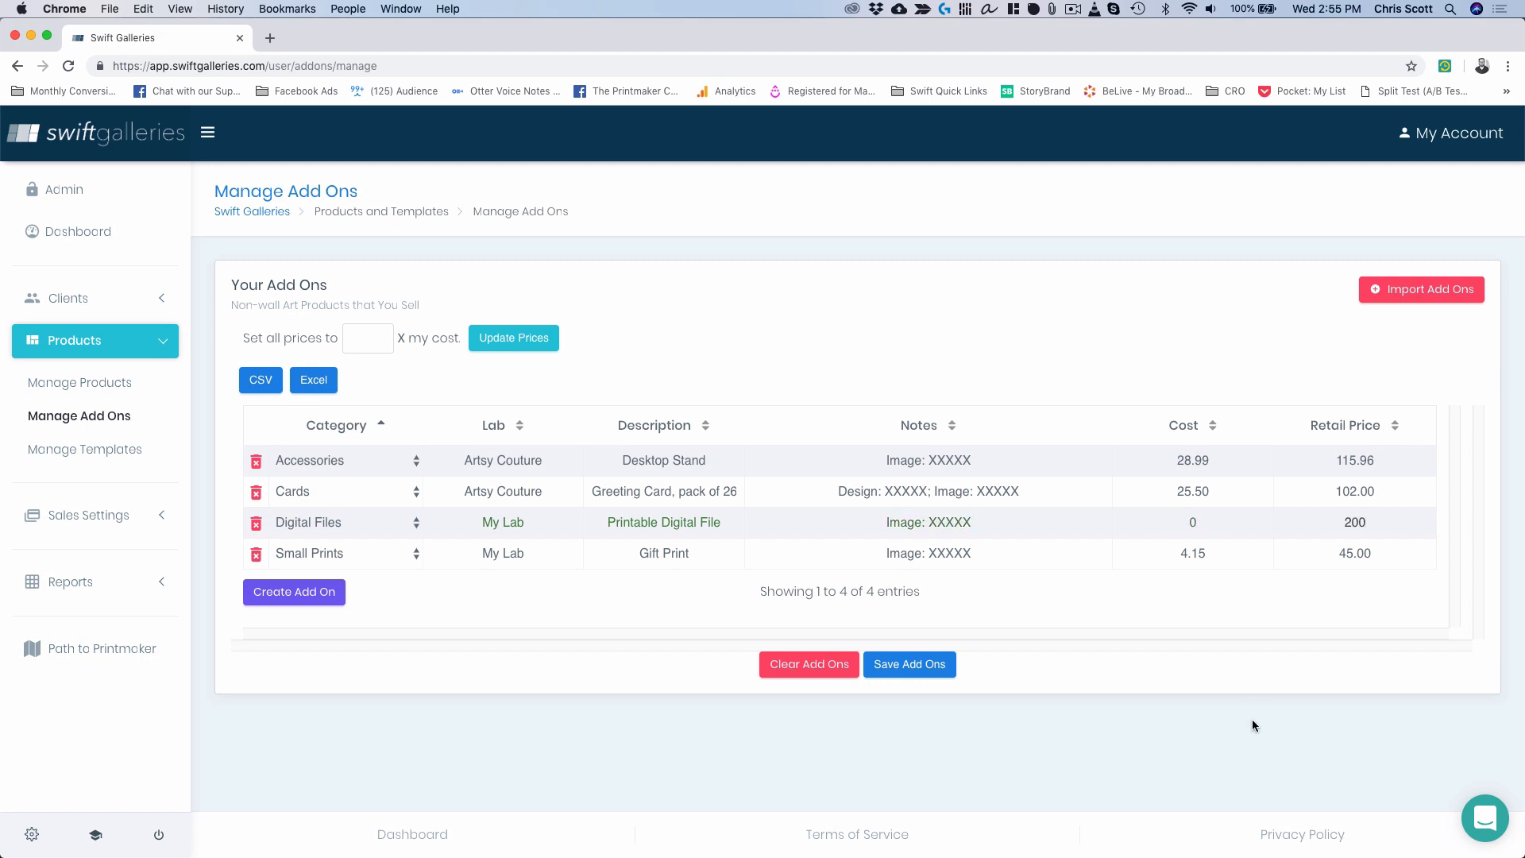
pyautogui.click(913, 671)
pyautogui.hotkey('ctrl', 'Up')
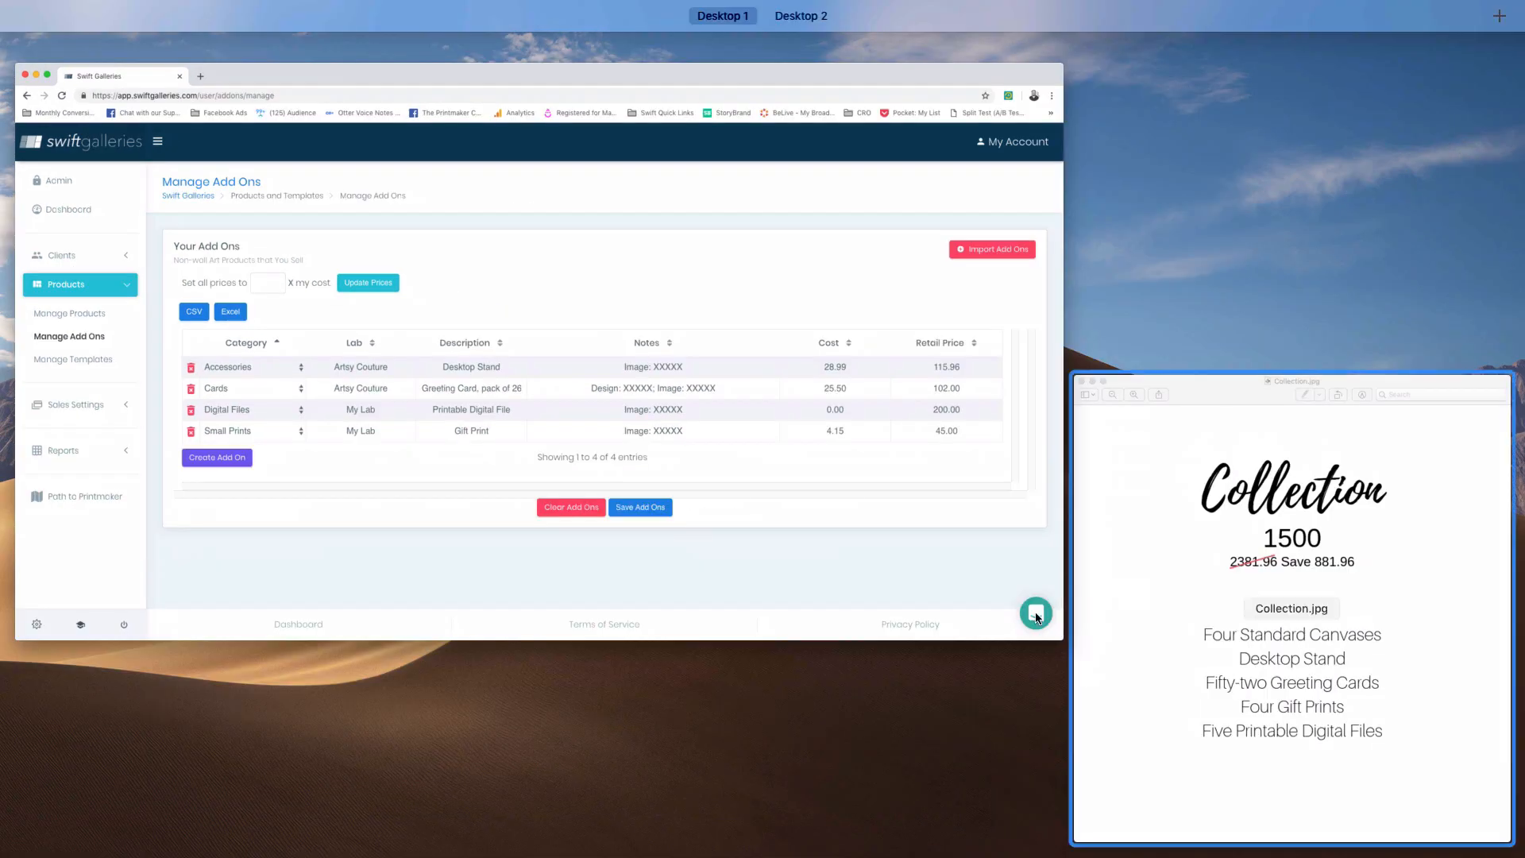
# Check the Collection.jpg reference image, then go to Manage Templates for wall galleries.
pyautogui.click(1315, 568)
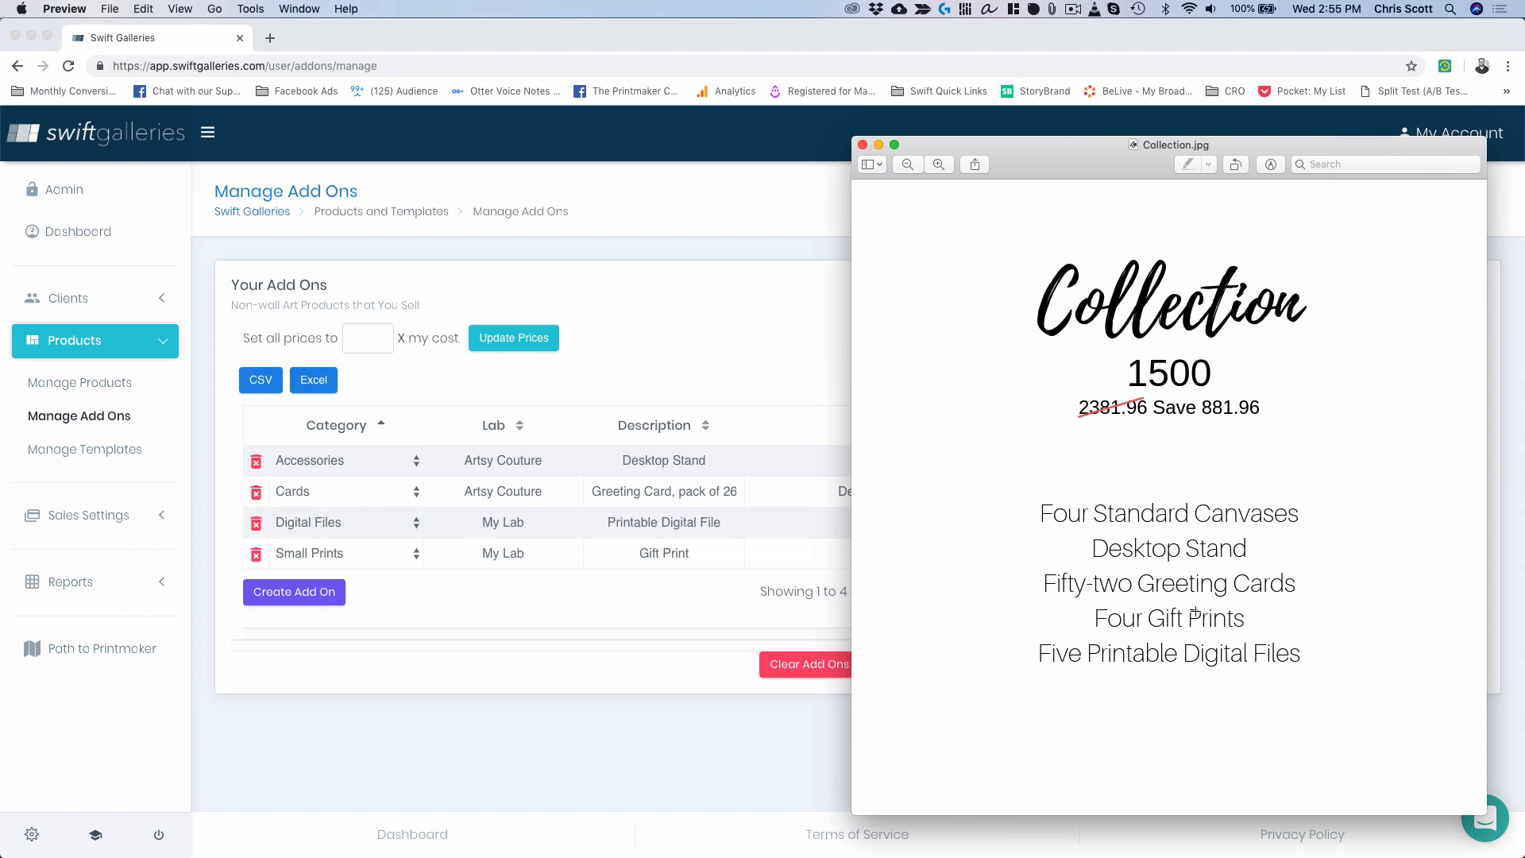
pyautogui.click(507, 627)
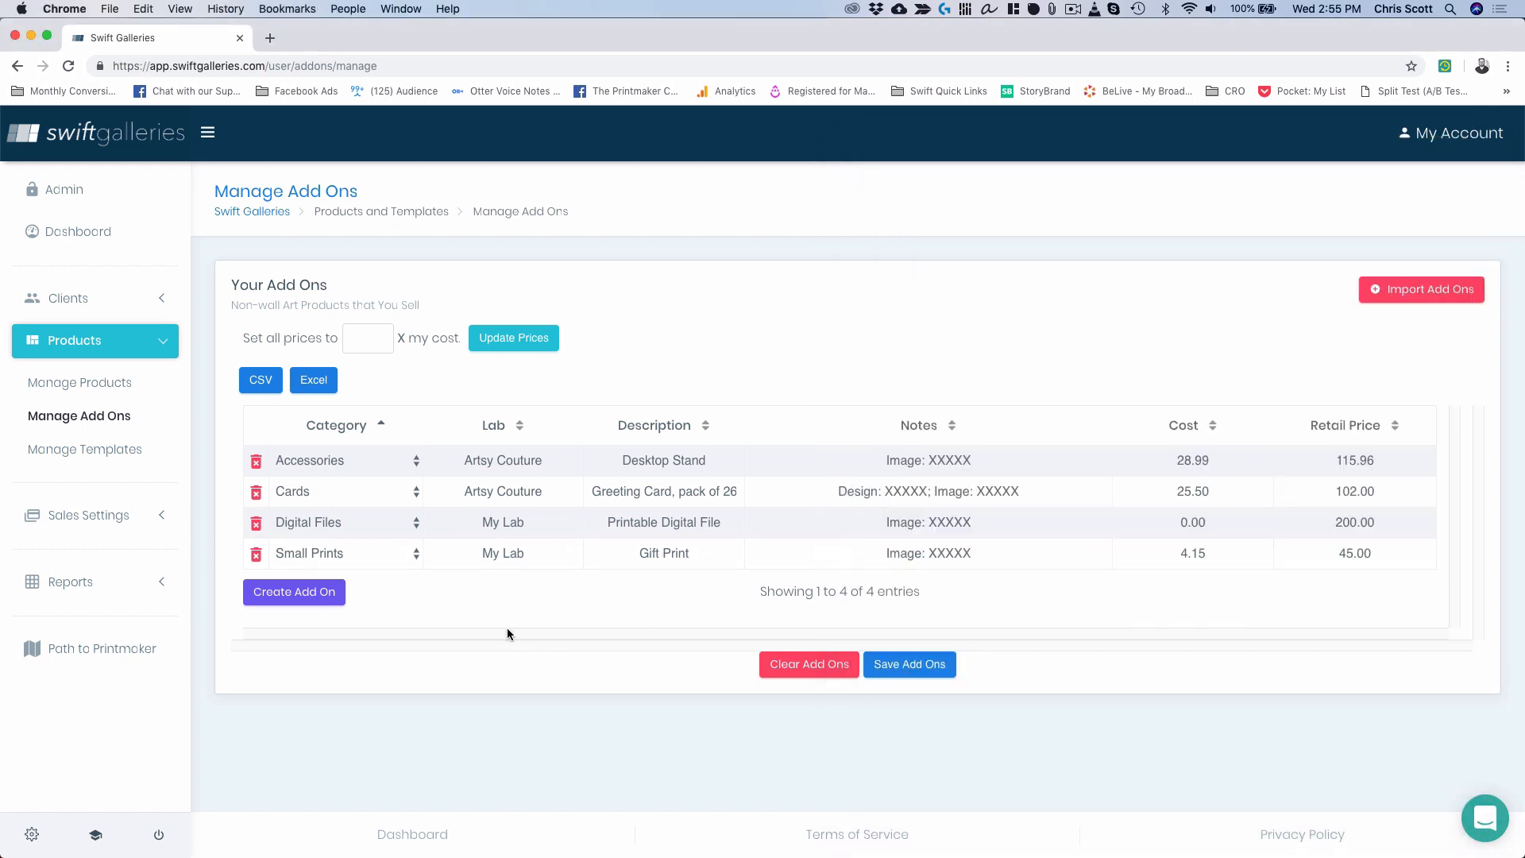
pyautogui.click(104, 451)
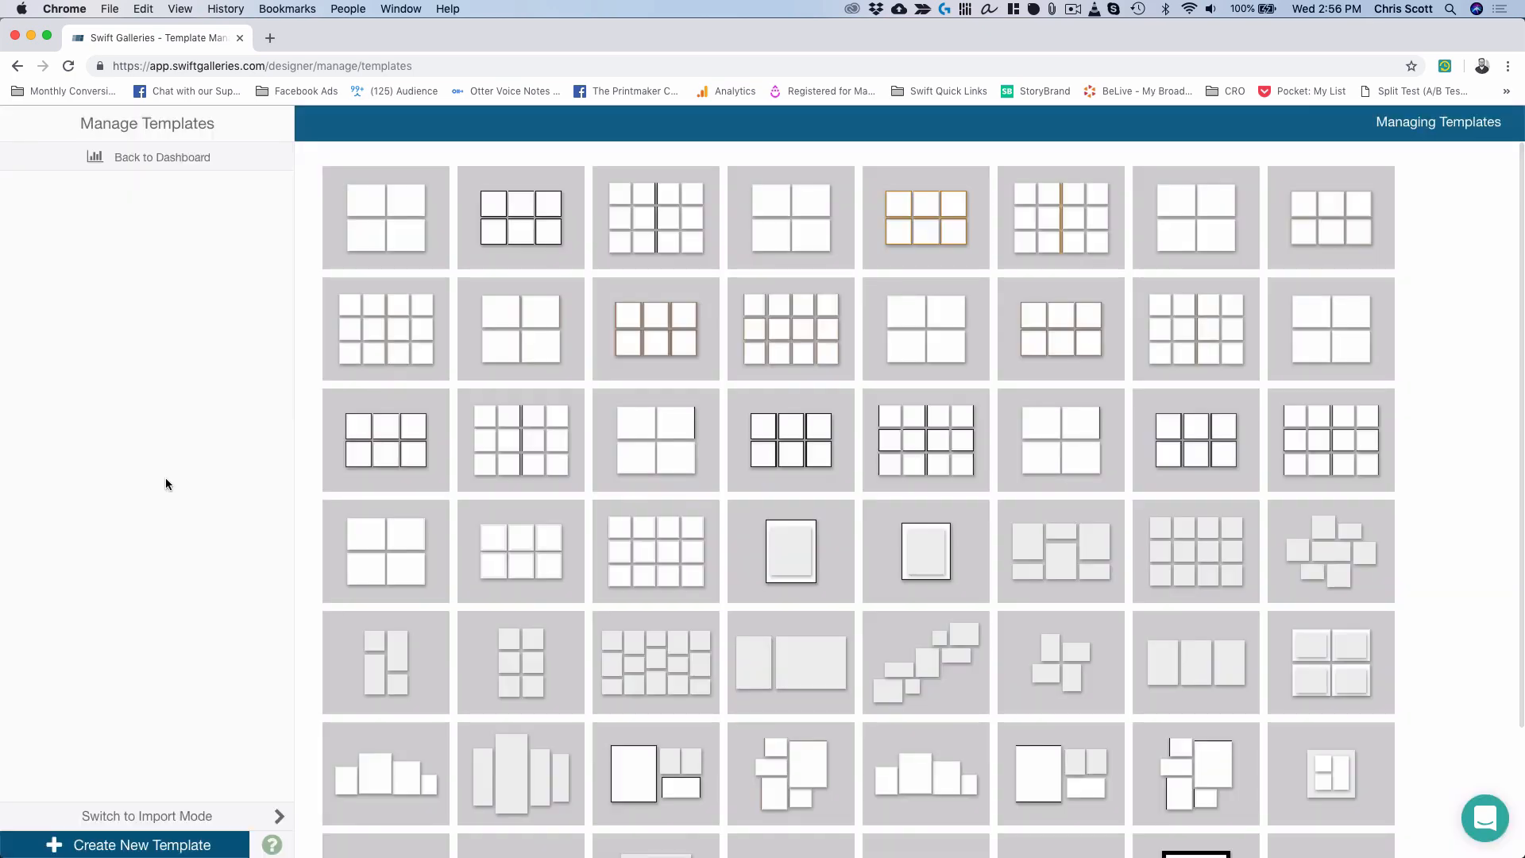
# Start a new template with one Canvas Wrap 1.5-inch resized to 16x20.
pyautogui.click(172, 845)
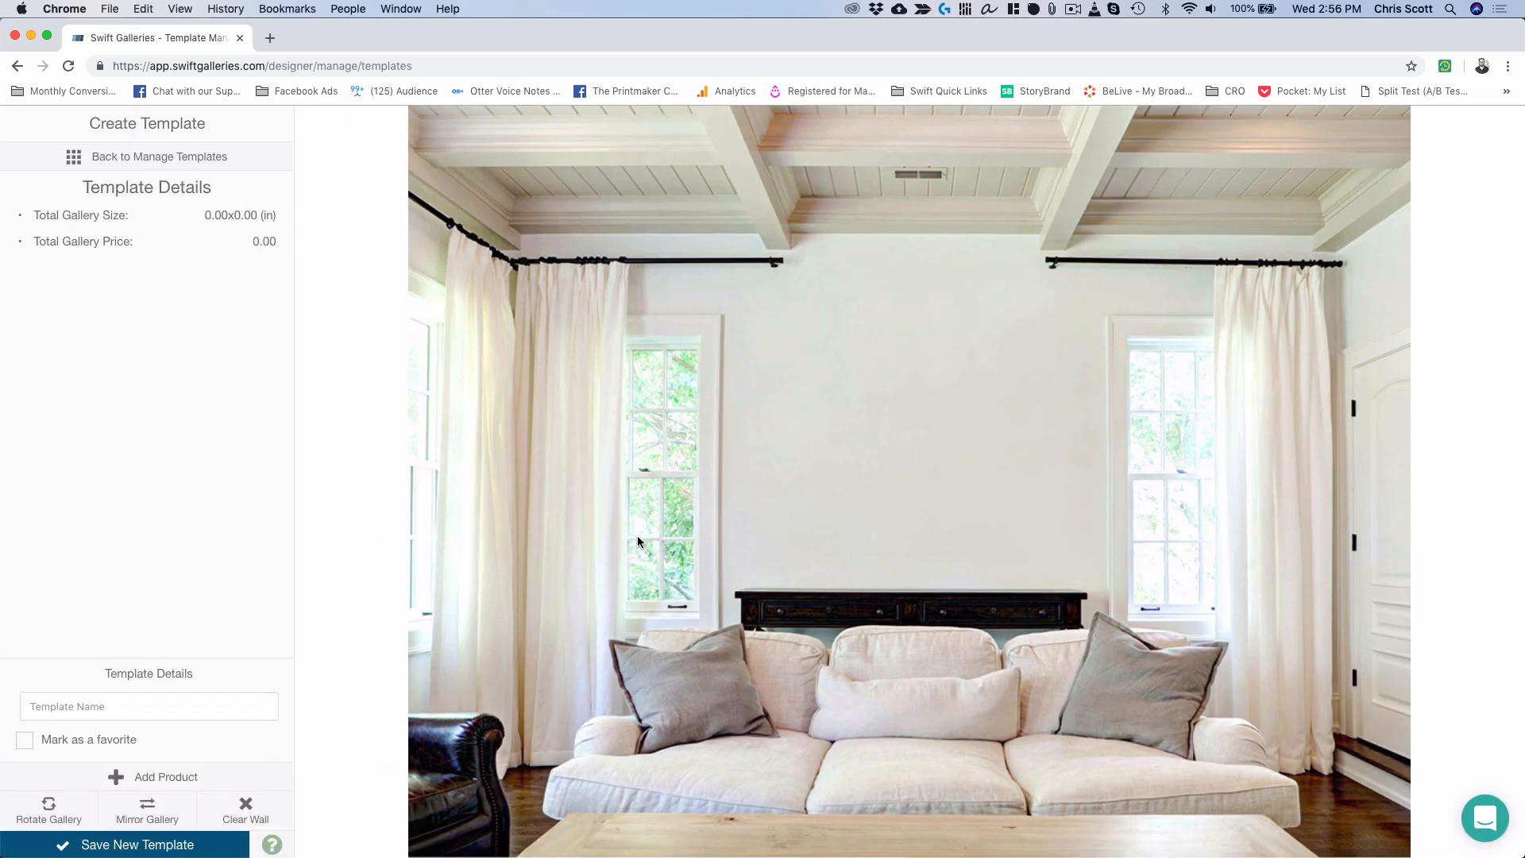
pyautogui.click(636, 540)
pyautogui.scroll(-2, 774, 503)
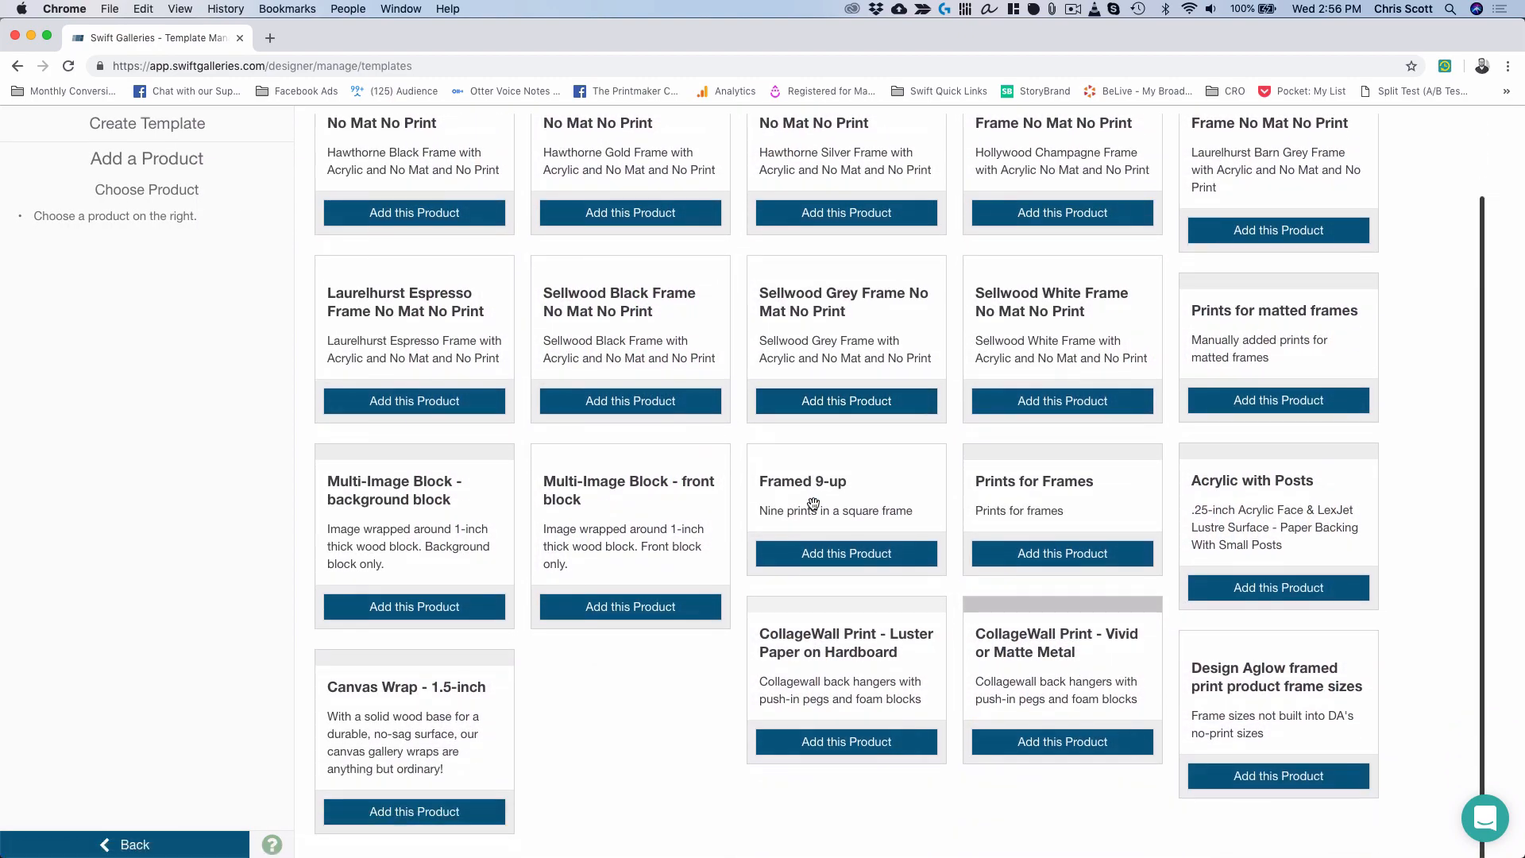
pyautogui.click(450, 812)
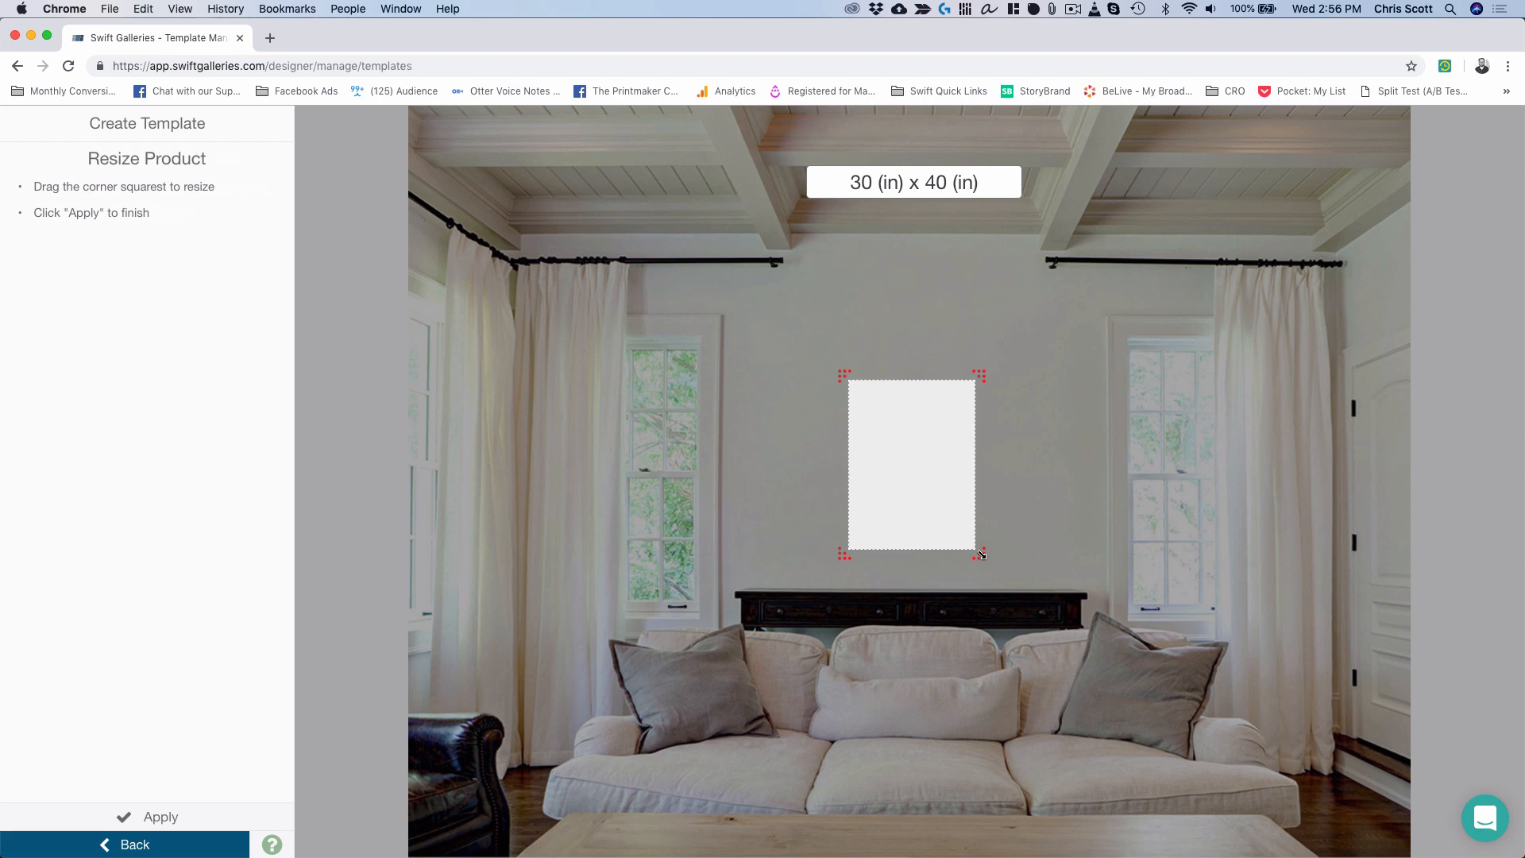
pyautogui.moveTo(982, 555); pyautogui.dragTo(939, 454)
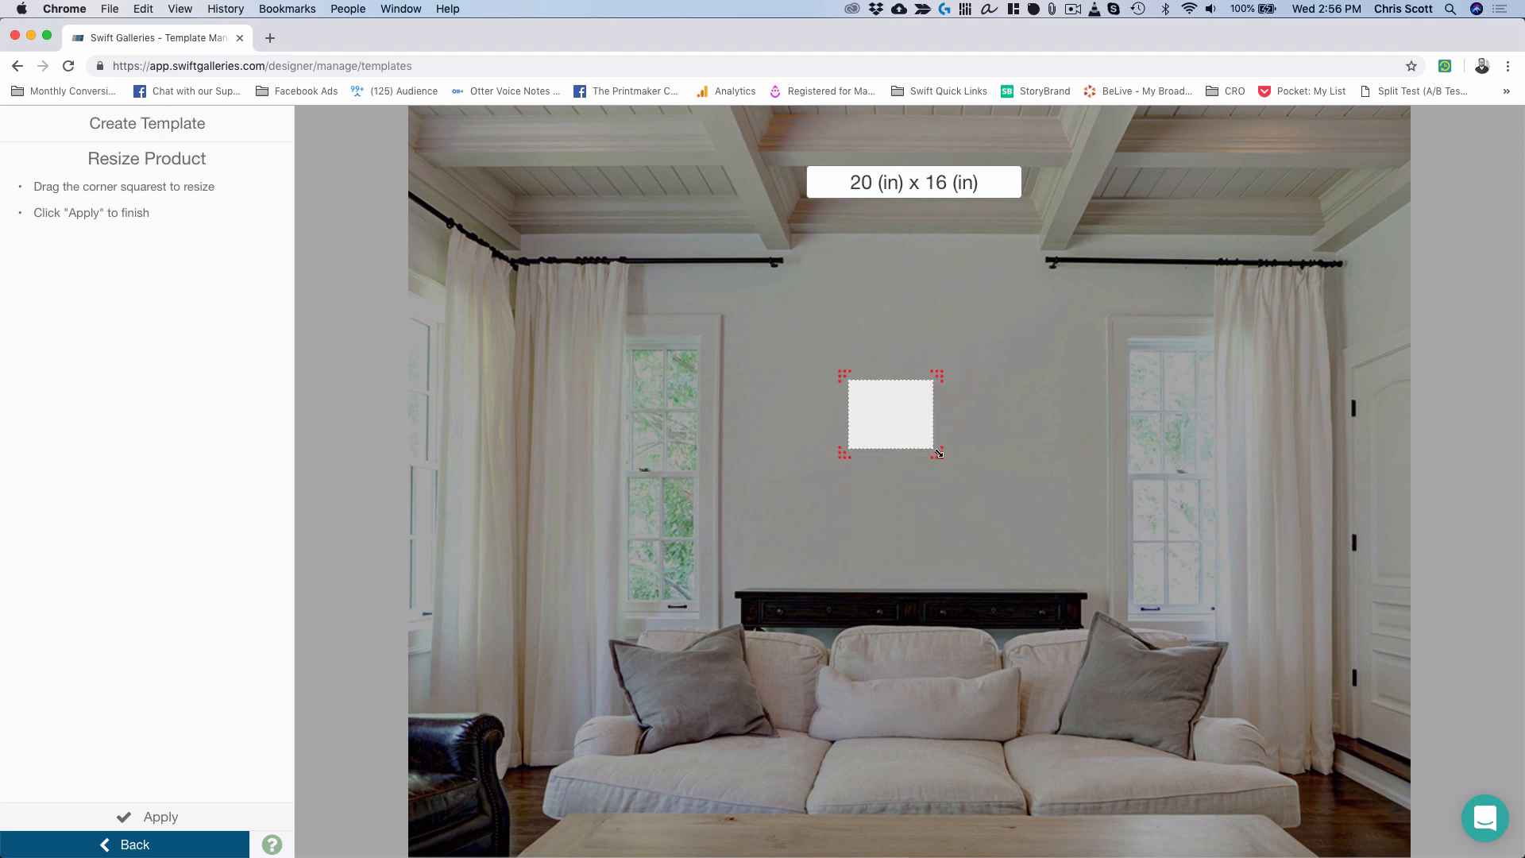
pyautogui.doubleClick(882, 411)
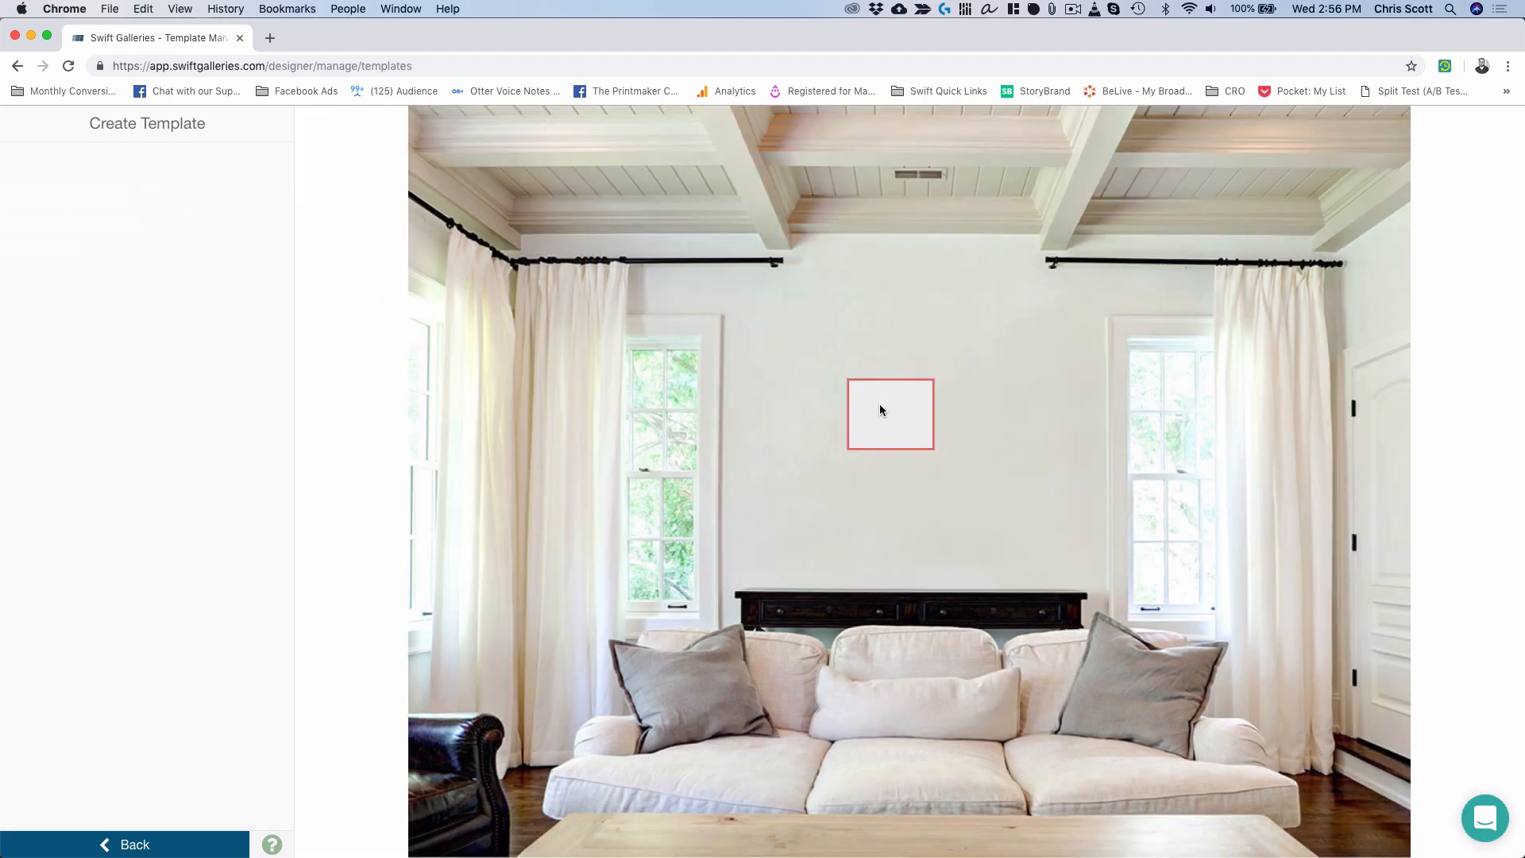
# Duplicate the canvas and drag the copies into a two-by-two layout.
pyautogui.press('d')
pyautogui.moveTo(953, 497); pyautogui.dragTo(983, 411)
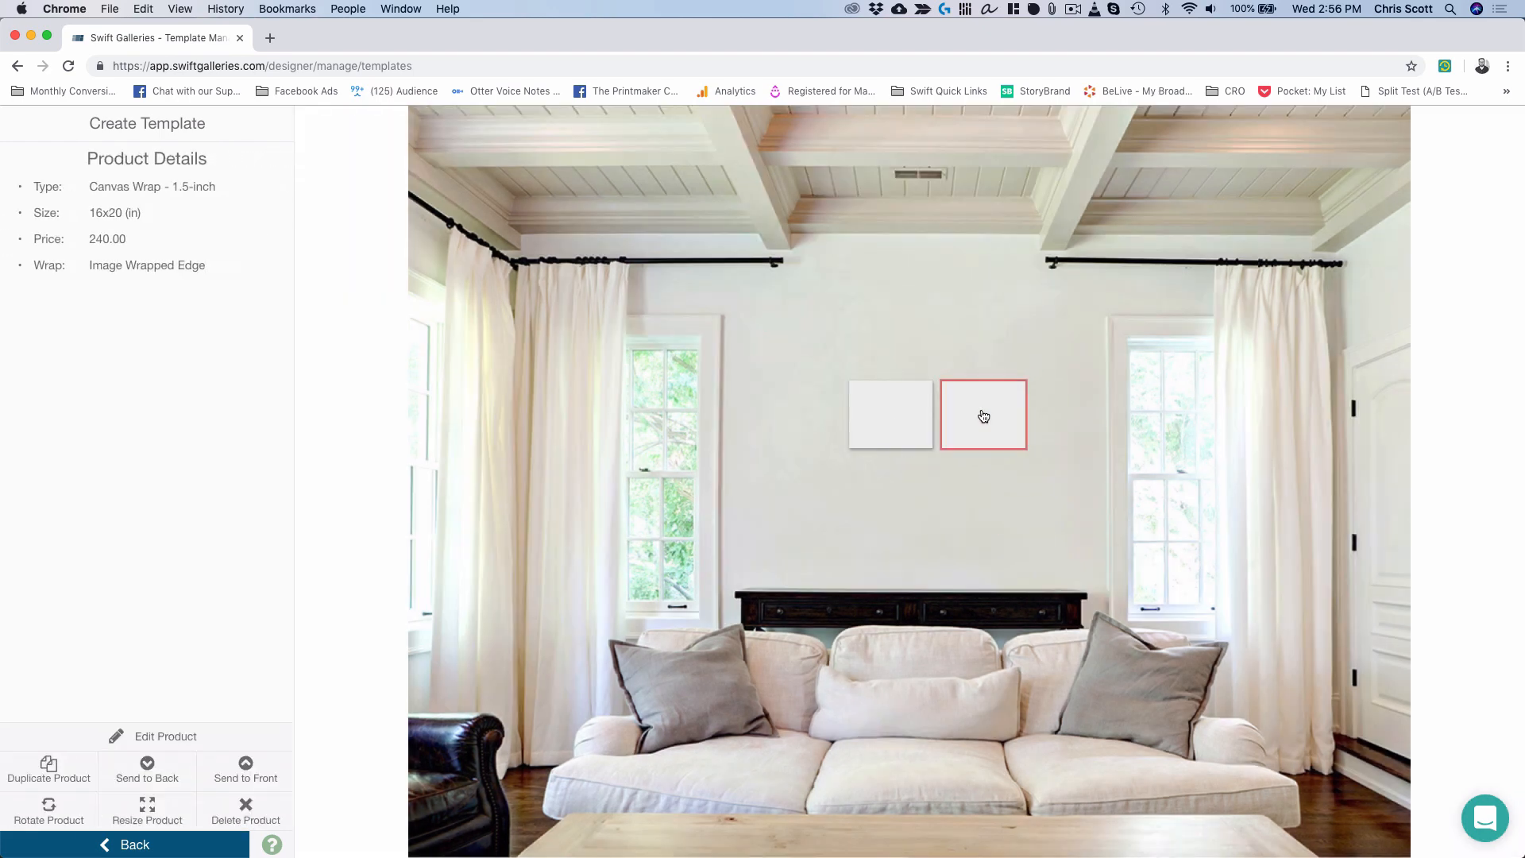
pyautogui.press('d')
pyautogui.moveTo(953, 501)
pyautogui.mouseDown()
pyautogui.moveTo(879, 490)
pyautogui.moveTo(998, 479)
pyautogui.moveTo(971, 497)
pyautogui.mouseUp()
pyautogui.press('d')
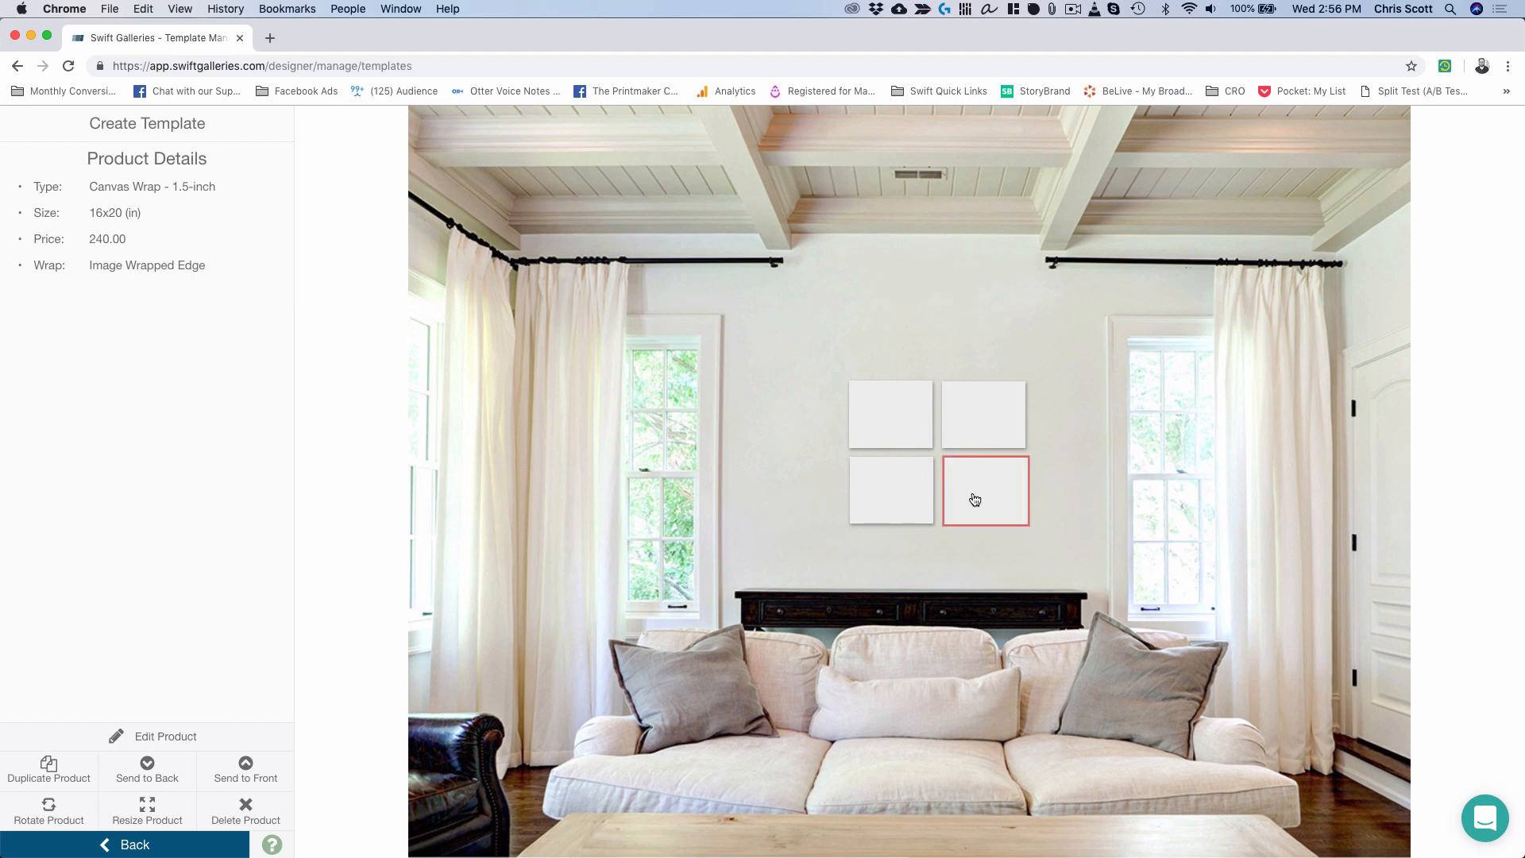
# Nudge the canvases so all four line up neatly in the 2x2 grid.
pyautogui.click(979, 420)
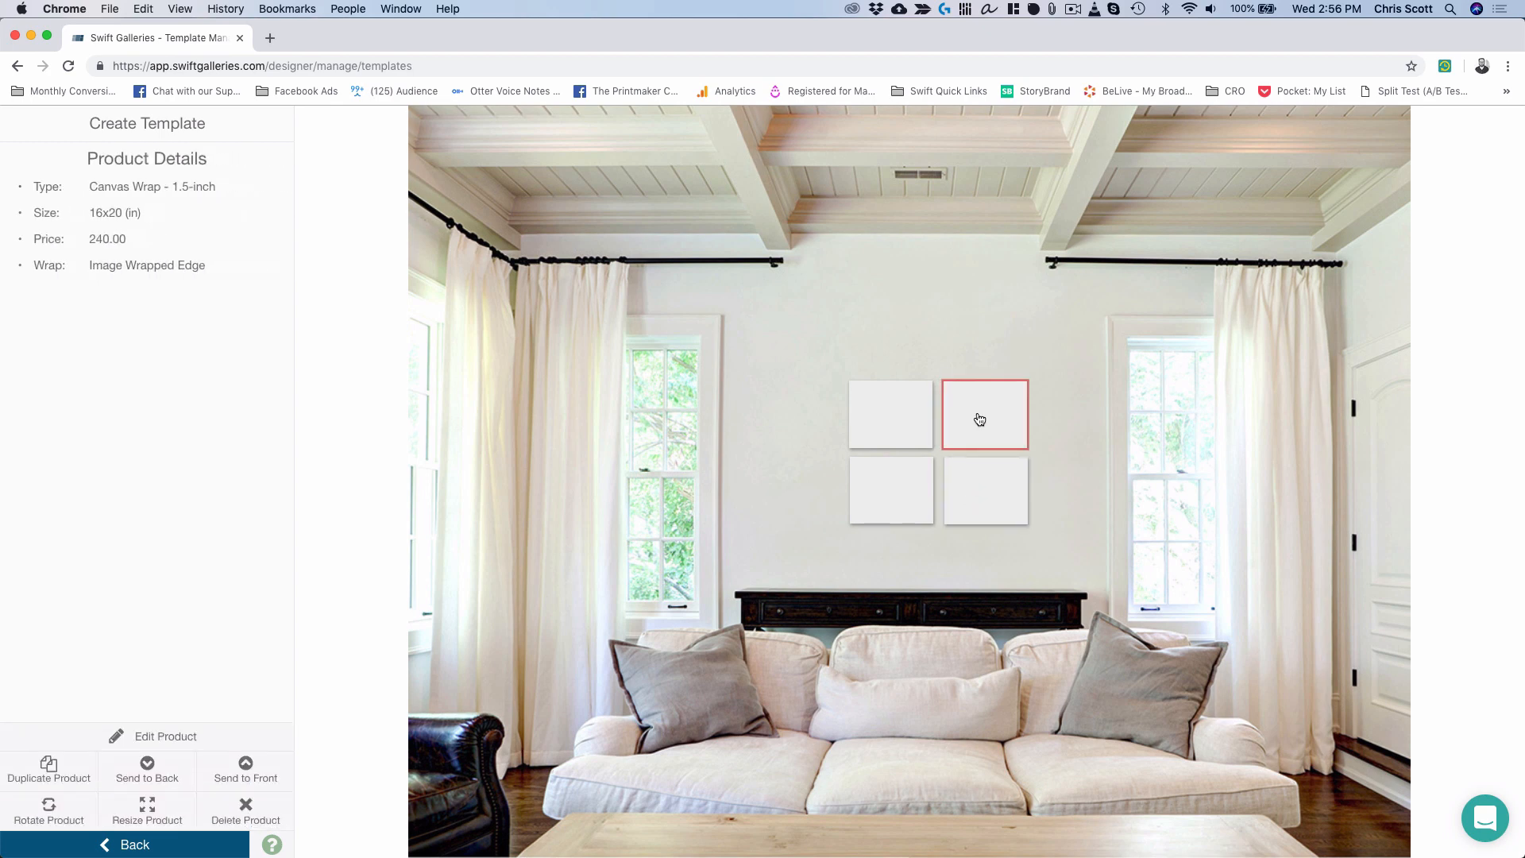
pyautogui.press('Right')
pyautogui.press('Up')
pyautogui.press('Down')
pyautogui.click(1013, 546)
pyautogui.click(957, 481)
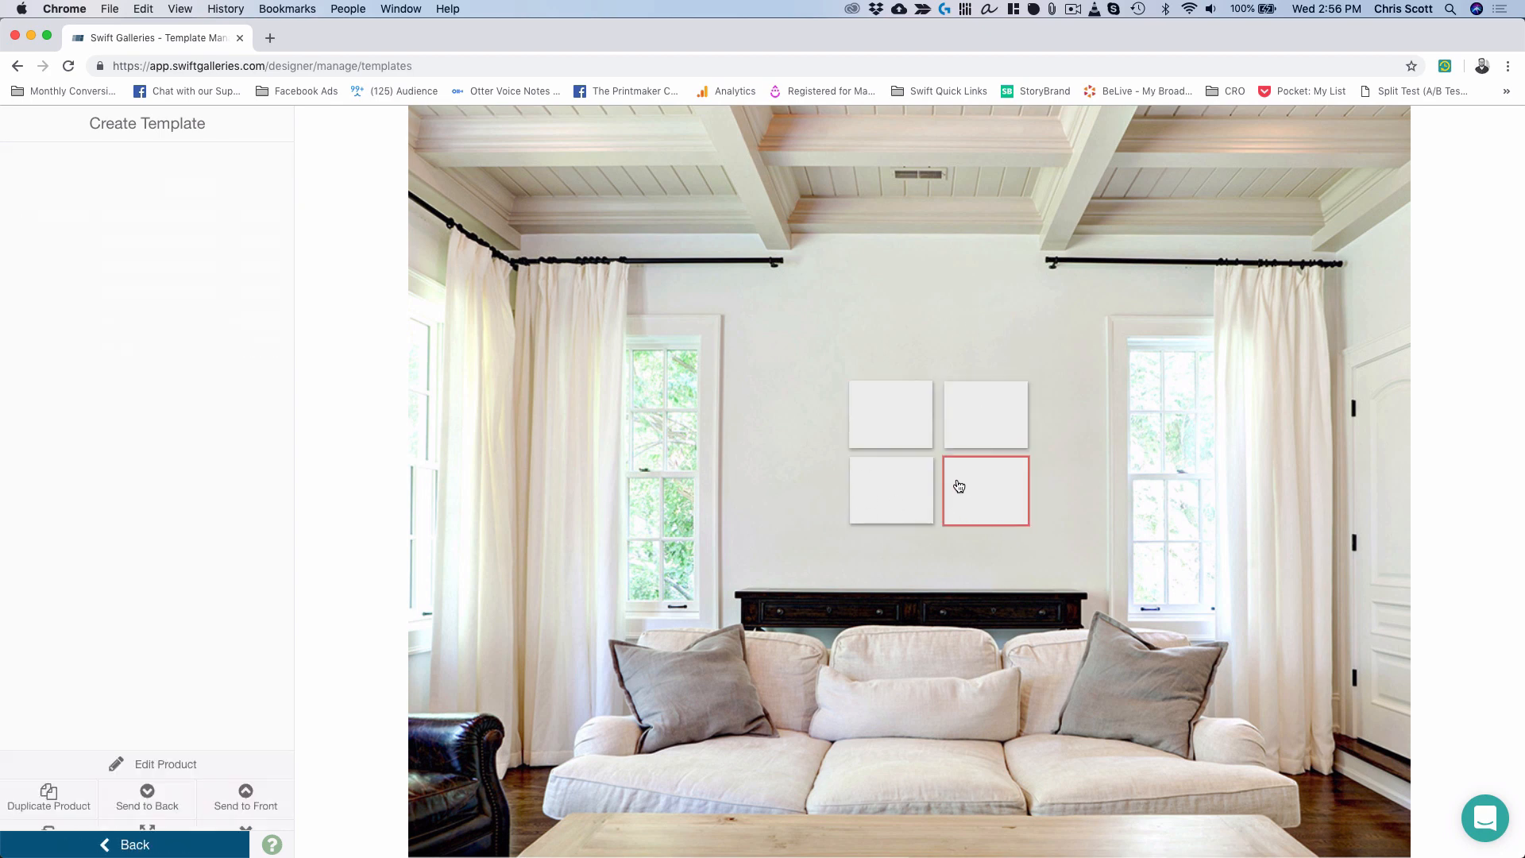
pyautogui.press('Up')
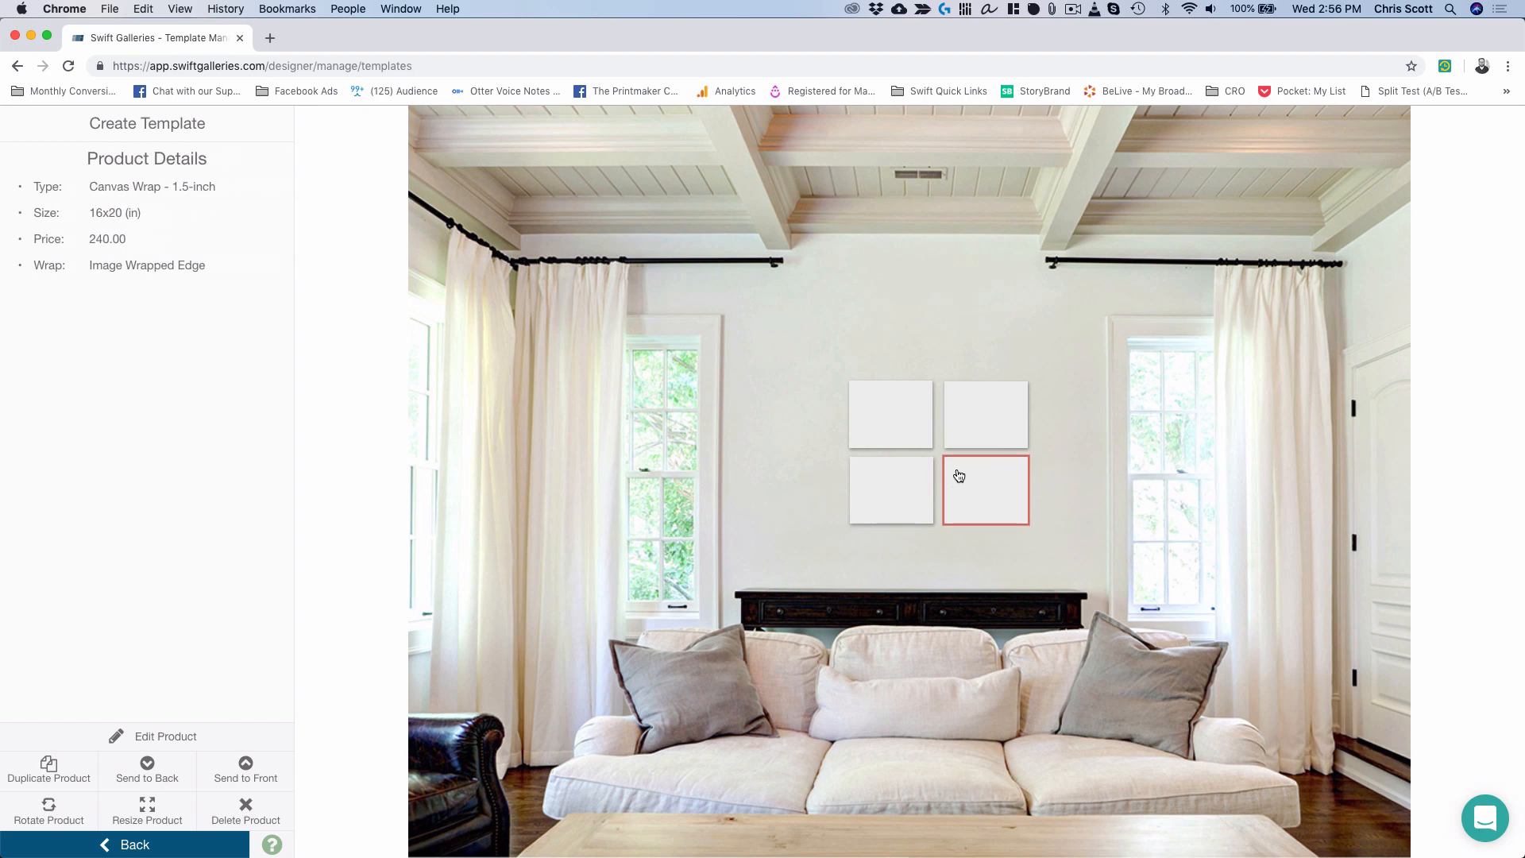
pyautogui.click(954, 433)
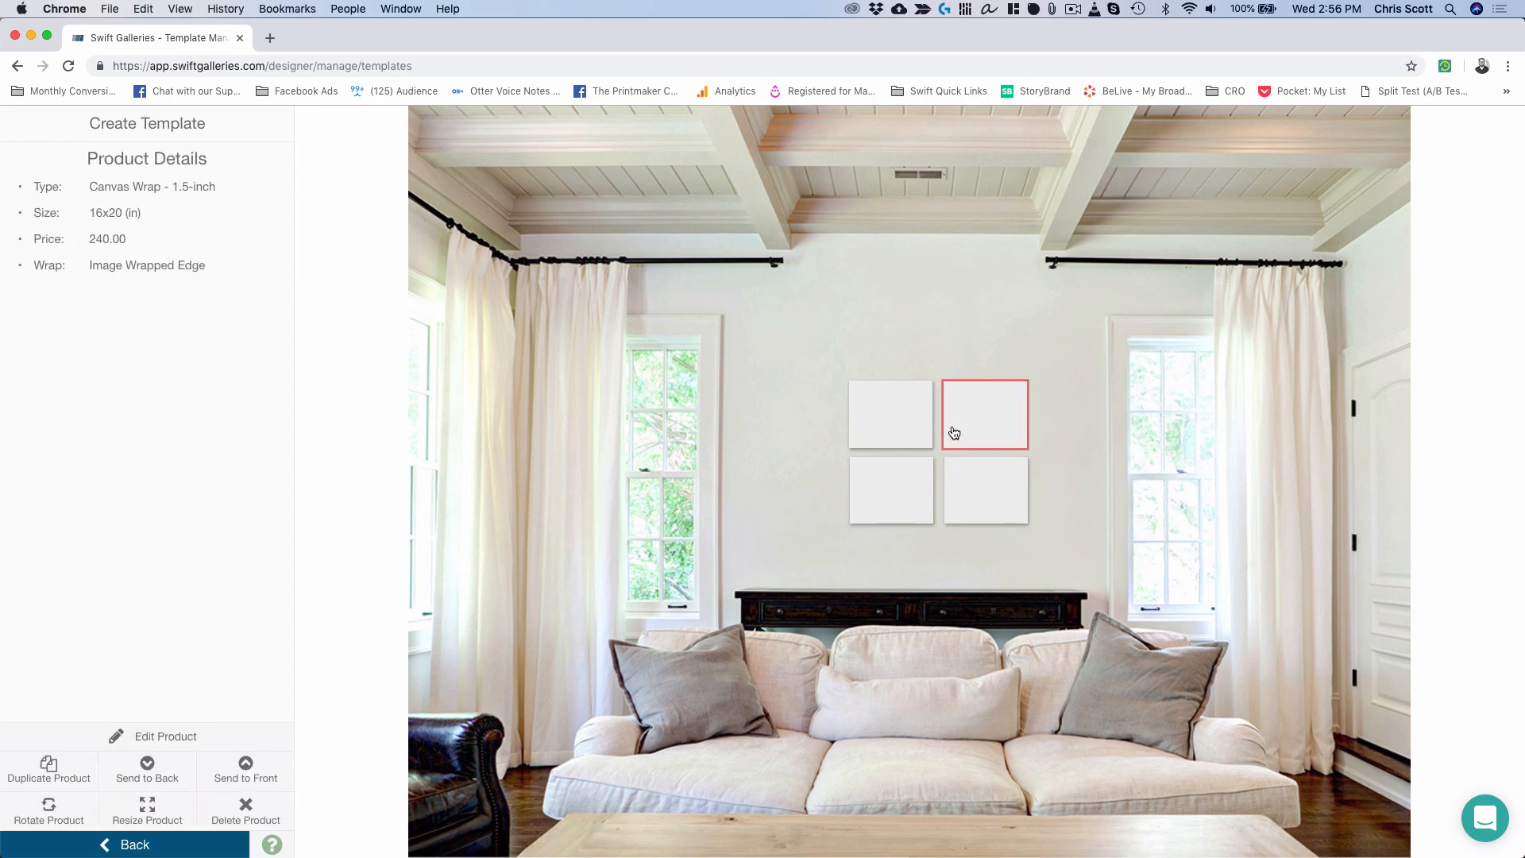
pyautogui.click(1056, 458)
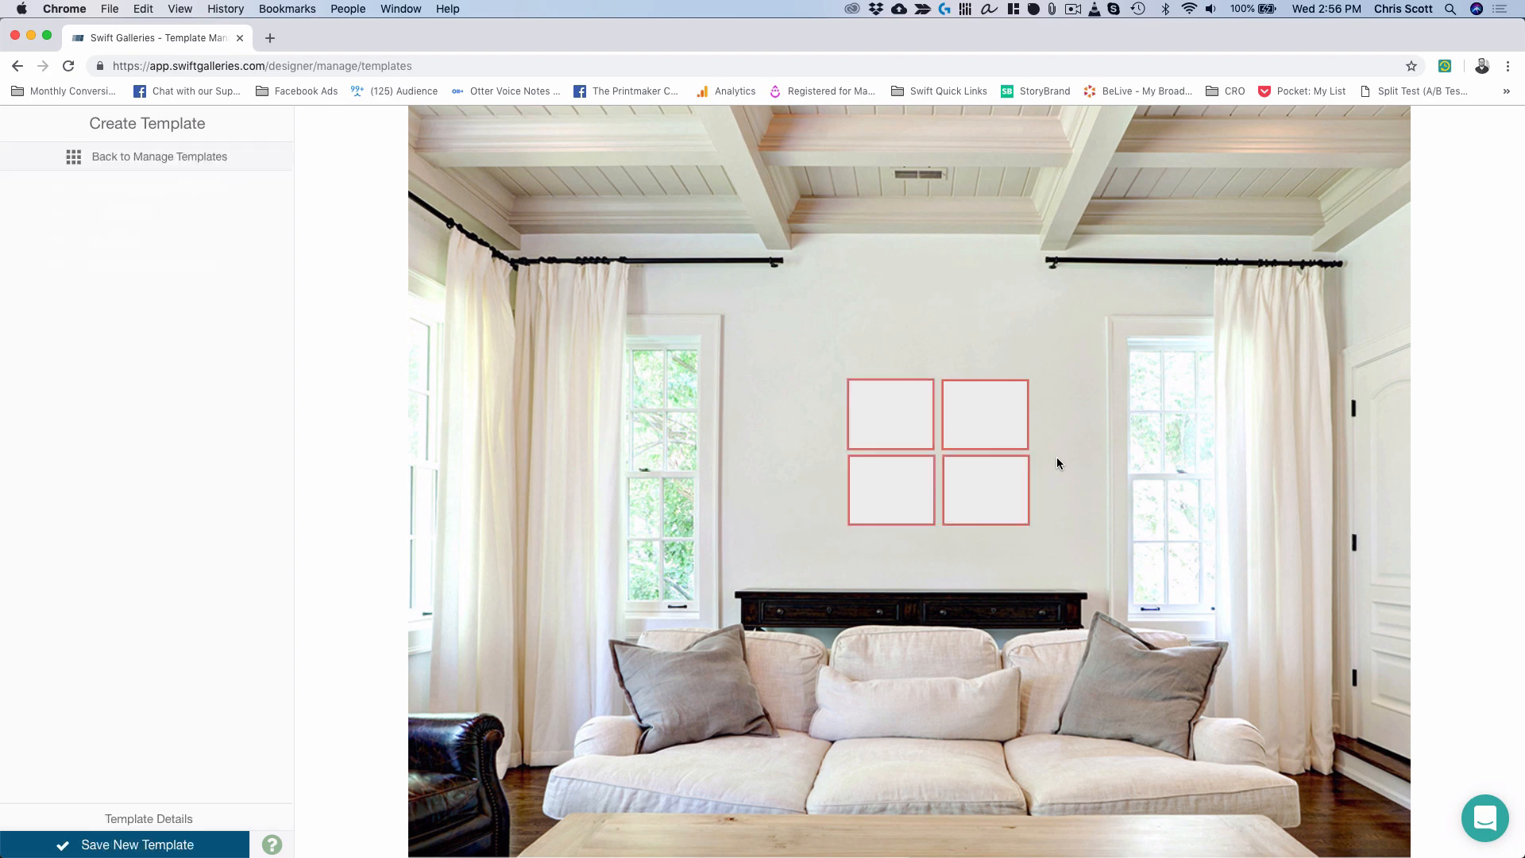
pyautogui.click(898, 498)
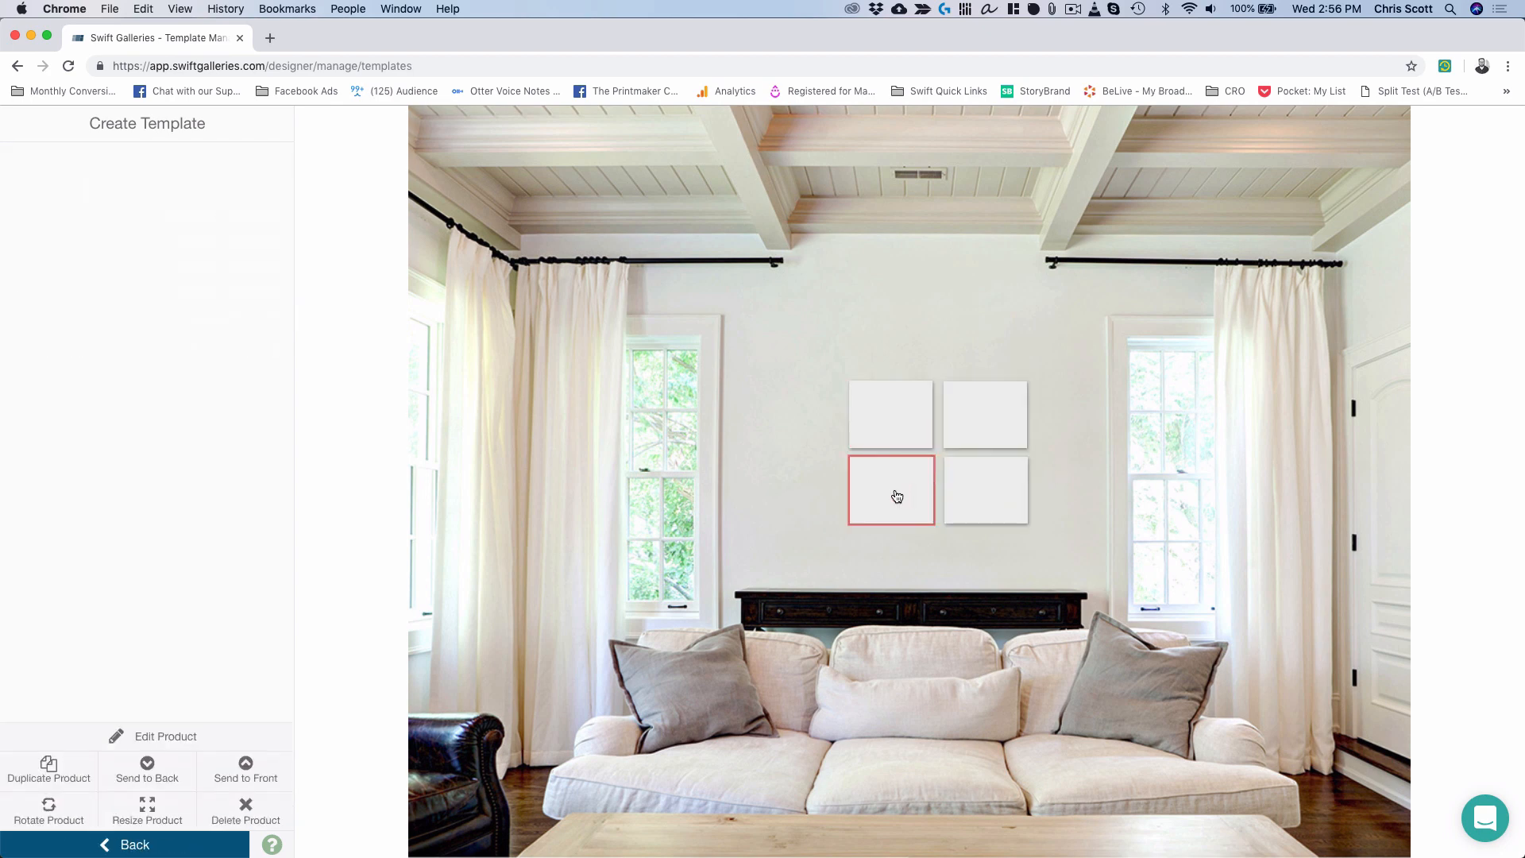
pyautogui.click(905, 433)
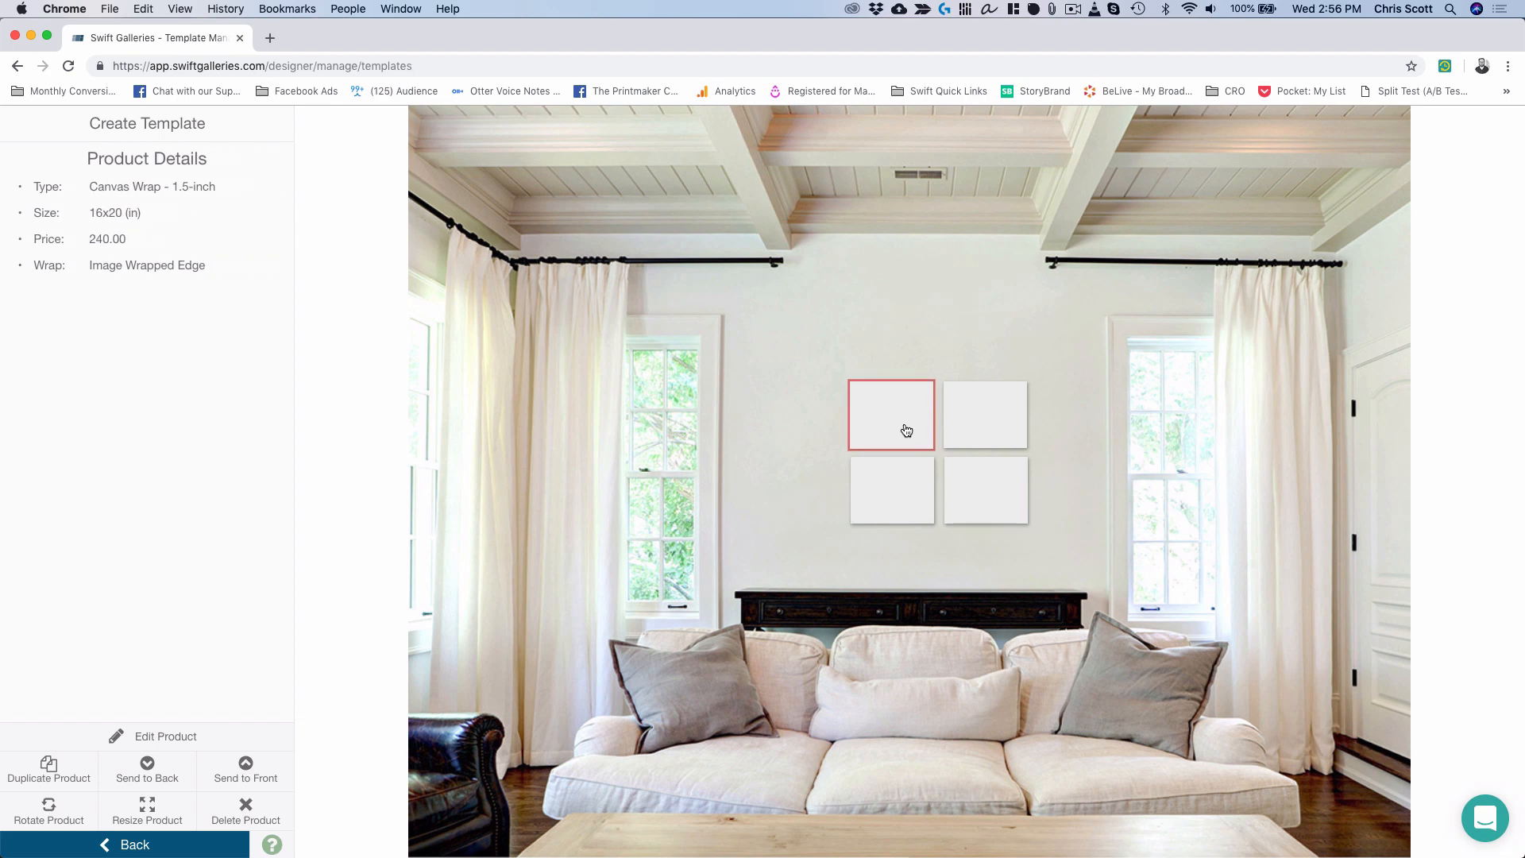
pyautogui.click(795, 435)
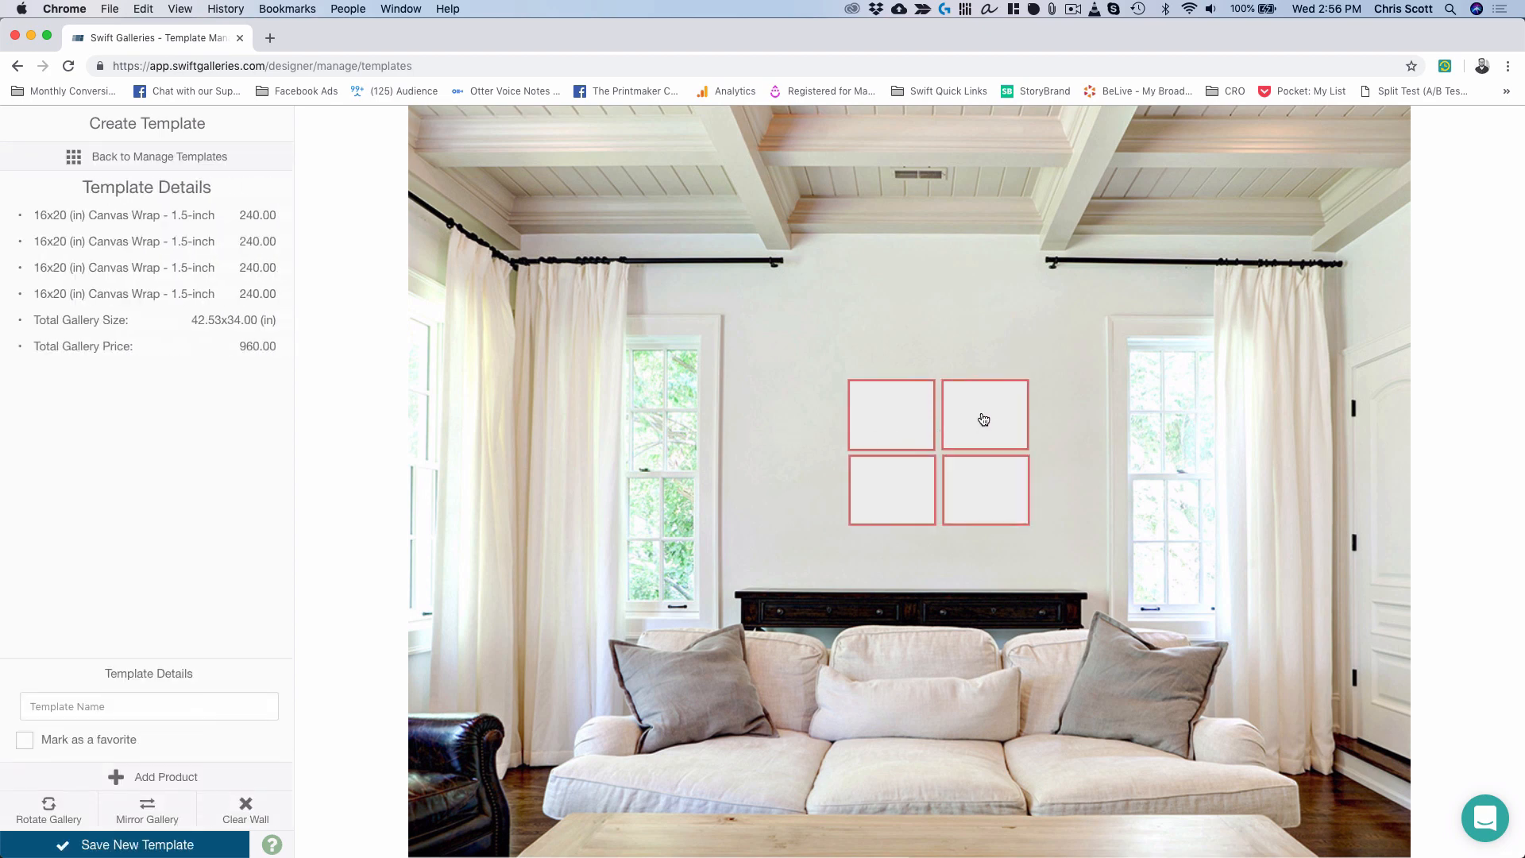
# Shift the gallery left and save it as a new template named 'Four SA'.
pyautogui.moveTo(983, 419); pyautogui.dragTo(950, 409)
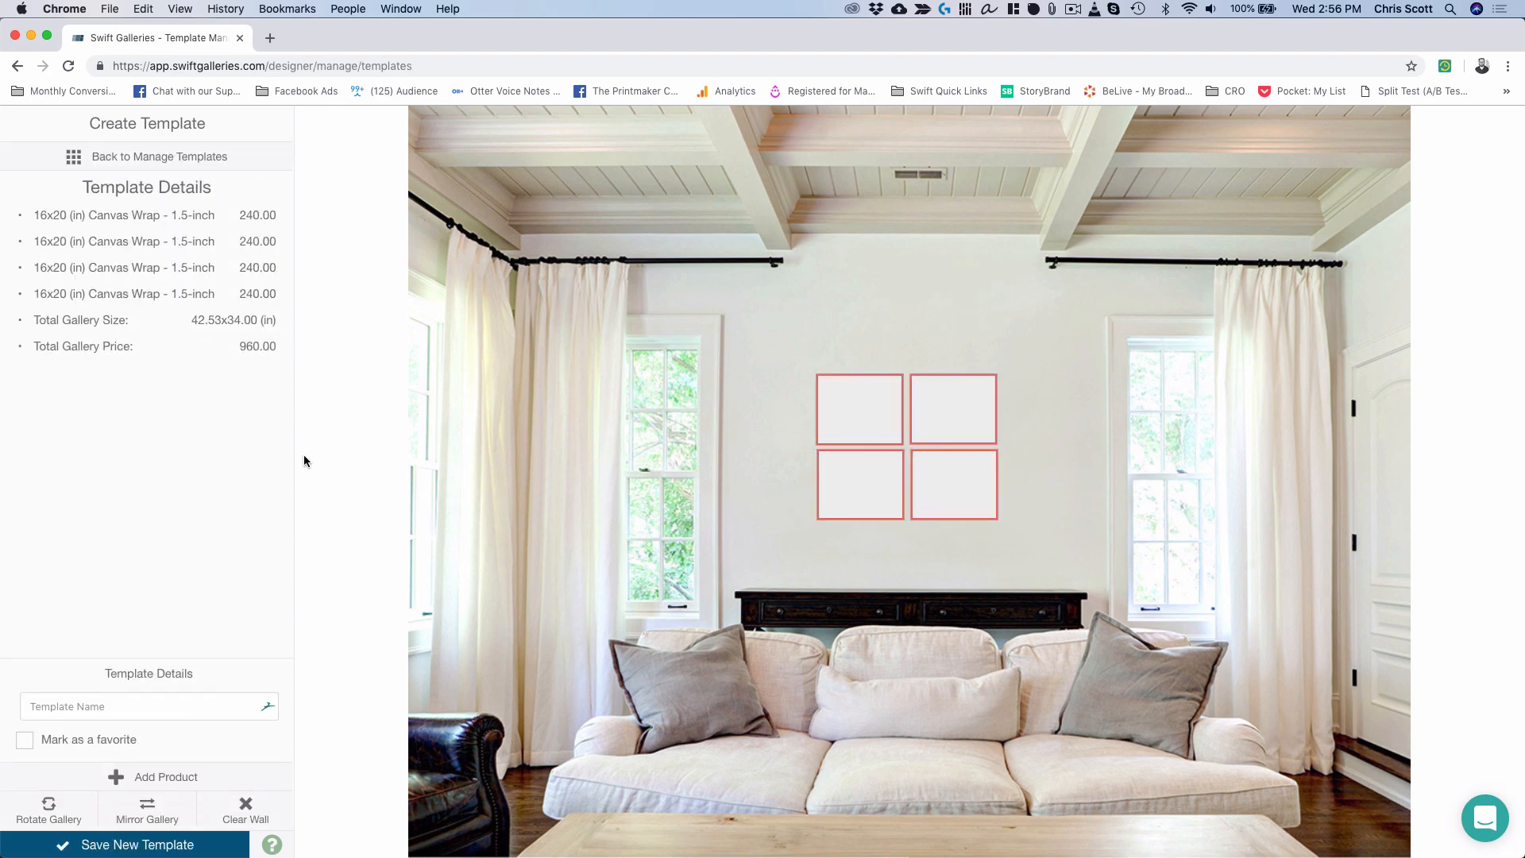
pyautogui.click(125, 703)
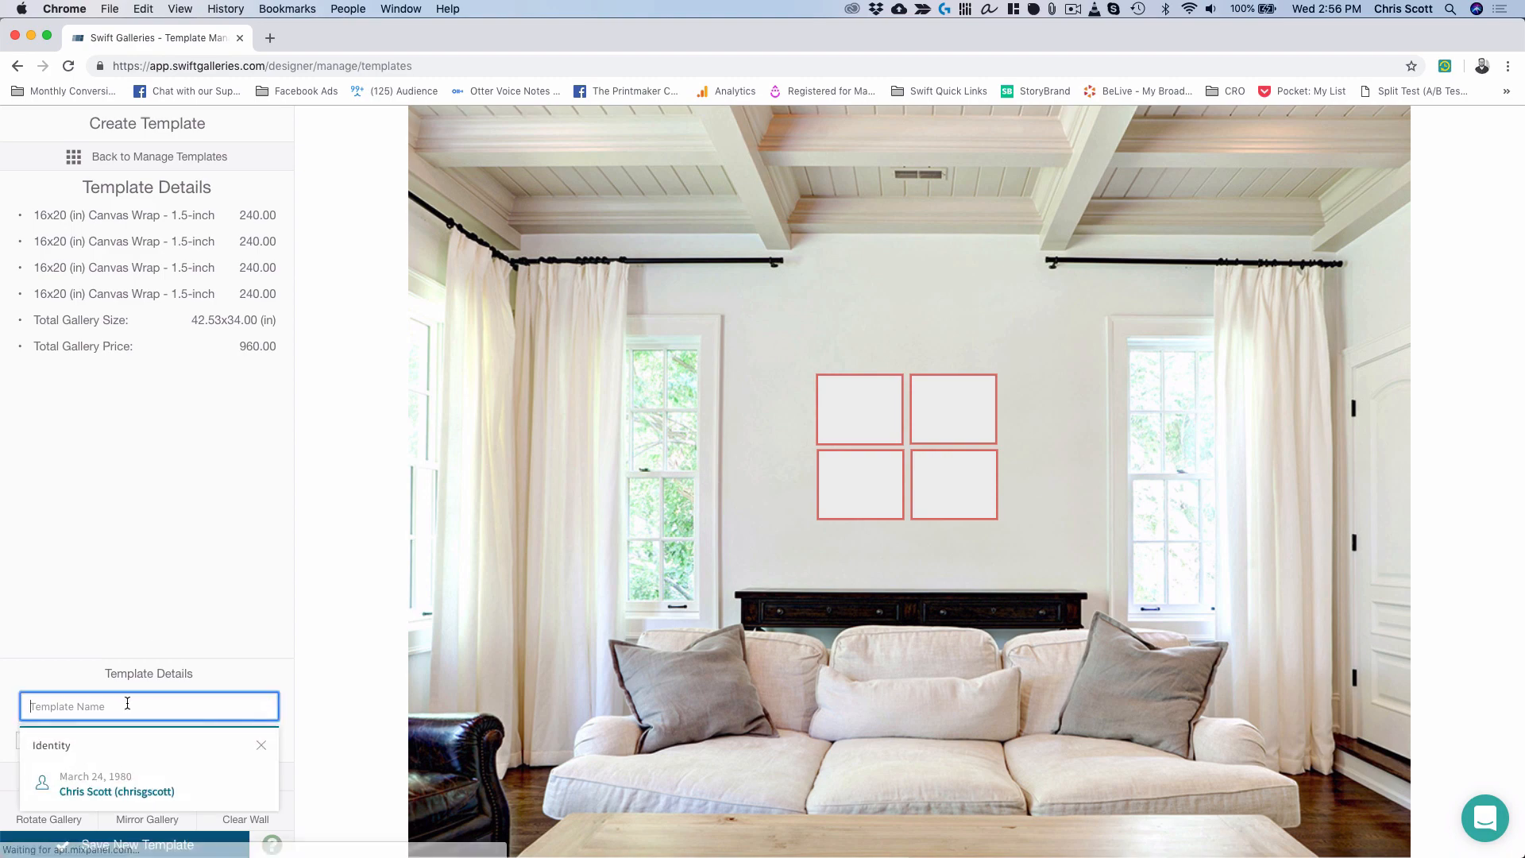
pyautogui.hotkey('ctrl', 'Up')
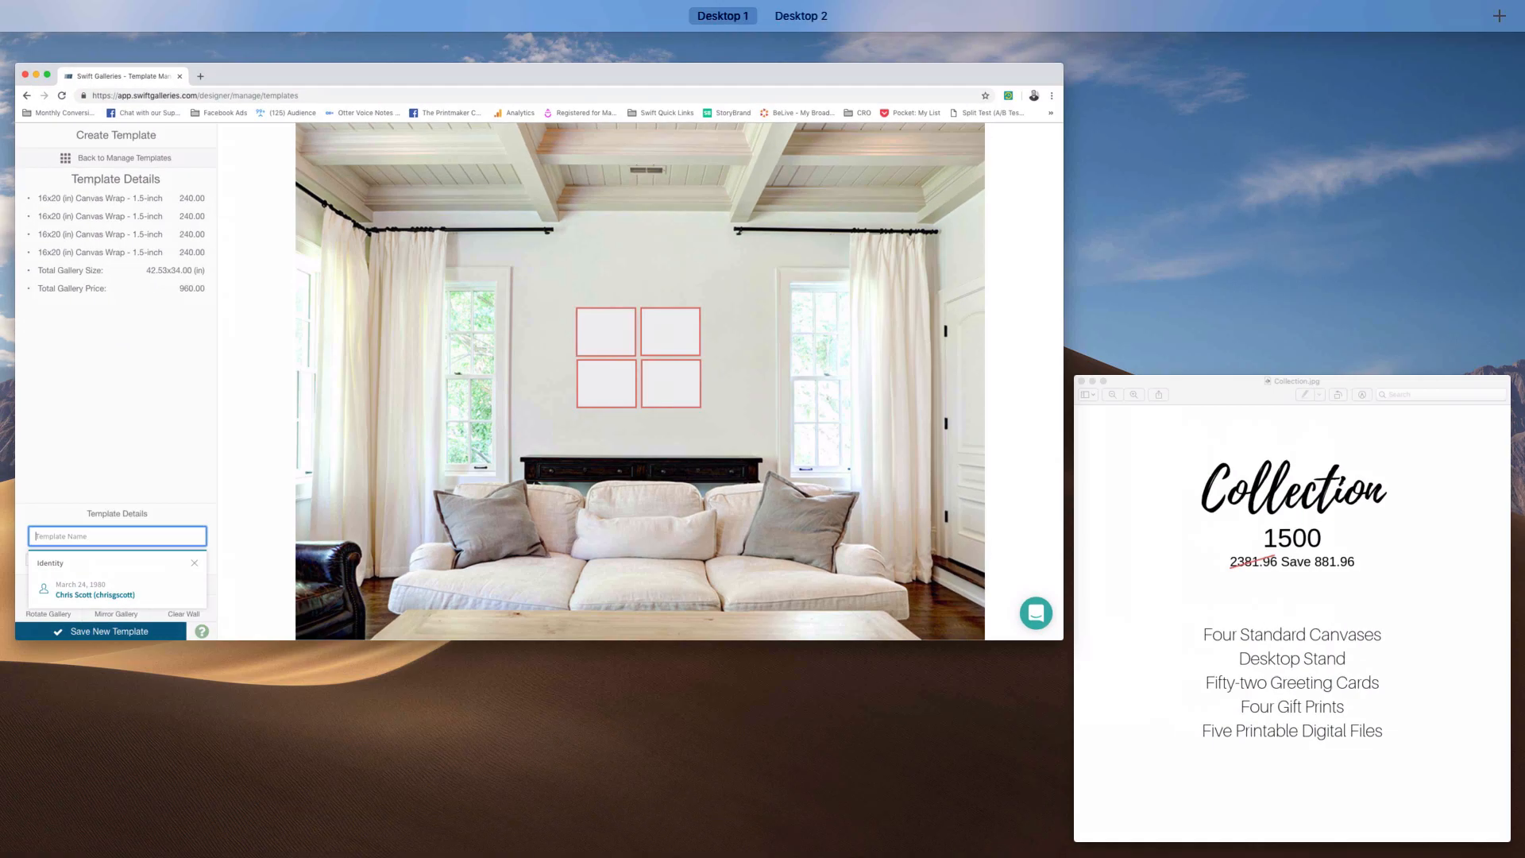
pyautogui.click(1251, 632)
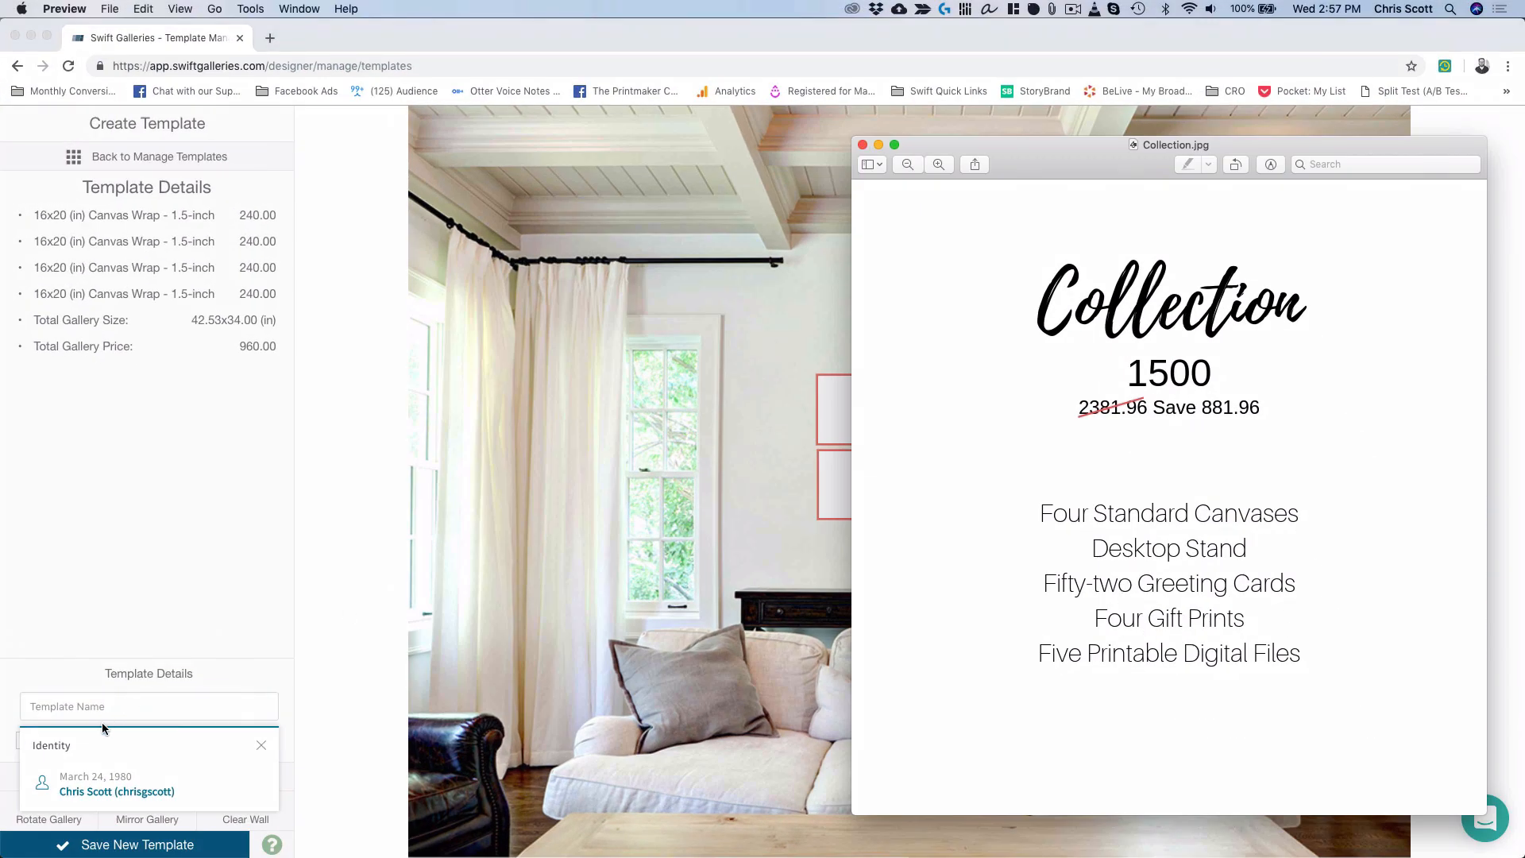
pyautogui.click(102, 712)
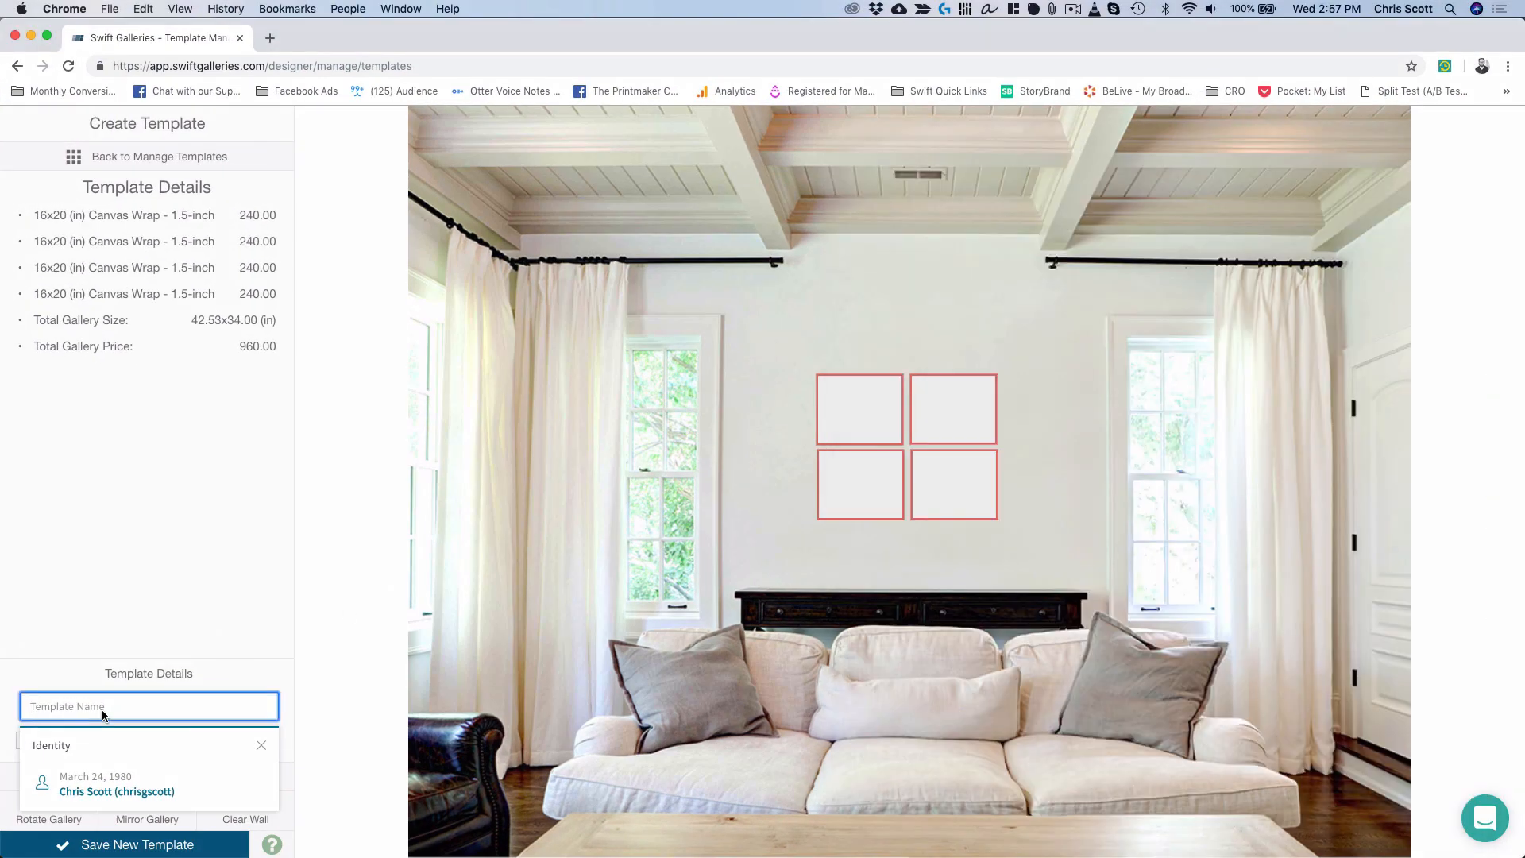
pyautogui.write('Four SA')
pyautogui.click(133, 847)
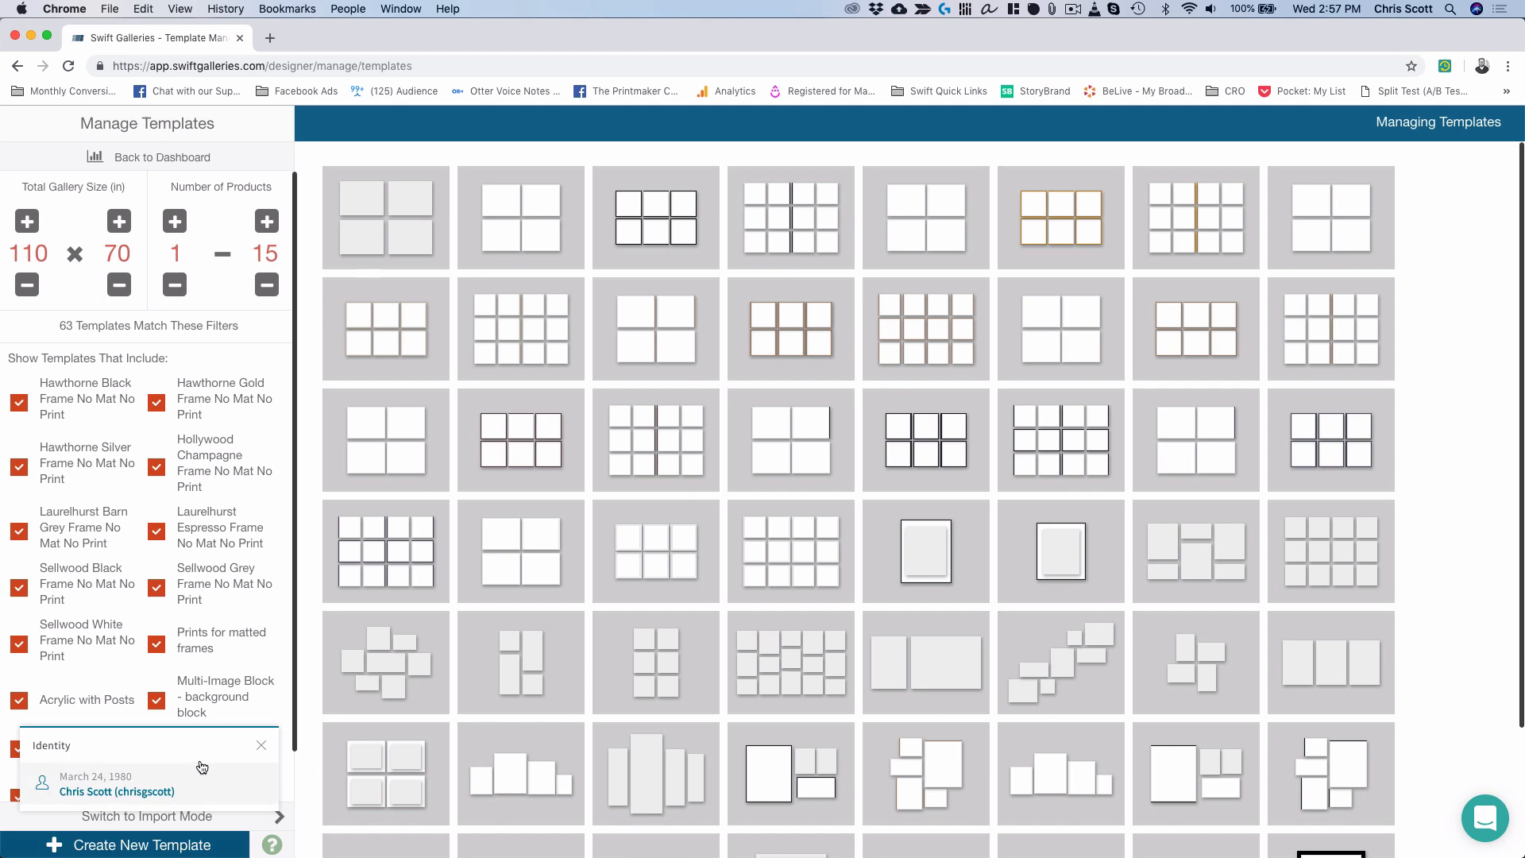
# Mark the Four SA template as a favorite and return to the dashboard.
pyautogui.click(262, 747)
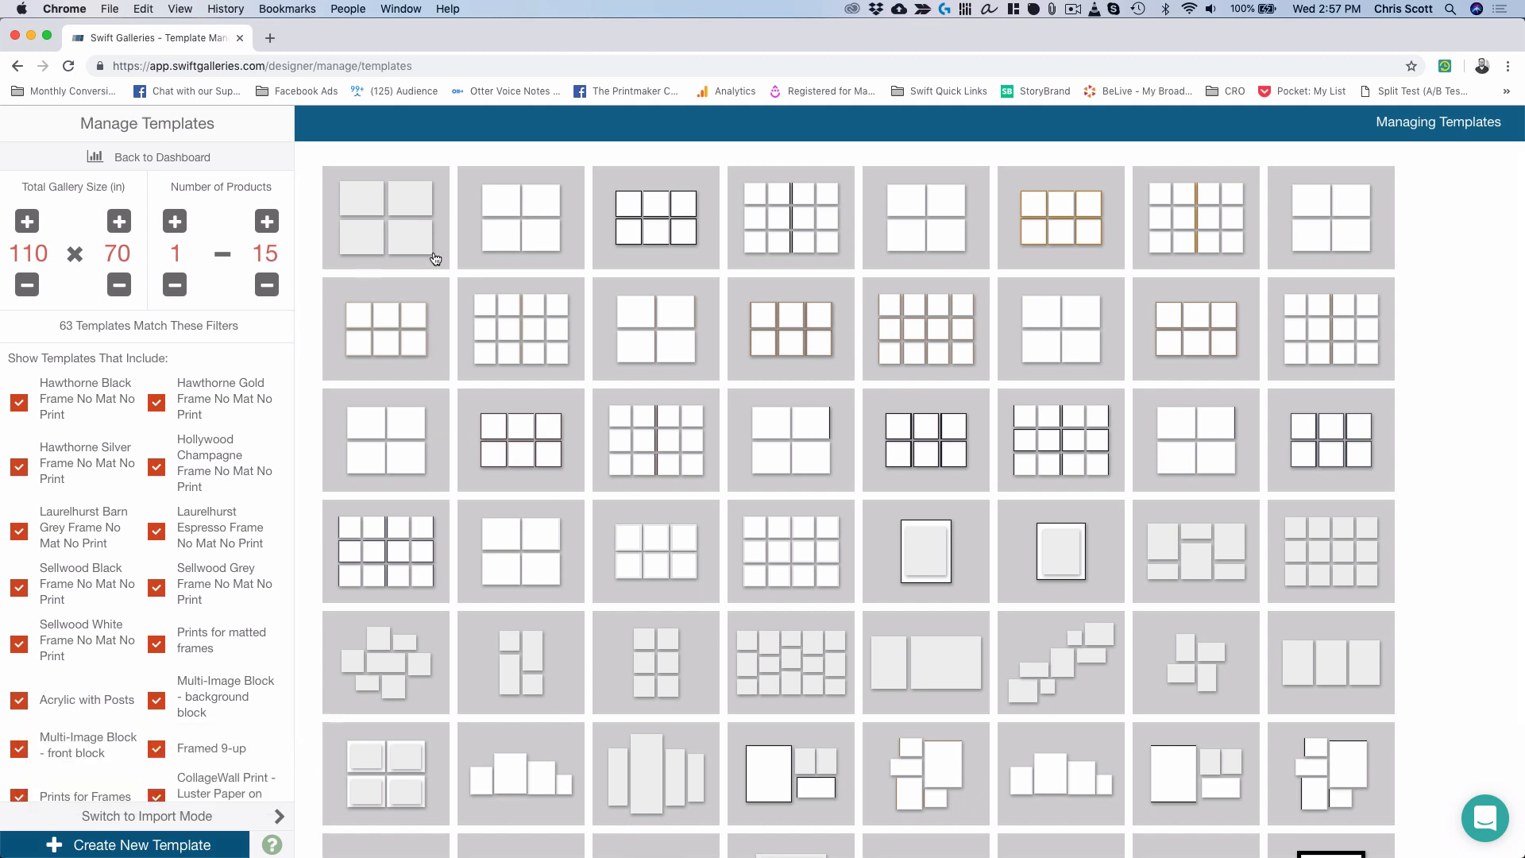
pyautogui.moveTo(421, 242)
pyautogui.click(402, 180)
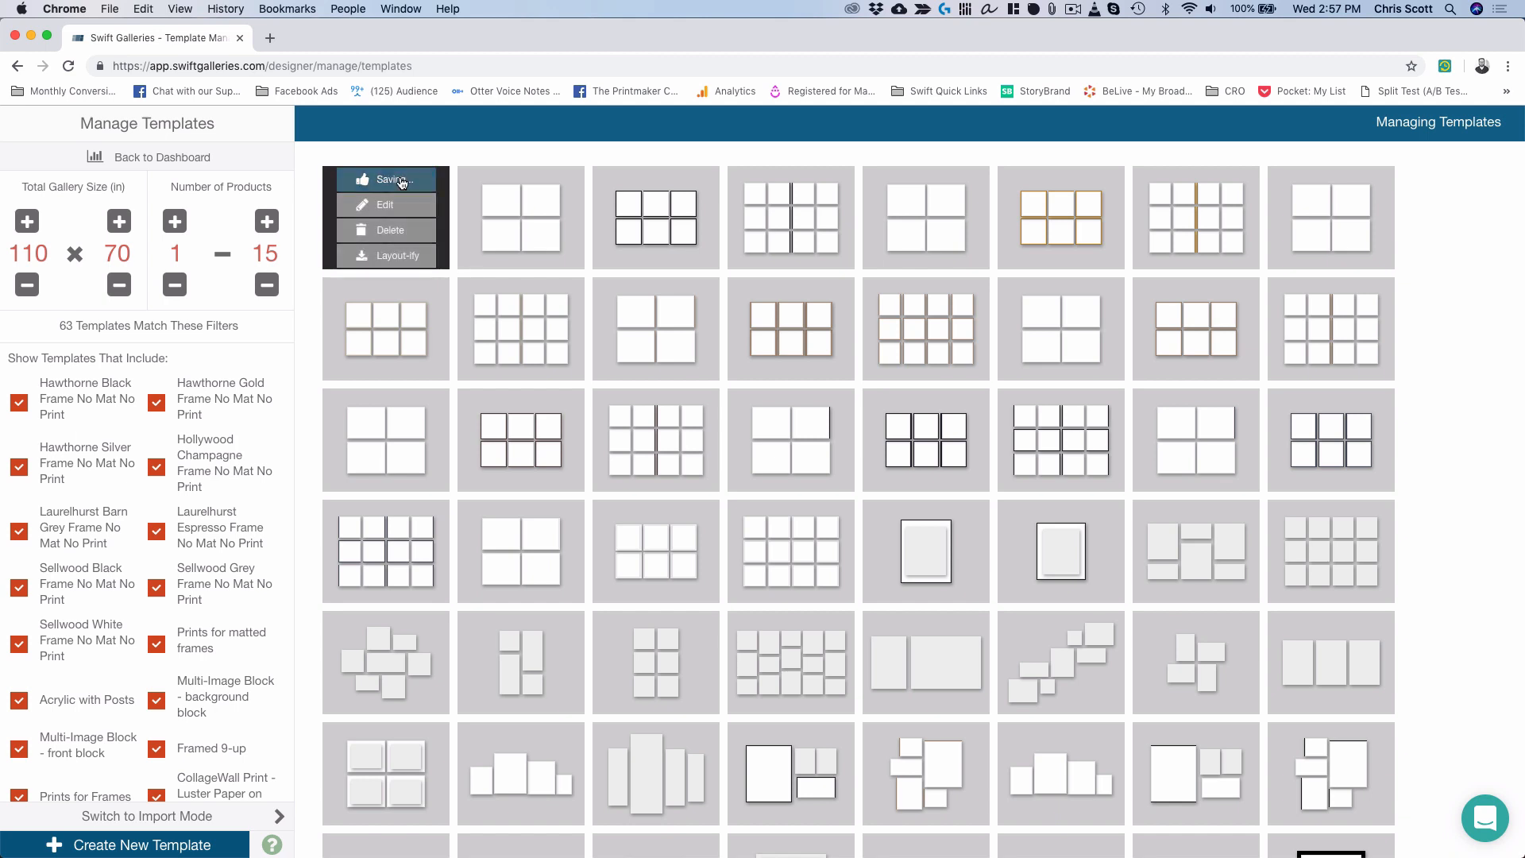
pyautogui.click(184, 158)
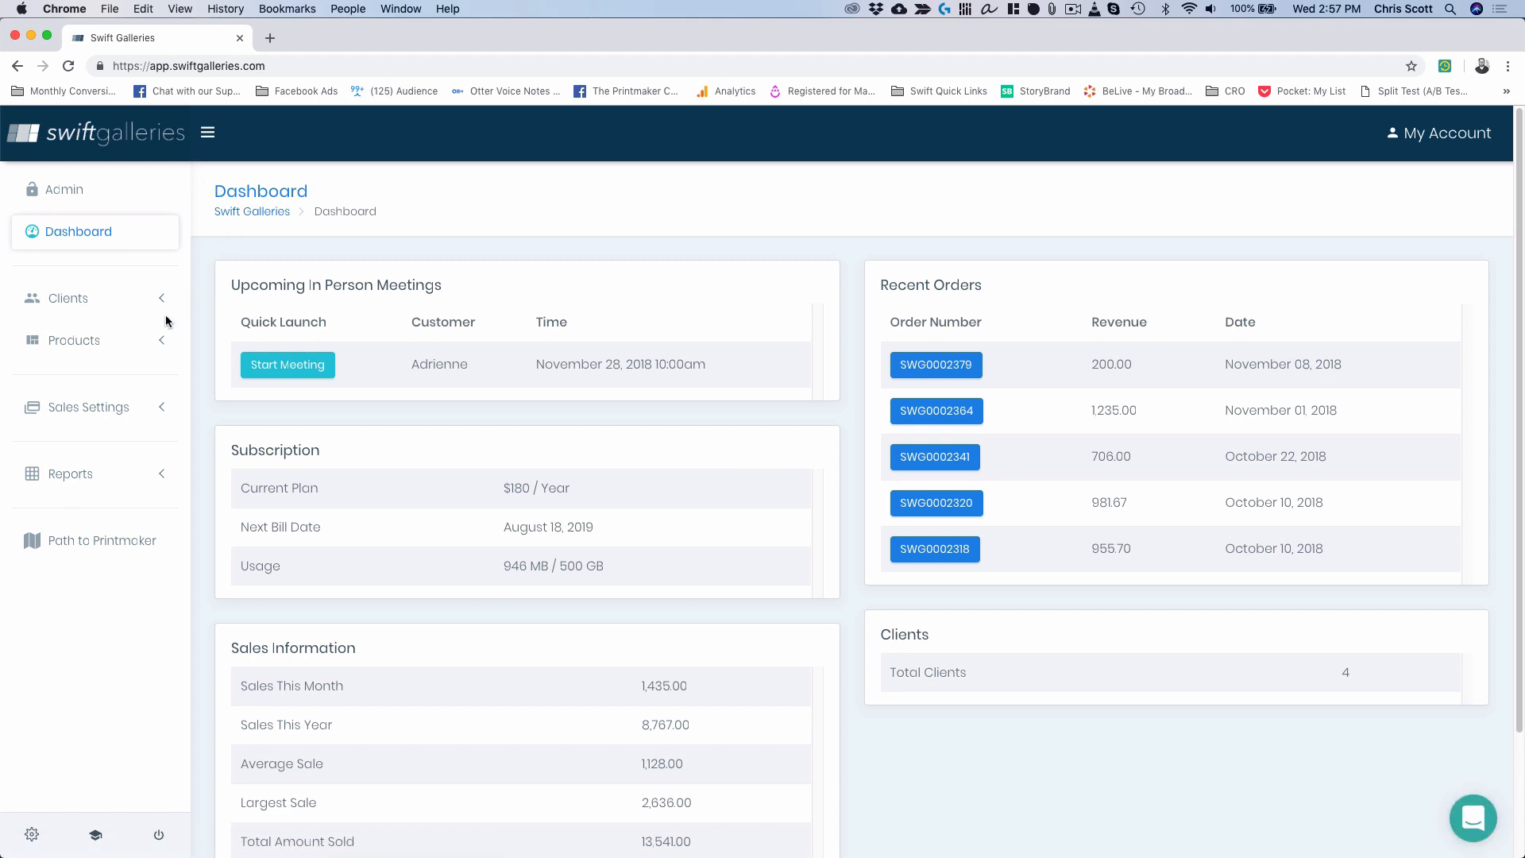
# Open the first client's record in Manage Clients and launch its wall designer.
pyautogui.click(112, 302)
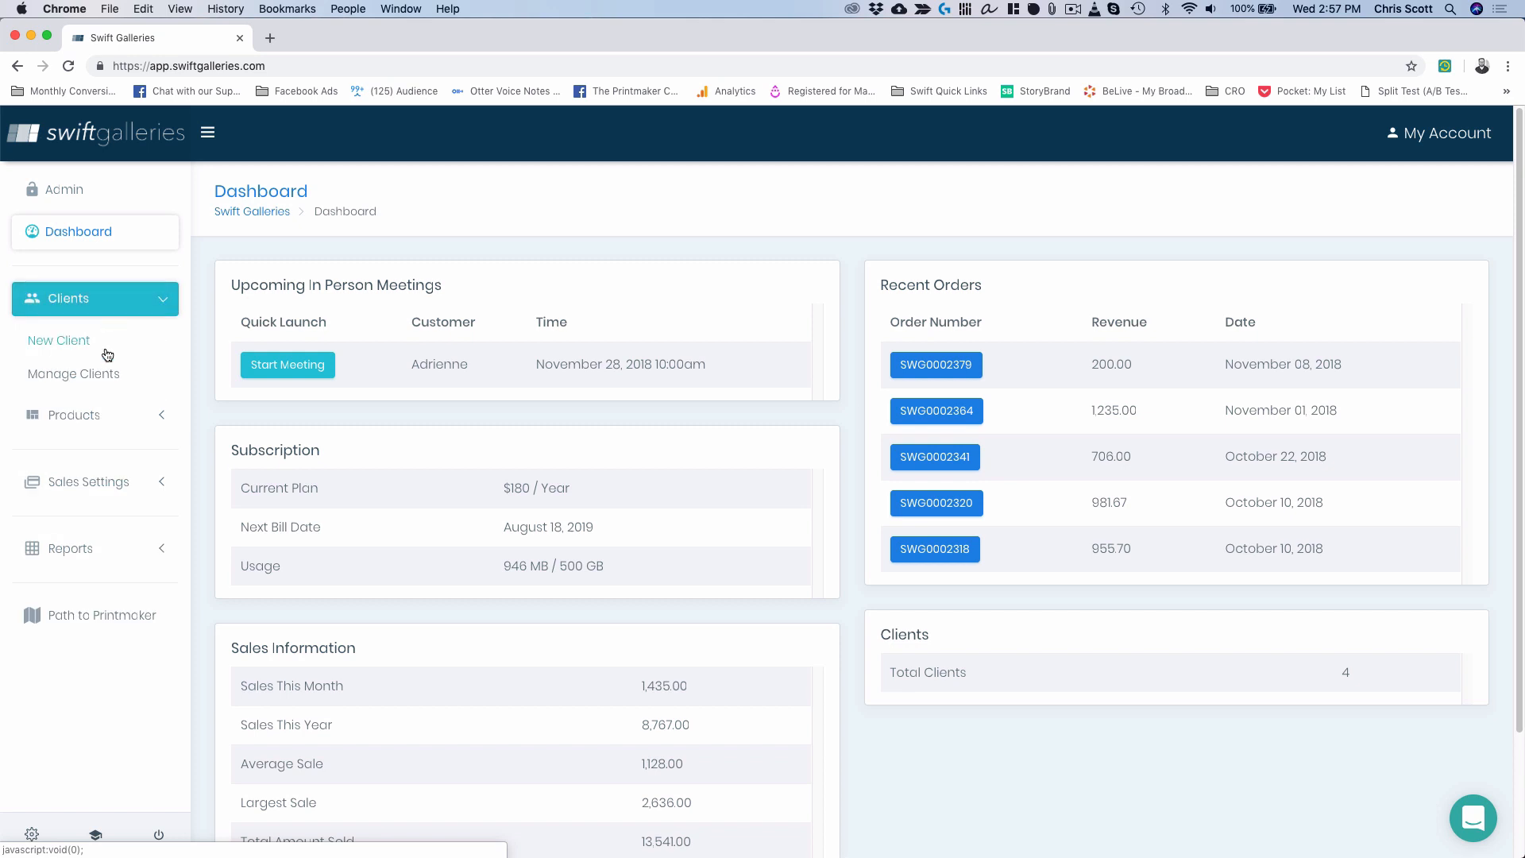
pyautogui.click(88, 374)
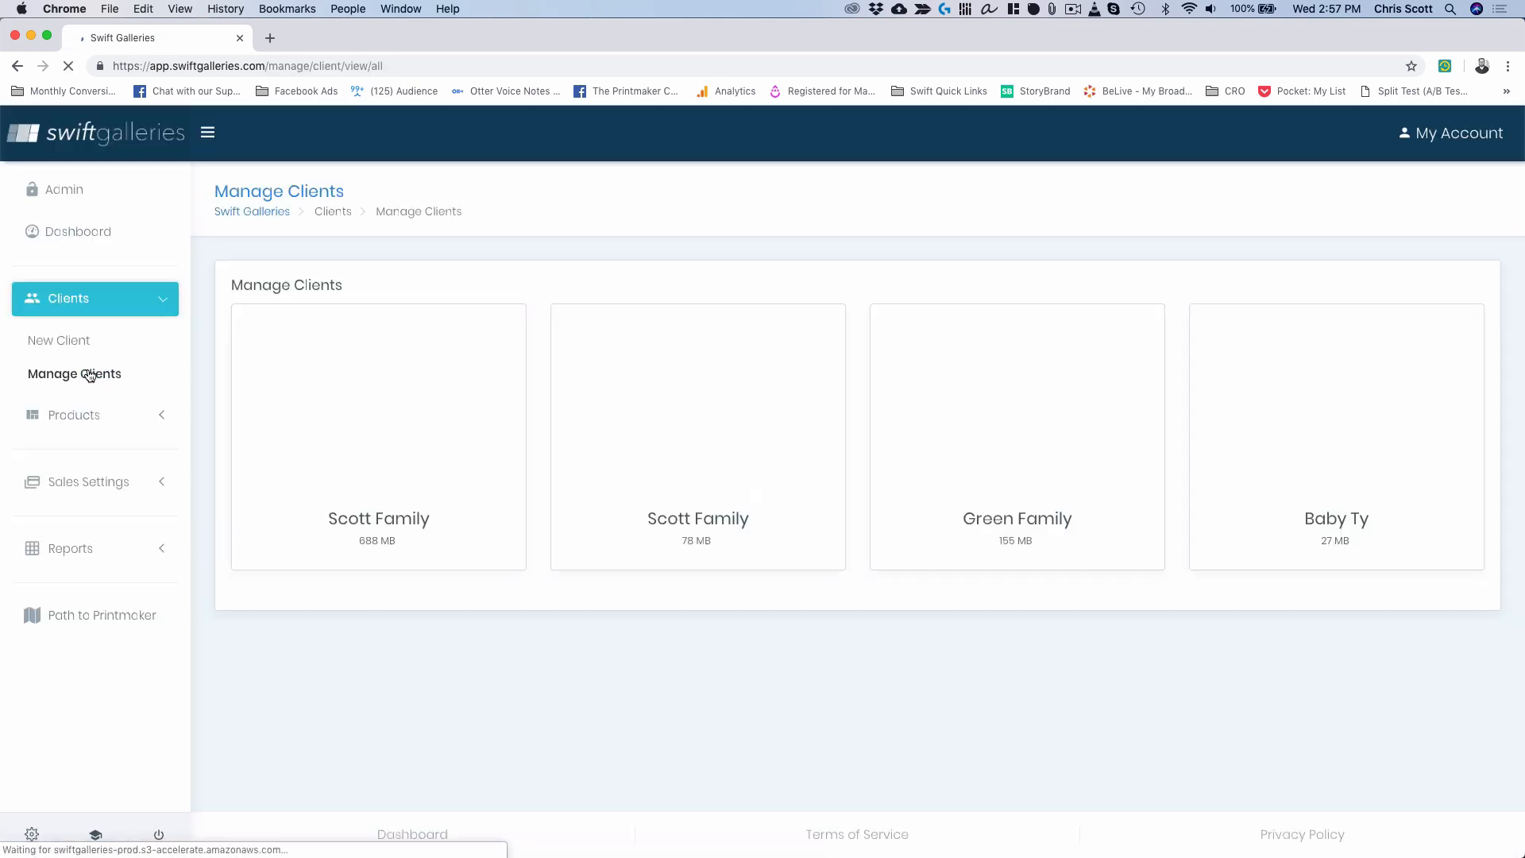
pyautogui.click(385, 402)
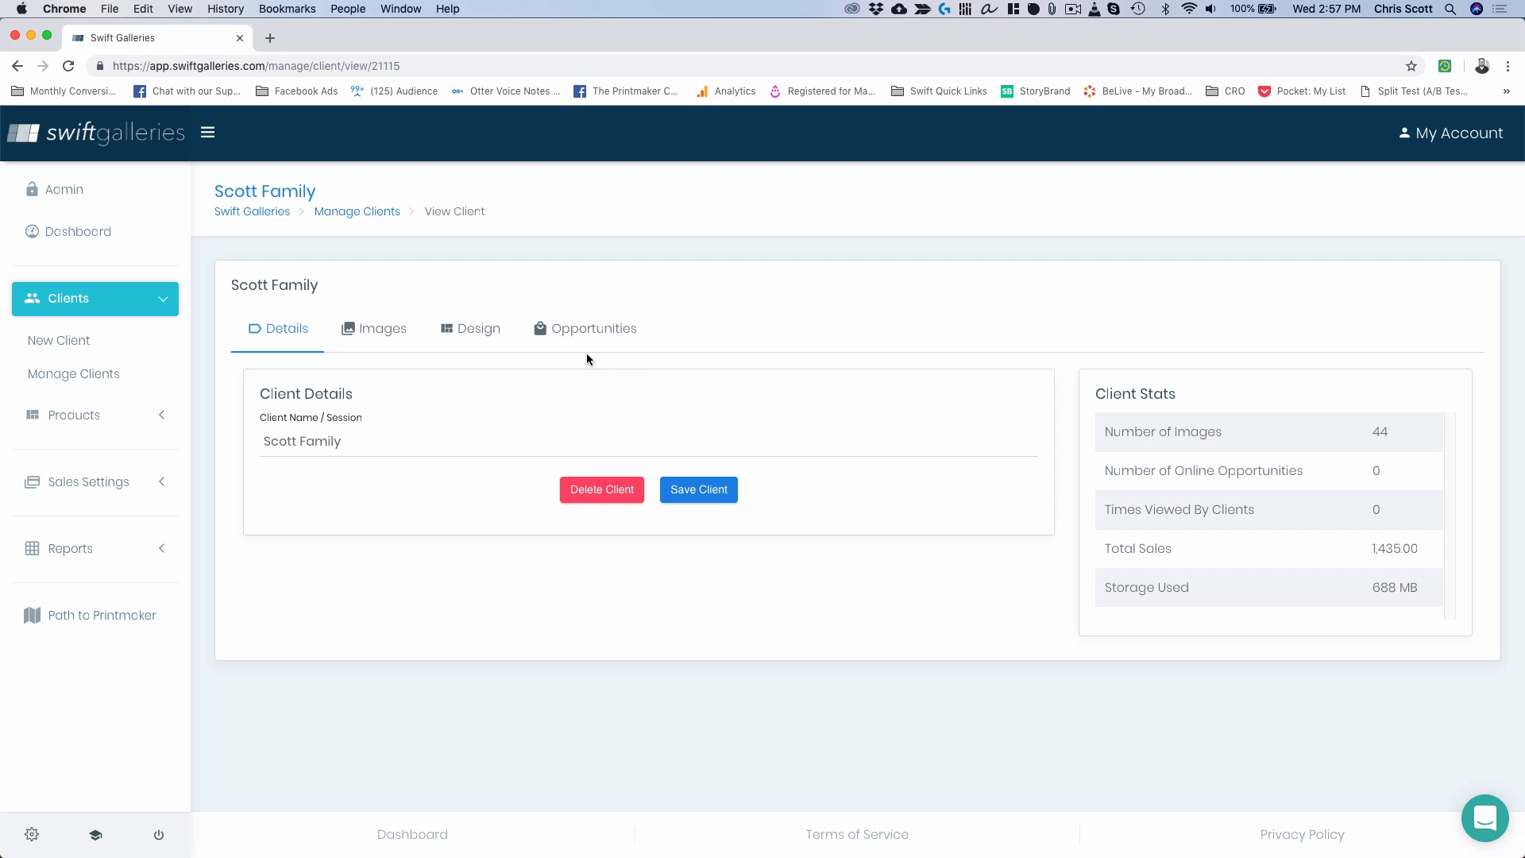
pyautogui.click(477, 334)
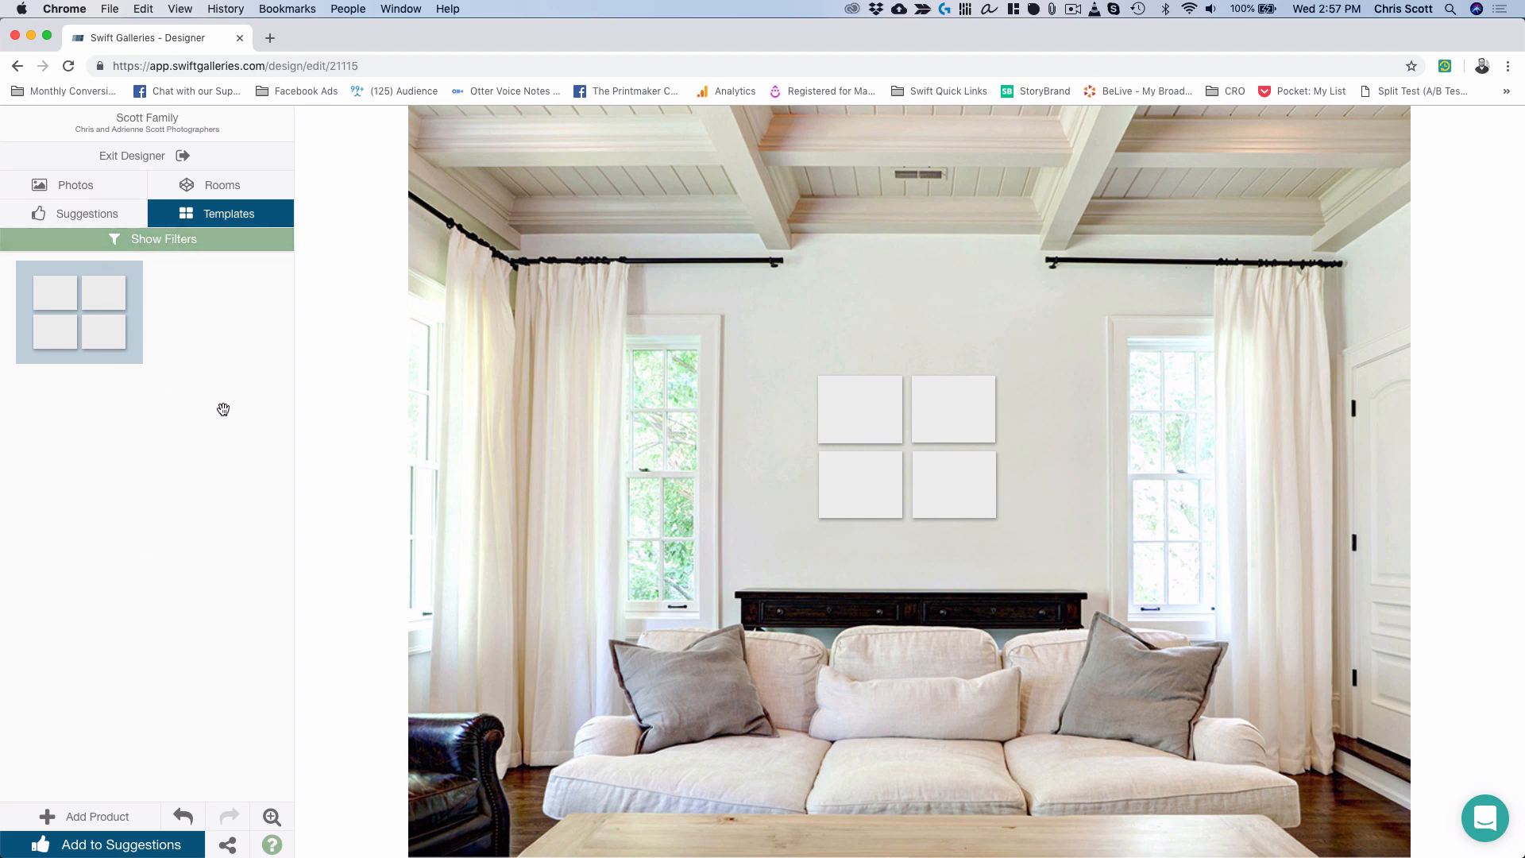
# Apply the plywood-sideboard room, raise the gallery above it, and pick the top-left canvas.
pyautogui.click(216, 190)
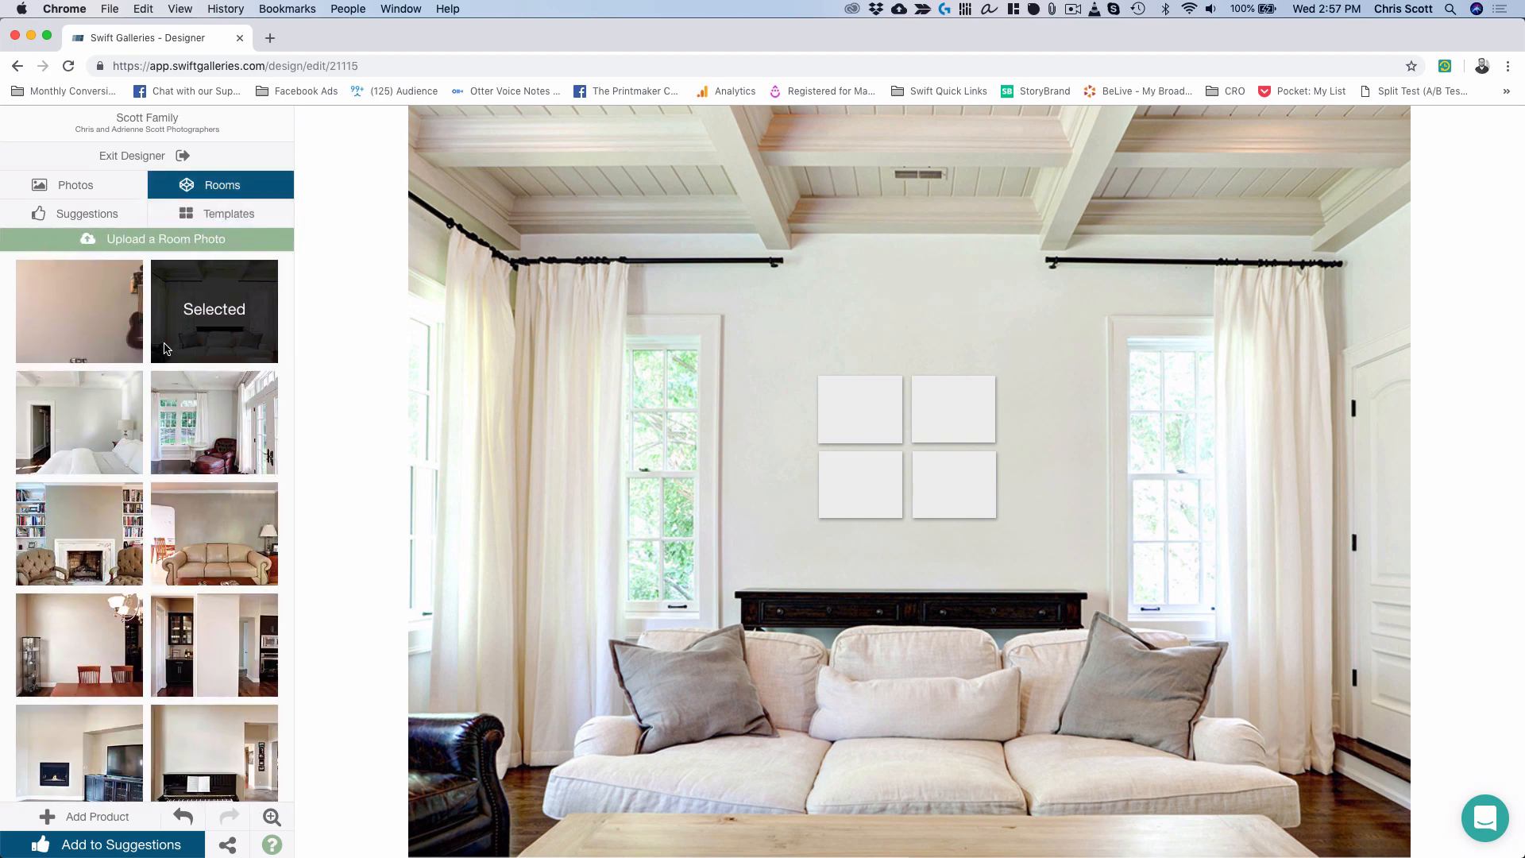
pyautogui.scroll(-2, 135, 428)
pyautogui.scroll(-15, 135, 429)
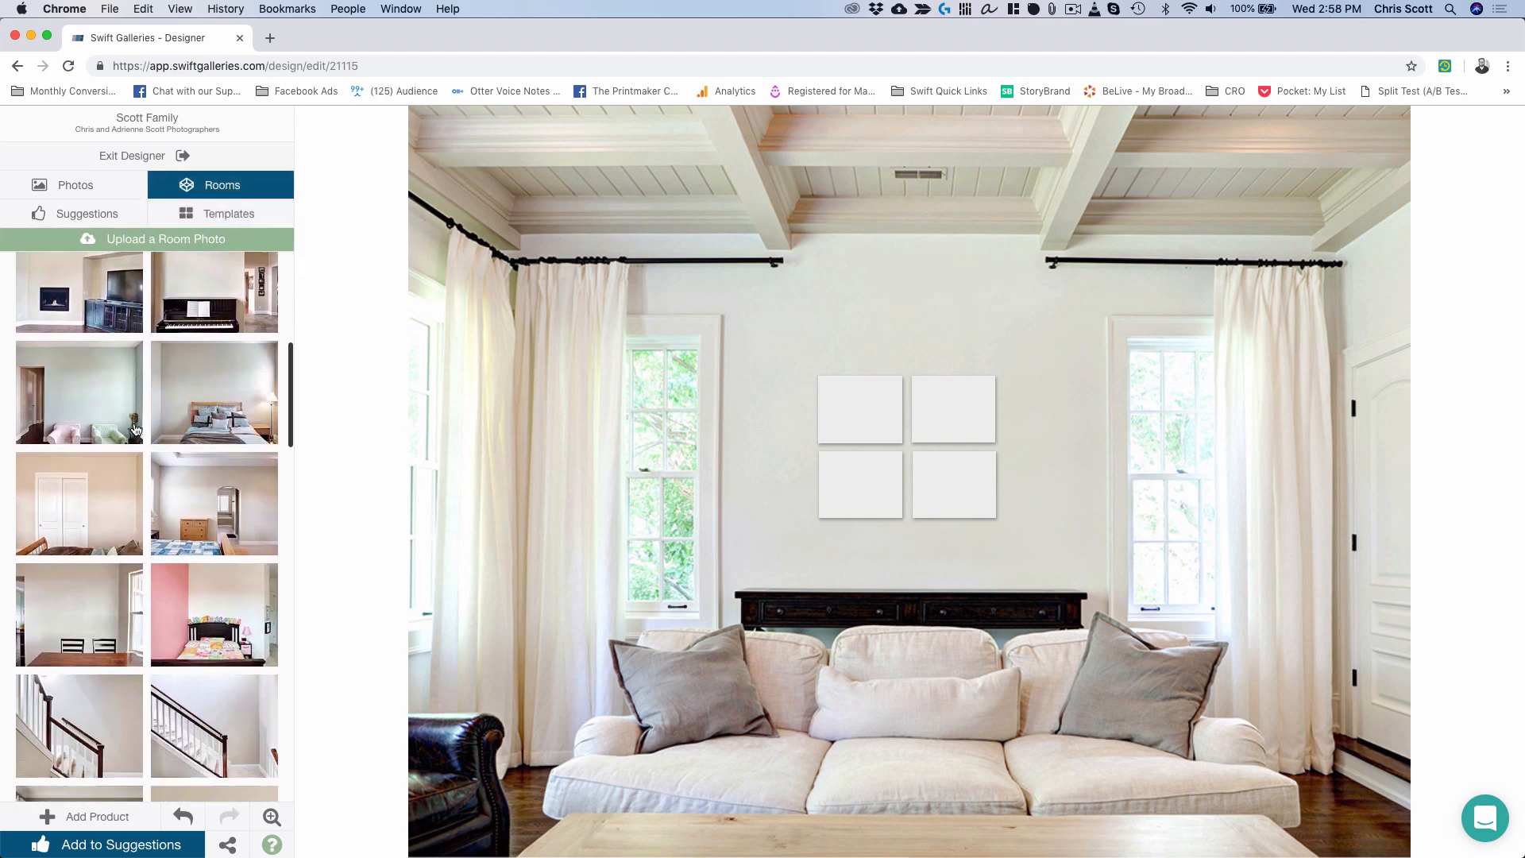
pyautogui.scroll(-15, 135, 429)
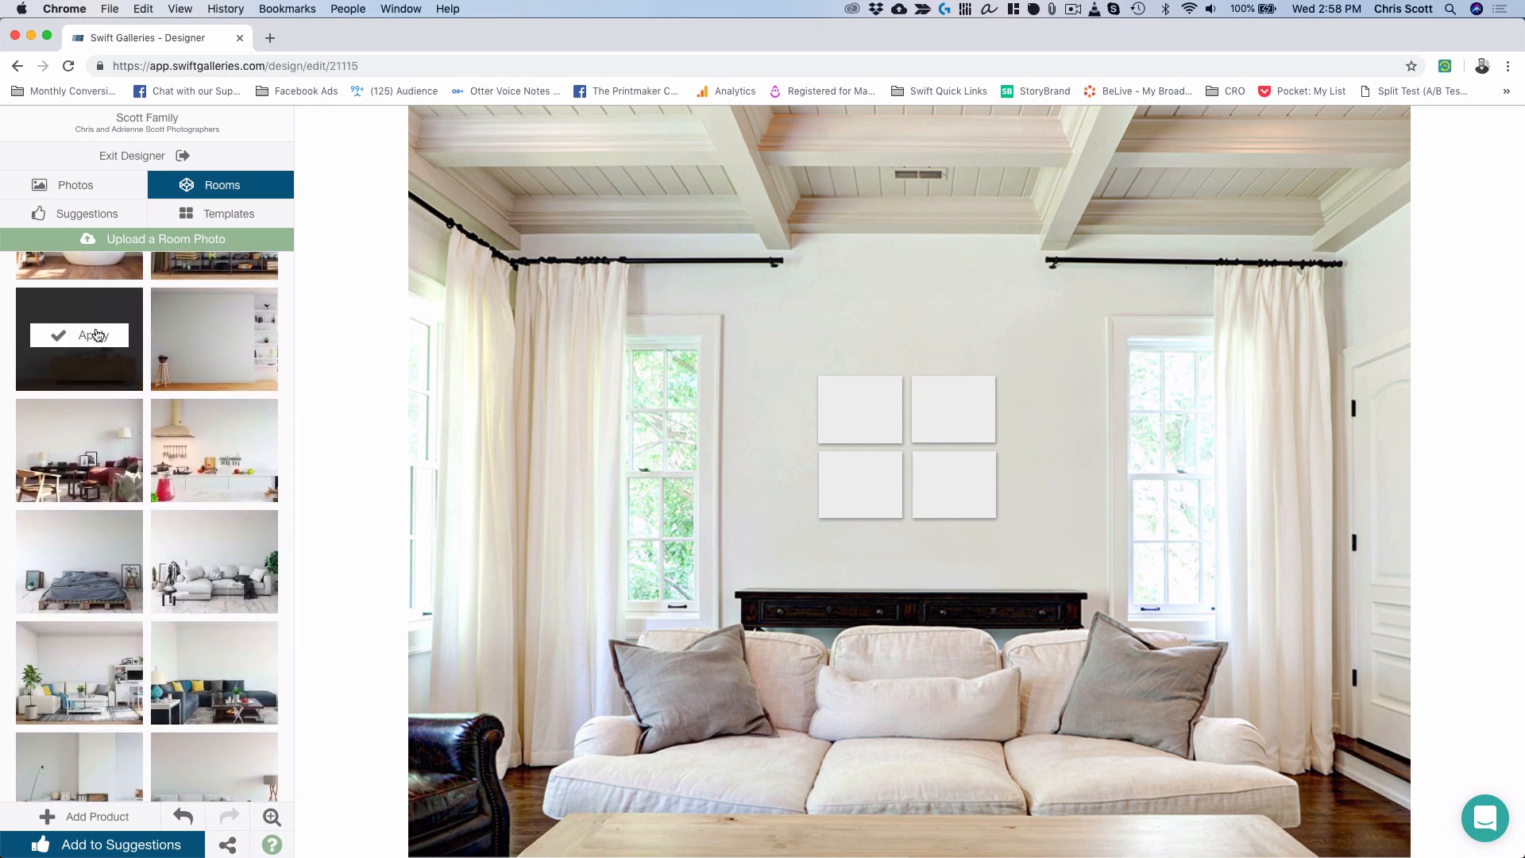
pyautogui.click(96, 335)
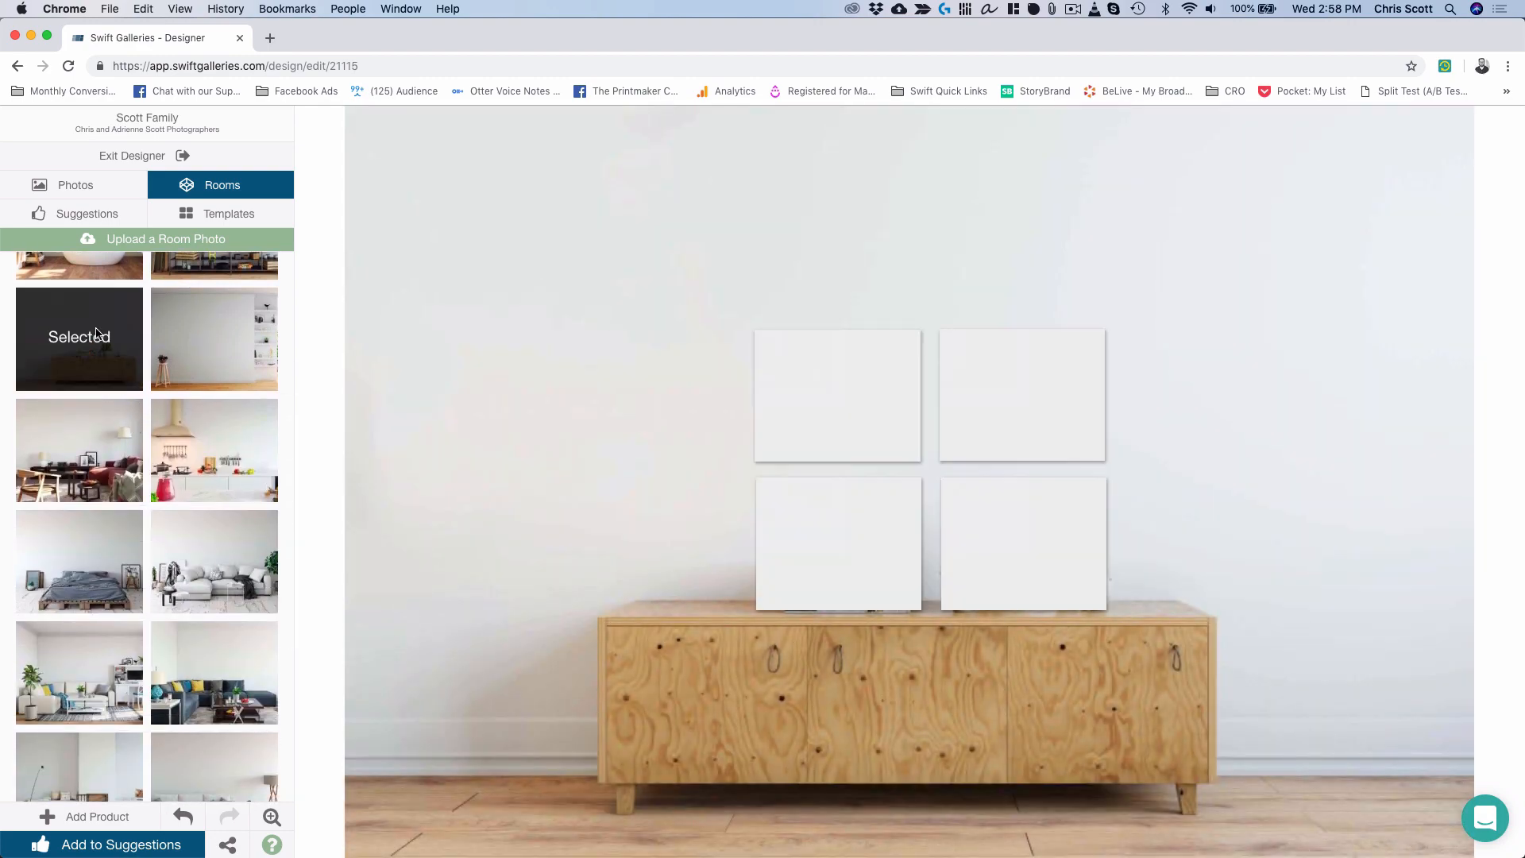
pyautogui.click(786, 422)
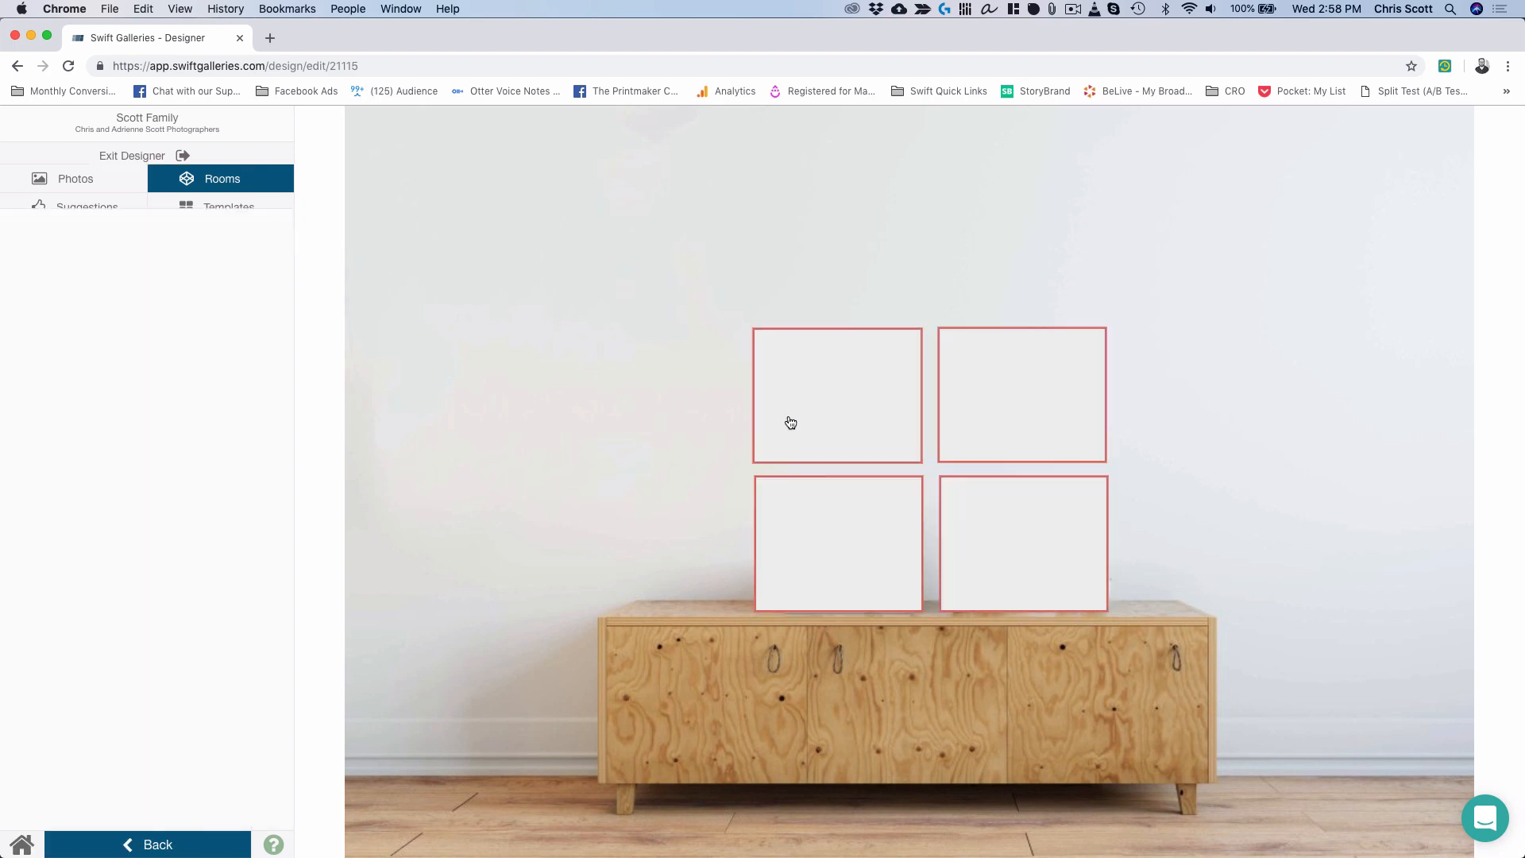
pyautogui.moveTo(845, 415); pyautogui.dragTo(803, 261)
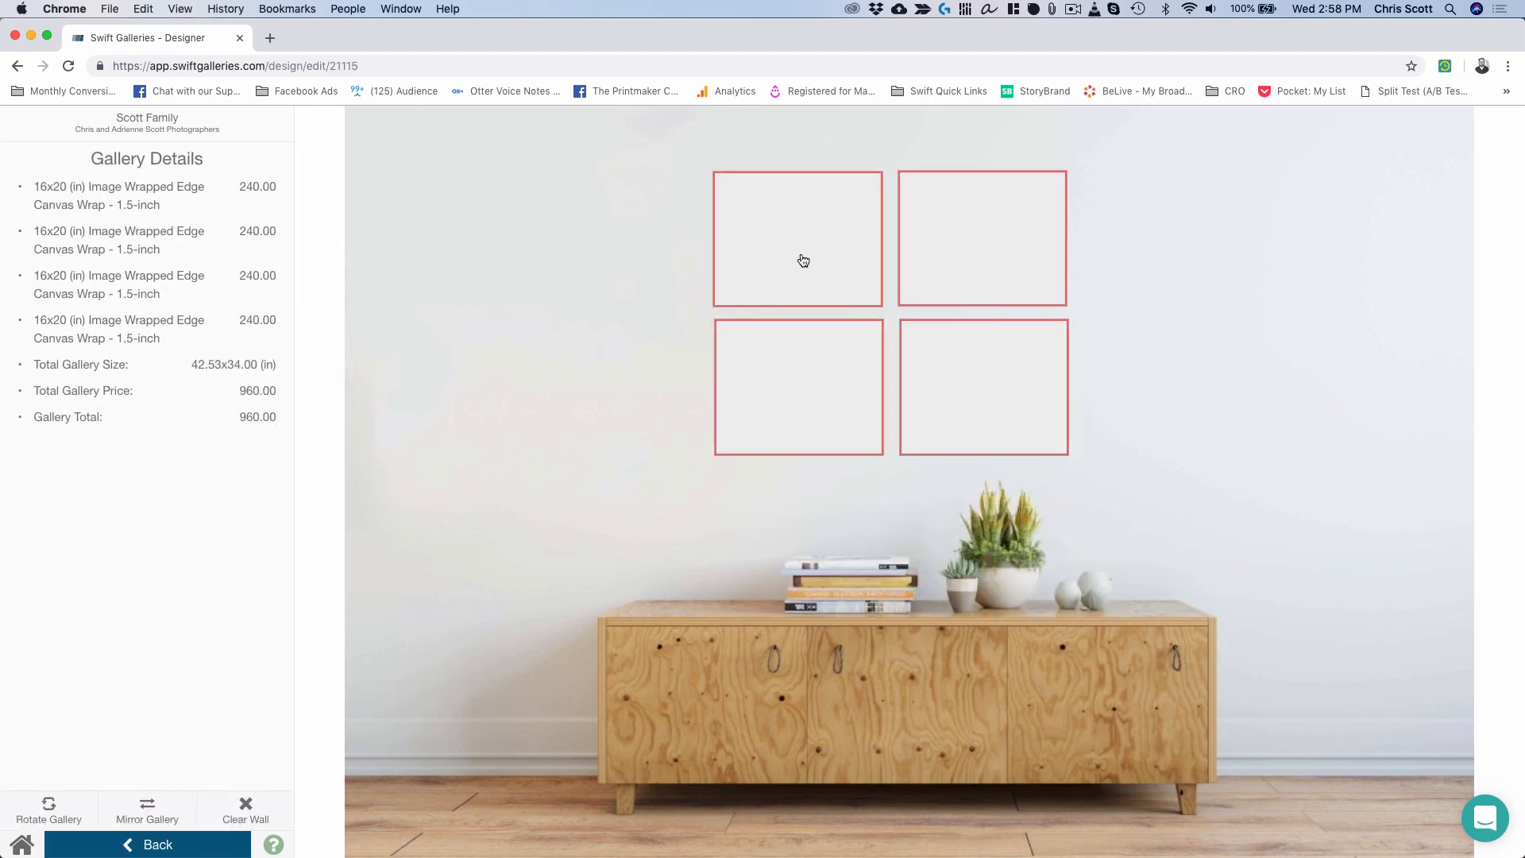
pyautogui.click(817, 271)
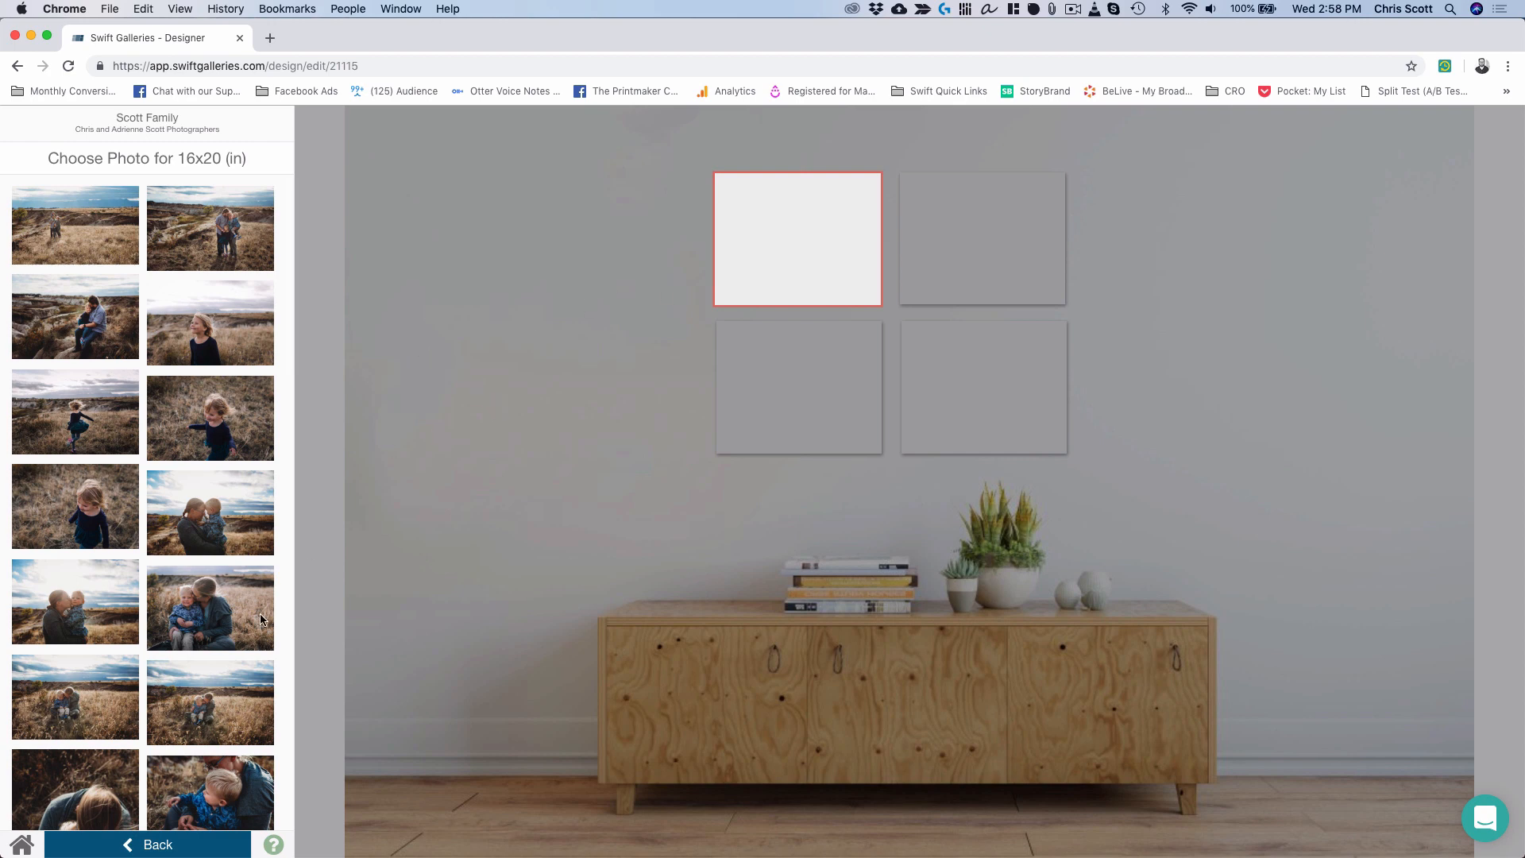
# Fill the top-left frame with the family-on-blanket photo, cropped to center the family.
pyautogui.scroll(-15, 262, 619)
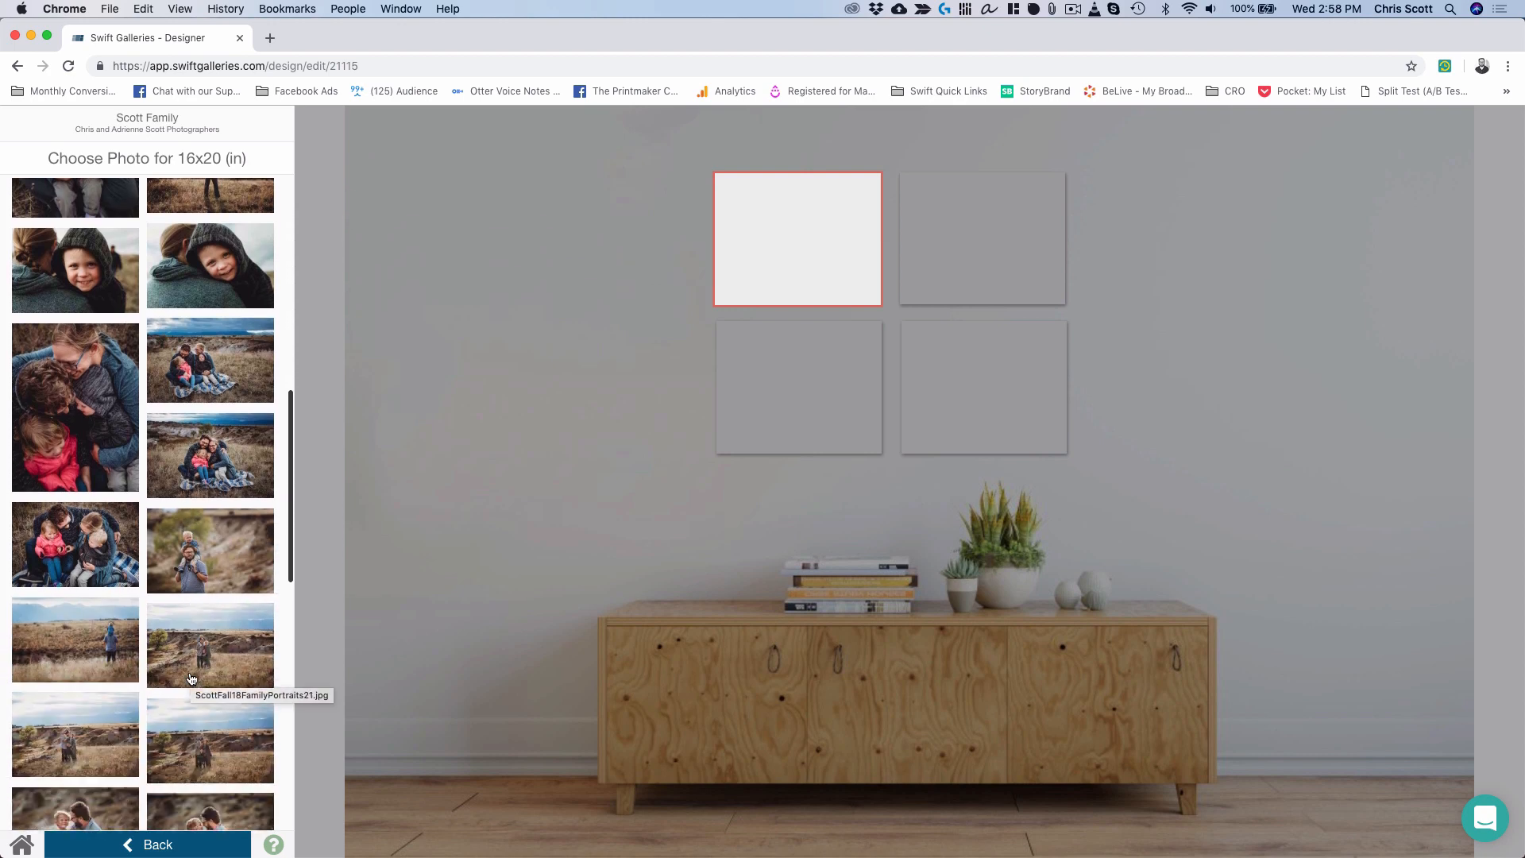
pyautogui.scroll(-1, 191, 679)
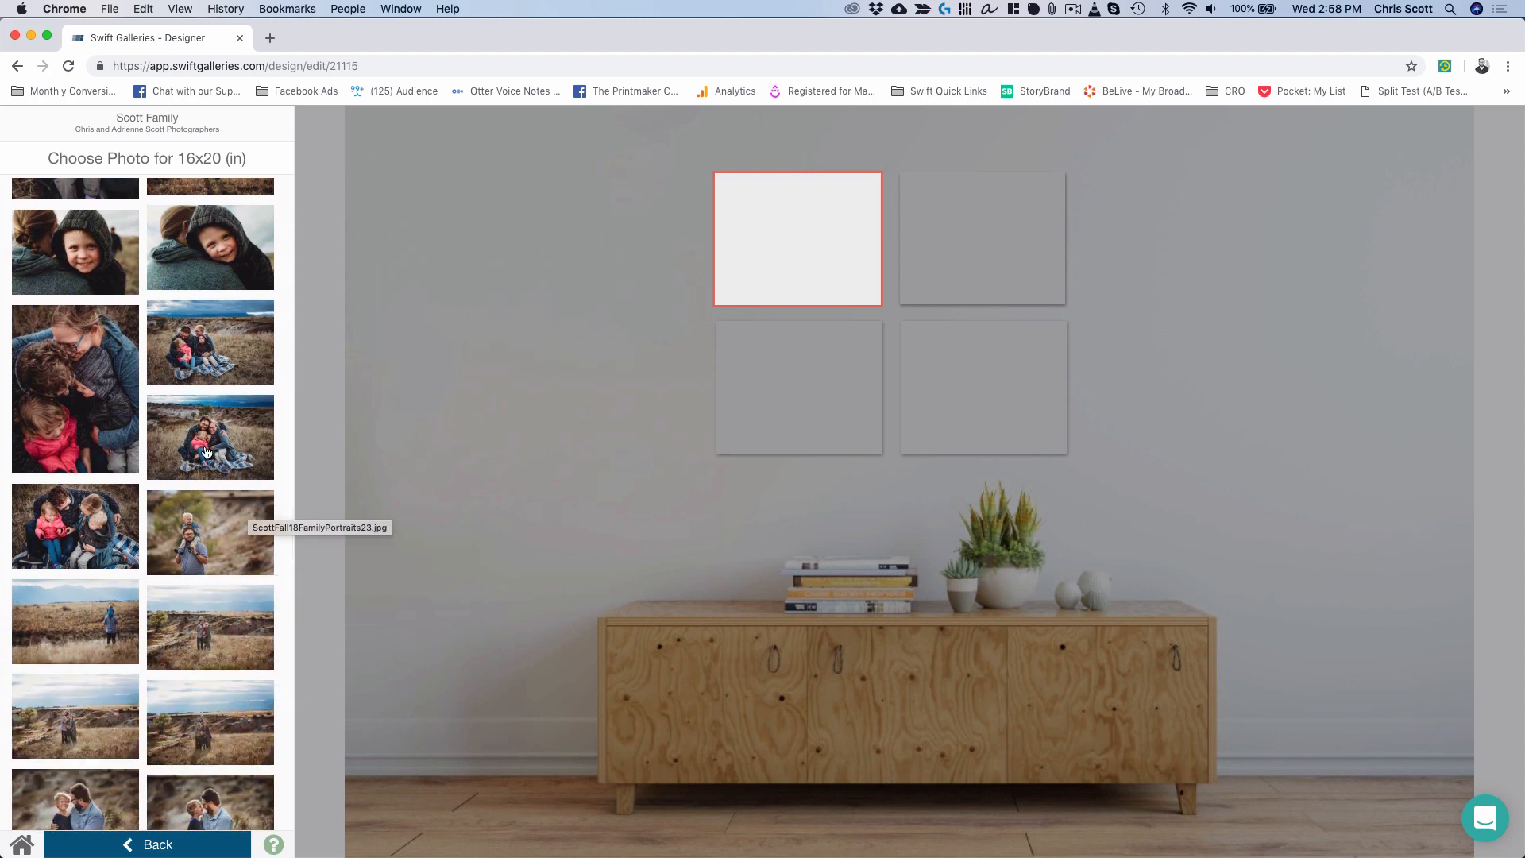
pyautogui.click(225, 429)
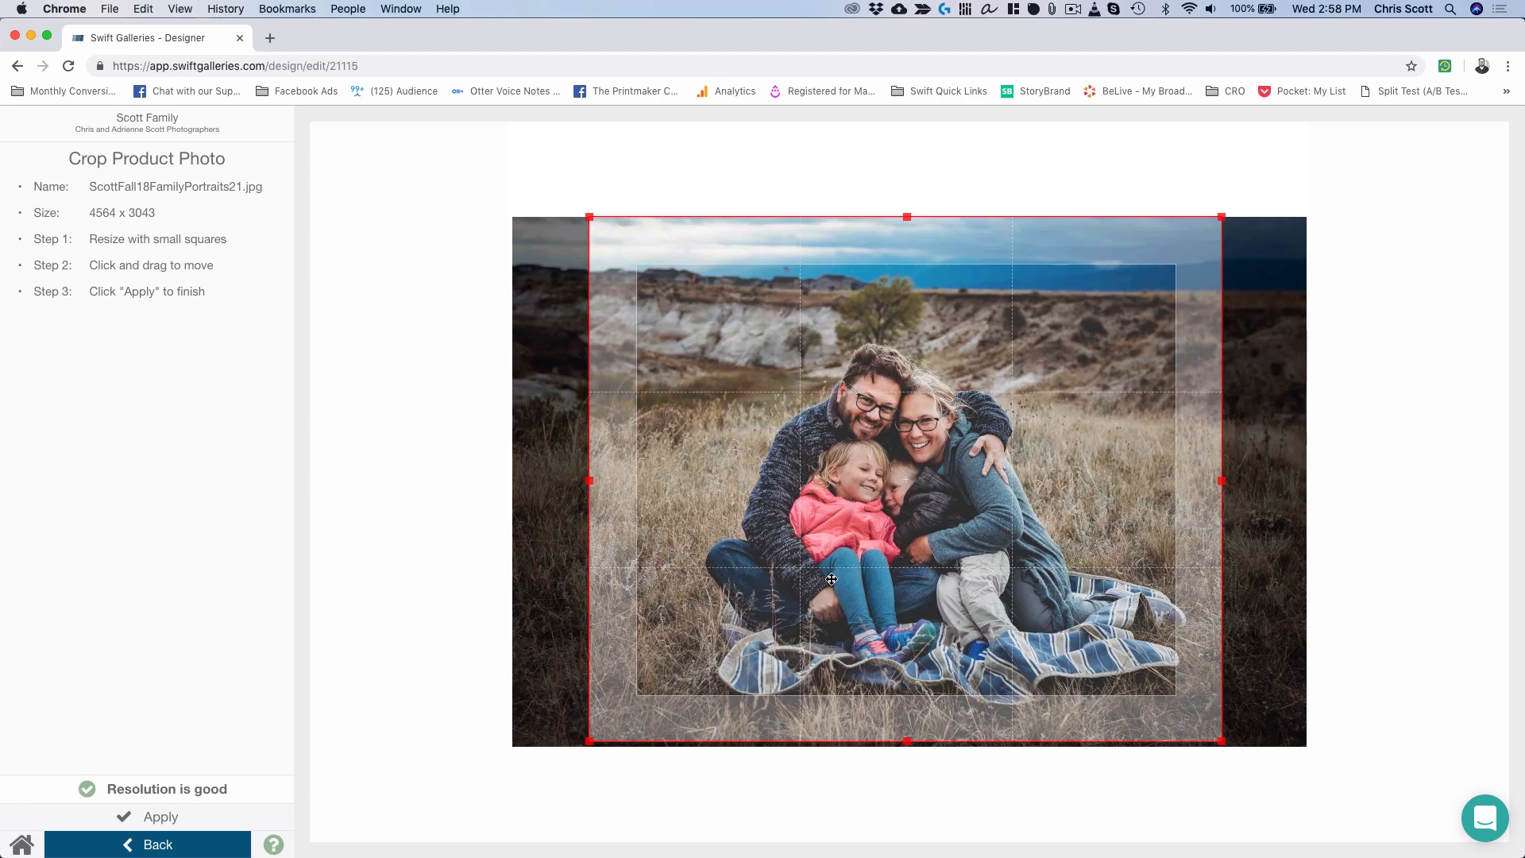
pyautogui.moveTo(830, 579); pyautogui.dragTo(881, 592)
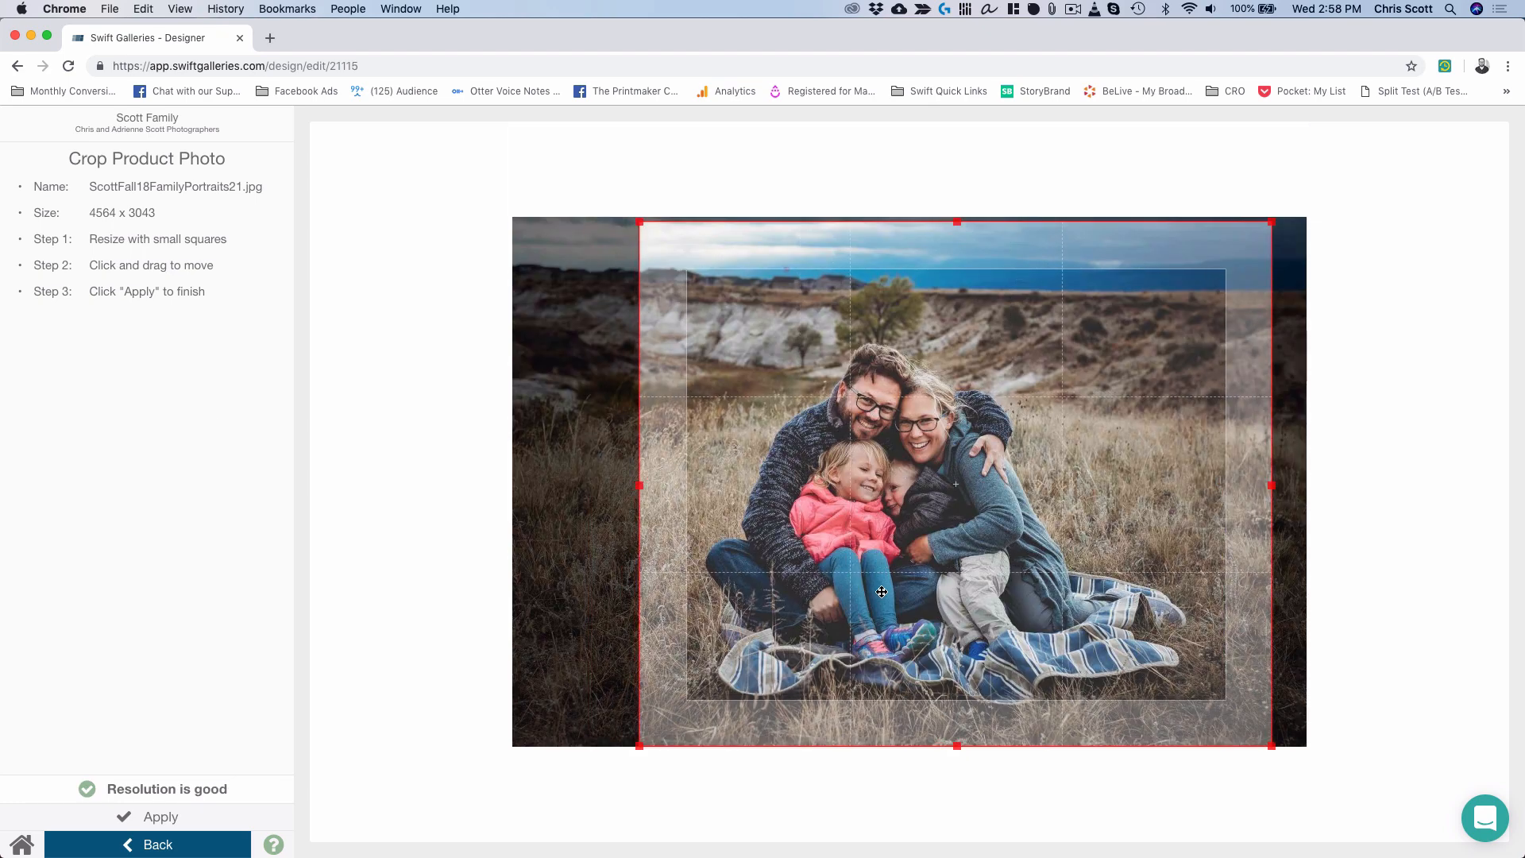
pyautogui.click(162, 818)
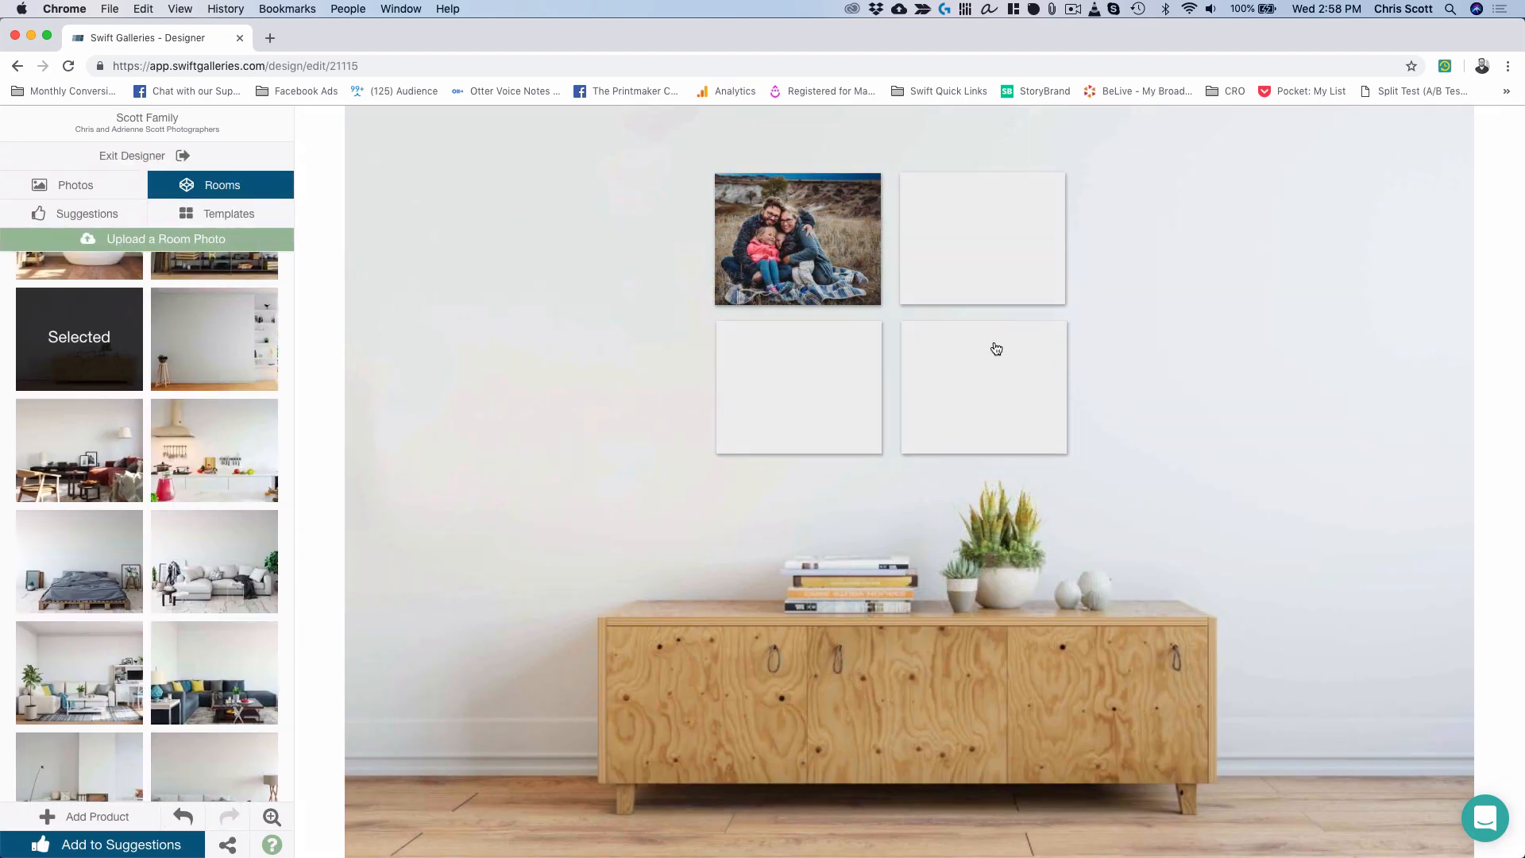
# Put the standing-family landscape photo bottom-right and the mother-and-son photo top-right.
pyautogui.click(996, 348)
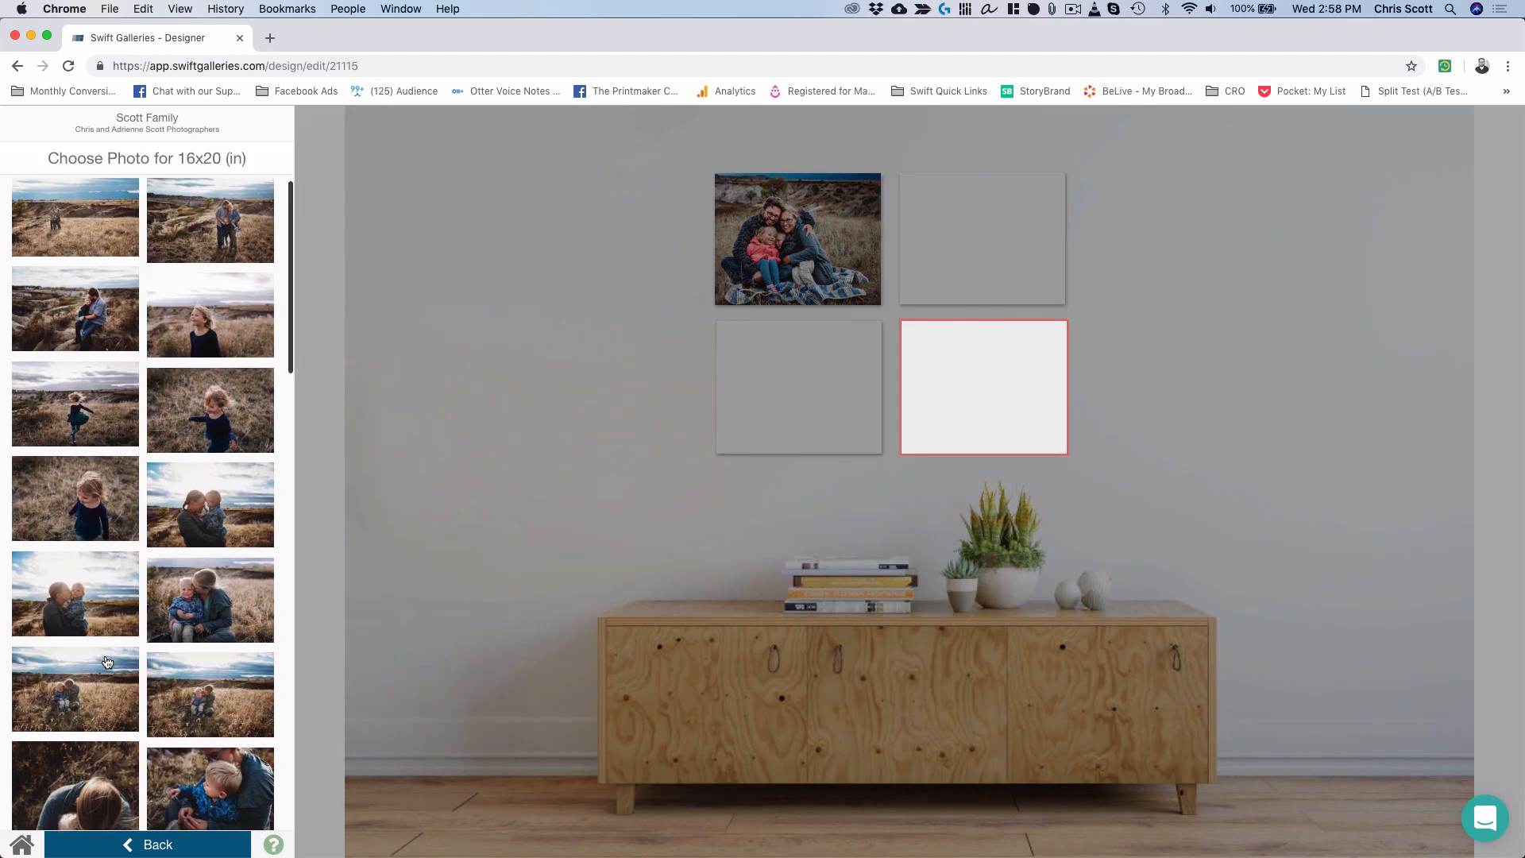
pyautogui.scroll(1, 107, 662)
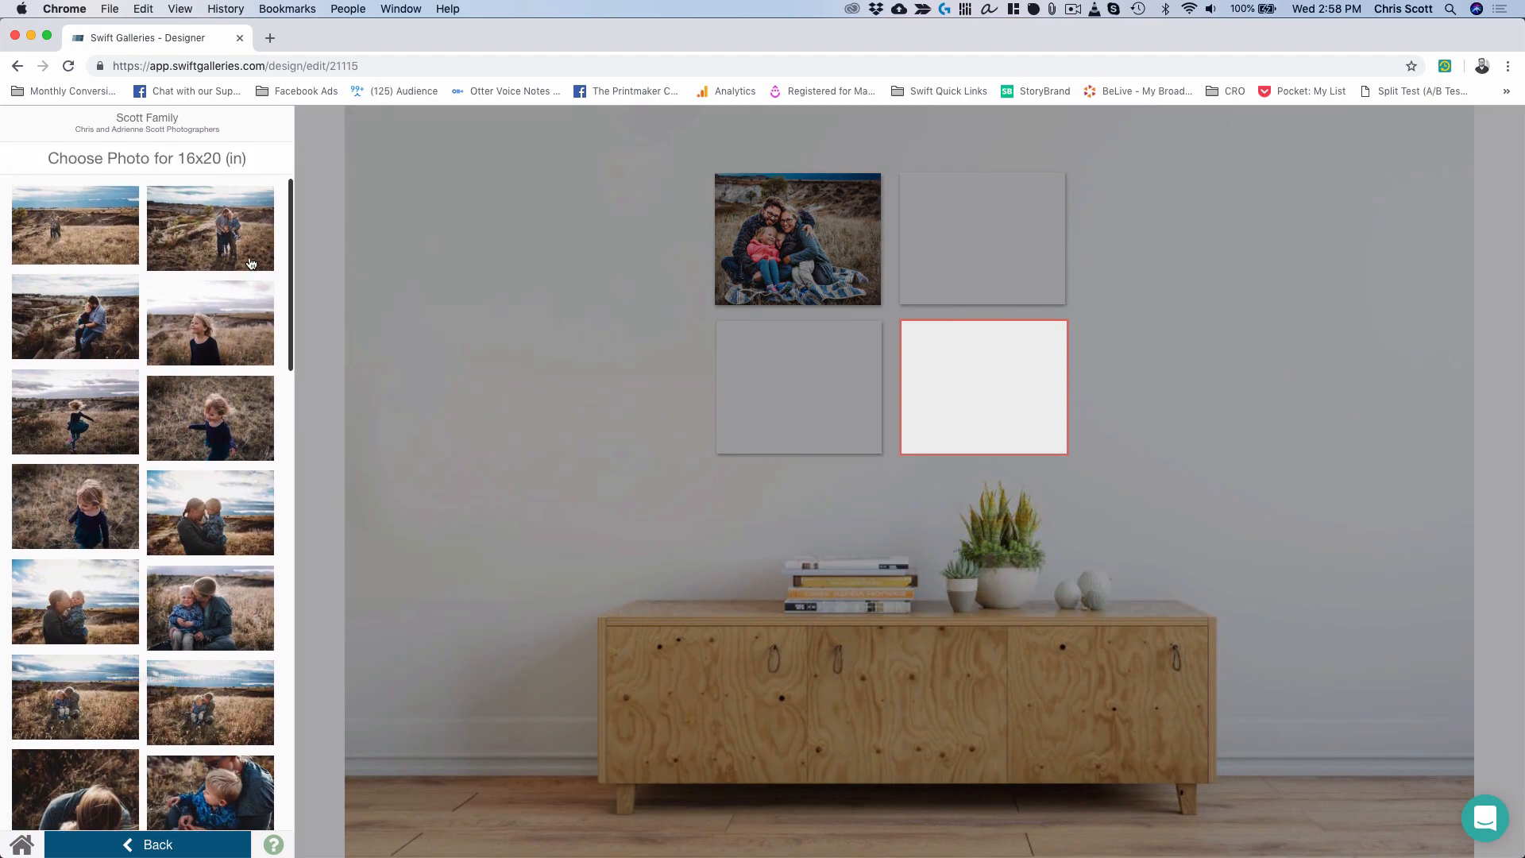
pyautogui.click(228, 218)
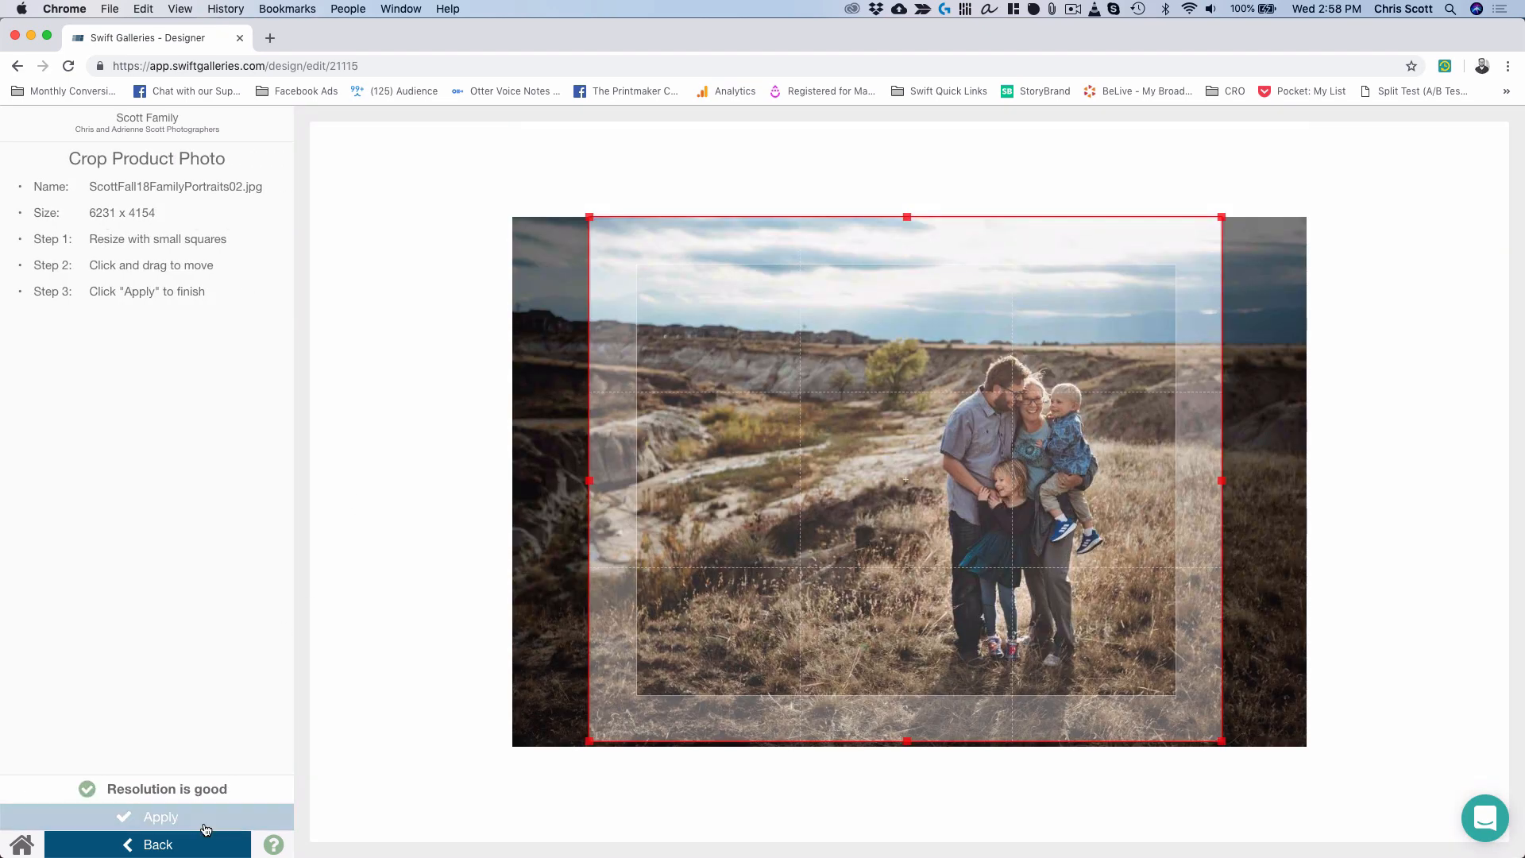
pyautogui.click(193, 821)
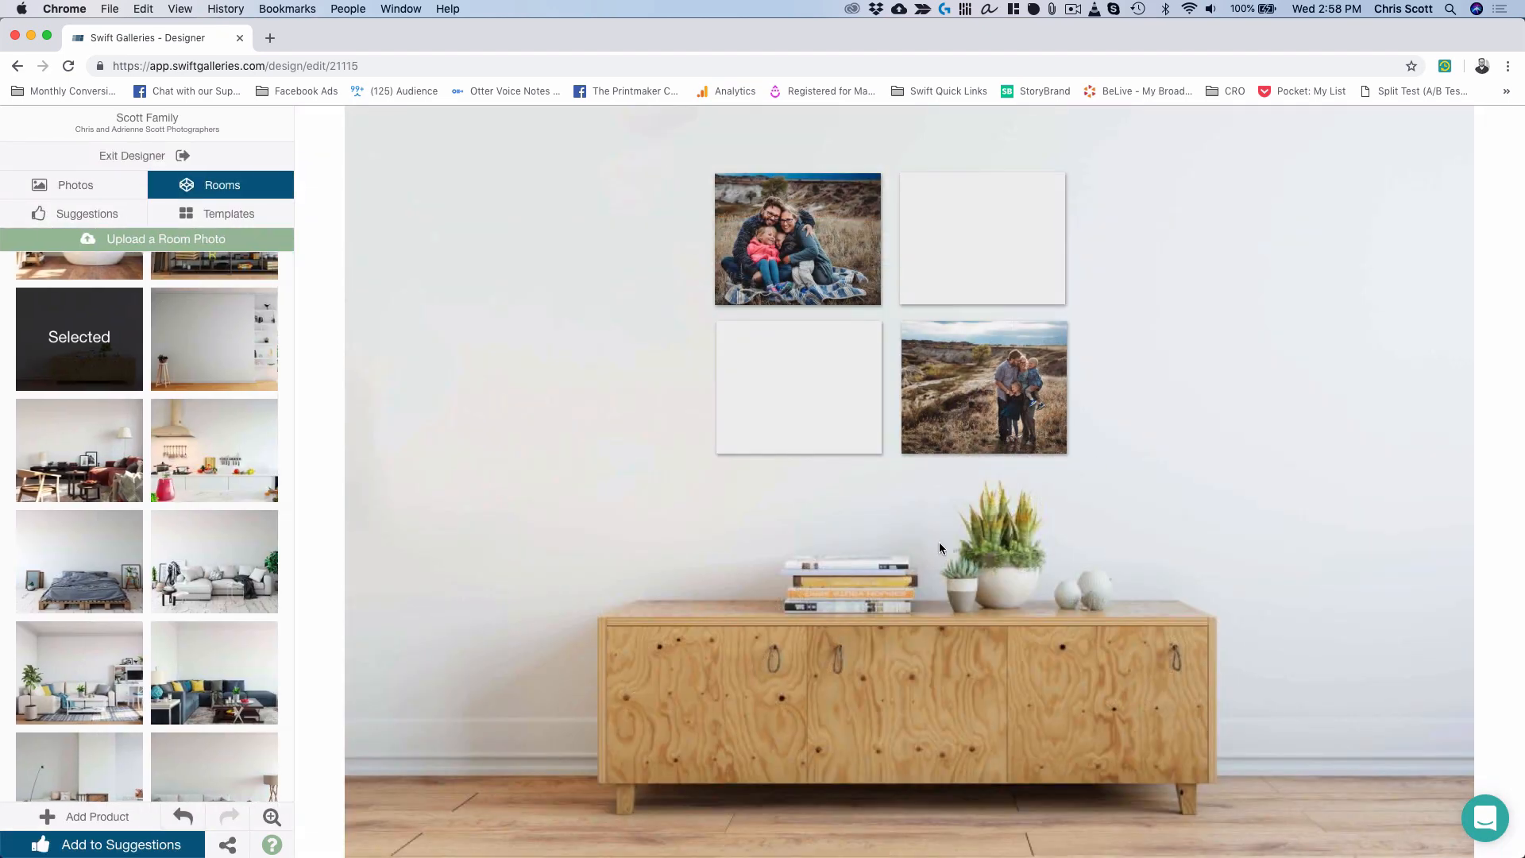
pyautogui.click(948, 242)
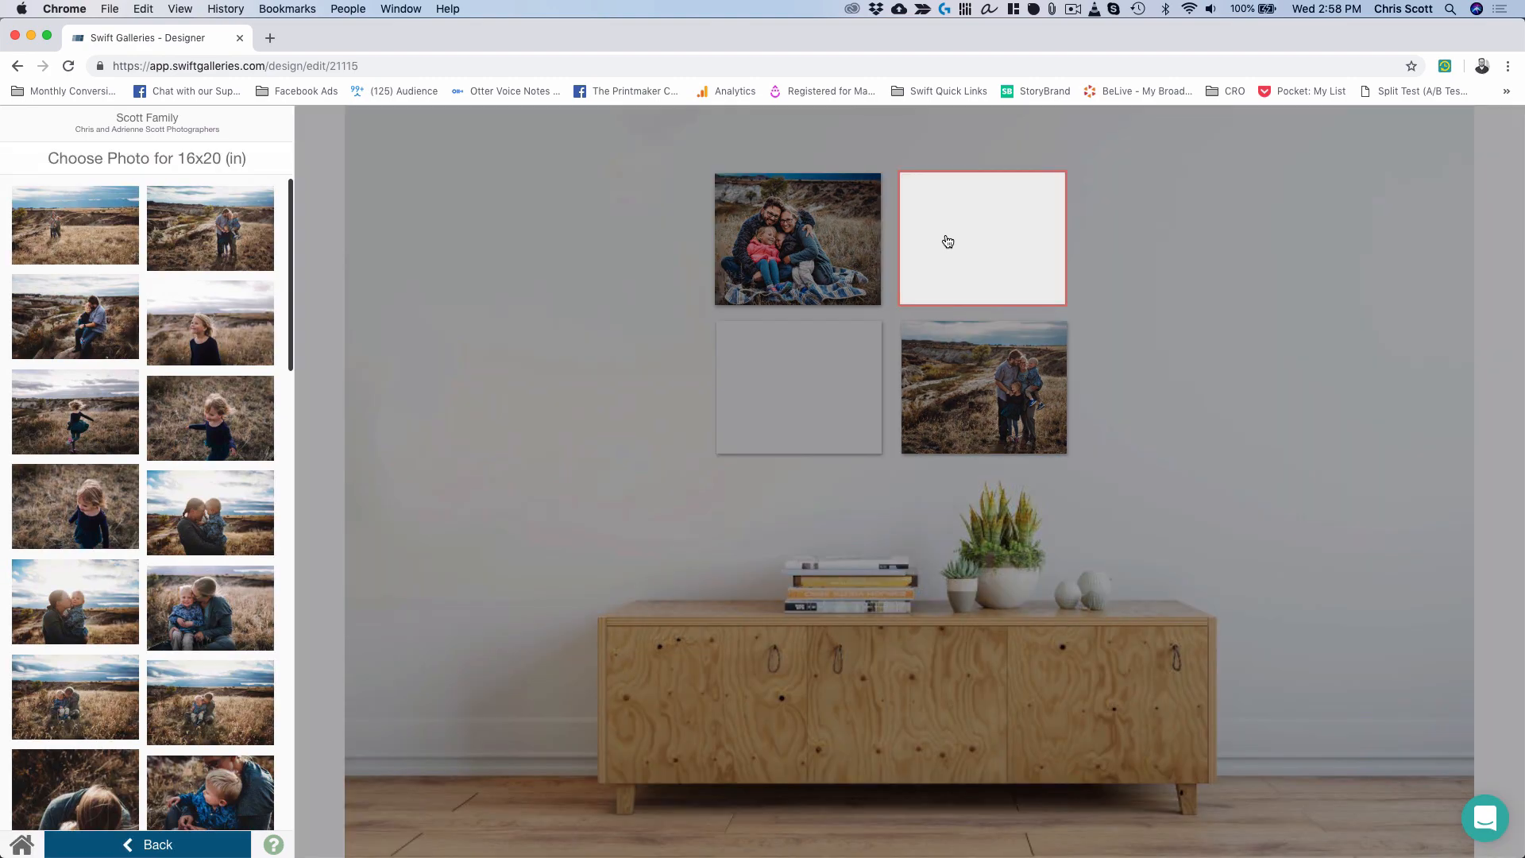
pyautogui.scroll(-1, 203, 632)
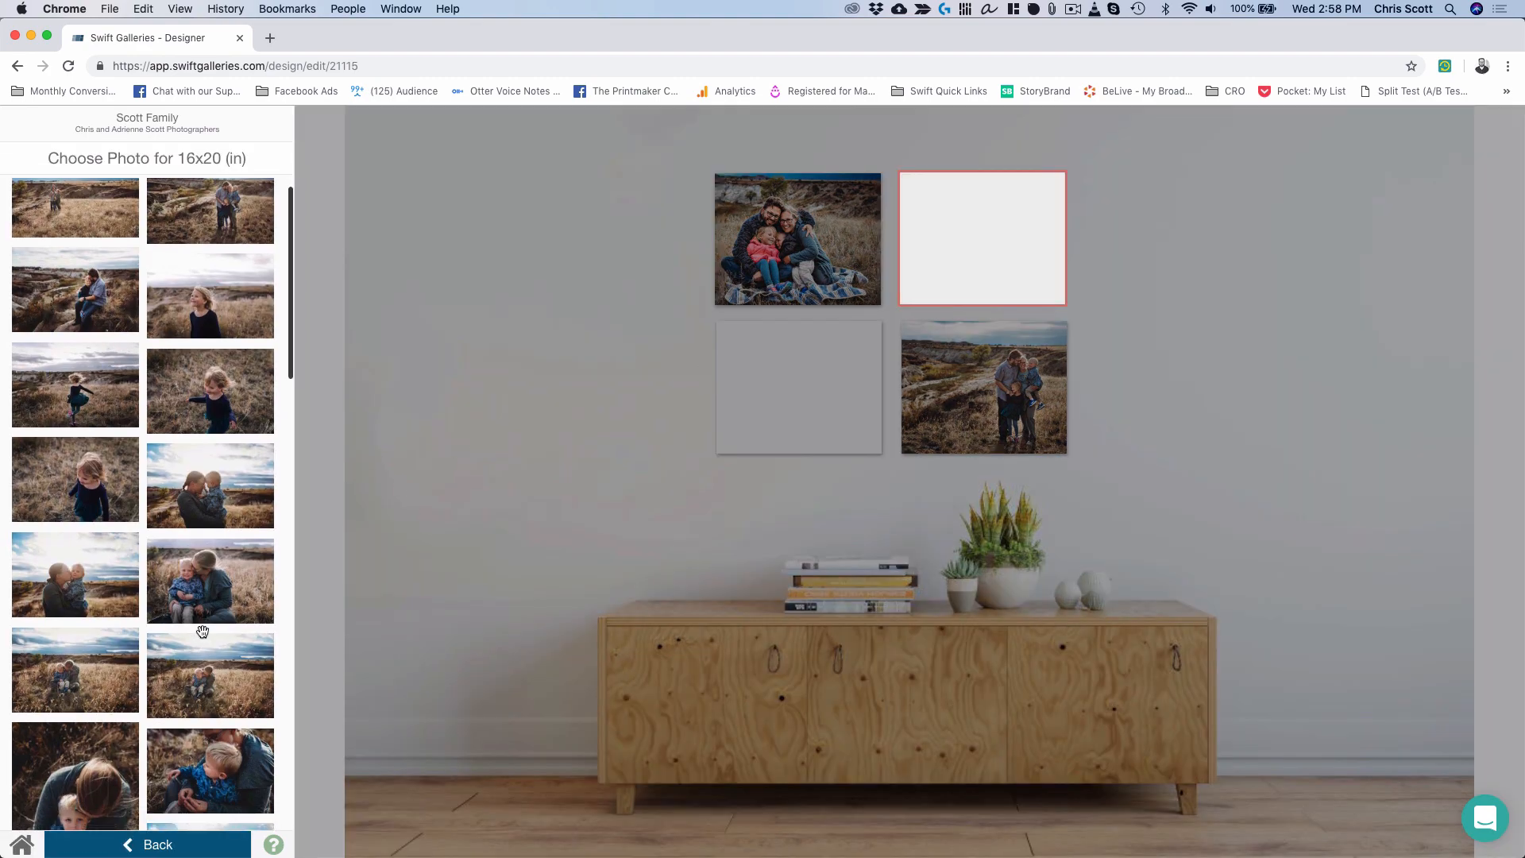
pyautogui.click(230, 574)
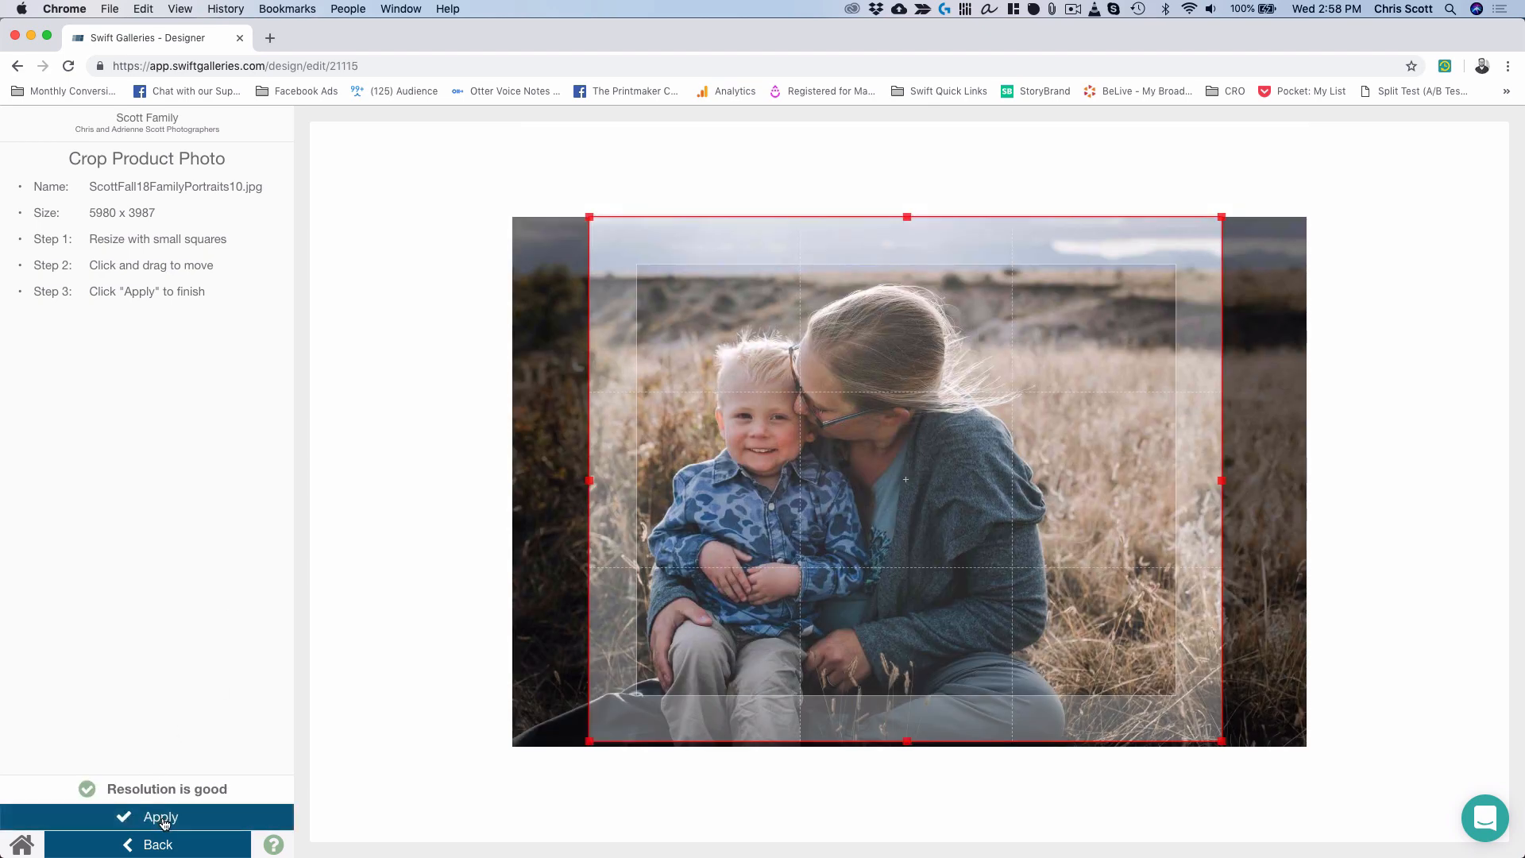
pyautogui.click(162, 819)
# Fill the bottom-left frame with the father-and-daughter photo and add the arrangement to Suggestions.
pyautogui.click(827, 396)
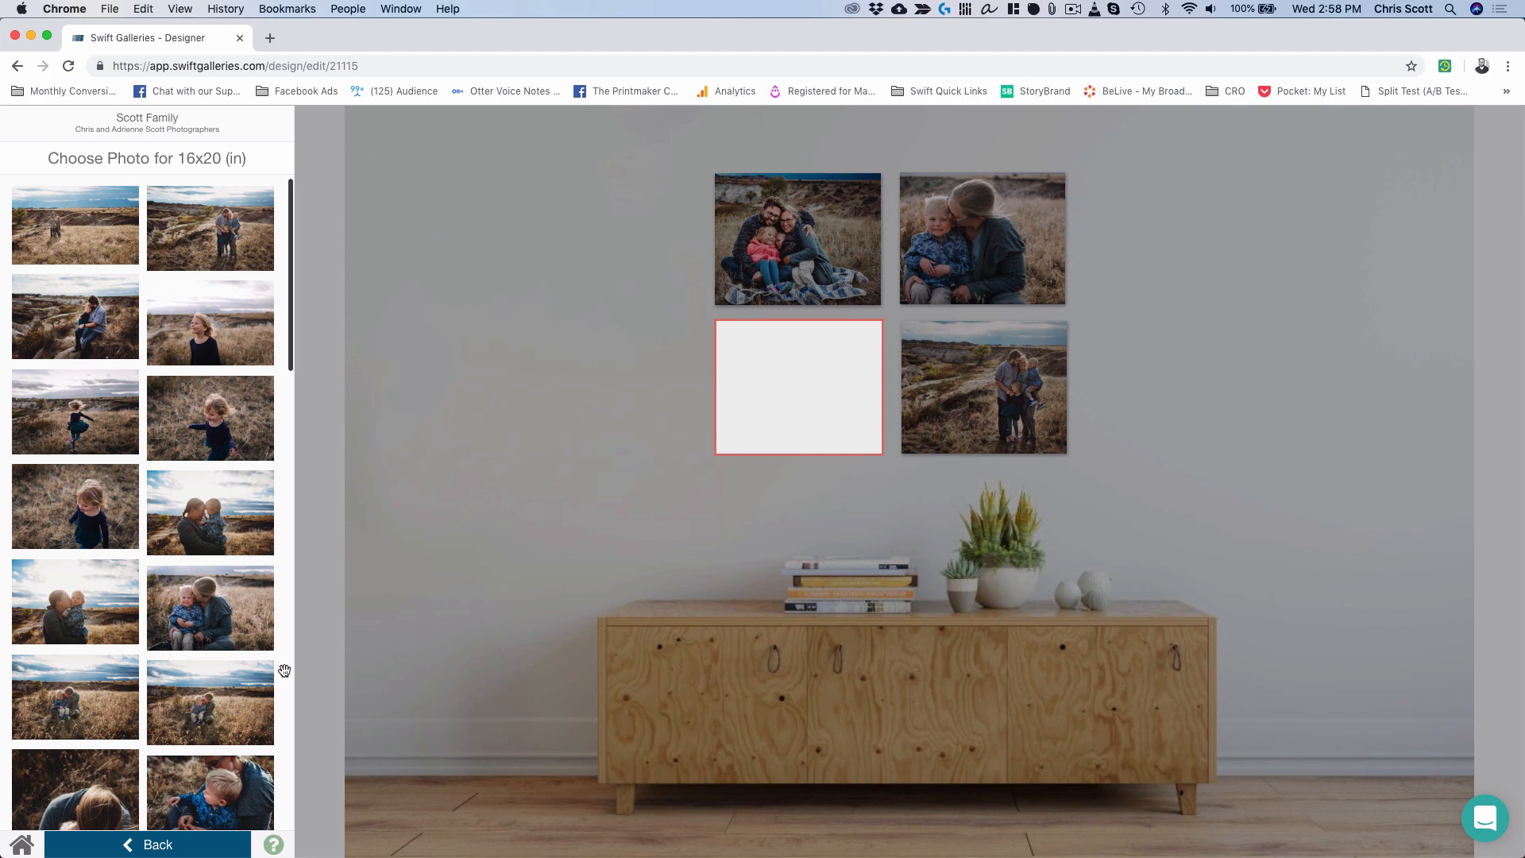
pyautogui.scroll(-5, 133, 637)
pyautogui.scroll(-15, 134, 637)
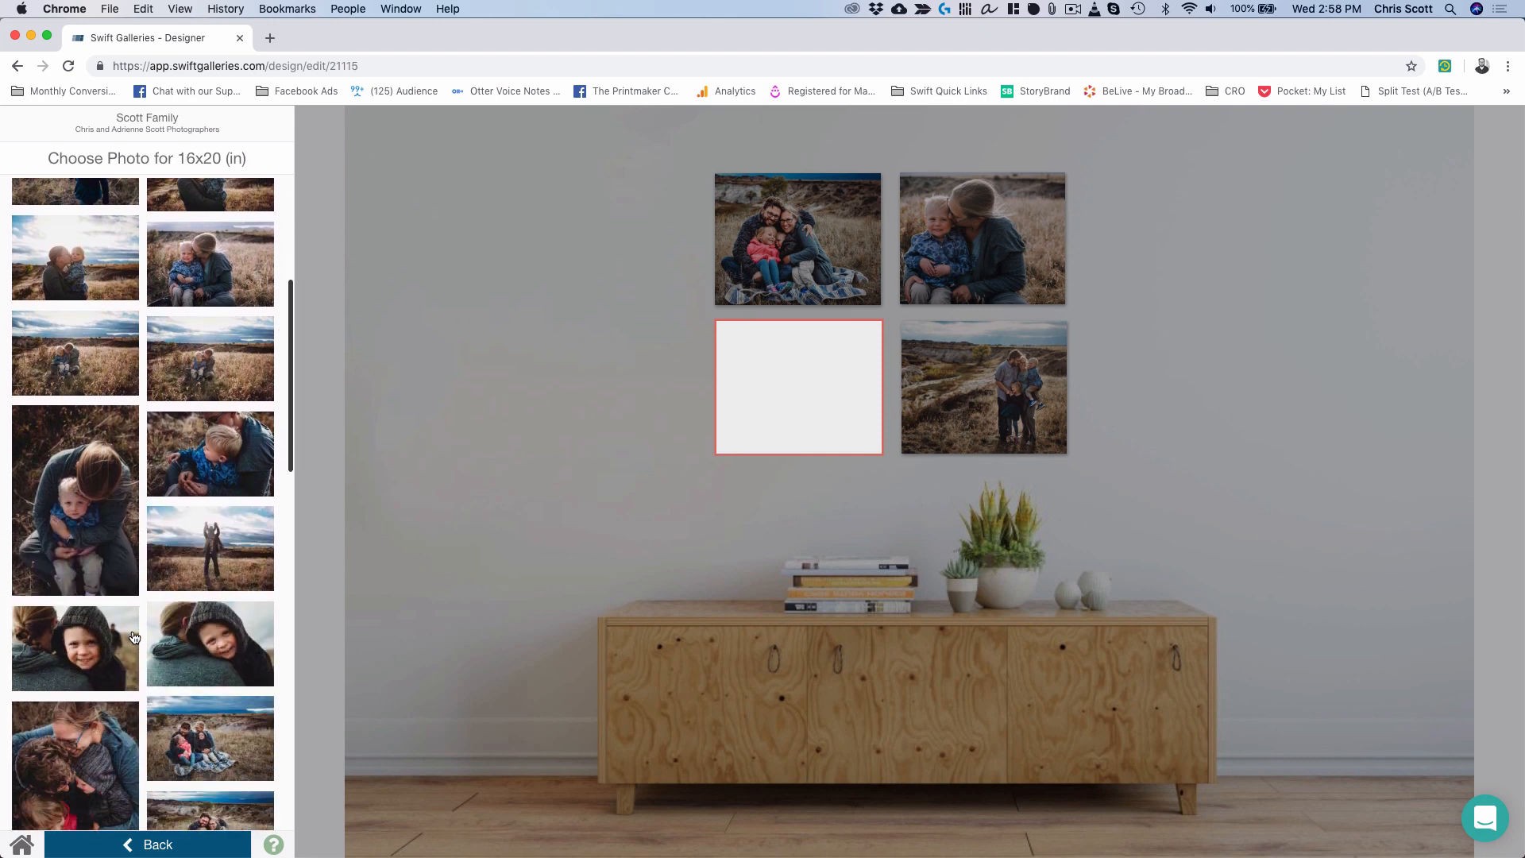
pyautogui.scroll(-6, 134, 637)
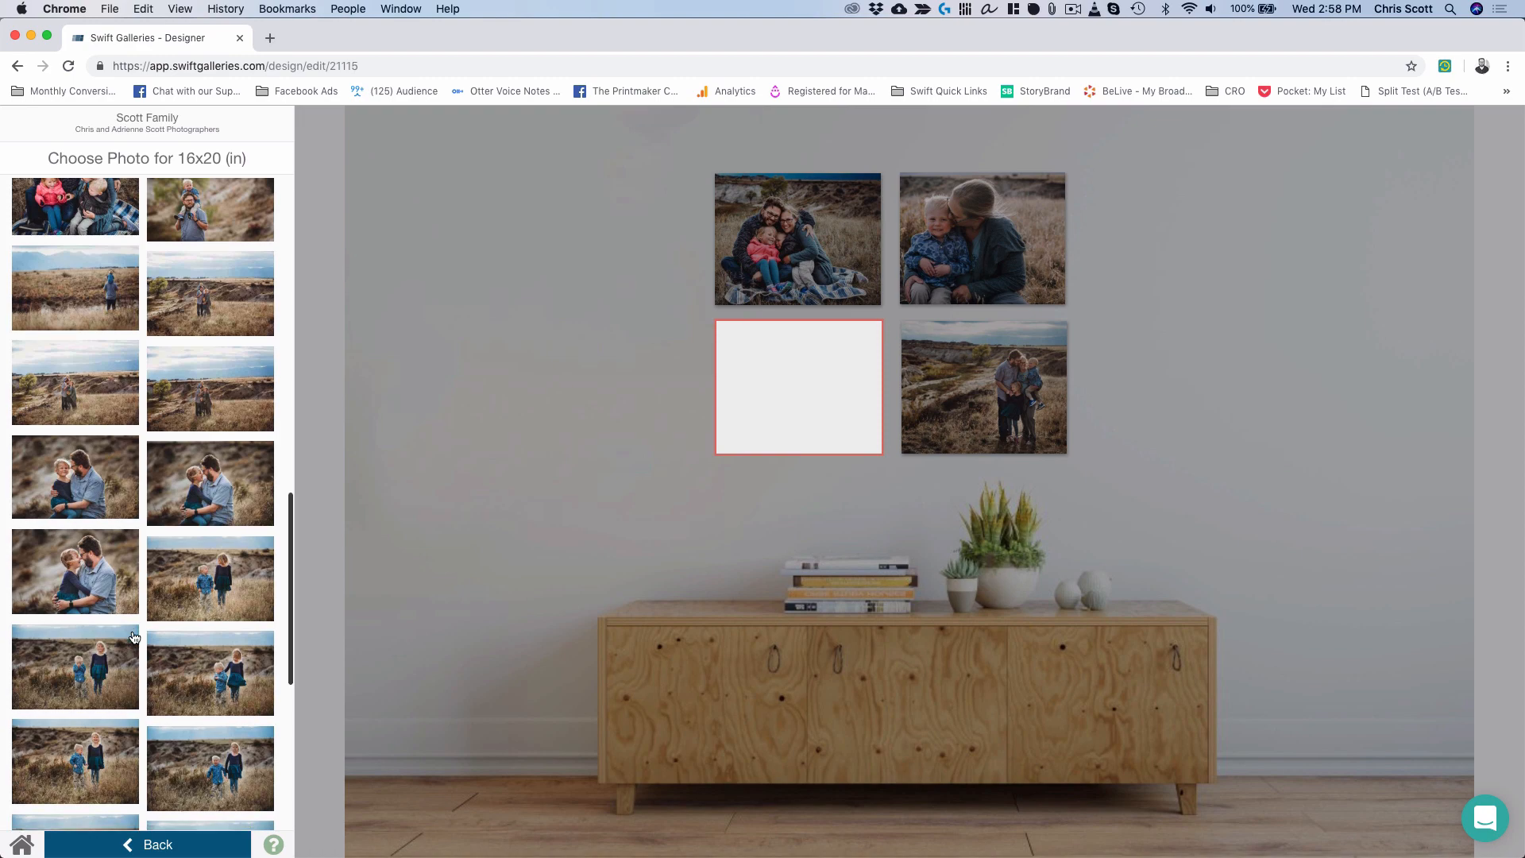
pyautogui.scroll(-2, 134, 637)
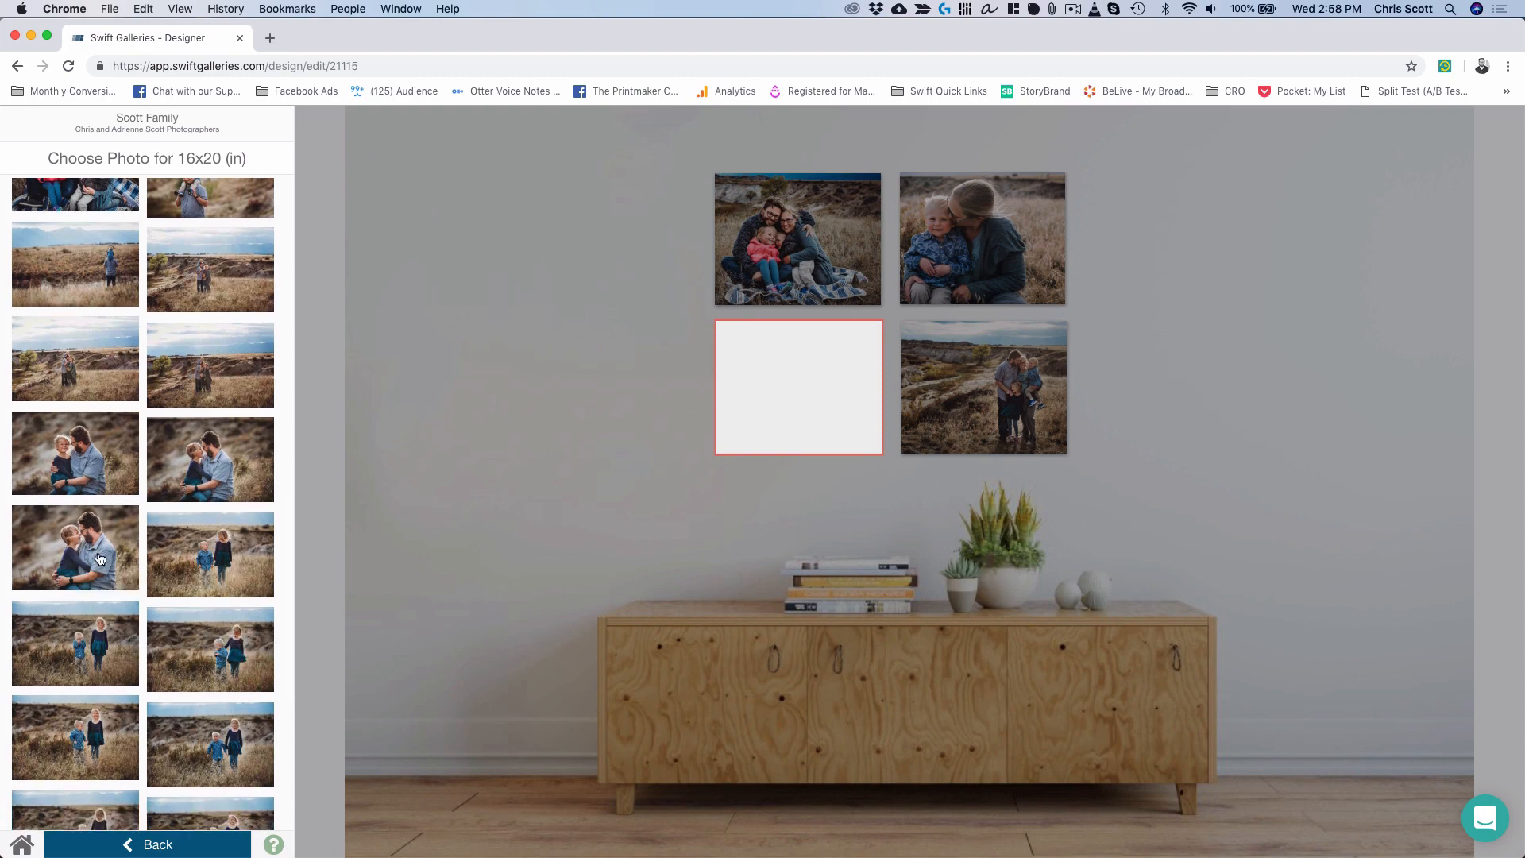
pyautogui.click(107, 556)
pyautogui.click(103, 536)
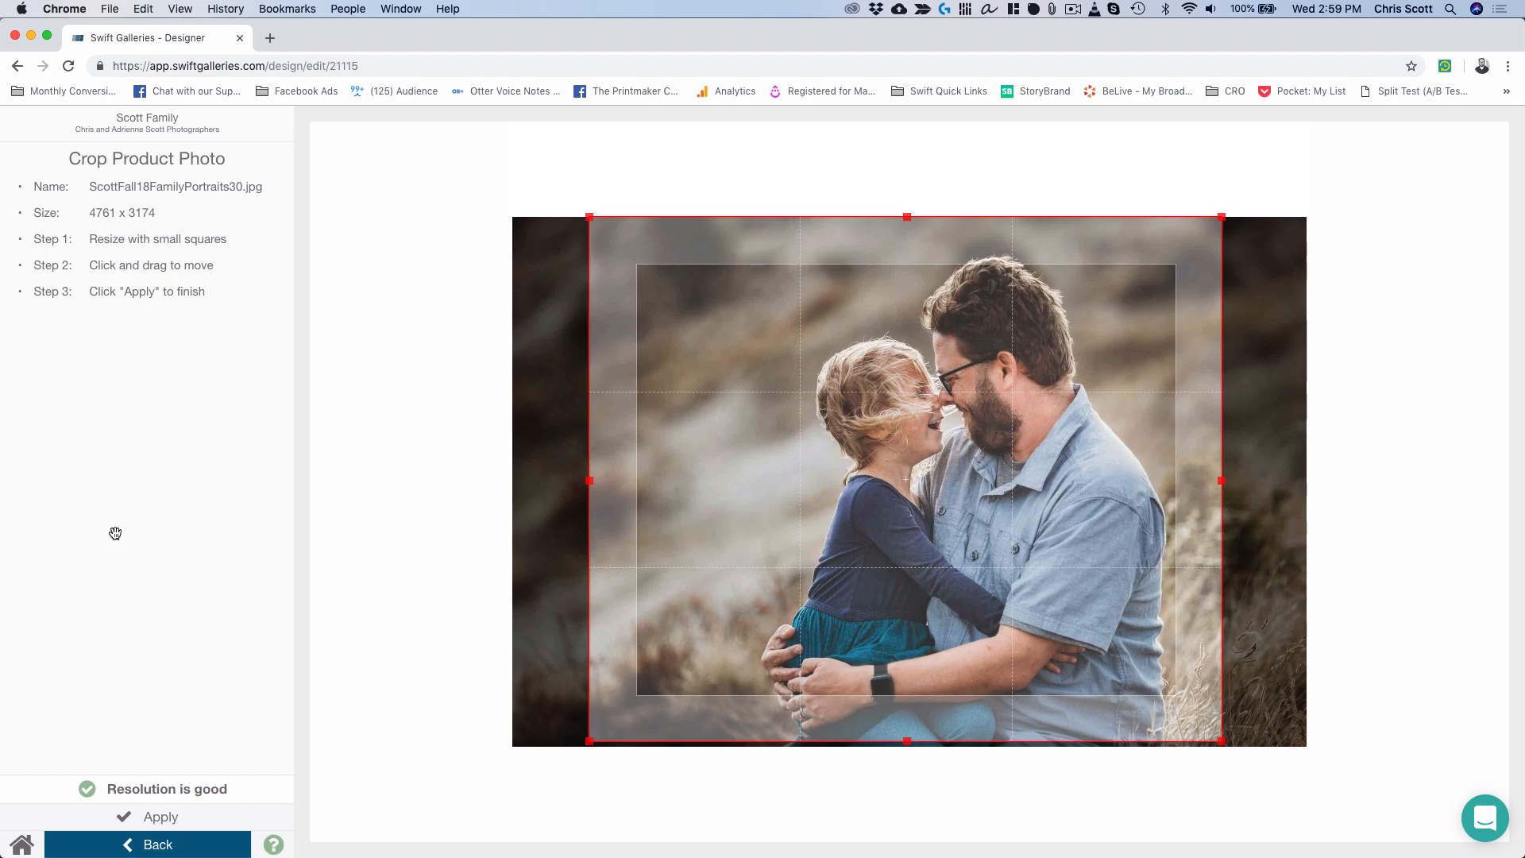
pyautogui.click(139, 812)
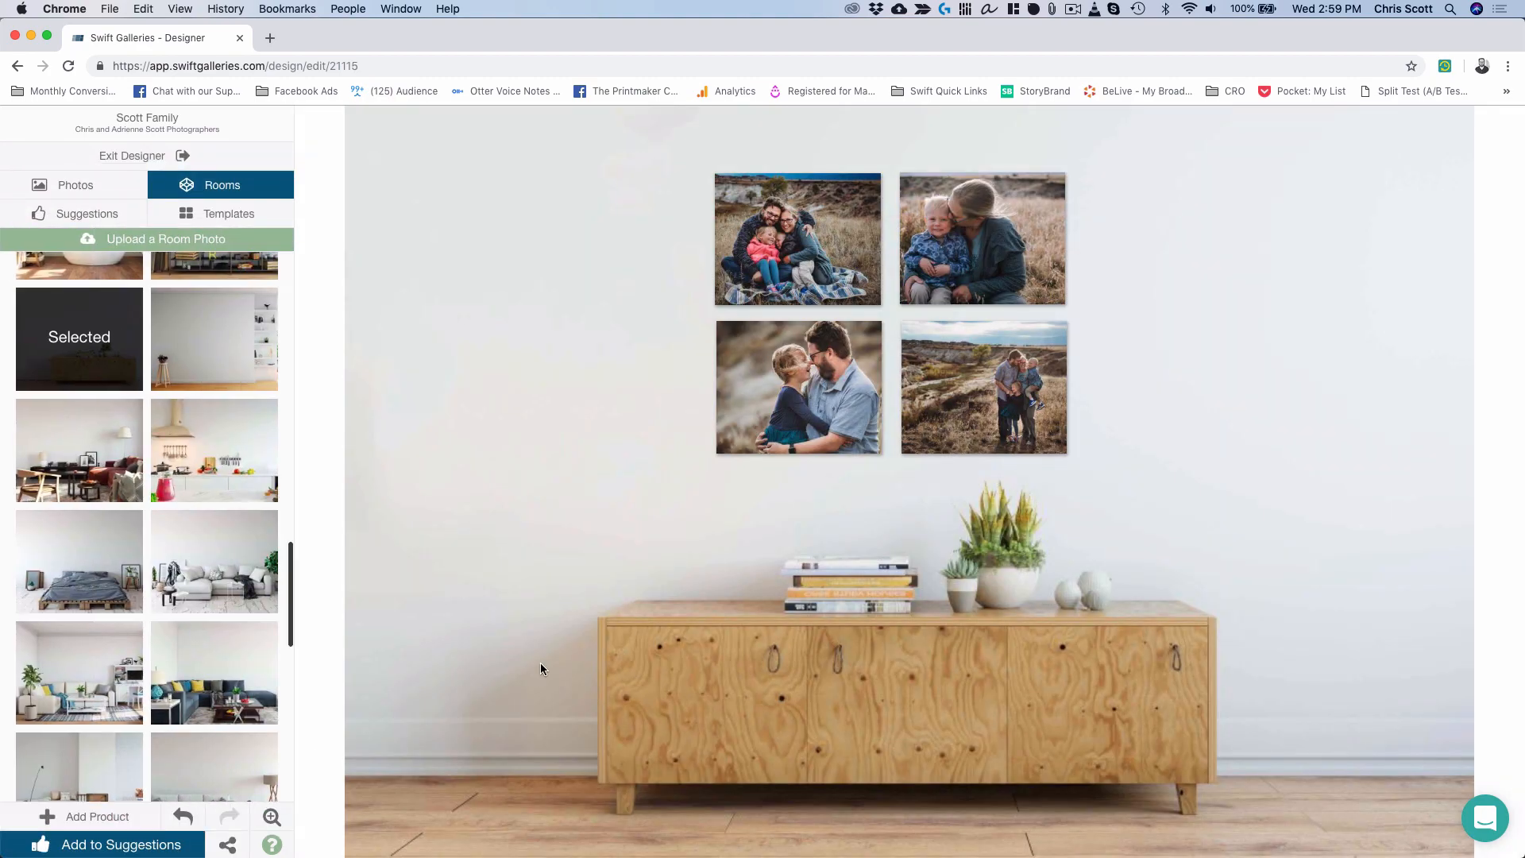
pyautogui.click(139, 844)
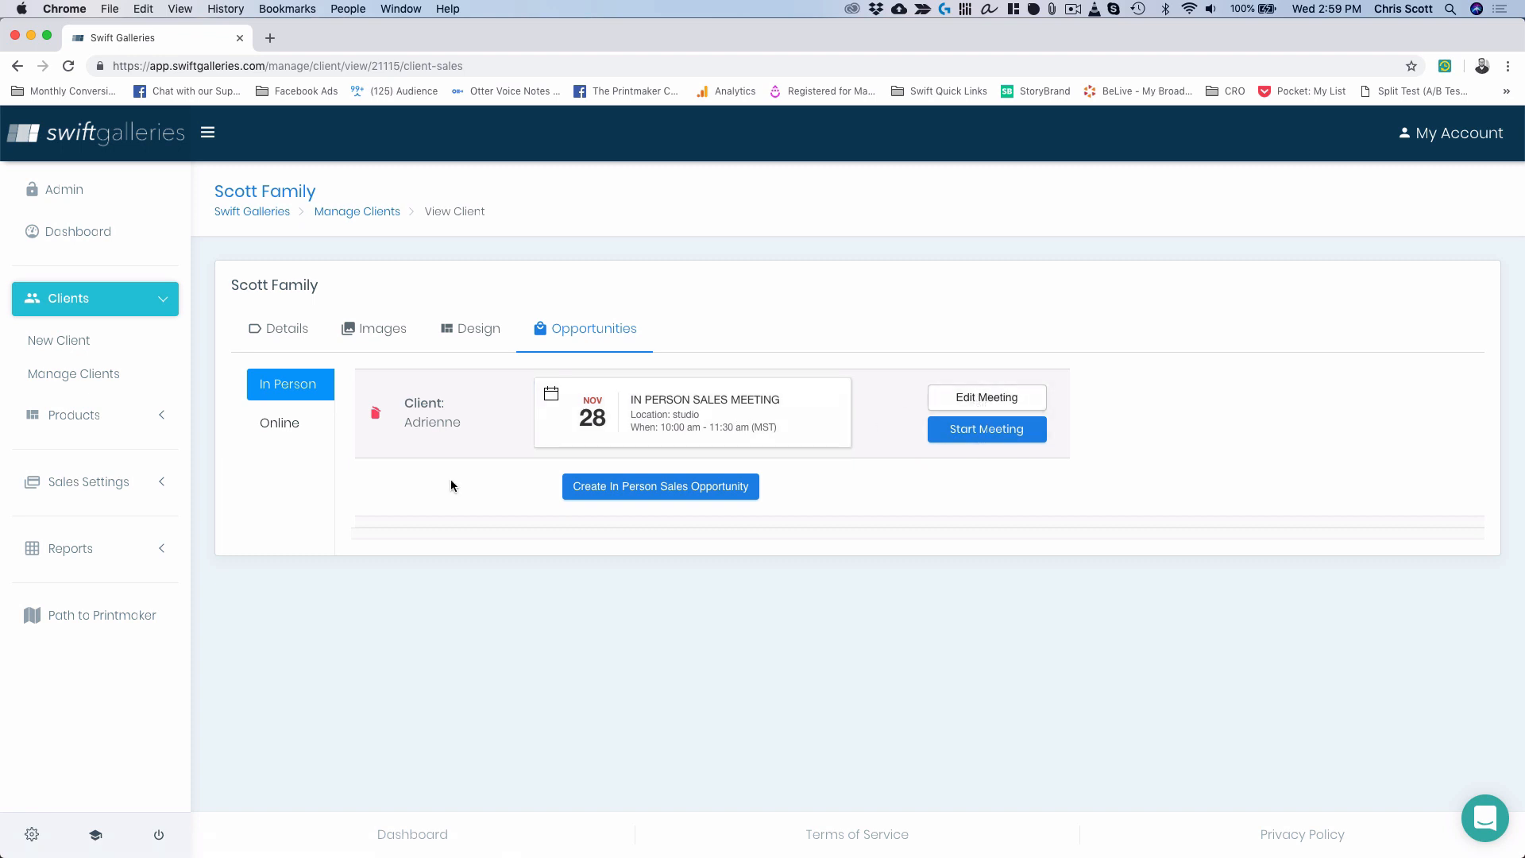
# Delete the Scott Family's Nov 28 in-person sales meeting and confirm with OK.
pyautogui.click(375, 413)
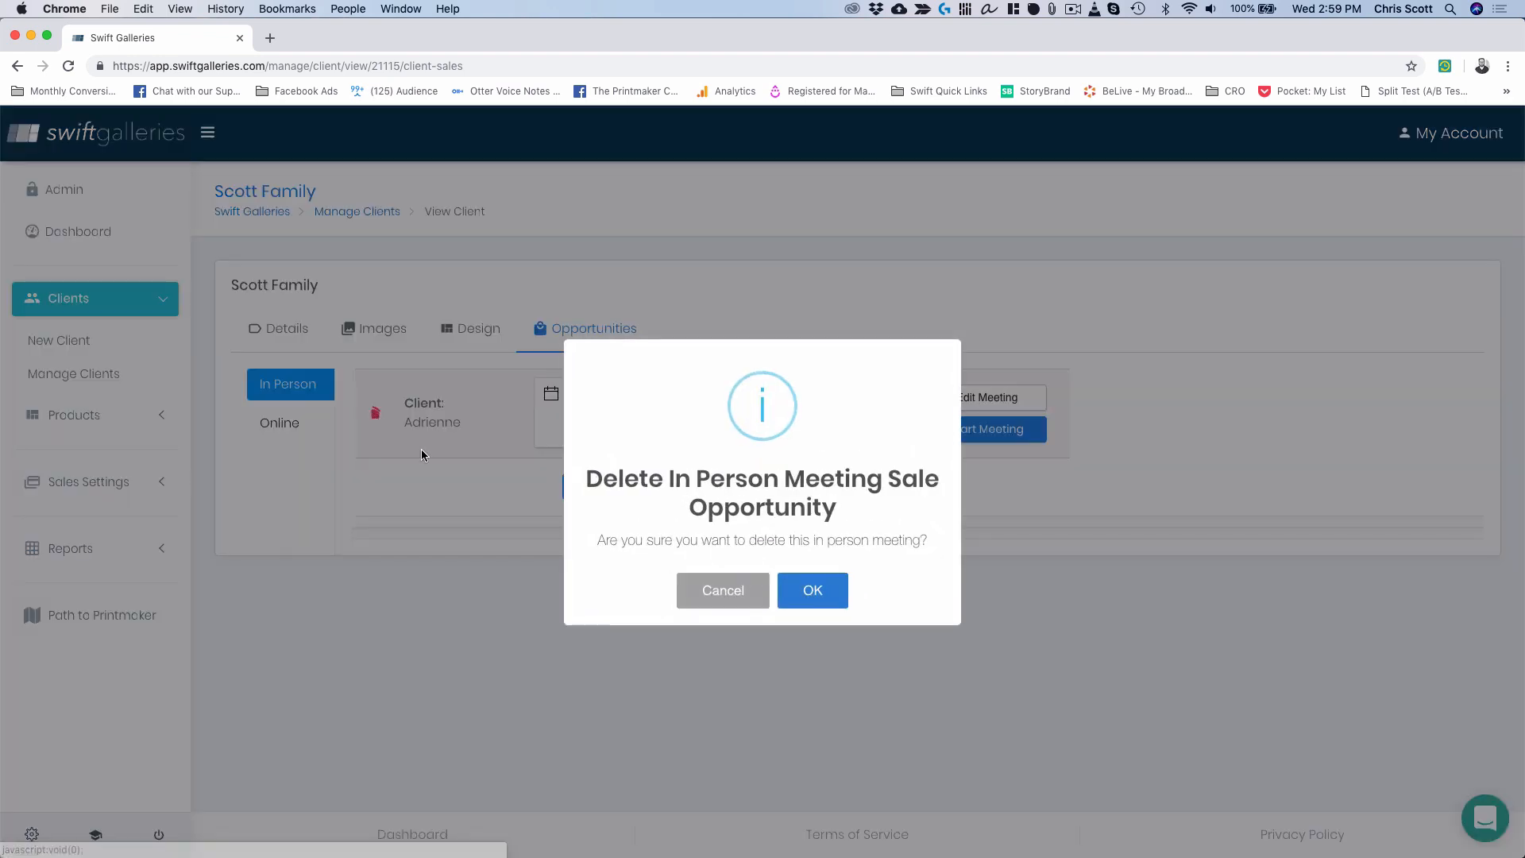
pyautogui.click(823, 596)
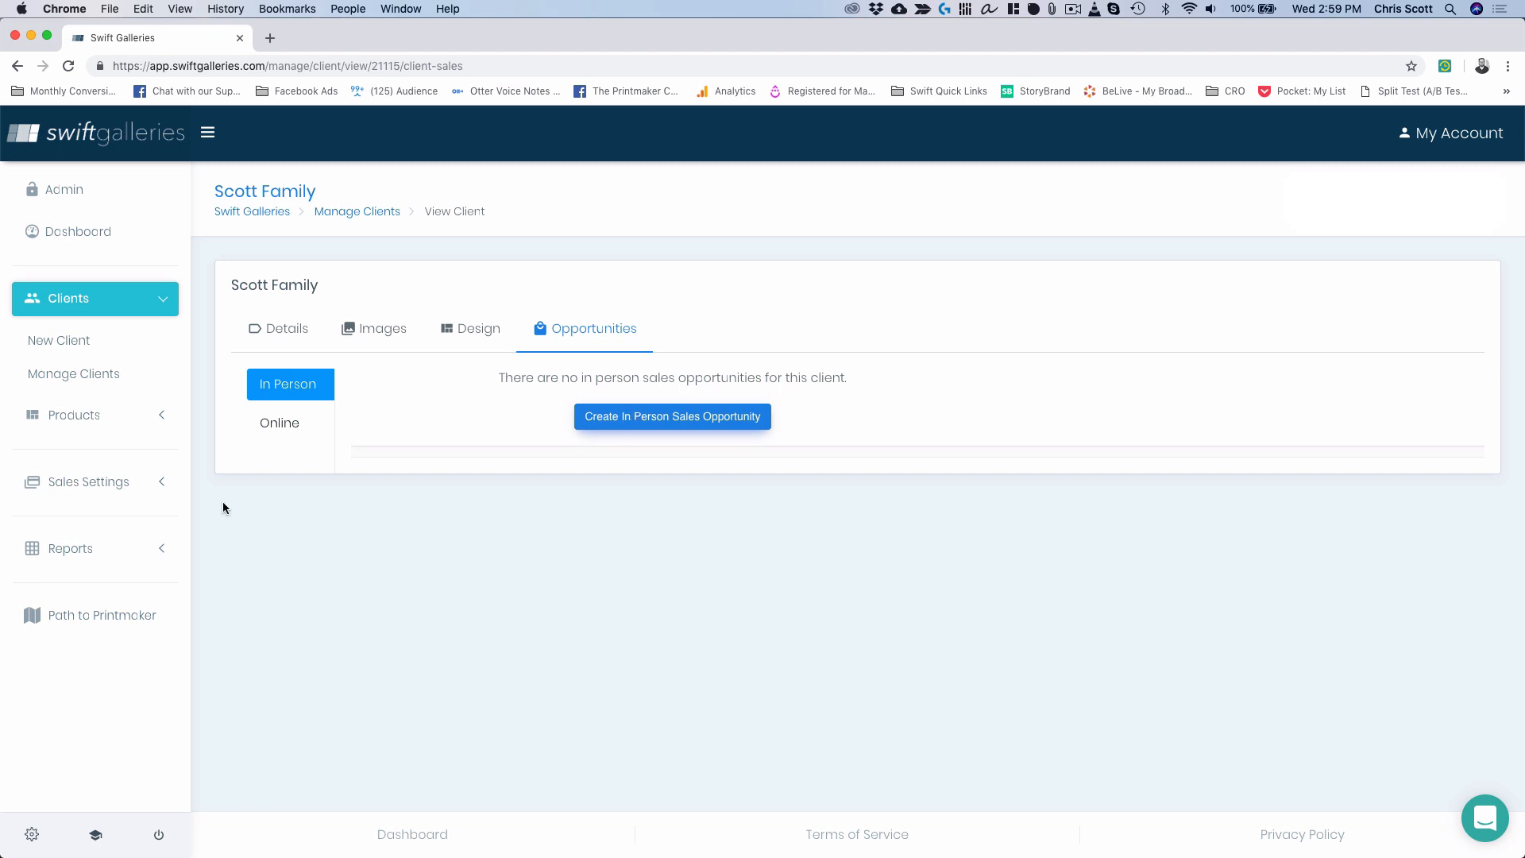
# Review Sales Settings > Selling Preferences, then go to Clients > Manage Clients.
pyautogui.click(78, 483)
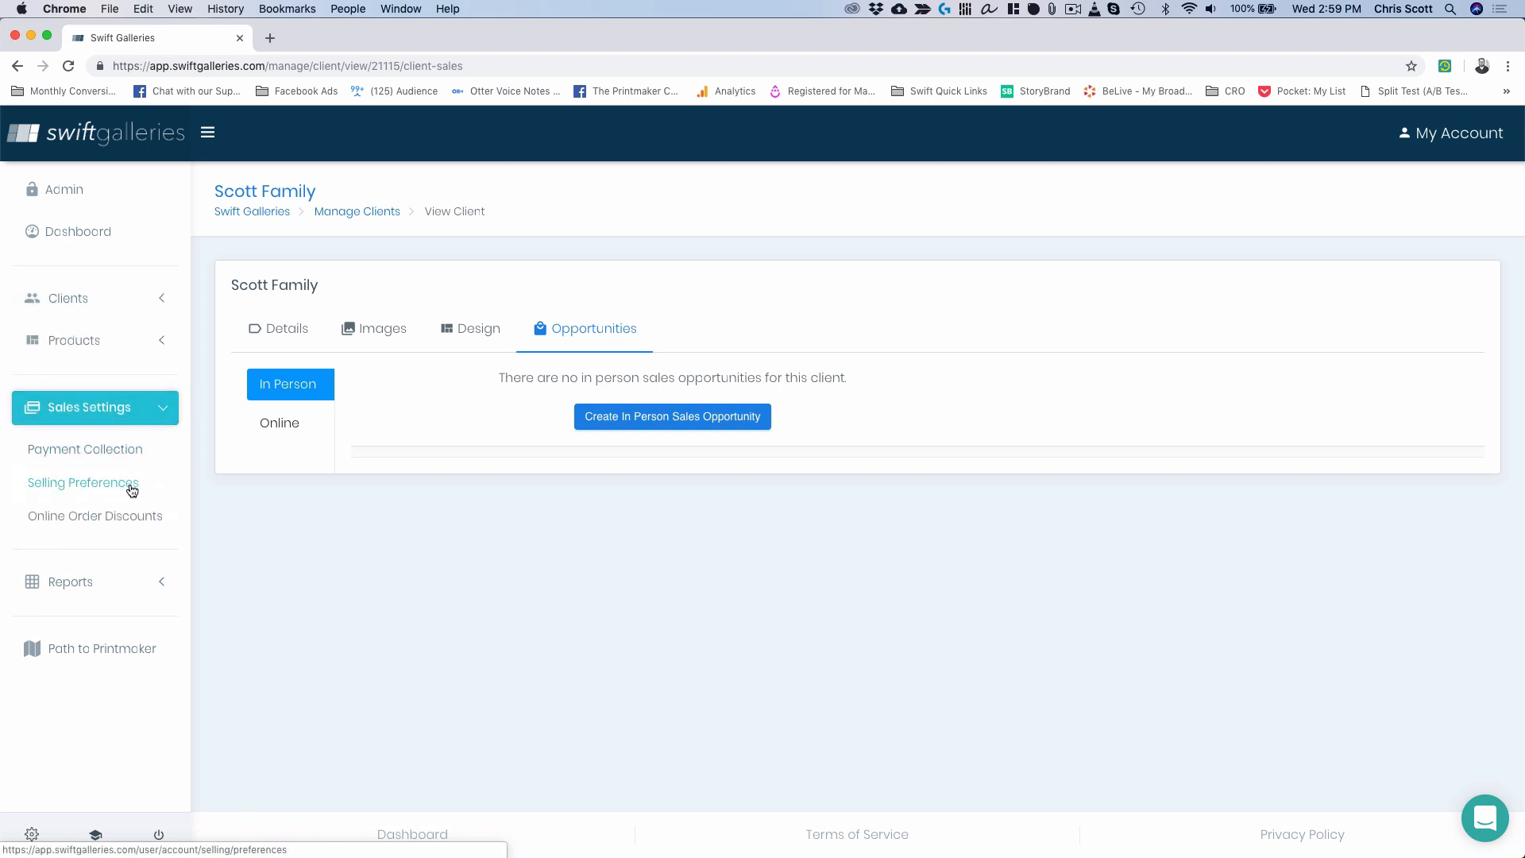
pyautogui.click(99, 486)
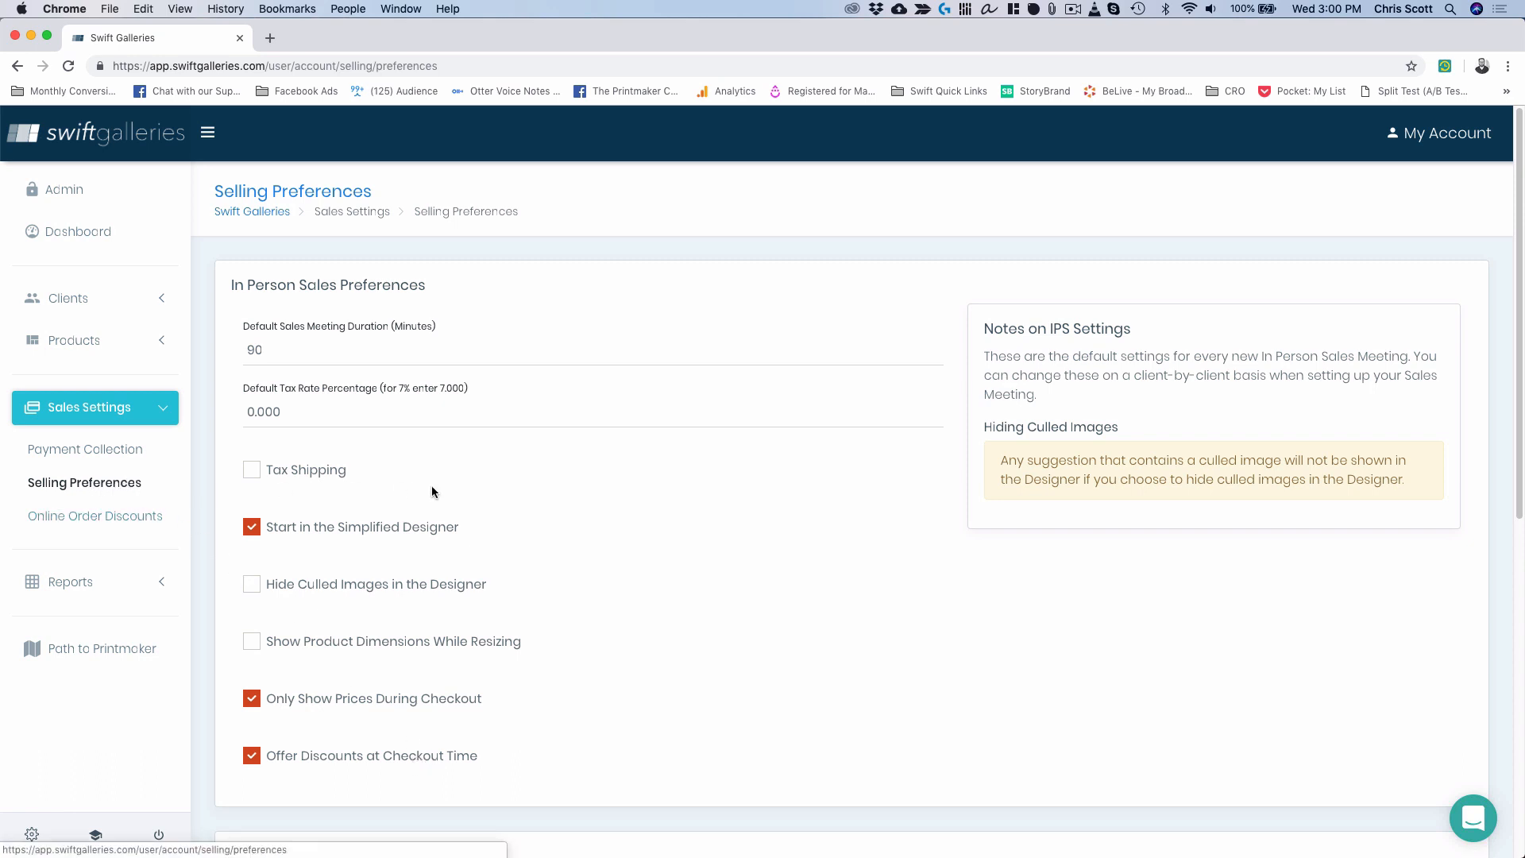
pyautogui.click(69, 300)
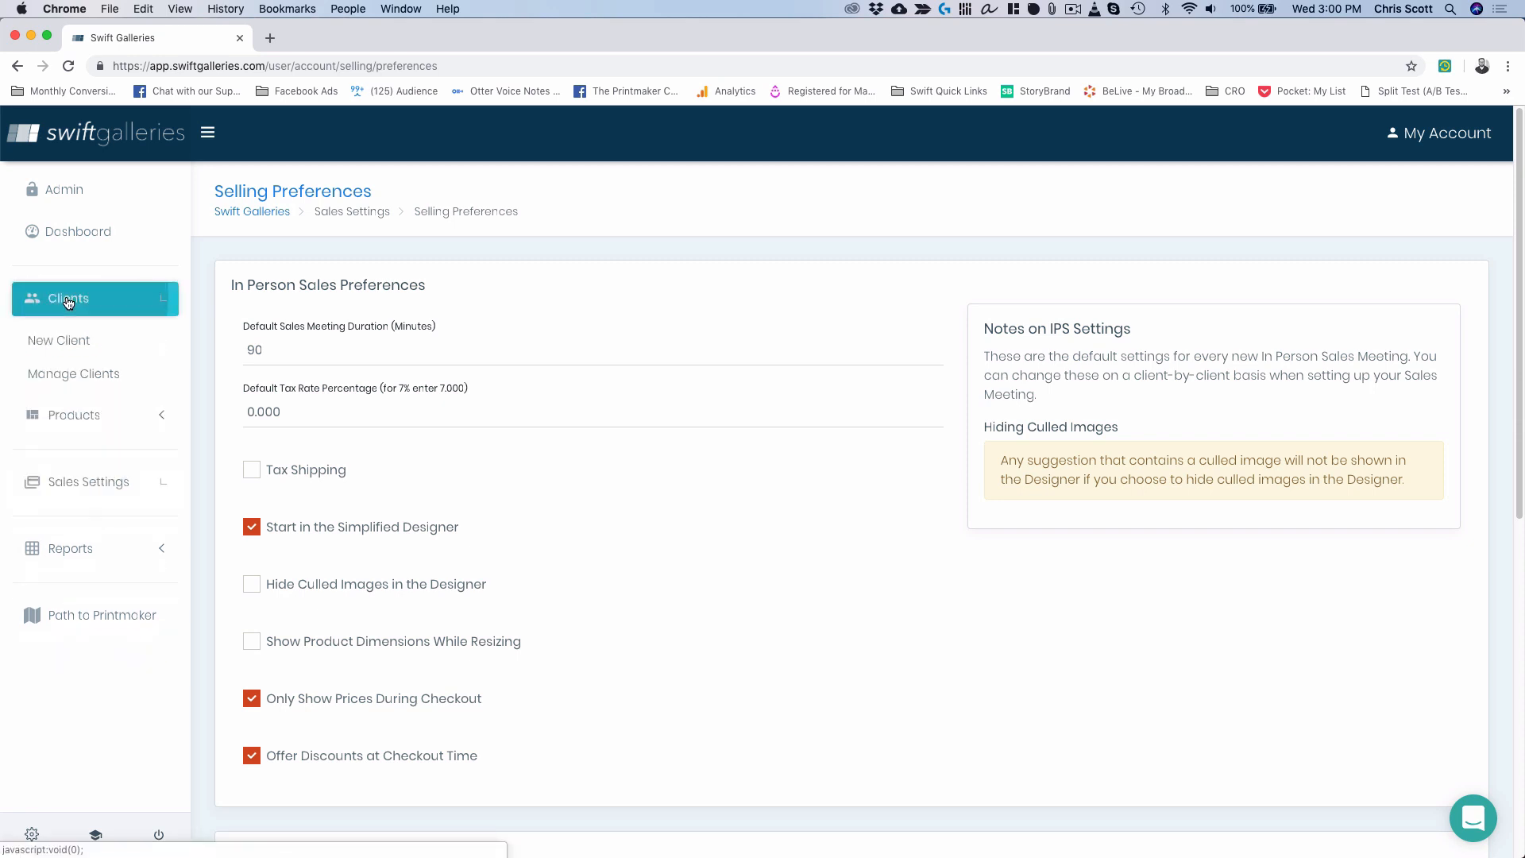
pyautogui.click(87, 375)
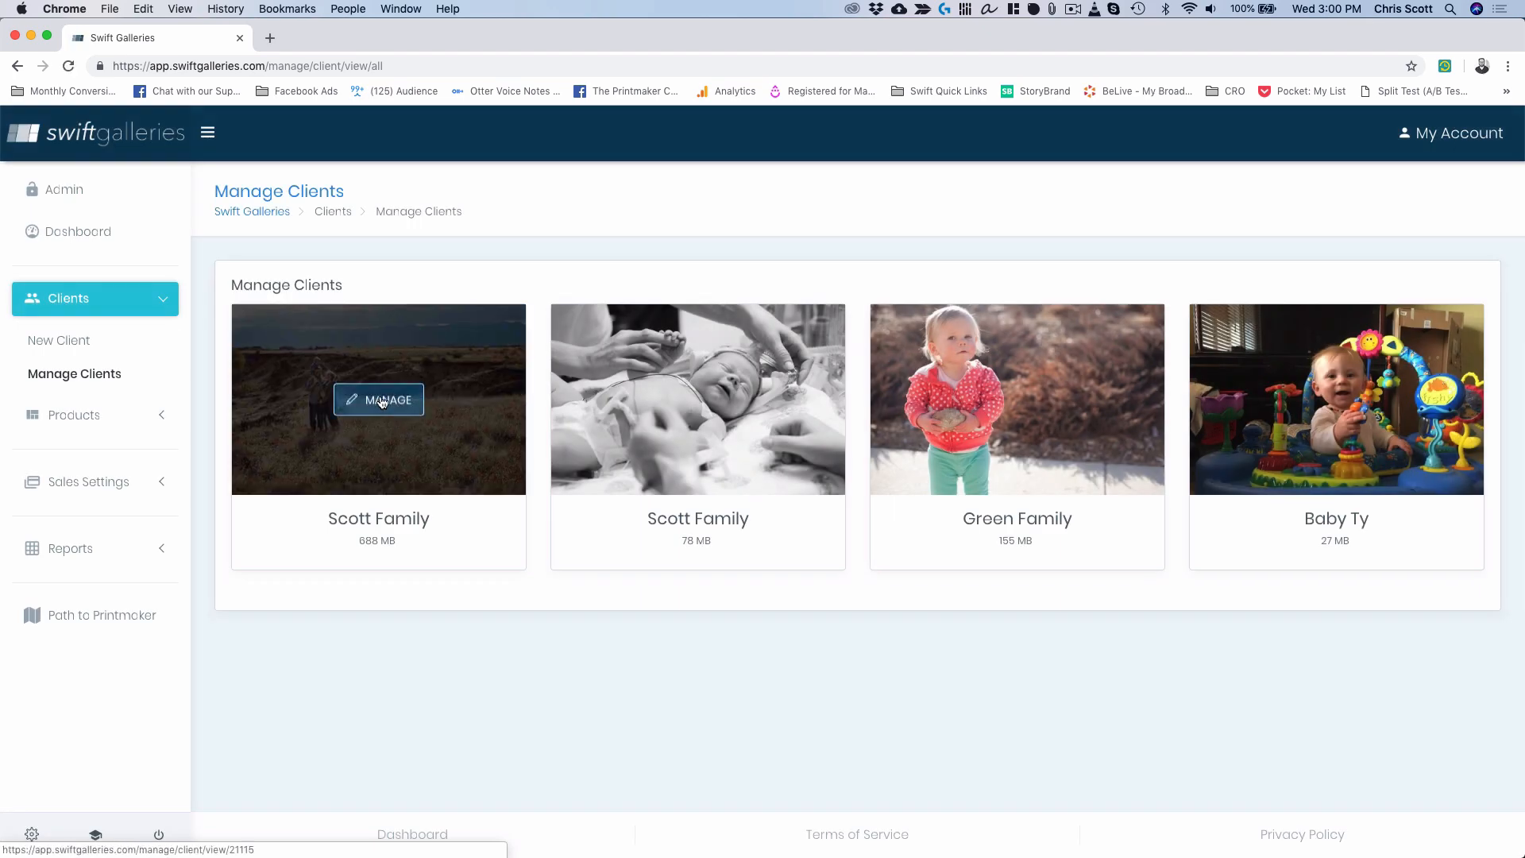
# Open the client with the 688 MB gallery and start a new in-person sales session.
pyautogui.click(382, 403)
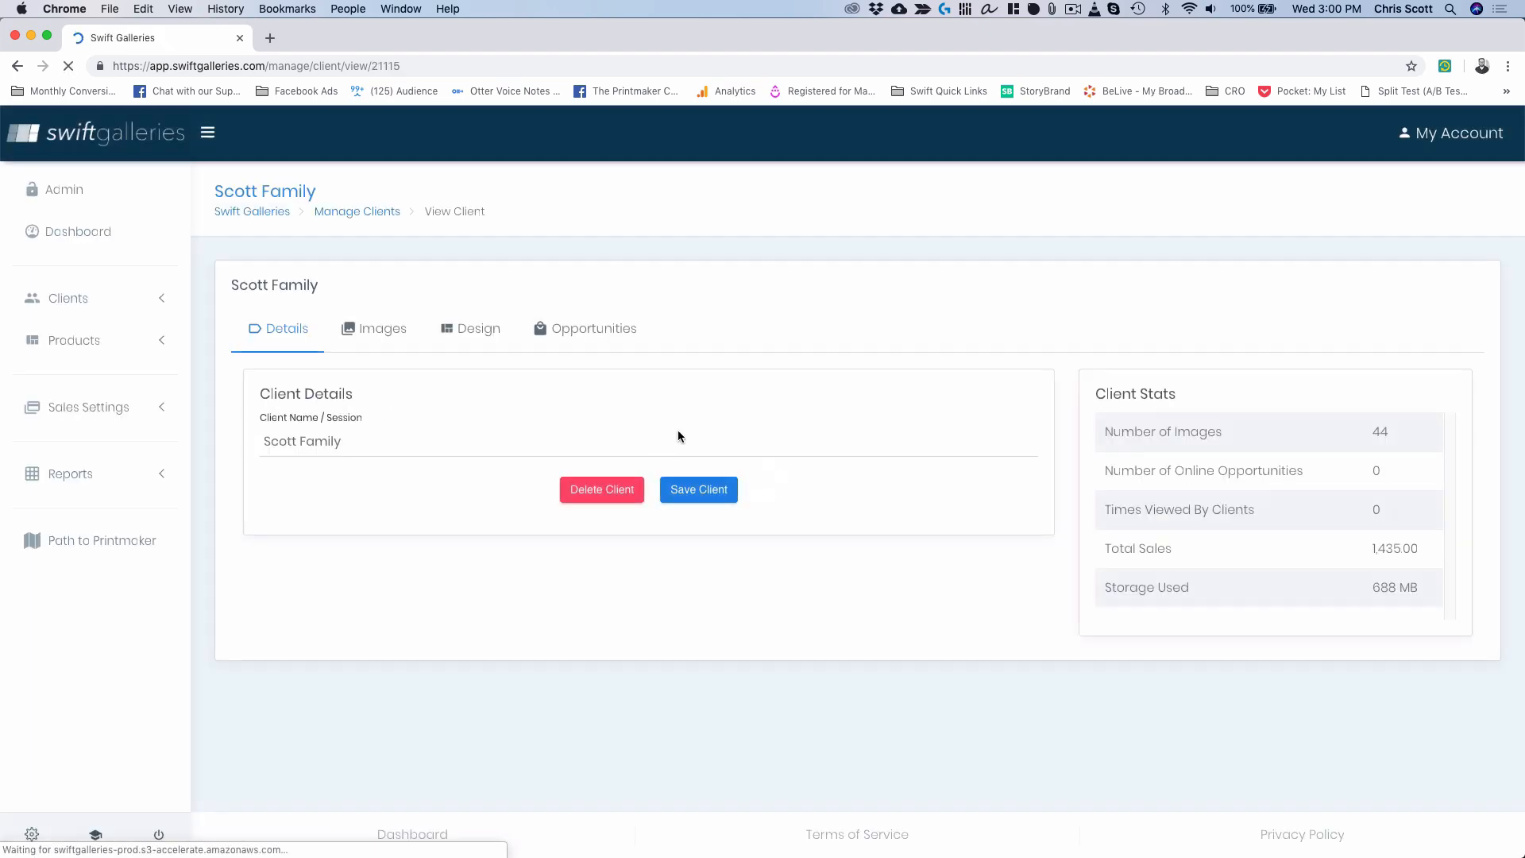
pyautogui.click(588, 332)
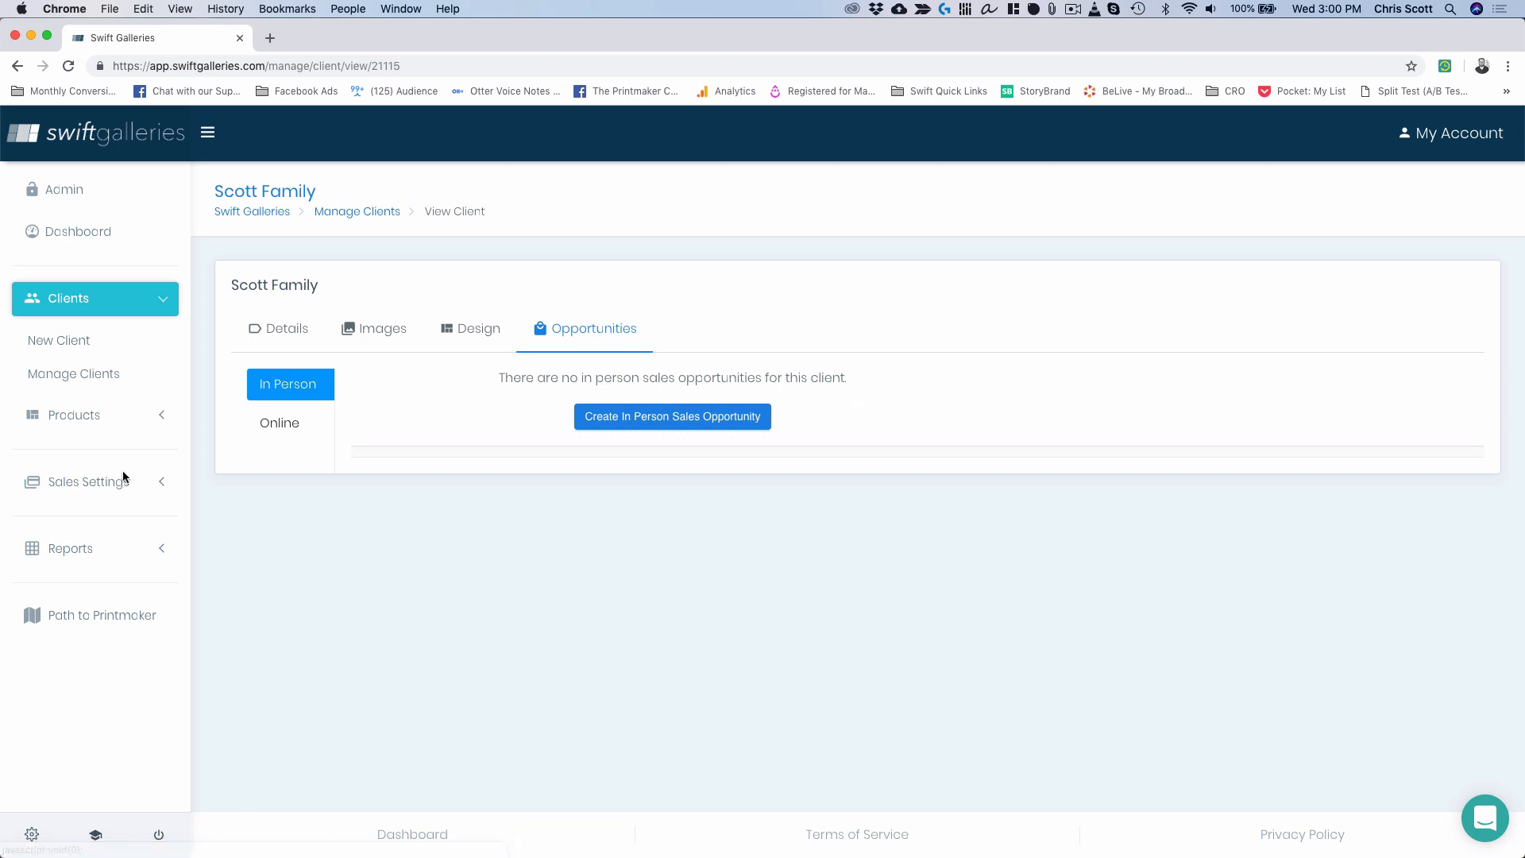
pyautogui.click(642, 415)
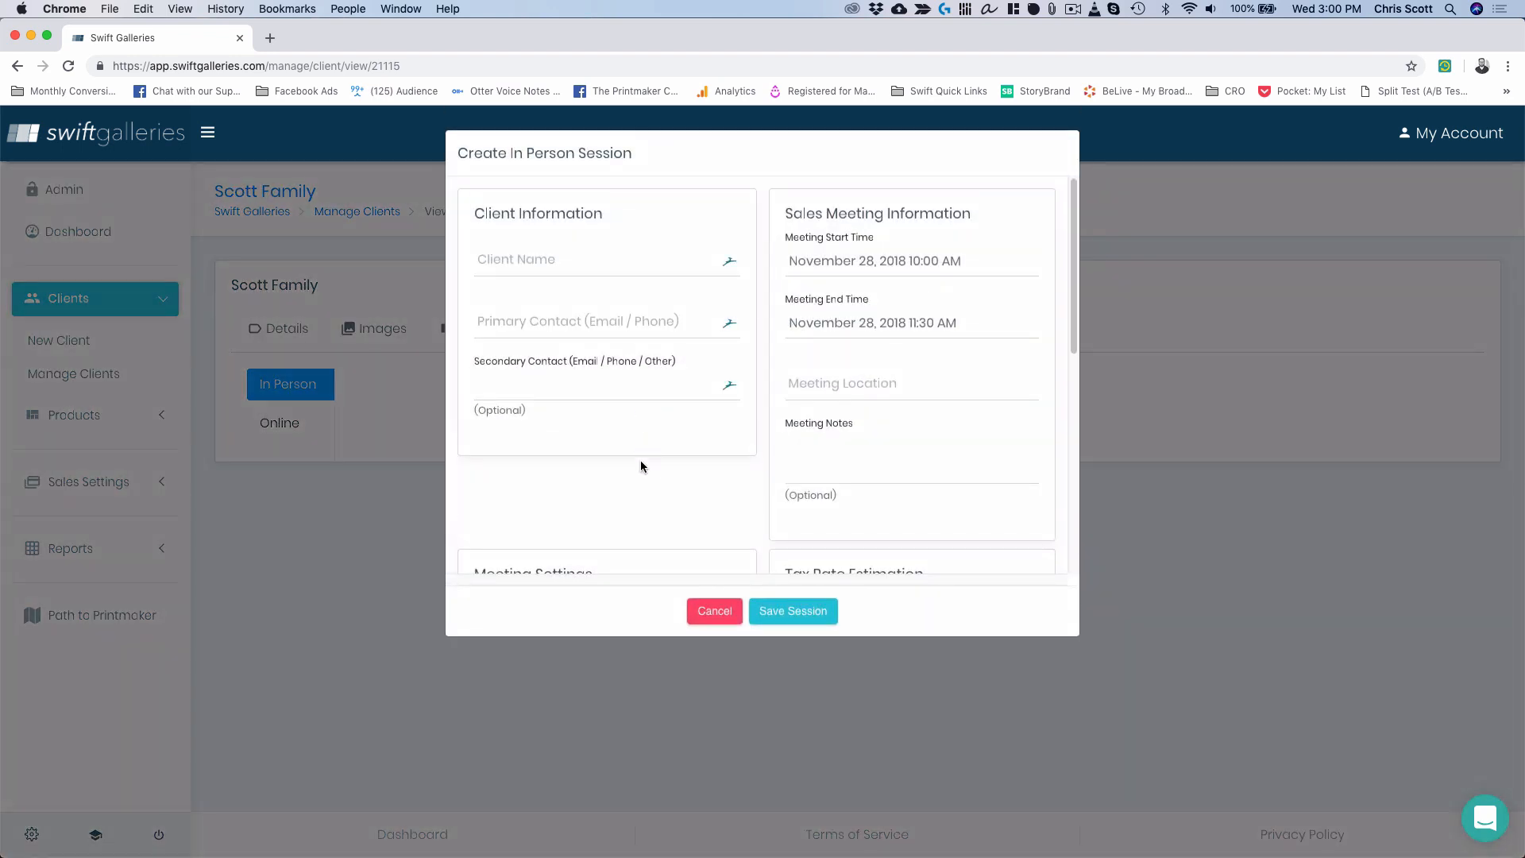
pyautogui.scroll(-5, 641, 457)
pyautogui.scroll(-1, 641, 465)
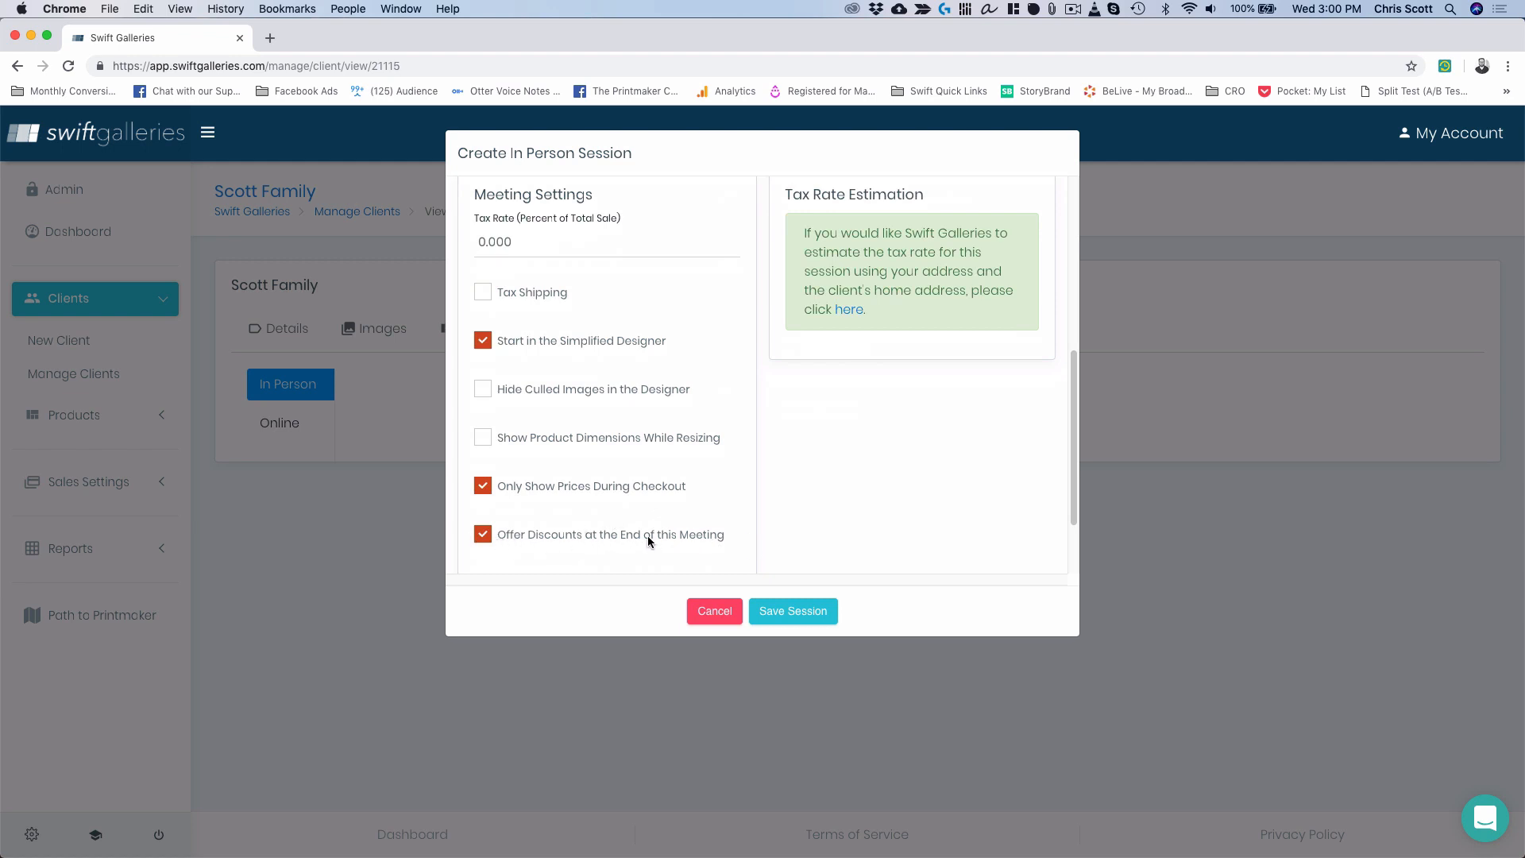
pyautogui.scroll(5, 646, 535)
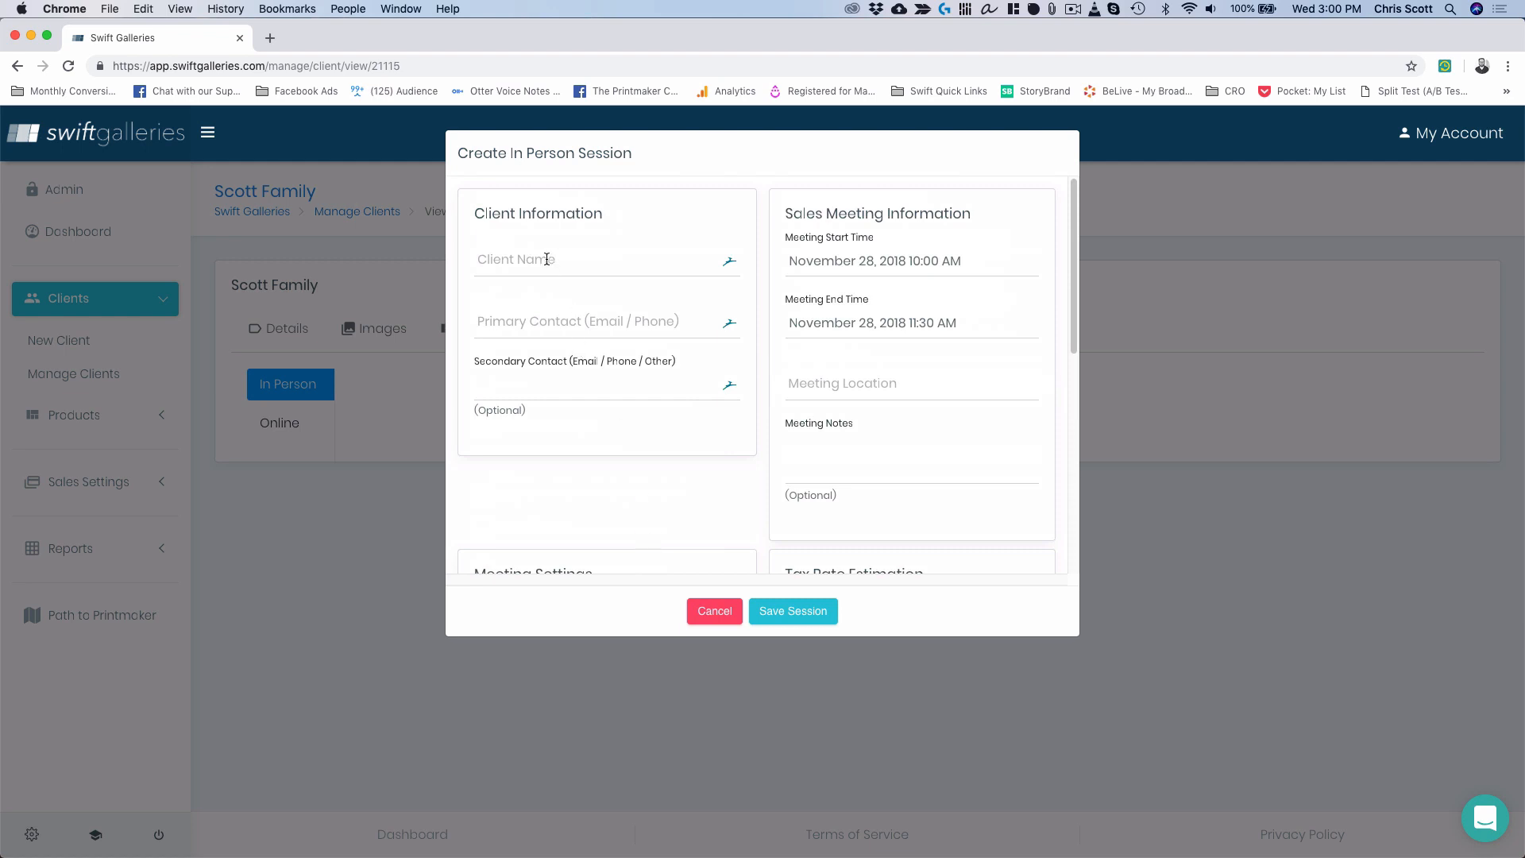
# Enter the client's name, the primary contact e-mail, and meeting location 'studio'.
pyautogui.click(546, 259)
pyautogui.write('Adrienn')
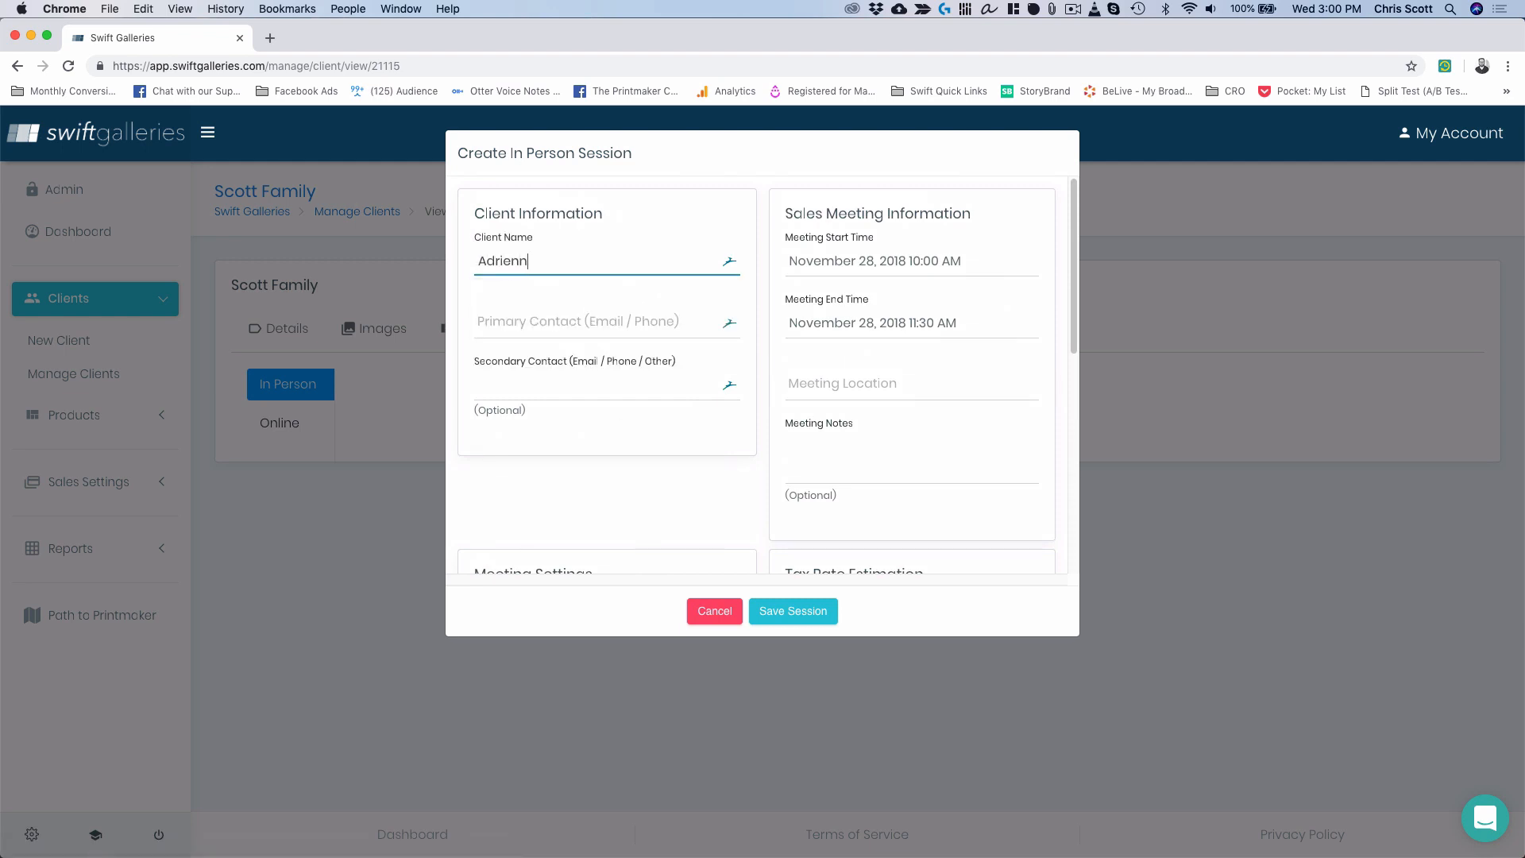
pyautogui.write('e')
pyautogui.press('Tab')
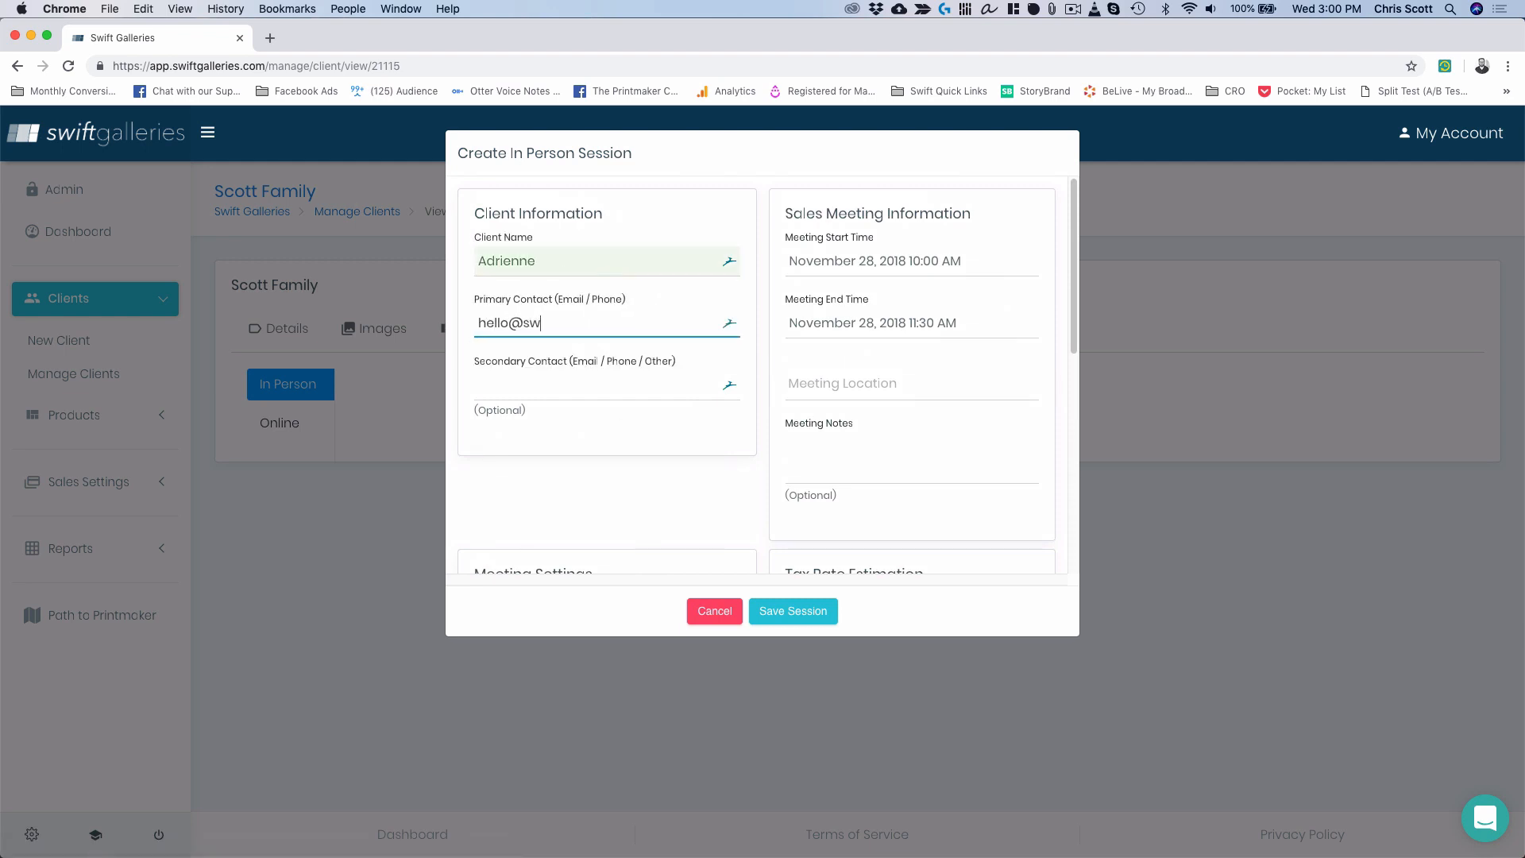
pyautogui.click(866, 381)
pyautogui.write('studio')
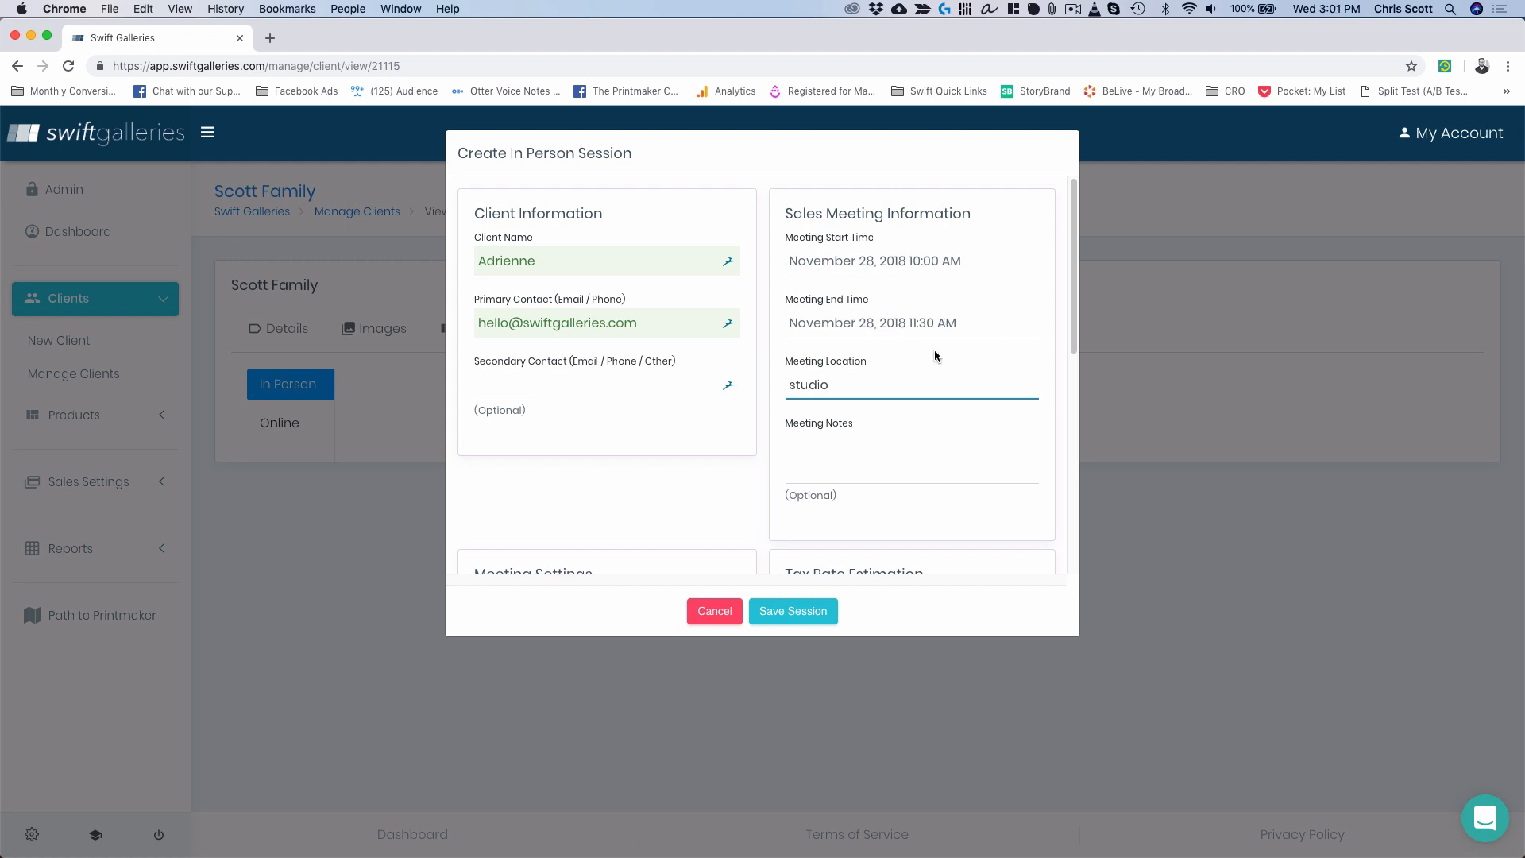
# Set the meeting end time to 11:00 AM in the date picker.
pyautogui.click(958, 321)
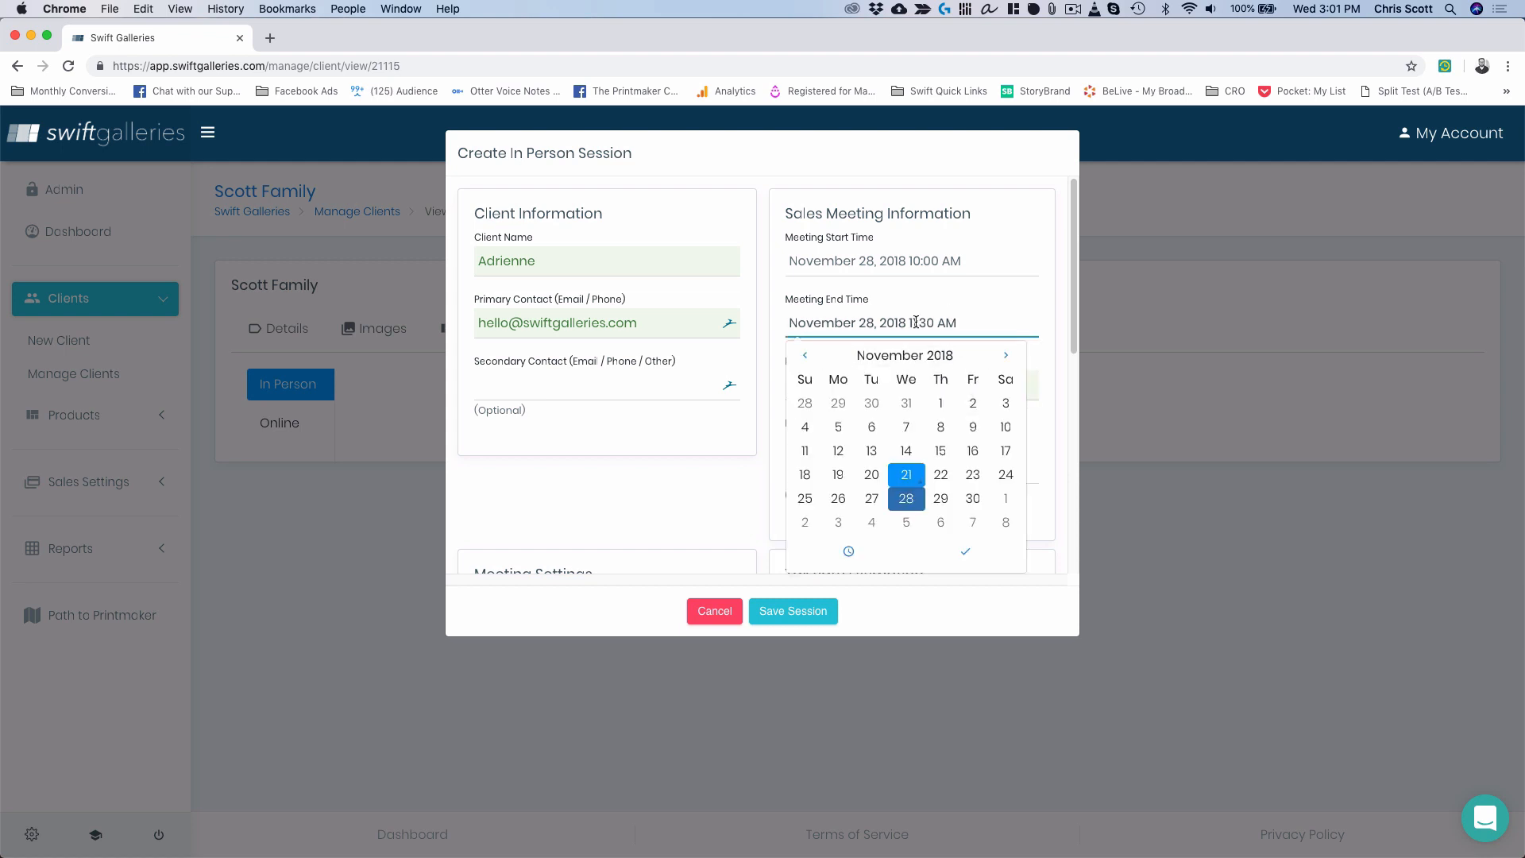
pyautogui.click(848, 551)
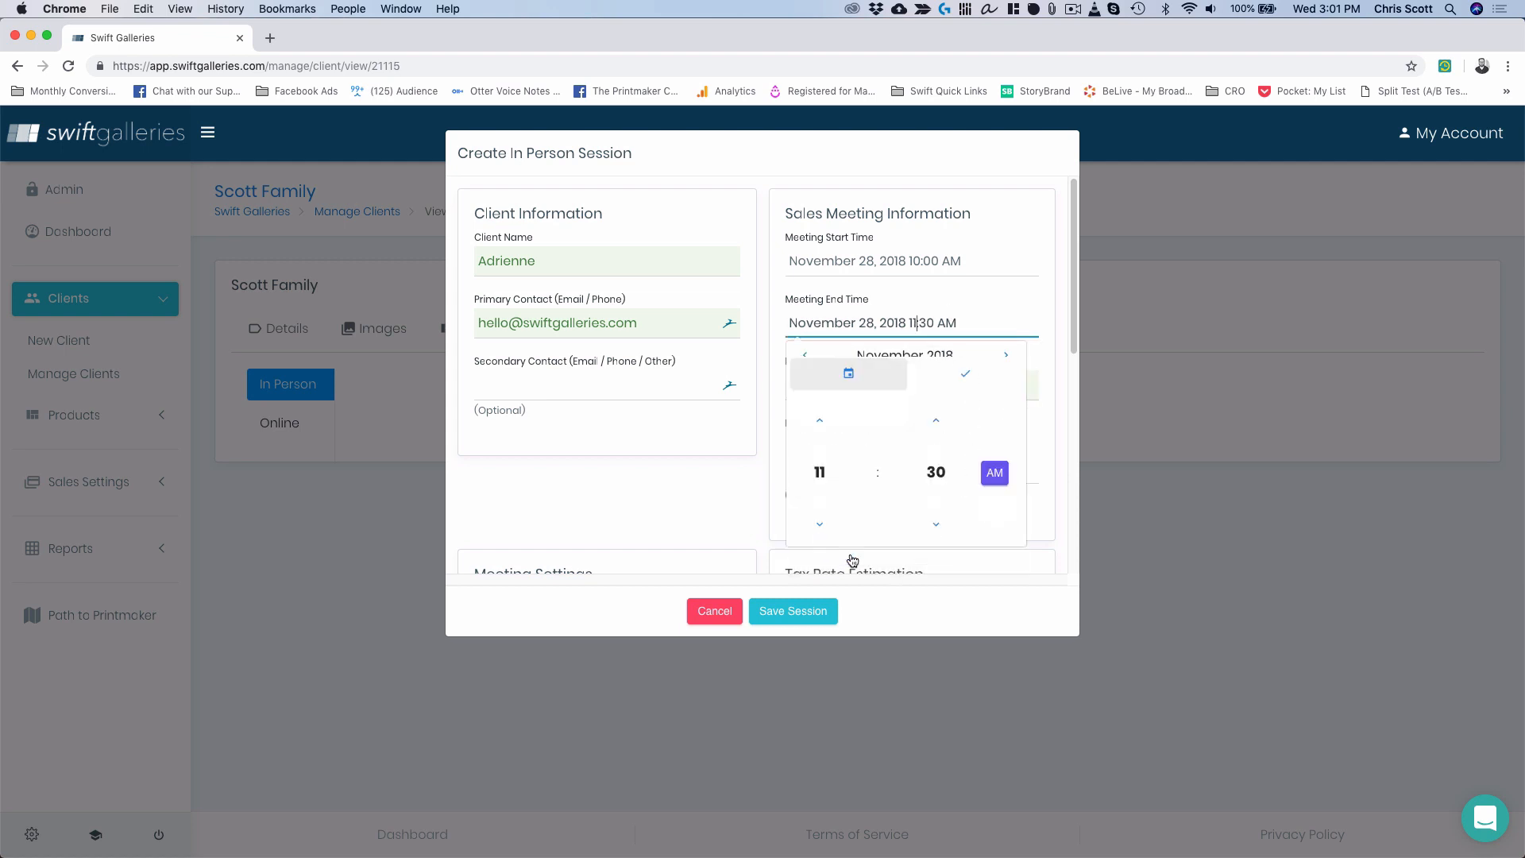
pyautogui.click(820, 511)
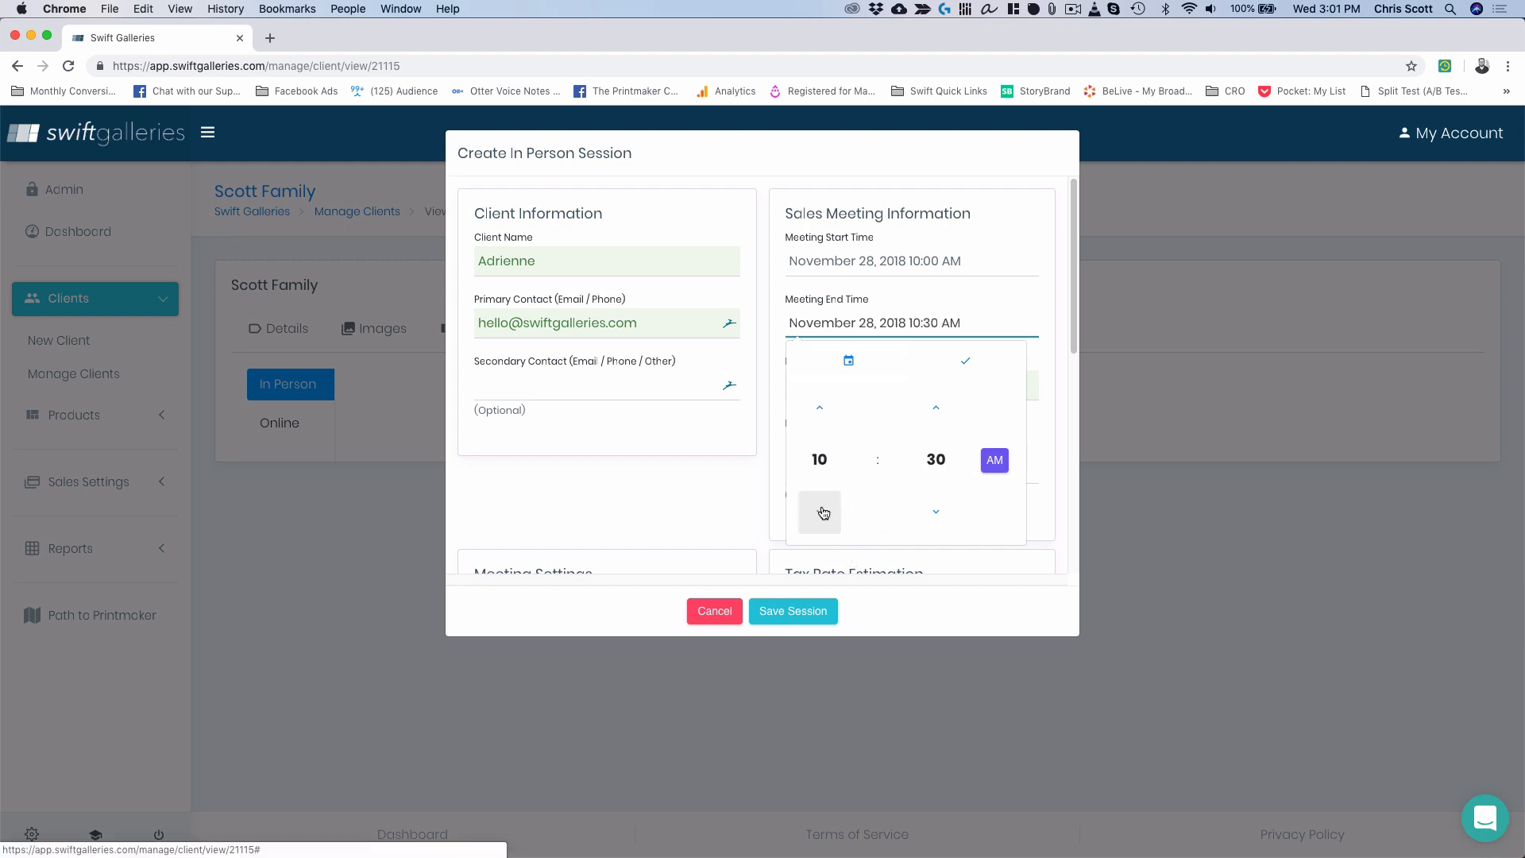
pyautogui.click(820, 411)
pyautogui.click(935, 517)
pyautogui.click(934, 517)
pyautogui.click(934, 517)
pyautogui.click(934, 517)
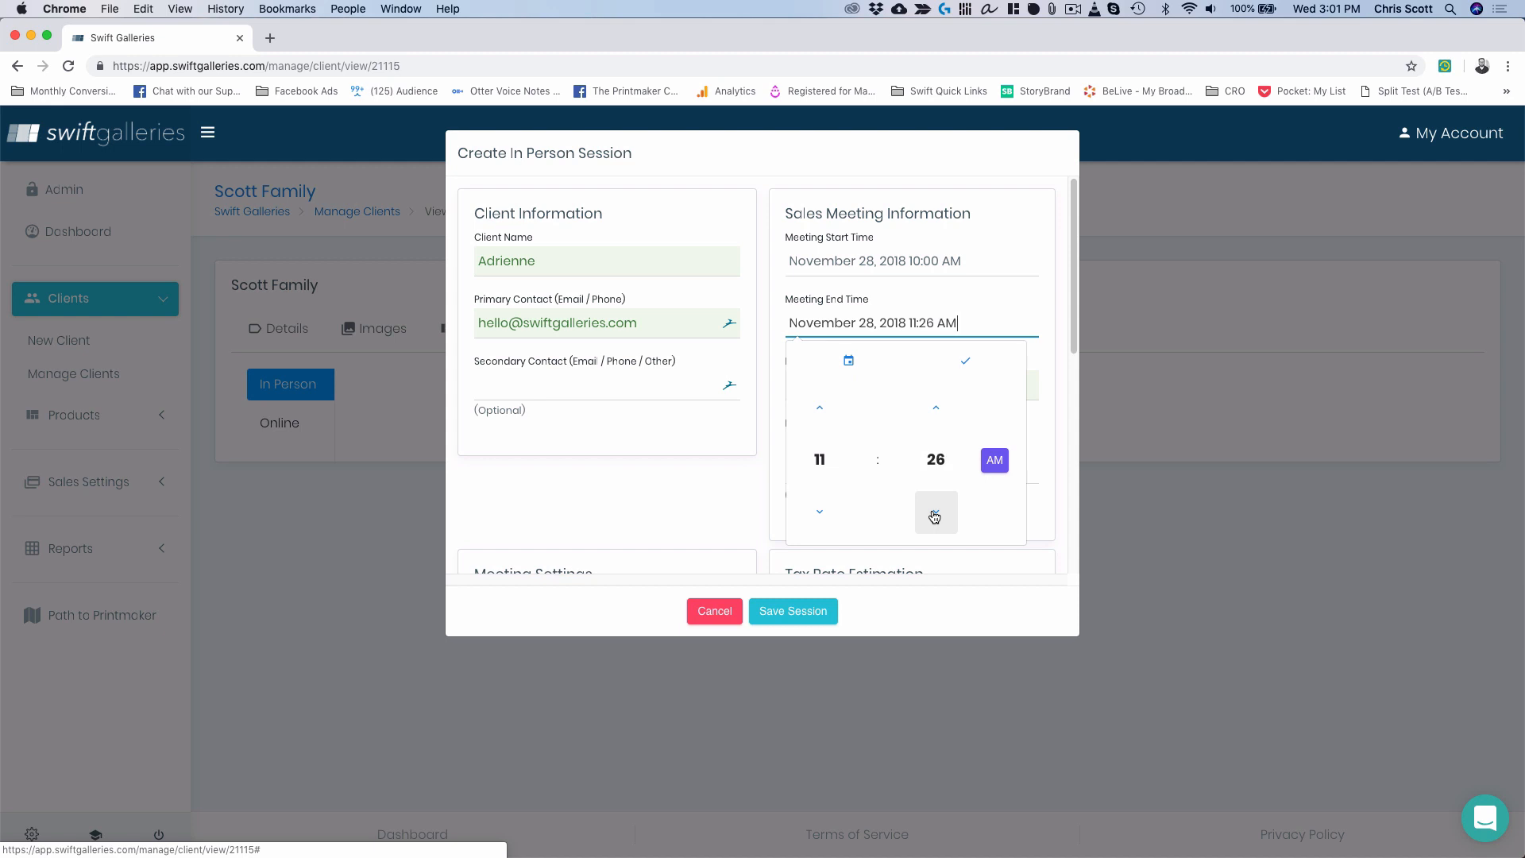
pyautogui.click(934, 517)
pyautogui.click(934, 517)
pyautogui.click(934, 517)
pyautogui.click(934, 517)
pyautogui.click(934, 517)
pyautogui.click(934, 517)
pyautogui.click(934, 517)
pyautogui.click(934, 517)
pyautogui.click(935, 517)
pyautogui.click(934, 517)
pyautogui.click(934, 517)
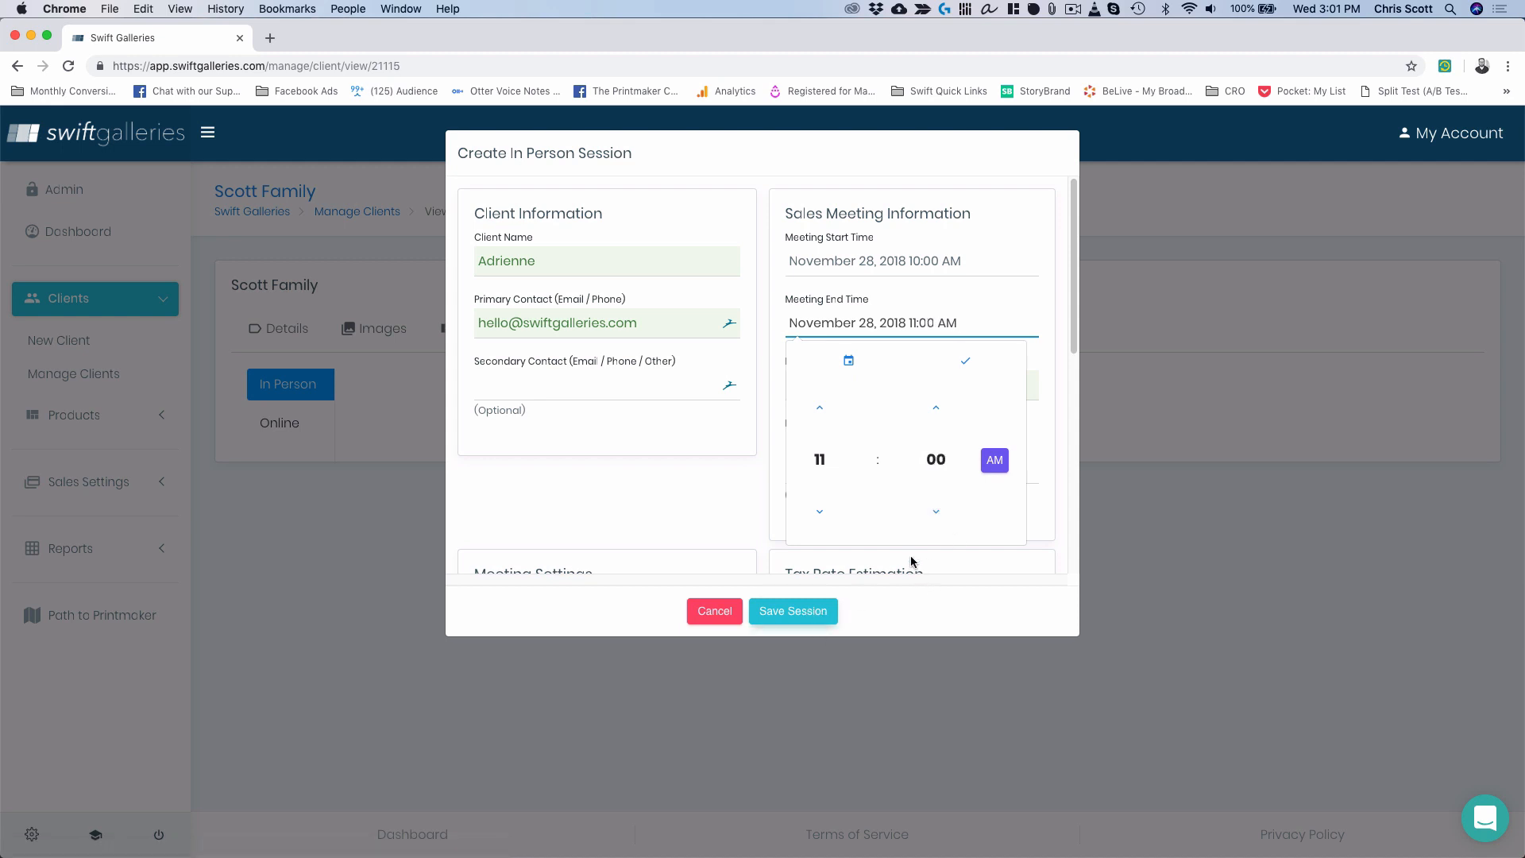
pyautogui.click(968, 364)
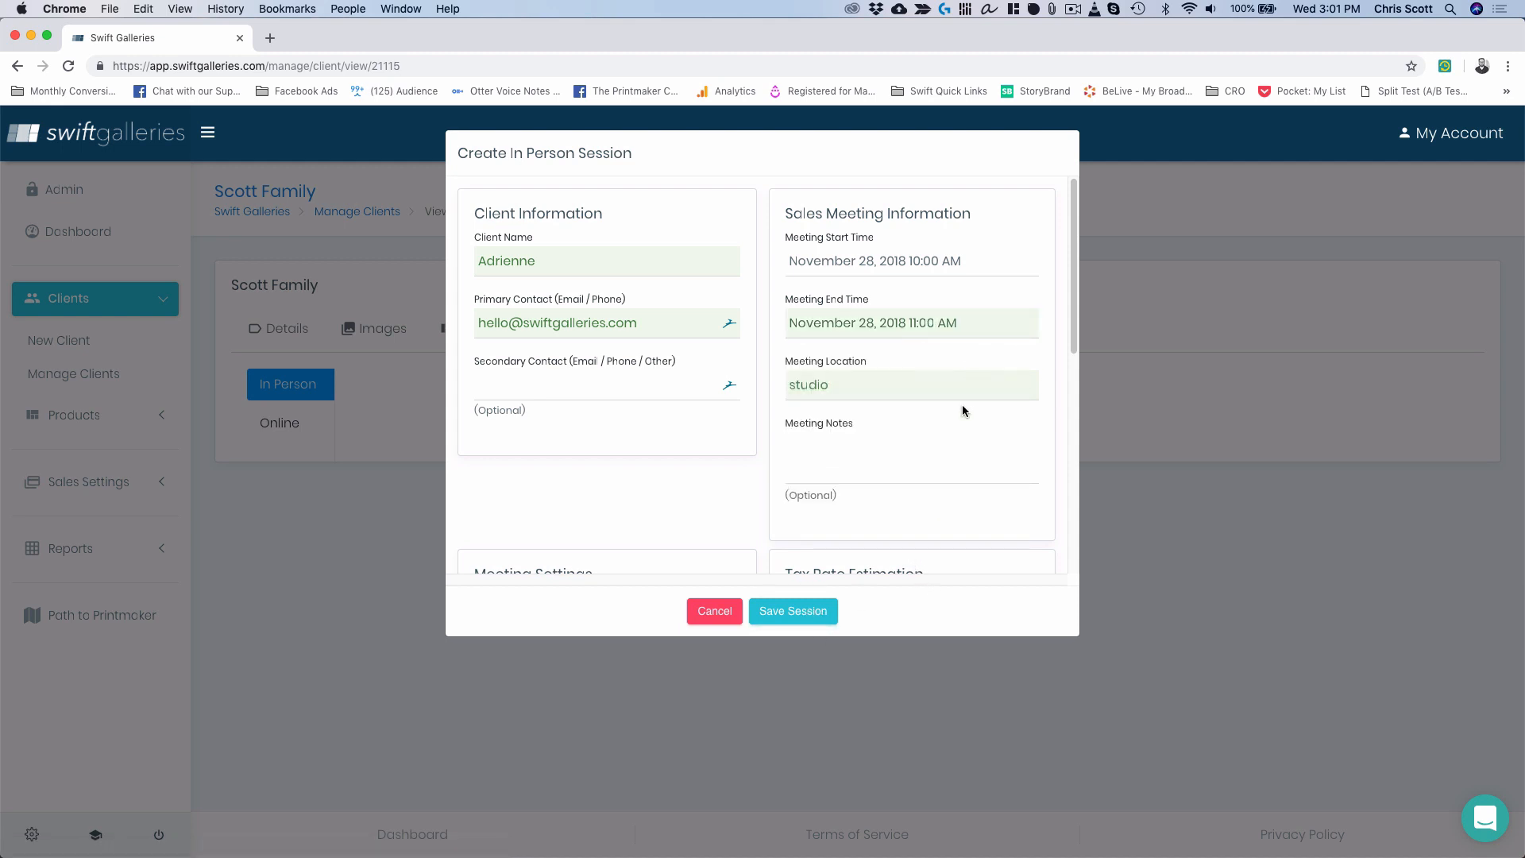
# Save the new Nov 28 in-person session at the studio.
pyautogui.scroll(-5, 860, 494)
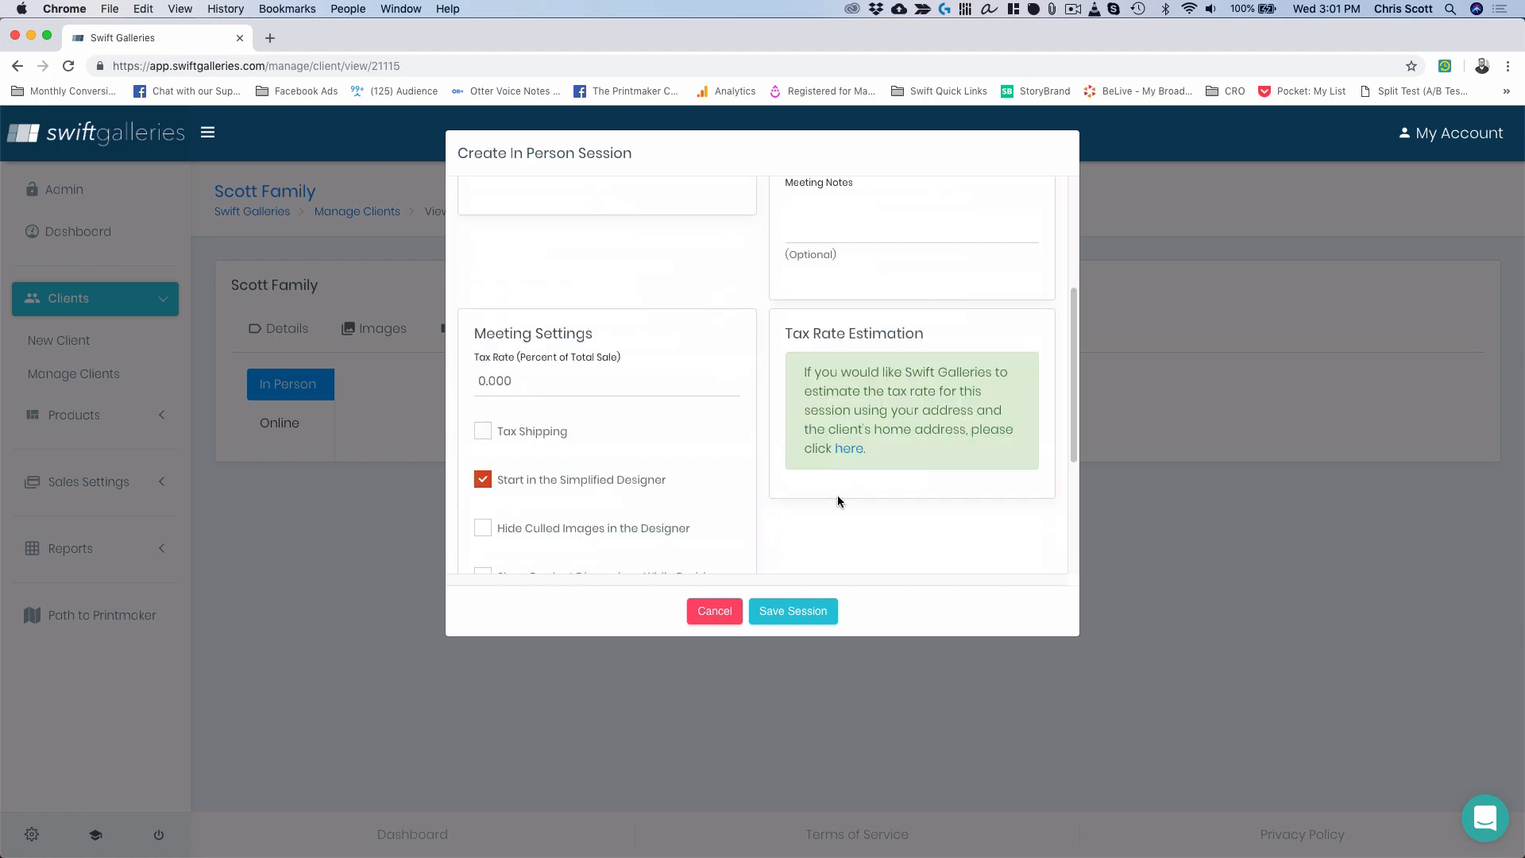
pyautogui.scroll(-5, 837, 494)
pyautogui.scroll(10, 829, 499)
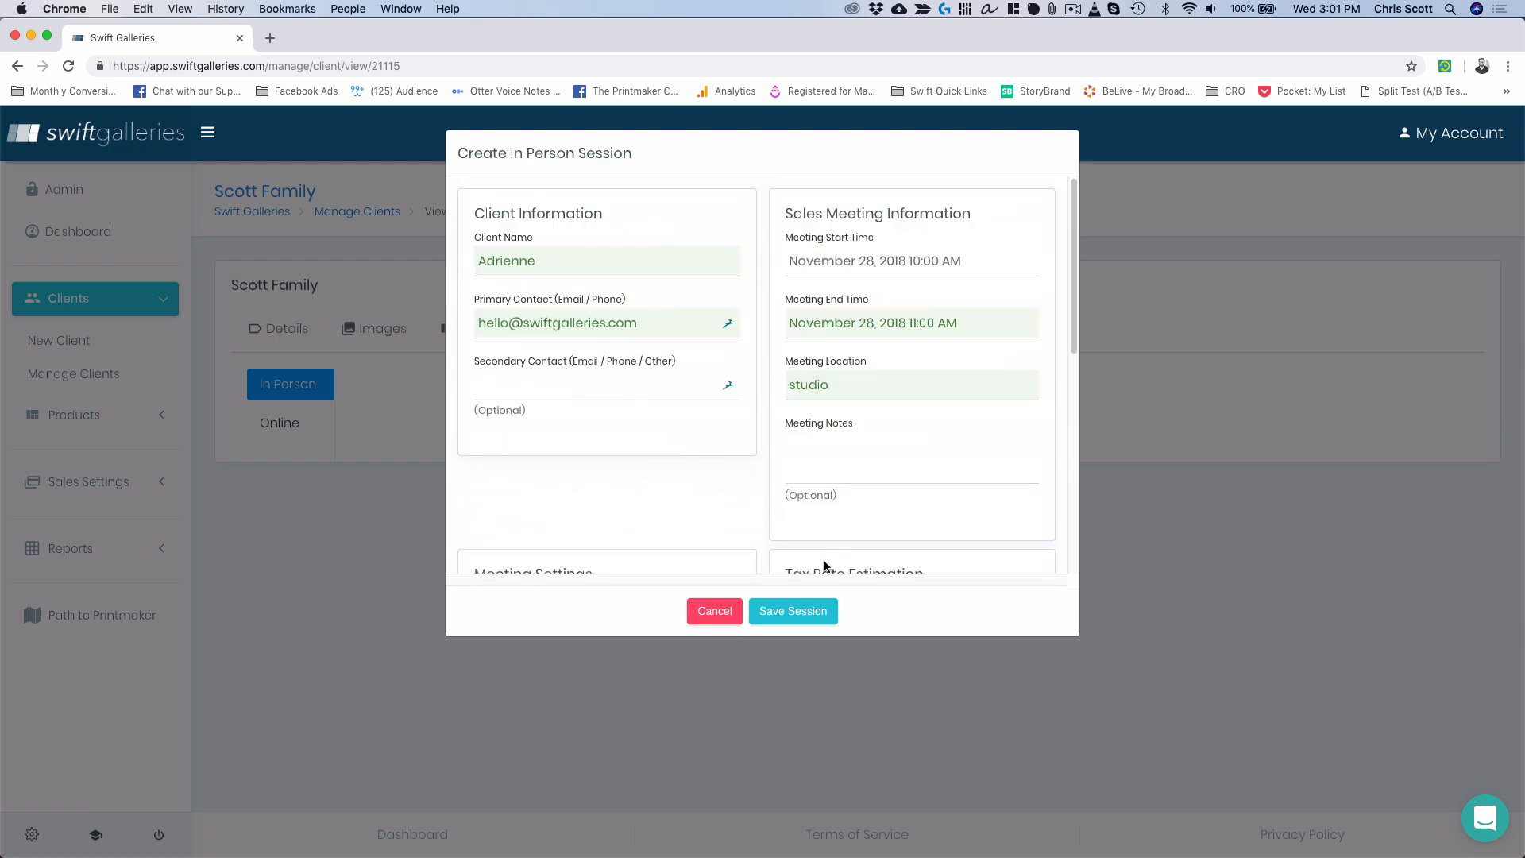
pyautogui.click(800, 613)
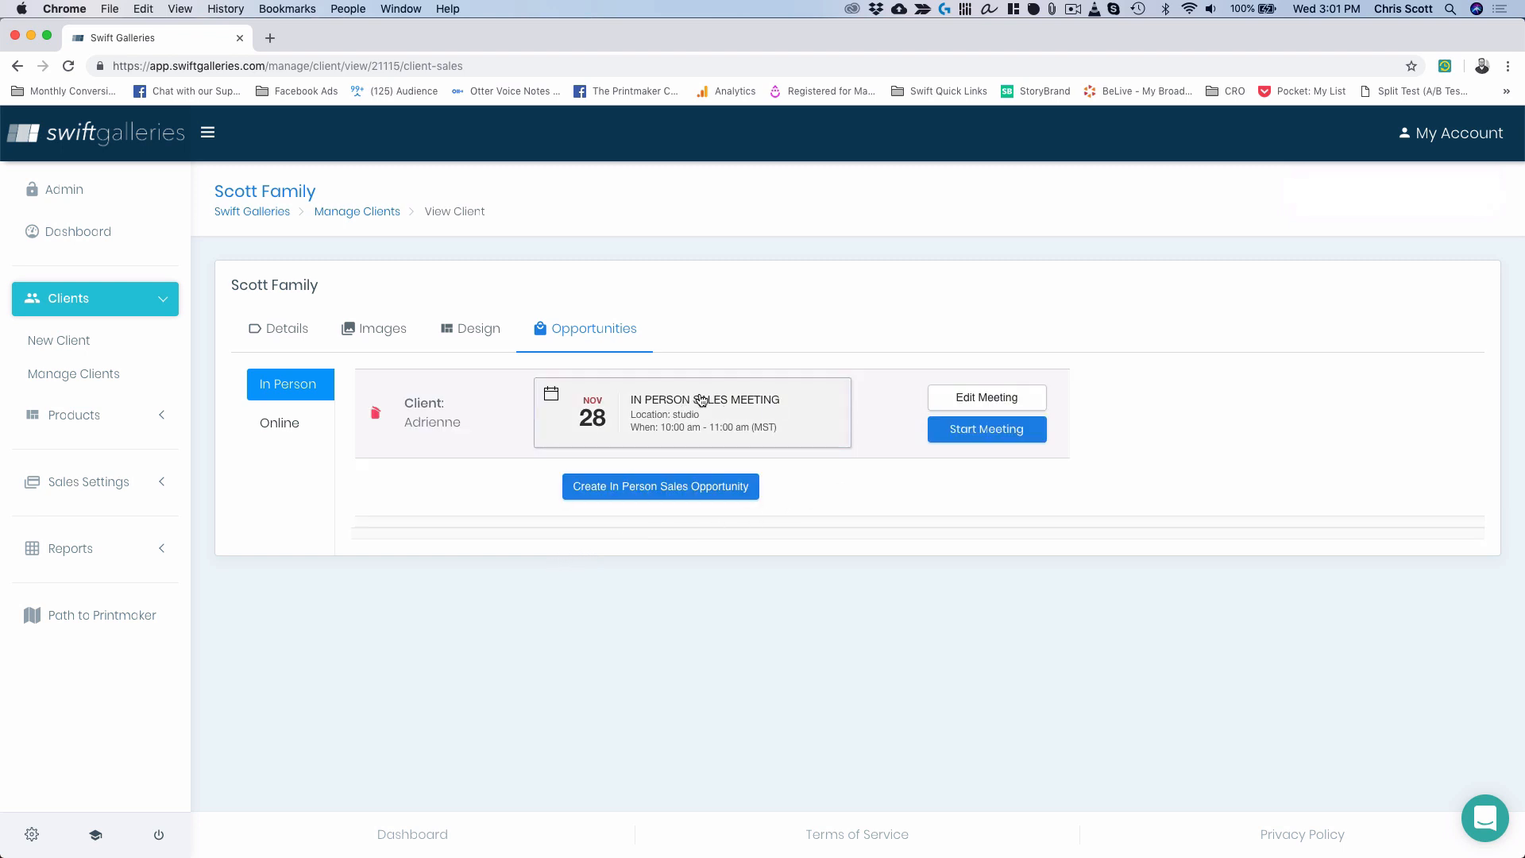
pyautogui.click(650, 411)
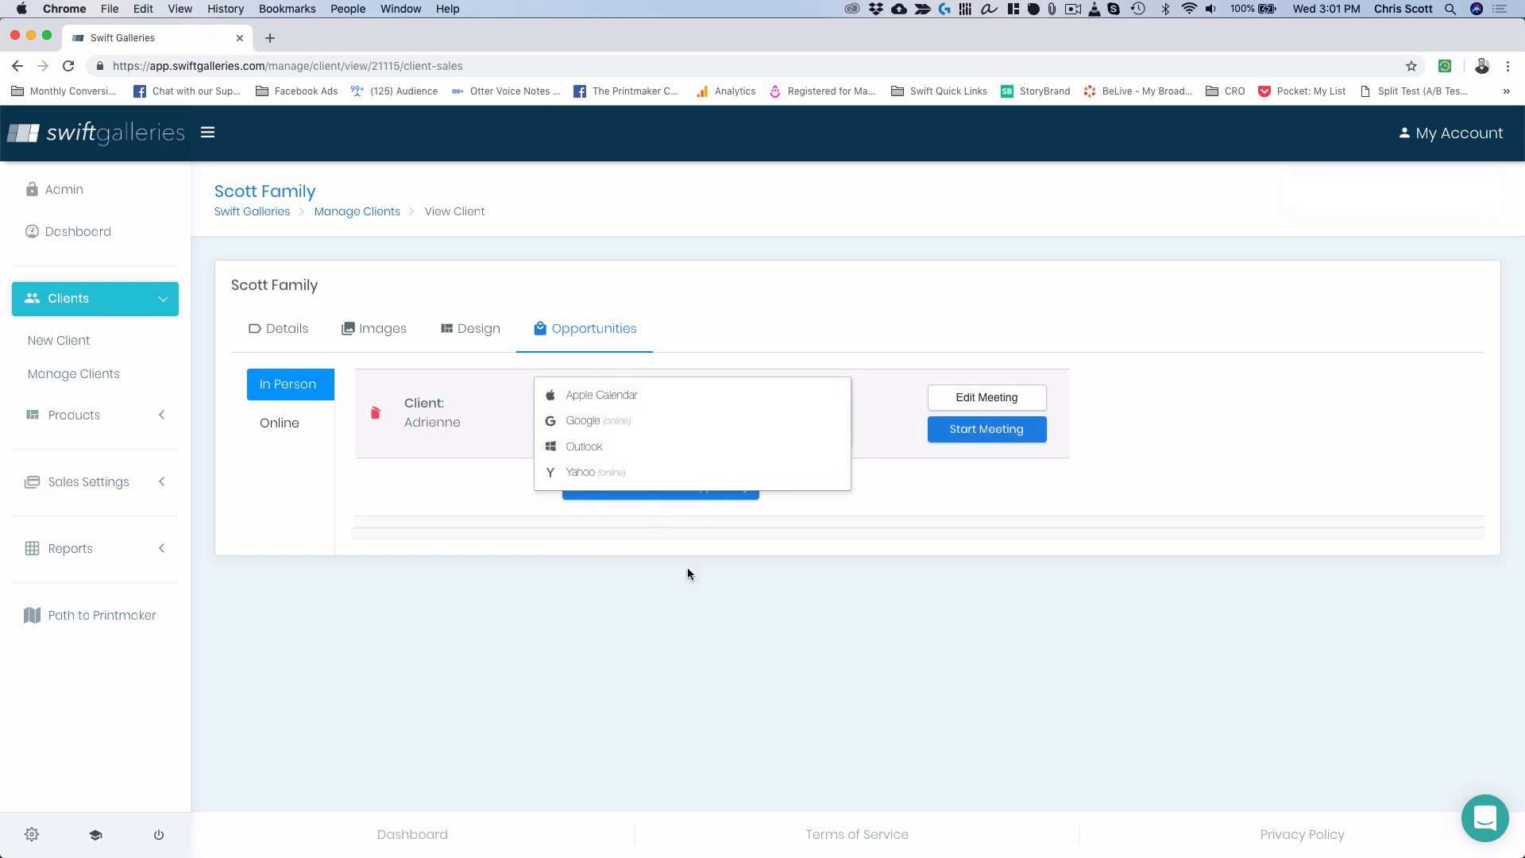
pyautogui.click(457, 461)
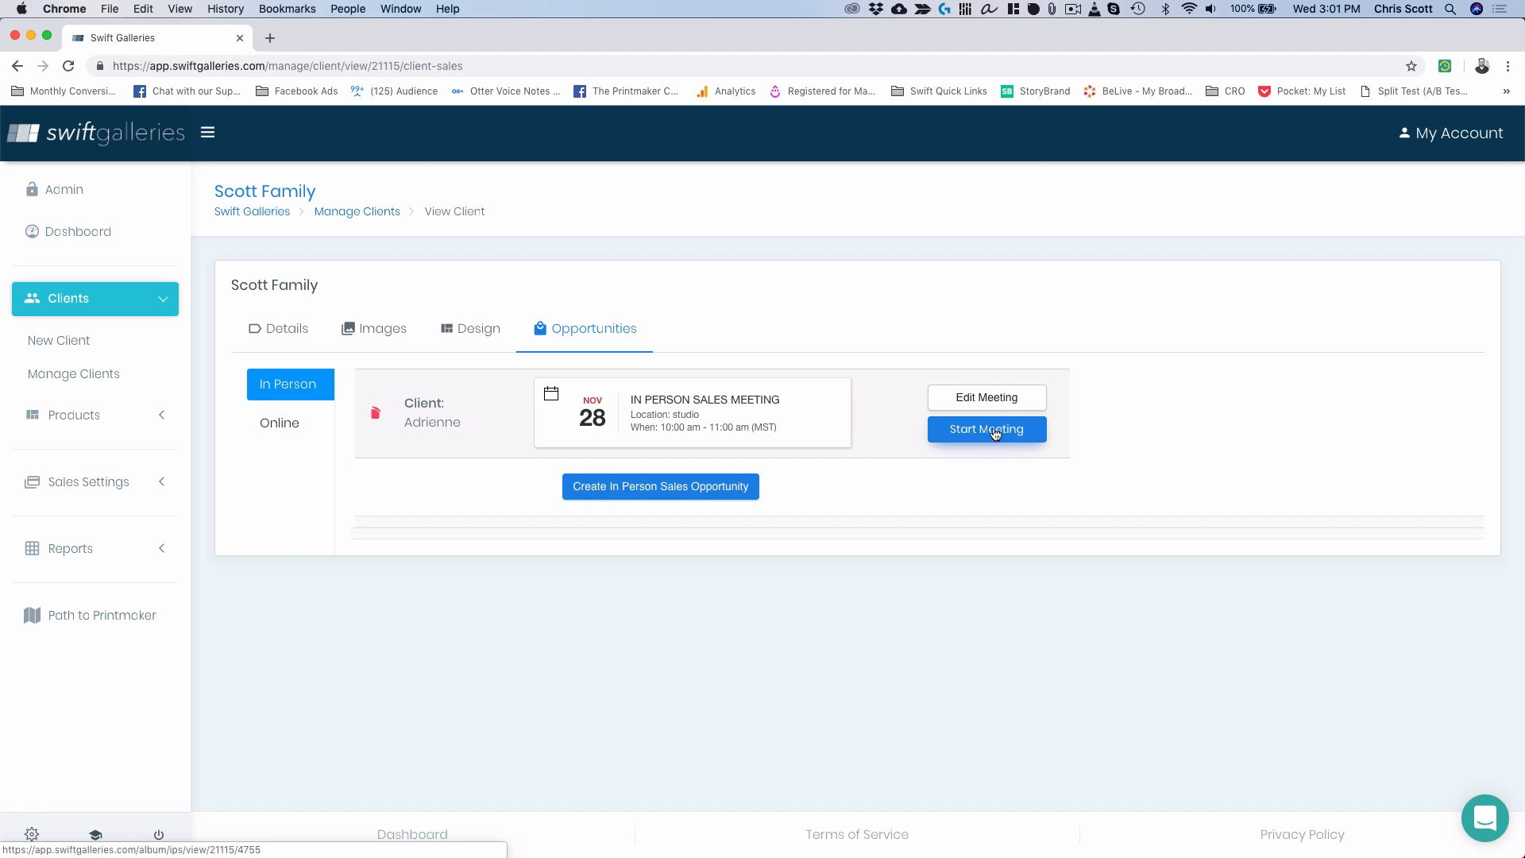
pyautogui.click(711, 423)
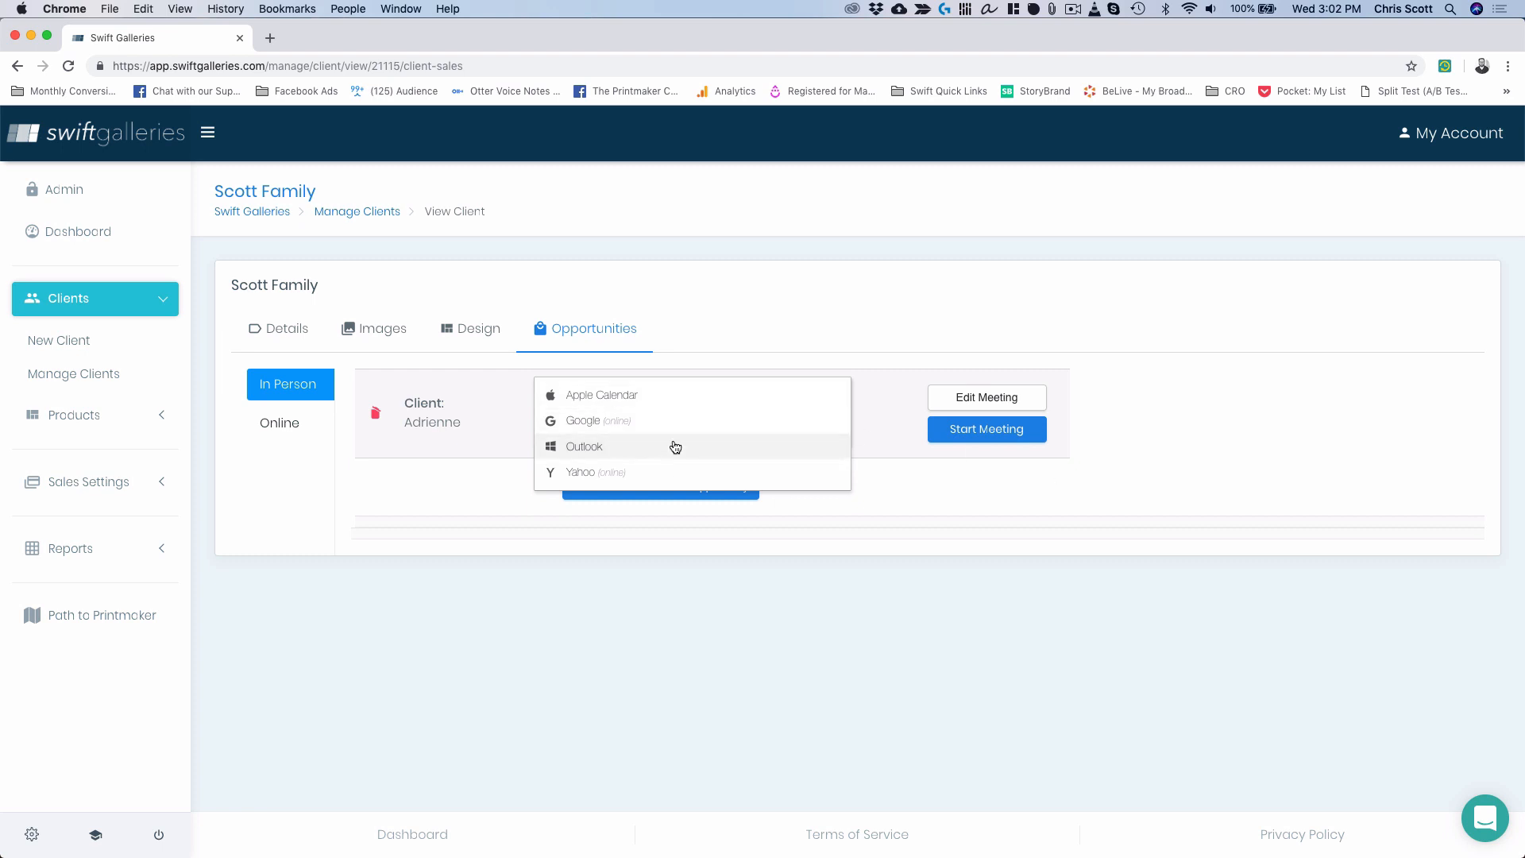
pyautogui.click(989, 473)
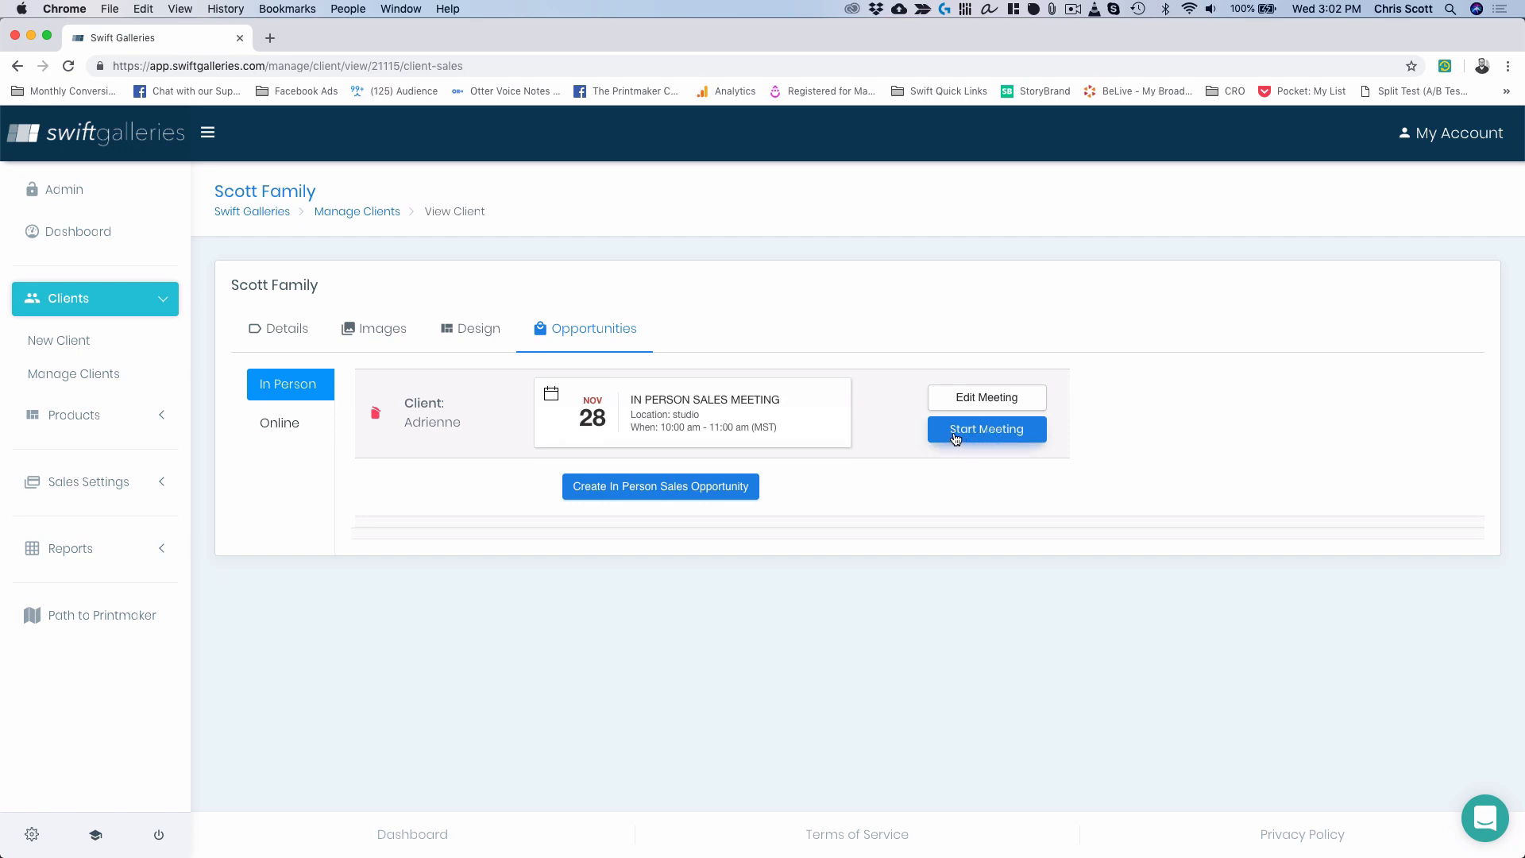
# Start the meeting, view the slideshow full screen, then open Choose Images.
pyautogui.click(974, 431)
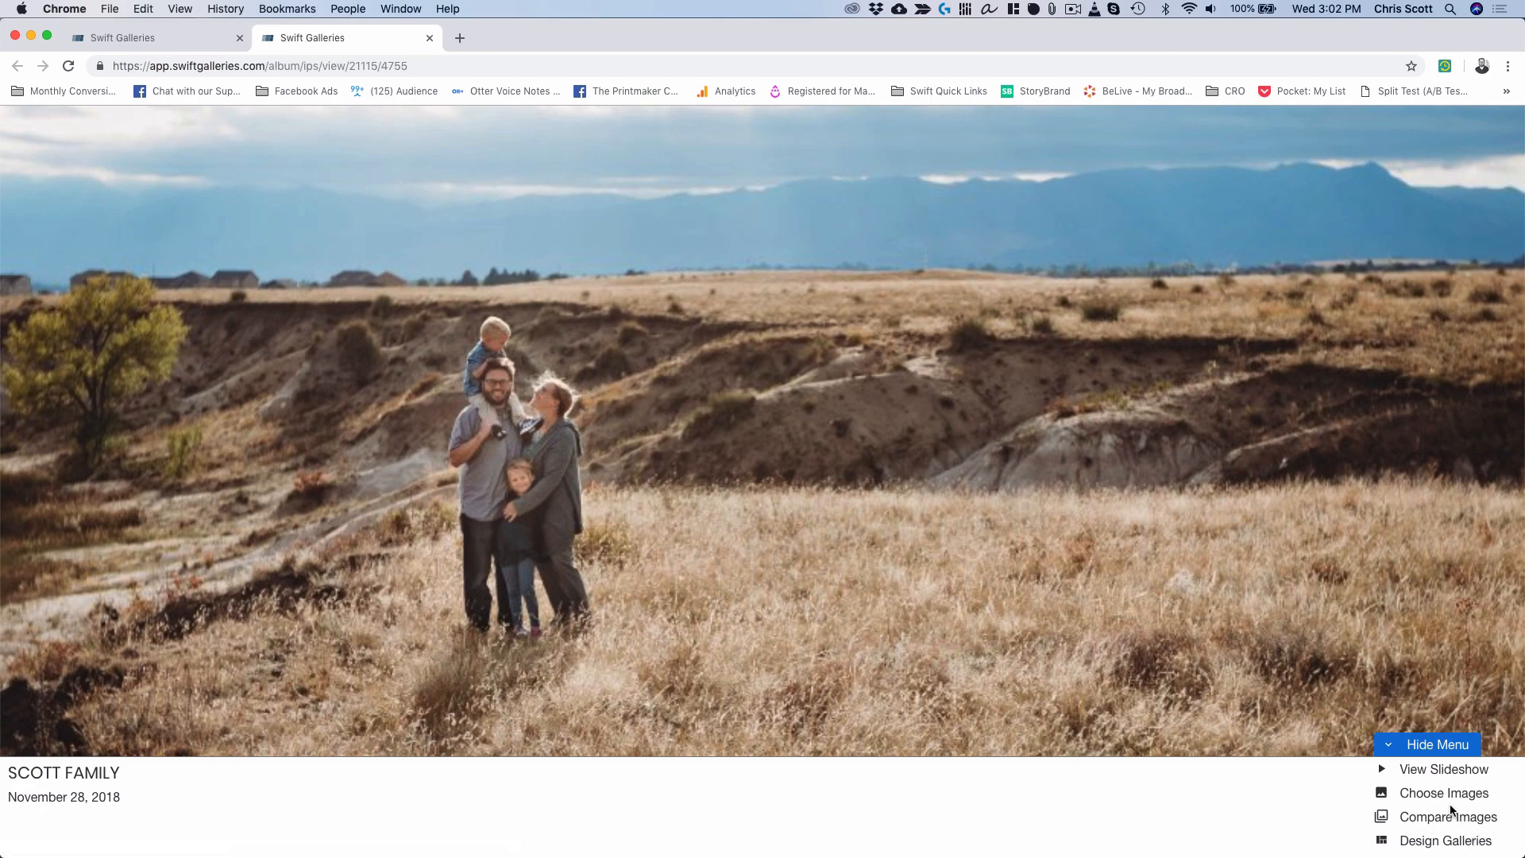
pyautogui.click(1433, 771)
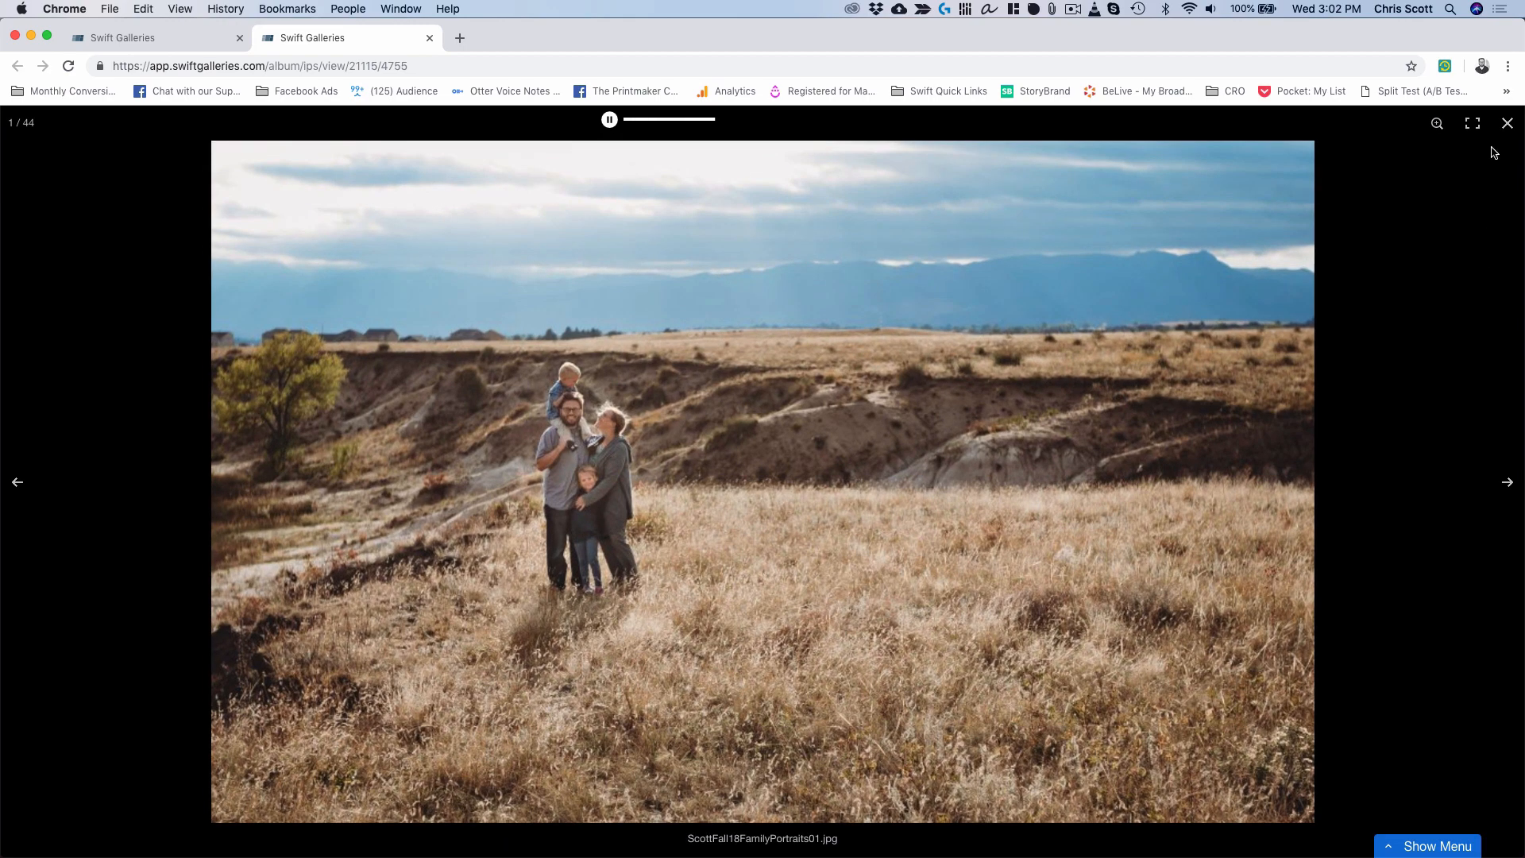
pyautogui.click(1467, 123)
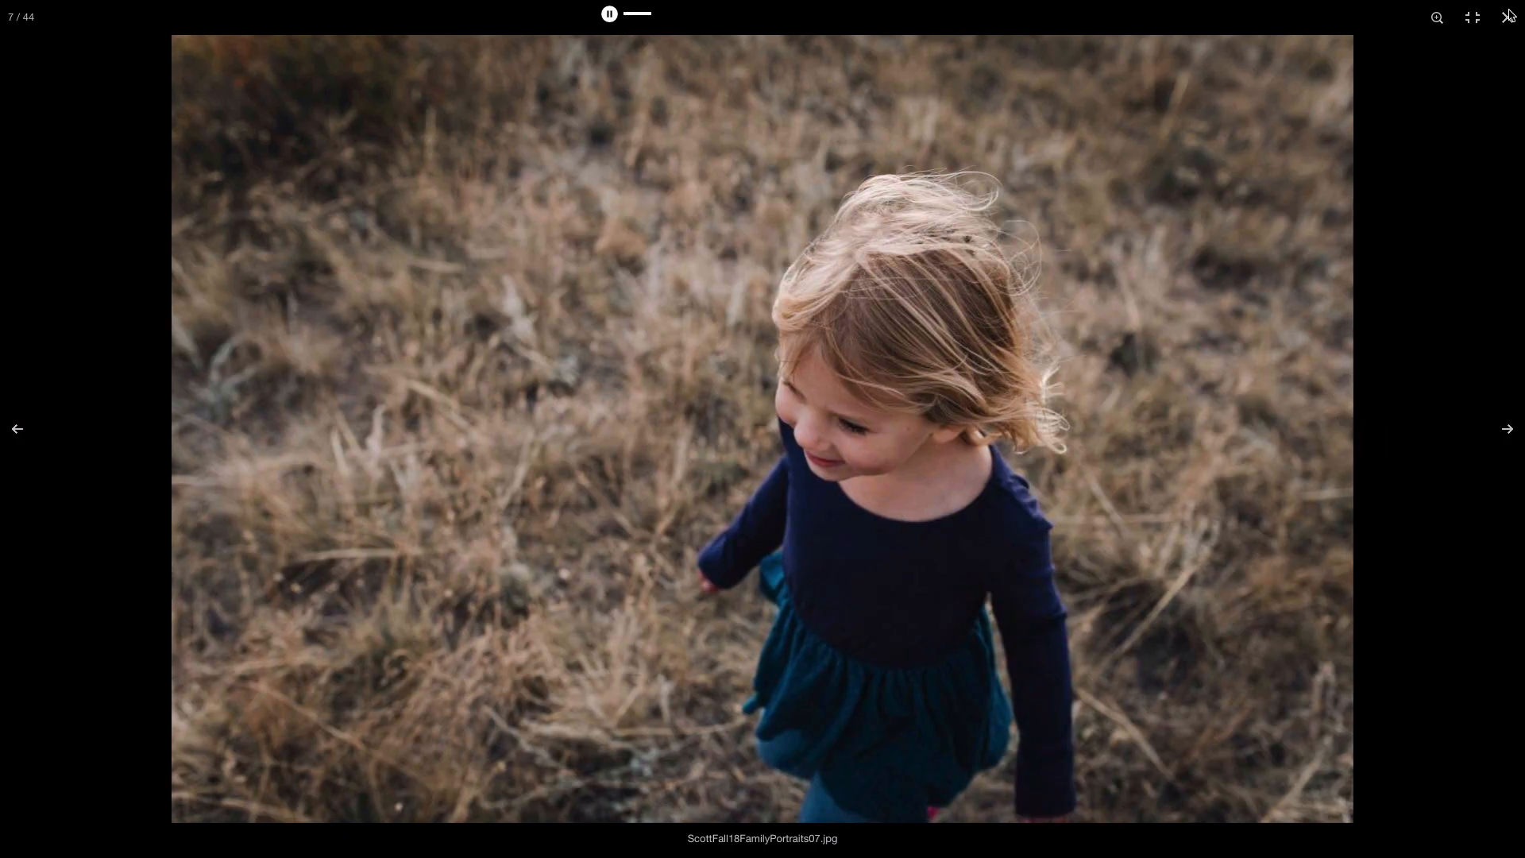
pyautogui.click(1508, 17)
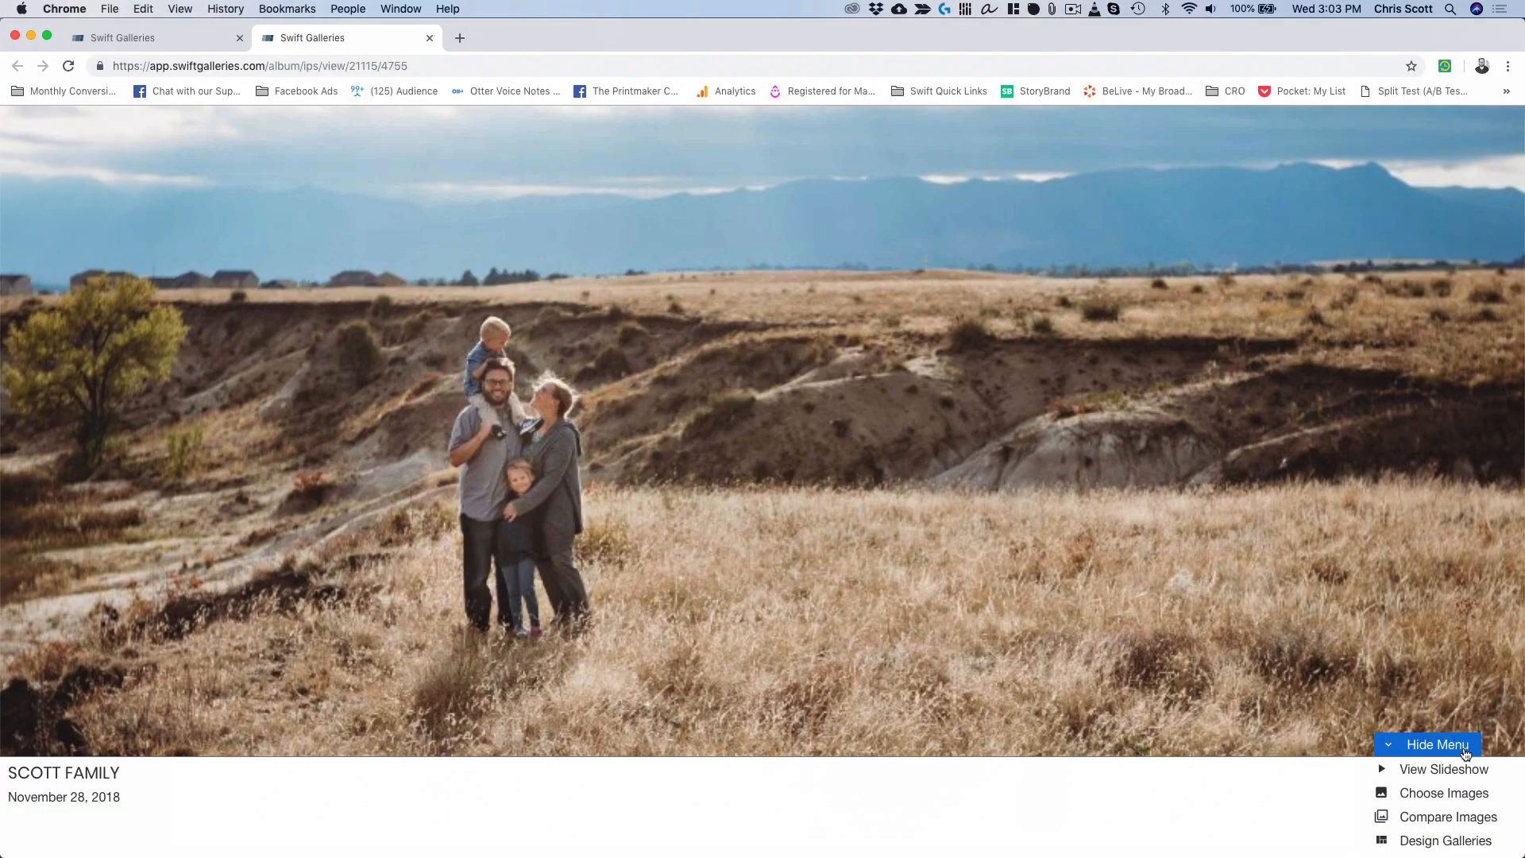
pyautogui.click(1444, 794)
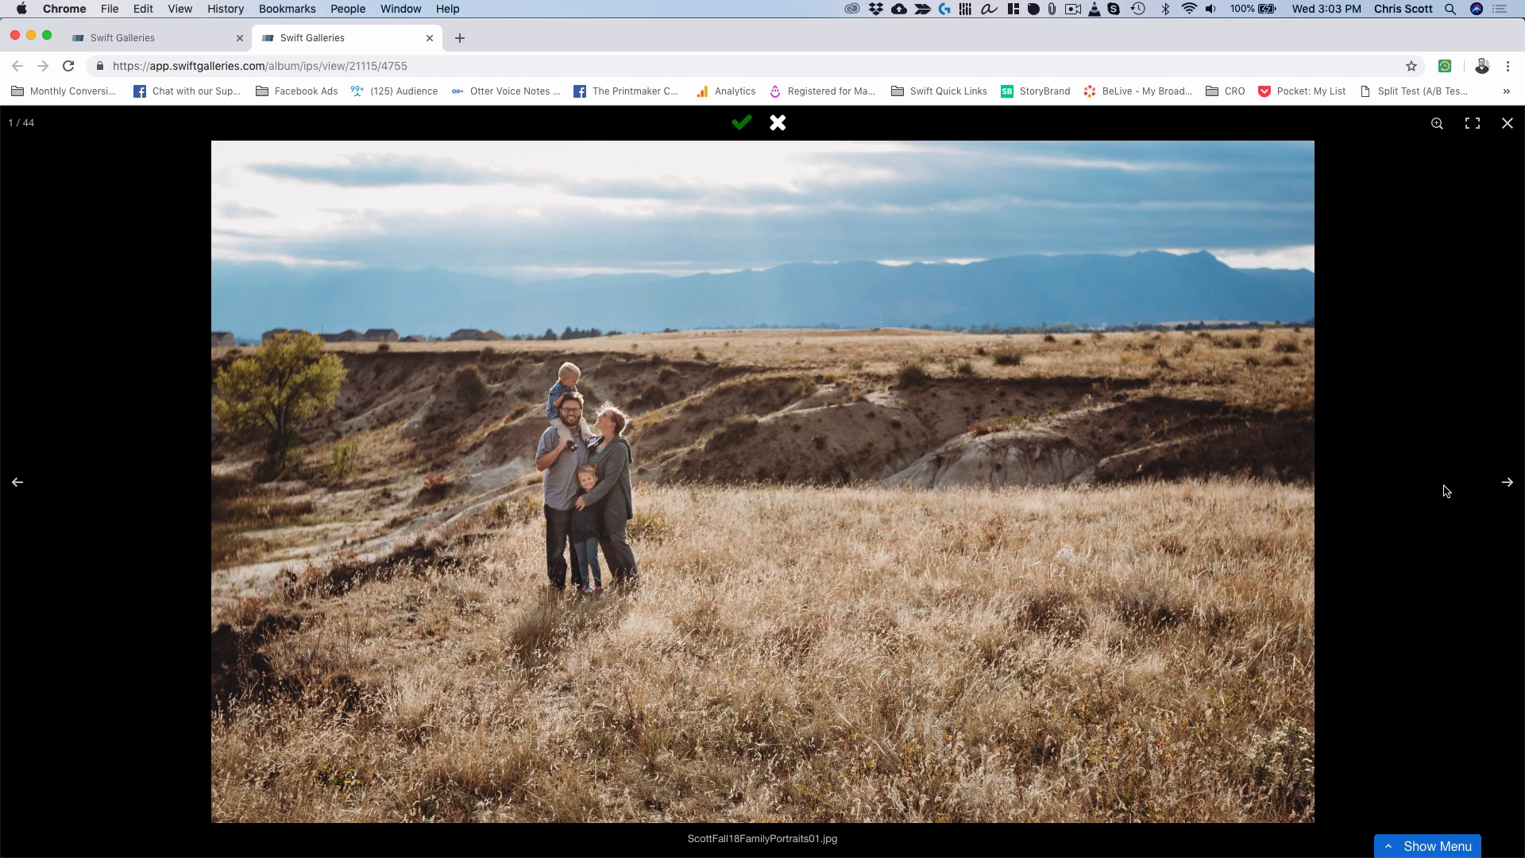
# Step forward through eight photos, then open the Compare Images thumbnail grid.
pyautogui.press('Right')
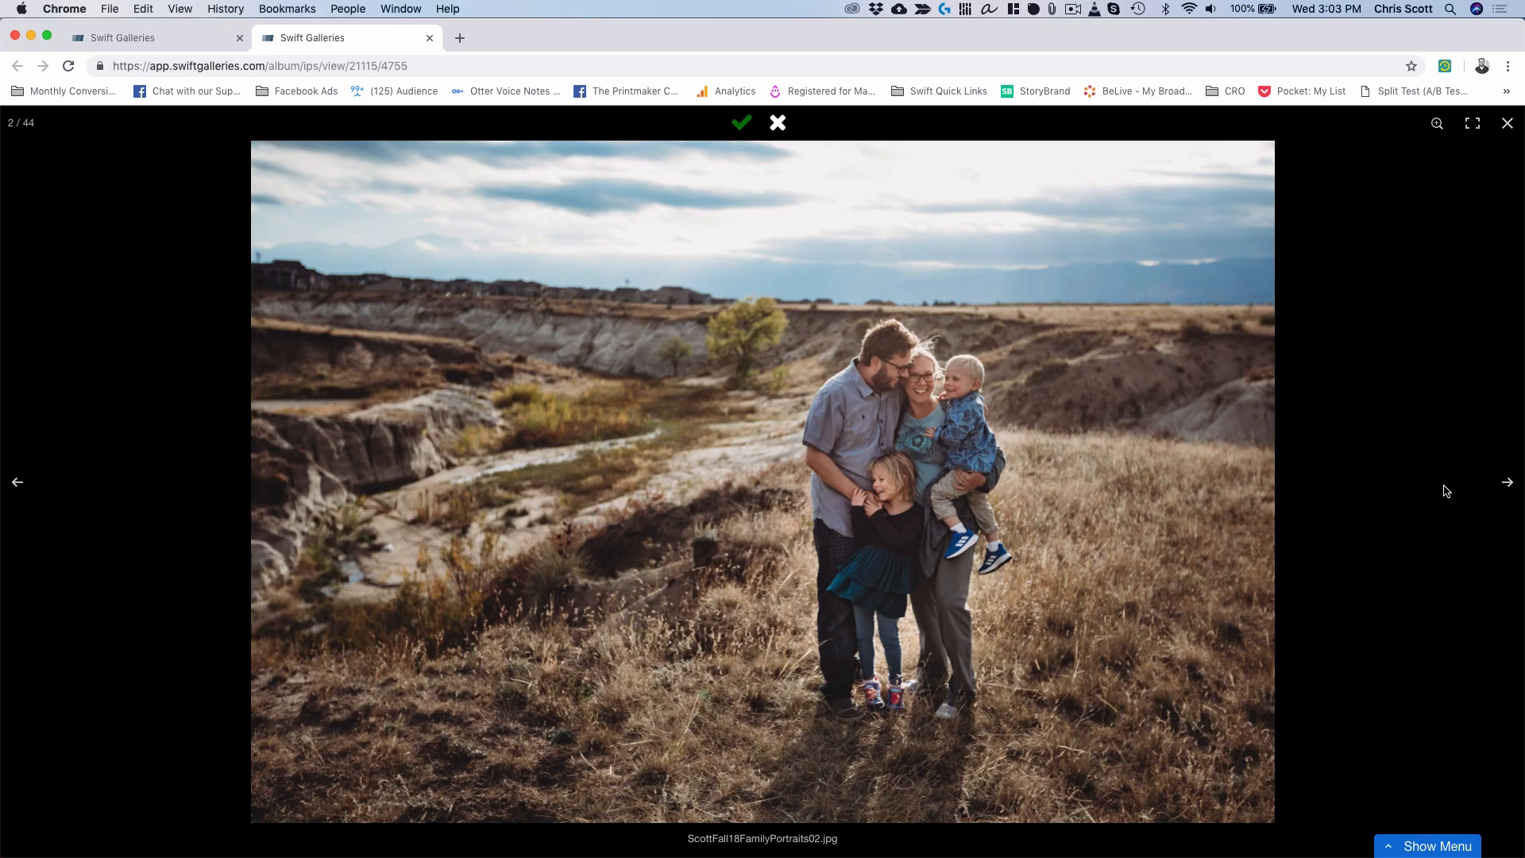
pyautogui.press('Right')
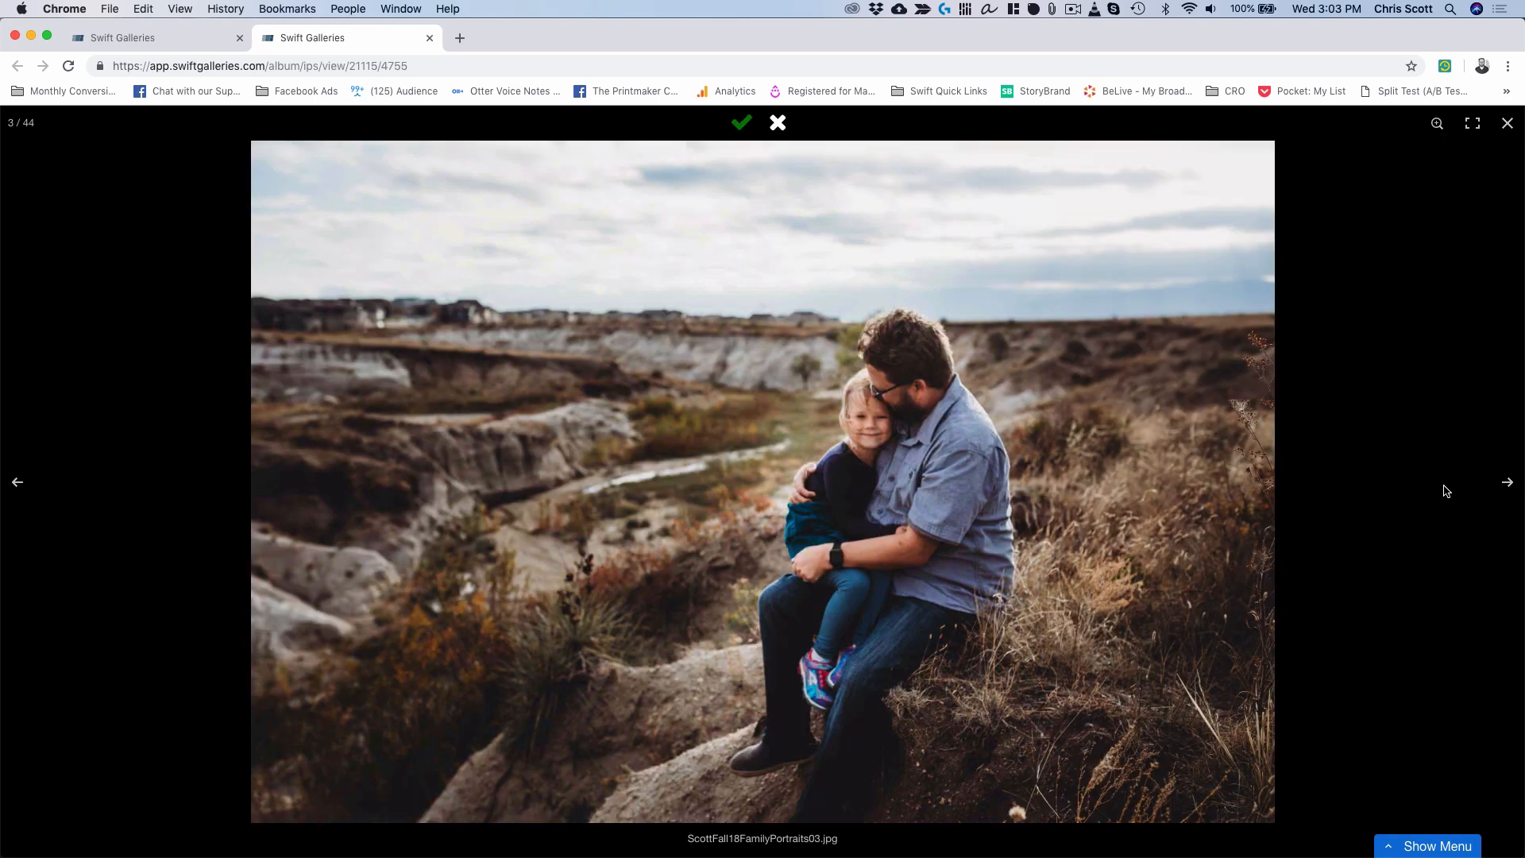
pyautogui.press('Right')
pyautogui.press('Right')
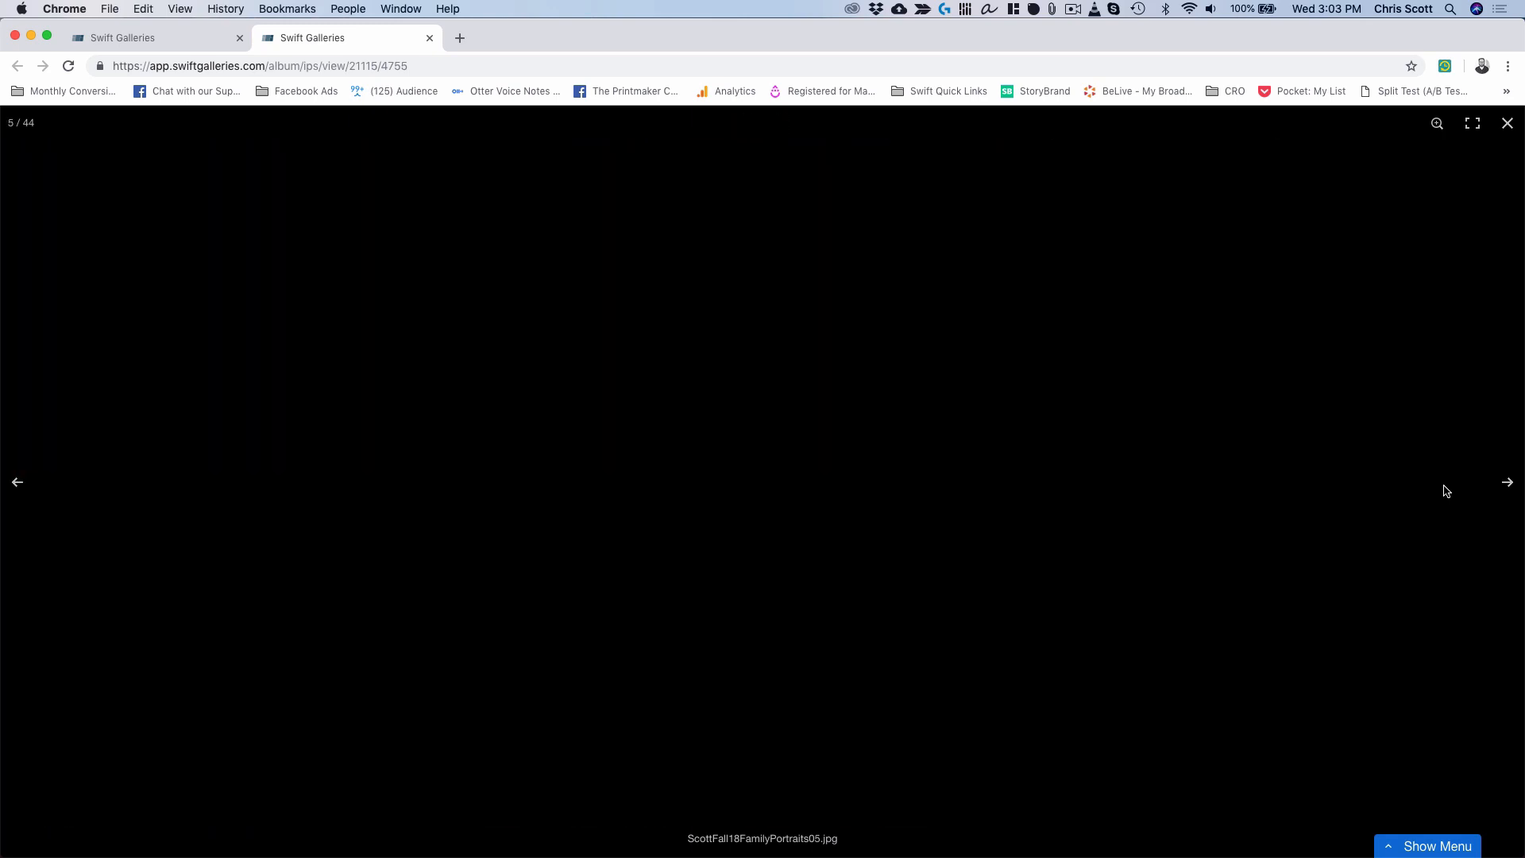
pyautogui.press('Right')
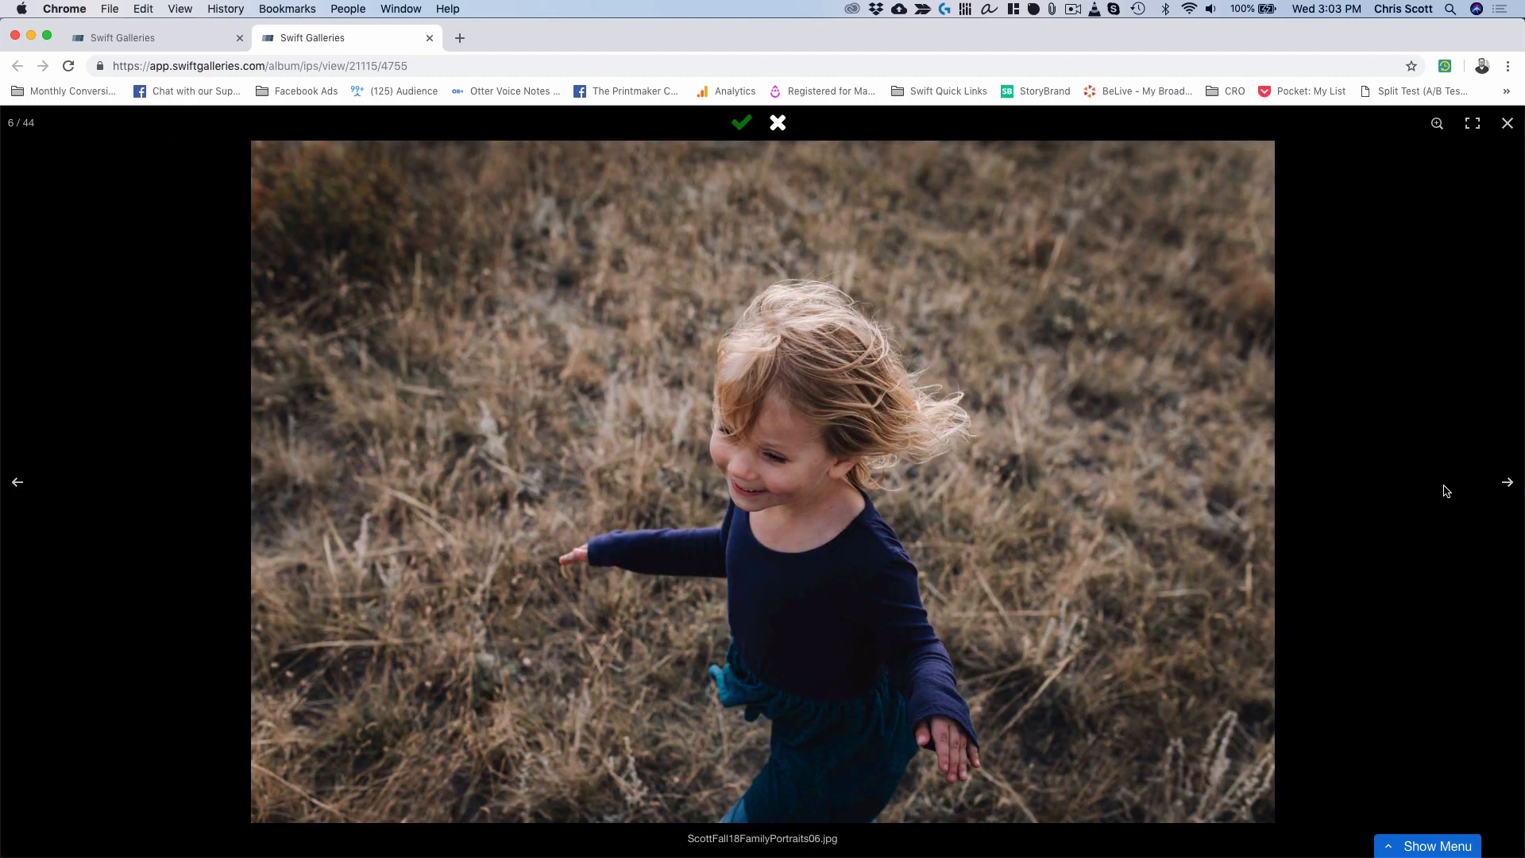
pyautogui.press('Right')
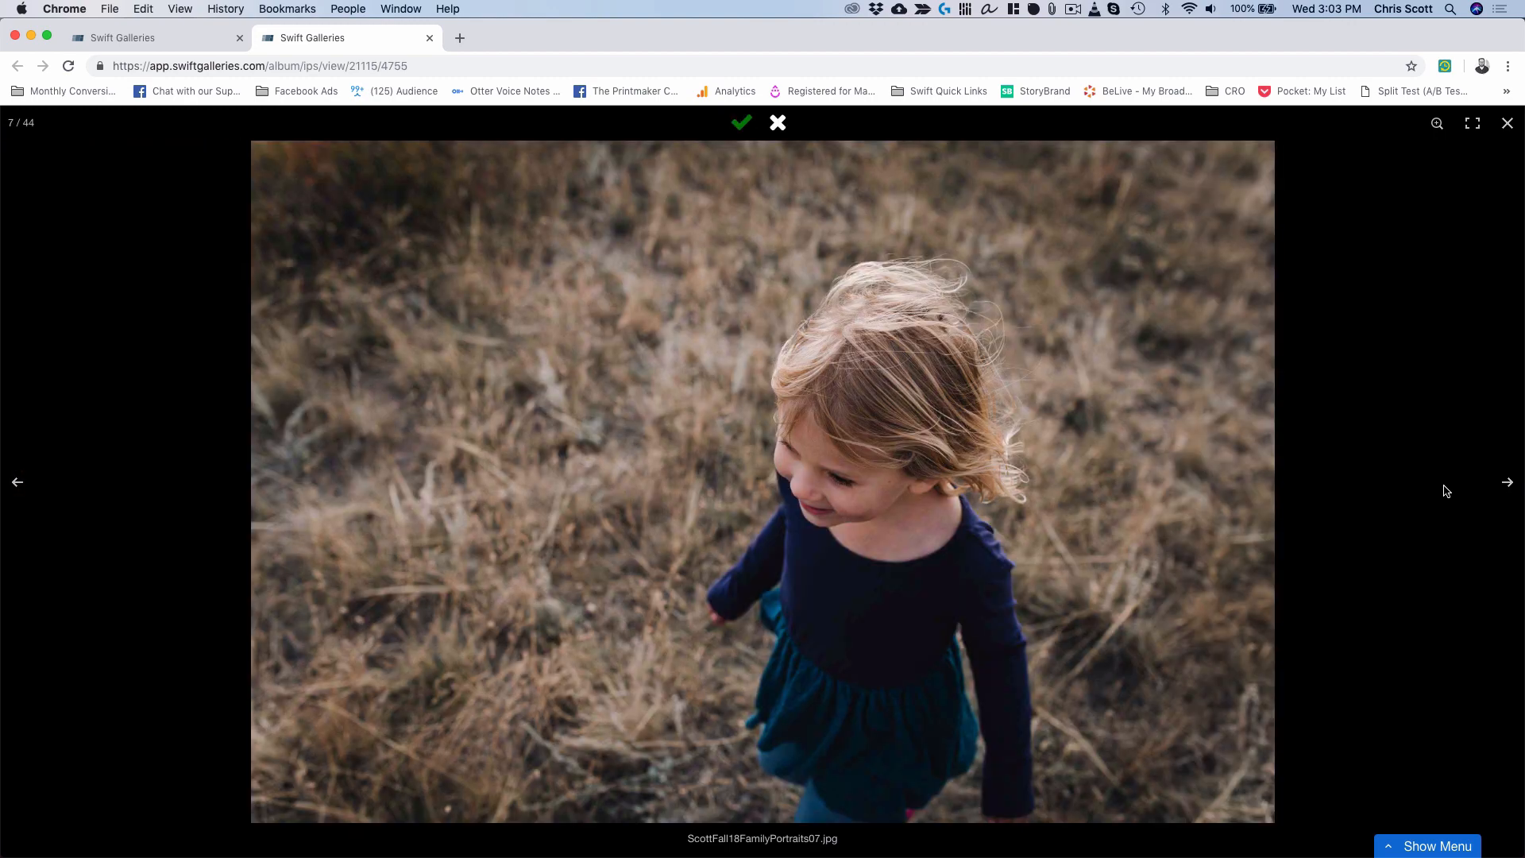
pyautogui.press('Right')
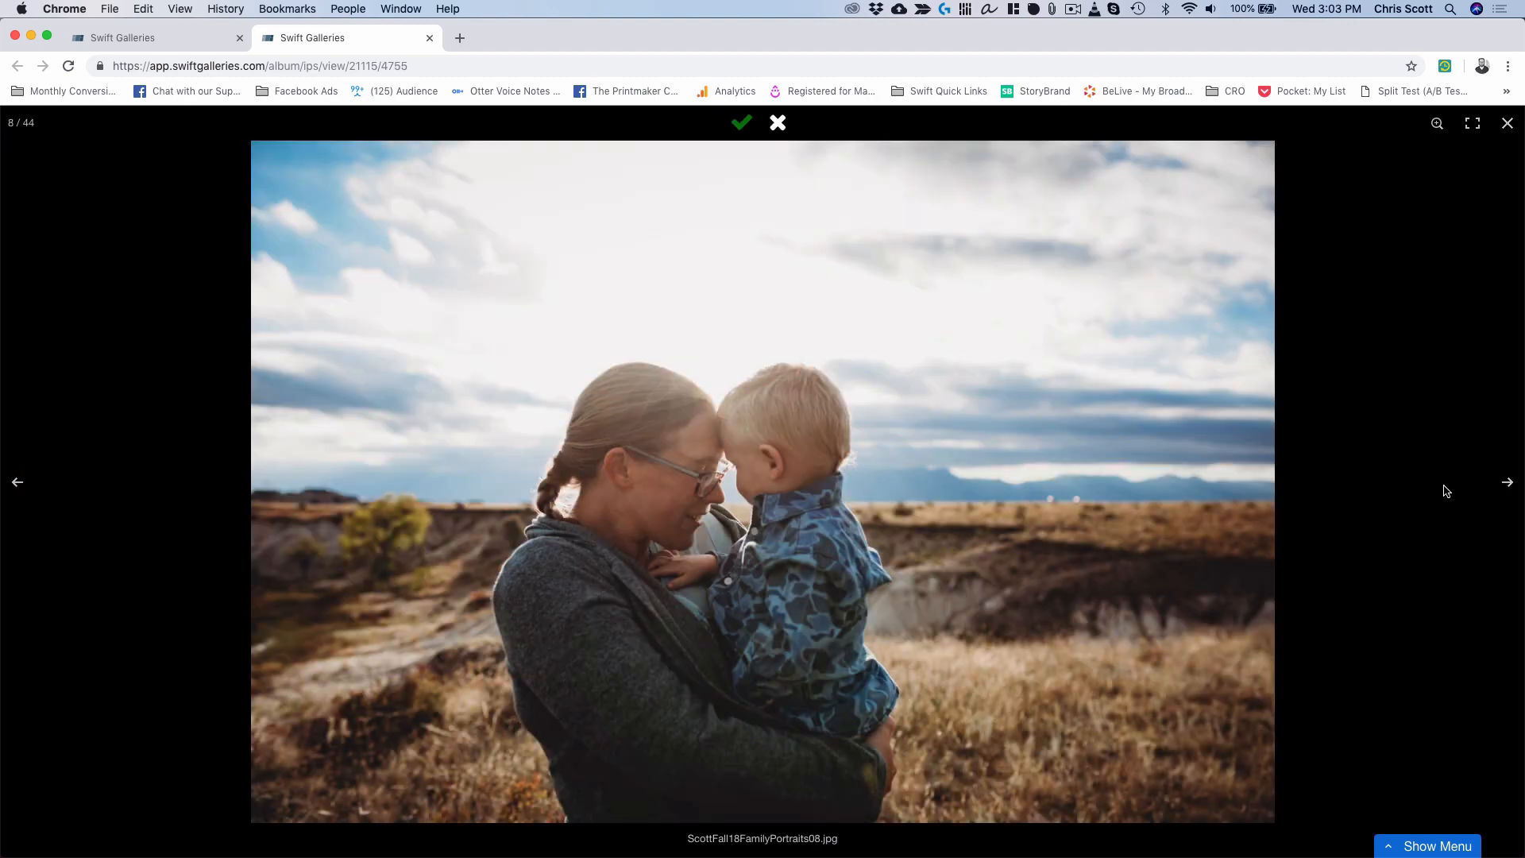
pyautogui.press('Right')
pyautogui.press('Right')
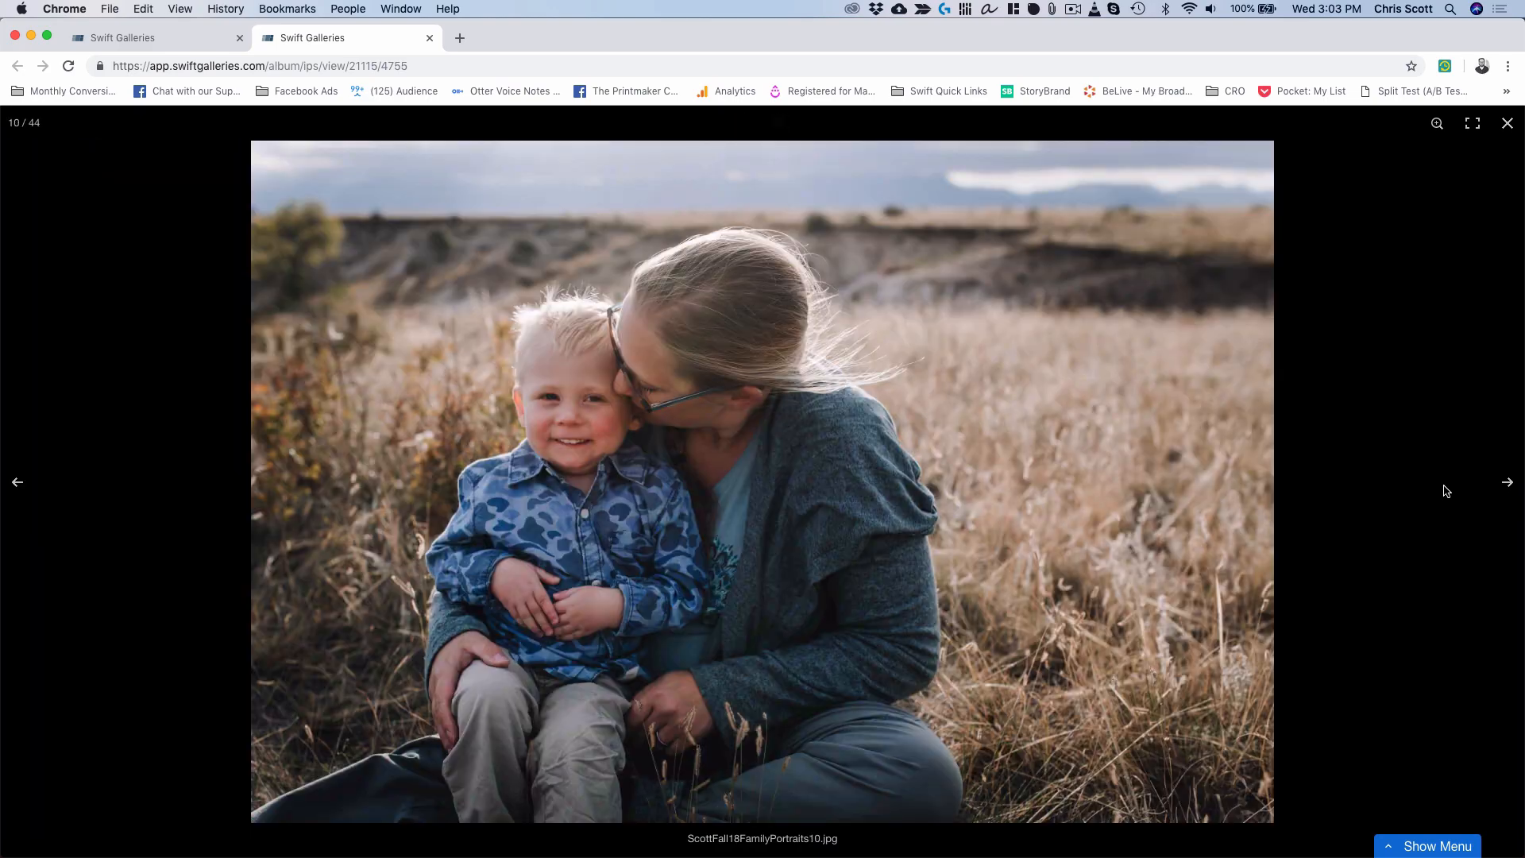
pyautogui.press('Right')
pyautogui.press('Right')
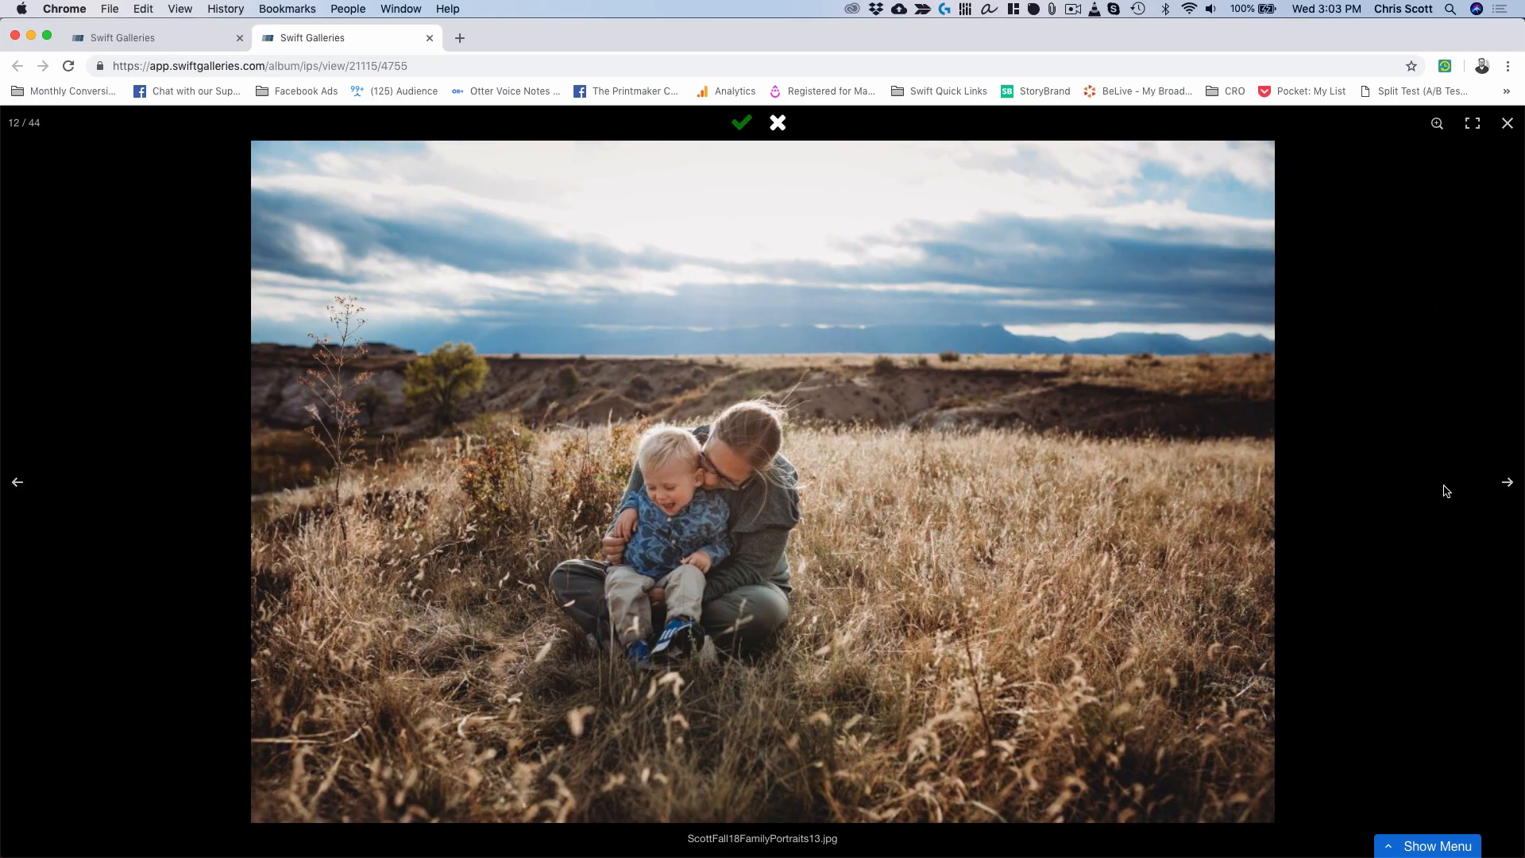
pyautogui.click(1445, 848)
pyautogui.click(1425, 818)
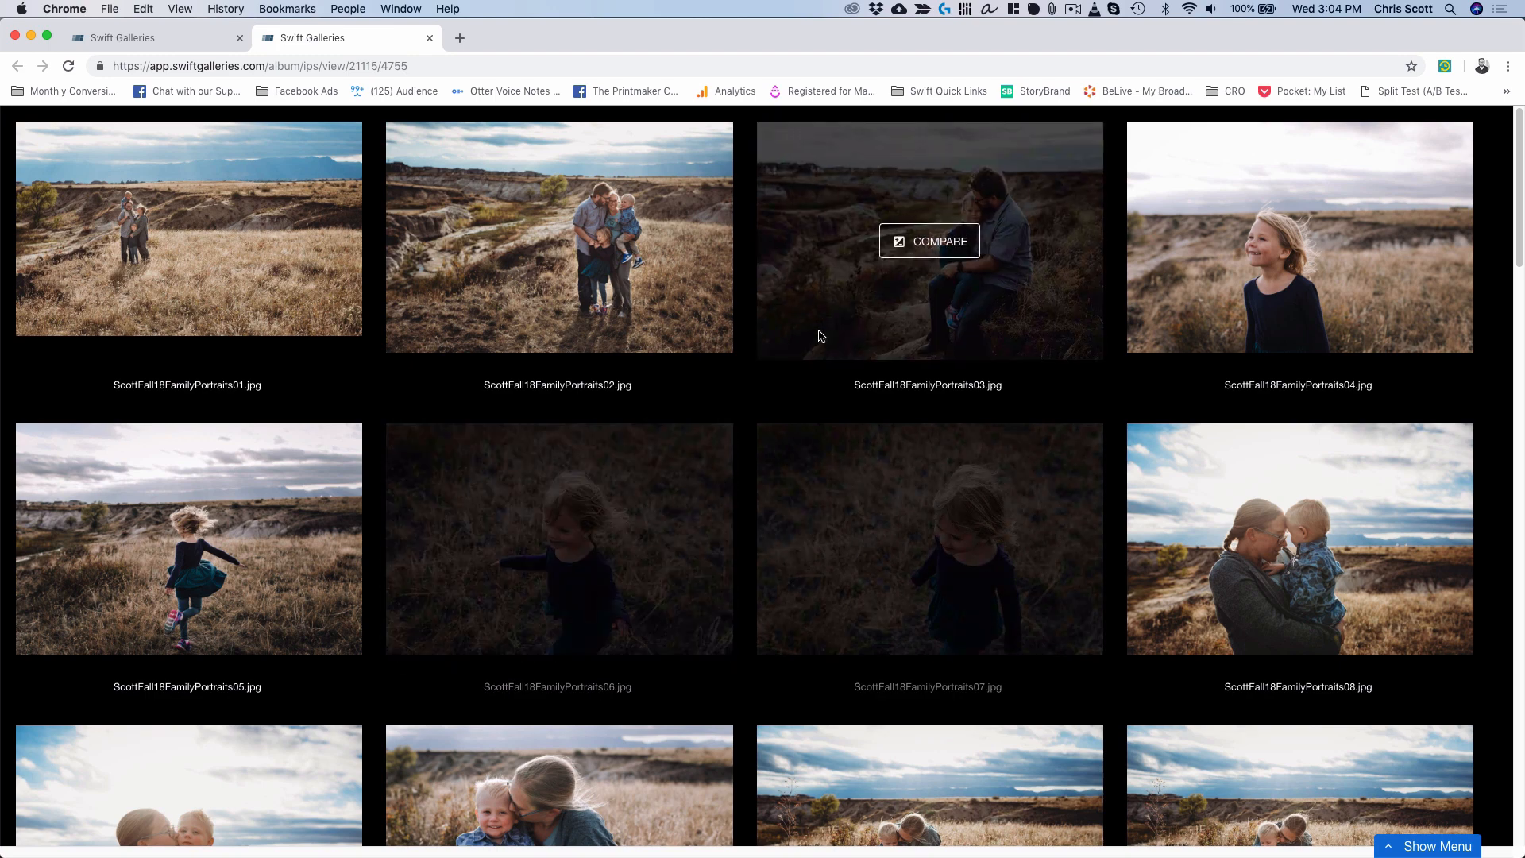
# Mark photos 08, 13, 12, 10 and 09 for comparison.
pyautogui.scroll(-5, 814, 340)
pyautogui.scroll(-1, 819, 336)
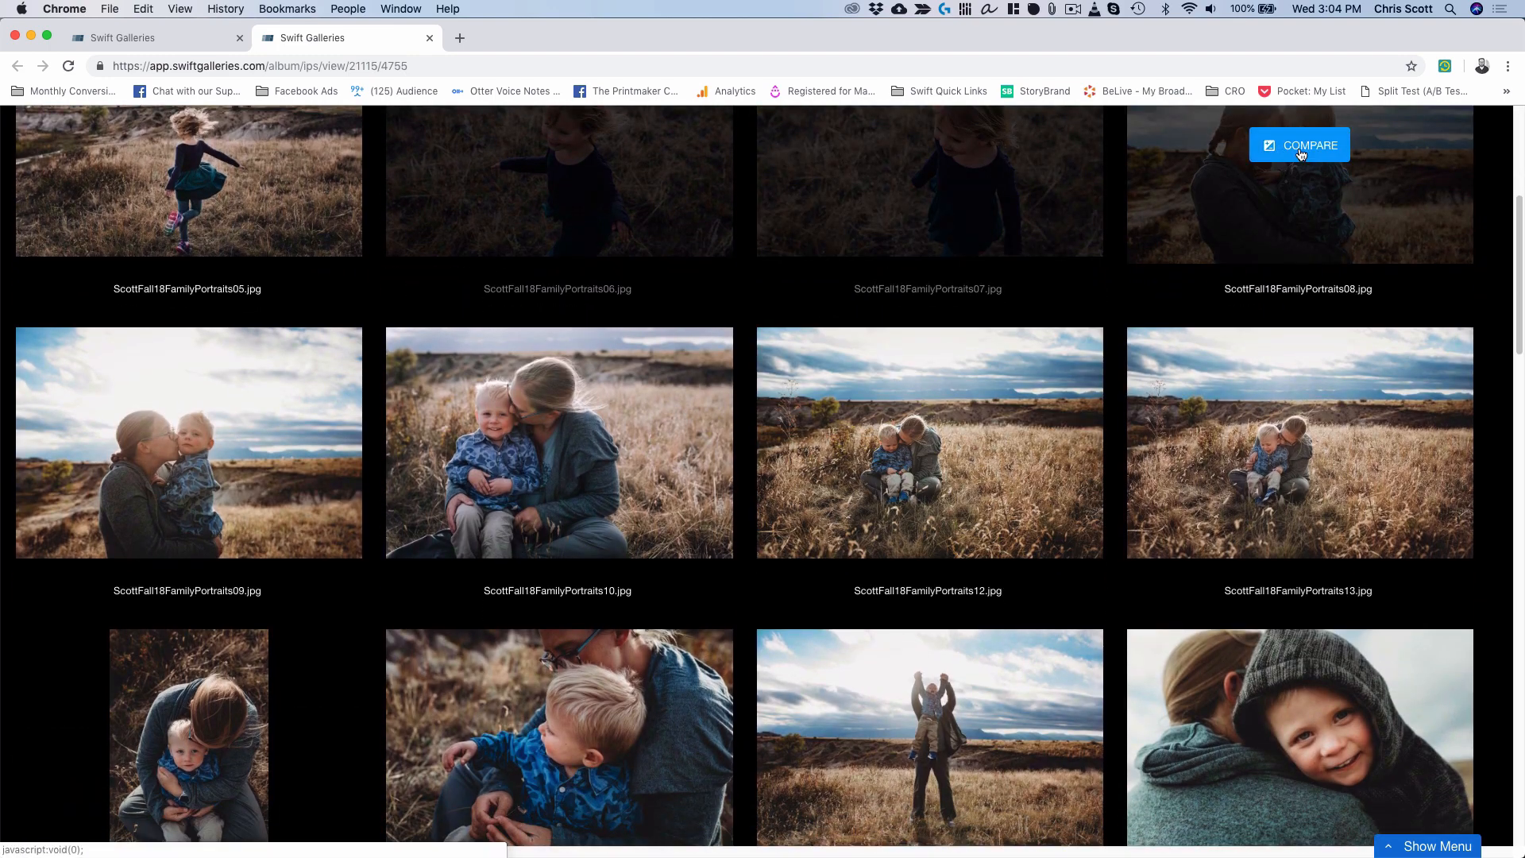
pyautogui.click(1306, 144)
pyautogui.click(1300, 447)
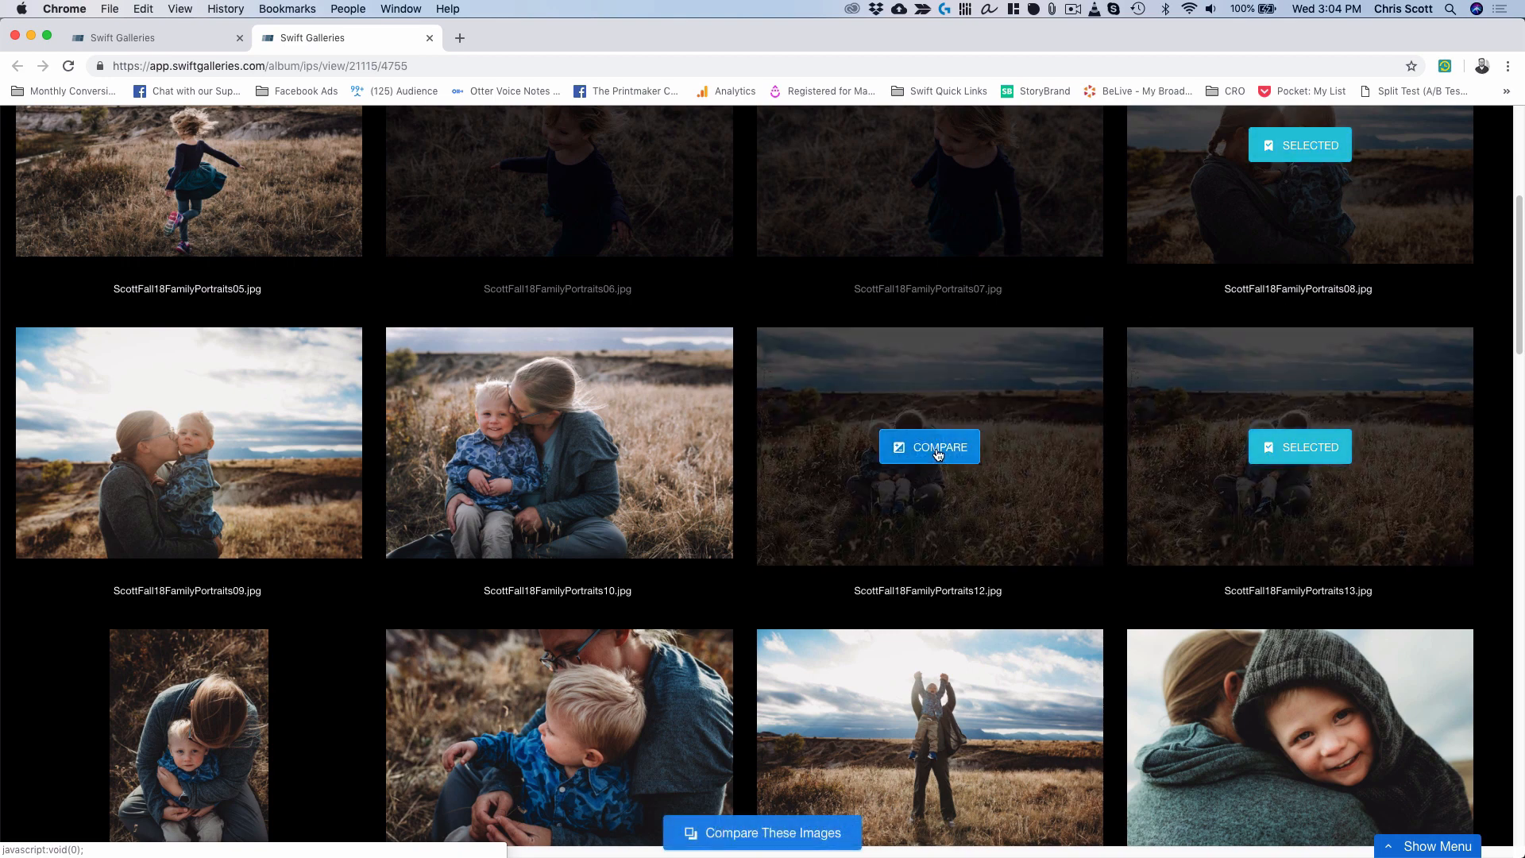
pyautogui.click(929, 447)
pyautogui.click(536, 446)
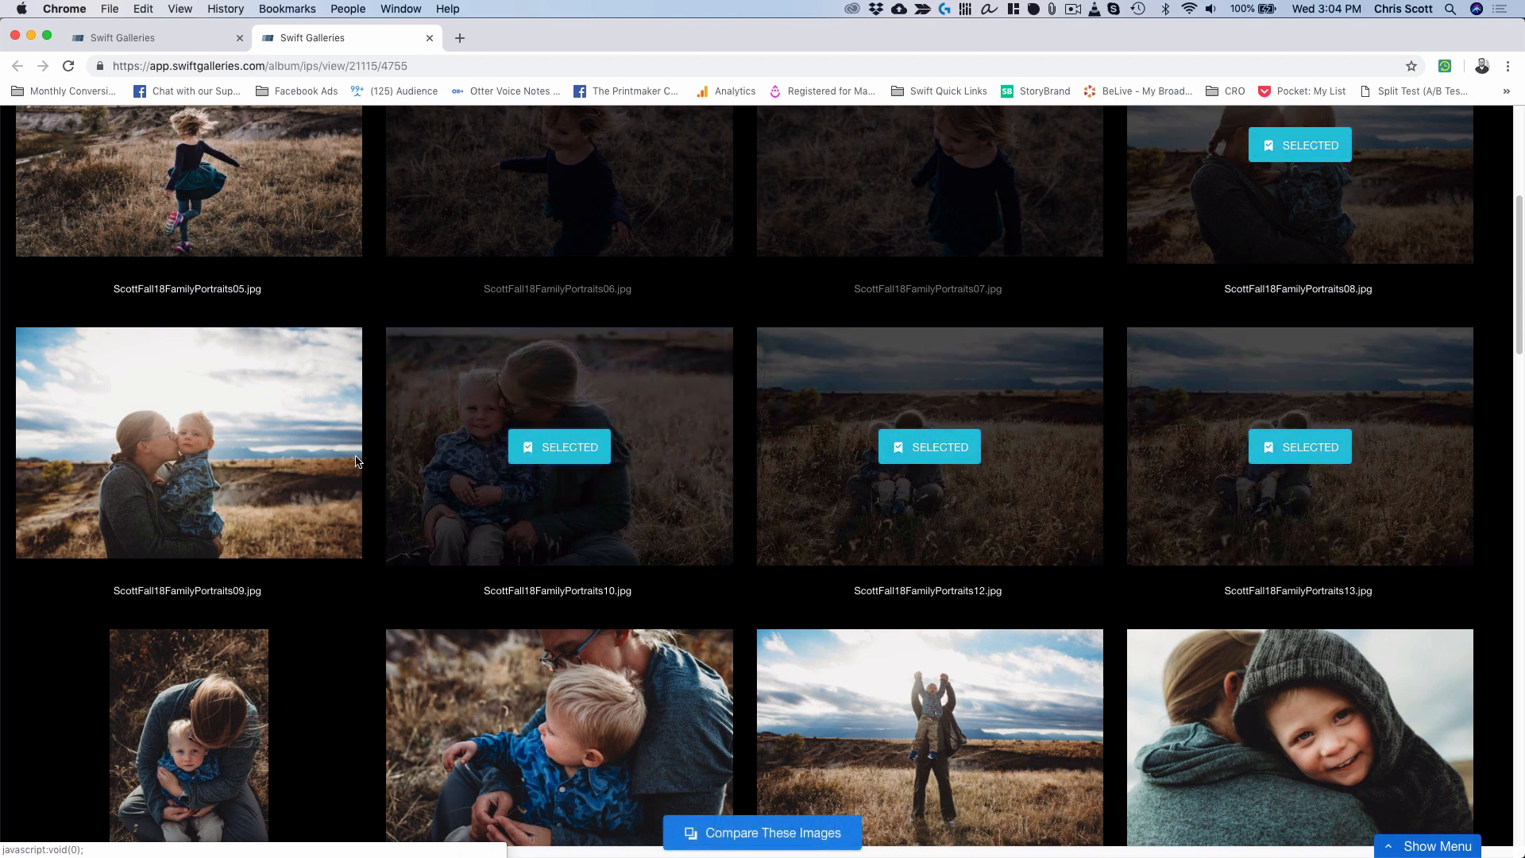
pyautogui.click(195, 448)
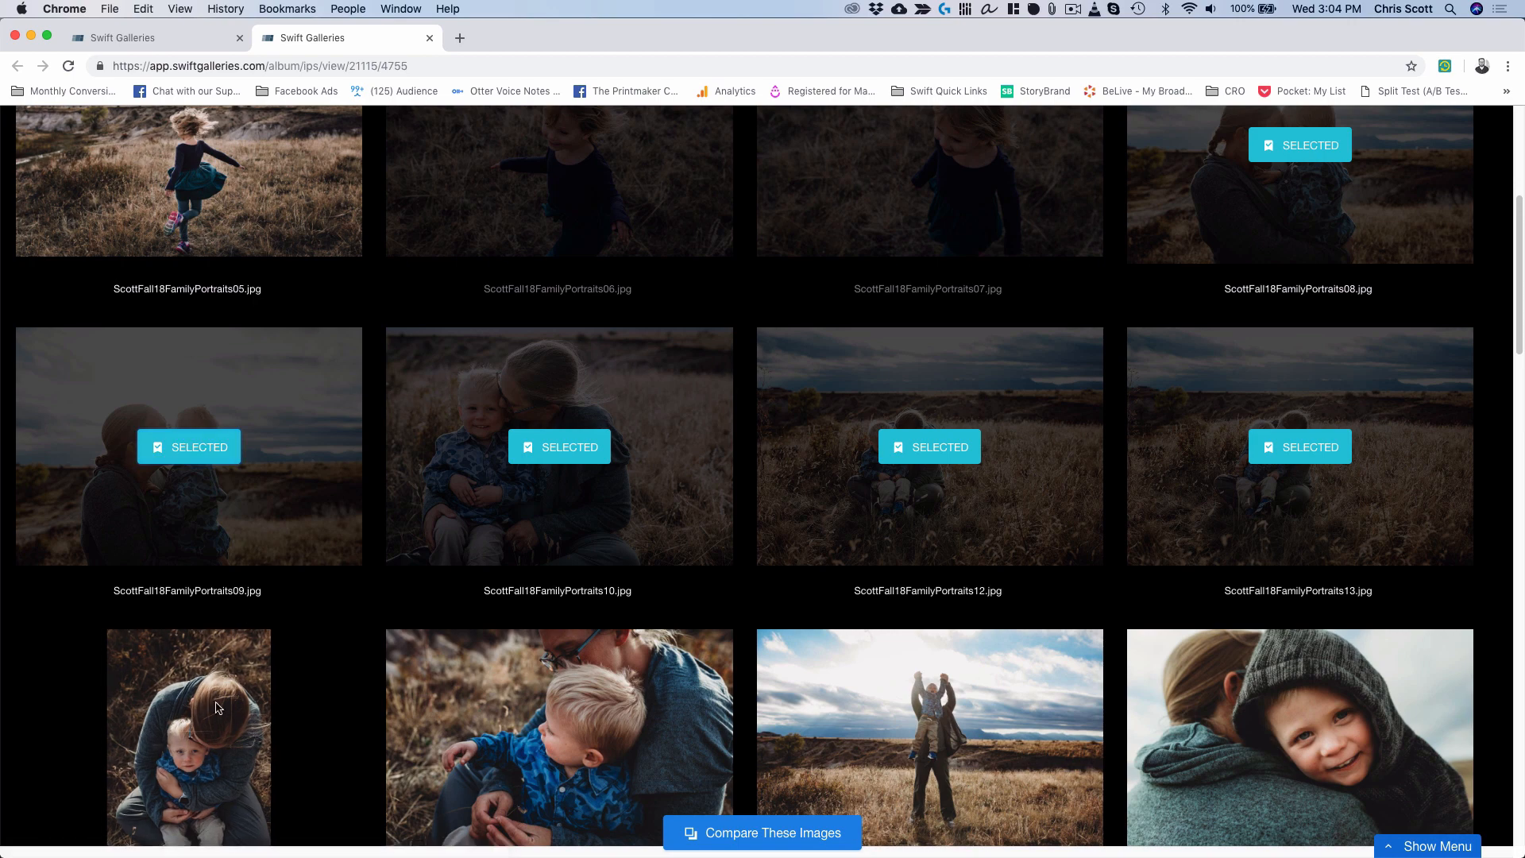
# Mark photos 14, 15, 16, 17 and 18, then compare the selected images.
pyautogui.click(189, 748)
pyautogui.click(576, 748)
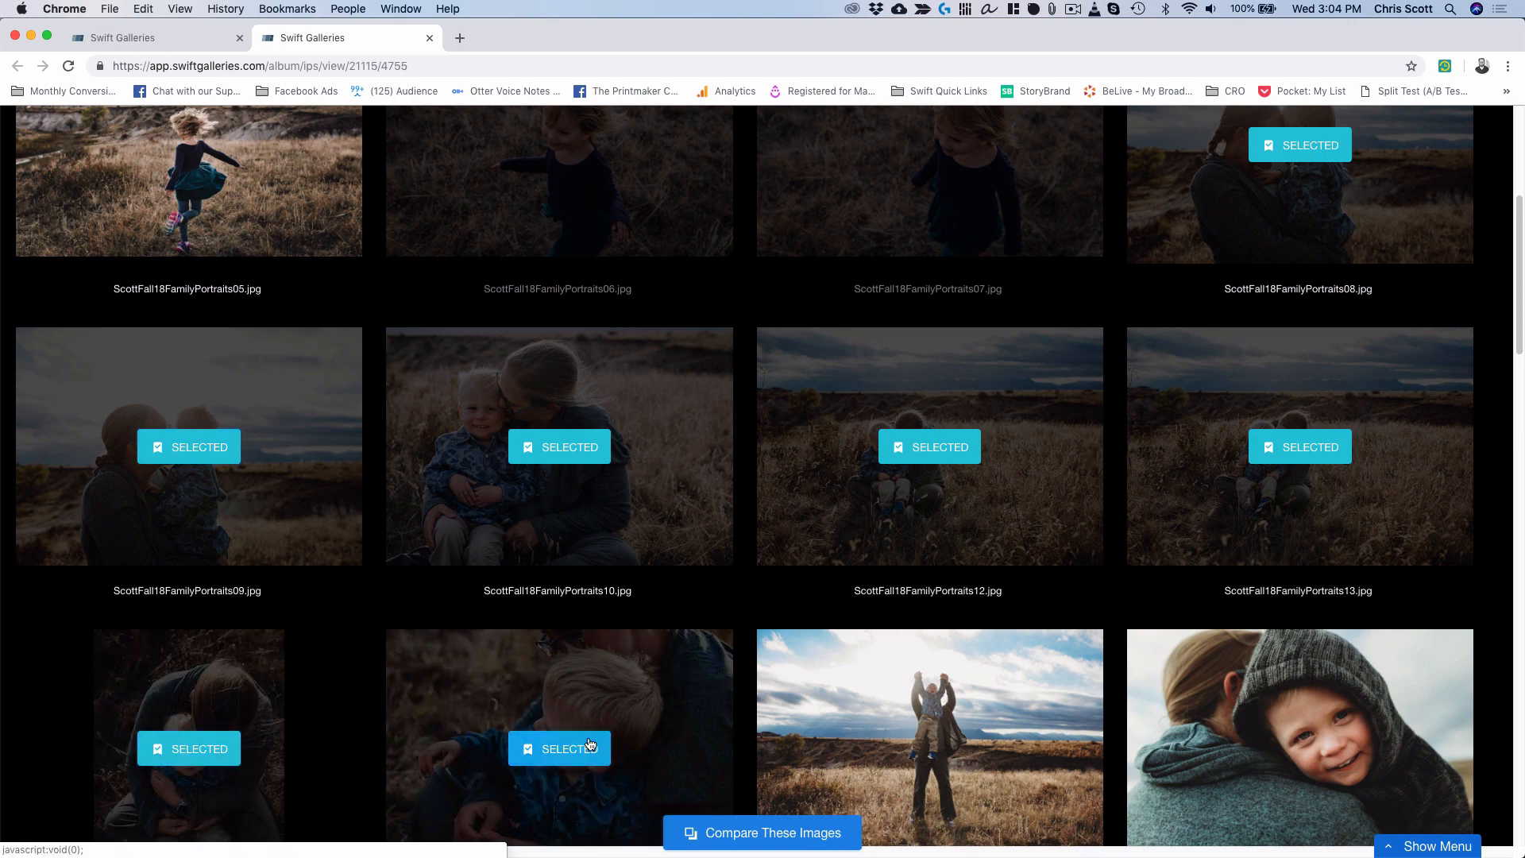
pyautogui.click(930, 748)
pyautogui.moveTo(1184, 736)
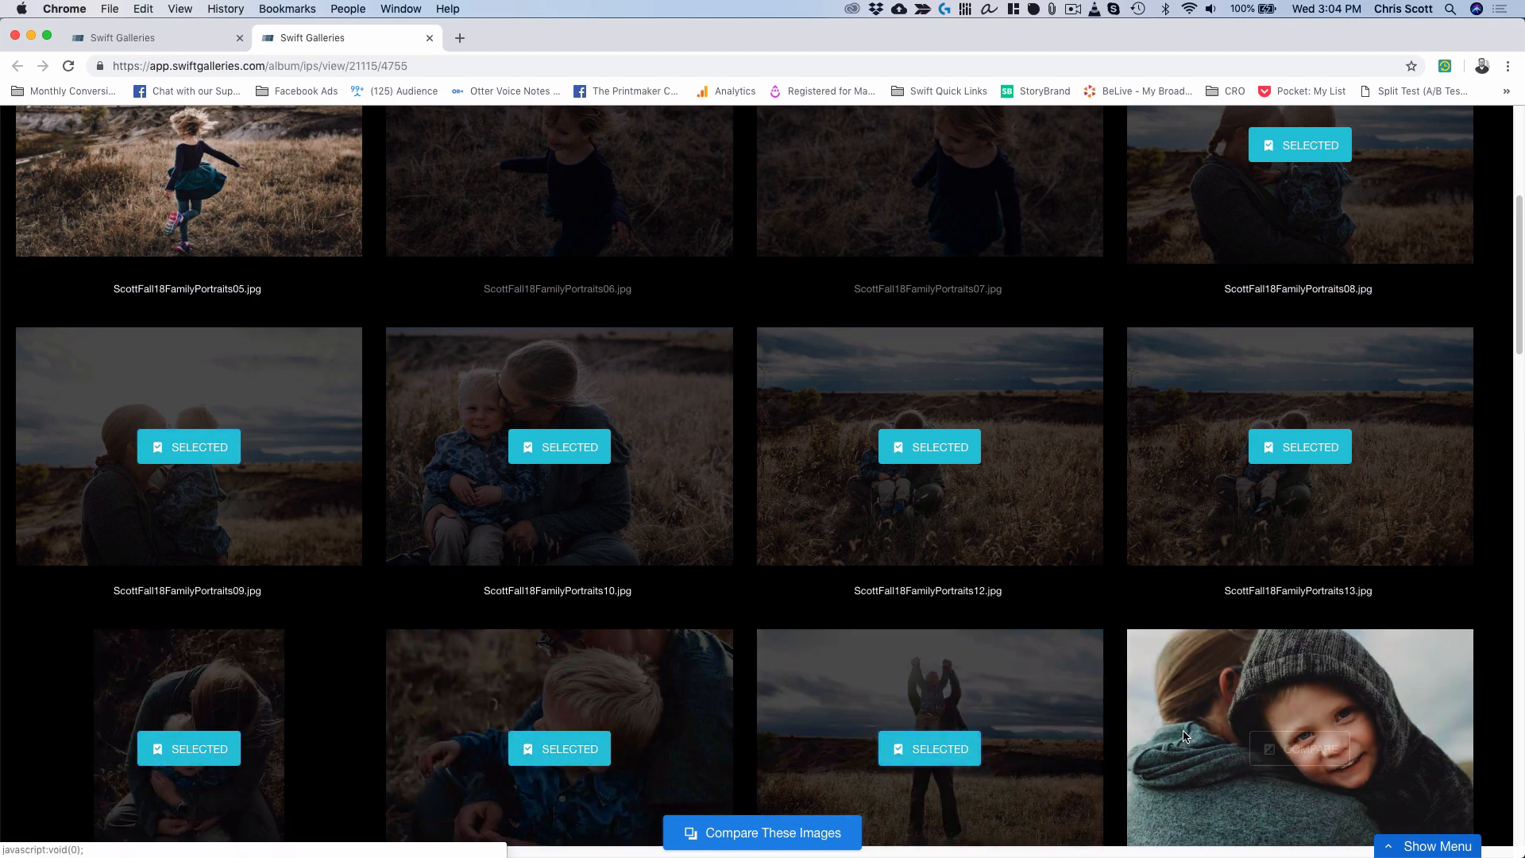
pyautogui.click(1287, 748)
pyautogui.scroll(-5, 585, 748)
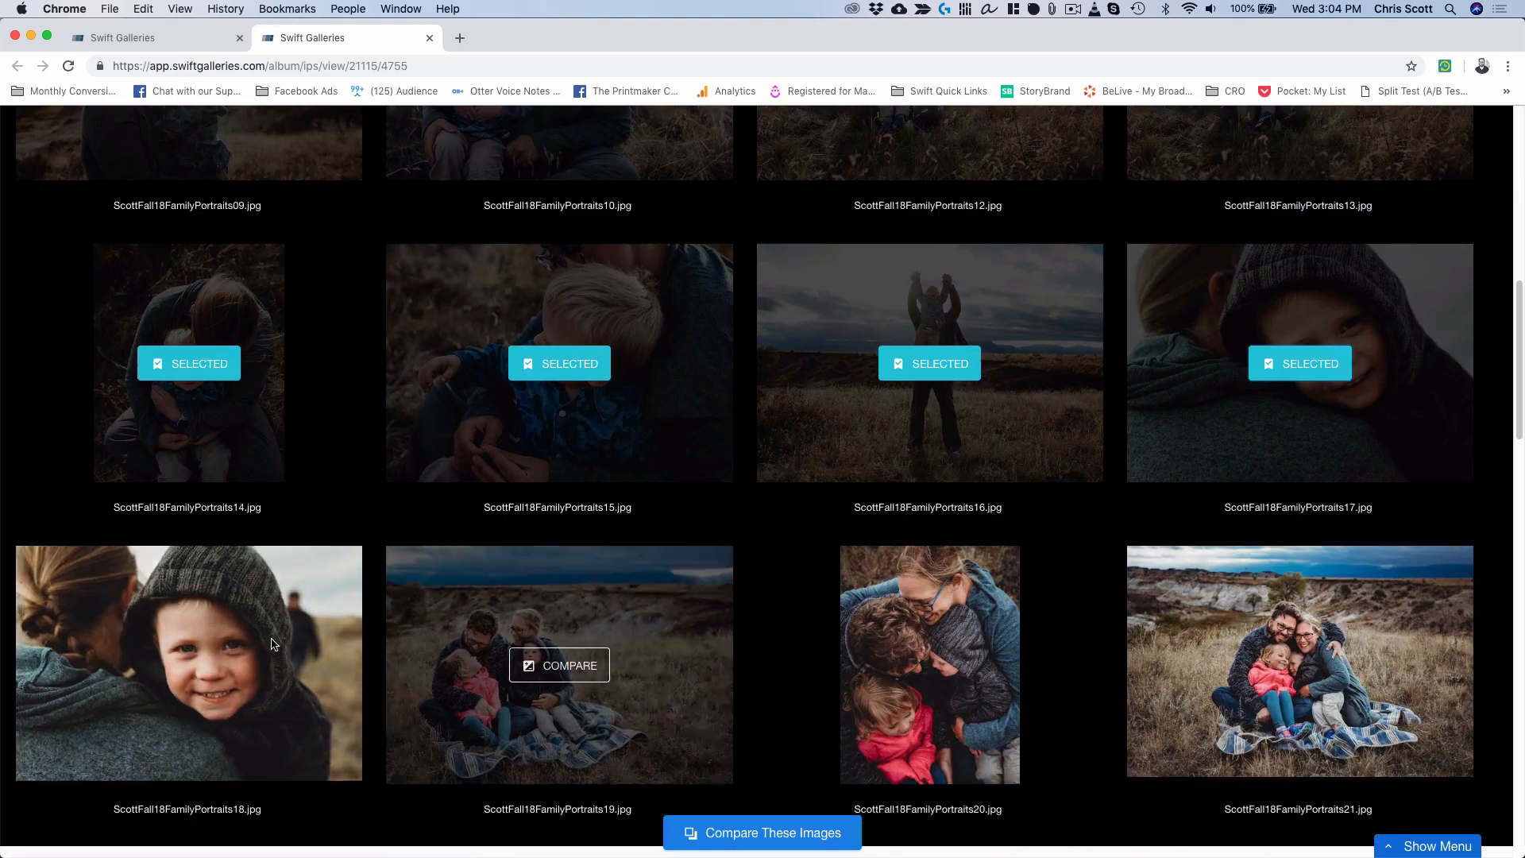
pyautogui.click(203, 671)
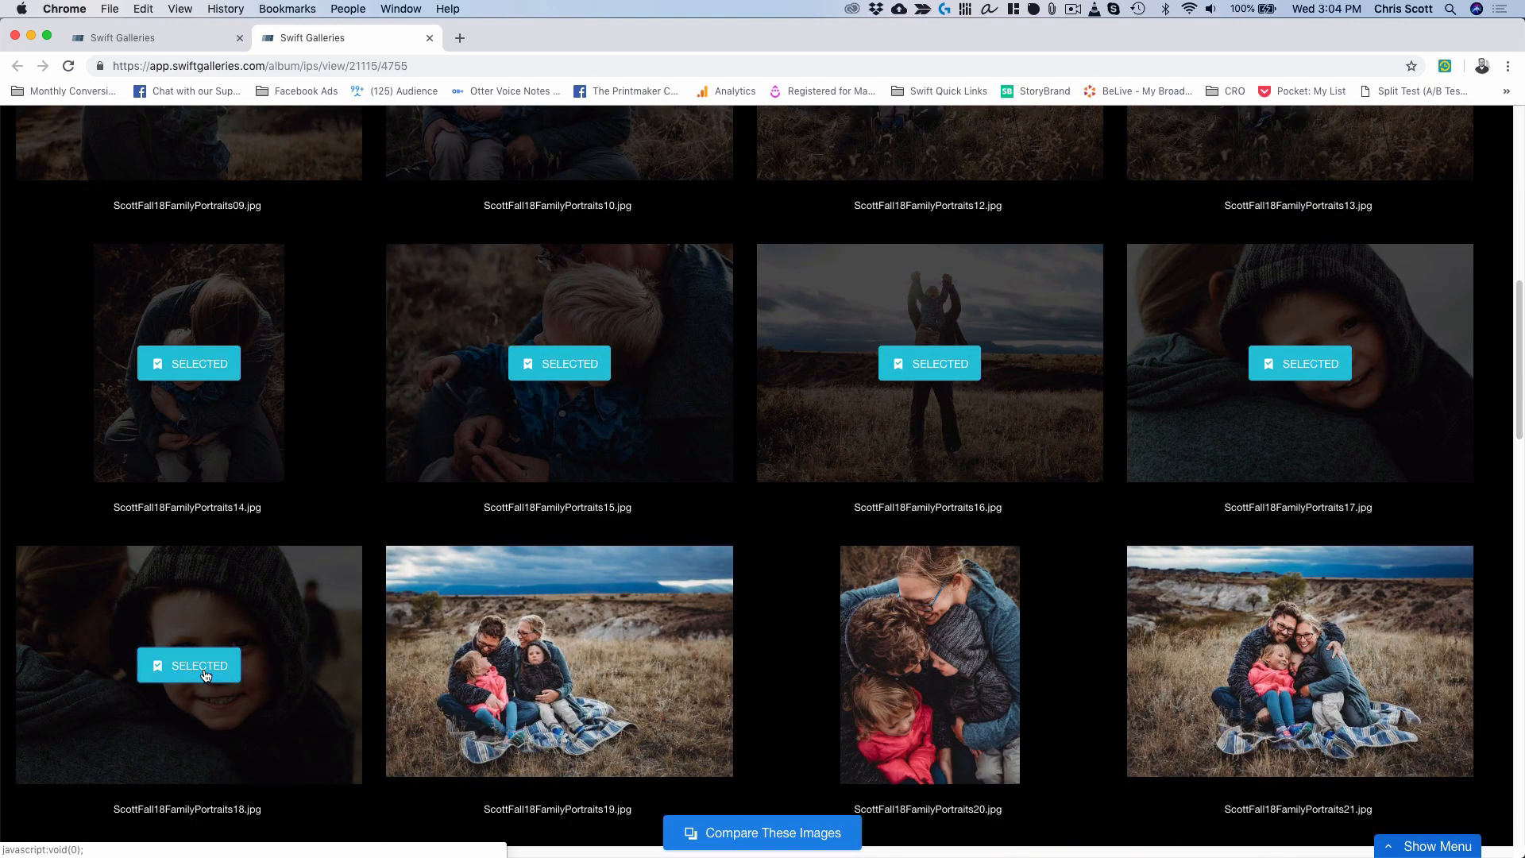
pyautogui.click(782, 834)
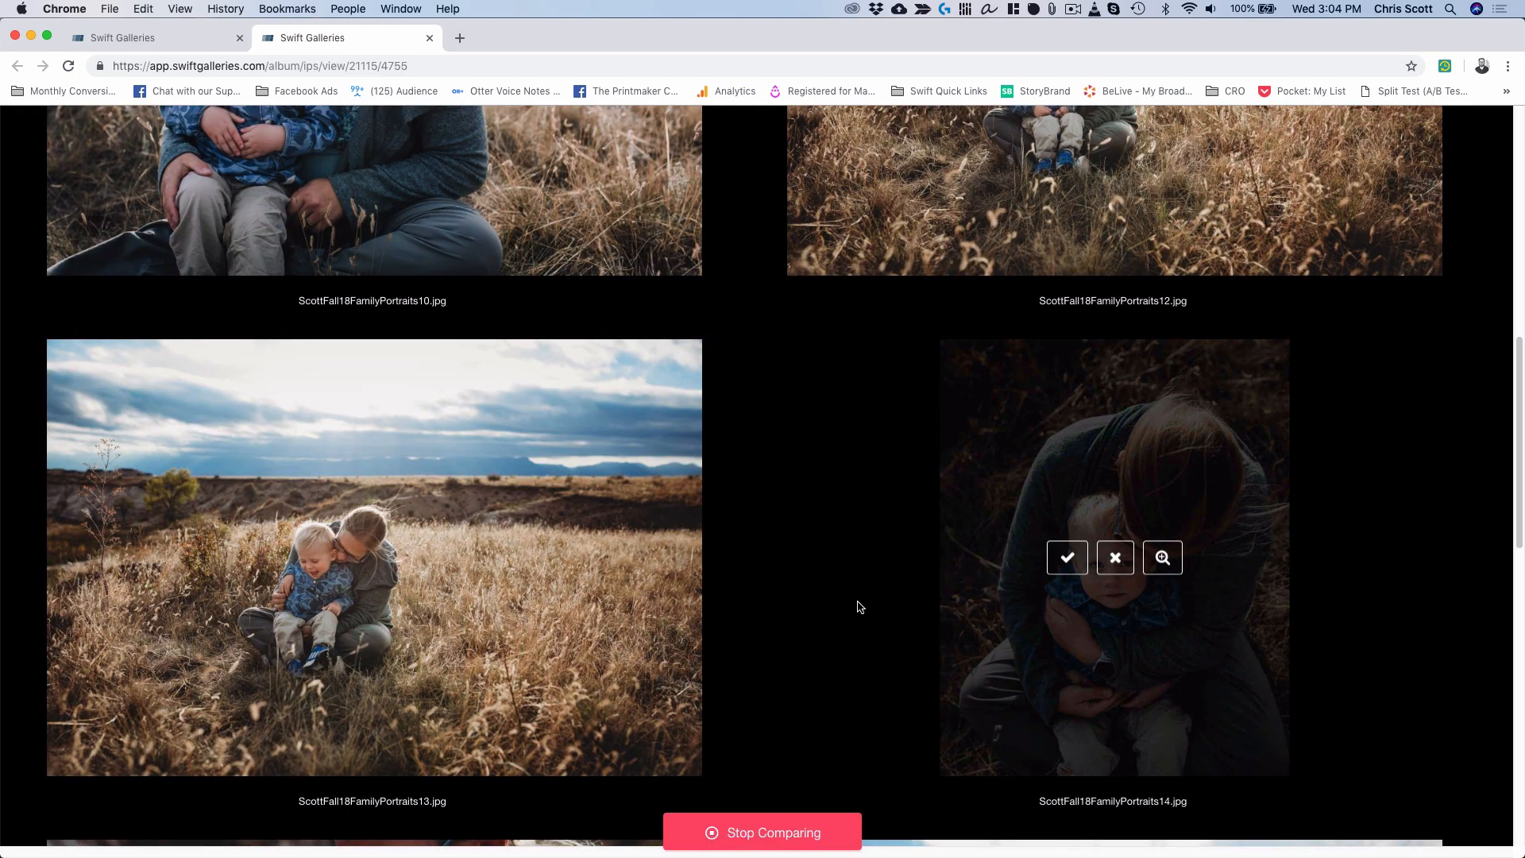
# Reject photos 13, 15 and 16 in the compare view.
pyautogui.moveTo(484, 631)
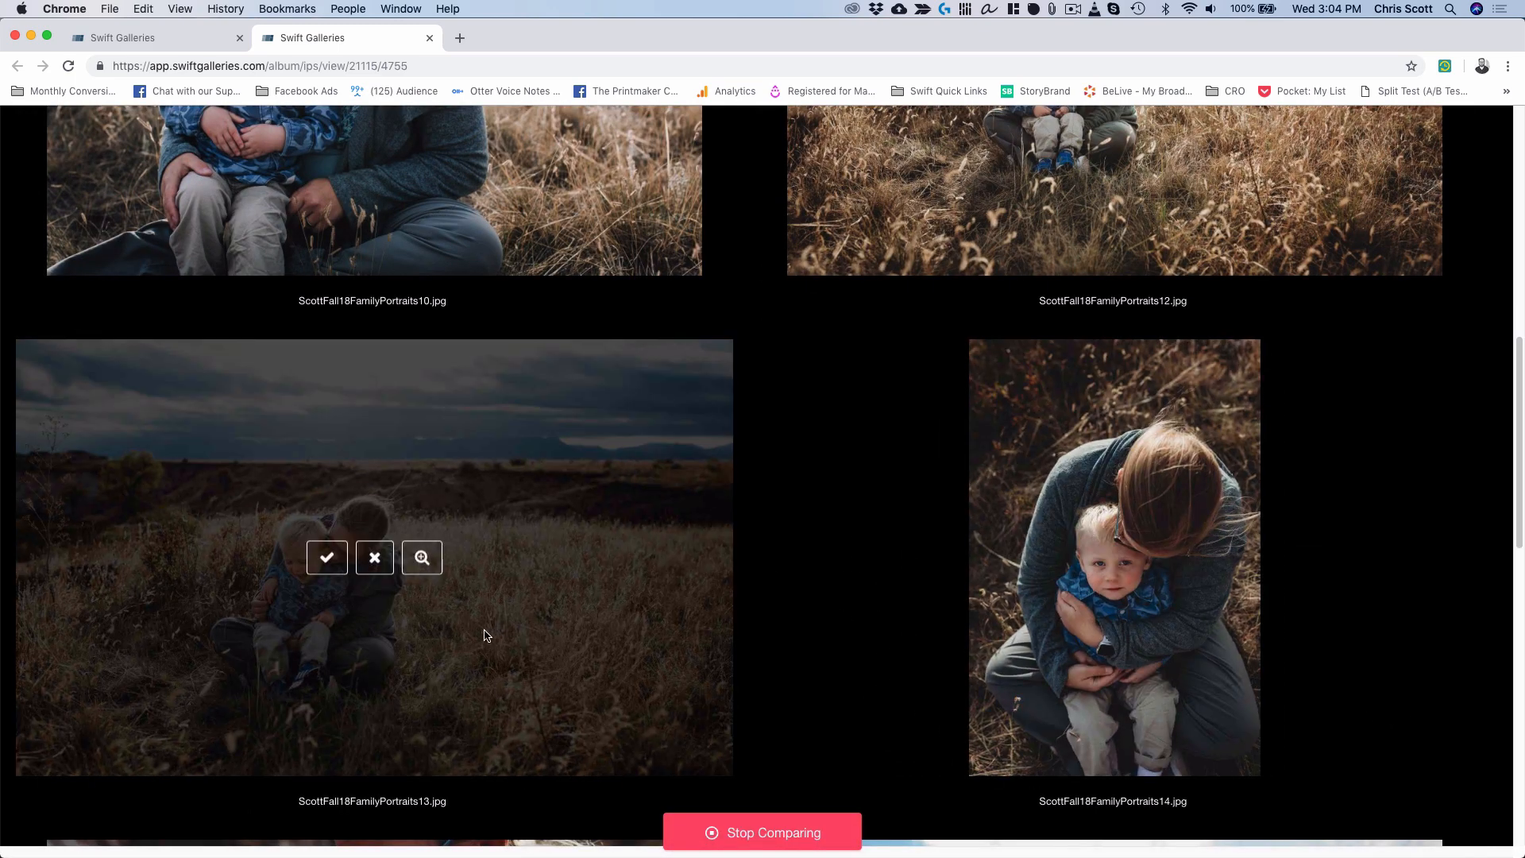
pyautogui.click(388, 567)
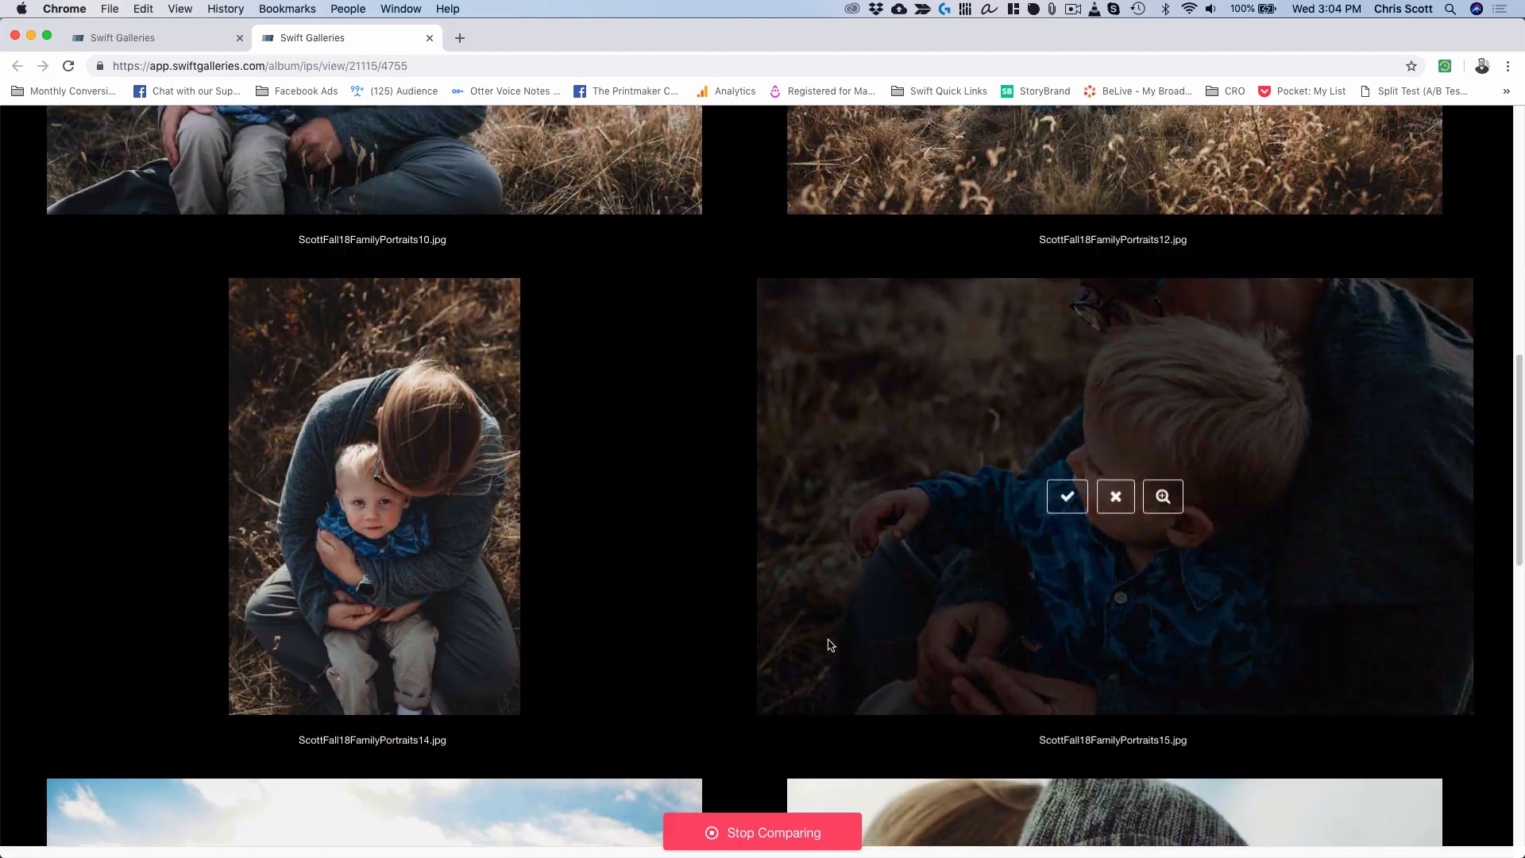
pyautogui.click(1116, 496)
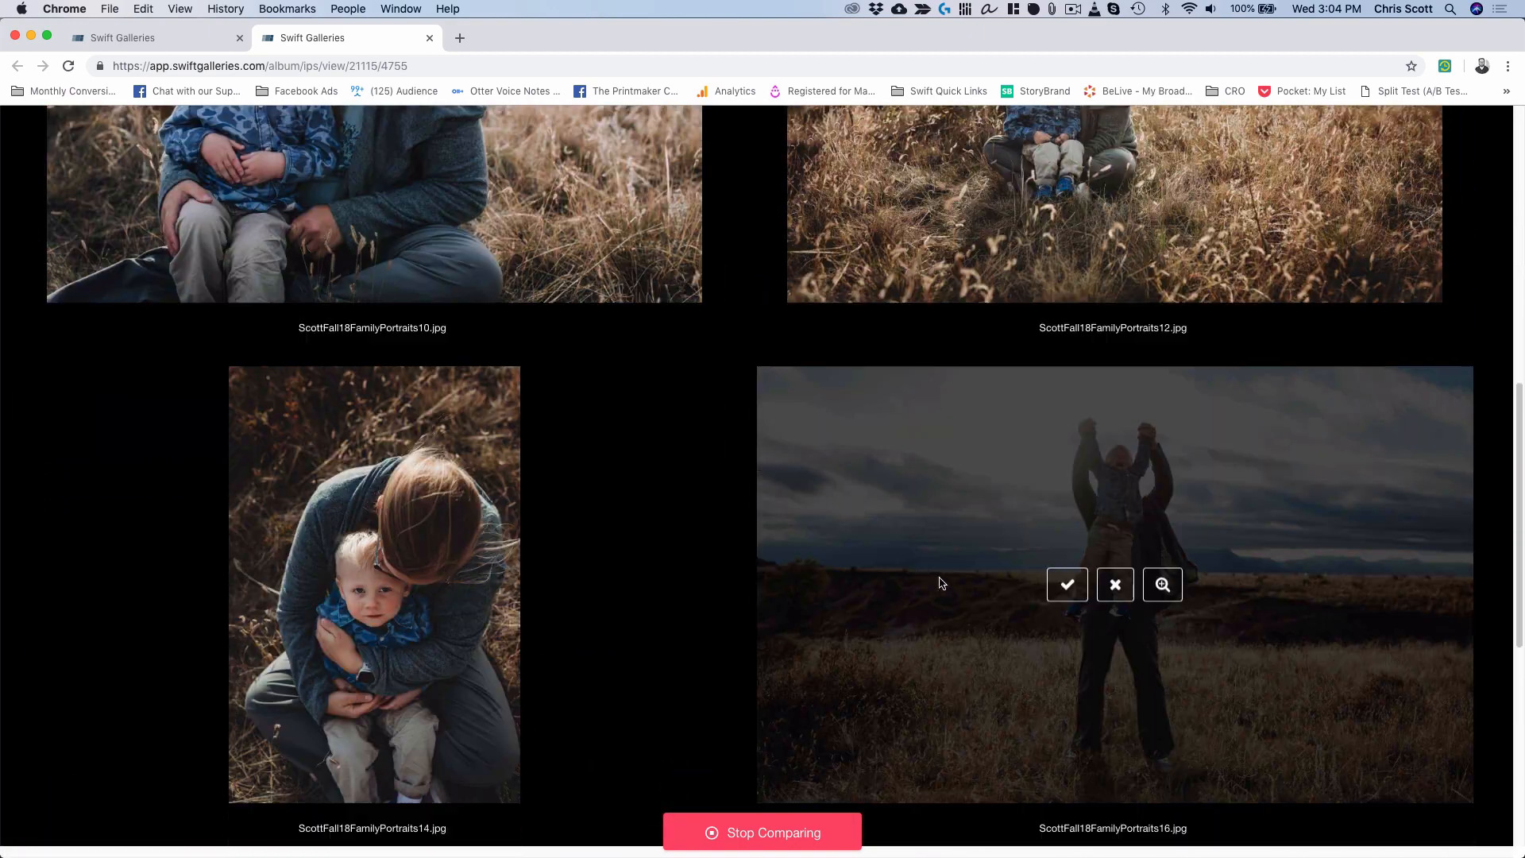
pyautogui.click(1116, 594)
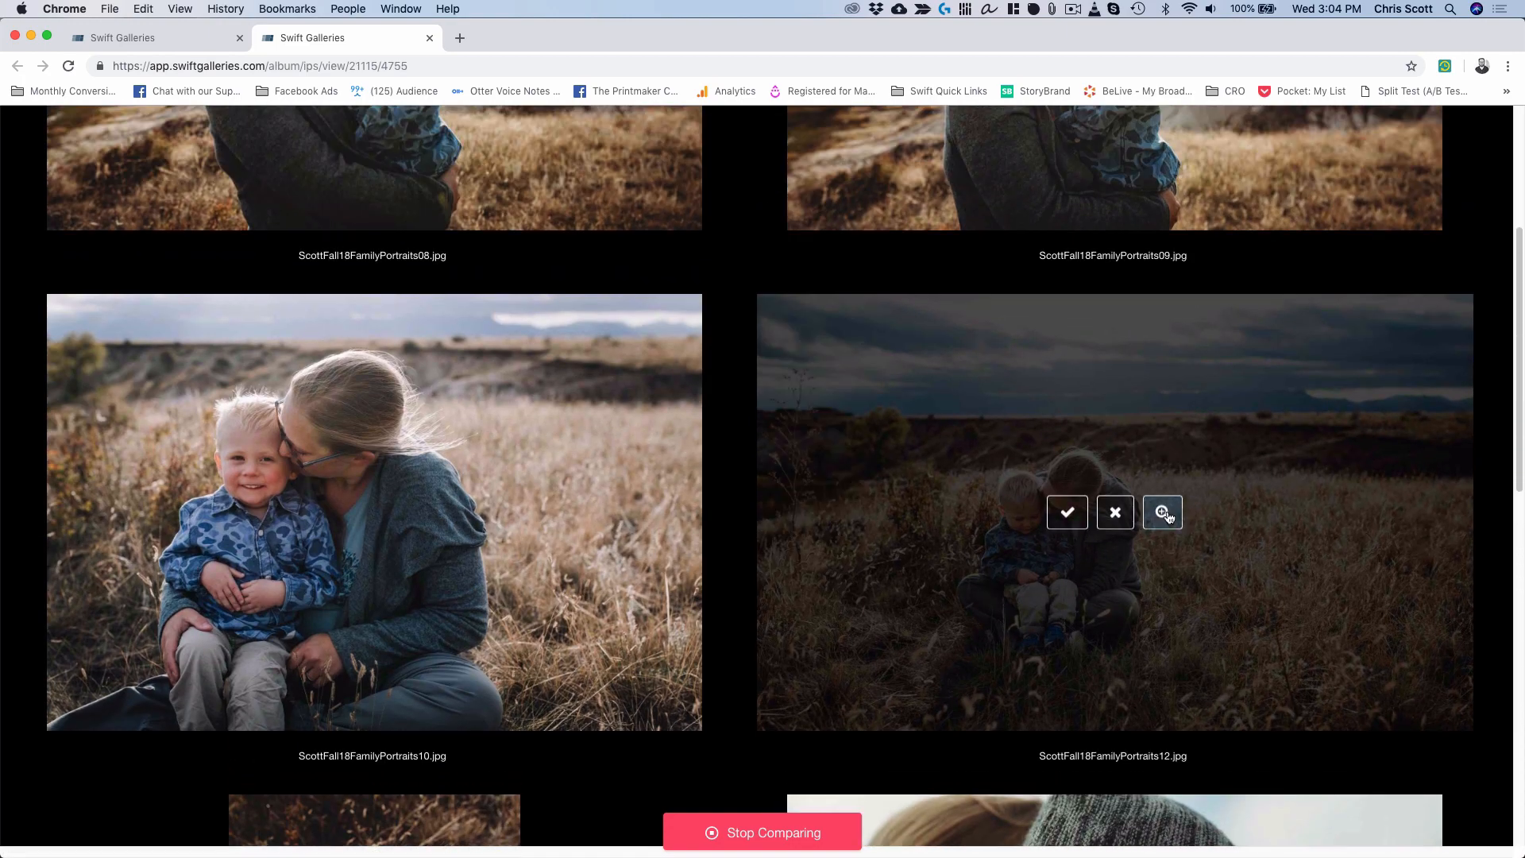
# Reject photos 12 and 18, then stop comparing.
pyautogui.click(1112, 514)
pyautogui.scroll(4, 1112, 519)
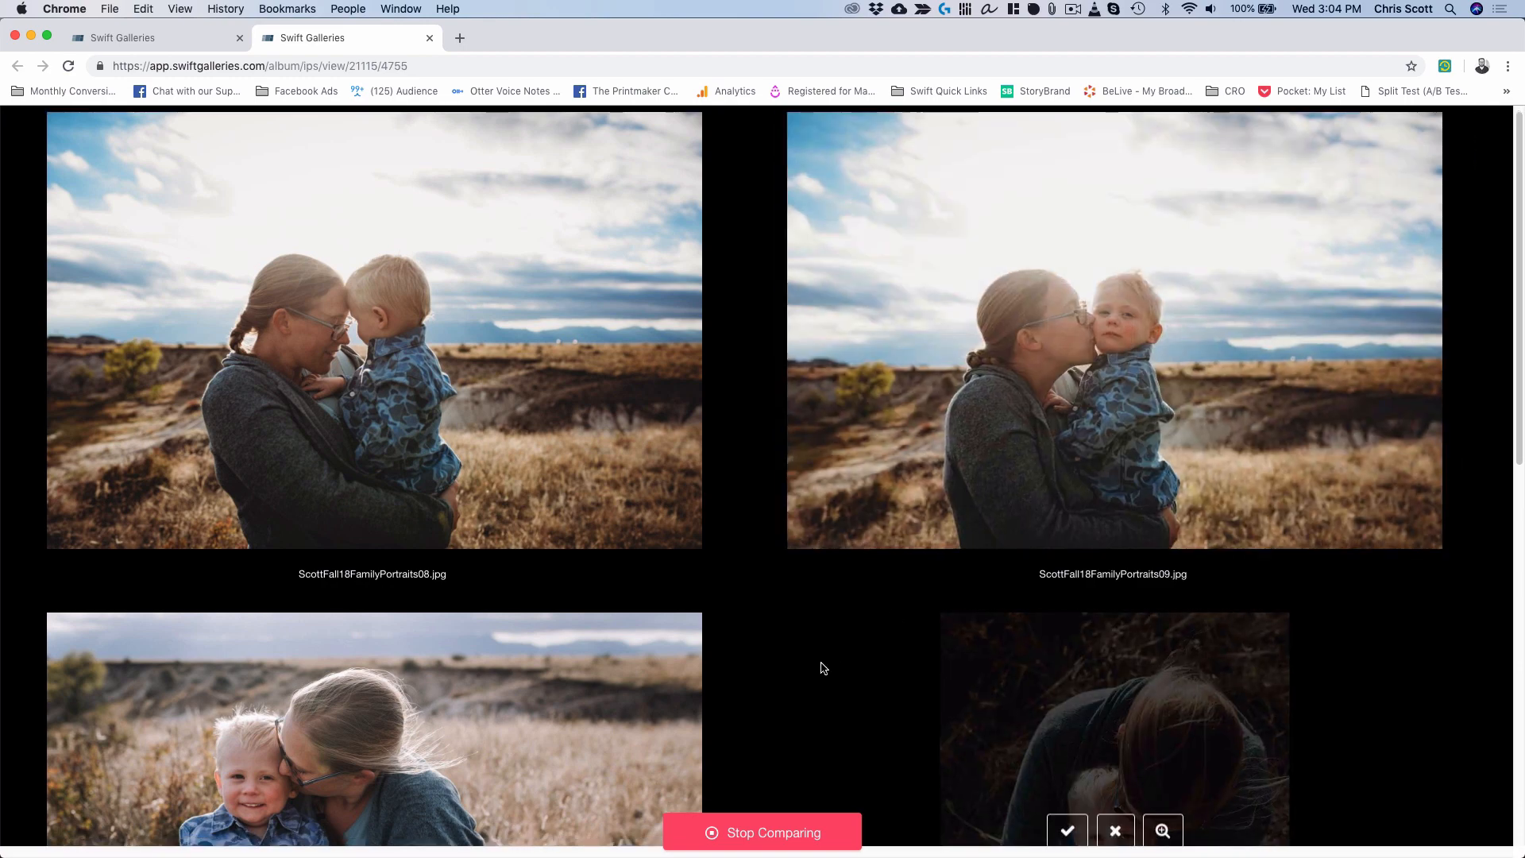
pyautogui.scroll(-5, 823, 667)
pyautogui.scroll(-5, 822, 668)
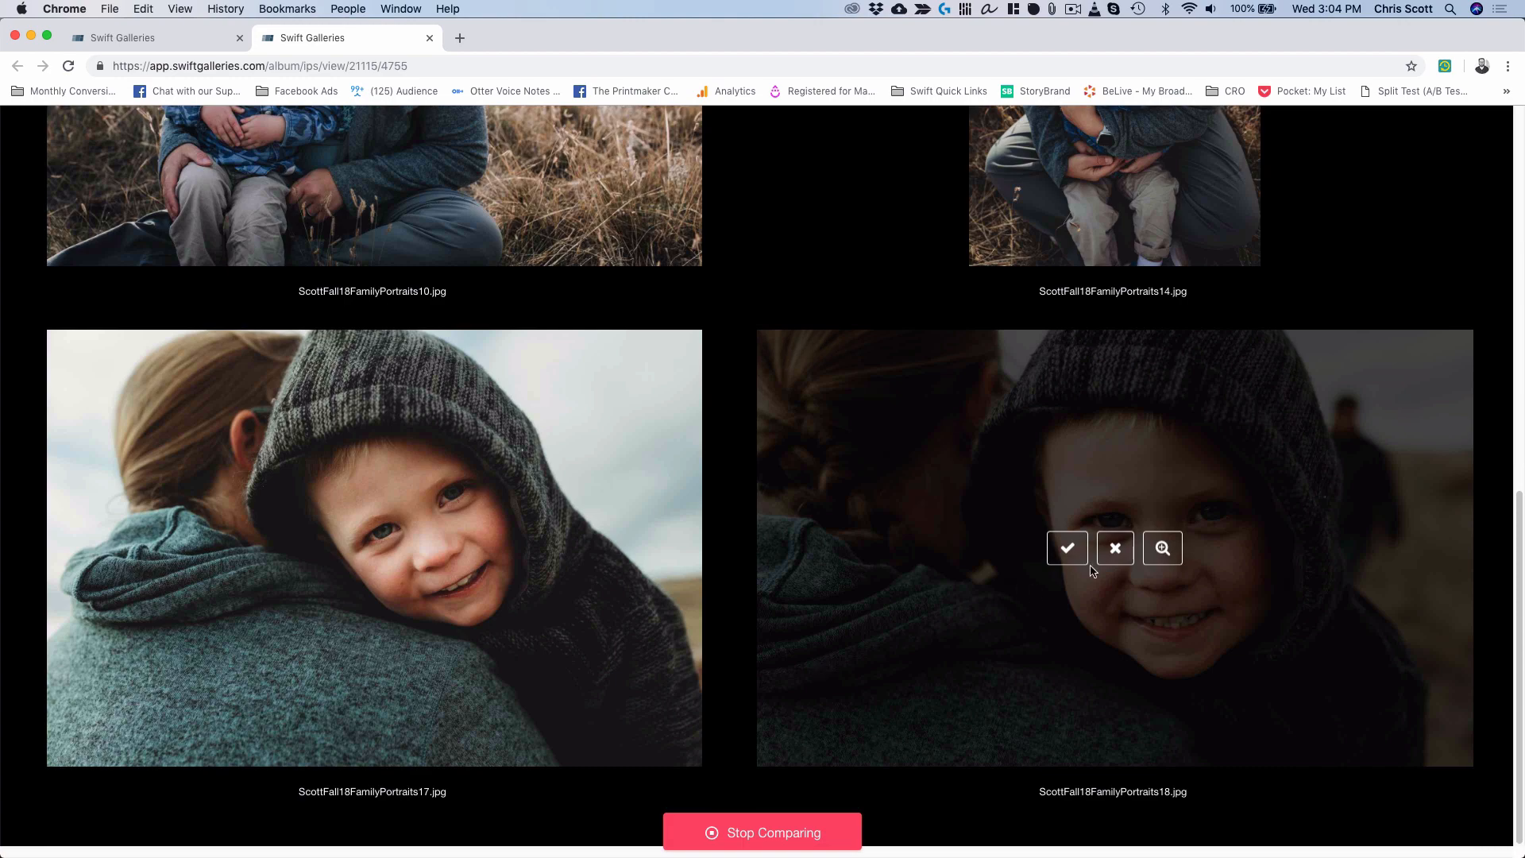
pyautogui.click(1115, 548)
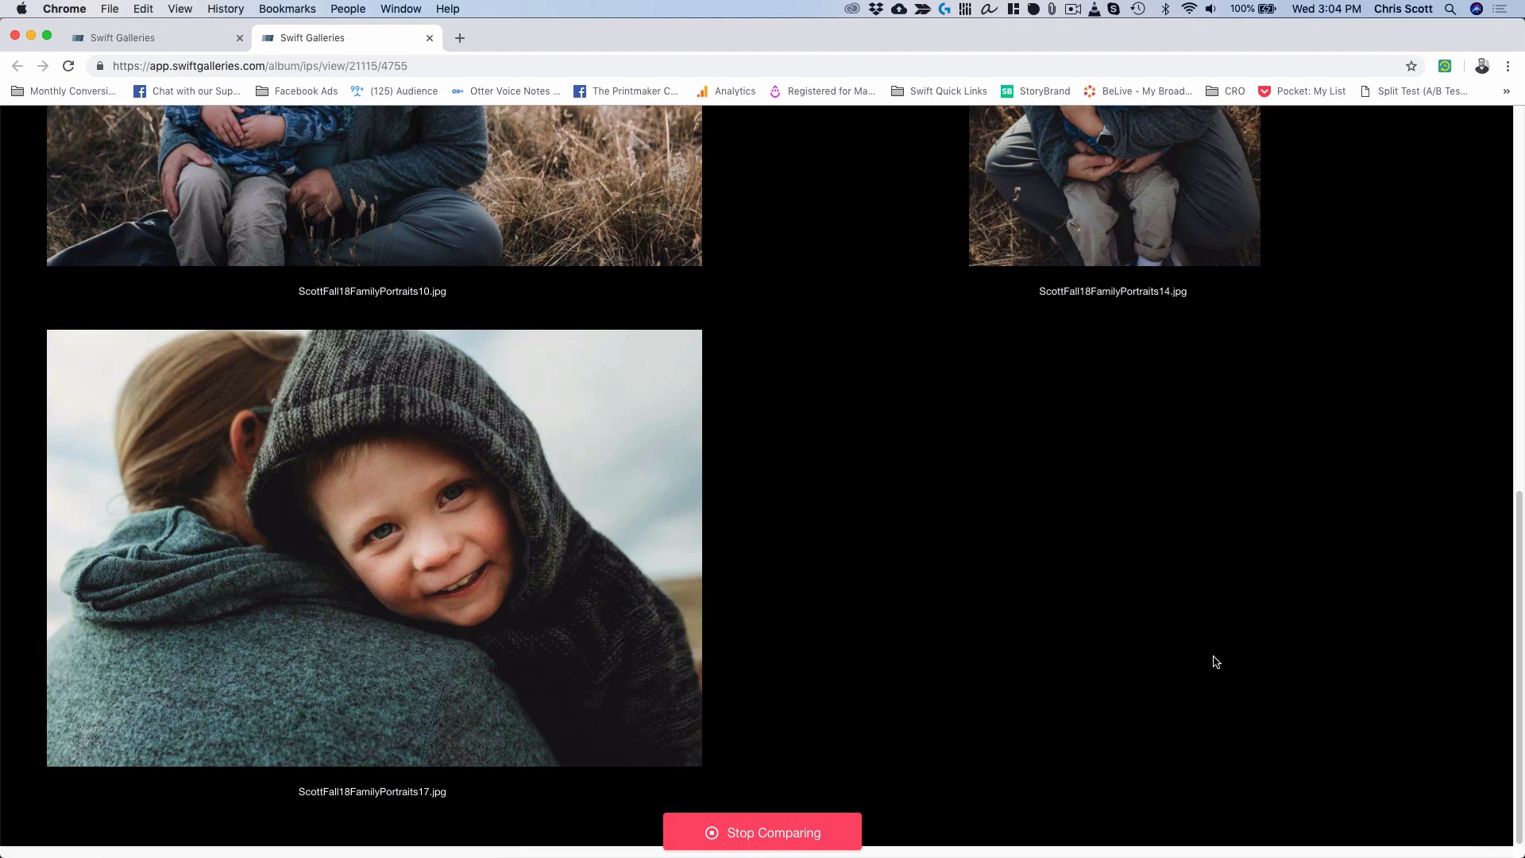
pyautogui.scroll(9, 1216, 662)
pyautogui.scroll(-6, 1217, 661)
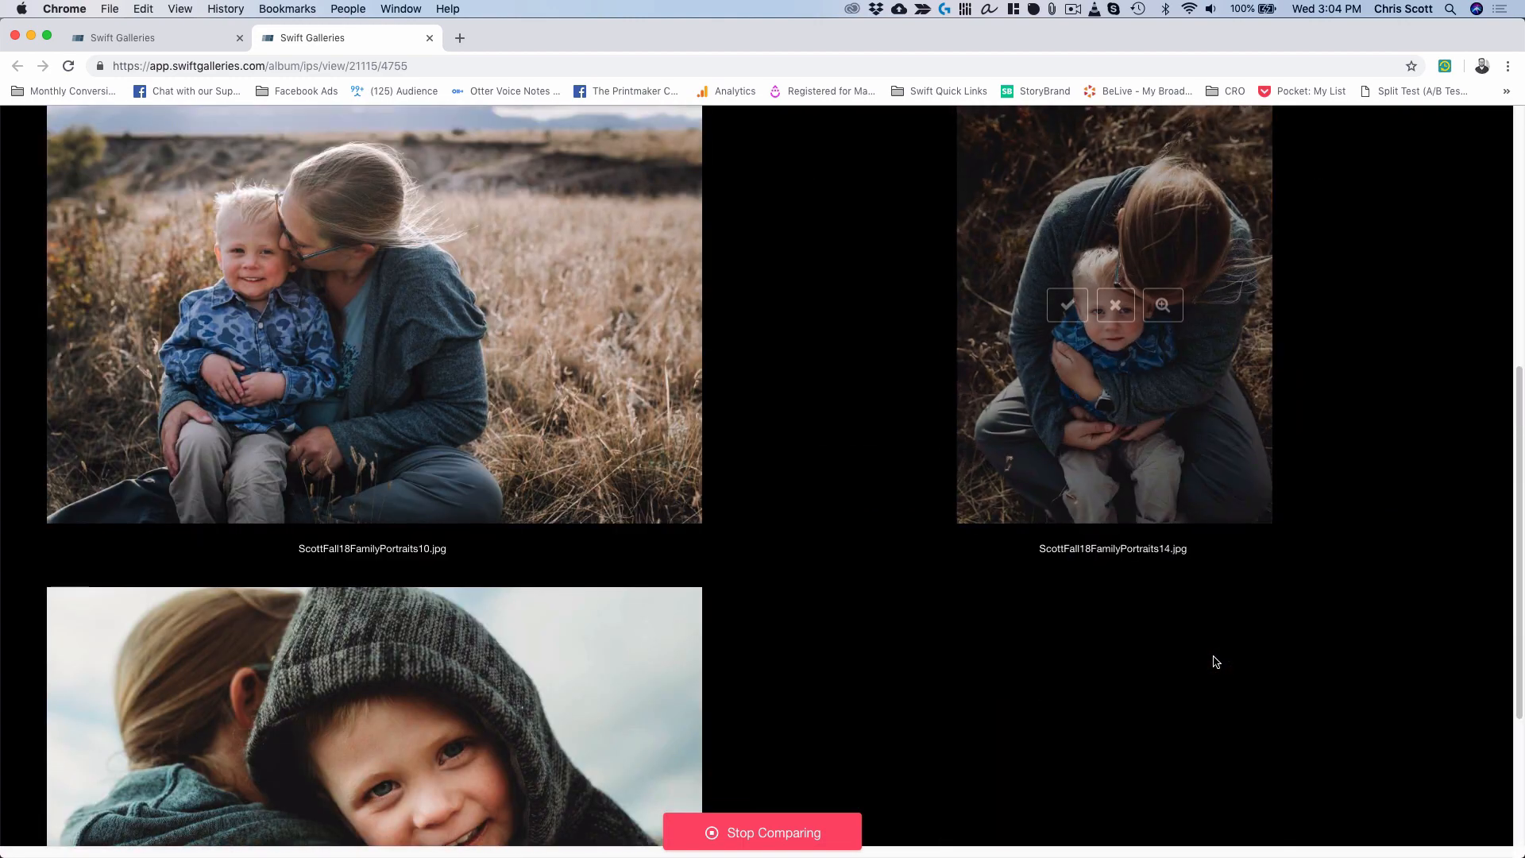
pyautogui.scroll(-3, 1216, 661)
pyautogui.click(754, 831)
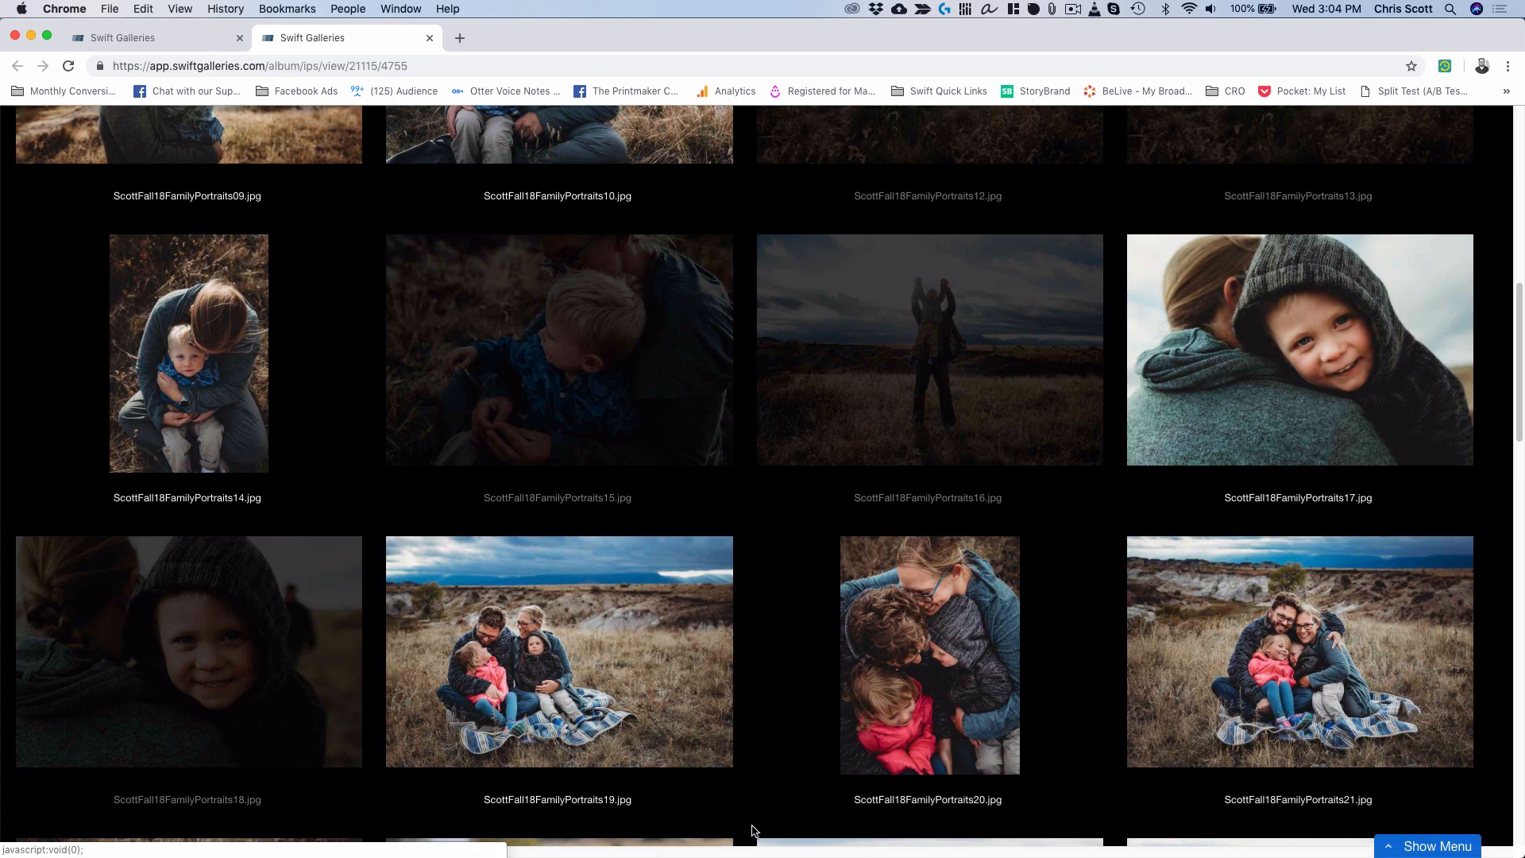
# Open Design Galleries and show the Rooms backgrounds in the expanded sidebar.
pyautogui.click(1434, 847)
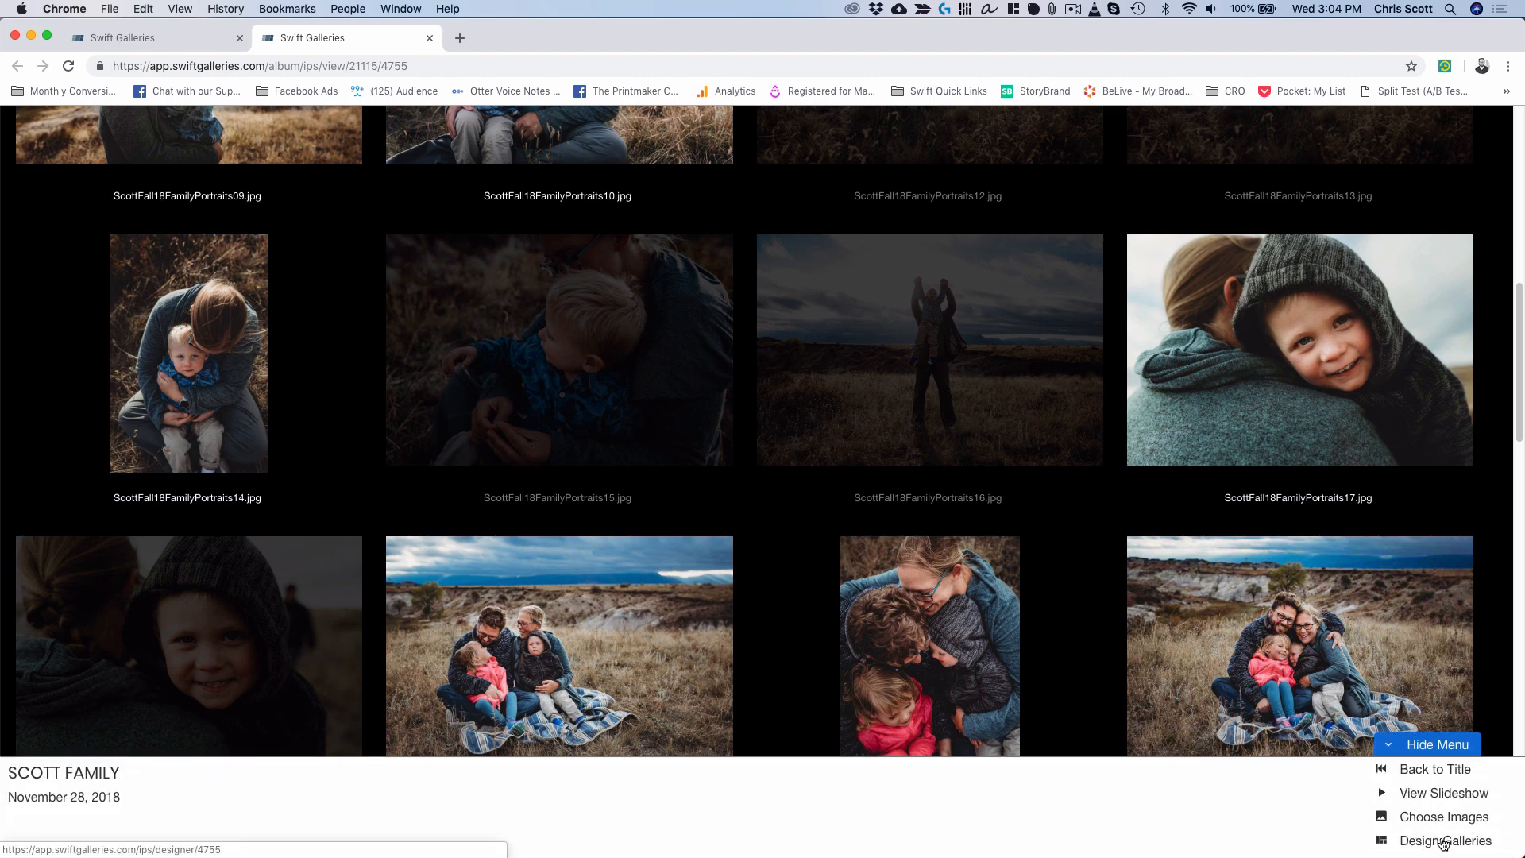
pyautogui.click(1444, 842)
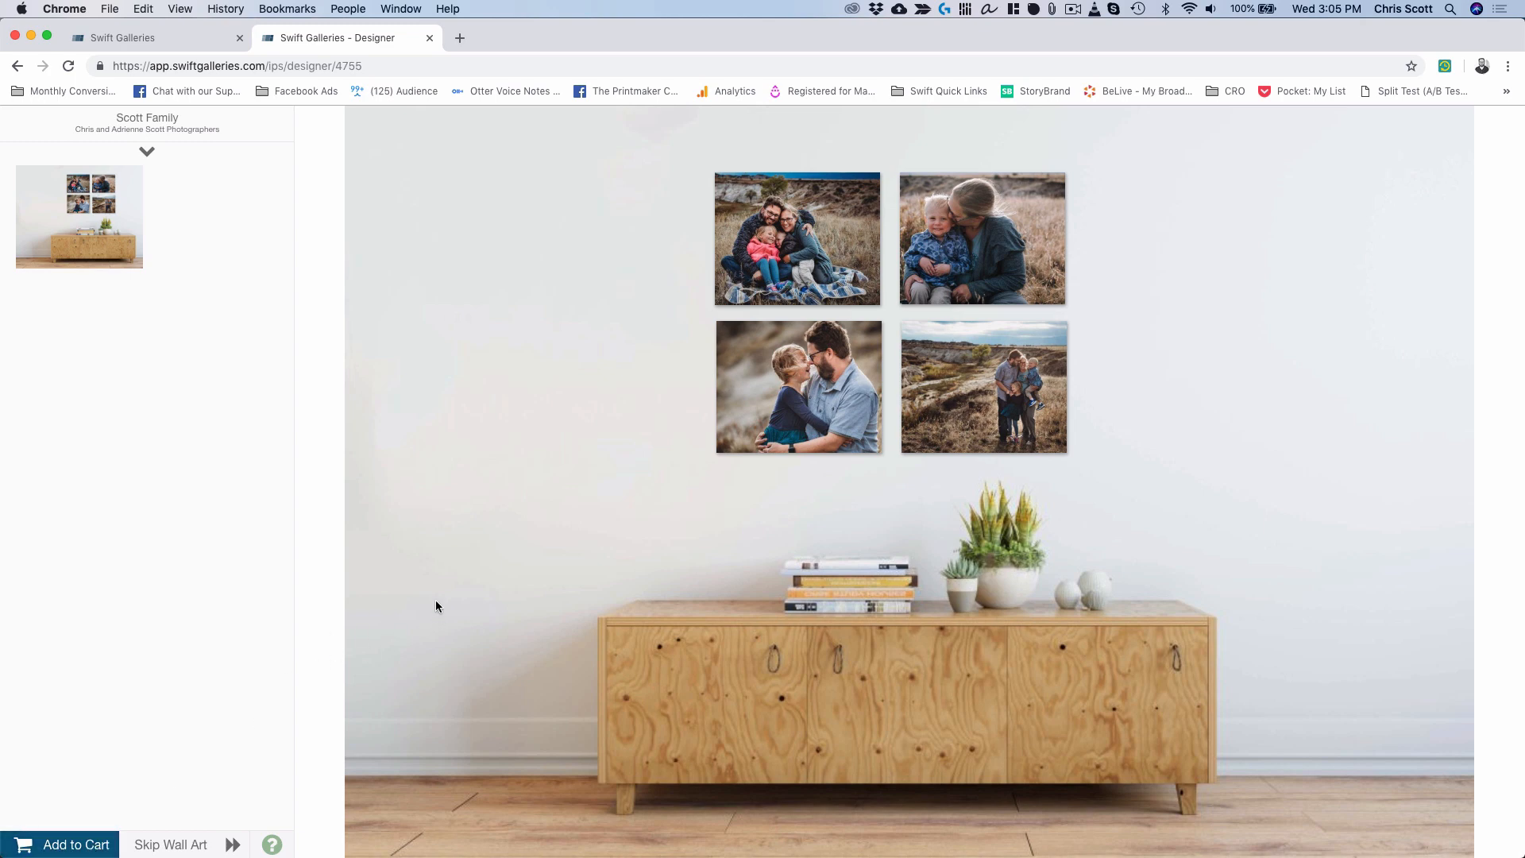
pyautogui.click(145, 154)
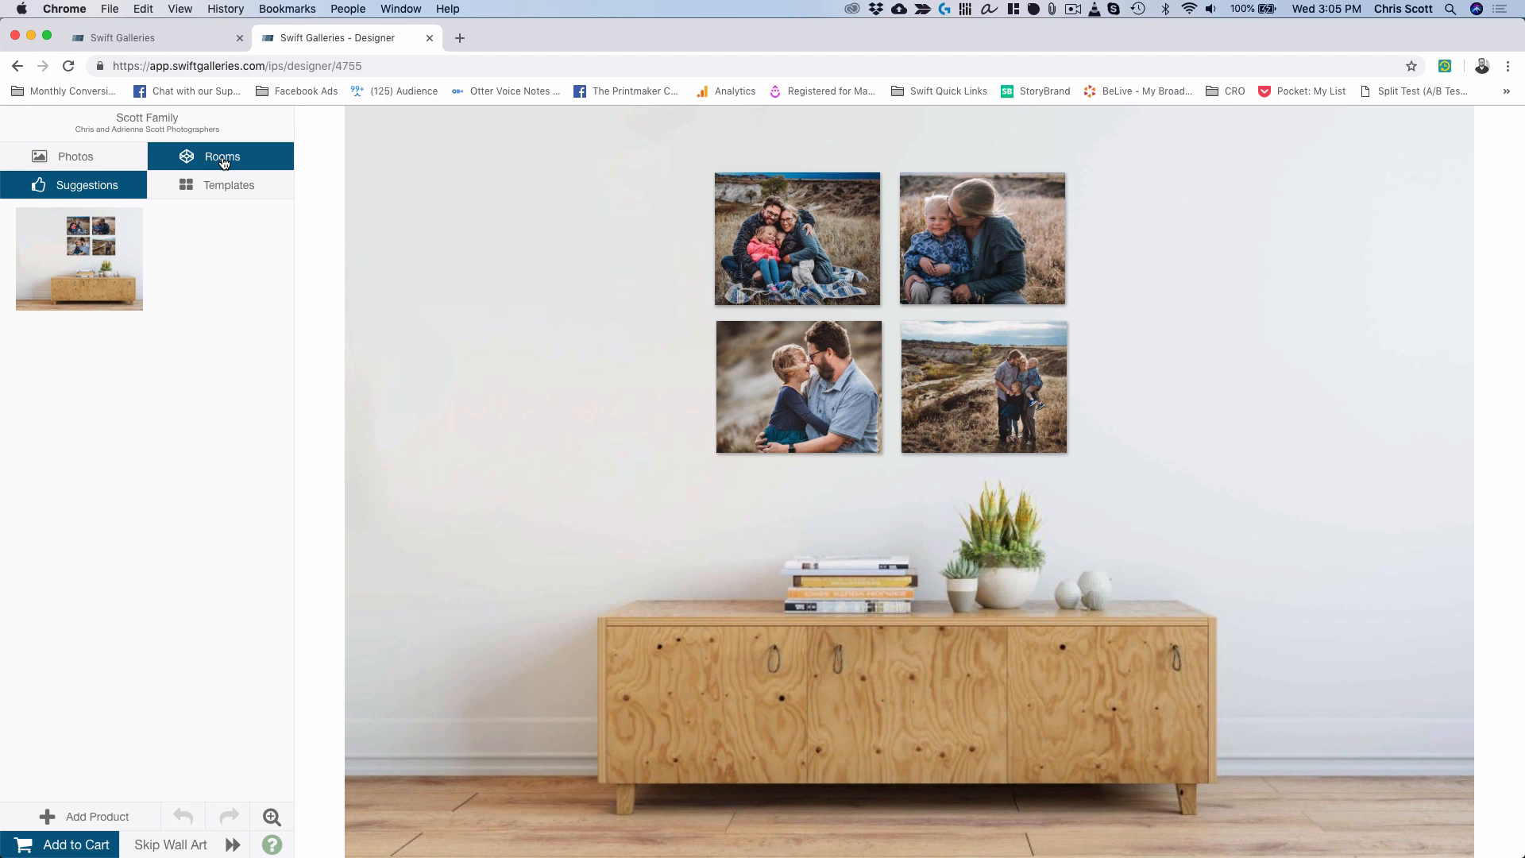
pyautogui.click(224, 163)
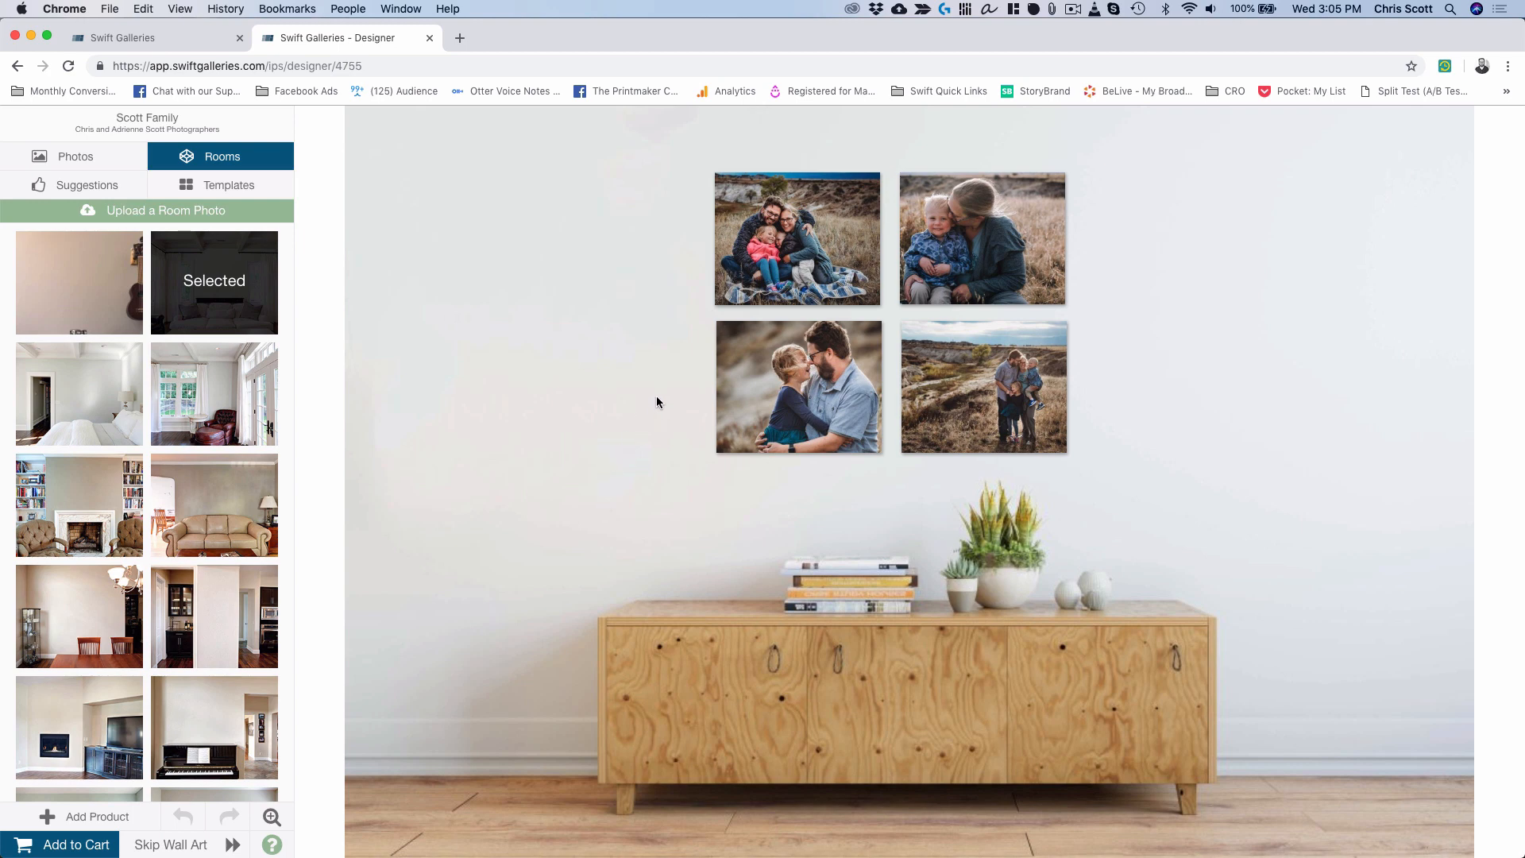
# Select the top-left 16x20 canvas and place the two-children field photo on it.
pyautogui.click(807, 250)
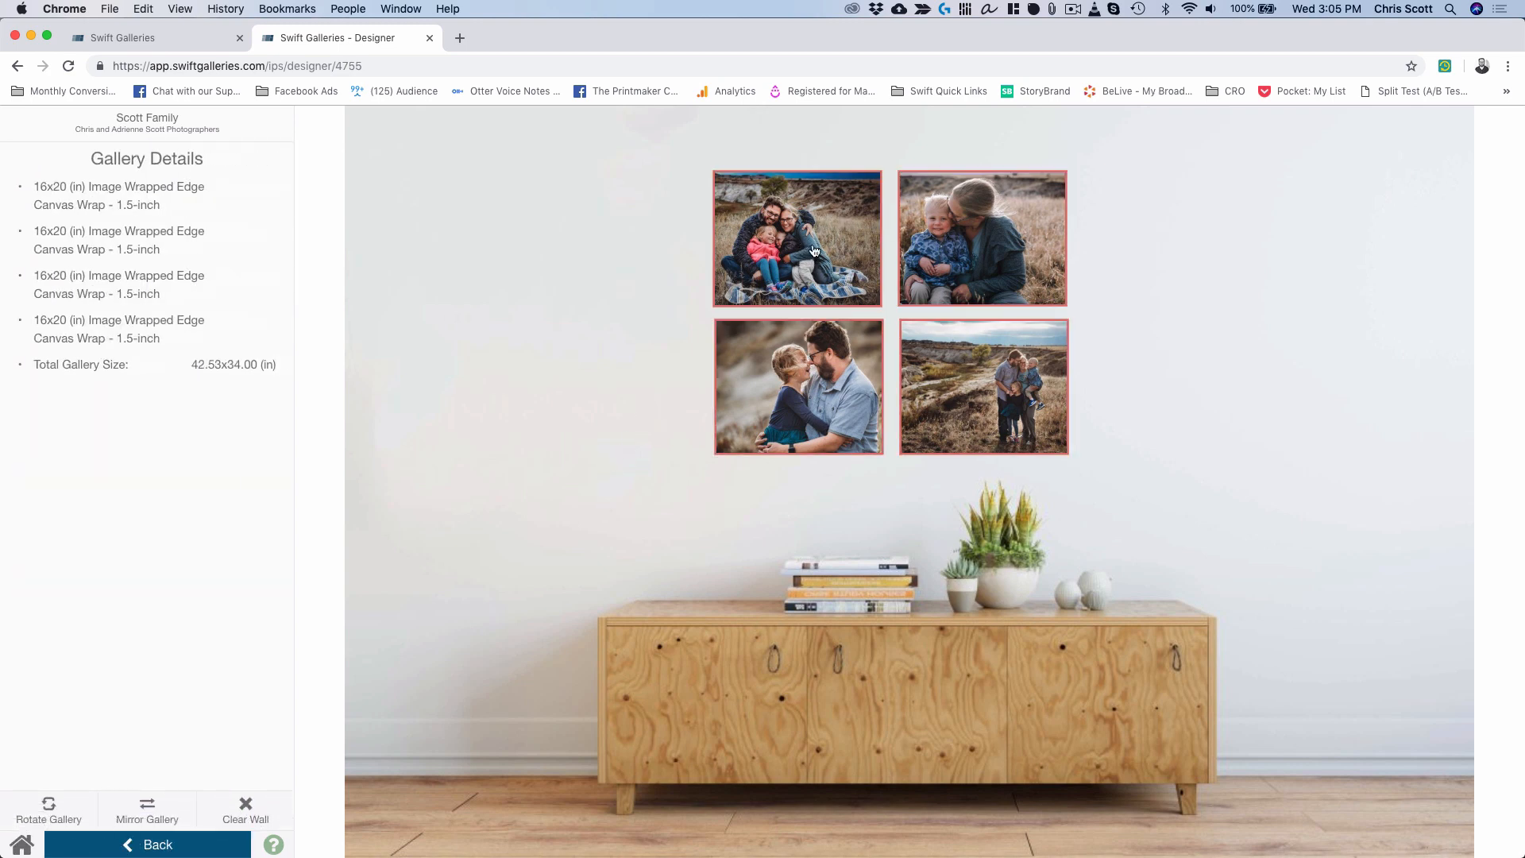
pyautogui.click(815, 251)
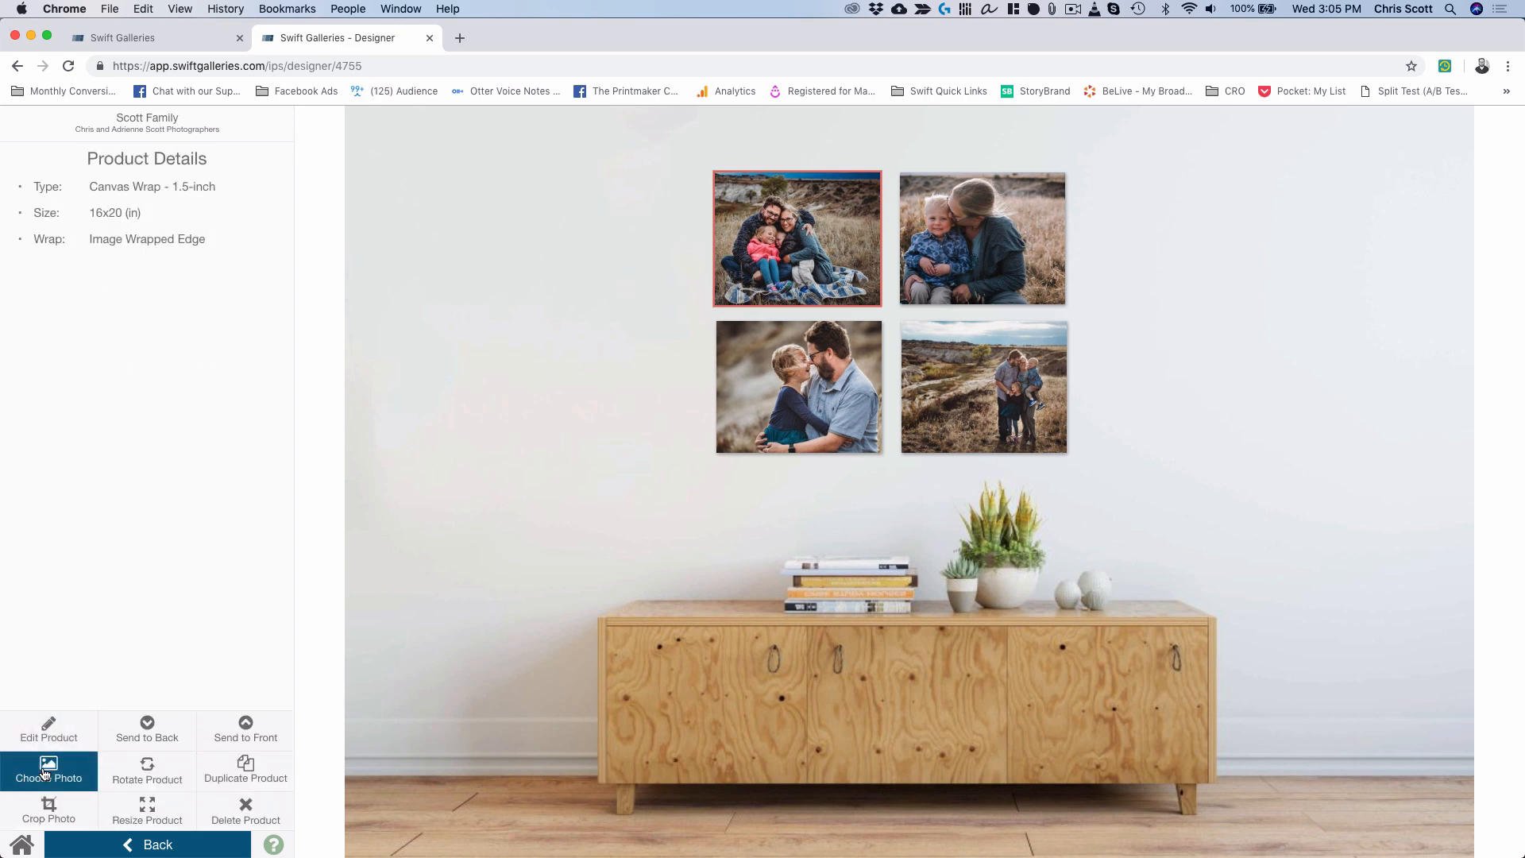
pyautogui.click(45, 772)
pyautogui.scroll(-5, 122, 620)
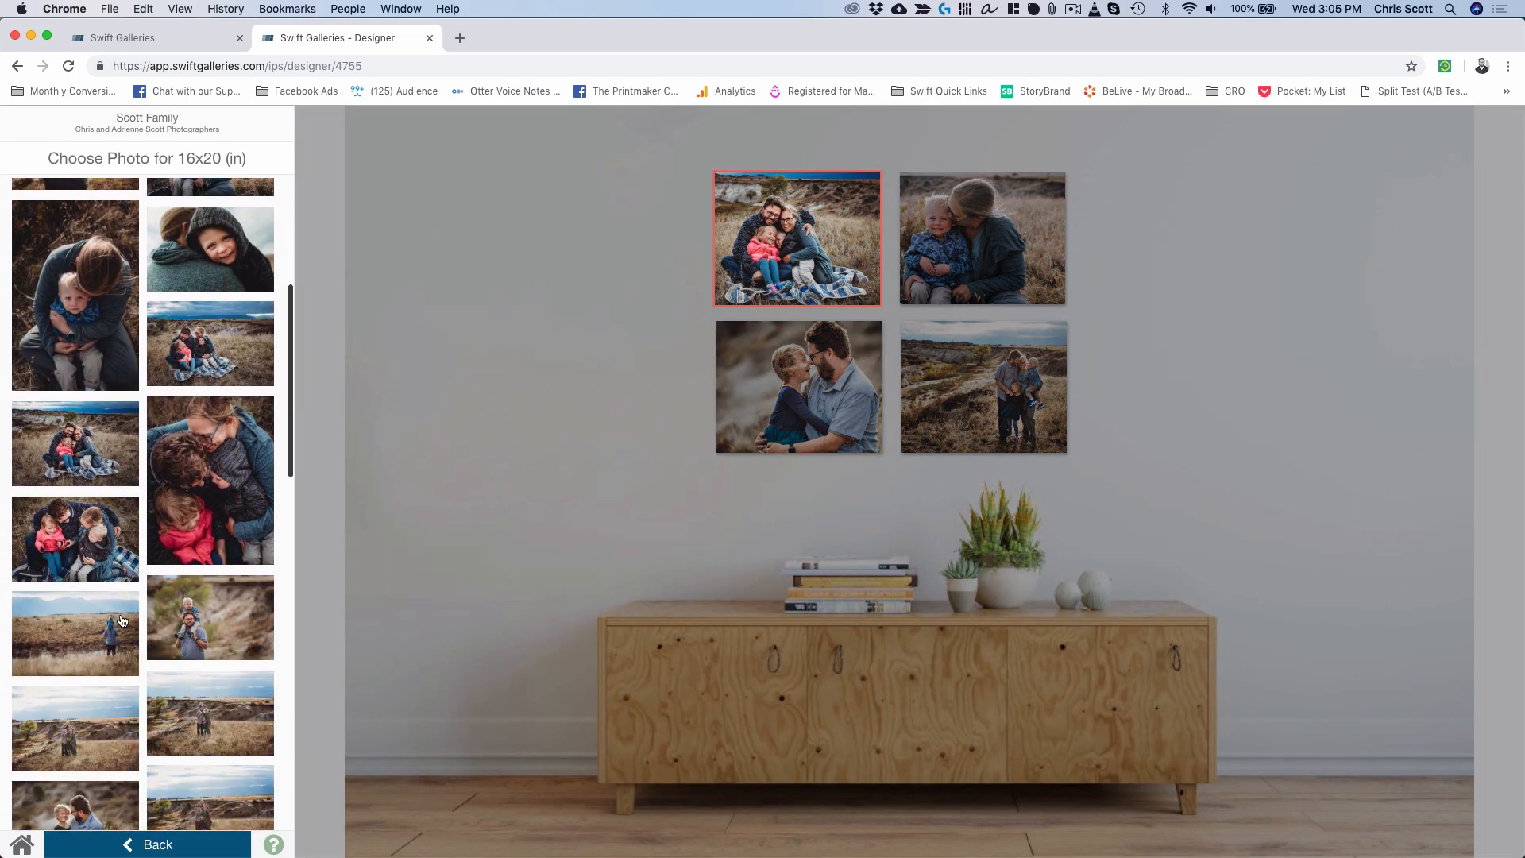
pyautogui.scroll(-10, 121, 621)
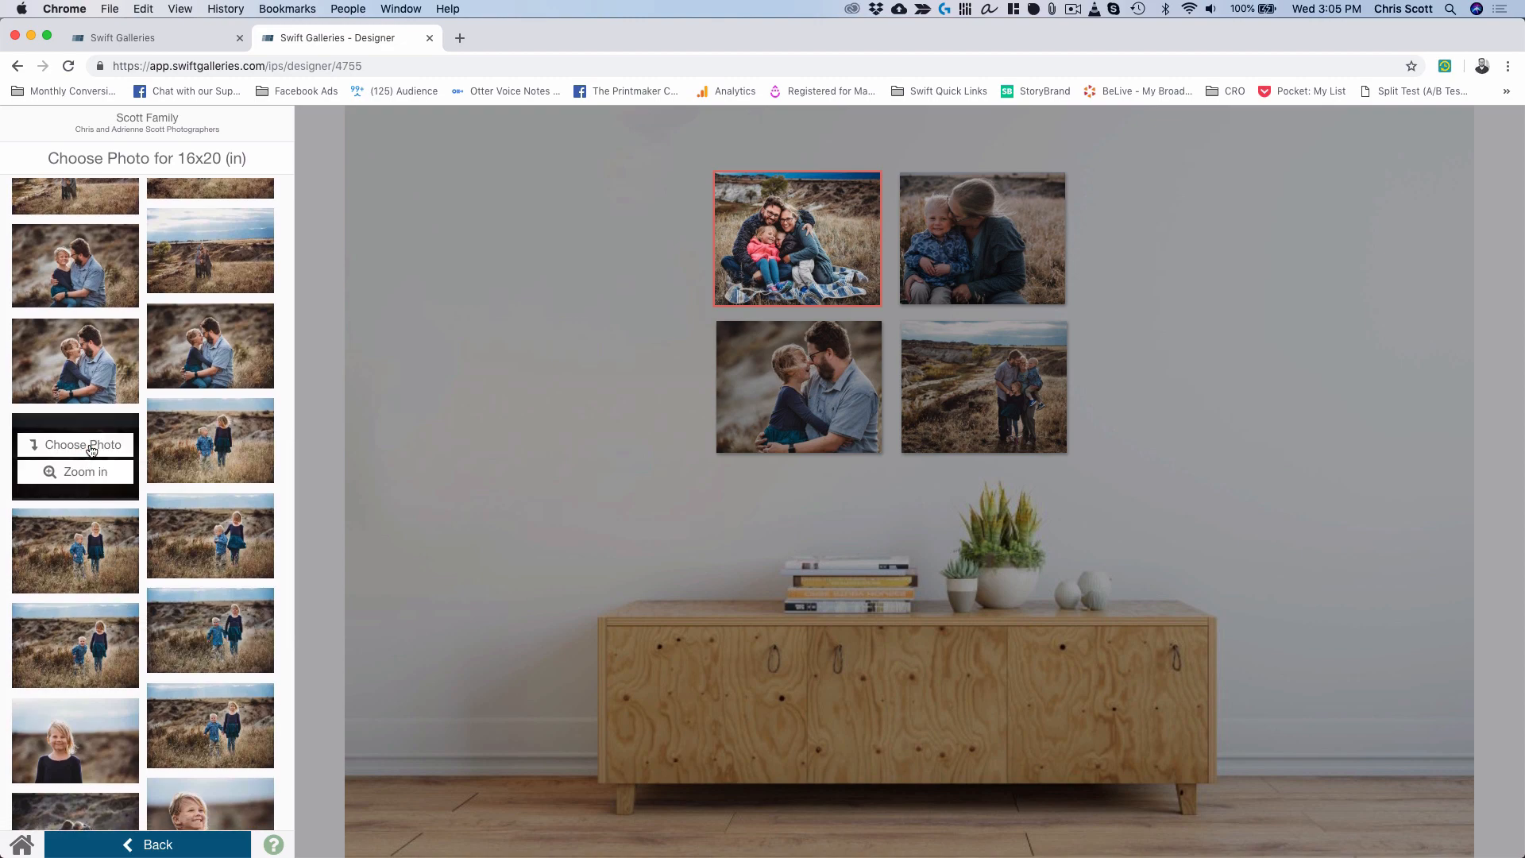
pyautogui.click(91, 446)
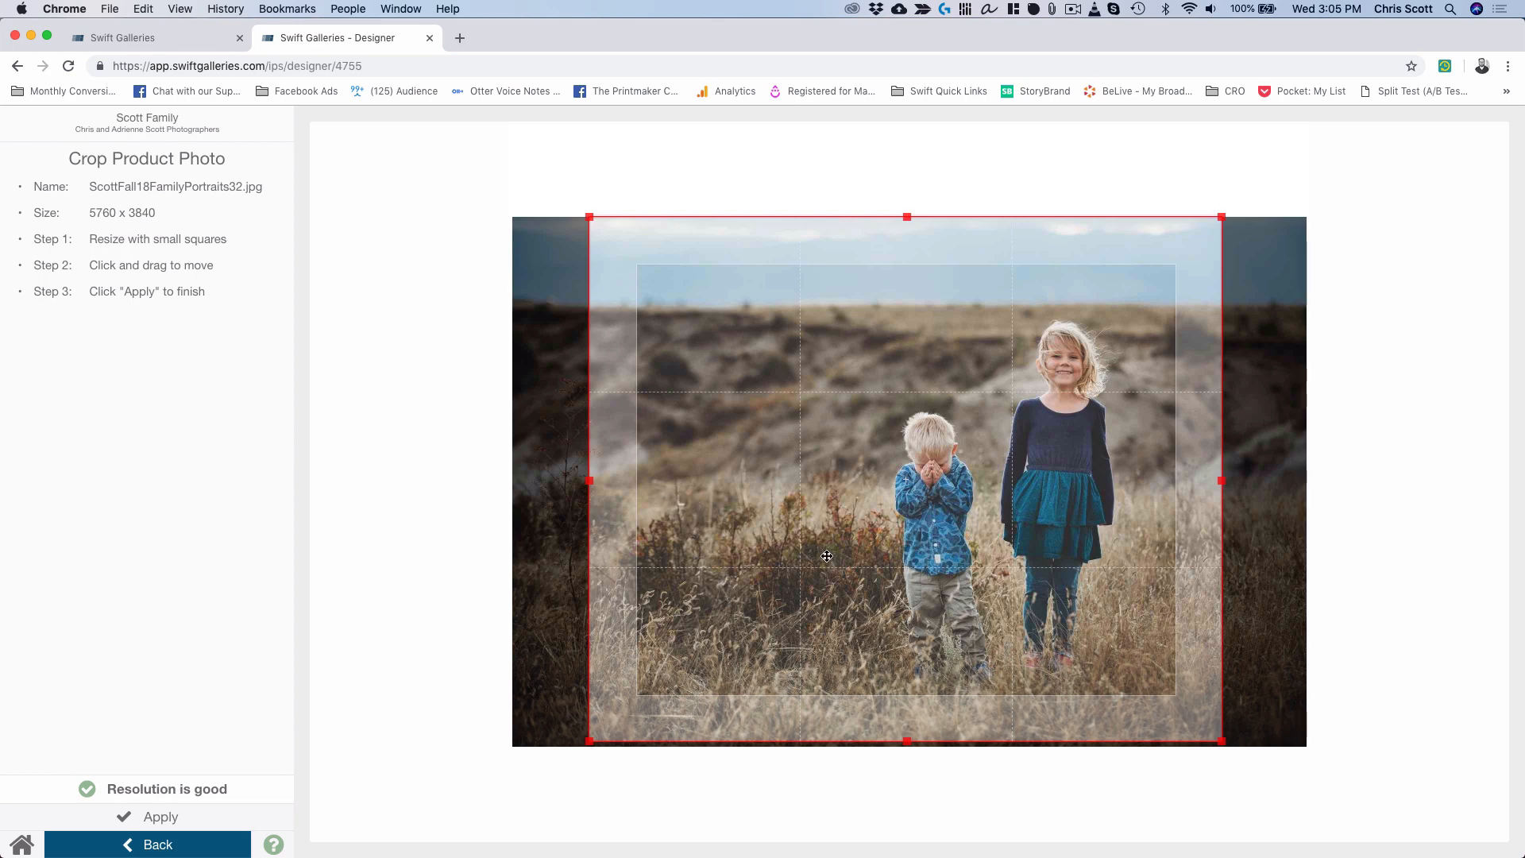
# Fit the crop box to frame the children, apply it, and reselect the gallery.
pyautogui.moveTo(974, 577); pyautogui.dragTo(1088, 578)
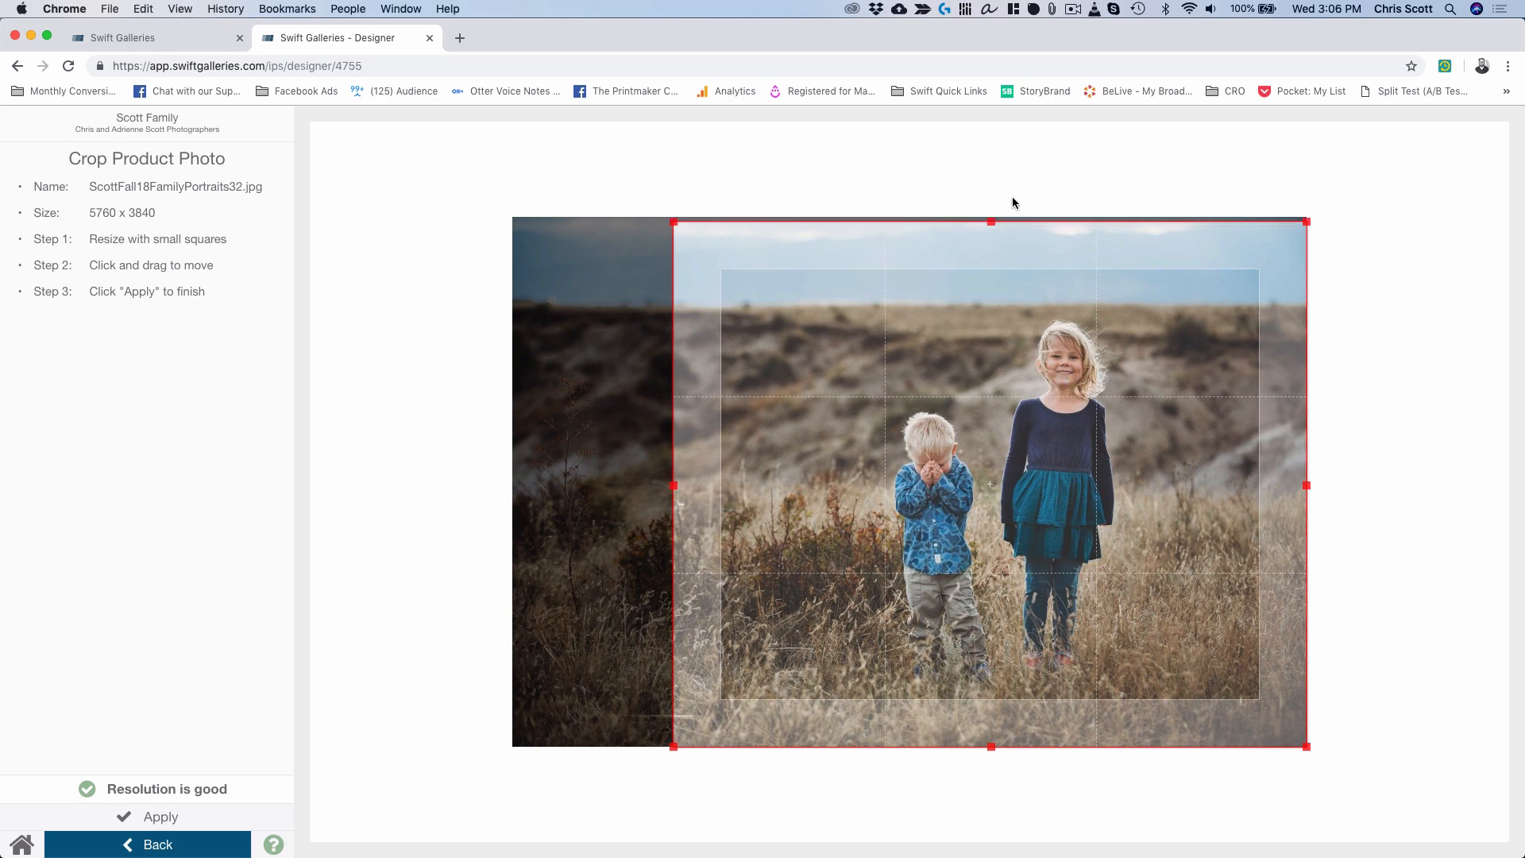
pyautogui.moveTo(1305, 219); pyautogui.dragTo(1354, 164)
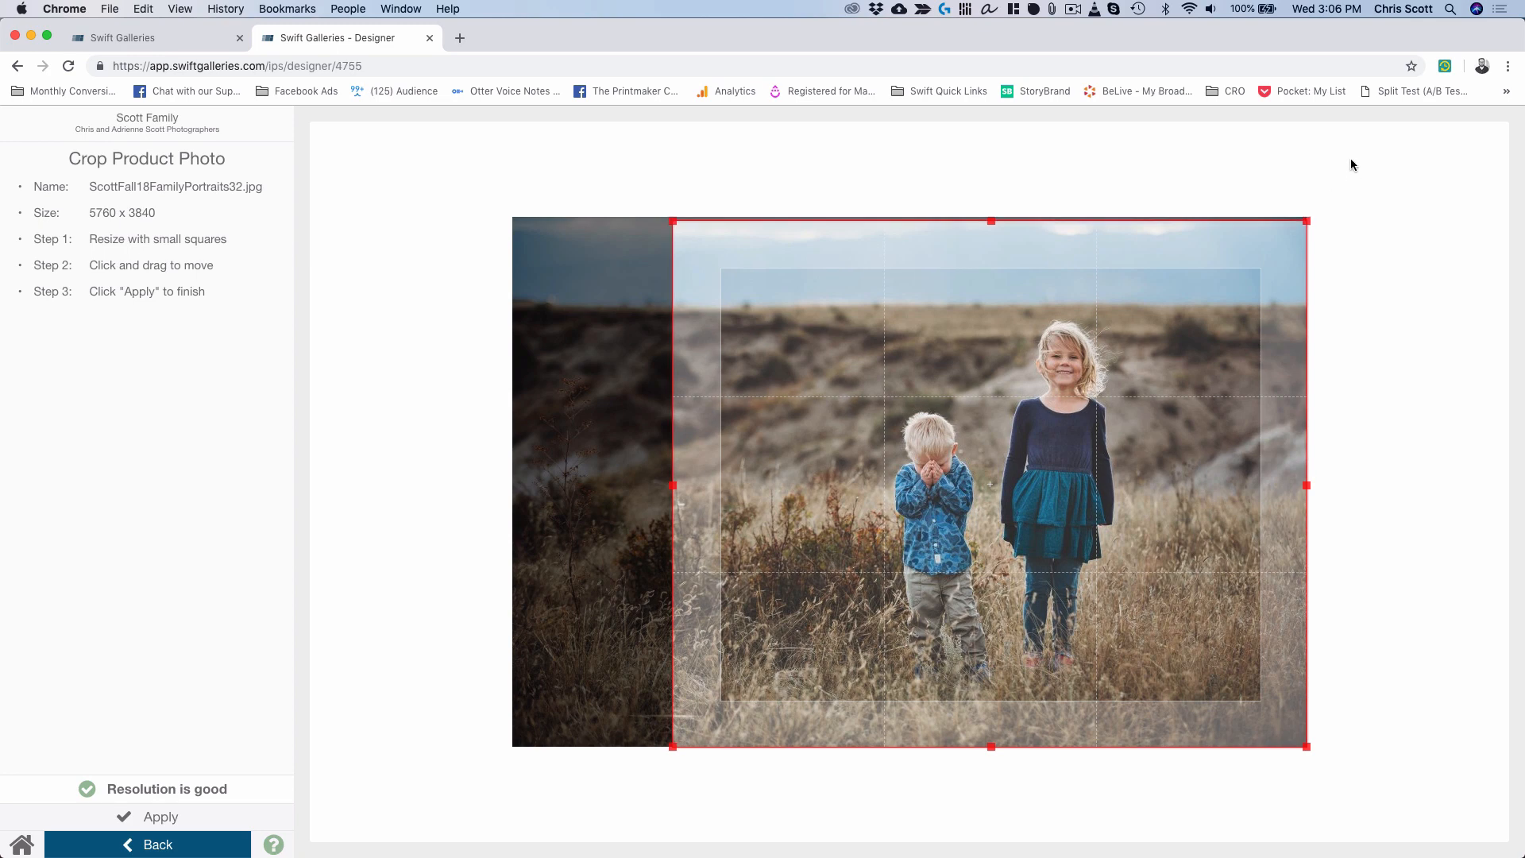
pyautogui.moveTo(670, 219); pyautogui.dragTo(631, 190)
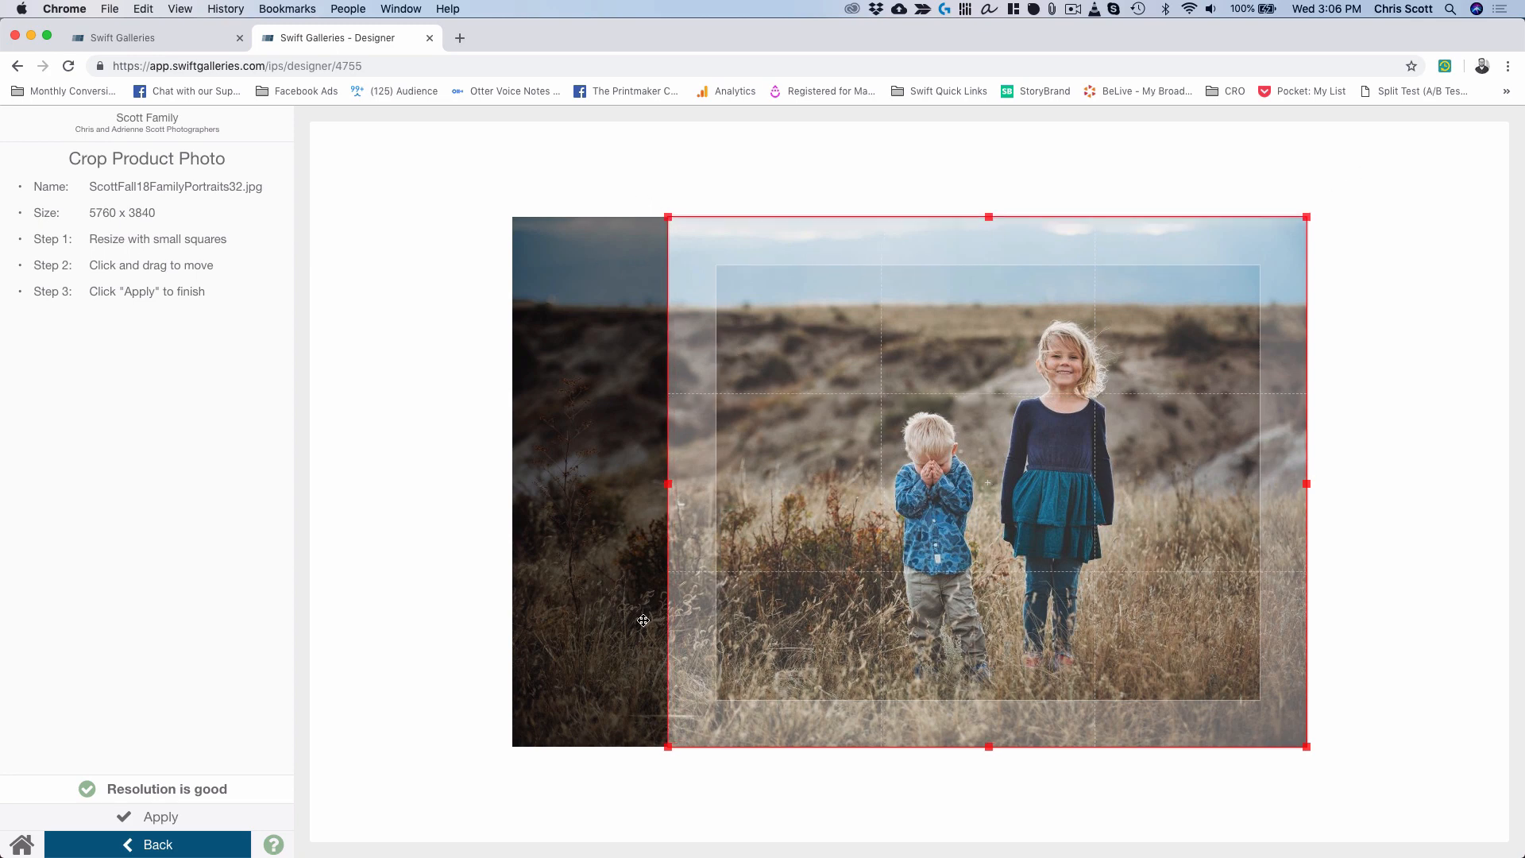
pyautogui.click(161, 817)
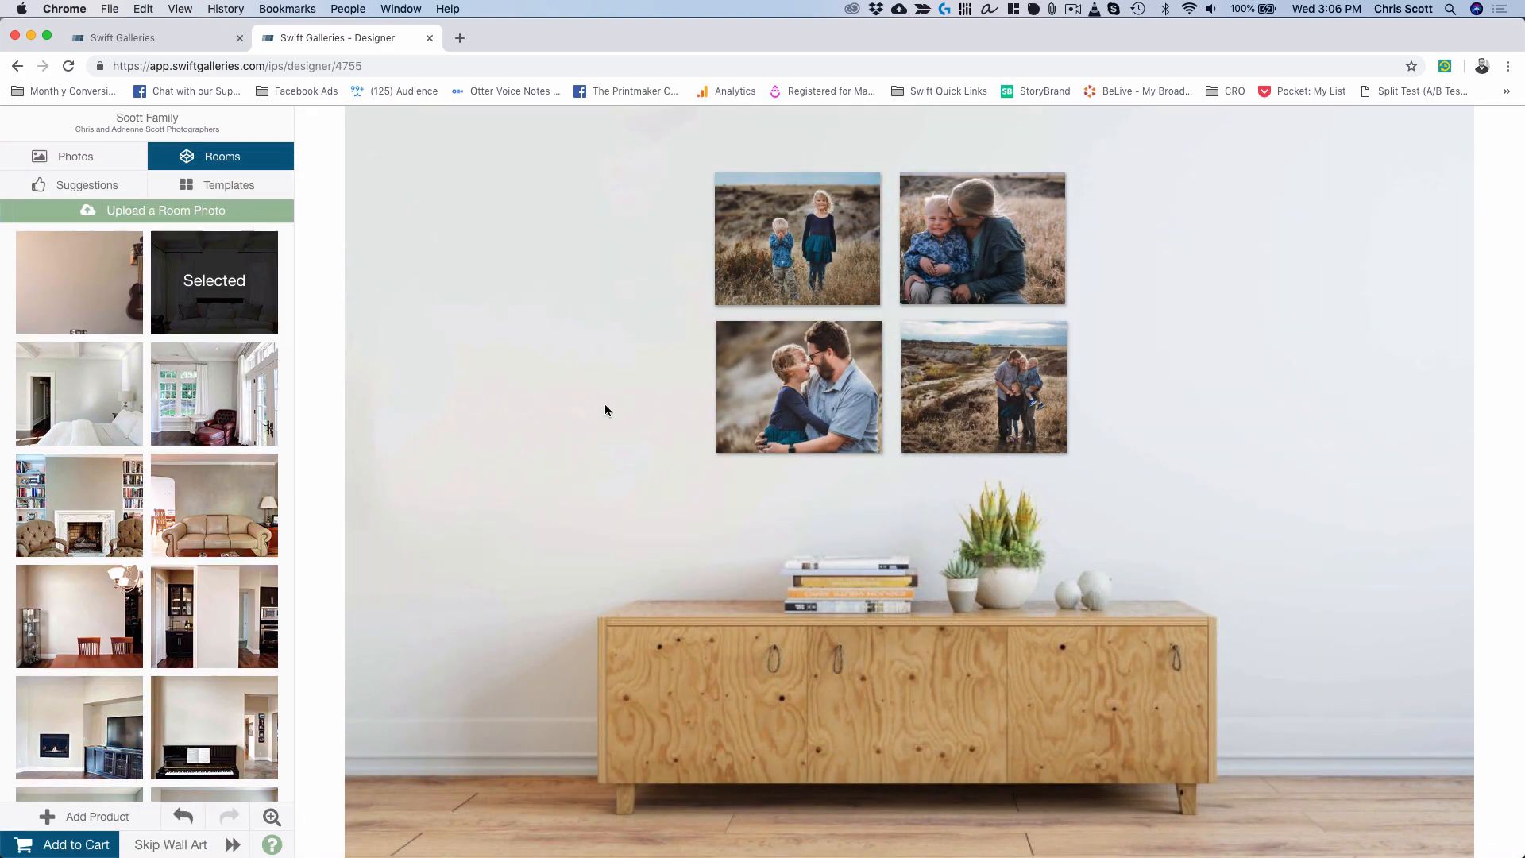
pyautogui.click(788, 384)
# Crop the bottom-left canvas's father-and-daughter photo, ScottFall18FamilyPortraits30.jpg, and apply the crop.
pyautogui.click(788, 384)
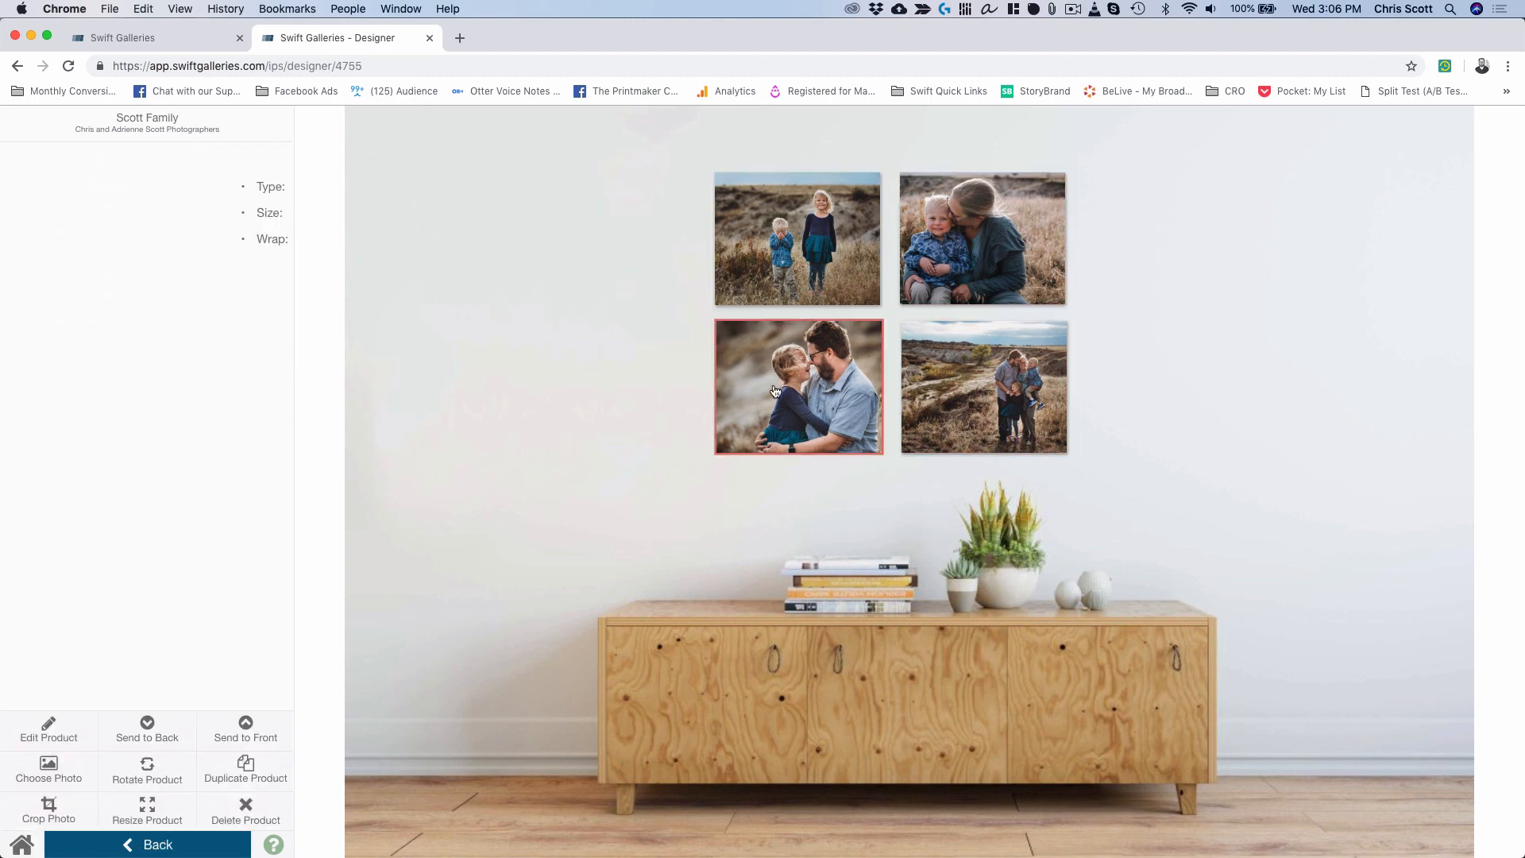
pyautogui.click(82, 818)
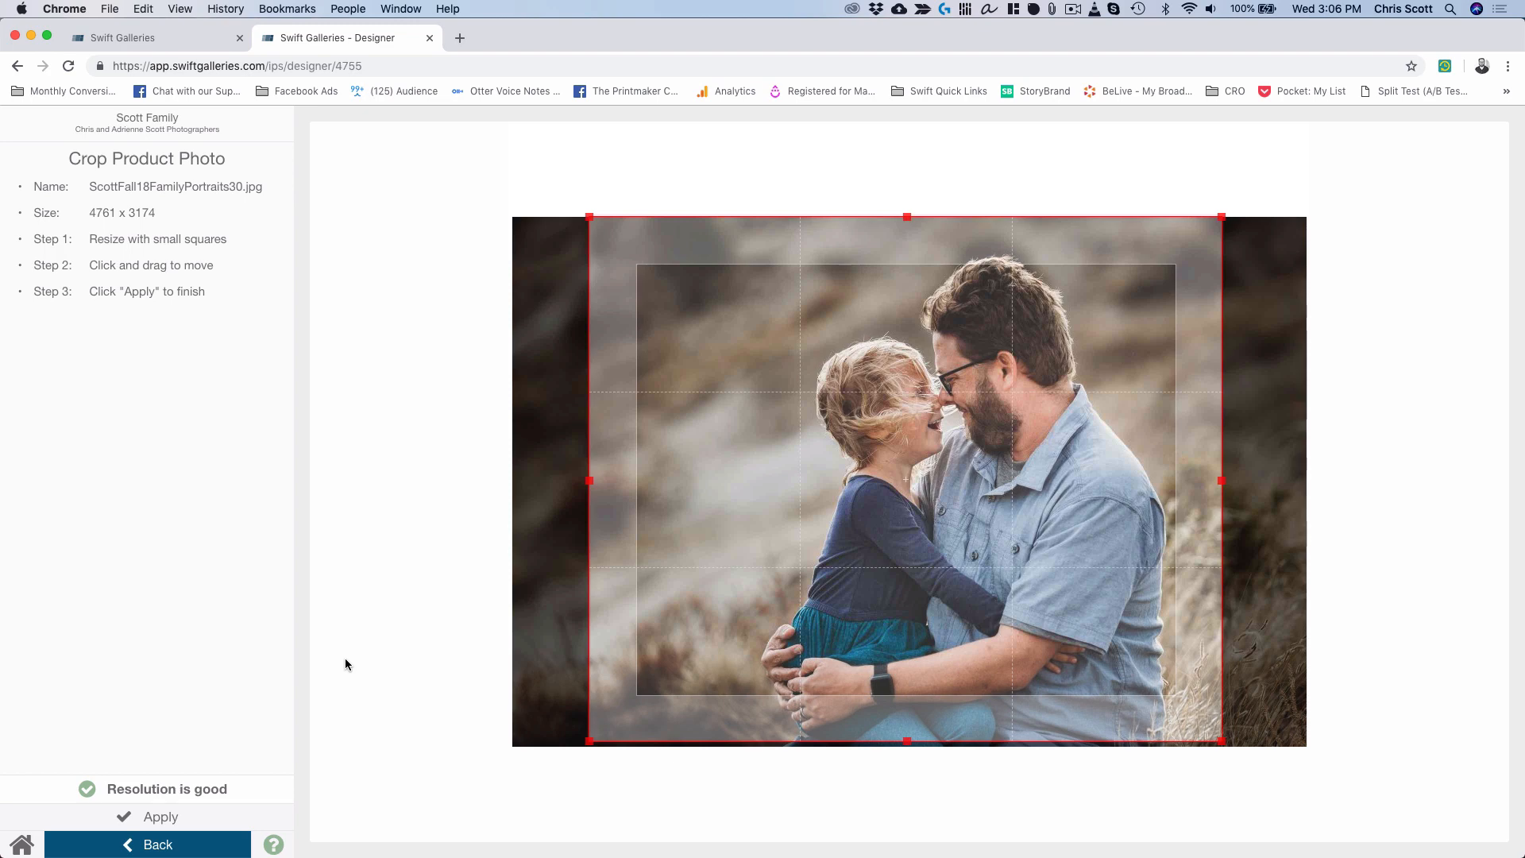
pyautogui.click(171, 820)
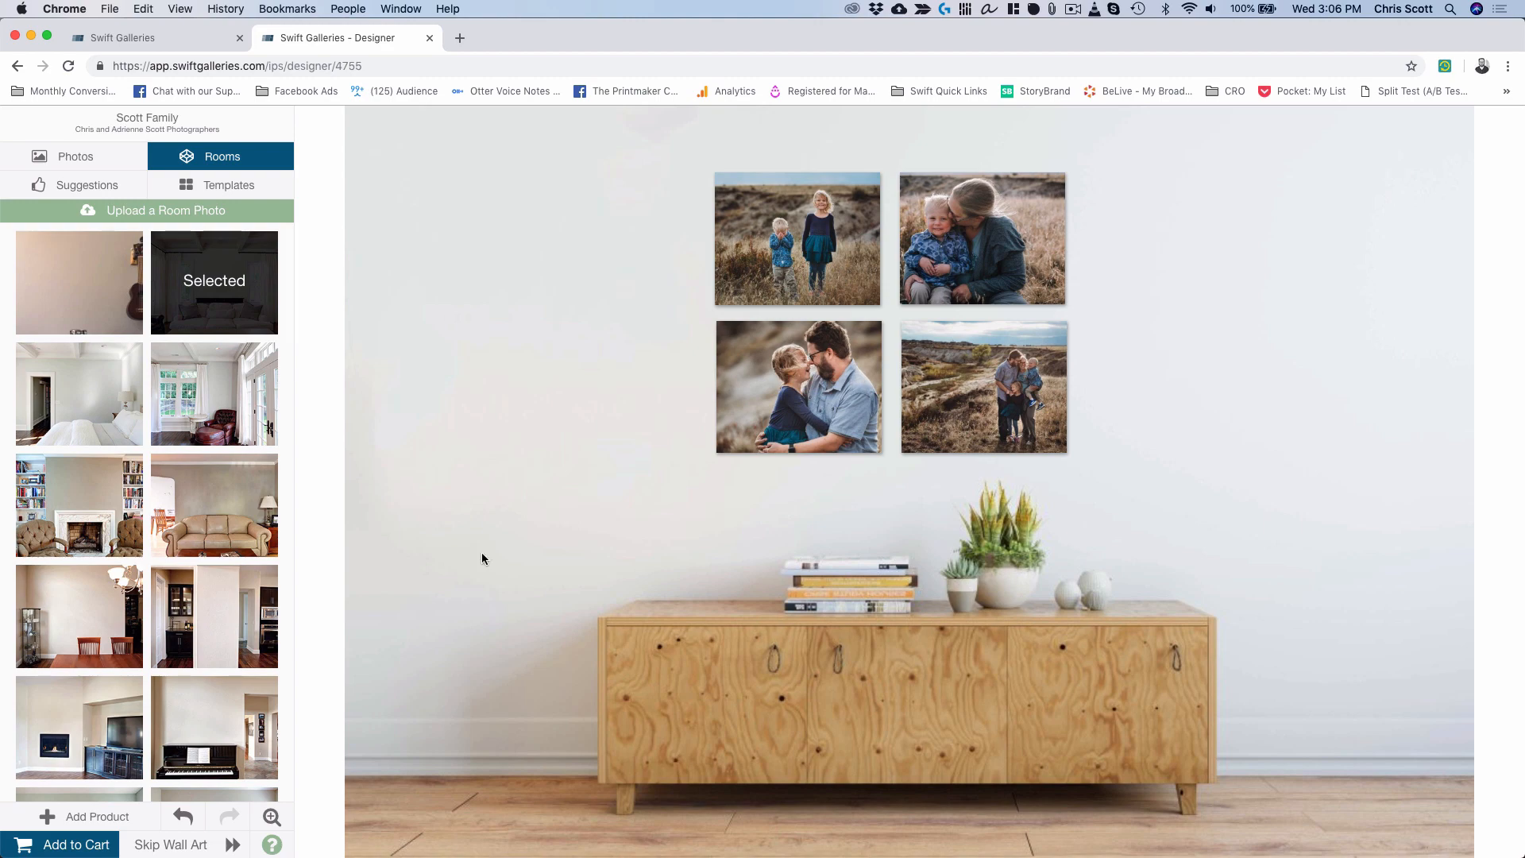
# Add the four-canvas wall gallery to the cart at 960.00 and proceed to checkout add-ons.
pyautogui.click(87, 844)
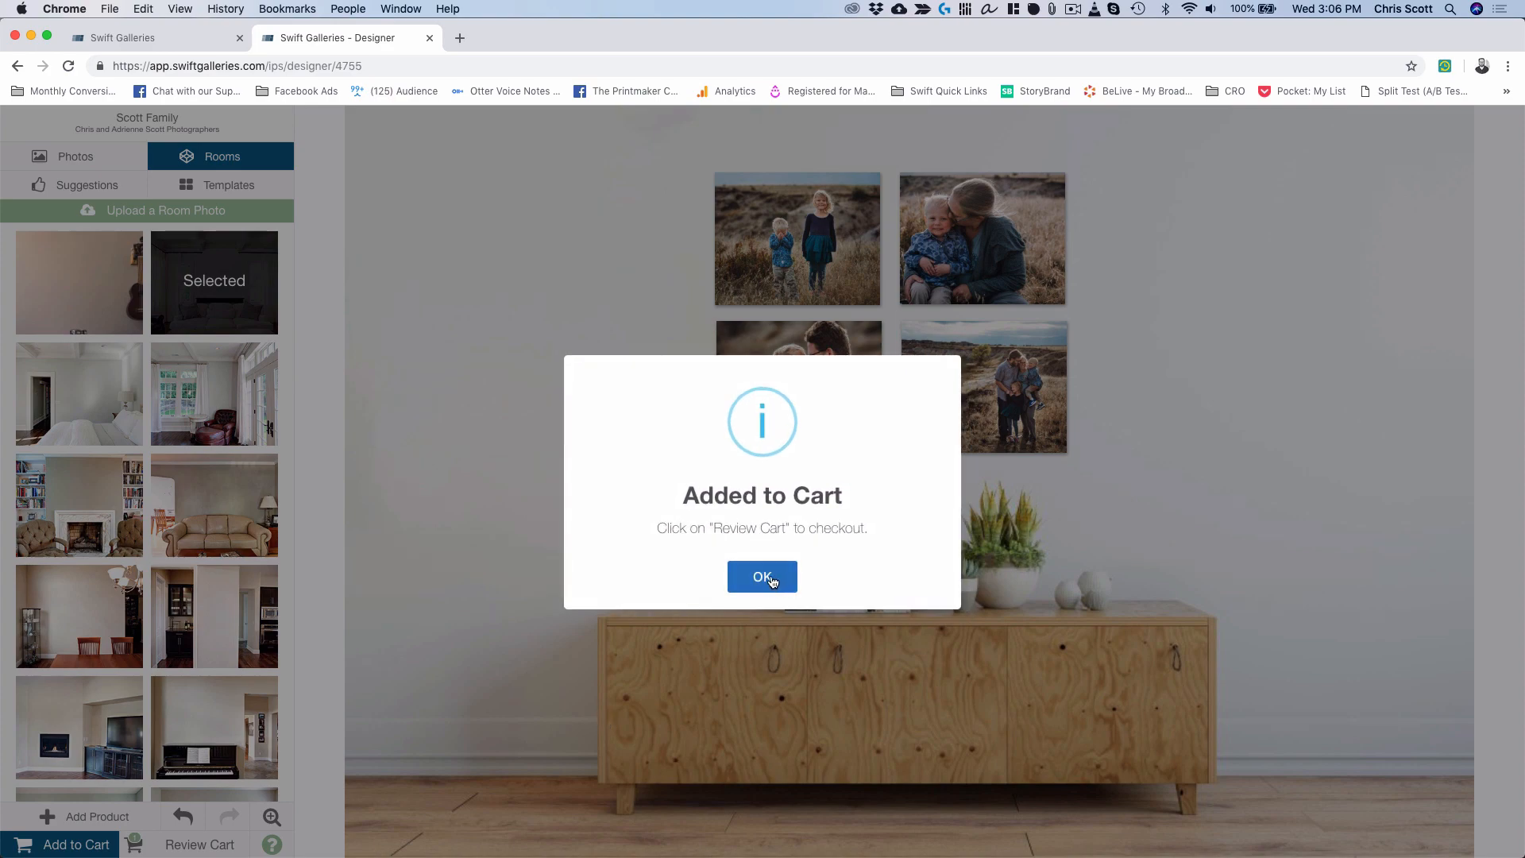
pyautogui.click(767, 577)
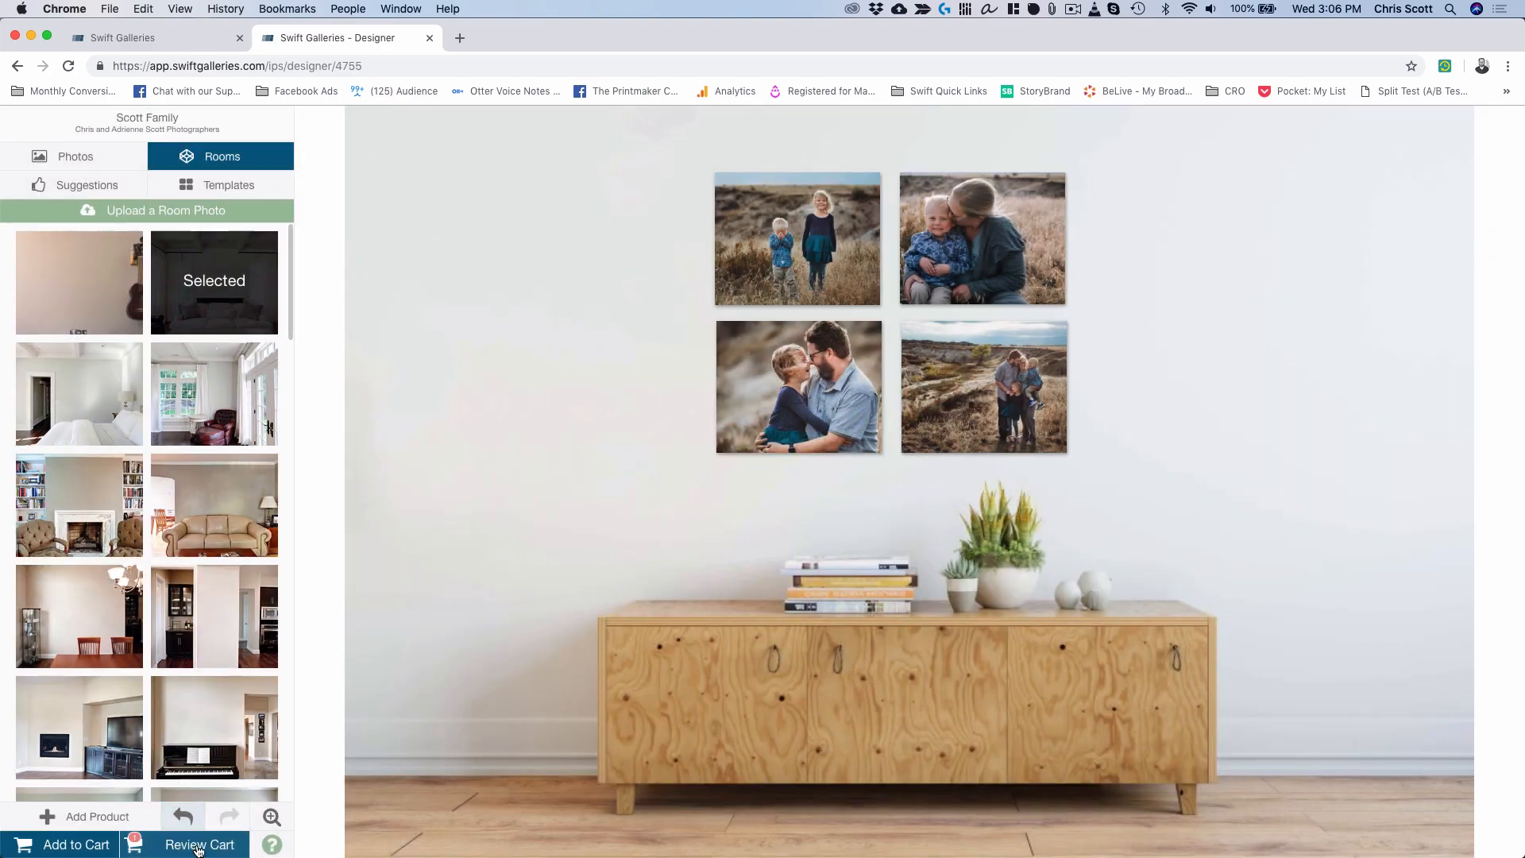
pyautogui.click(184, 838)
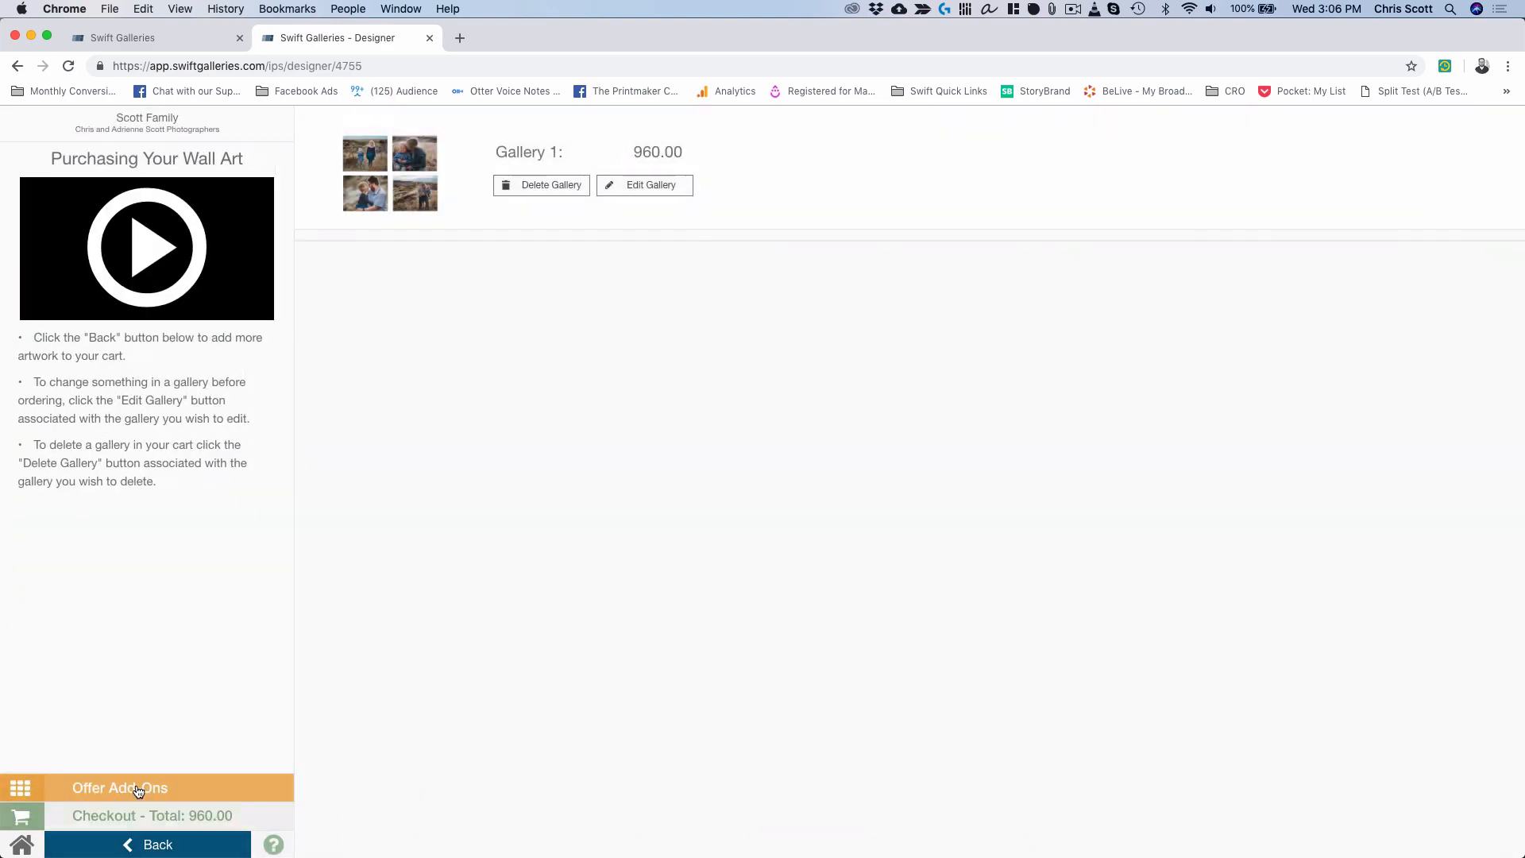
pyautogui.click(137, 788)
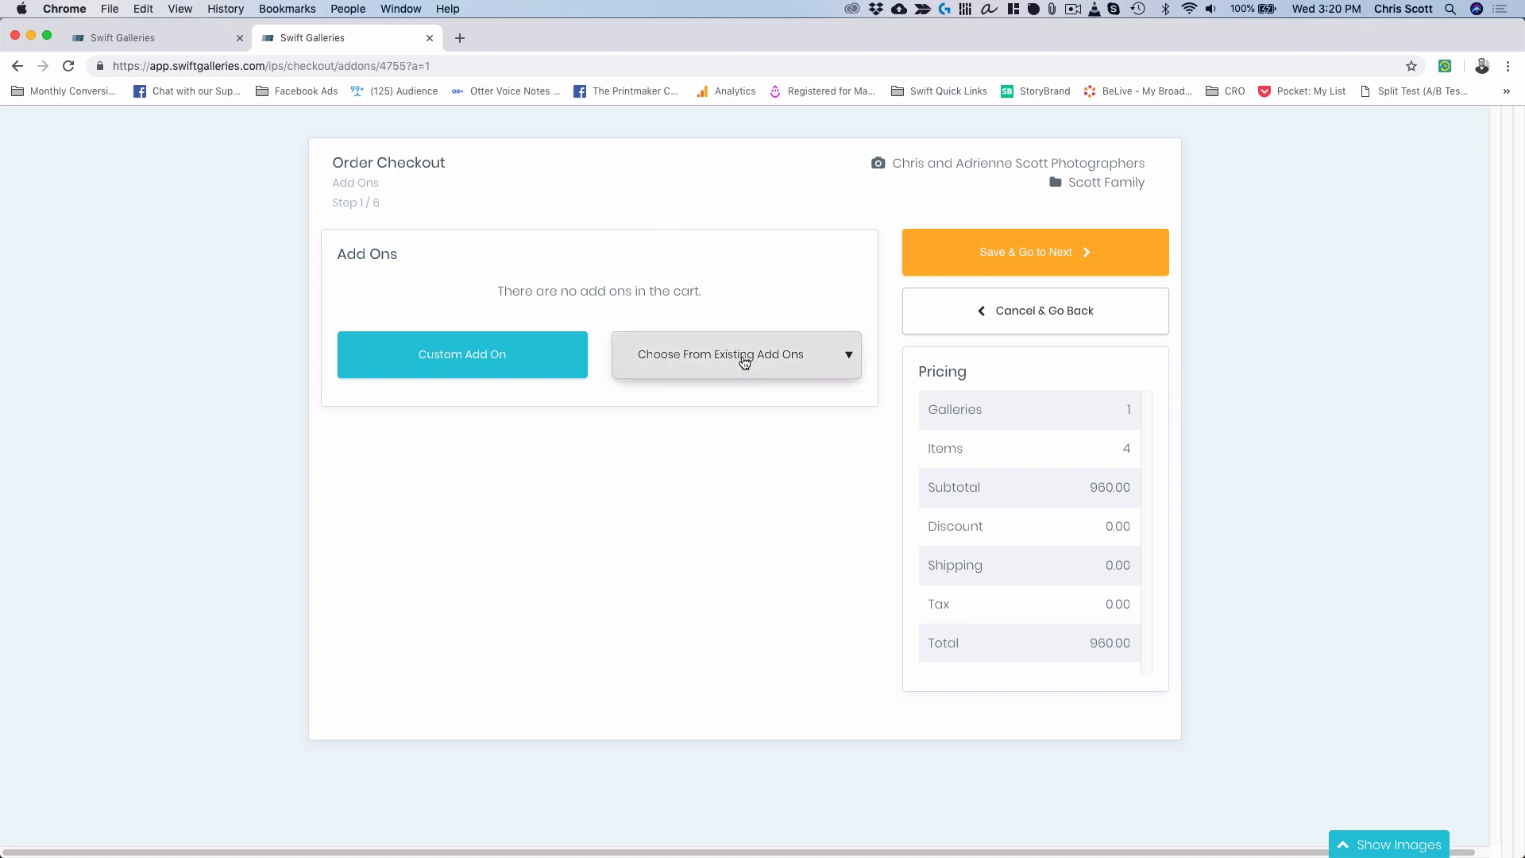
pyautogui.hotkey('ctrl', 'Up')
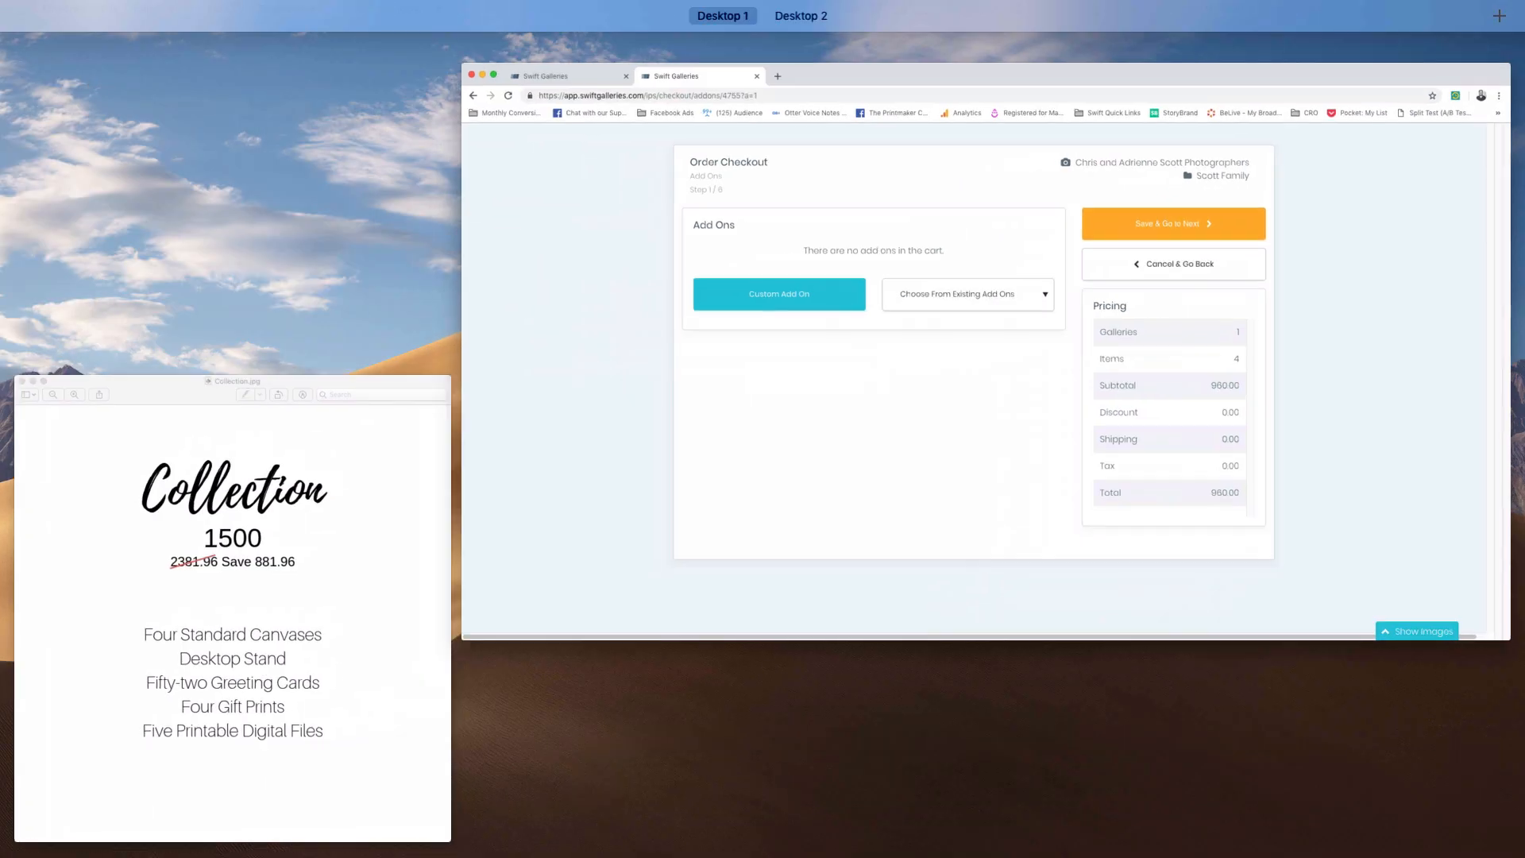
# Check the Collection.jpg price sheet in Preview and drag it off the checkout page.
pyautogui.click(316, 640)
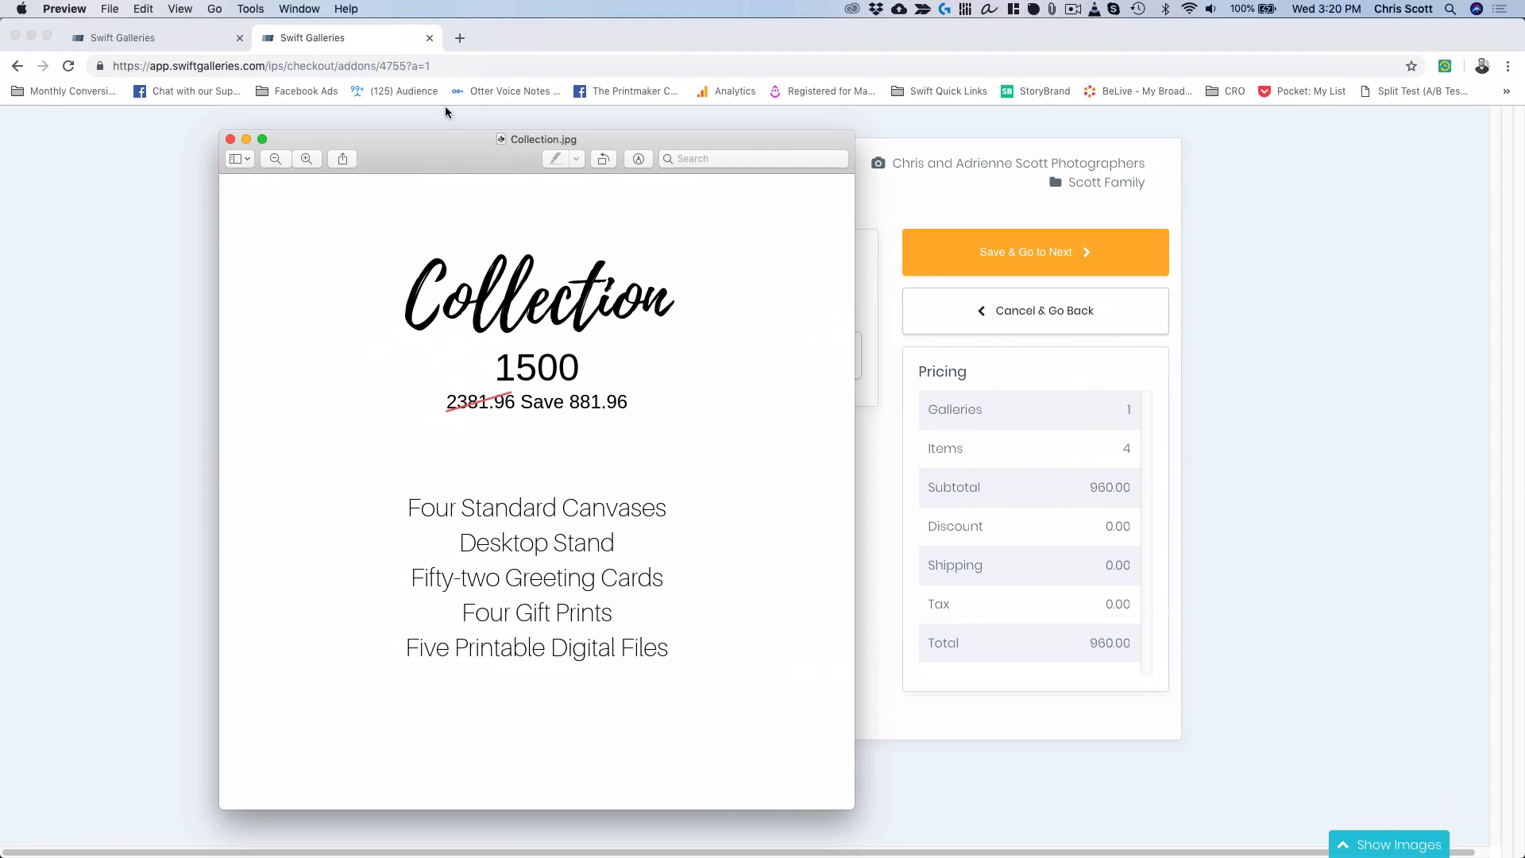
pyautogui.moveTo(424, 152); pyautogui.dragTo(1524, 48)
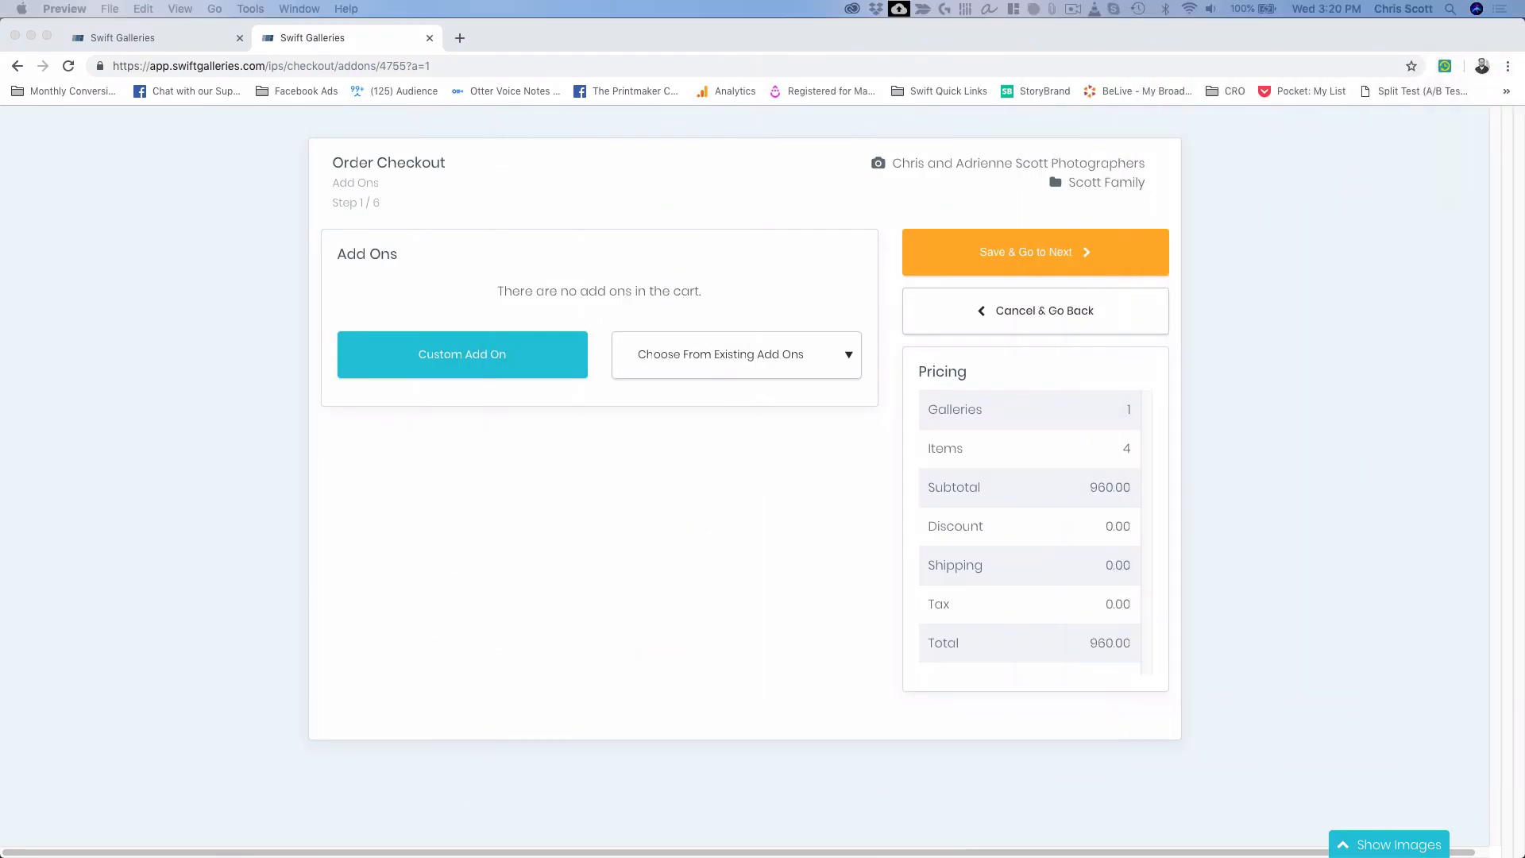
# Add a Desktop Stand at 115.96 from the existing add-ons list.
pyautogui.click(731, 355)
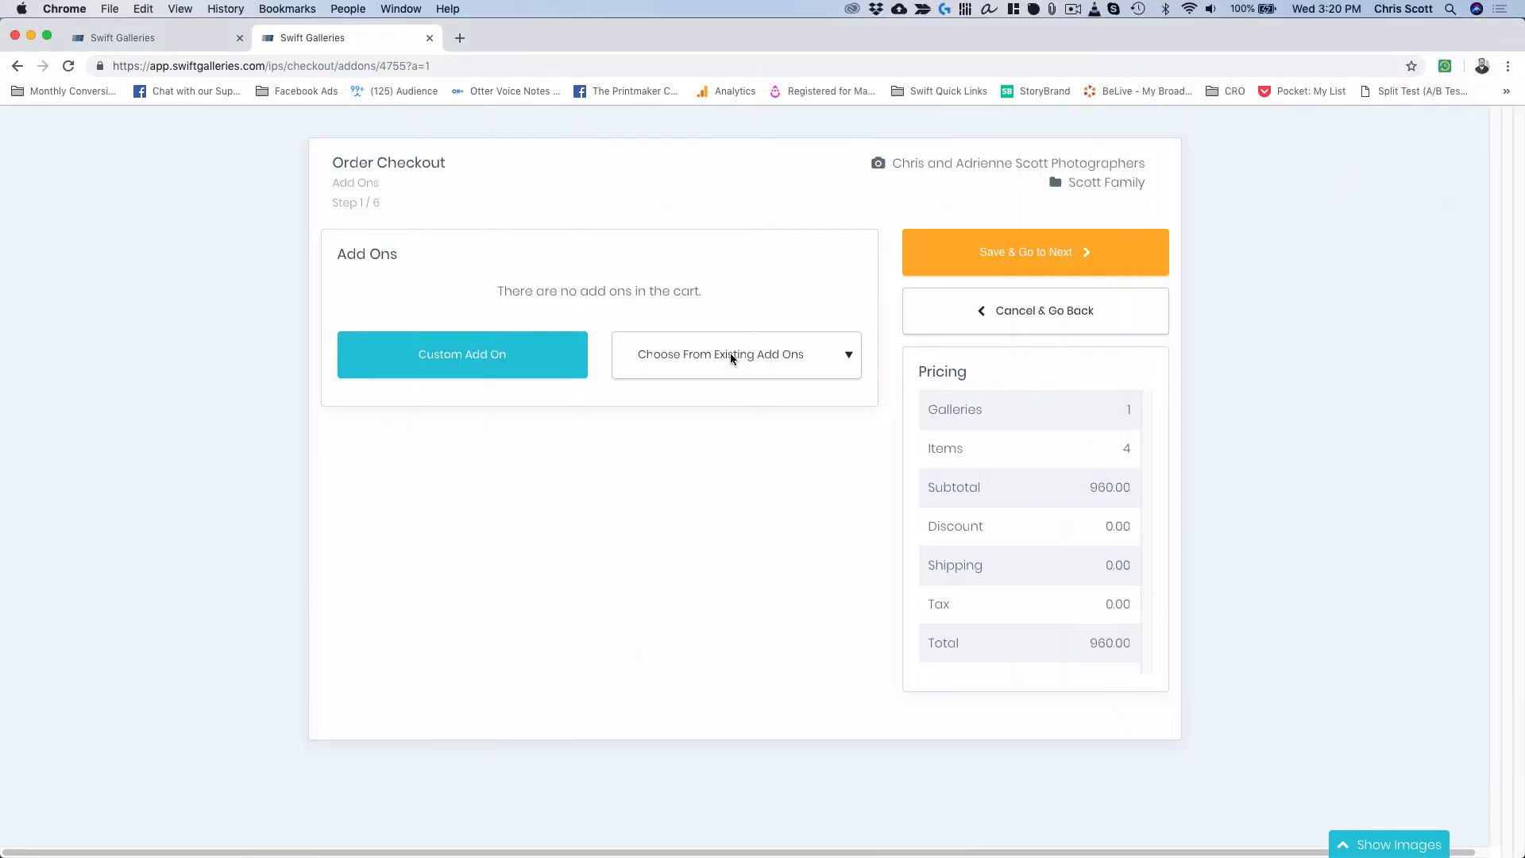
pyautogui.click(731, 355)
pyautogui.scroll(-2, 716, 499)
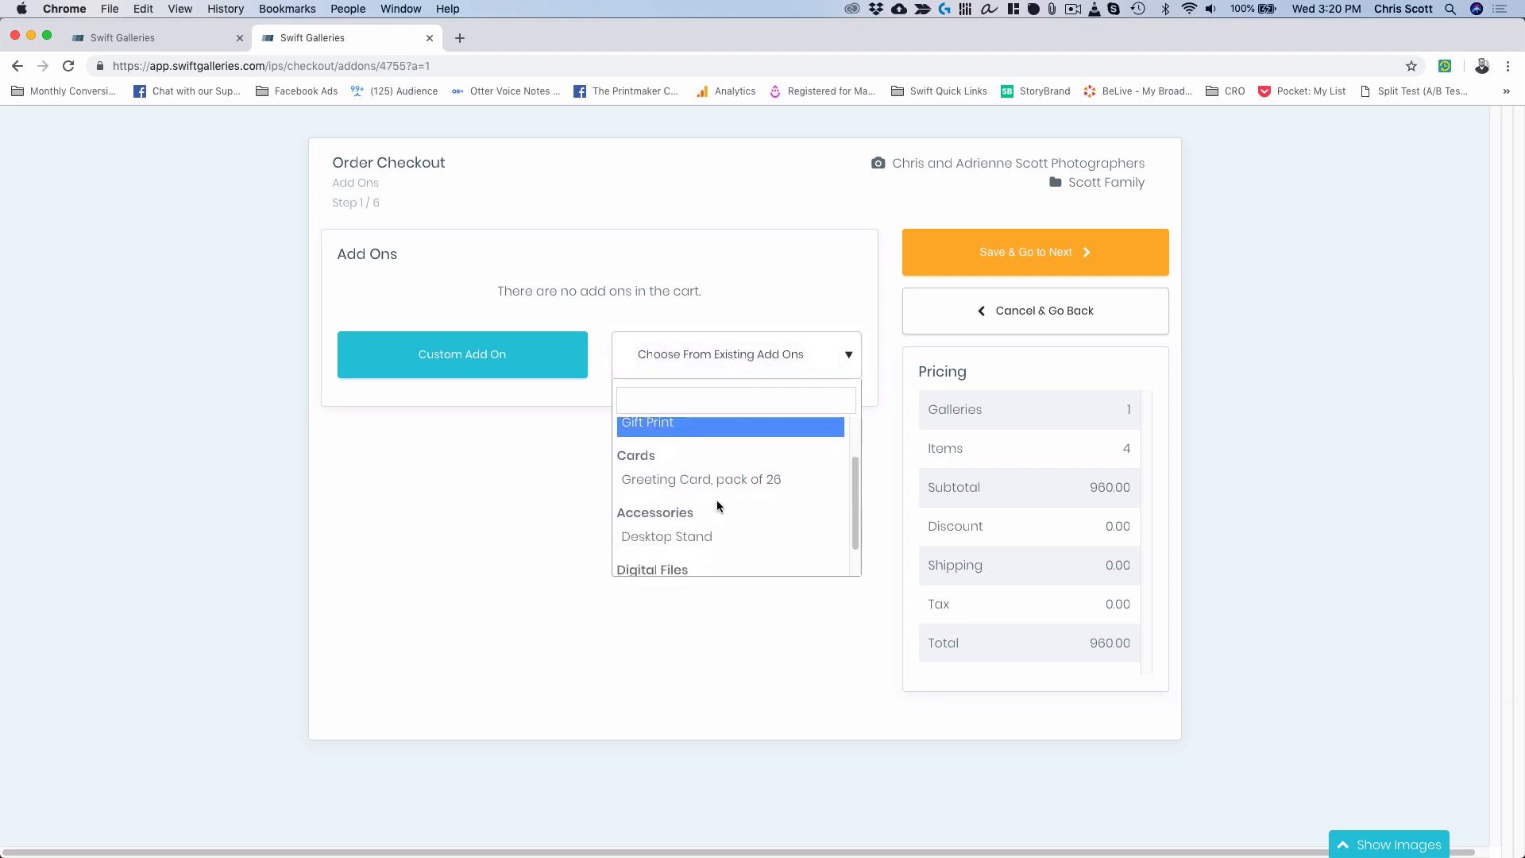
pyautogui.click(699, 535)
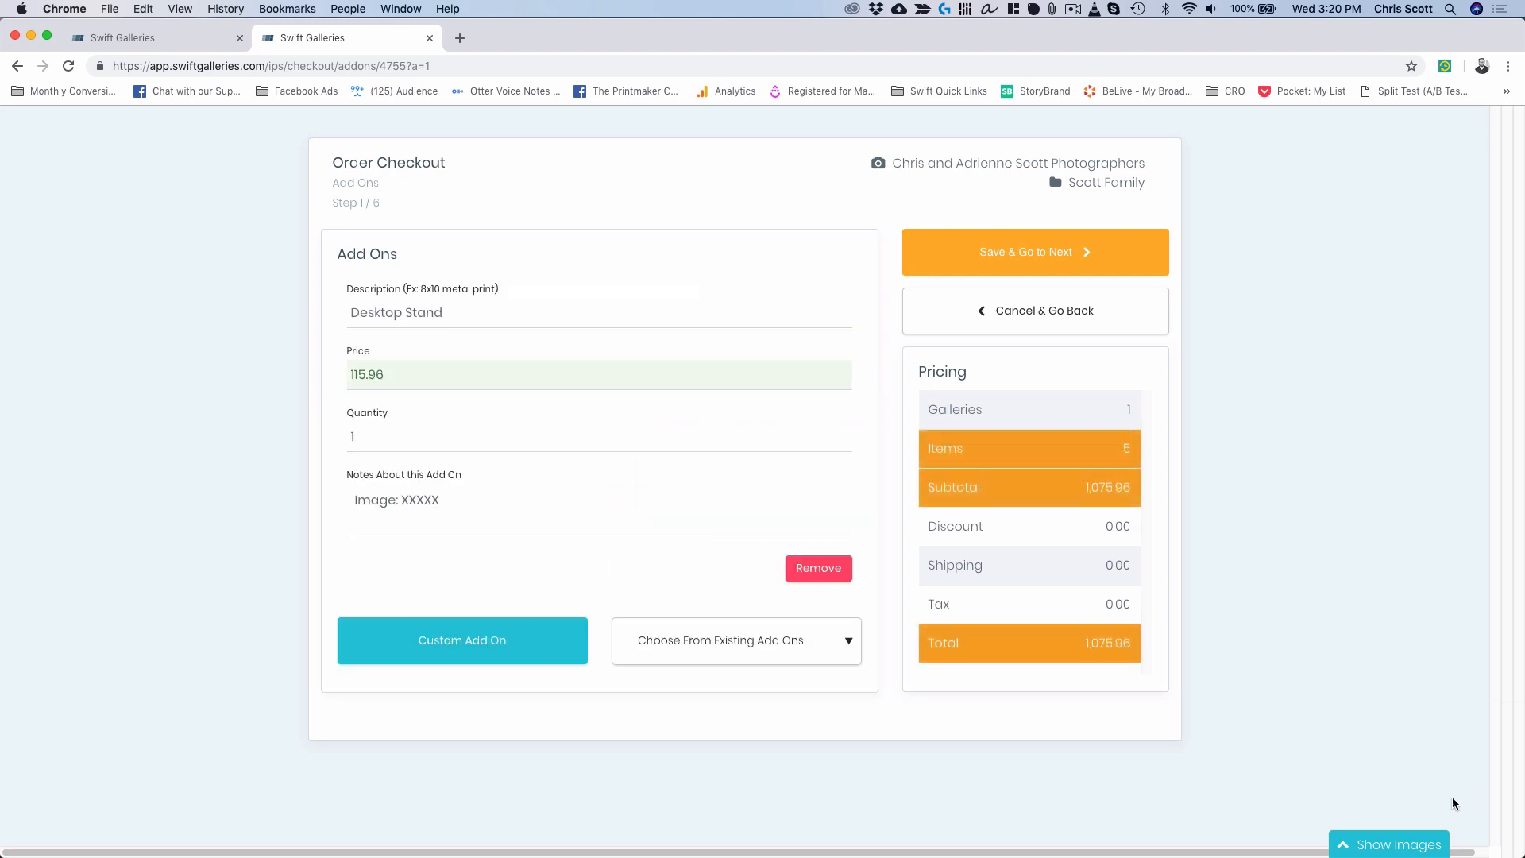
# Page through the client's photo thumbnails to the last photos in the set.
pyautogui.click(1364, 846)
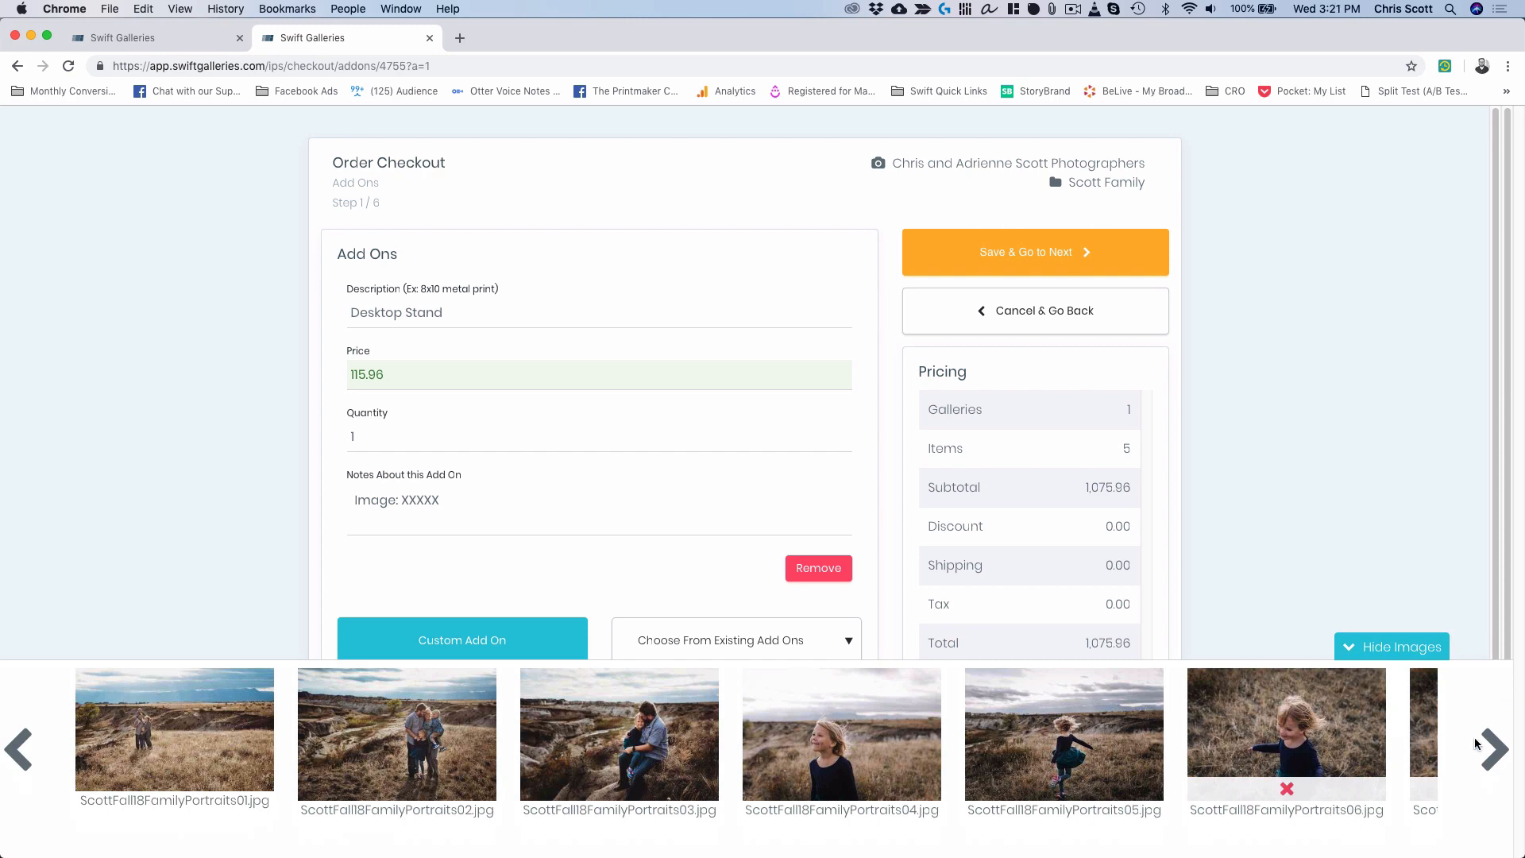
pyautogui.click(1493, 748)
pyautogui.click(1493, 748)
pyautogui.click(1493, 748)
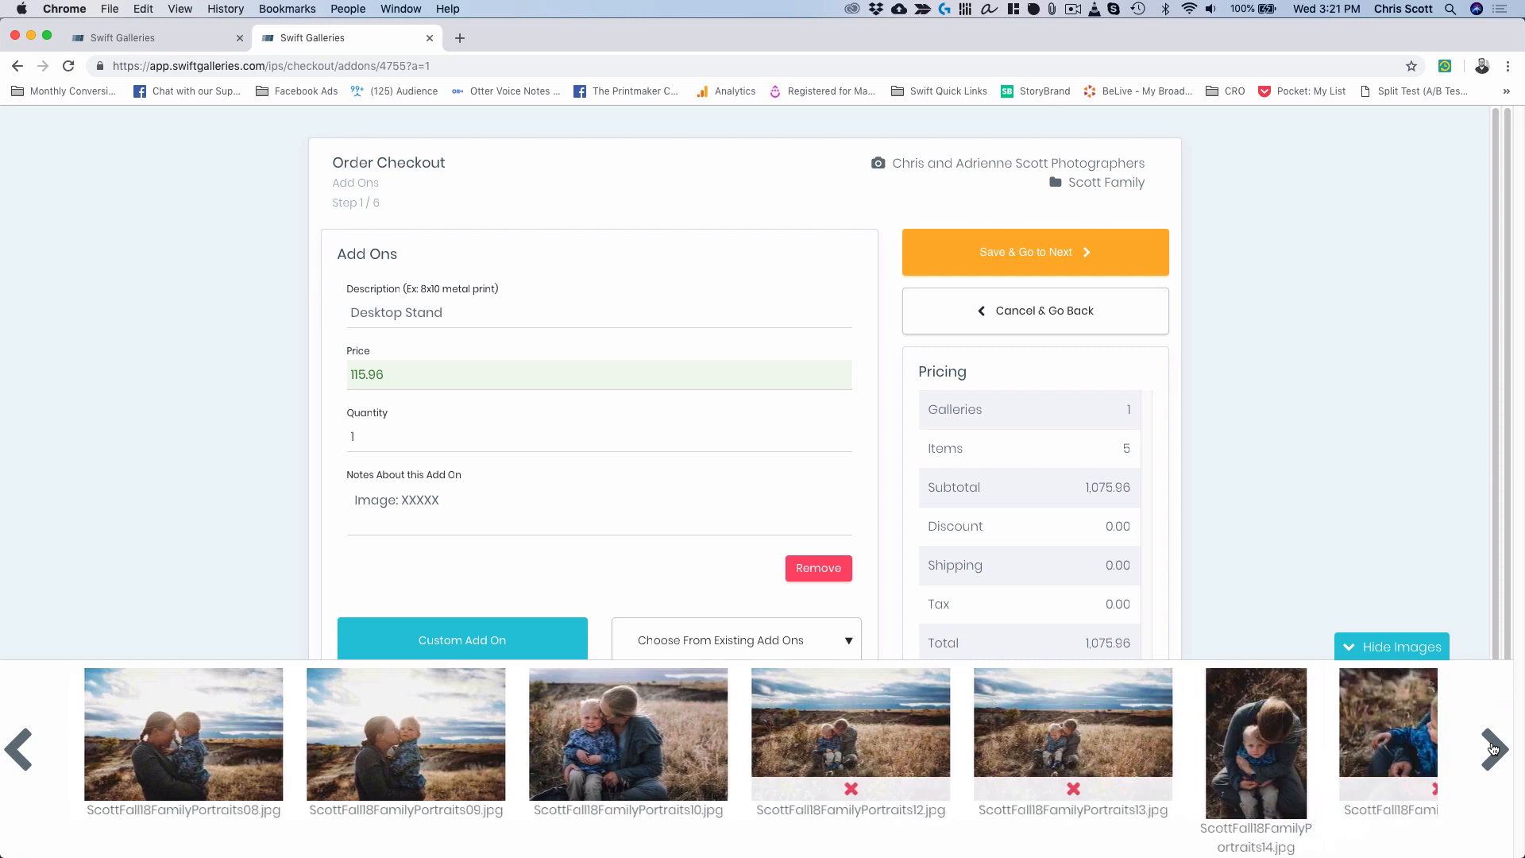
pyautogui.click(1493, 749)
pyautogui.click(1493, 748)
pyautogui.click(1494, 748)
pyautogui.click(1493, 748)
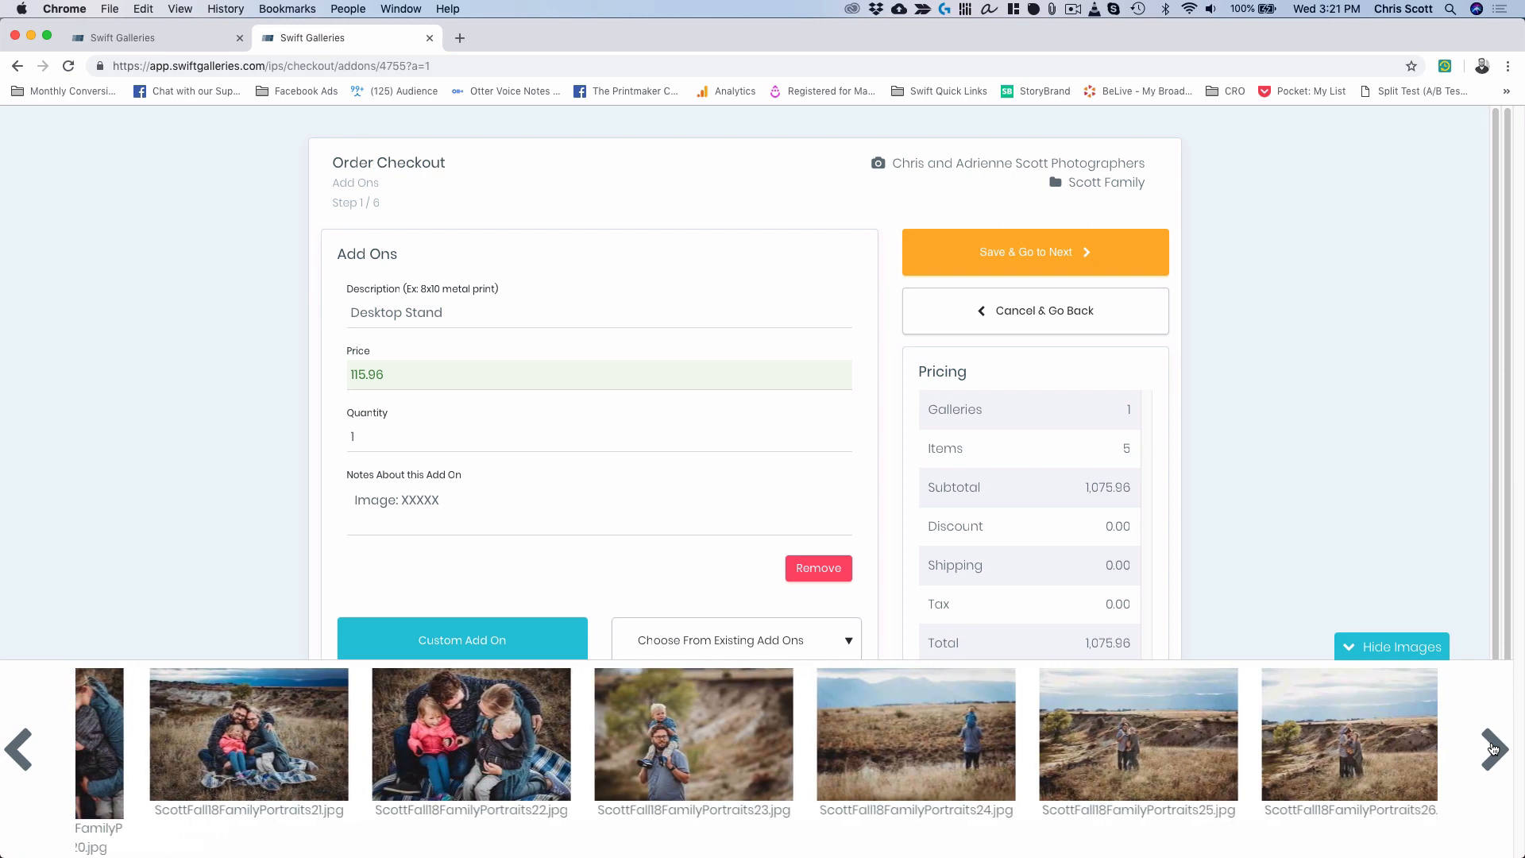
pyautogui.click(1493, 748)
pyautogui.click(1493, 749)
pyautogui.click(1493, 748)
pyautogui.click(1494, 749)
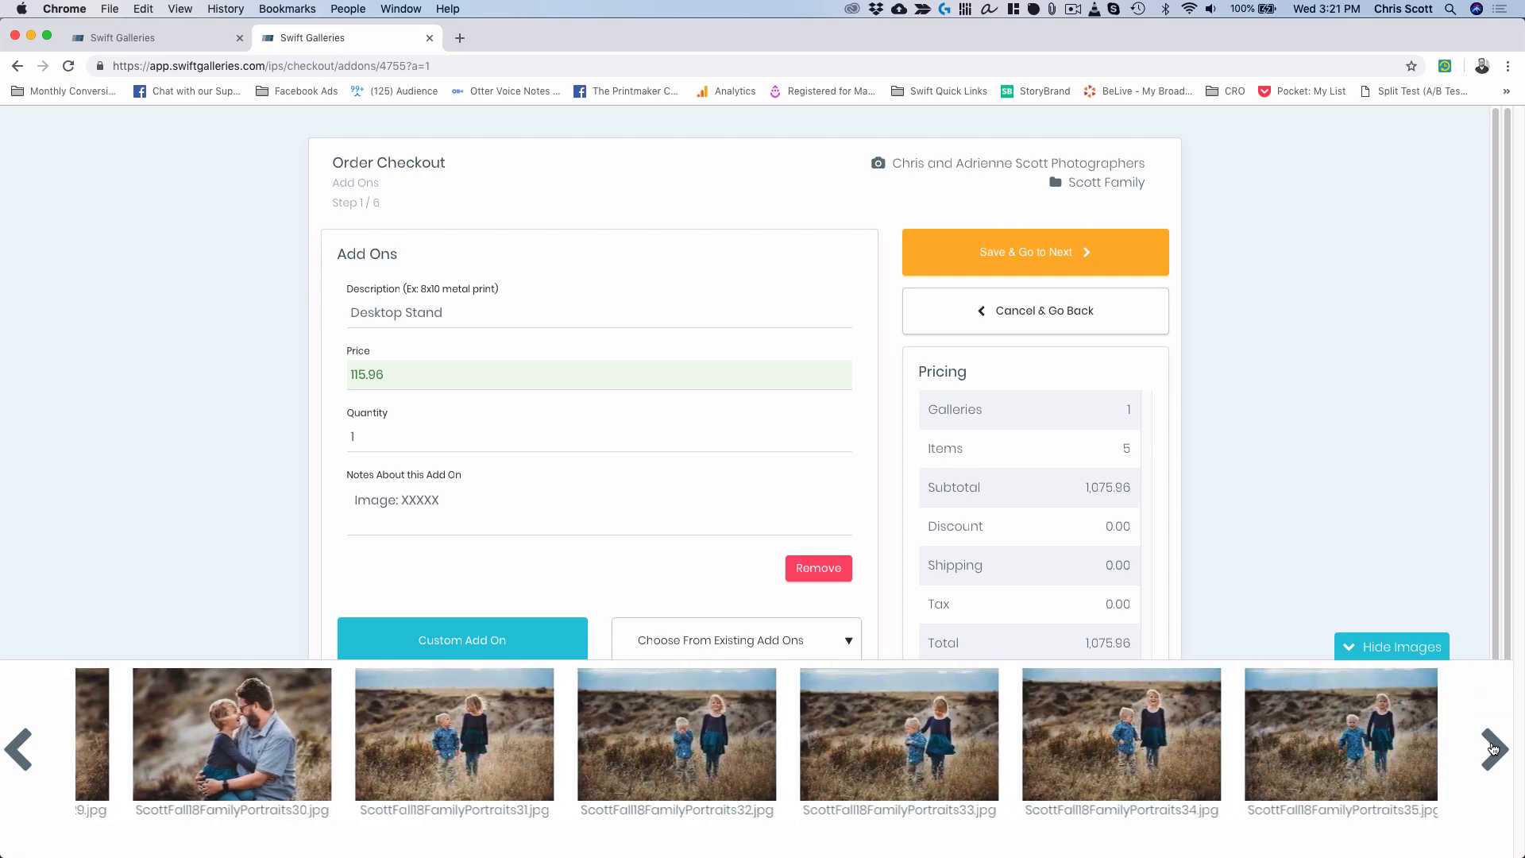
pyautogui.click(1493, 748)
pyautogui.click(1493, 748)
pyautogui.click(1493, 748)
pyautogui.click(1494, 748)
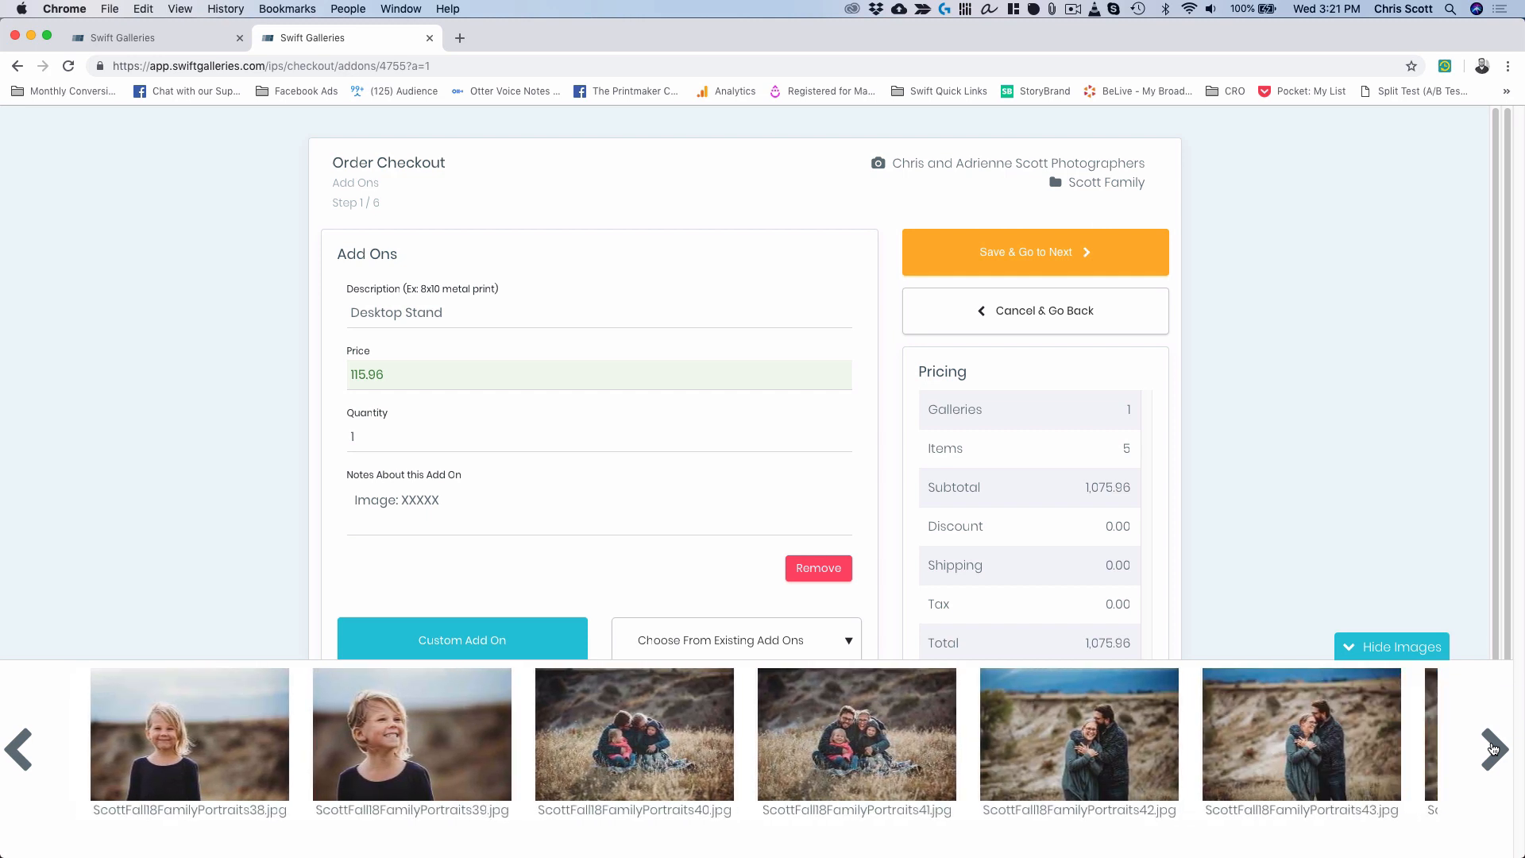
pyautogui.click(1494, 749)
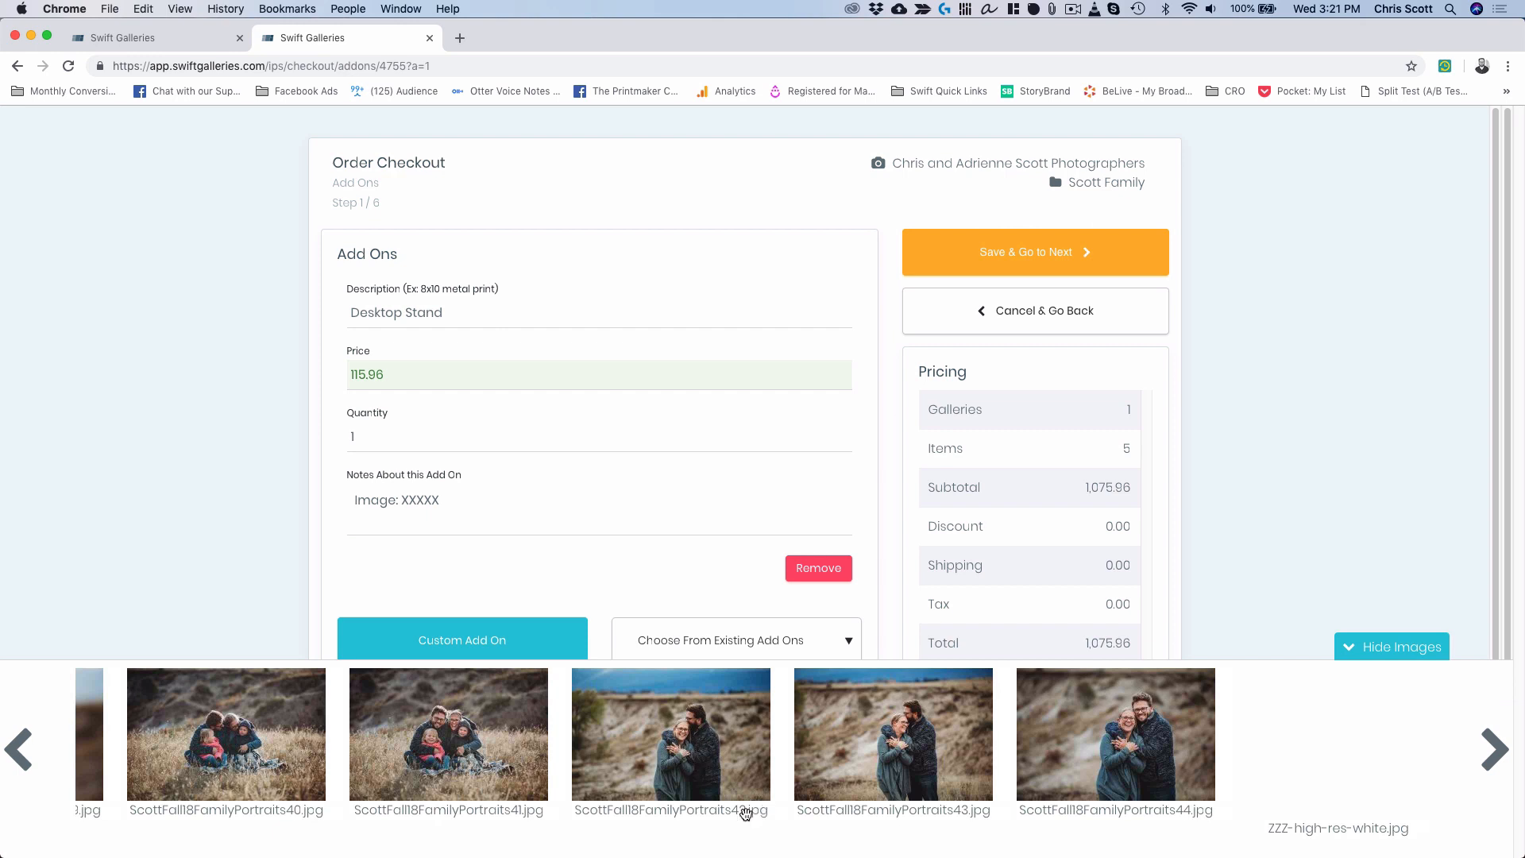
# Replace the stand notes' image placeholder with the image number, making it Image: 42.
pyautogui.click(417, 497)
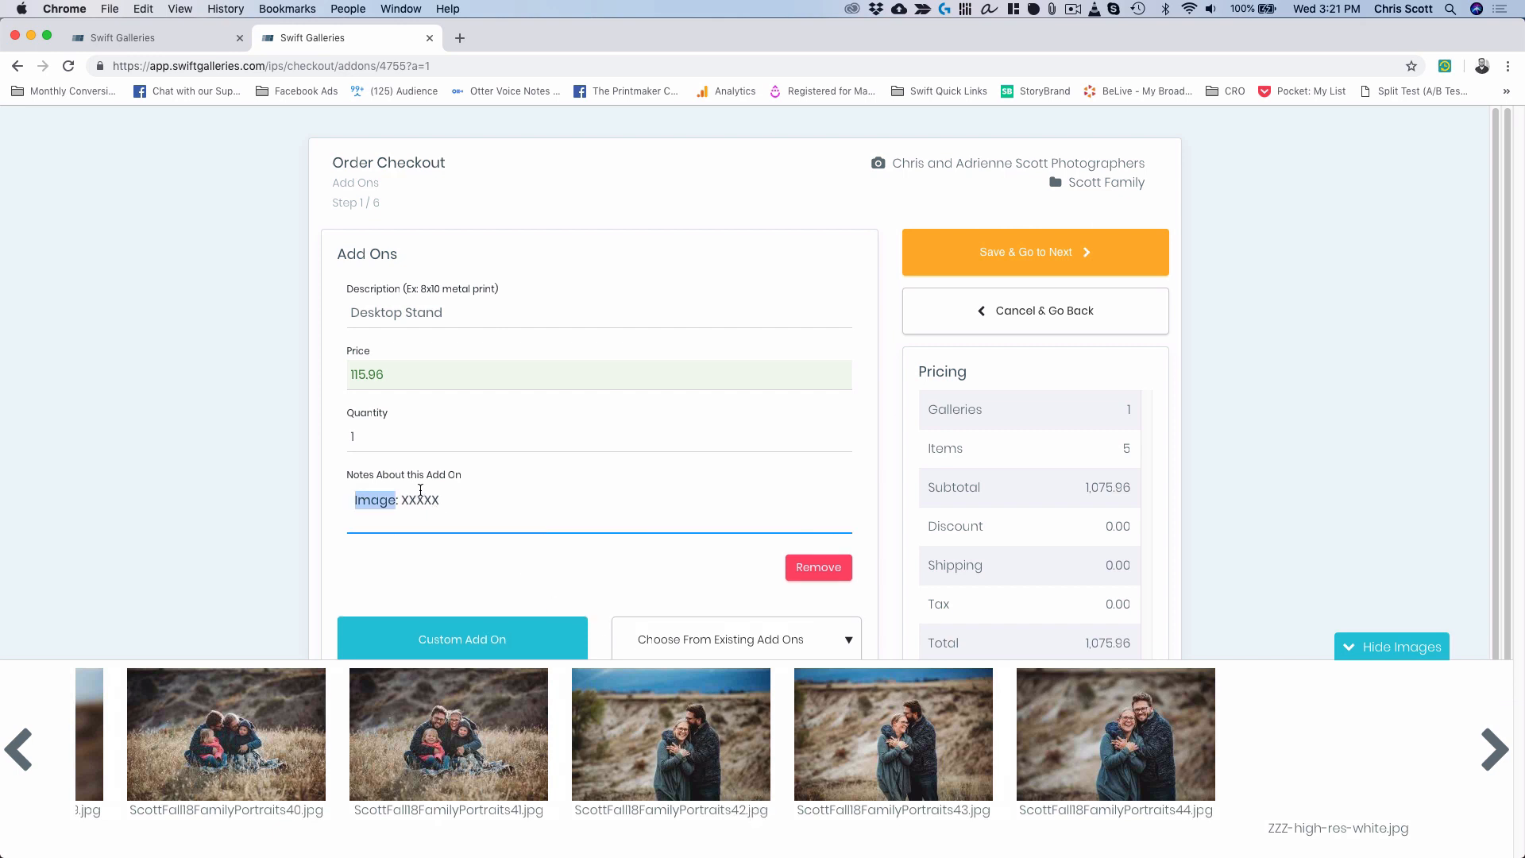
pyautogui.click(417, 497)
pyautogui.doubleClick(417, 497)
pyautogui.write('3')
pyautogui.press('super+Tab')
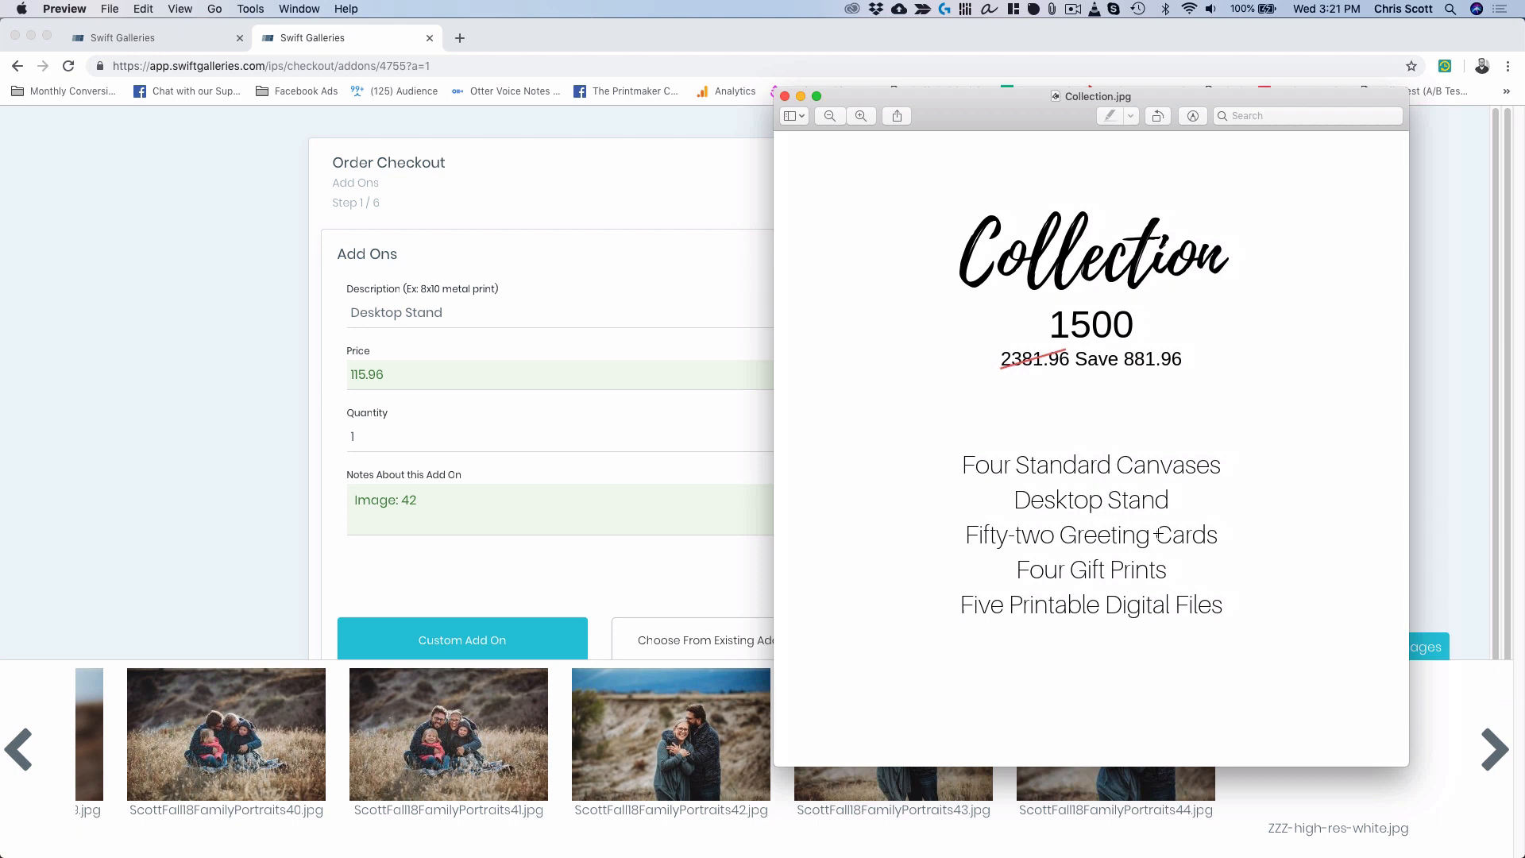
pyautogui.click(201, 498)
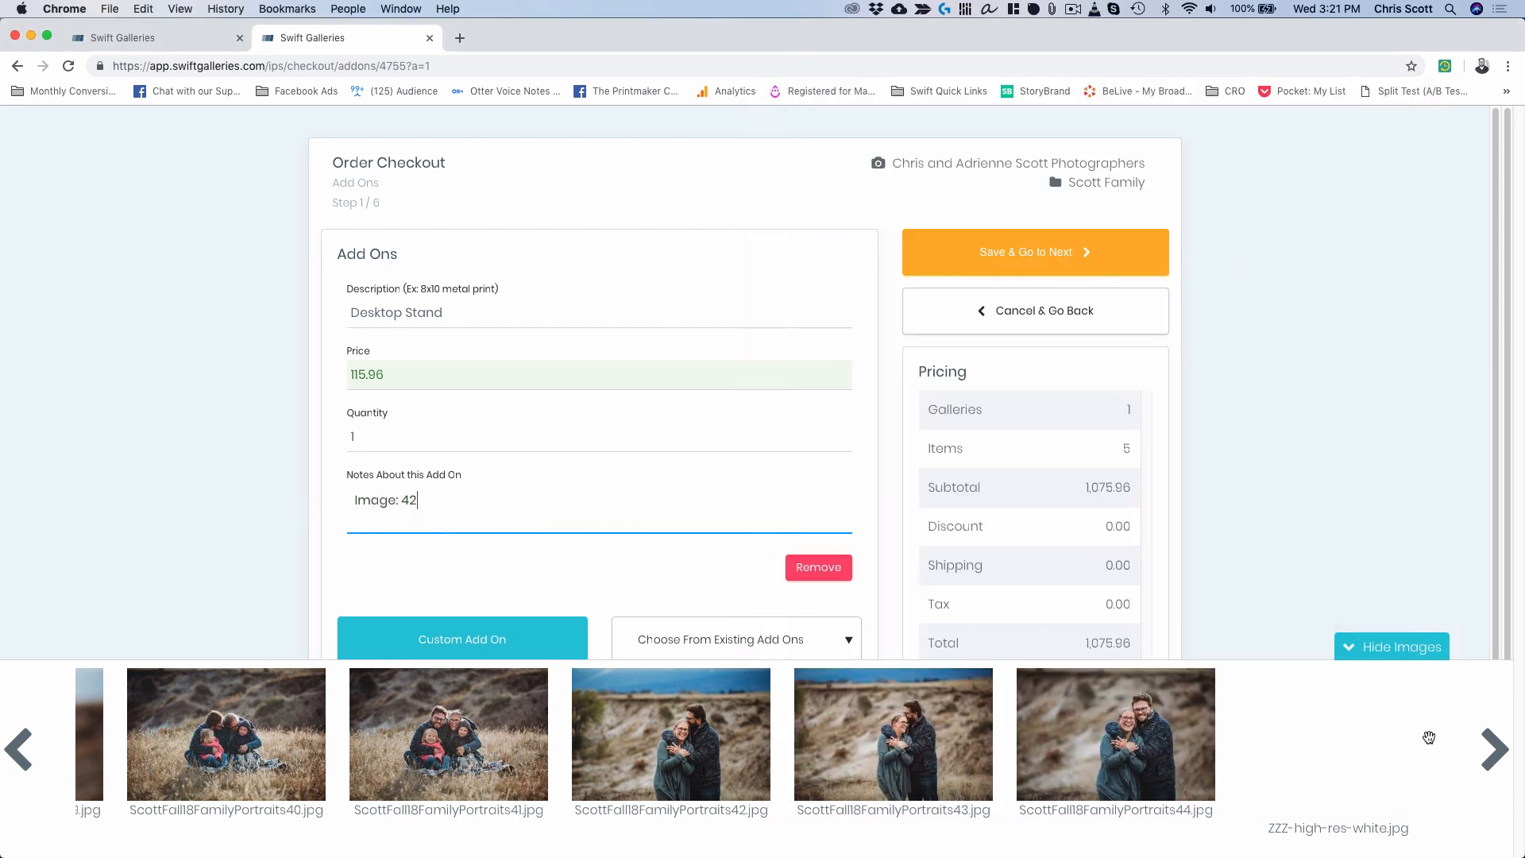
pyautogui.click(1382, 650)
# Add a Greeting Card, pack of 26 add-on with quantity 2.
pyautogui.click(776, 645)
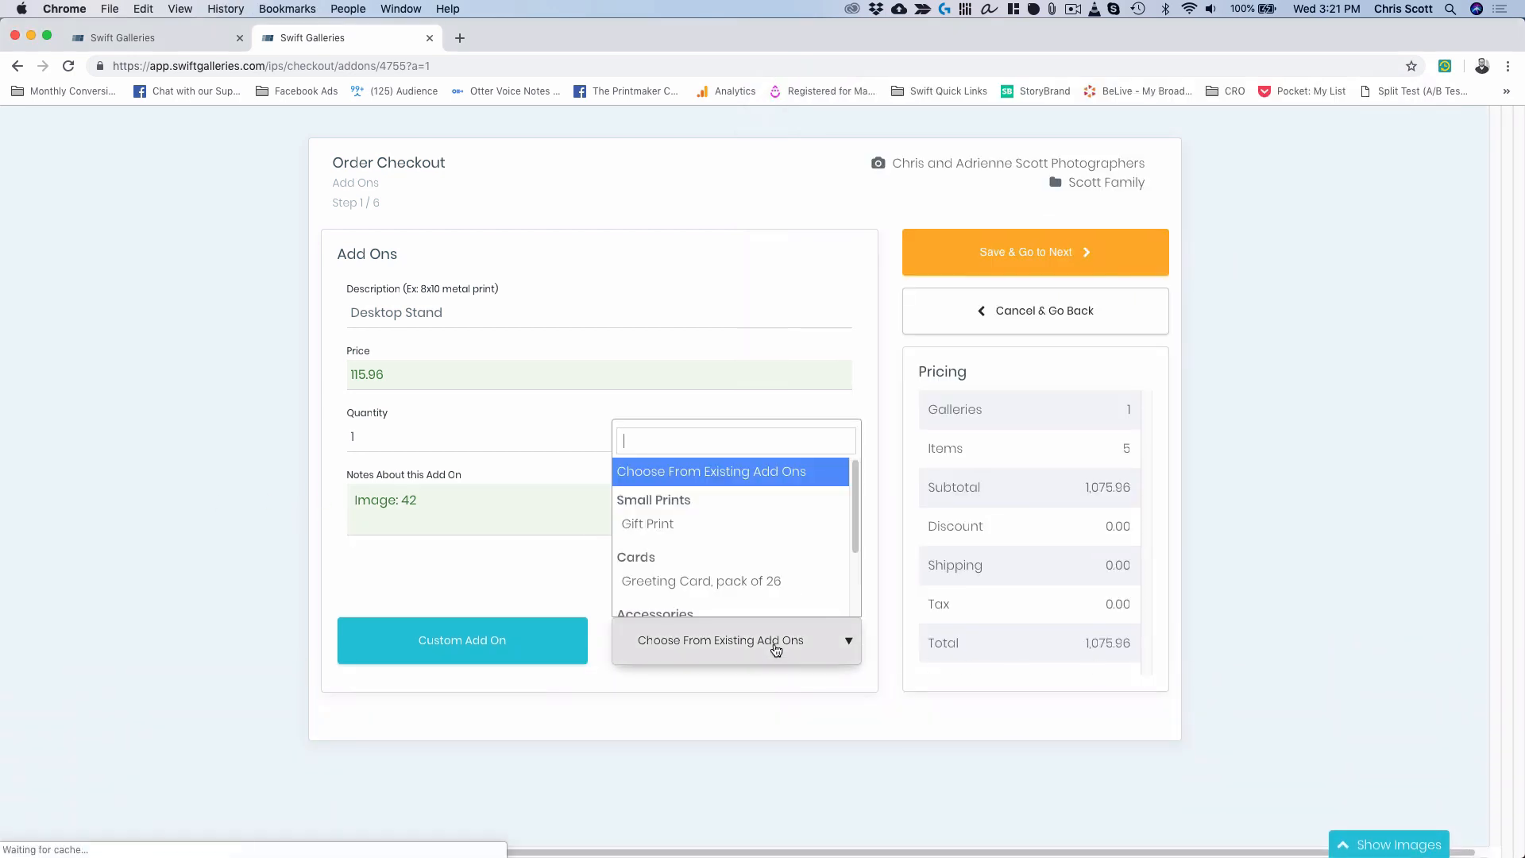
pyautogui.click(743, 584)
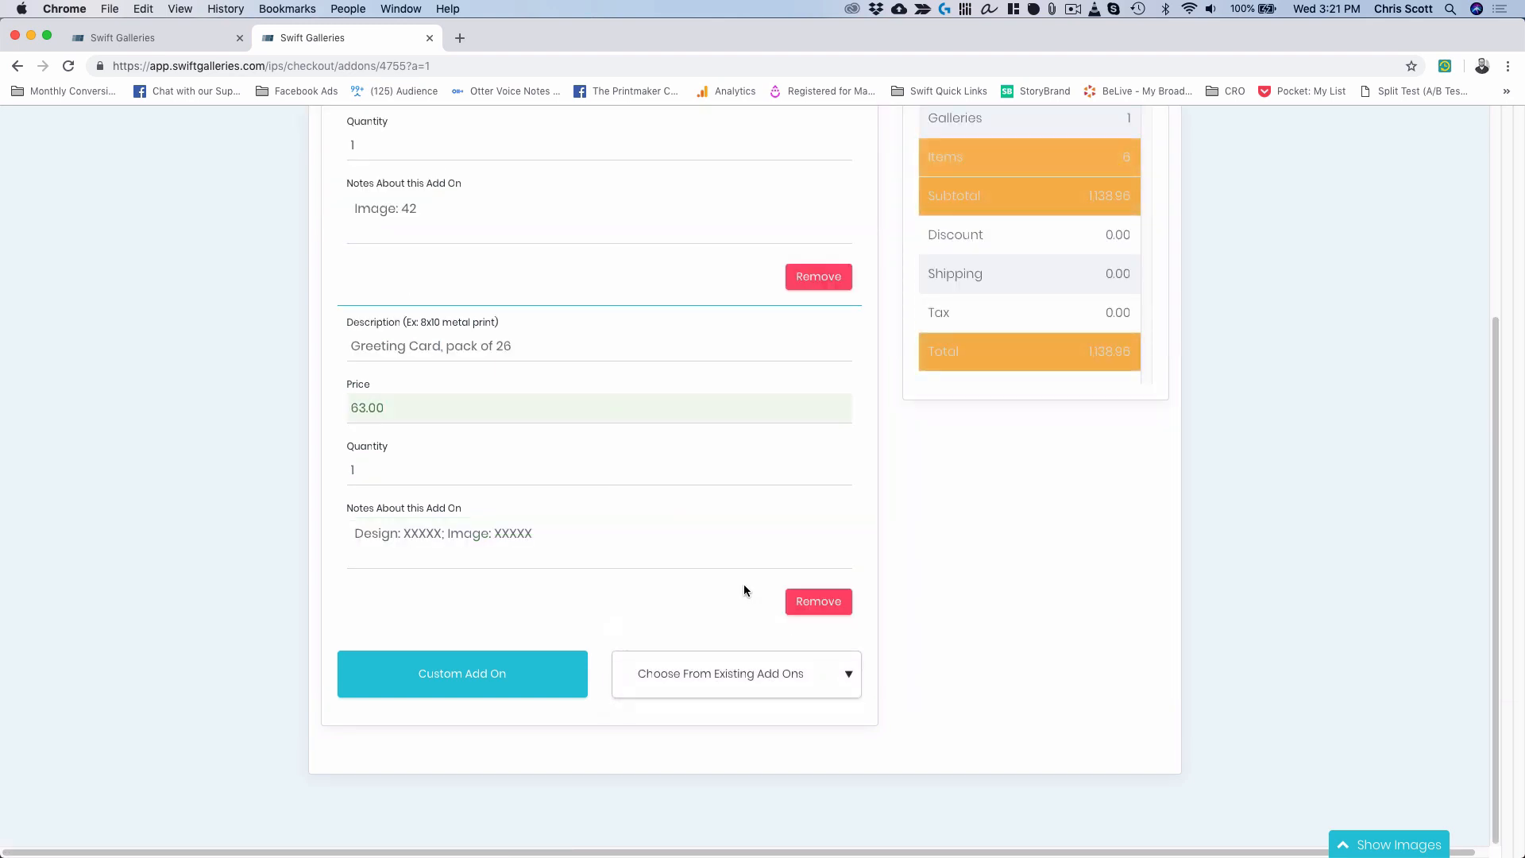
pyautogui.doubleClick(362, 473)
pyautogui.write('2')
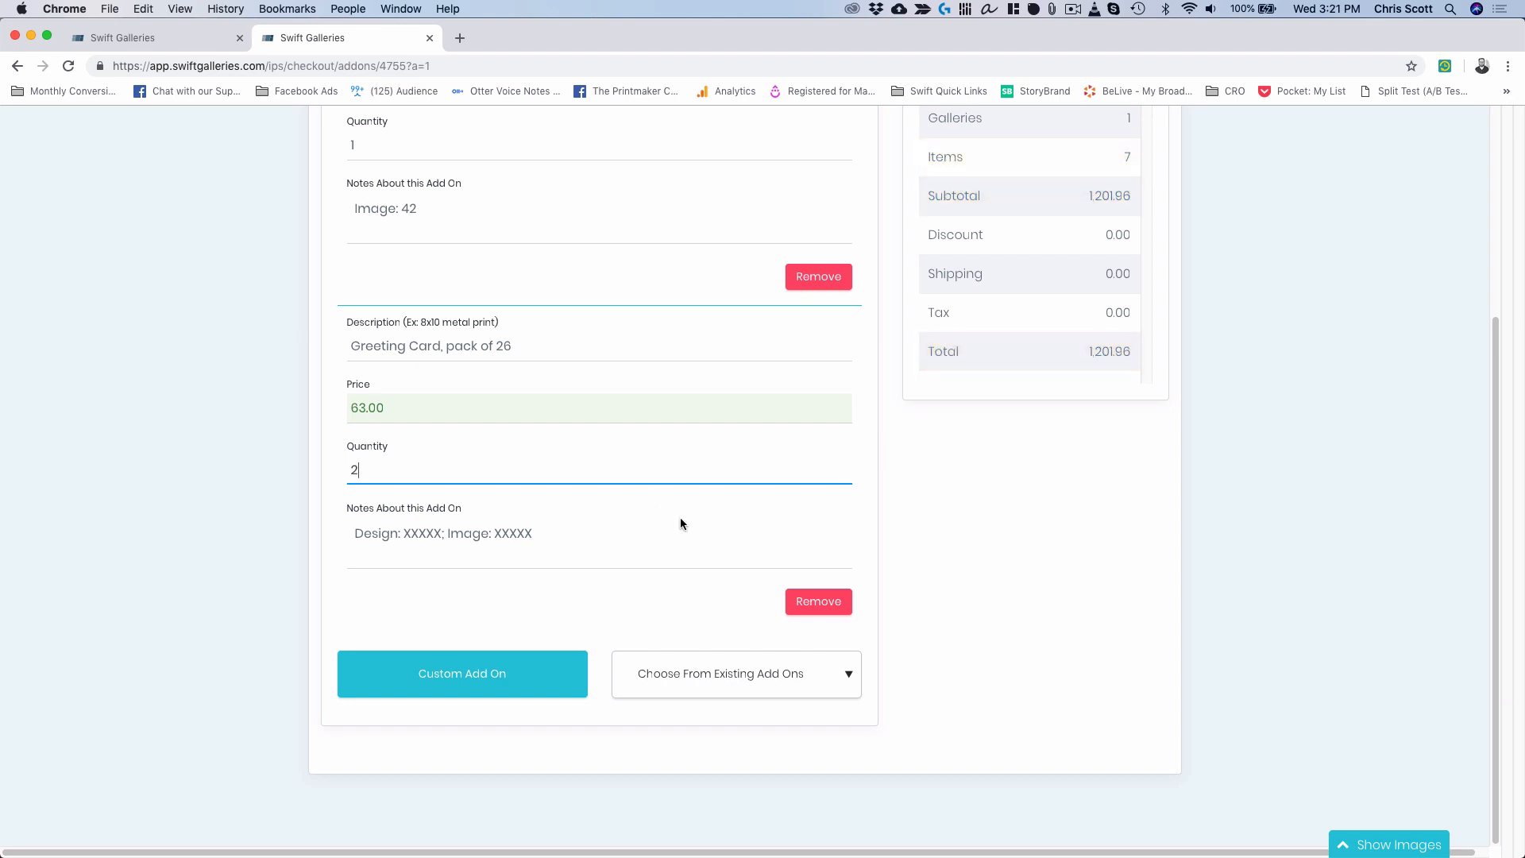
# Fill the card notes with Design: Christmas Lights and the image number.
pyautogui.scroll(1, 689, 507)
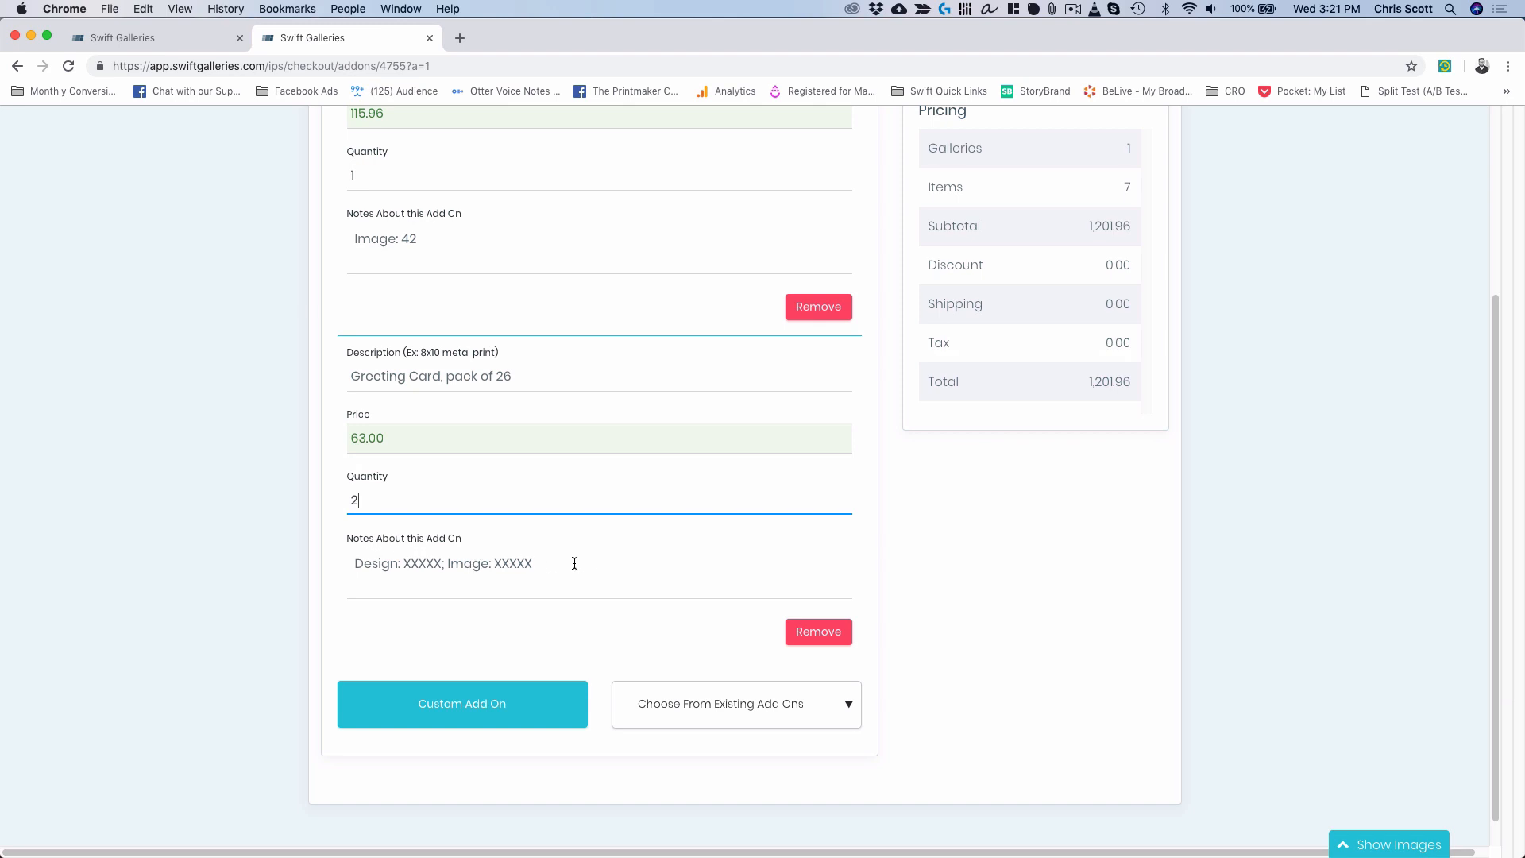
pyautogui.doubleClick(434, 565)
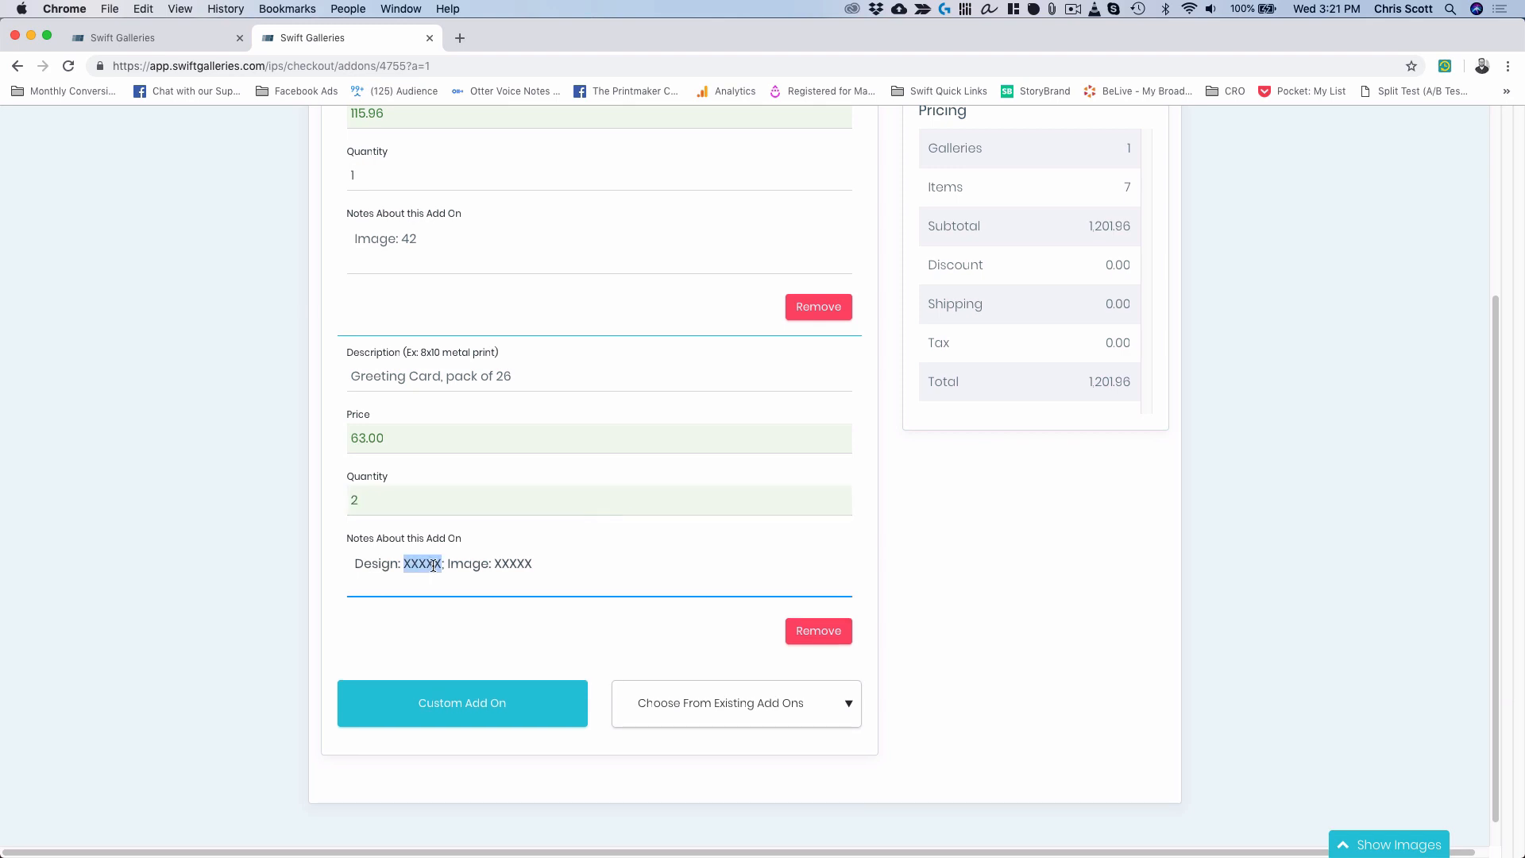
pyautogui.write('Christmas')
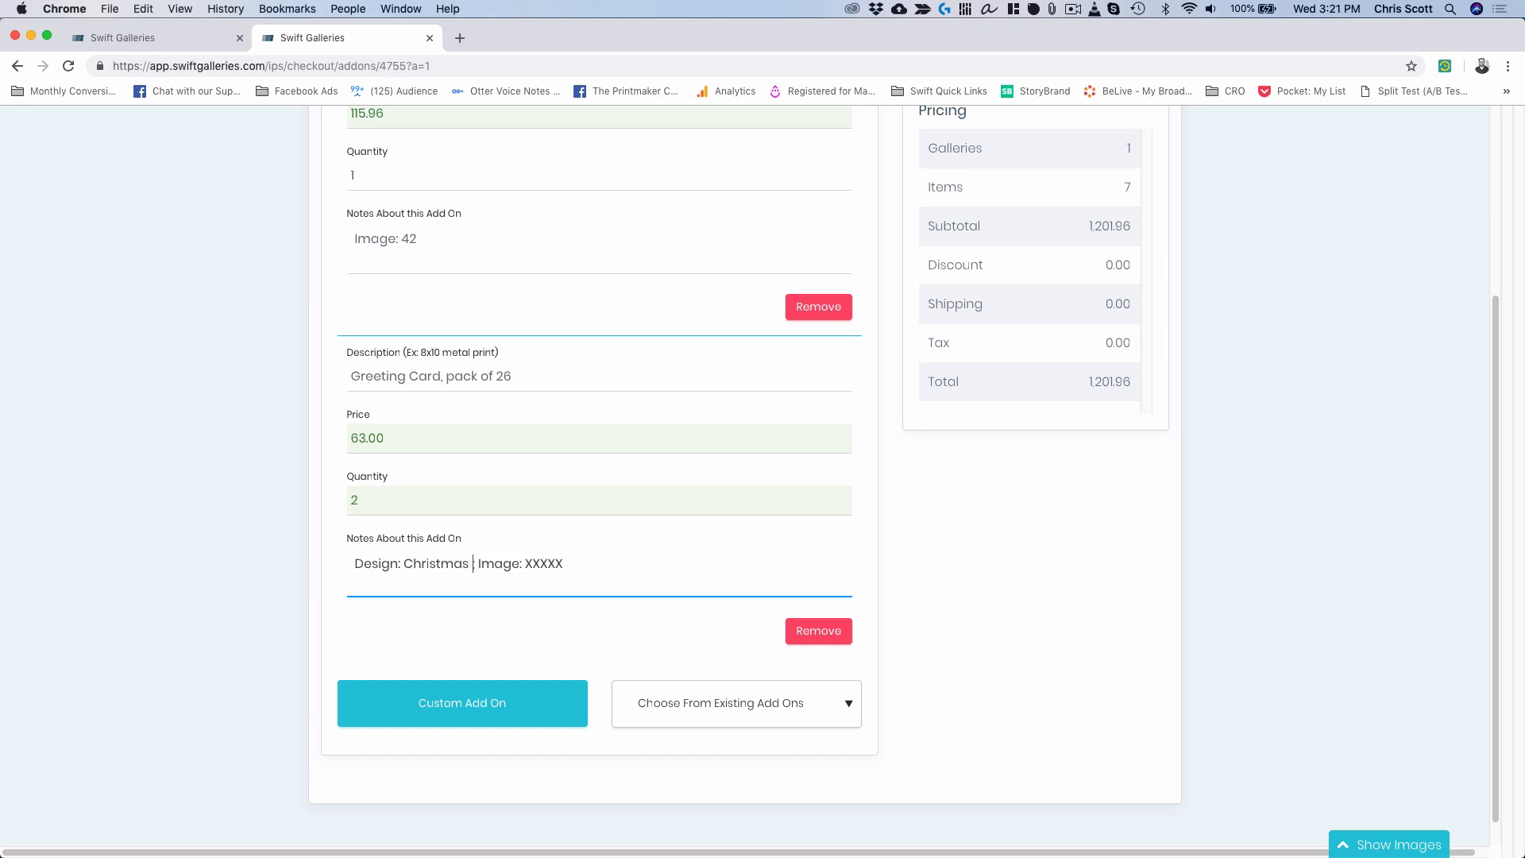
pyautogui.write(' Lights')
pyautogui.doubleClick(579, 565)
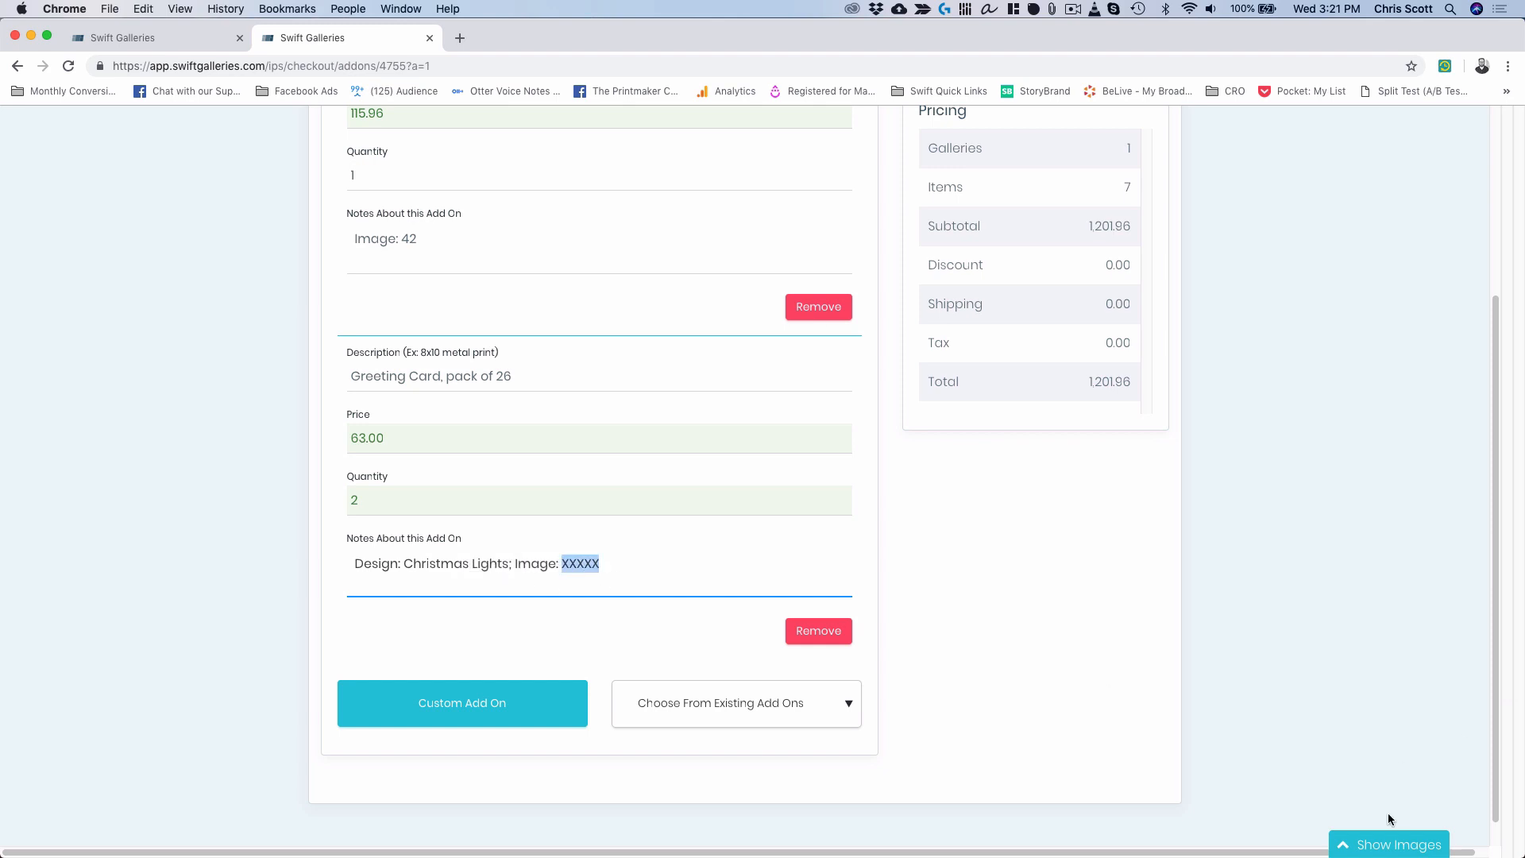
pyautogui.click(1390, 846)
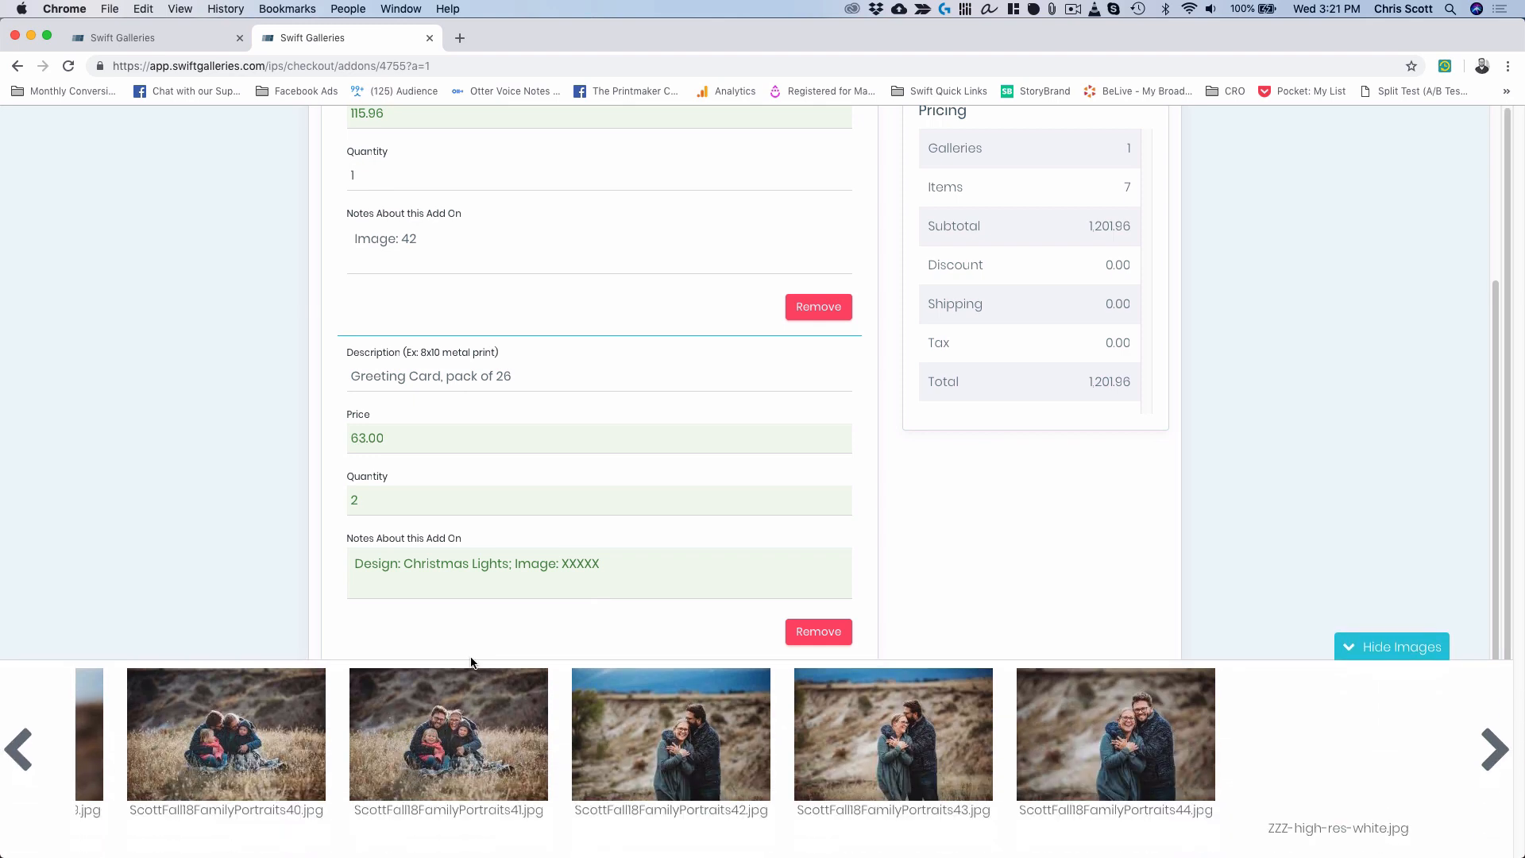
pyautogui.click(577, 562)
pyautogui.doubleClick(578, 562)
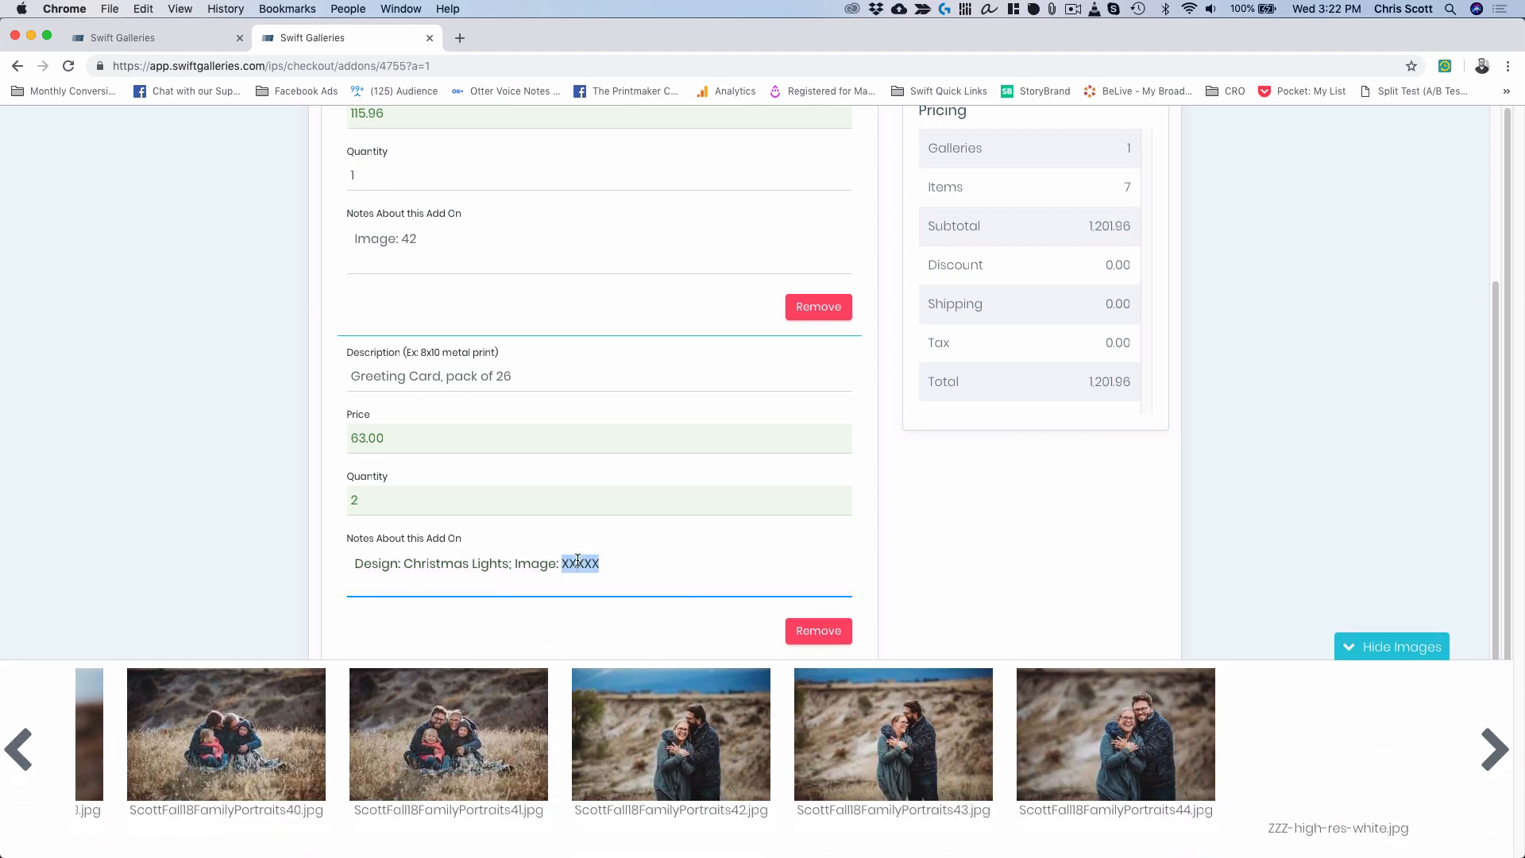
pyautogui.write('41')
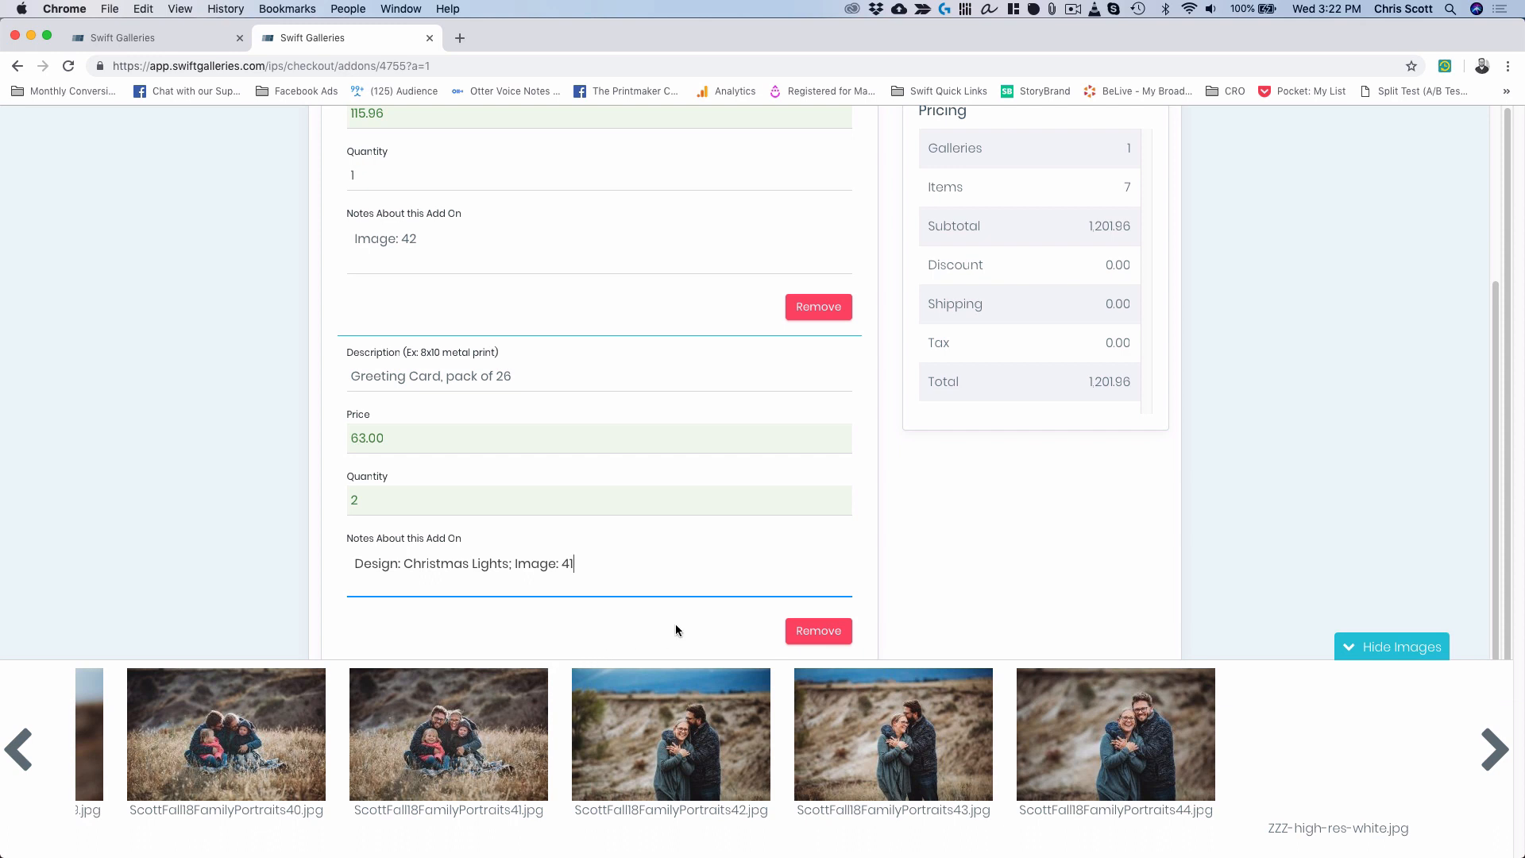
# Hide the image thumbnails, check the Collection.jpg price sheet, and return to the checkout add-ons.
pyautogui.click(1387, 648)
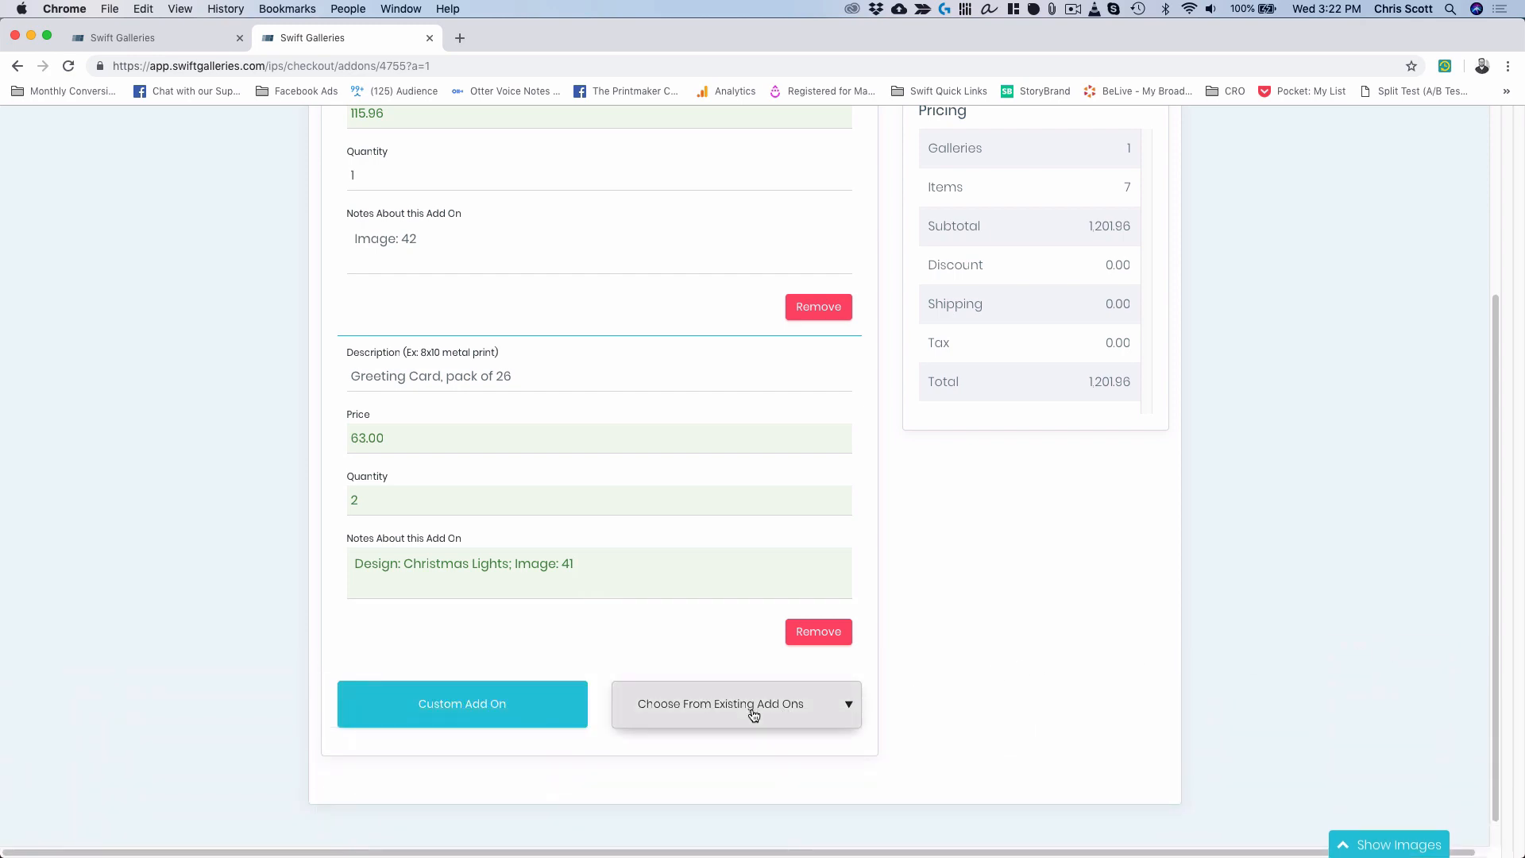
pyautogui.hotkey('ctrl', 'Up')
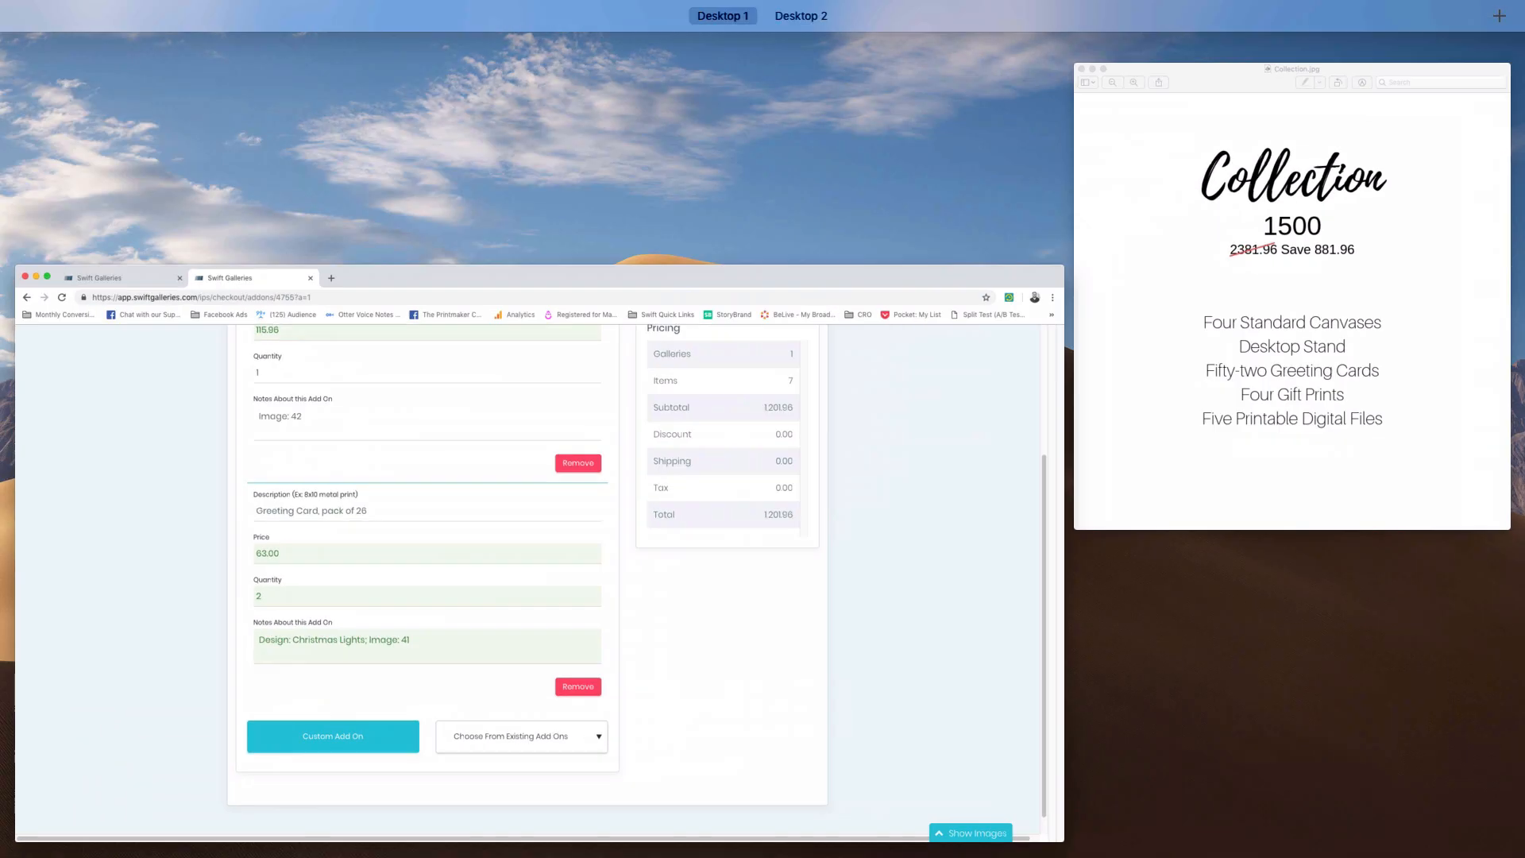
pyautogui.click(1230, 399)
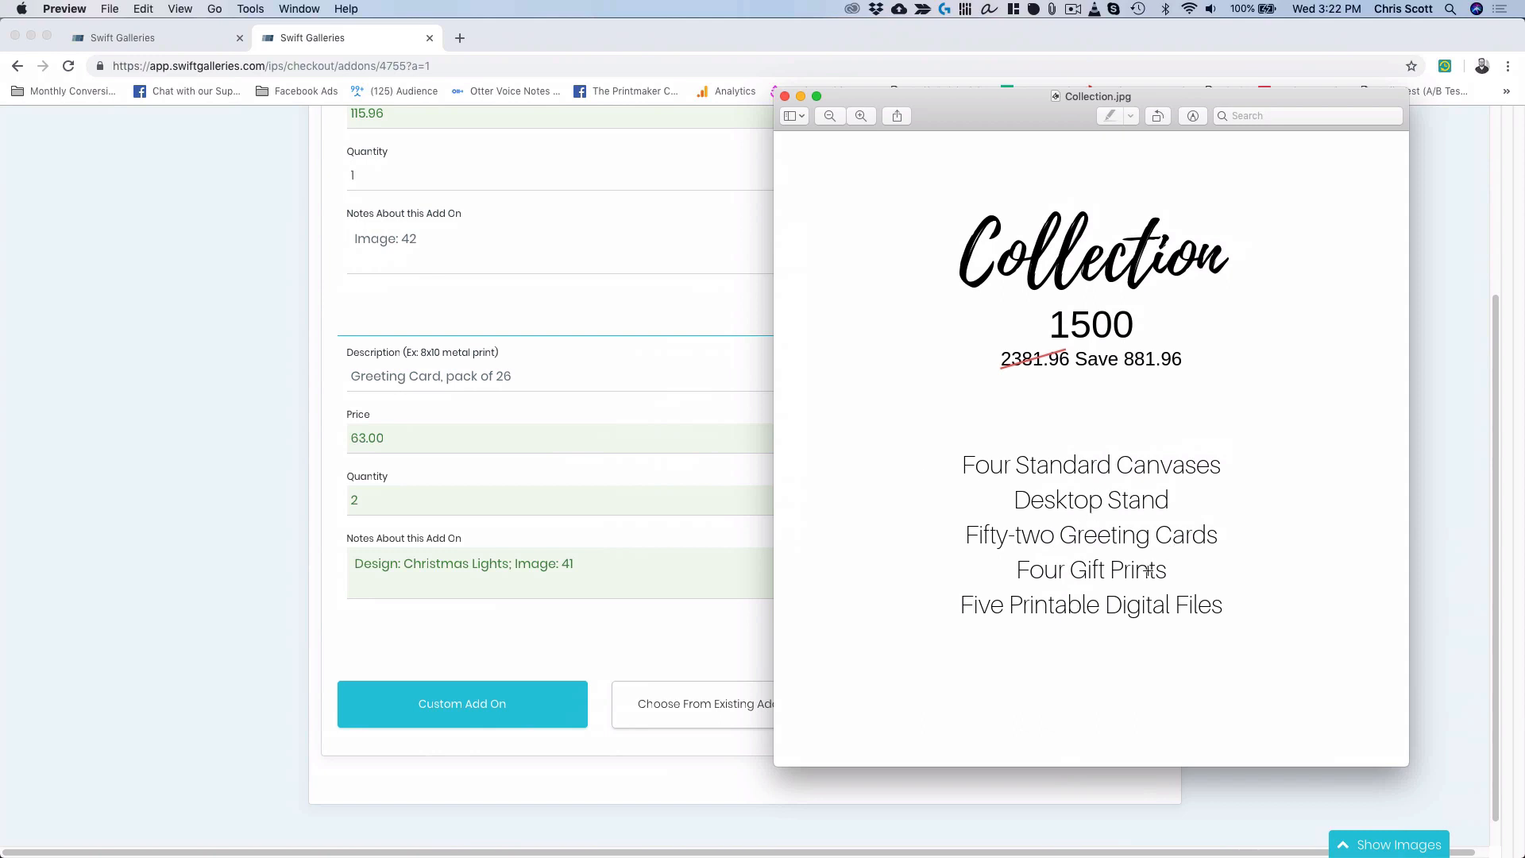
pyautogui.click(229, 602)
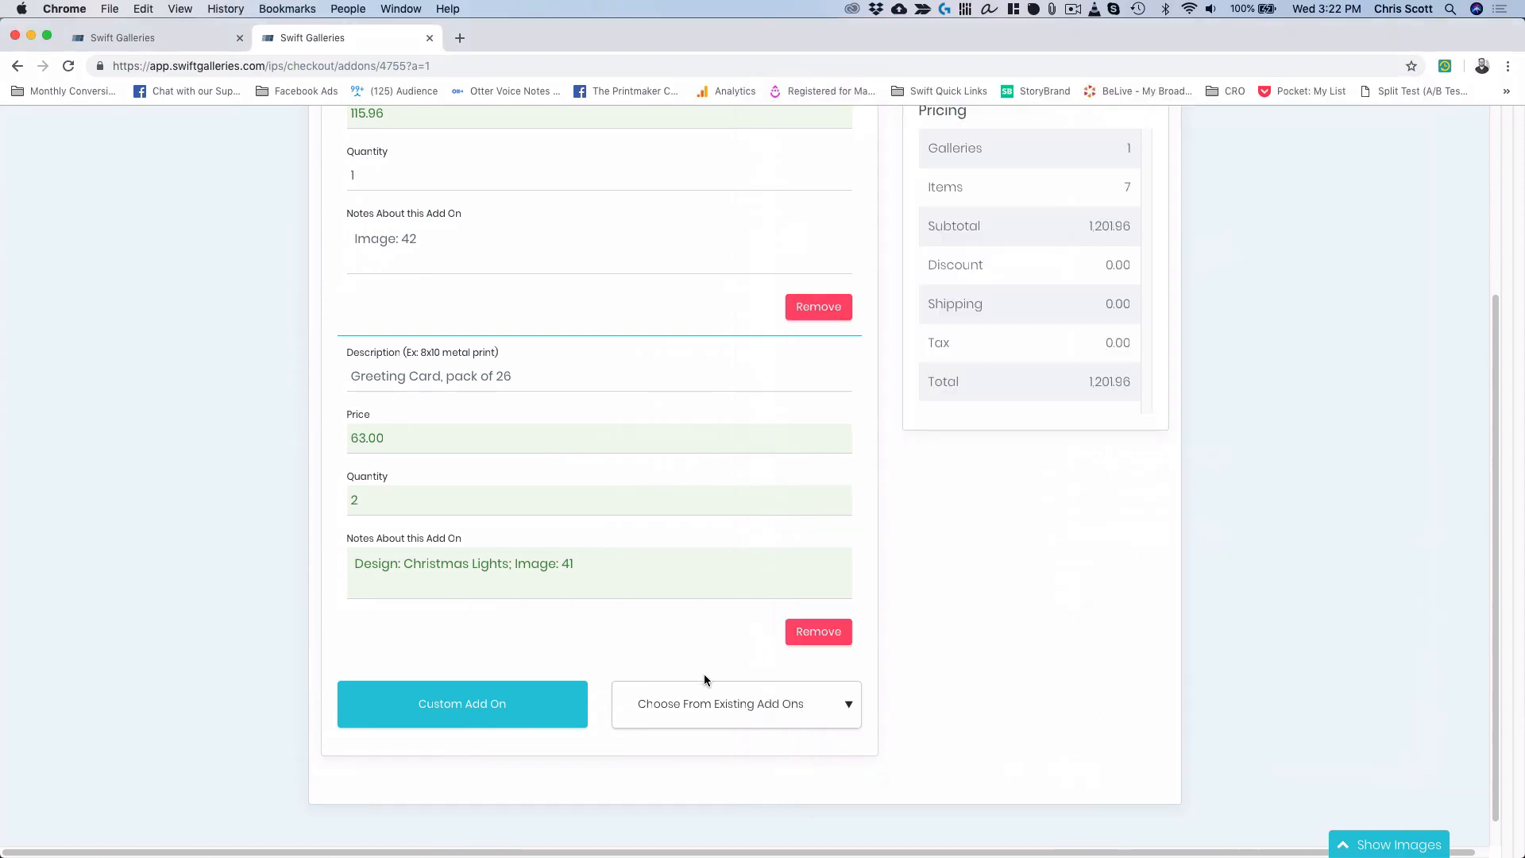
pyautogui.click(808, 707)
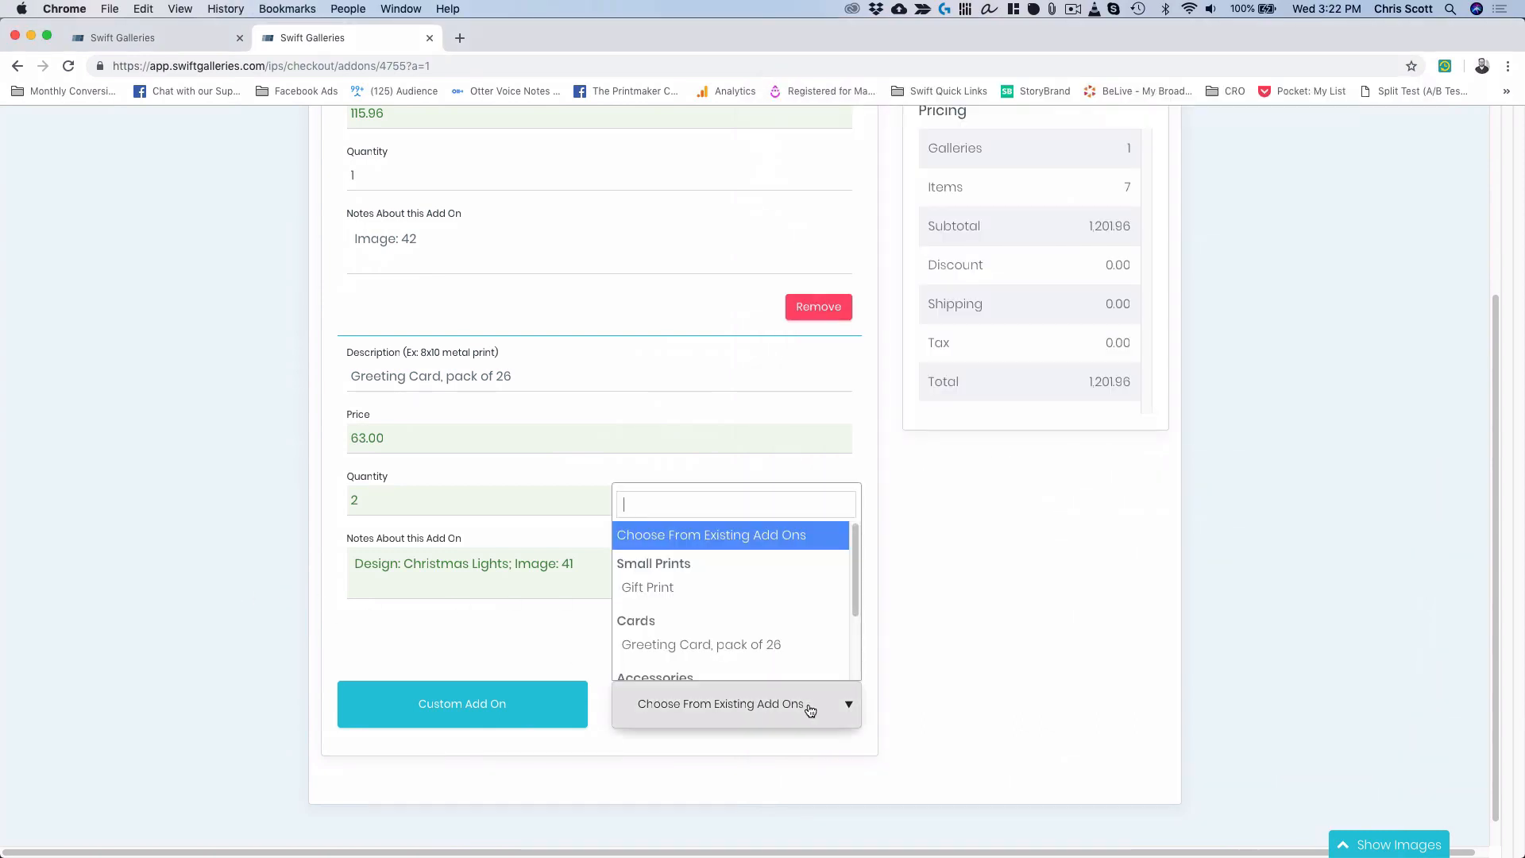
# Add a Gift Print add-on at 45.00 with quantity 4 and browse the gallery photos.
pyautogui.click(770, 588)
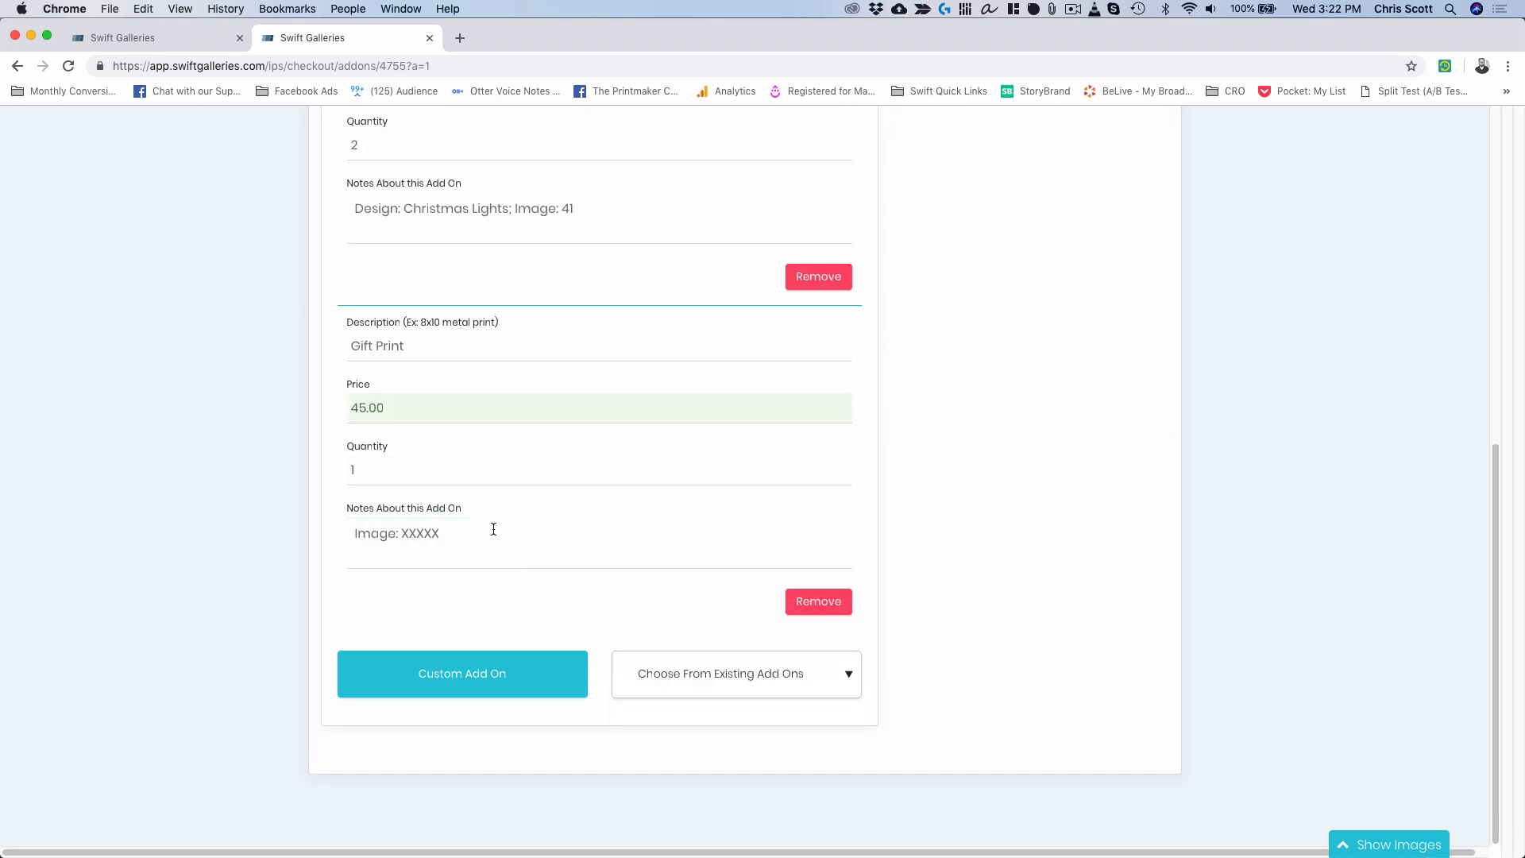
pyautogui.doubleClick(374, 469)
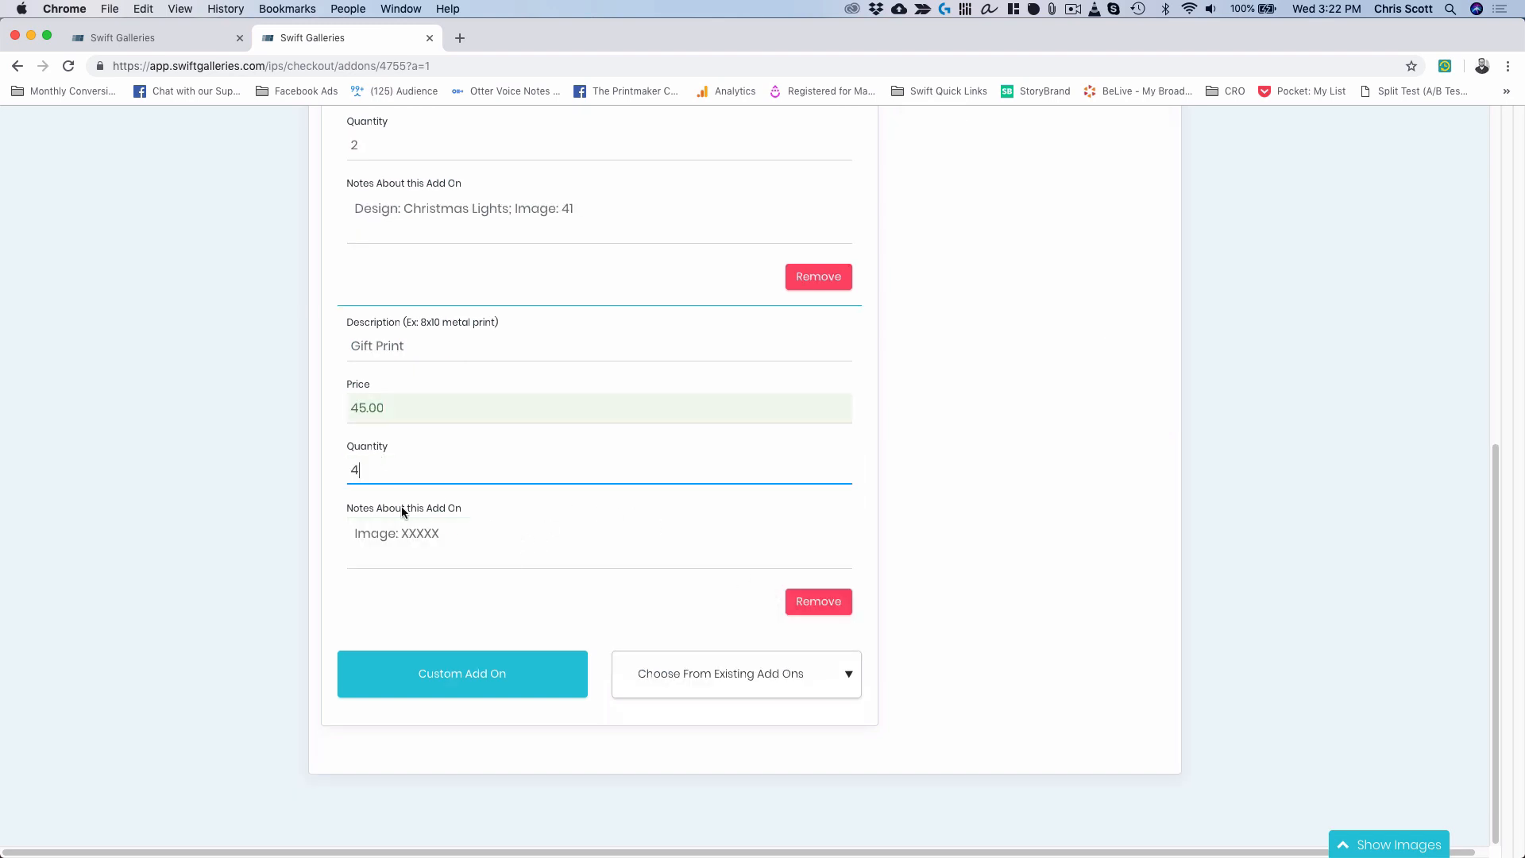
pyautogui.doubleClick(414, 532)
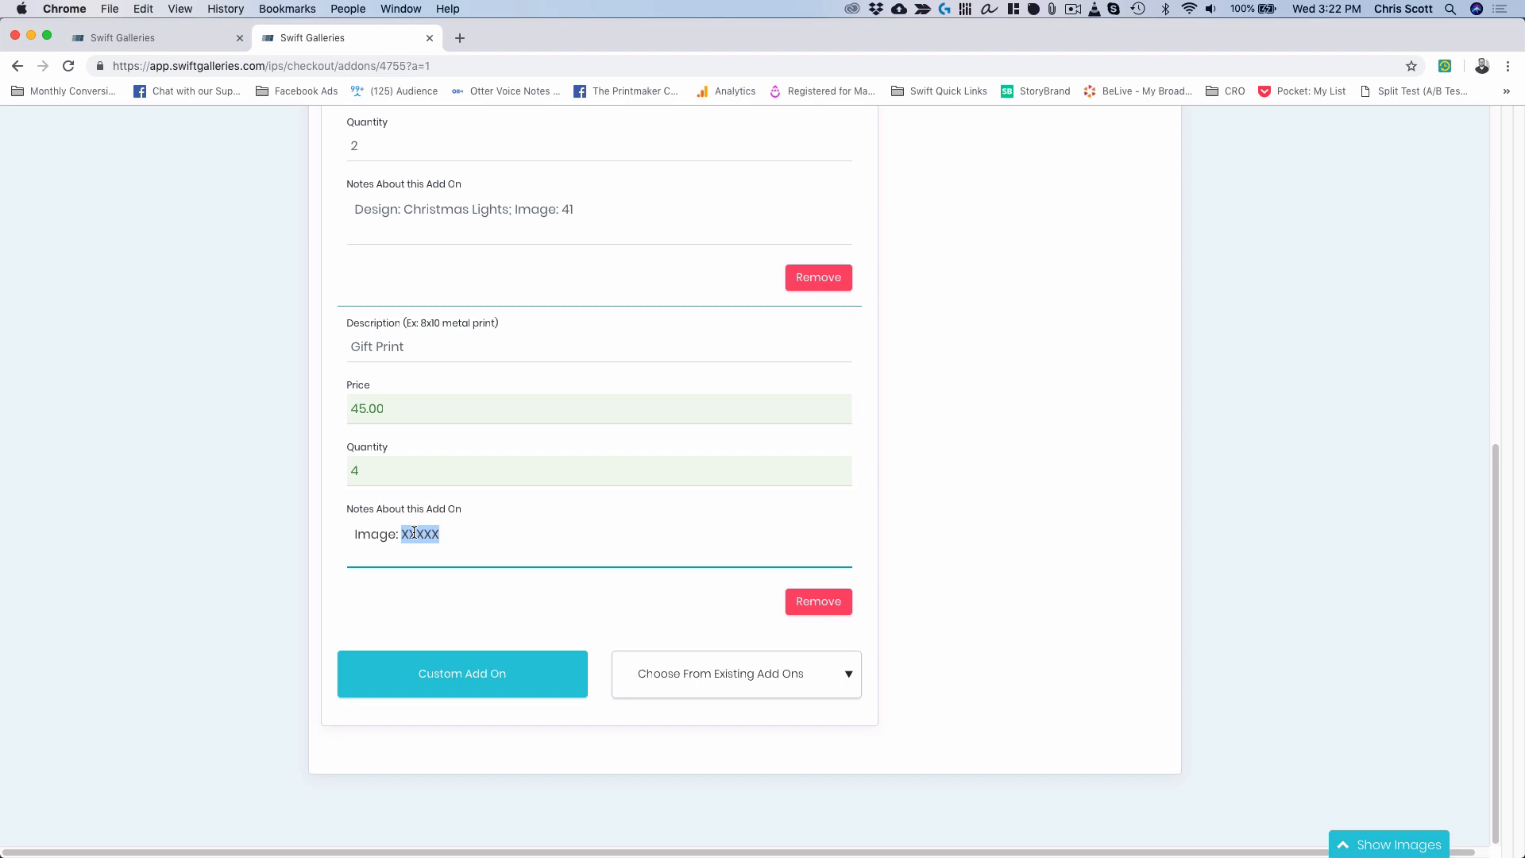
pyautogui.click(1382, 850)
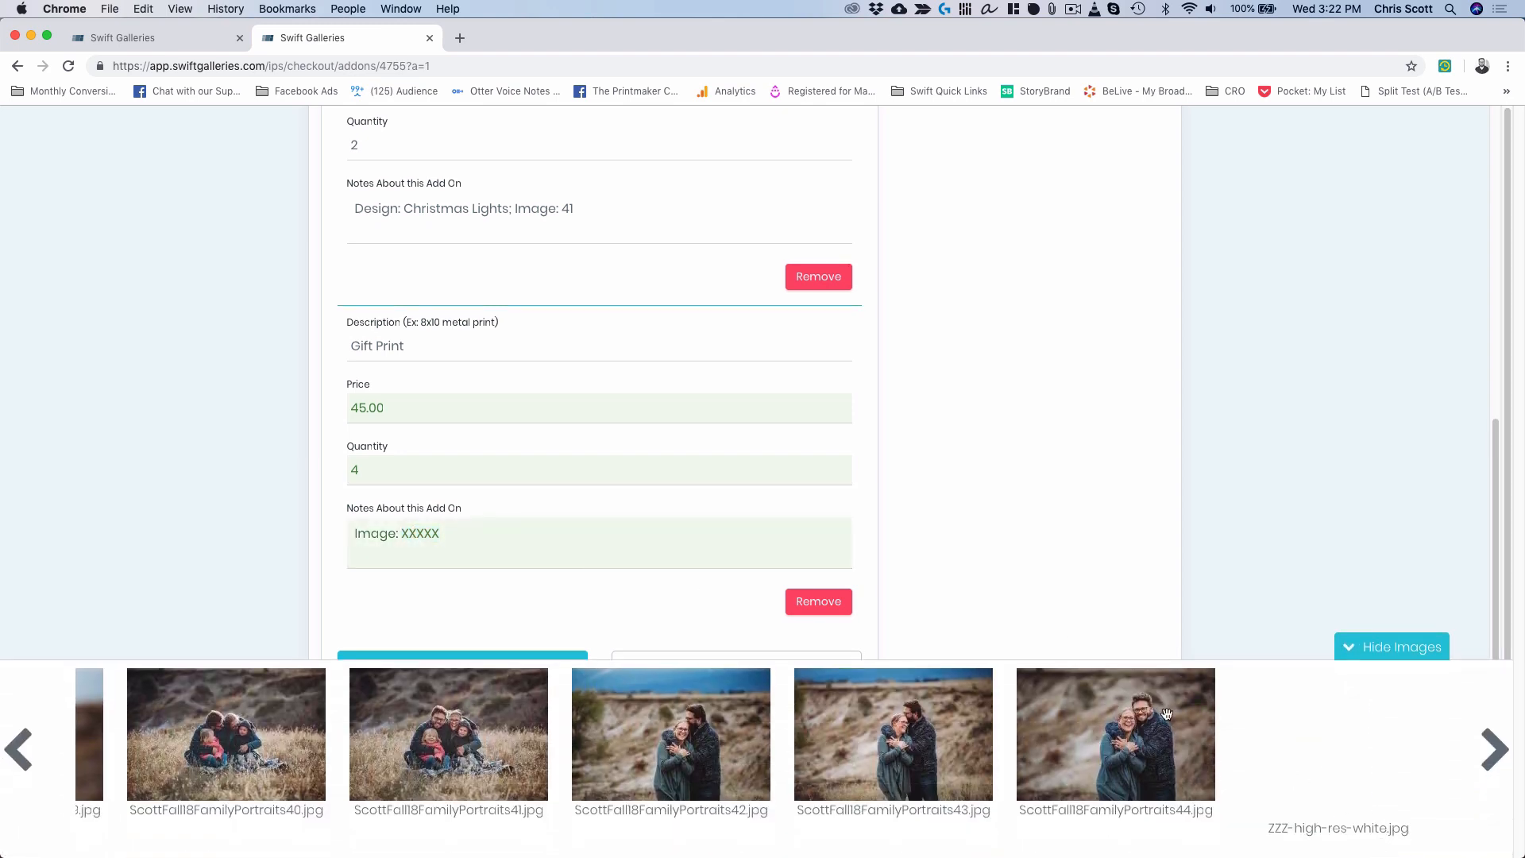
pyautogui.click(17, 750)
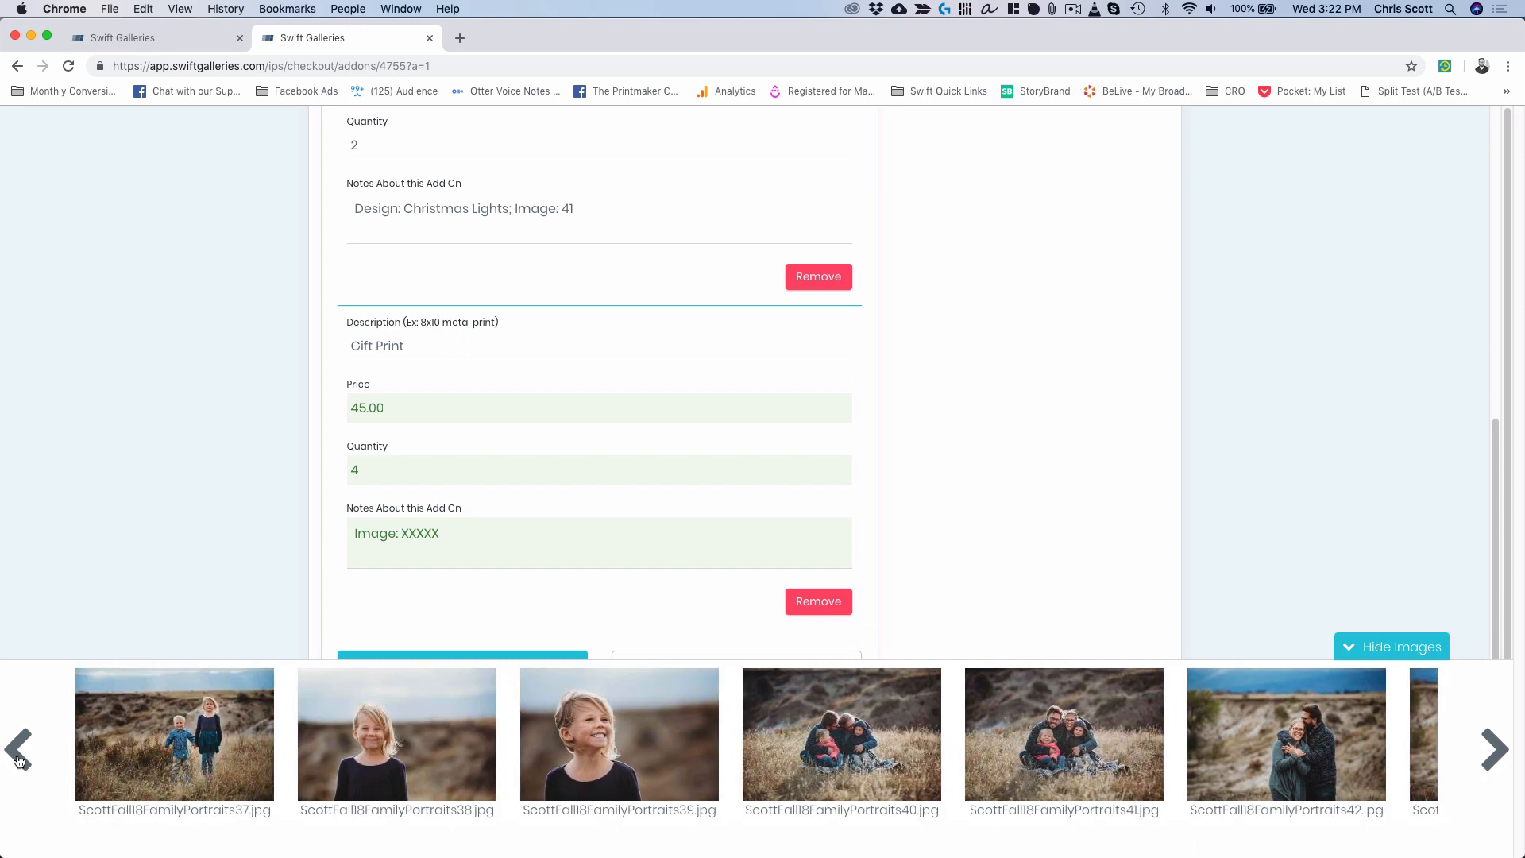
pyautogui.click(19, 761)
pyautogui.click(20, 760)
pyautogui.click(19, 761)
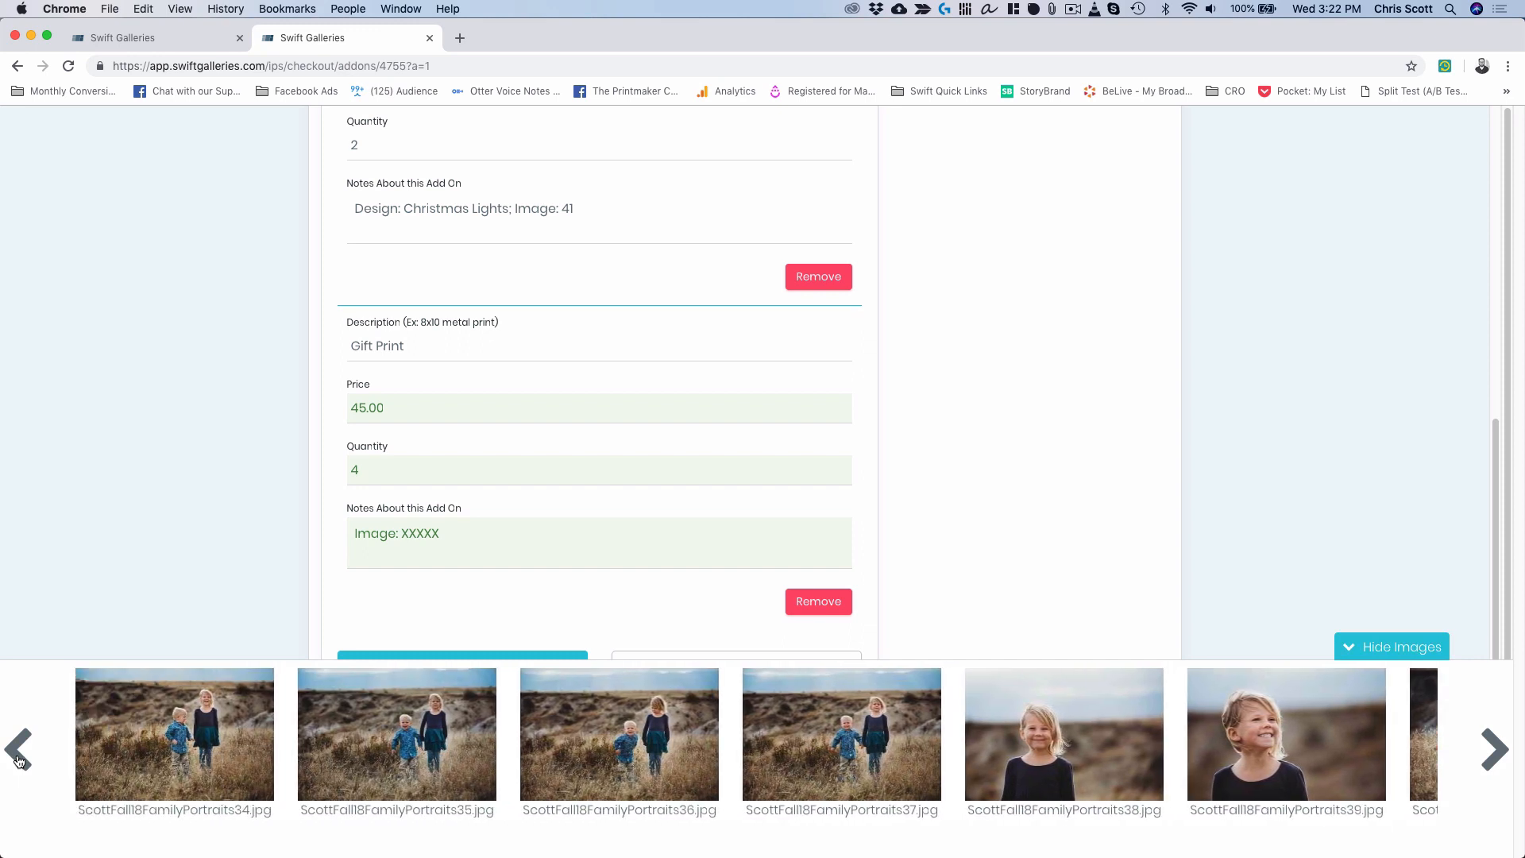
pyautogui.click(19, 761)
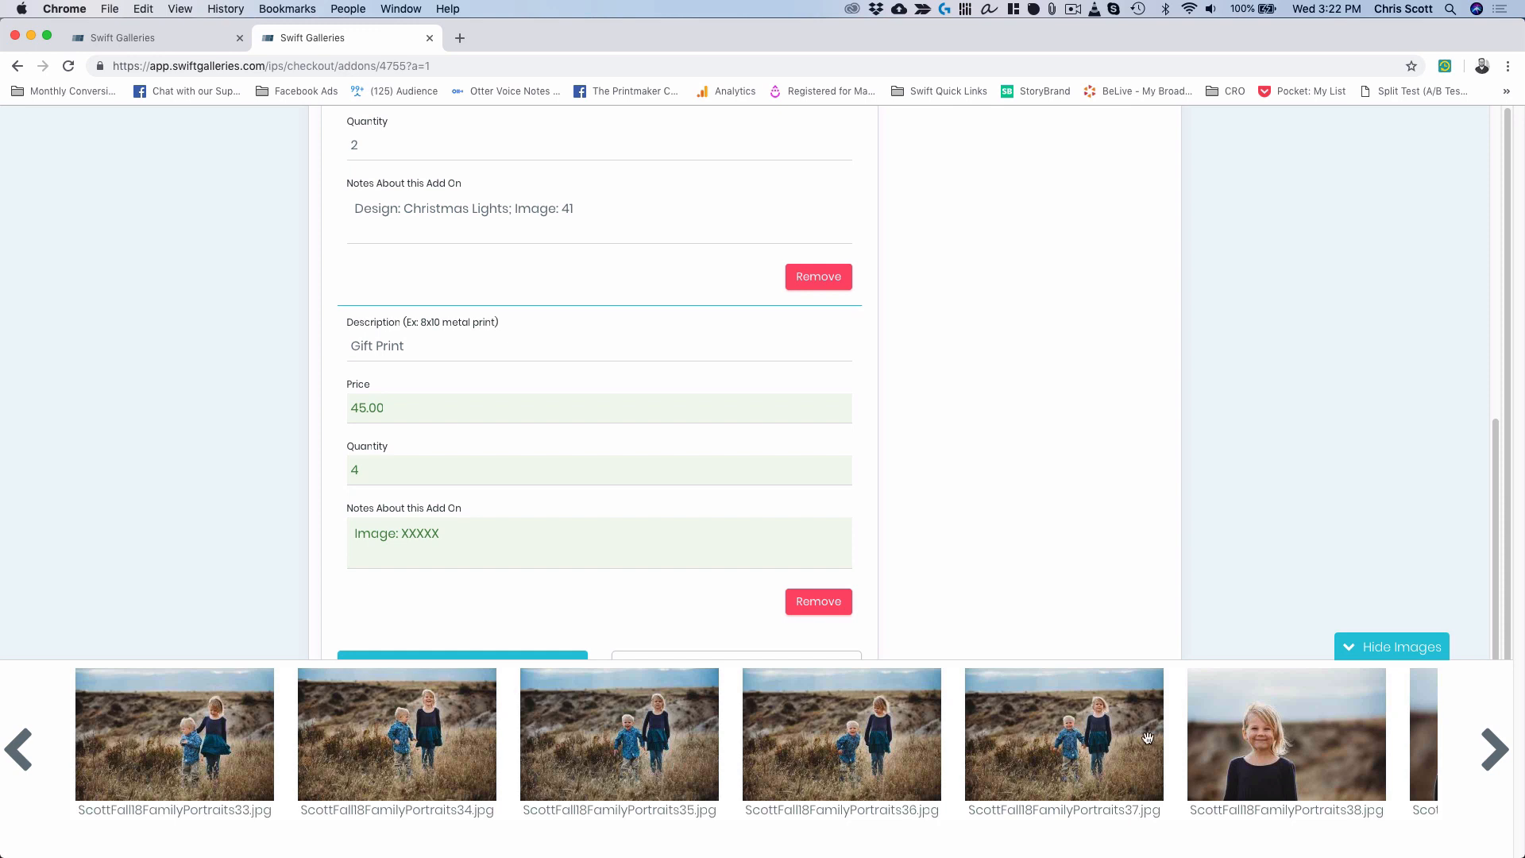
pyautogui.click(1491, 760)
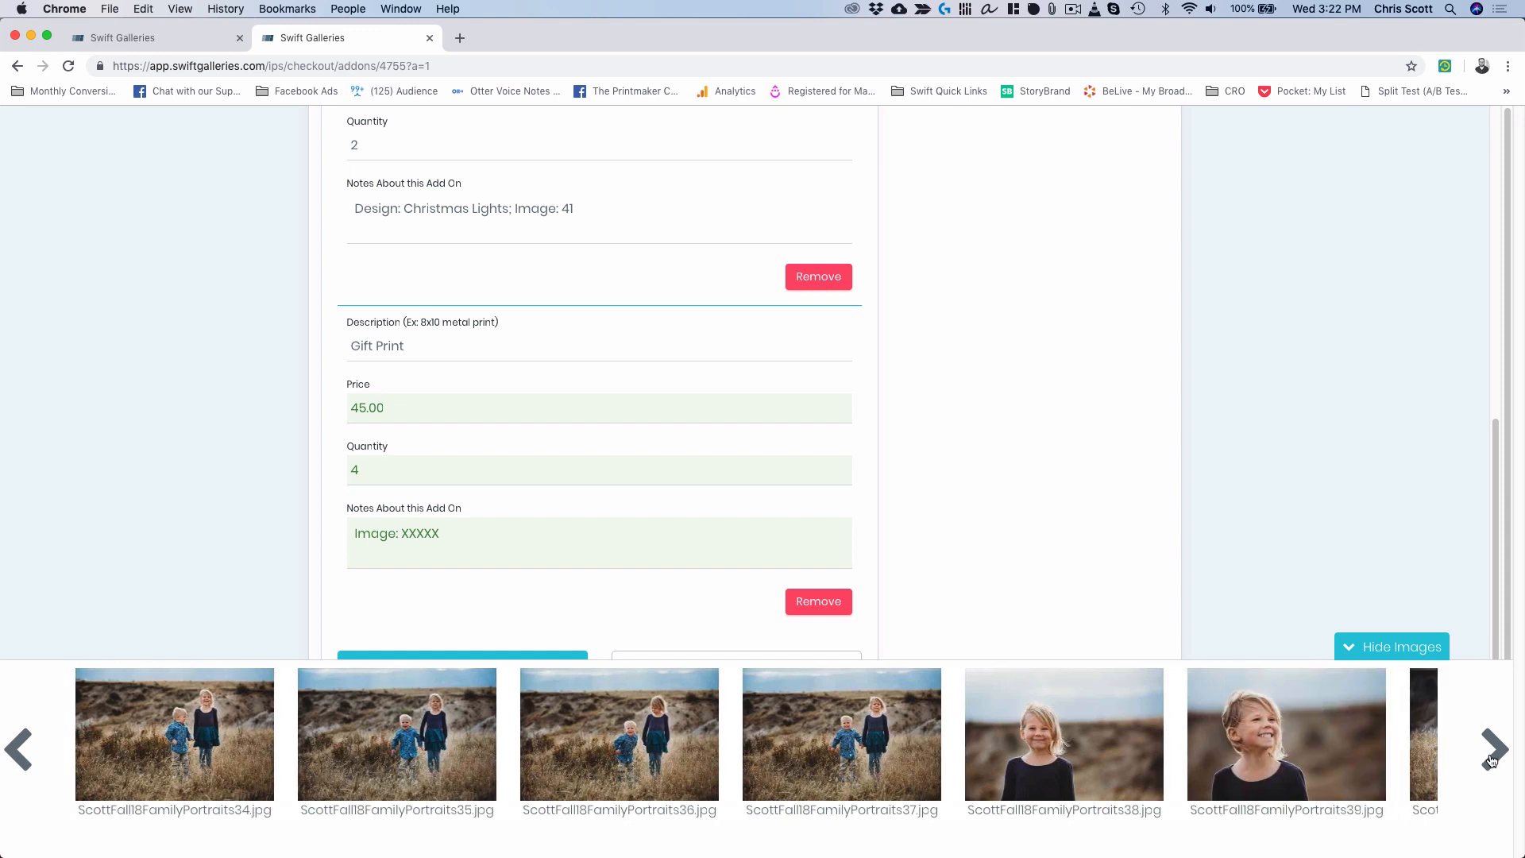
# Replace the Gift Print notes placeholder with '39,' and look back for the next image.
pyautogui.doubleClick(425, 534)
pyautogui.write('39')
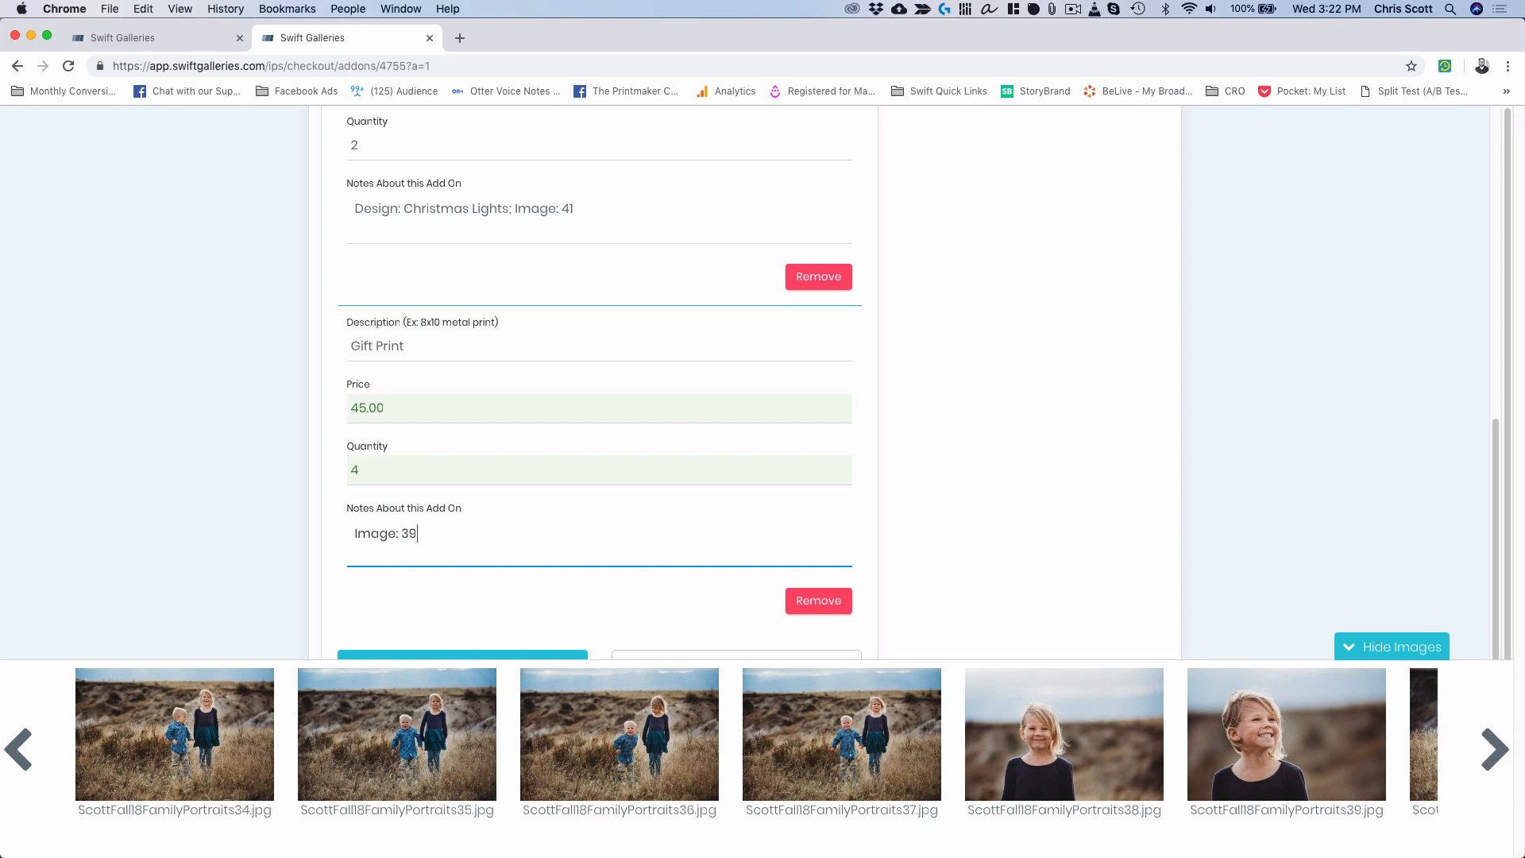
pyautogui.write(',')
pyautogui.click(16, 751)
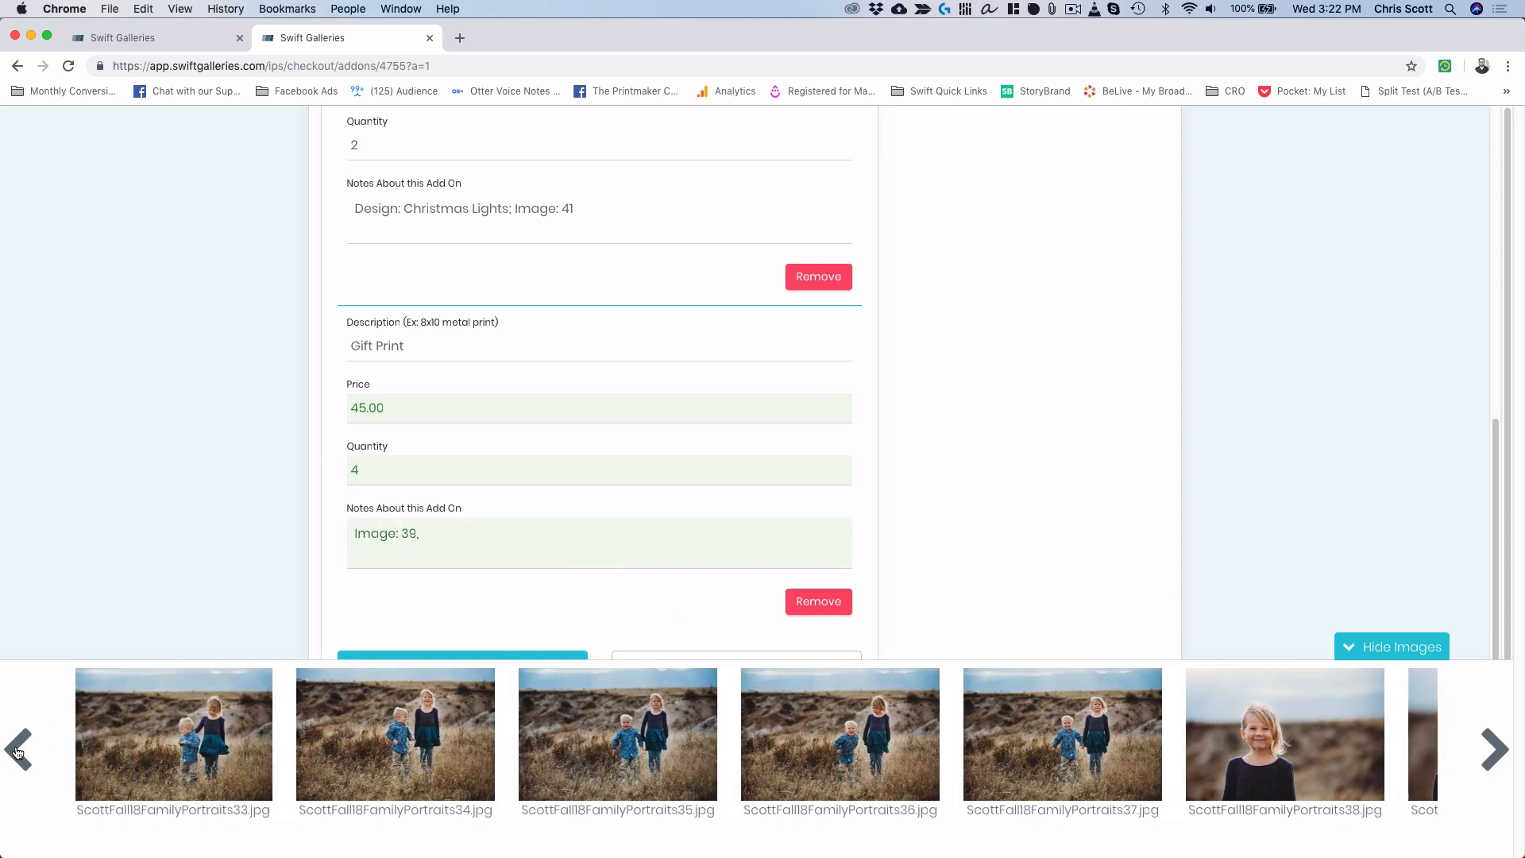
pyautogui.click(16, 750)
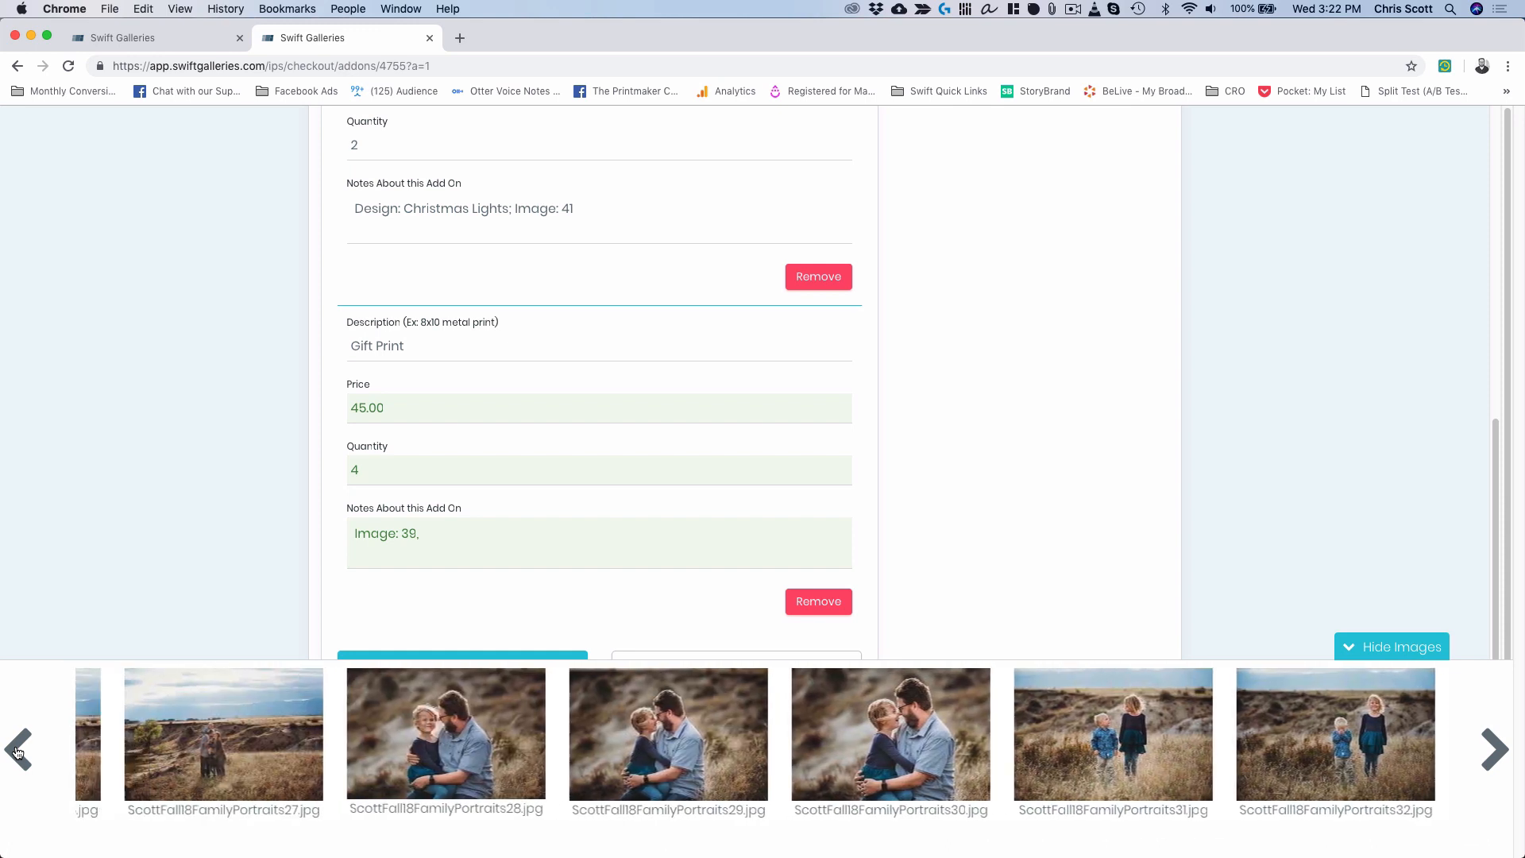
pyautogui.click(16, 750)
pyautogui.click(18, 751)
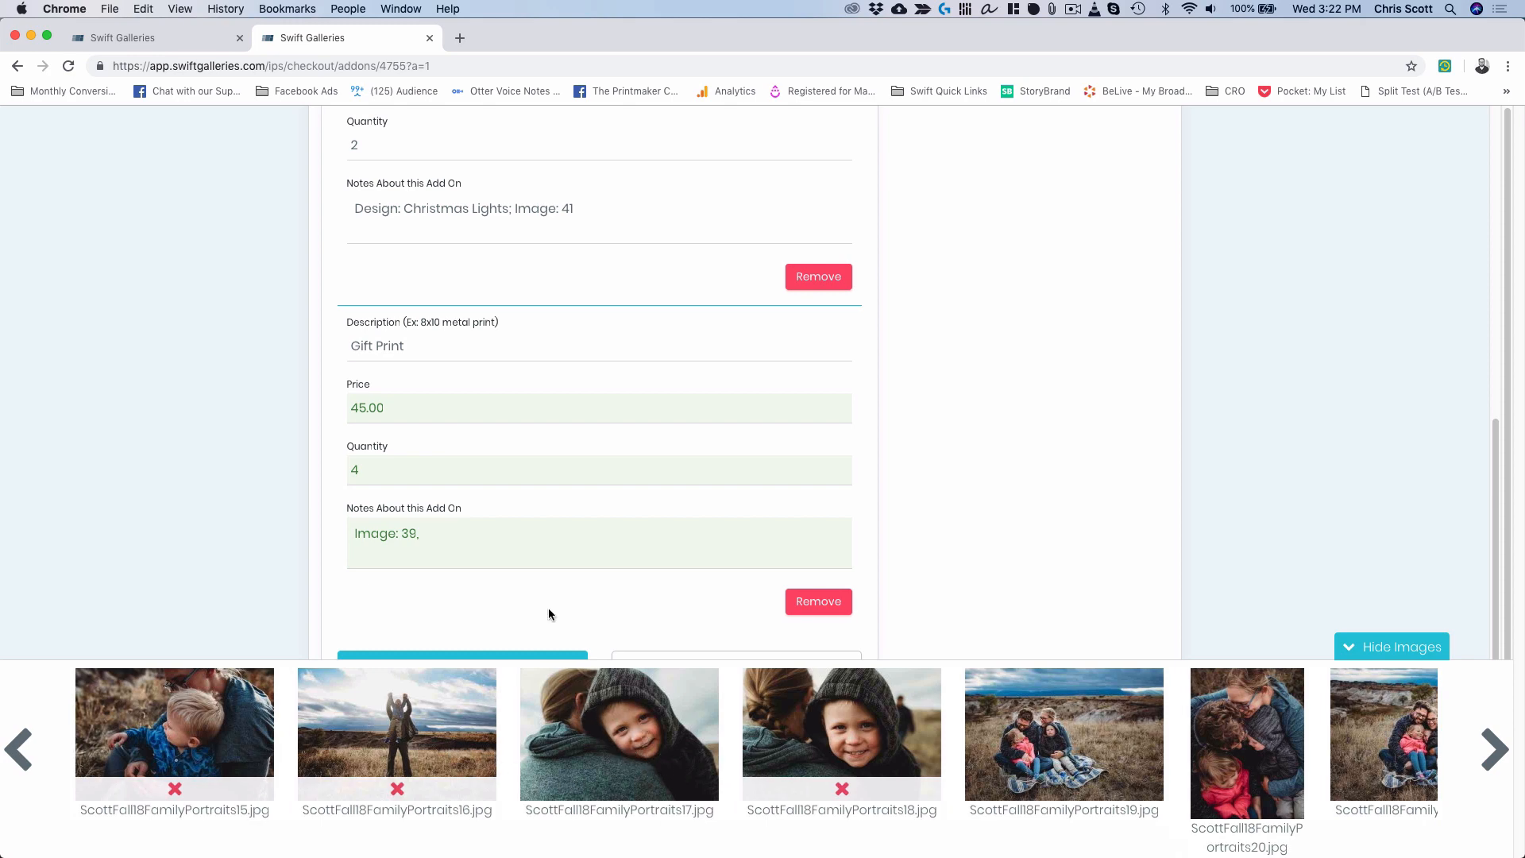
pyautogui.click(439, 534)
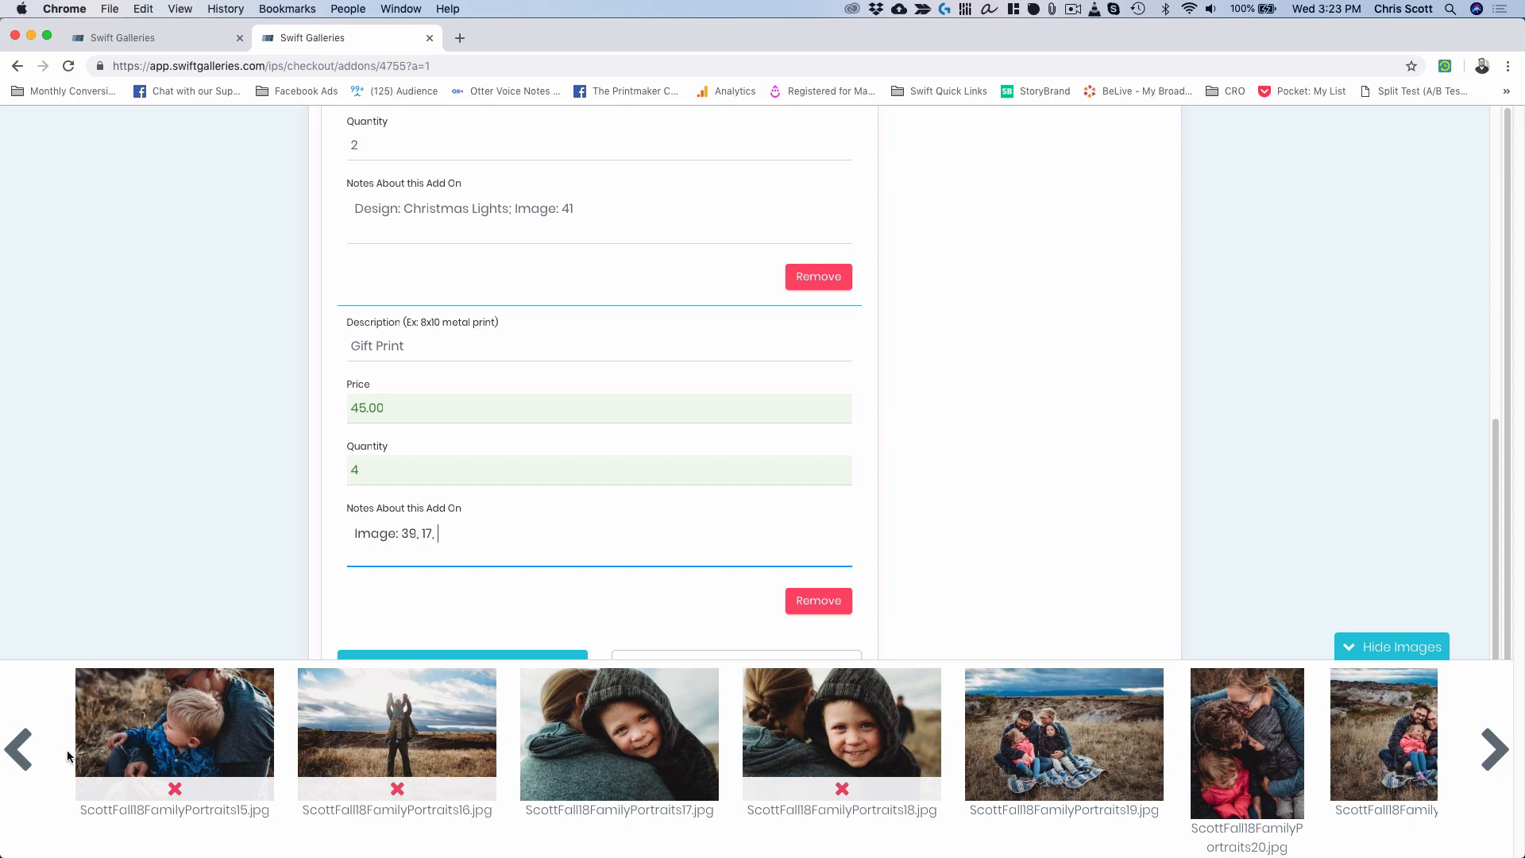
# Add image 02 to the Gift Print notes from the first gallery photos.
pyautogui.click(19, 749)
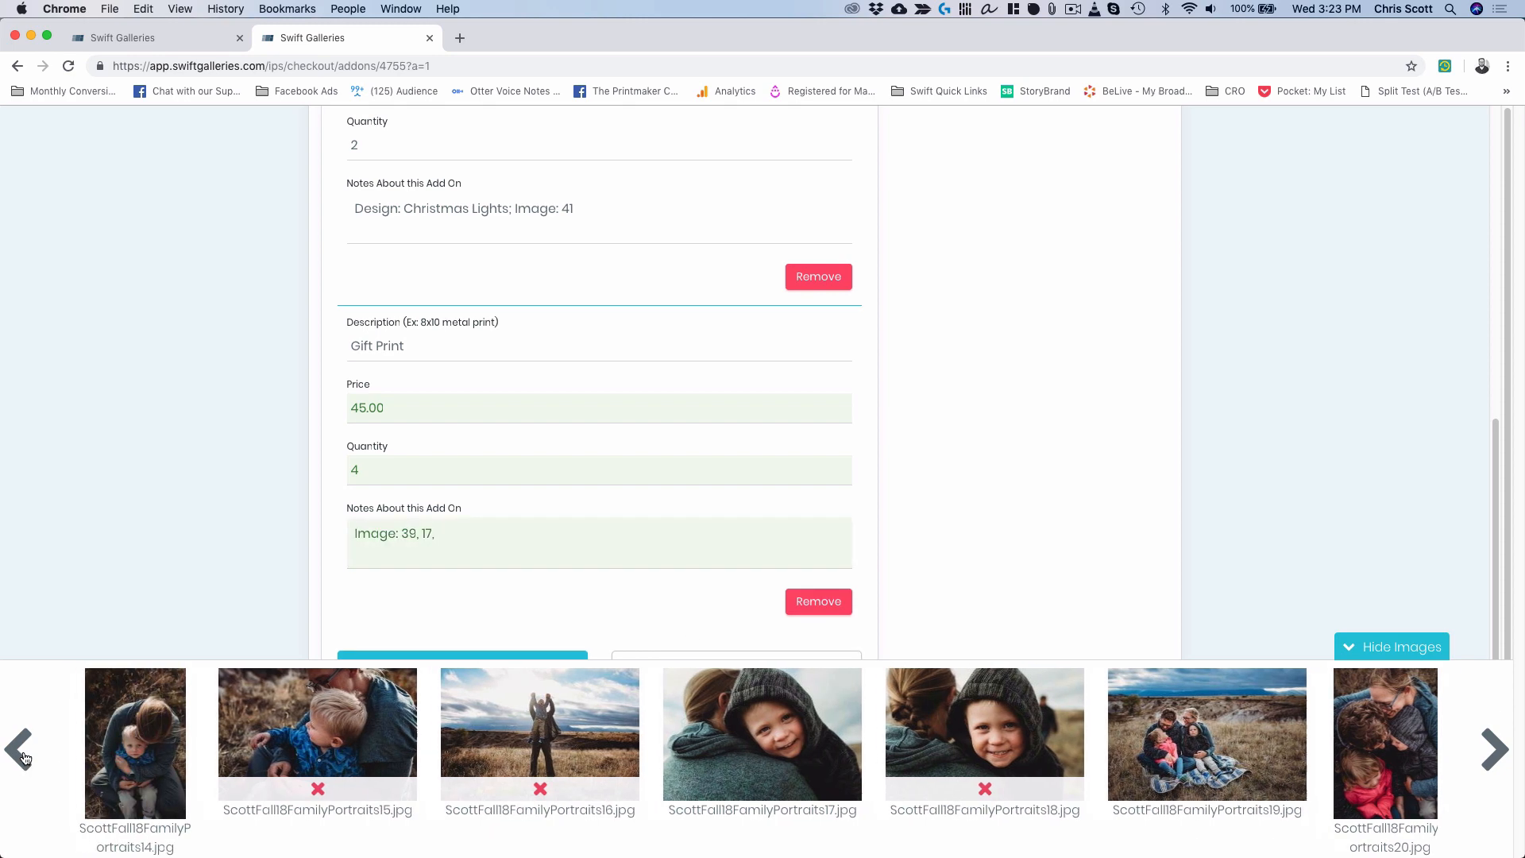
pyautogui.click(19, 749)
pyautogui.click(19, 749)
pyautogui.click(24, 757)
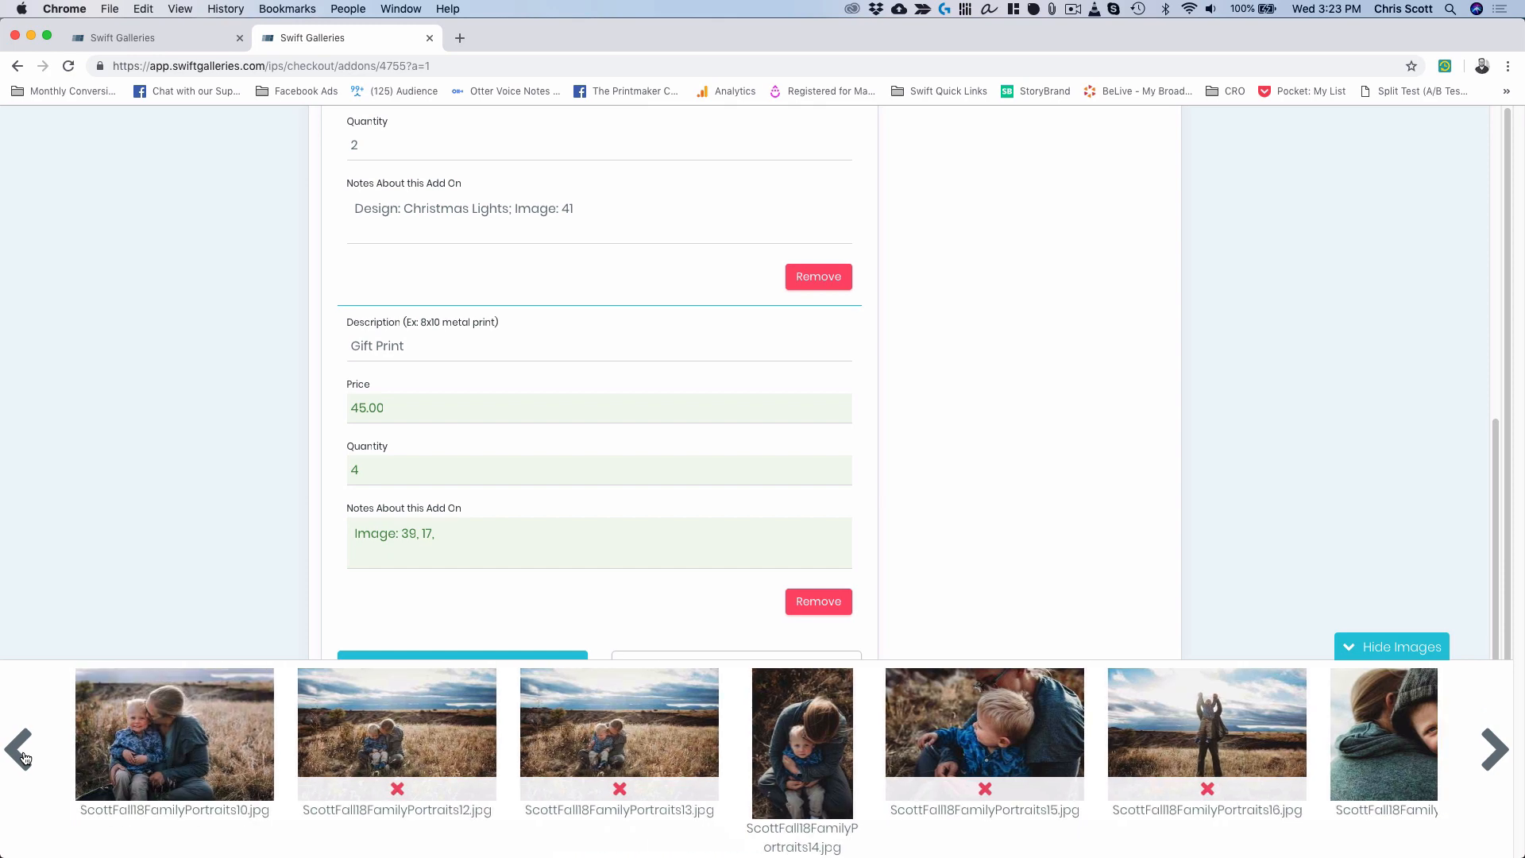
pyautogui.click(24, 757)
pyautogui.click(24, 757)
pyautogui.click(24, 757)
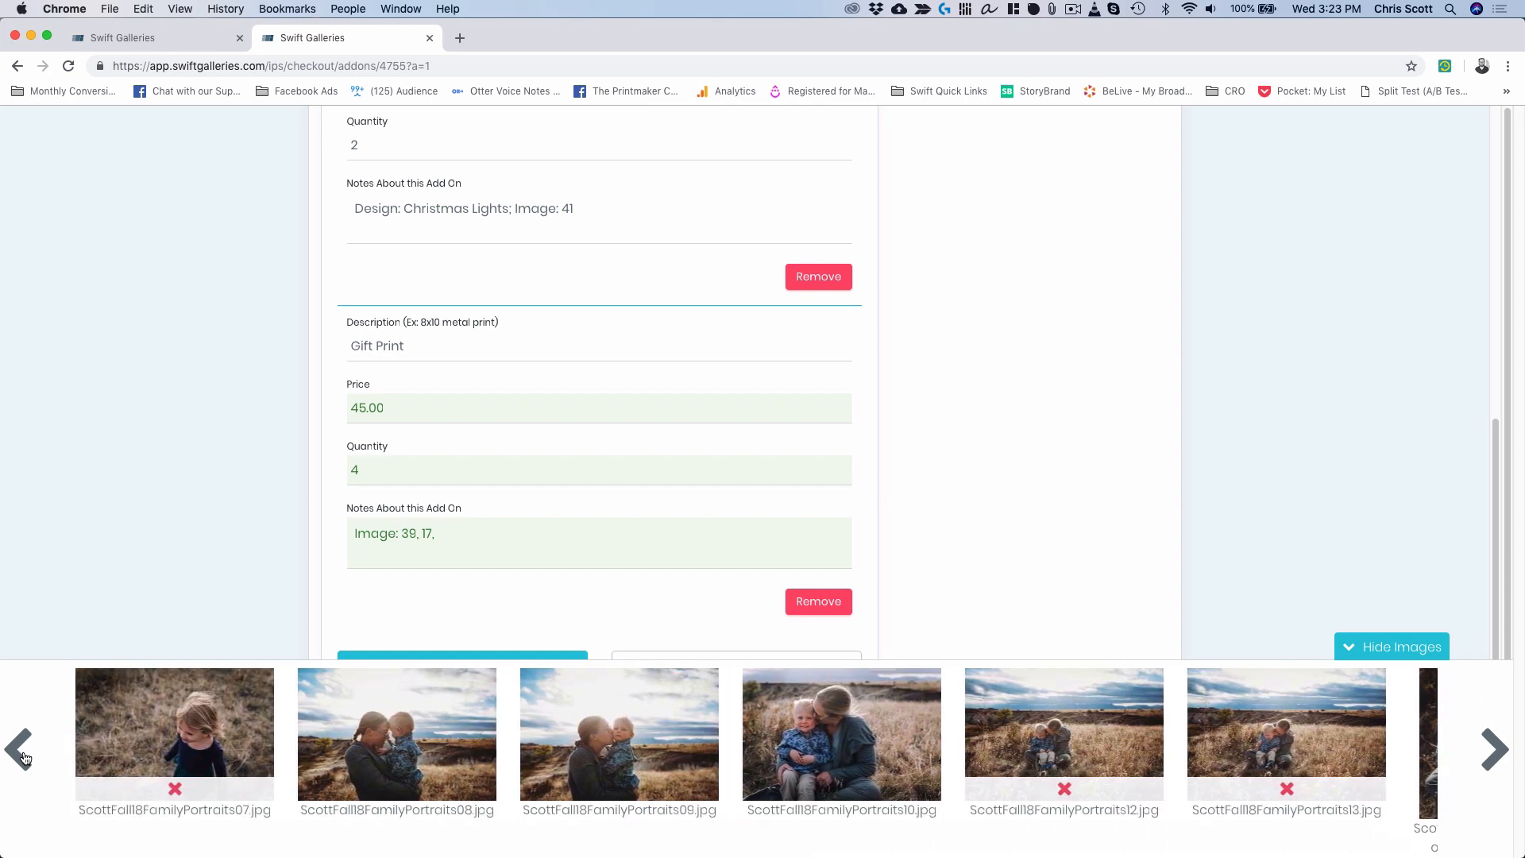
pyautogui.click(24, 757)
pyautogui.click(24, 757)
pyautogui.click(24, 757)
pyautogui.click(24, 757)
pyautogui.click(24, 757)
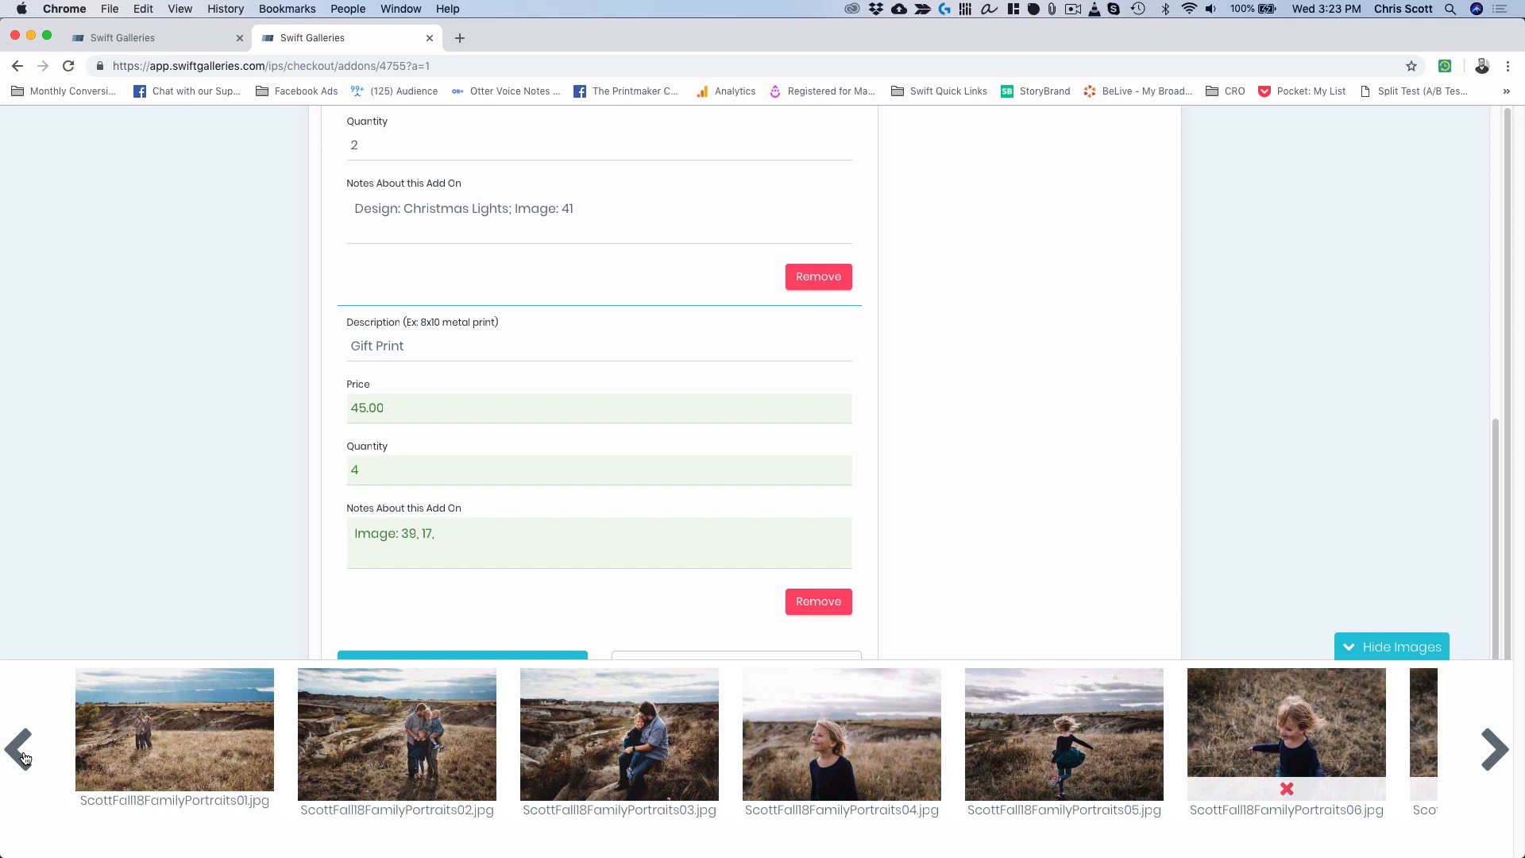
pyautogui.click(467, 535)
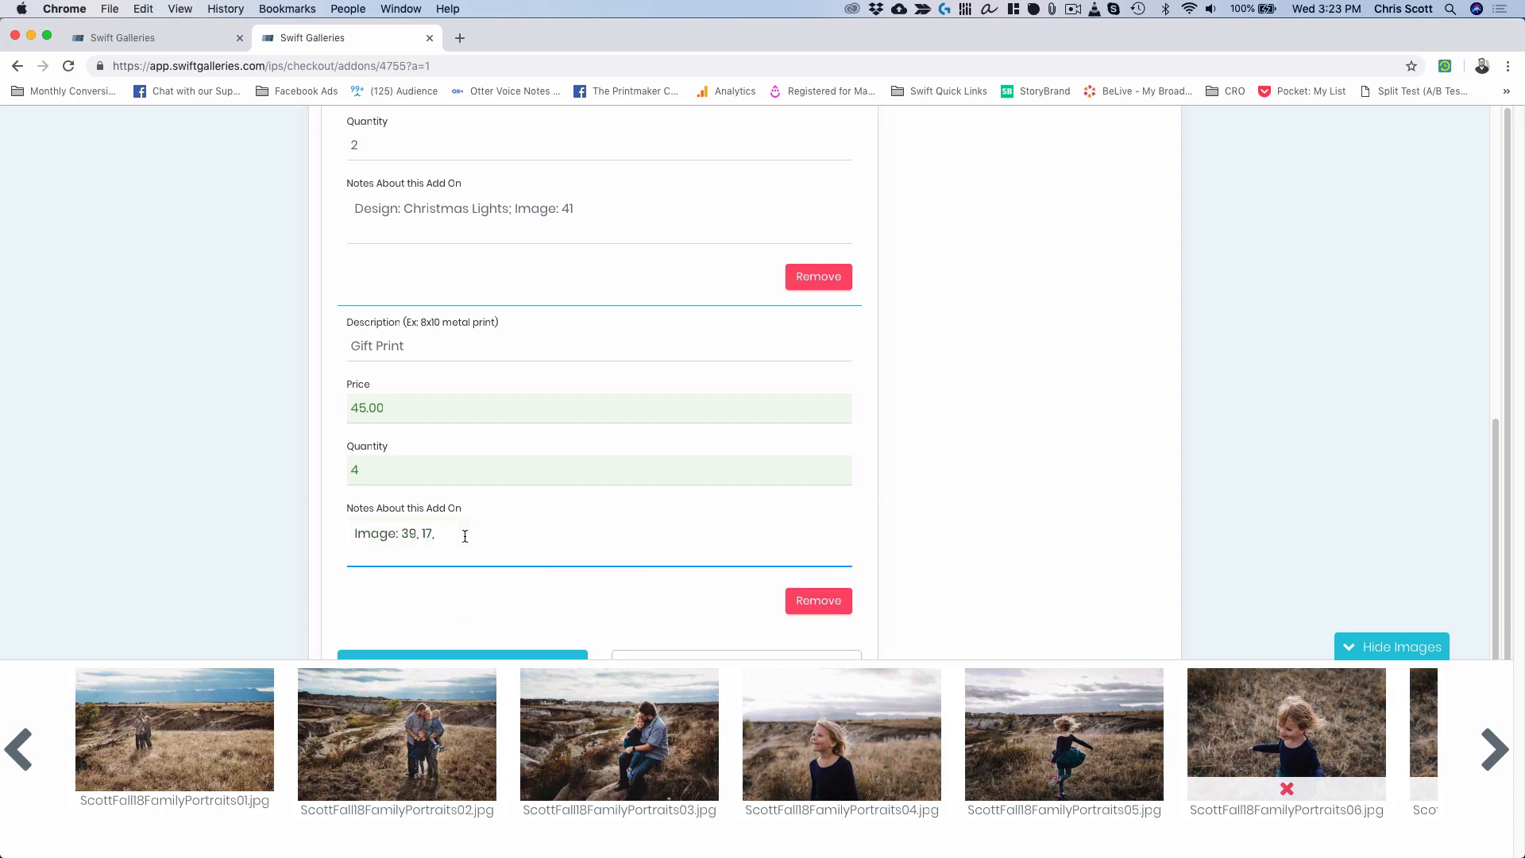
pyautogui.write('02,')
# Add the last image number so the Gift Print notes read 39, 17, 02, 21.
pyautogui.click(1492, 749)
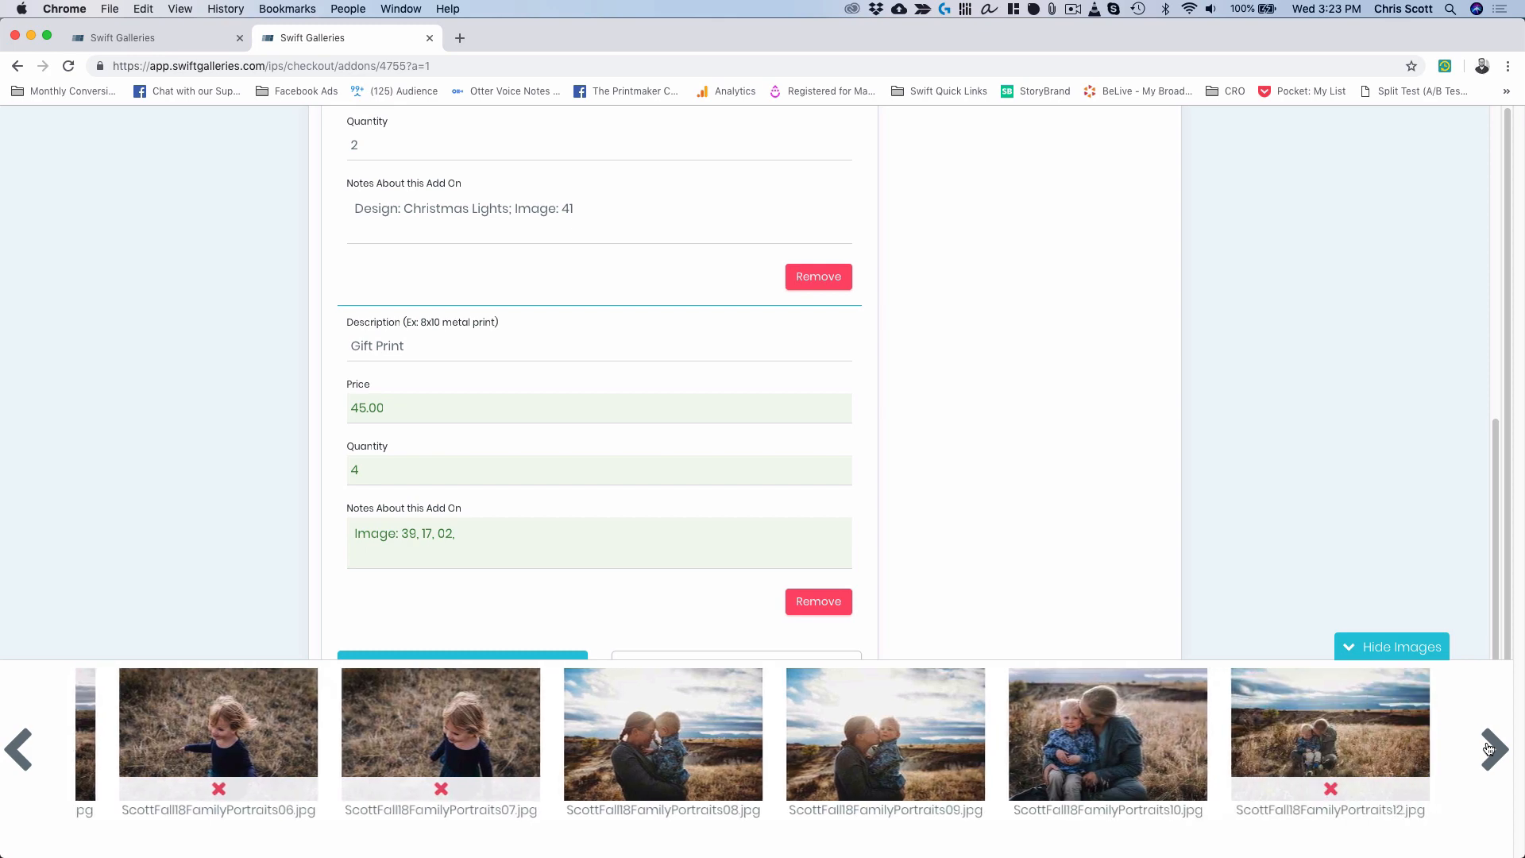
pyautogui.click(1488, 749)
pyautogui.click(1489, 749)
pyautogui.click(1488, 749)
pyautogui.click(1489, 749)
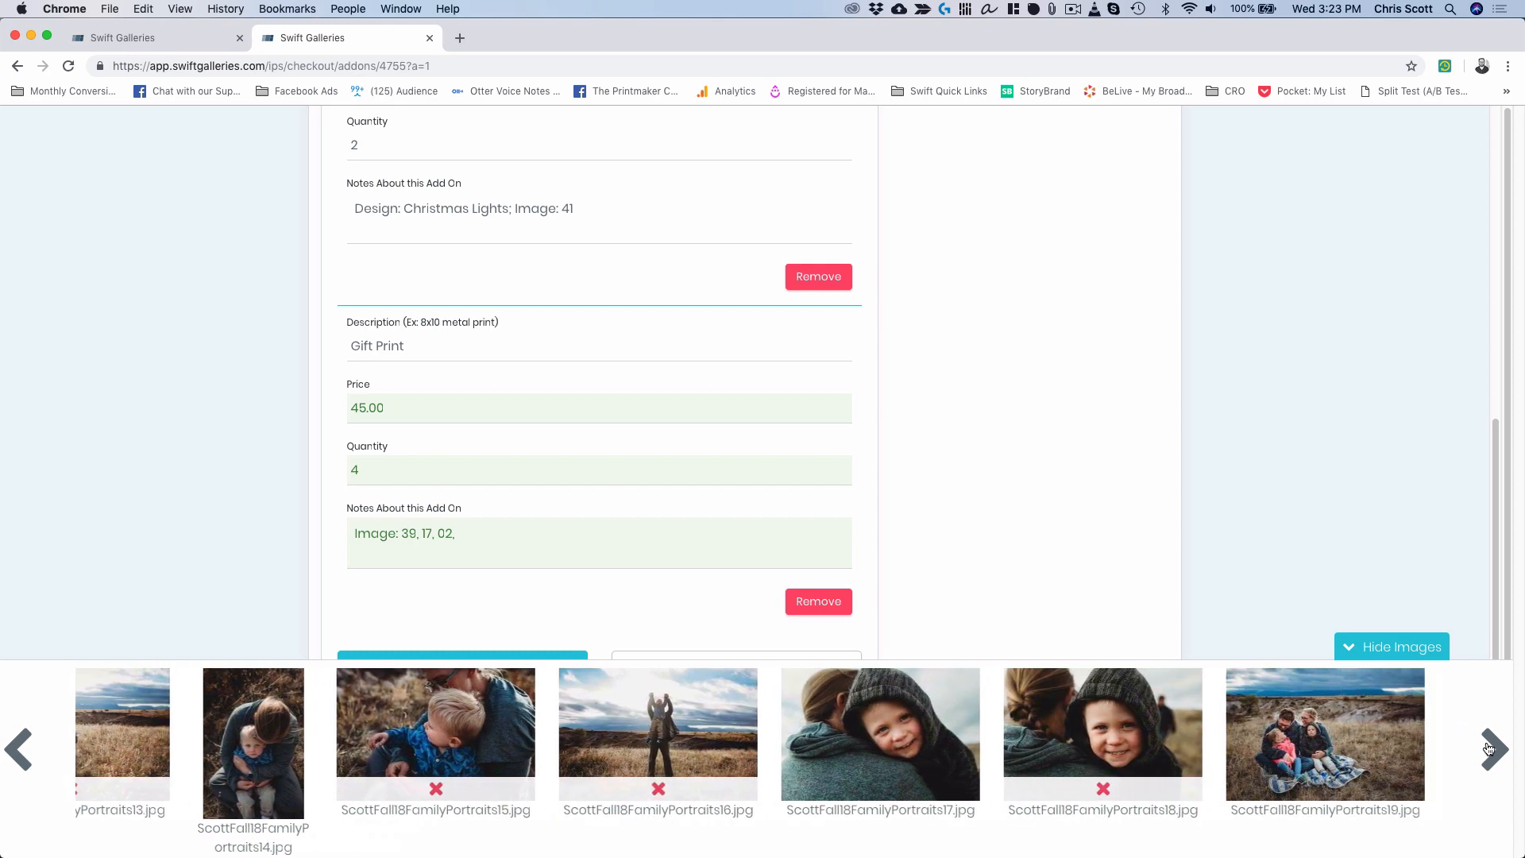
pyautogui.click(1489, 749)
pyautogui.click(1488, 749)
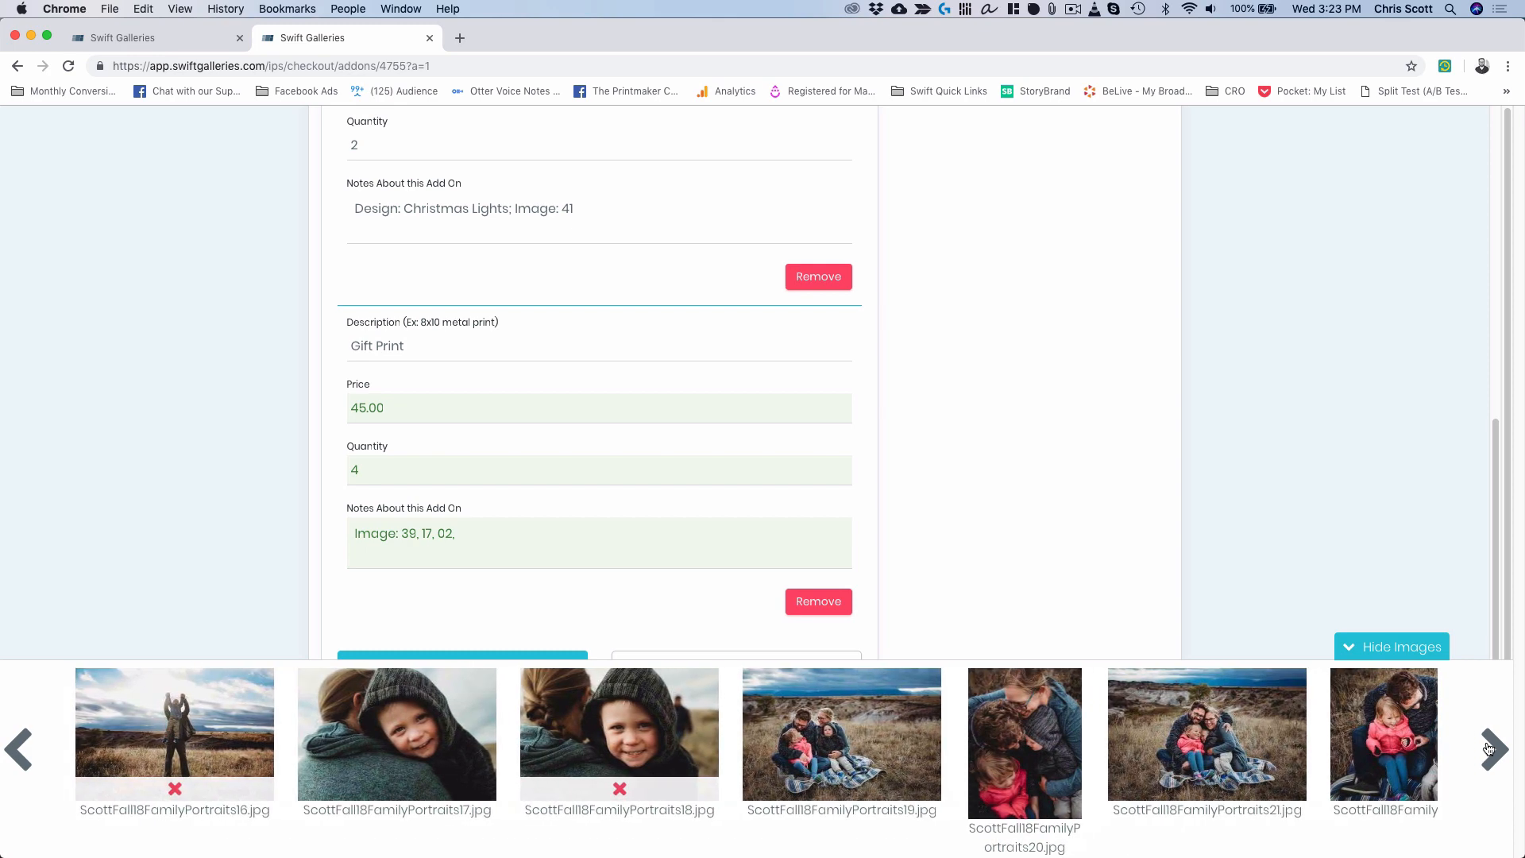
pyautogui.click(1488, 749)
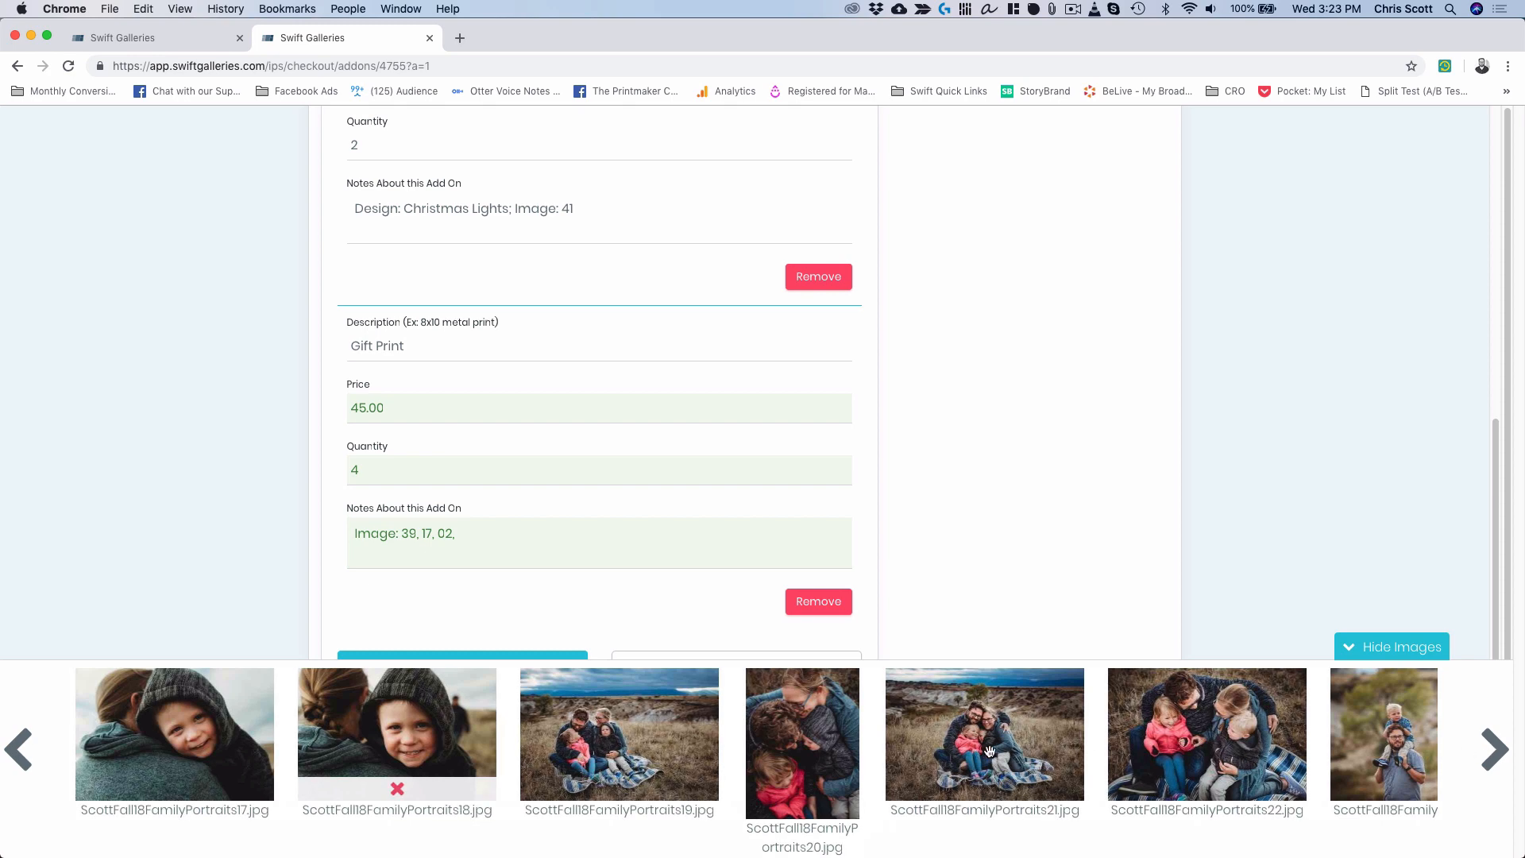
pyautogui.click(502, 532)
pyautogui.write('21')
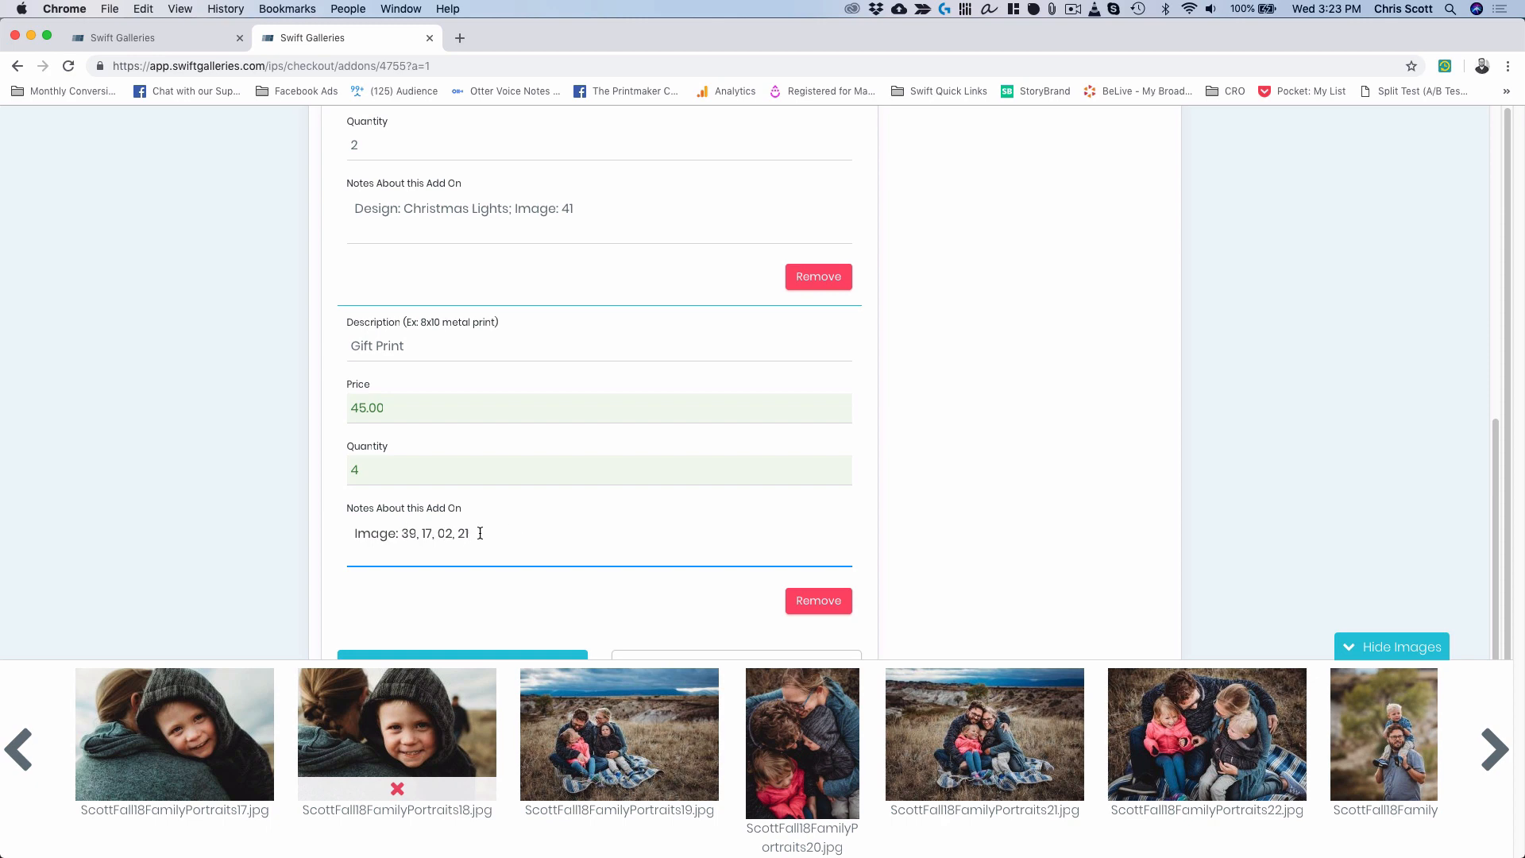
# Check the Collection.jpg price sheet and return to the checkout add-ons form.
pyautogui.hotkey('ctrl', 'Up')
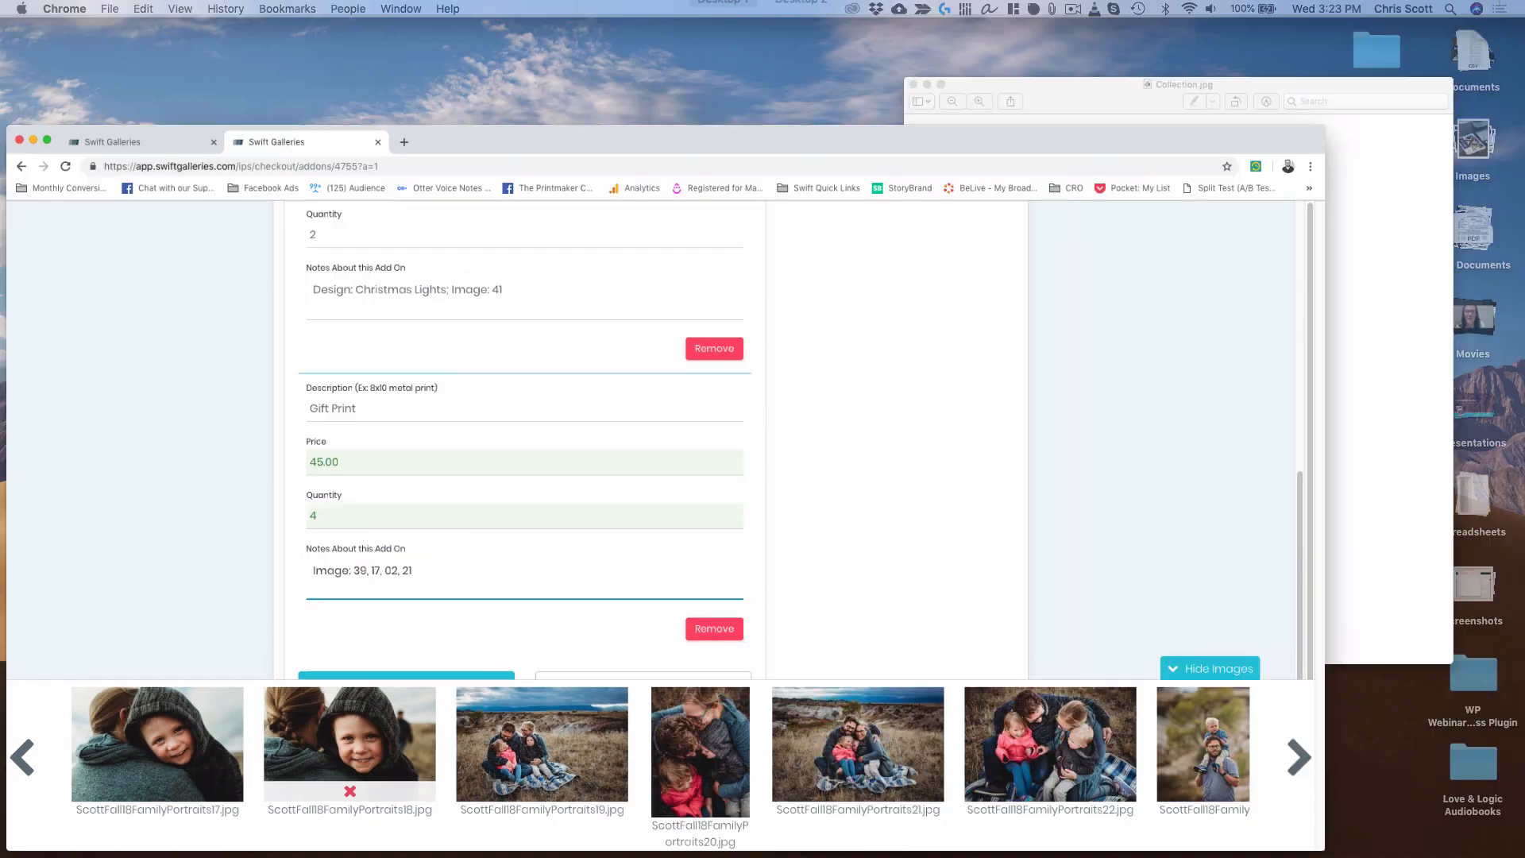
pyautogui.click(1233, 453)
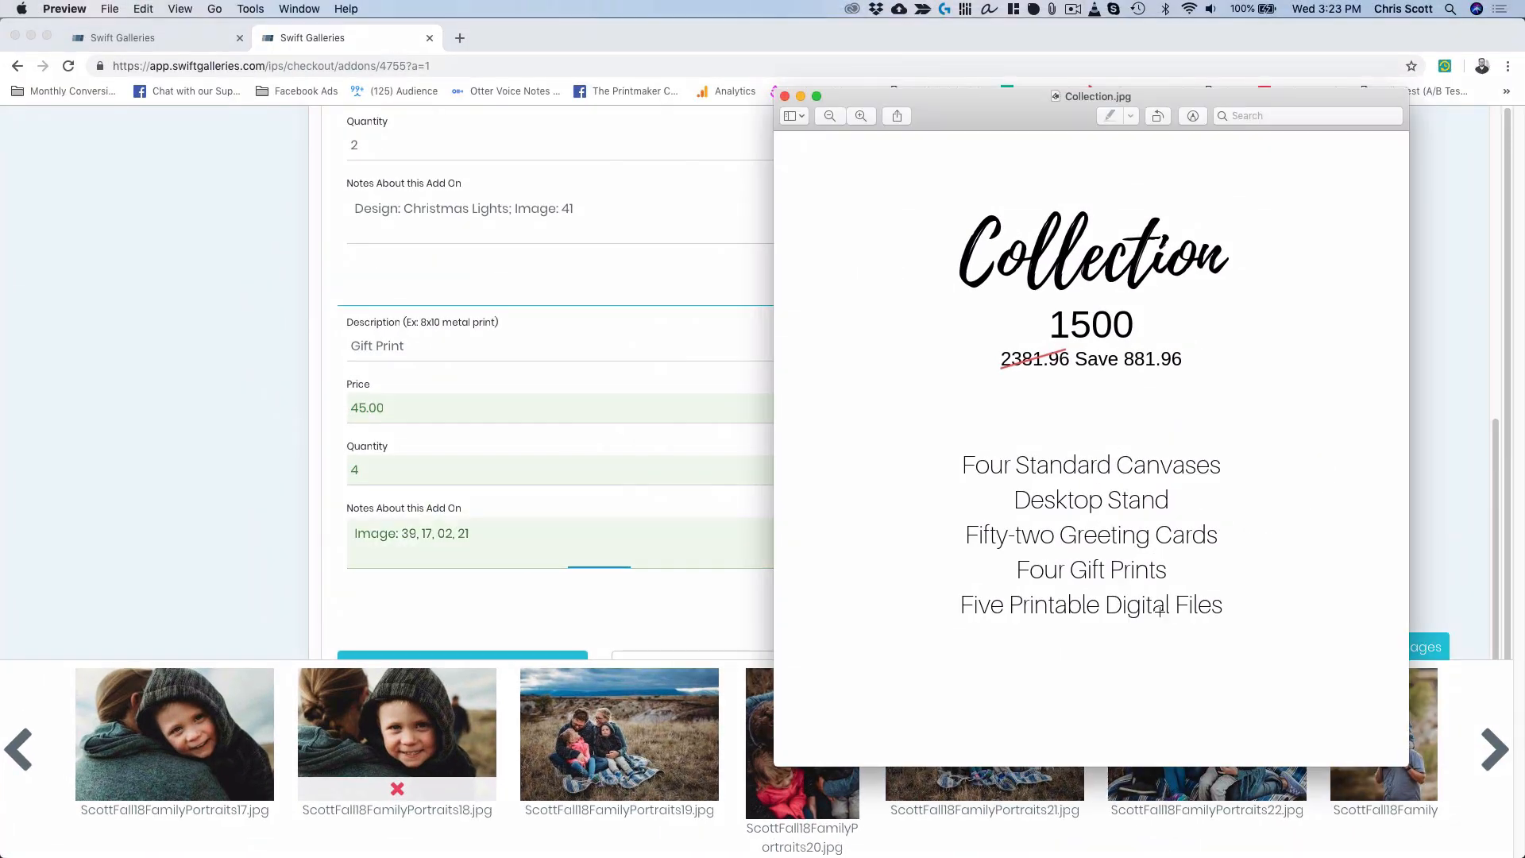
pyautogui.click(584, 588)
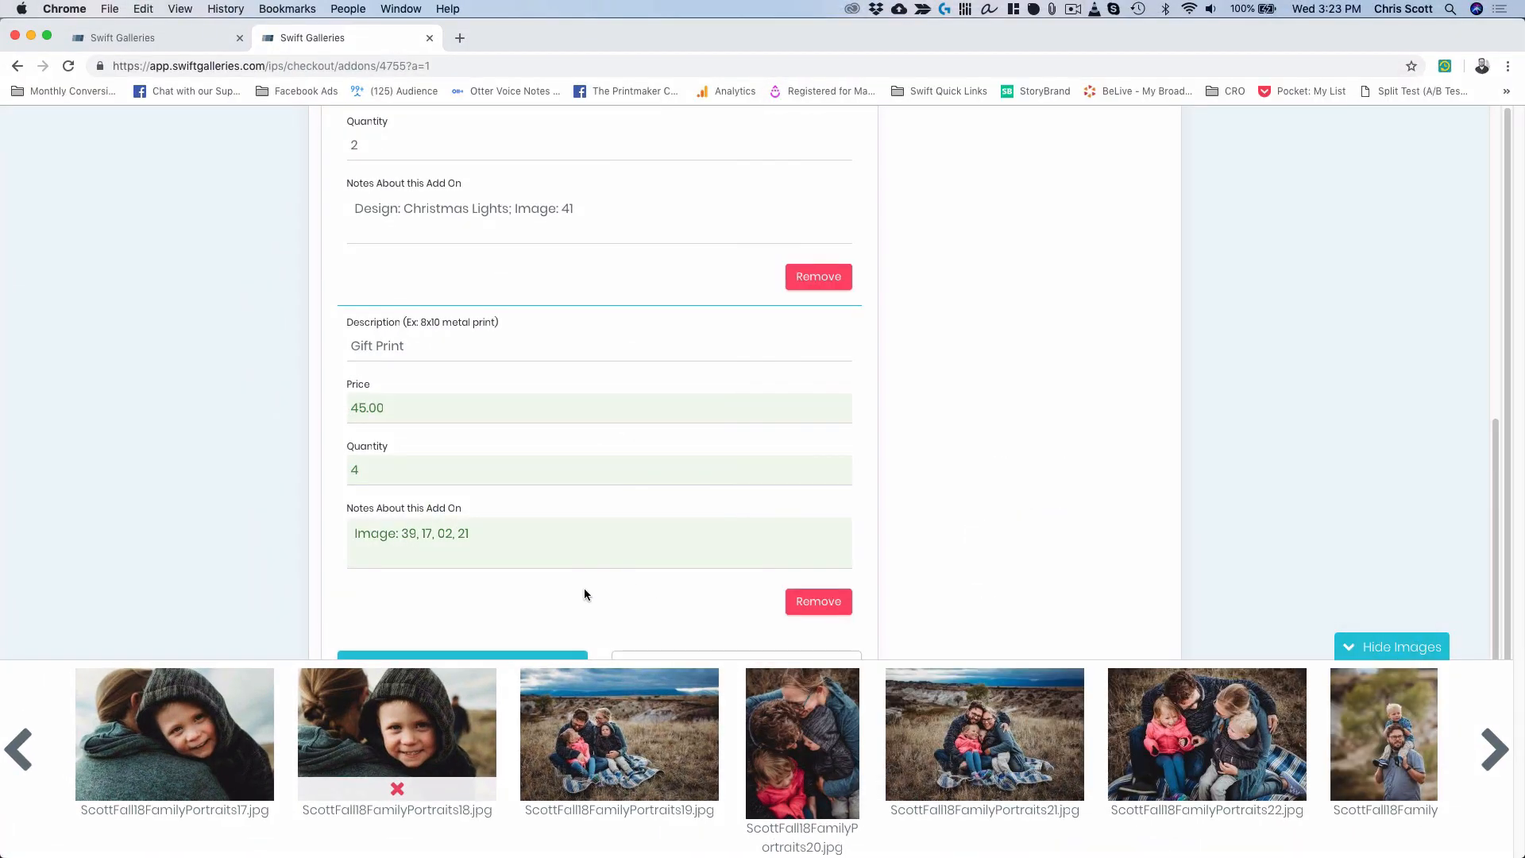
pyautogui.scroll(-2, 584, 588)
# Add a Printable Digital File add-on at 0.00 with quantity 5.
pyautogui.click(688, 638)
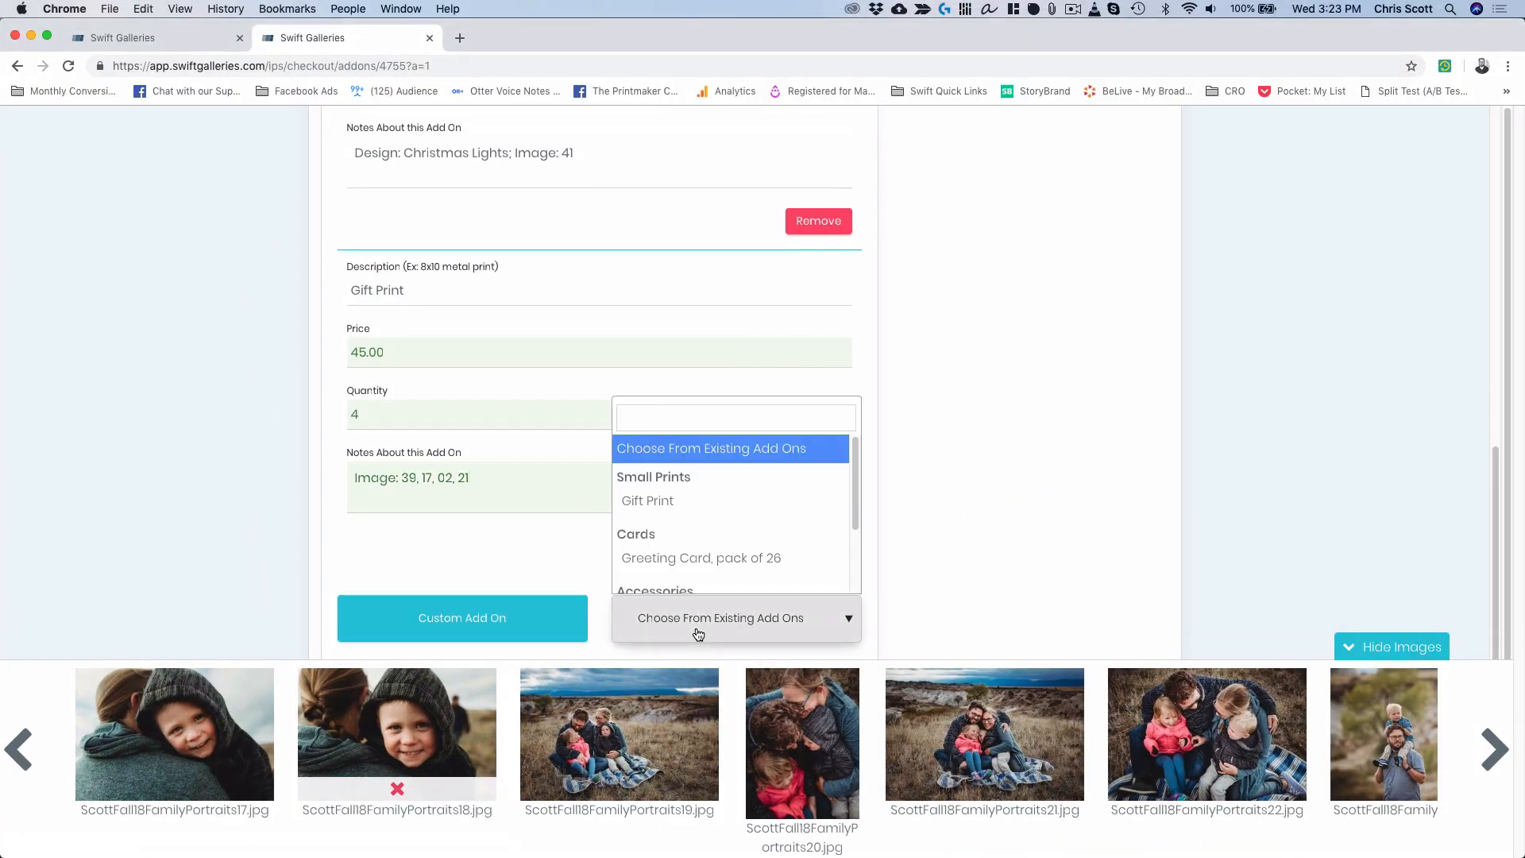
pyautogui.scroll(-2, 683, 475)
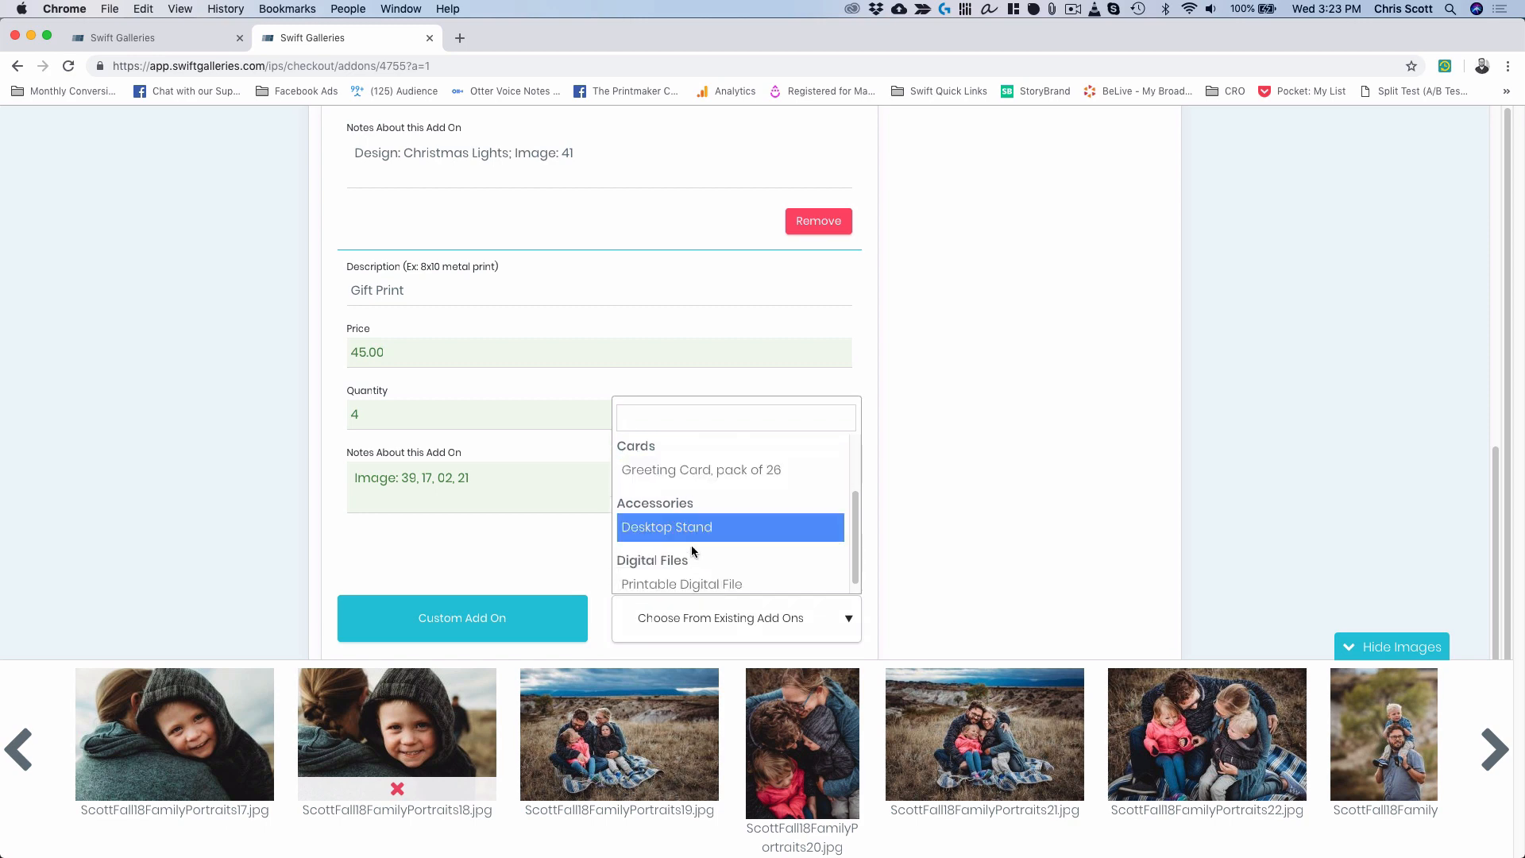
pyautogui.click(699, 580)
pyautogui.doubleClick(375, 415)
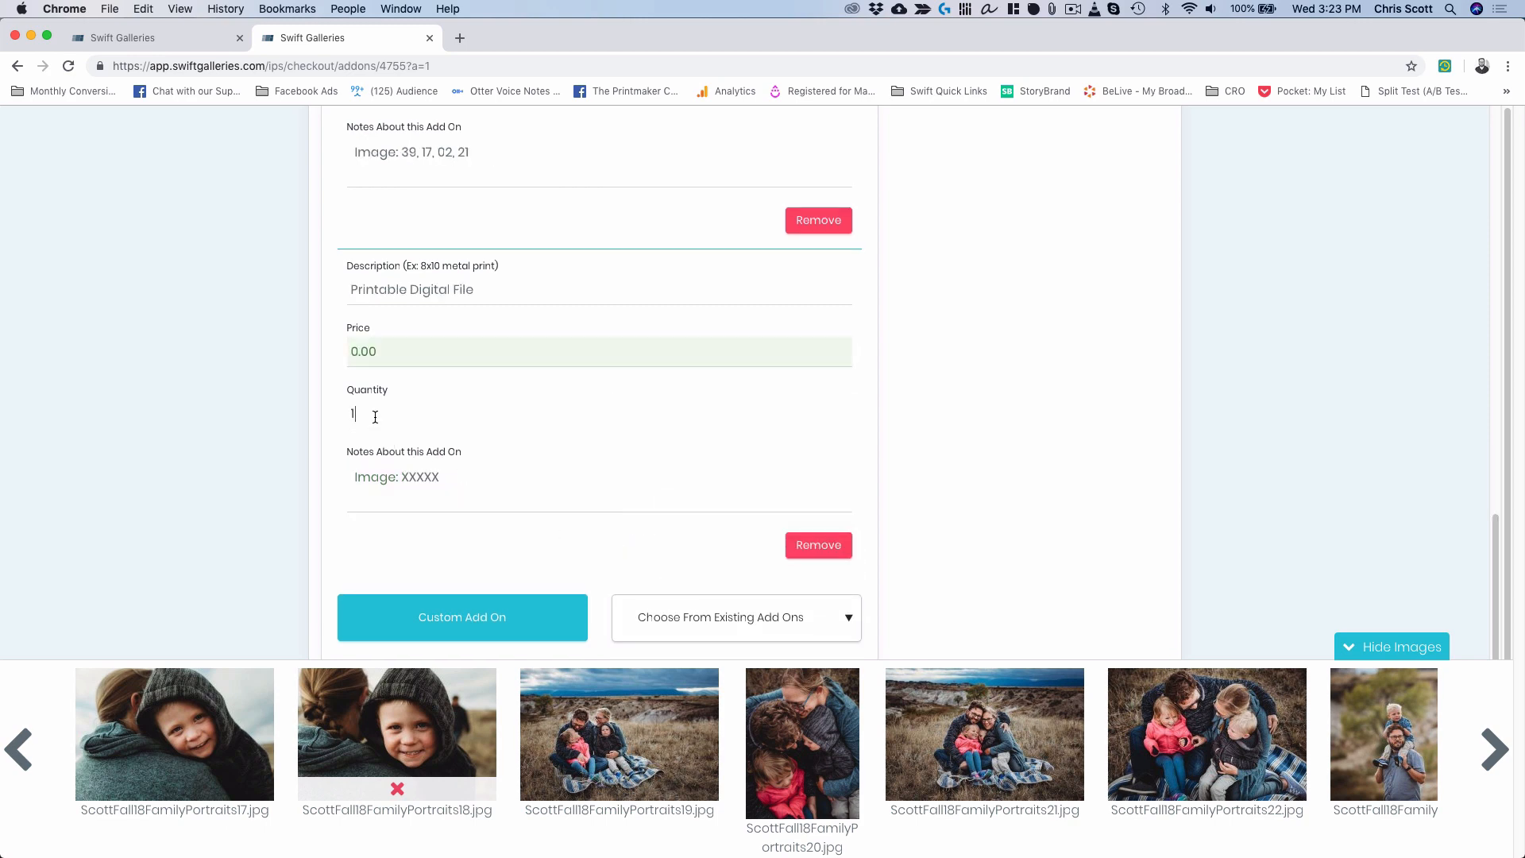
pyautogui.write('5')
# Start the digital file notes with images 01, 05 from the first gallery photos.
pyautogui.doubleClick(419, 479)
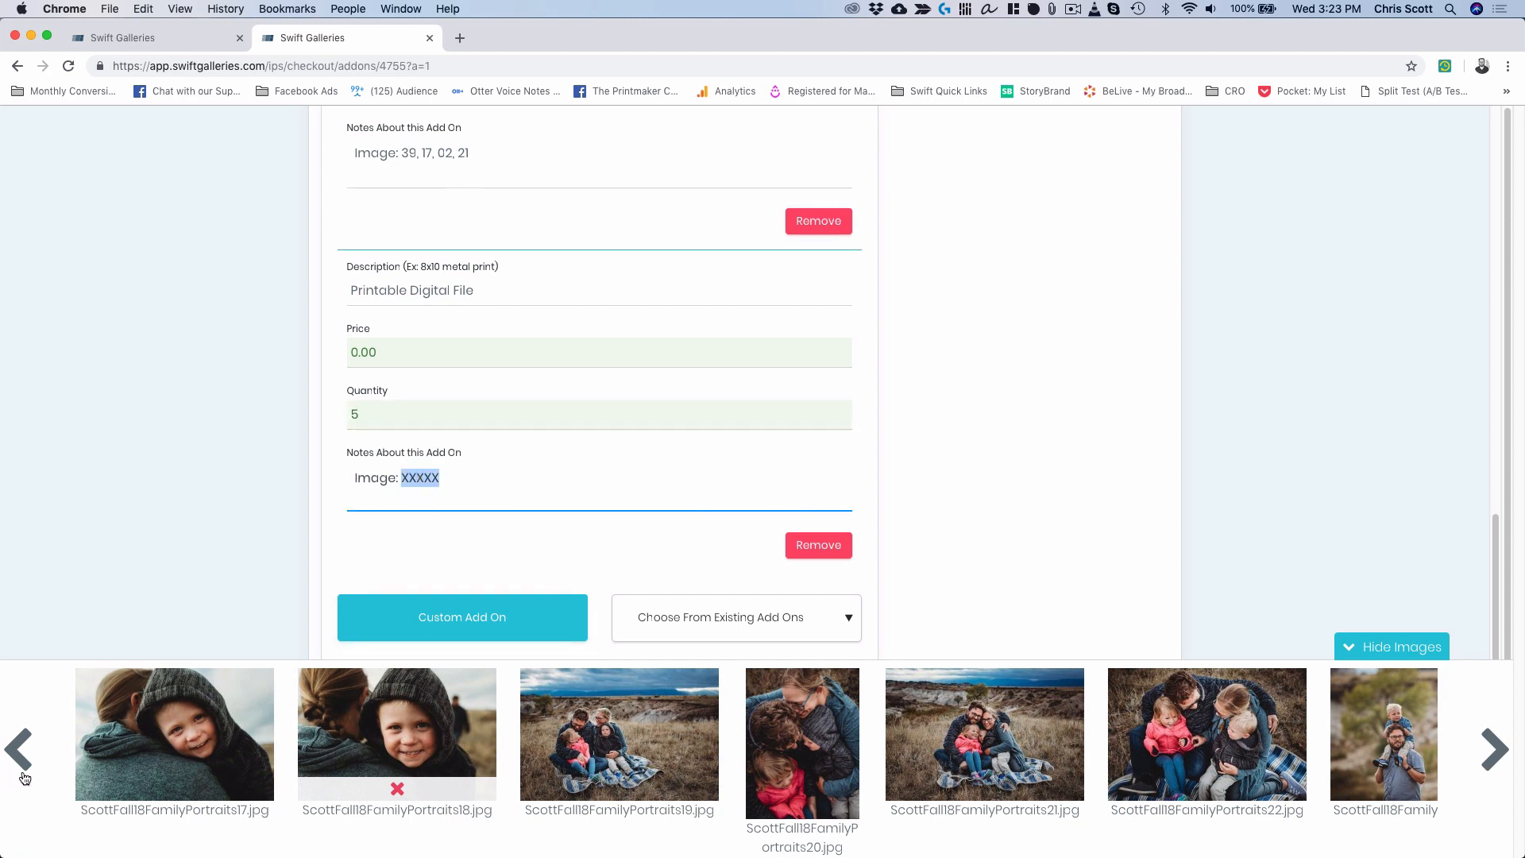
pyautogui.click(18, 750)
pyautogui.click(18, 750)
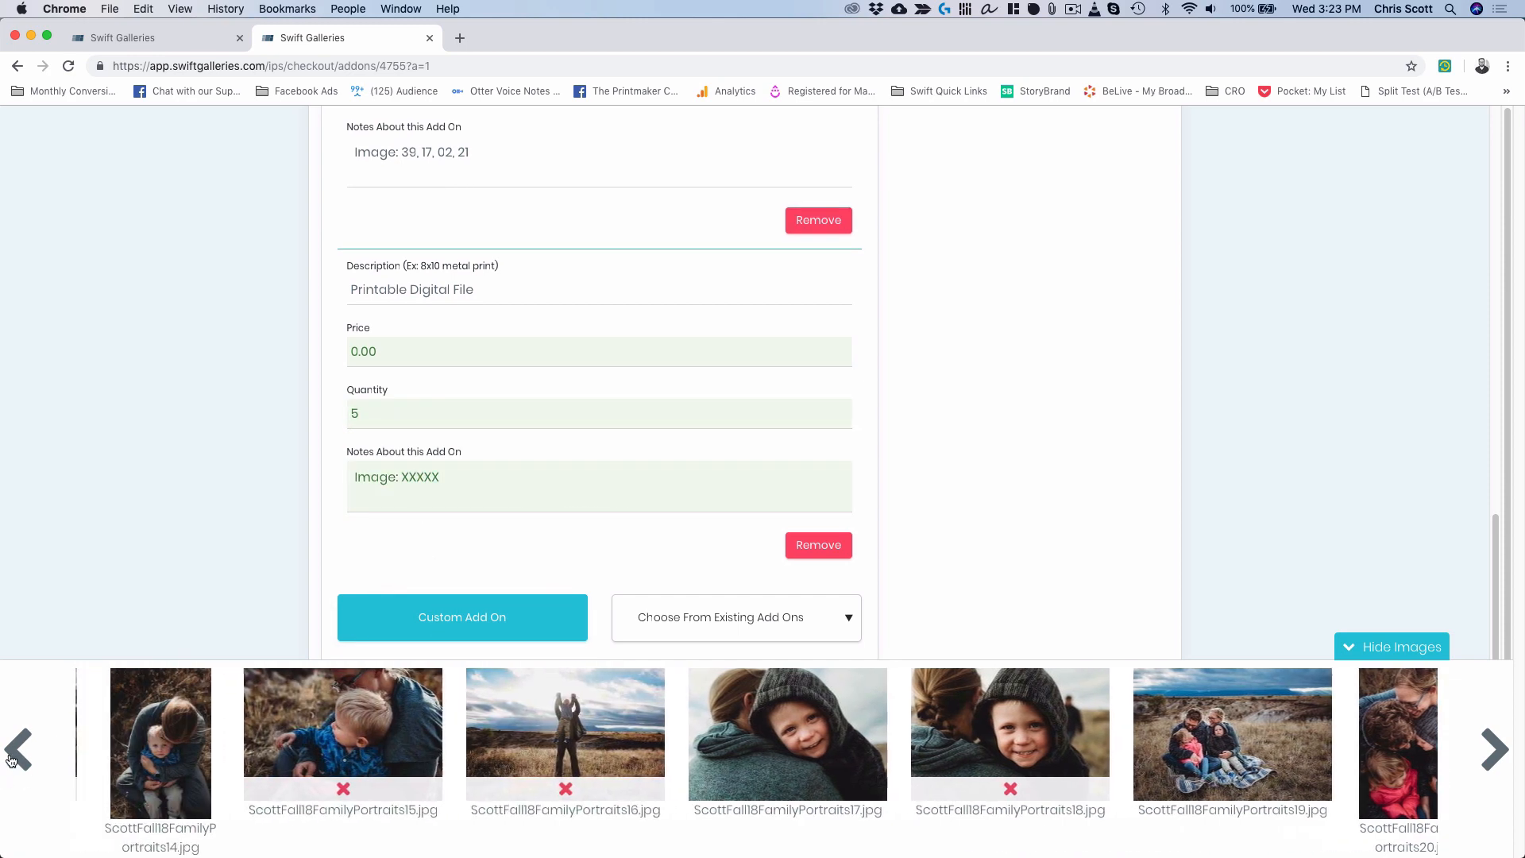
pyautogui.click(17, 749)
pyautogui.click(17, 750)
pyautogui.click(16, 750)
pyautogui.click(15, 750)
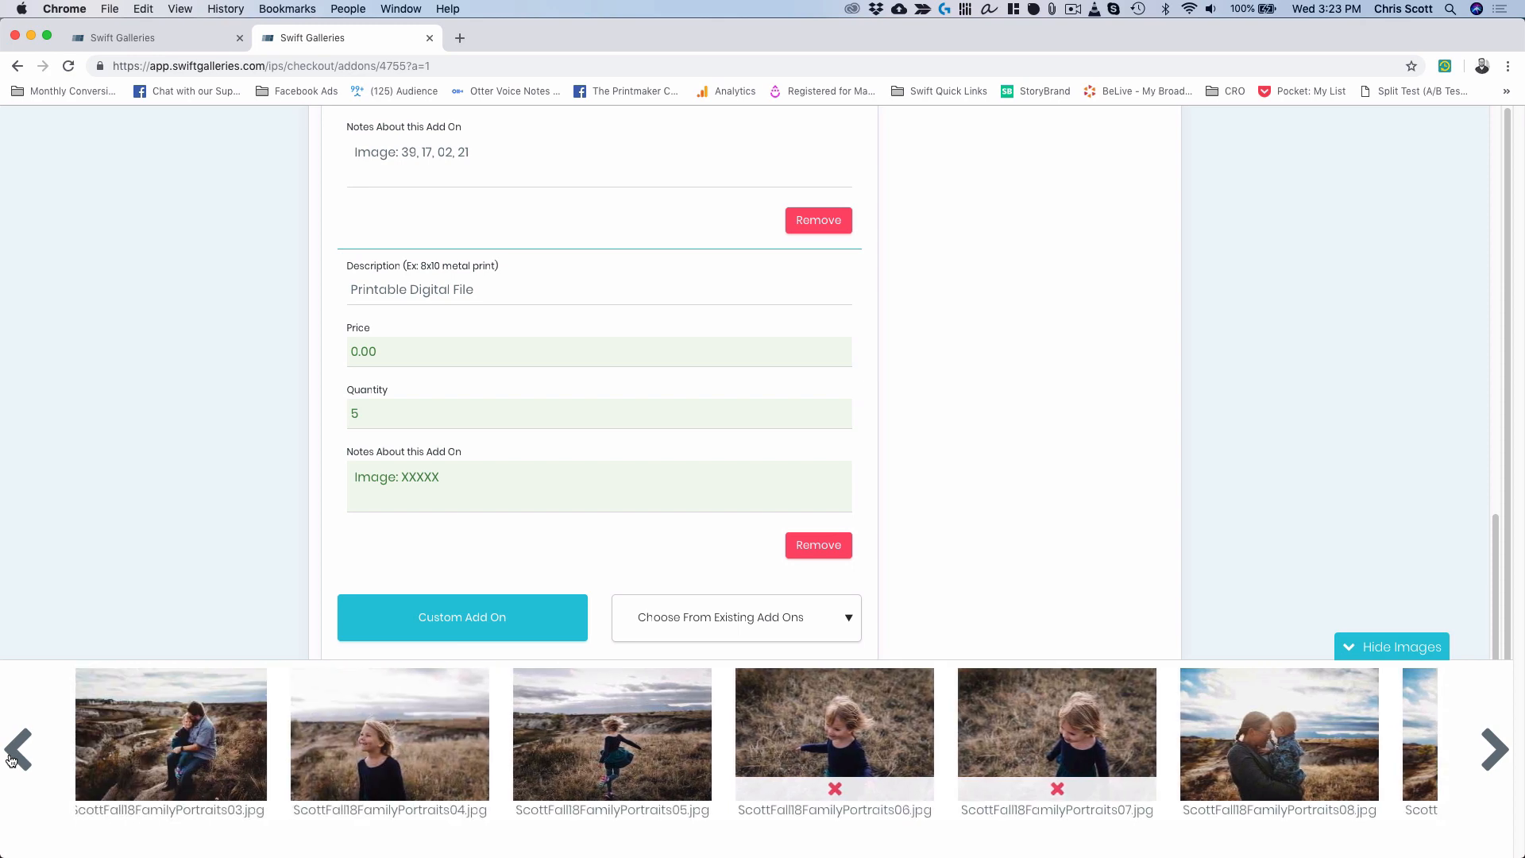
pyautogui.click(15, 749)
pyautogui.click(16, 750)
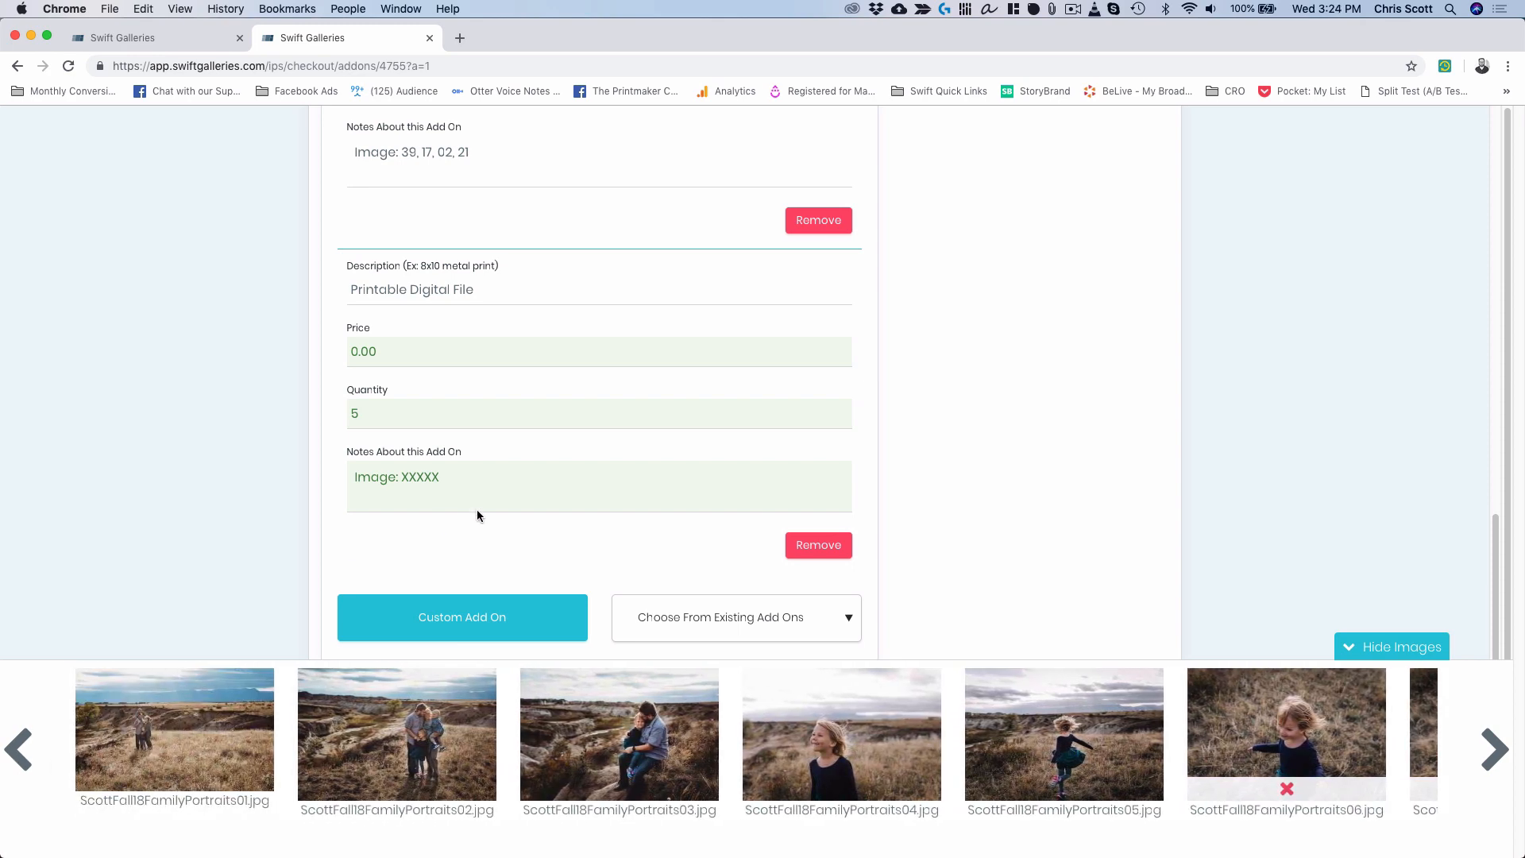
pyautogui.doubleClick(423, 476)
pyautogui.write('01')
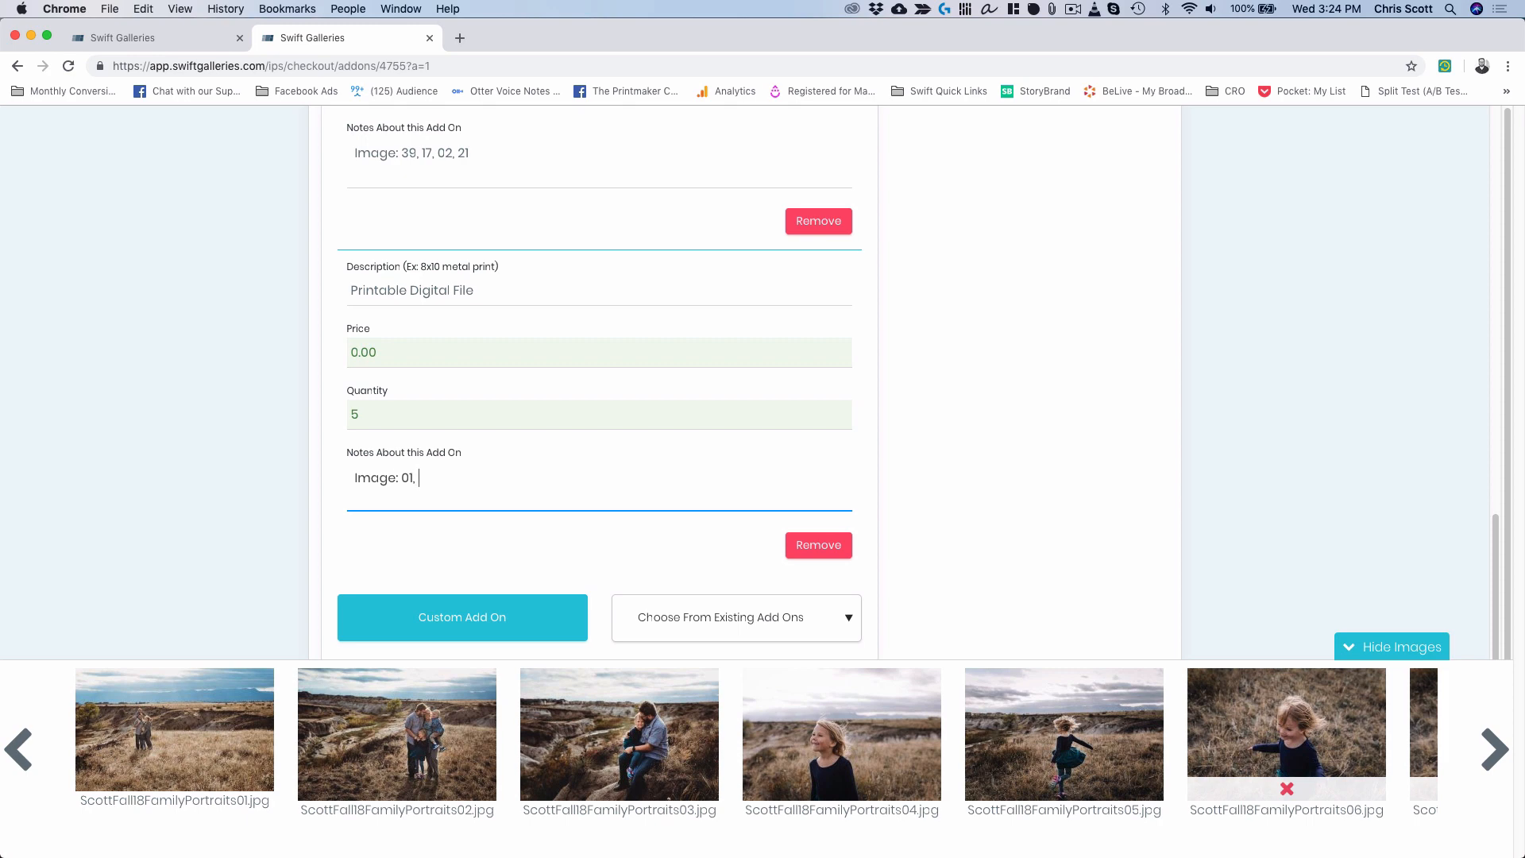
pyautogui.write(', 05')
# Append images 10 and 23 to the digital file notes.
pyautogui.click(1494, 752)
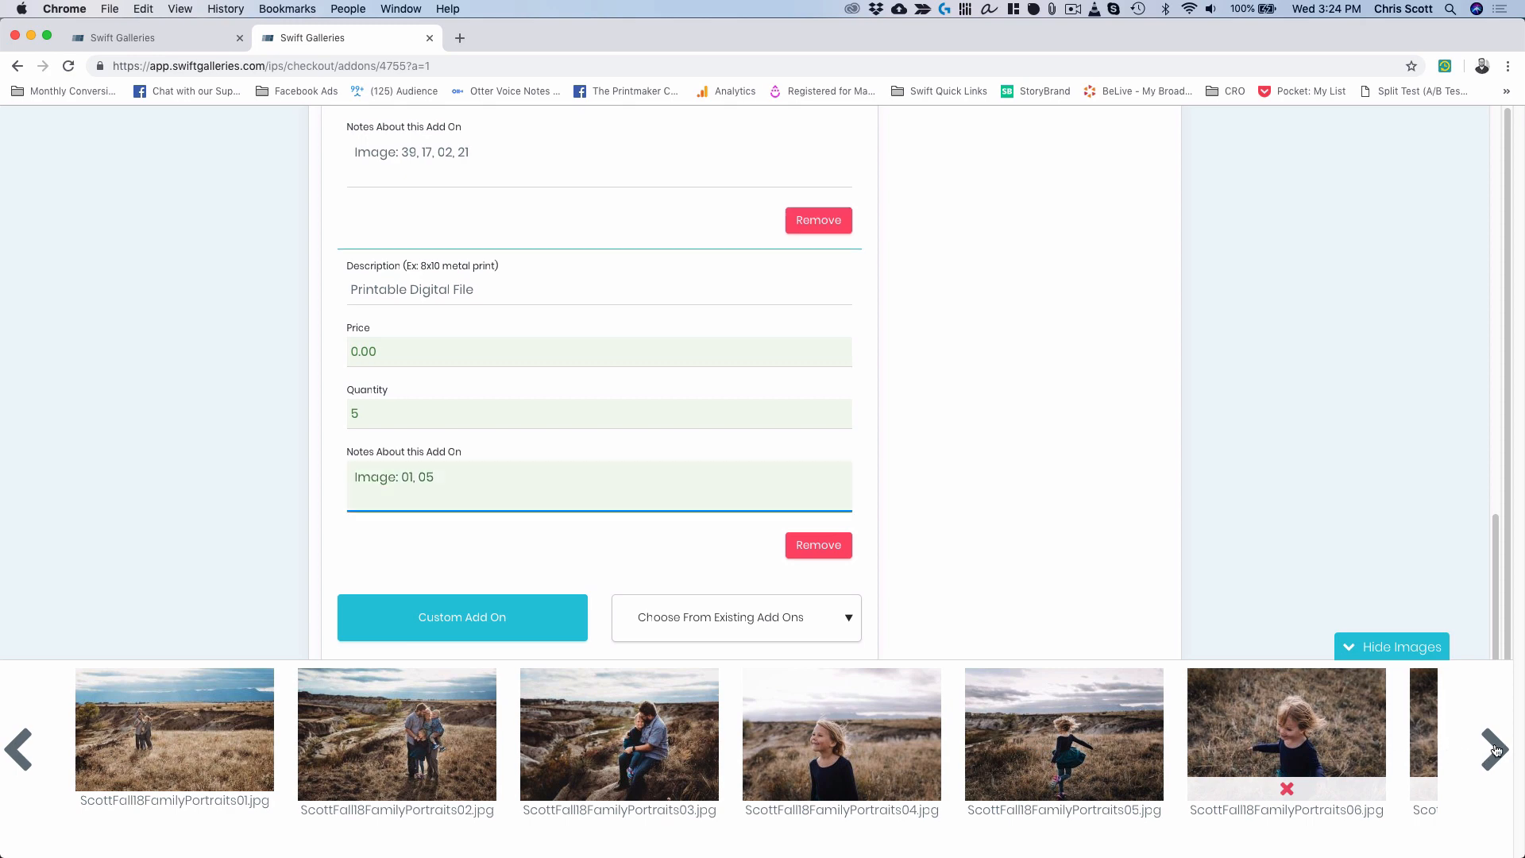
pyautogui.click(1493, 751)
pyautogui.click(1494, 750)
pyautogui.click(1495, 750)
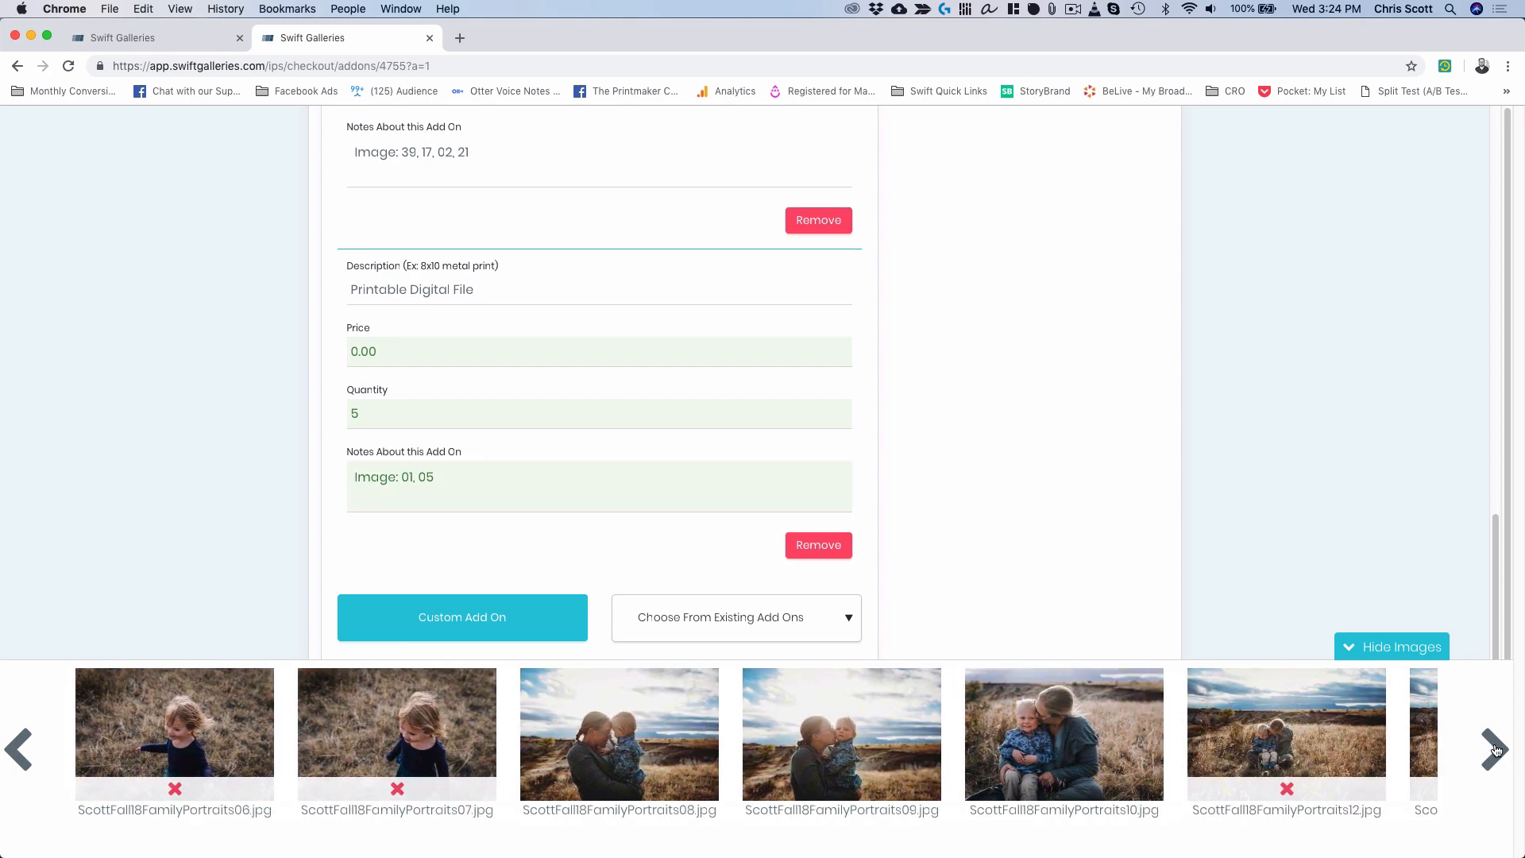
pyautogui.click(1495, 750)
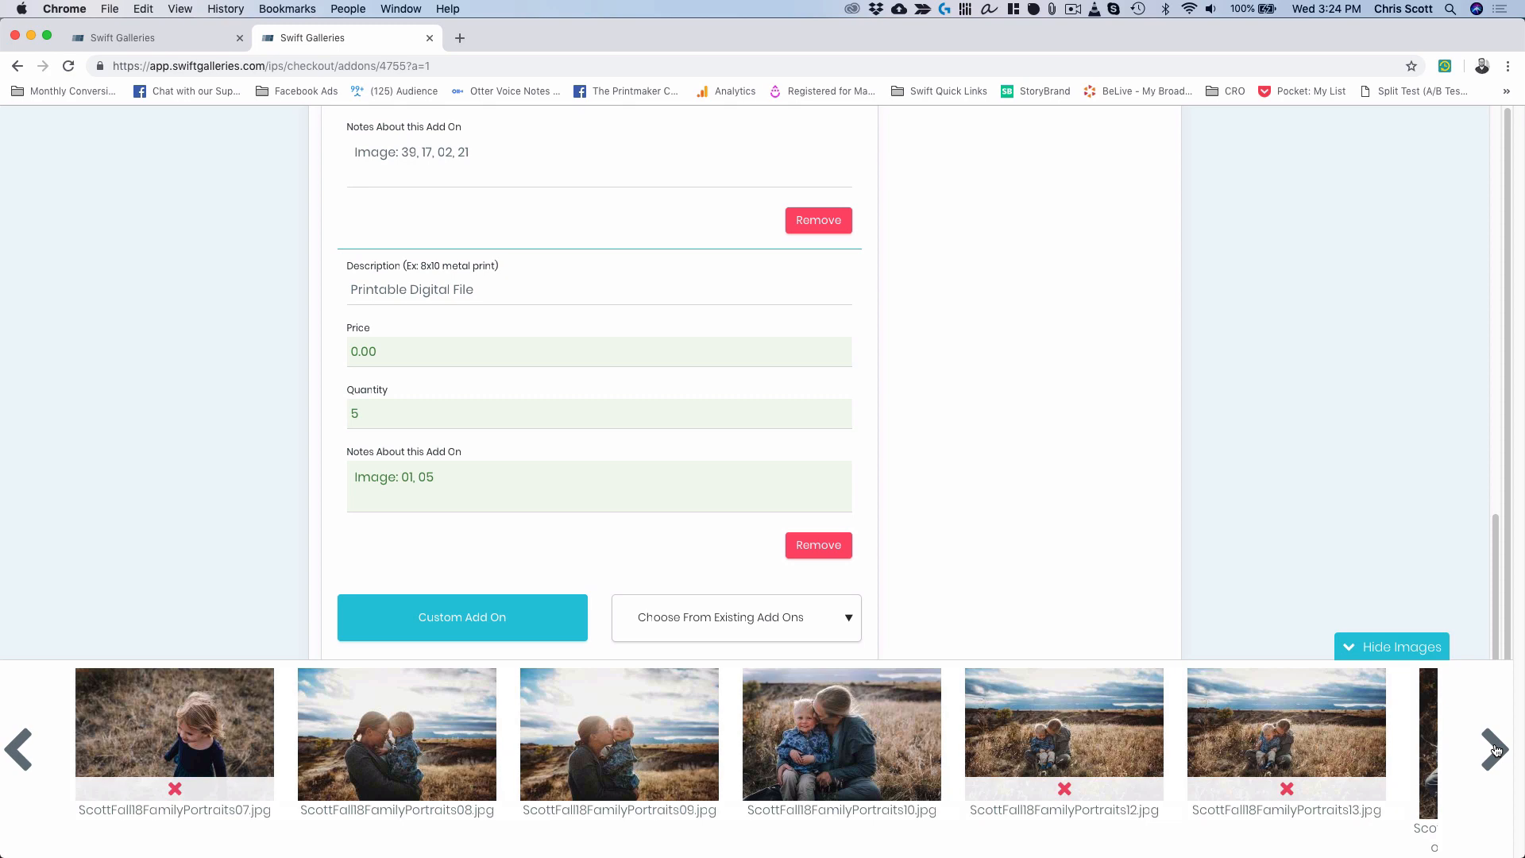
pyautogui.click(1495, 749)
pyautogui.click(1495, 749)
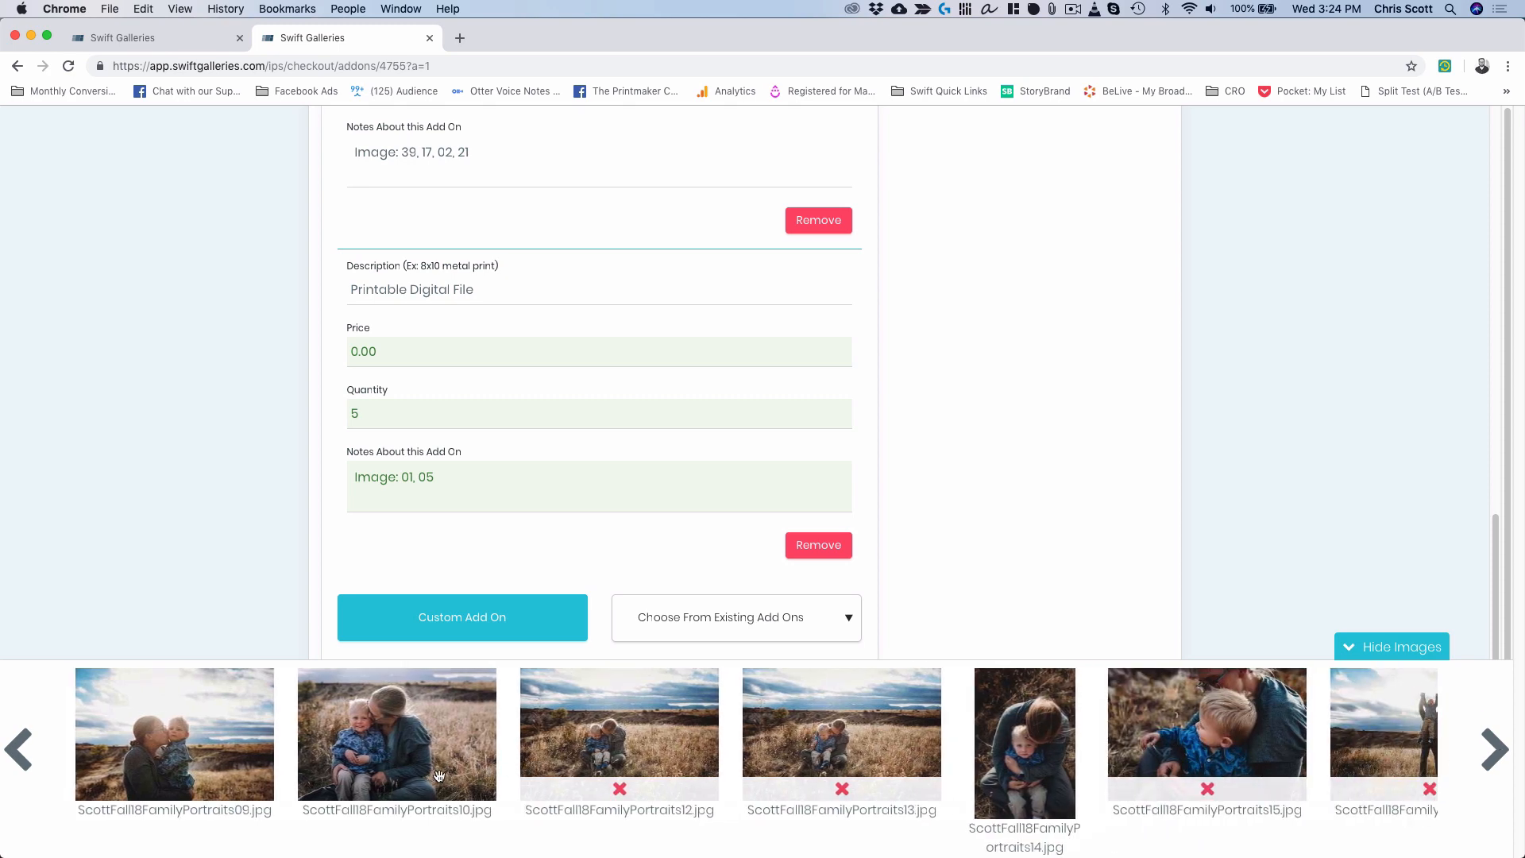
pyautogui.click(508, 492)
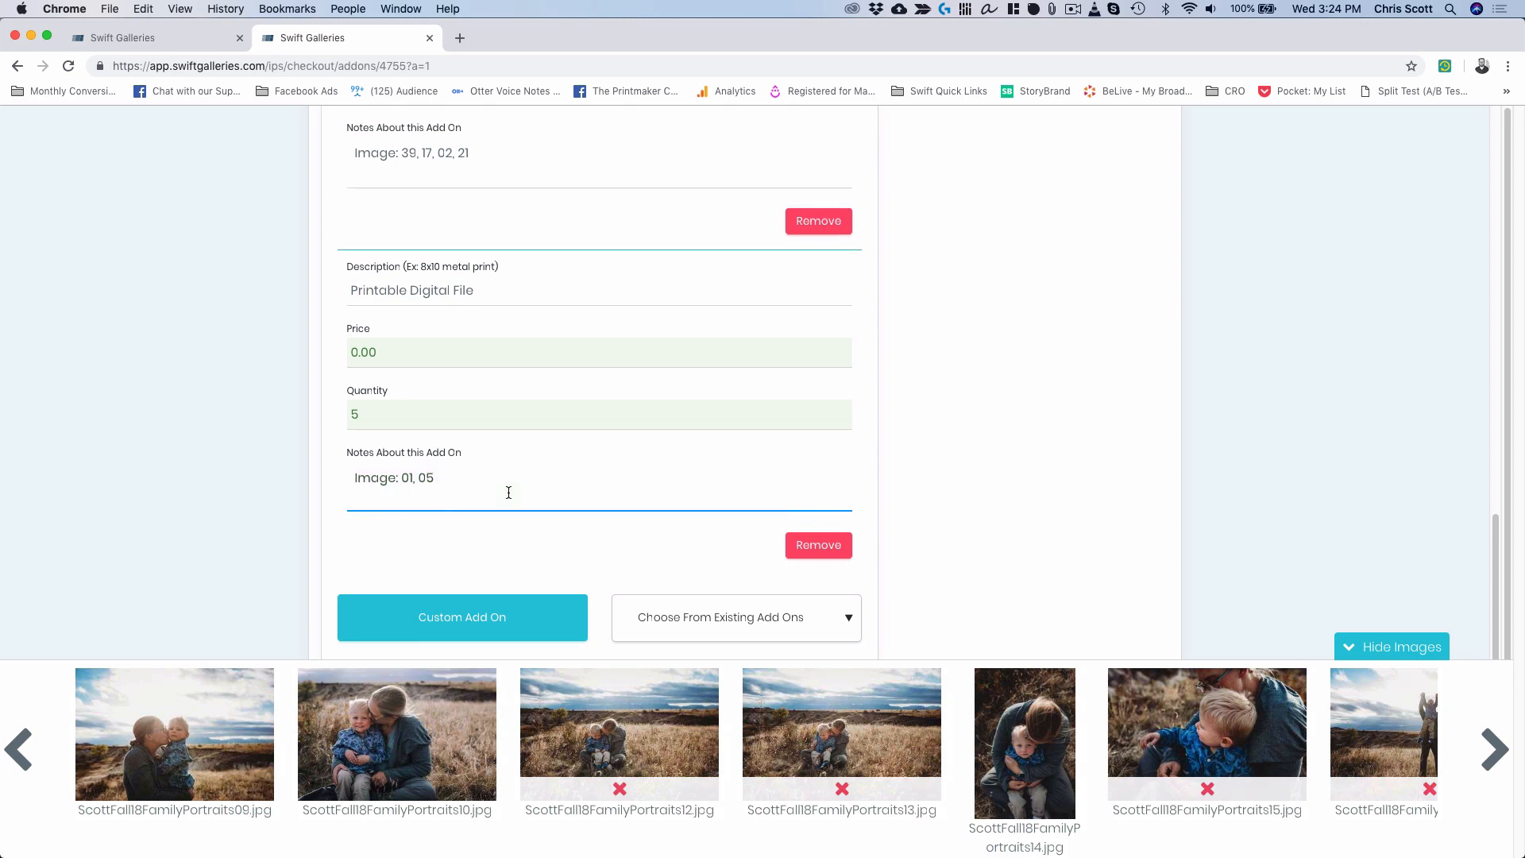
pyautogui.write(', 10,')
pyautogui.click(1493, 750)
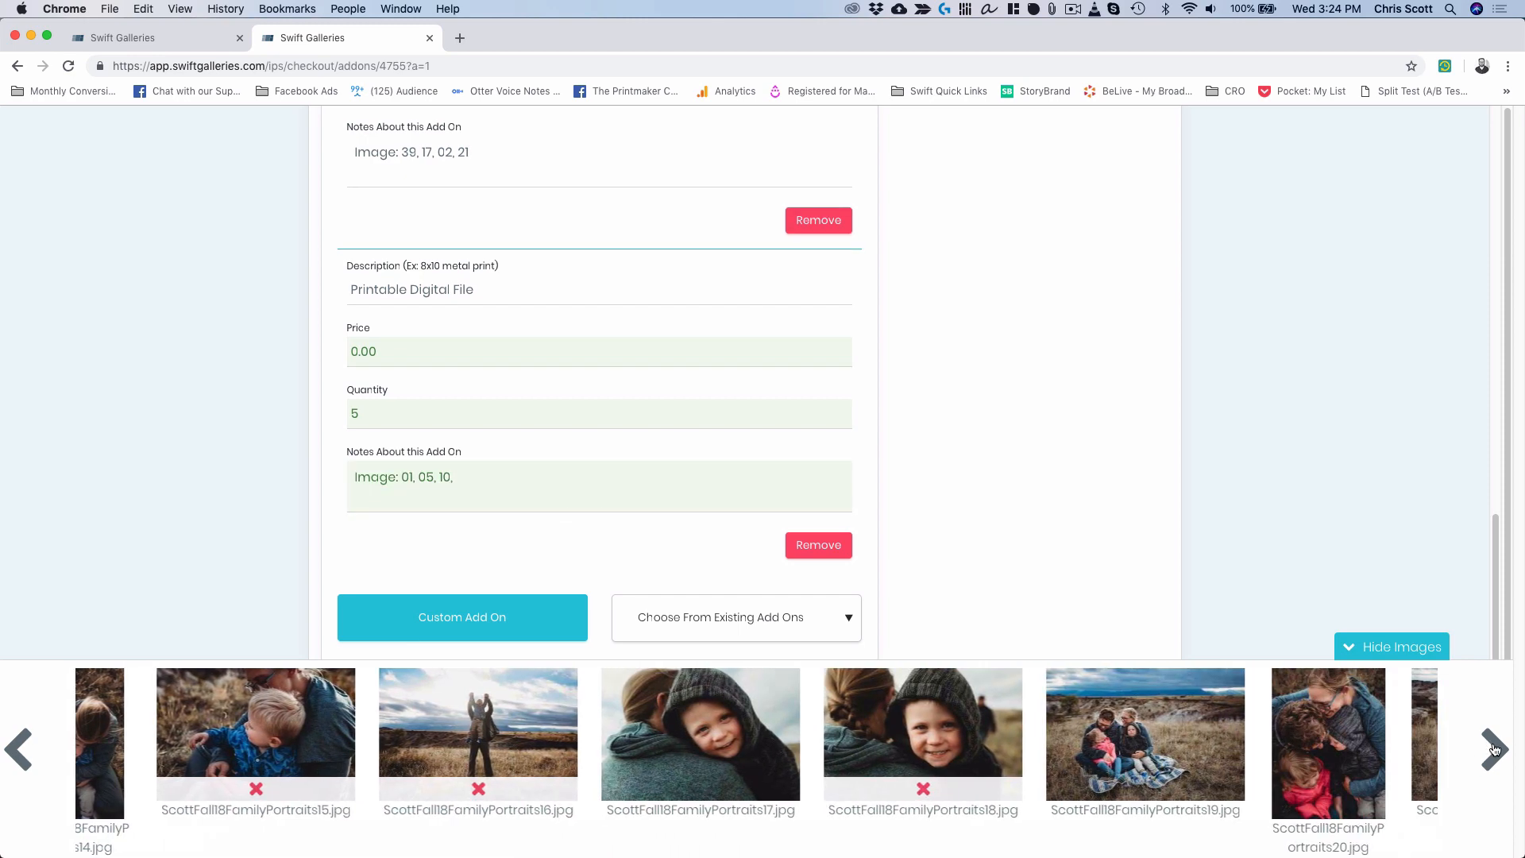
pyautogui.click(1495, 750)
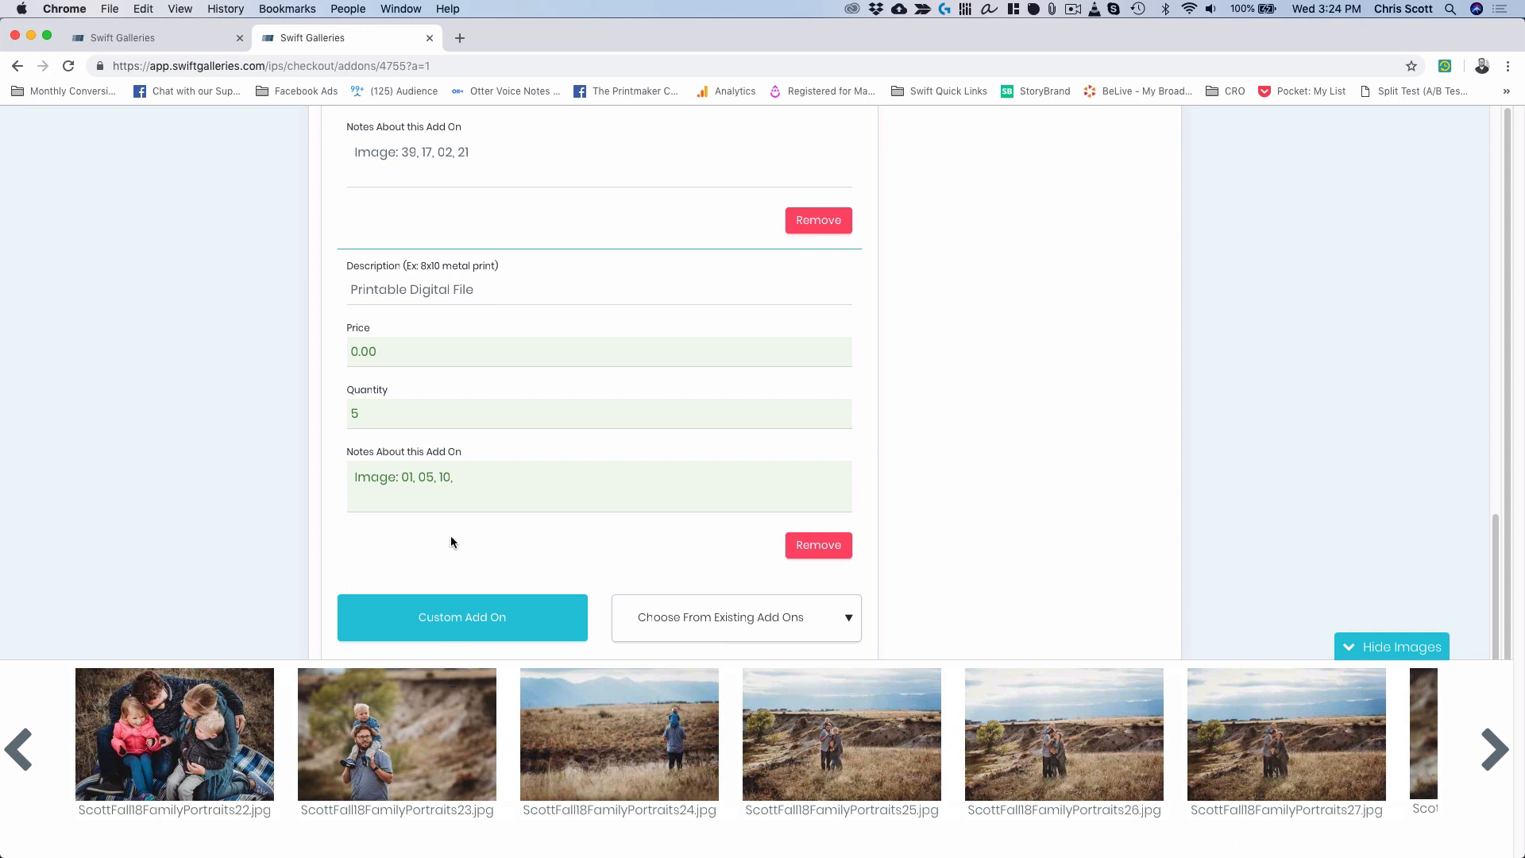
pyautogui.click(466, 476)
pyautogui.write('23')
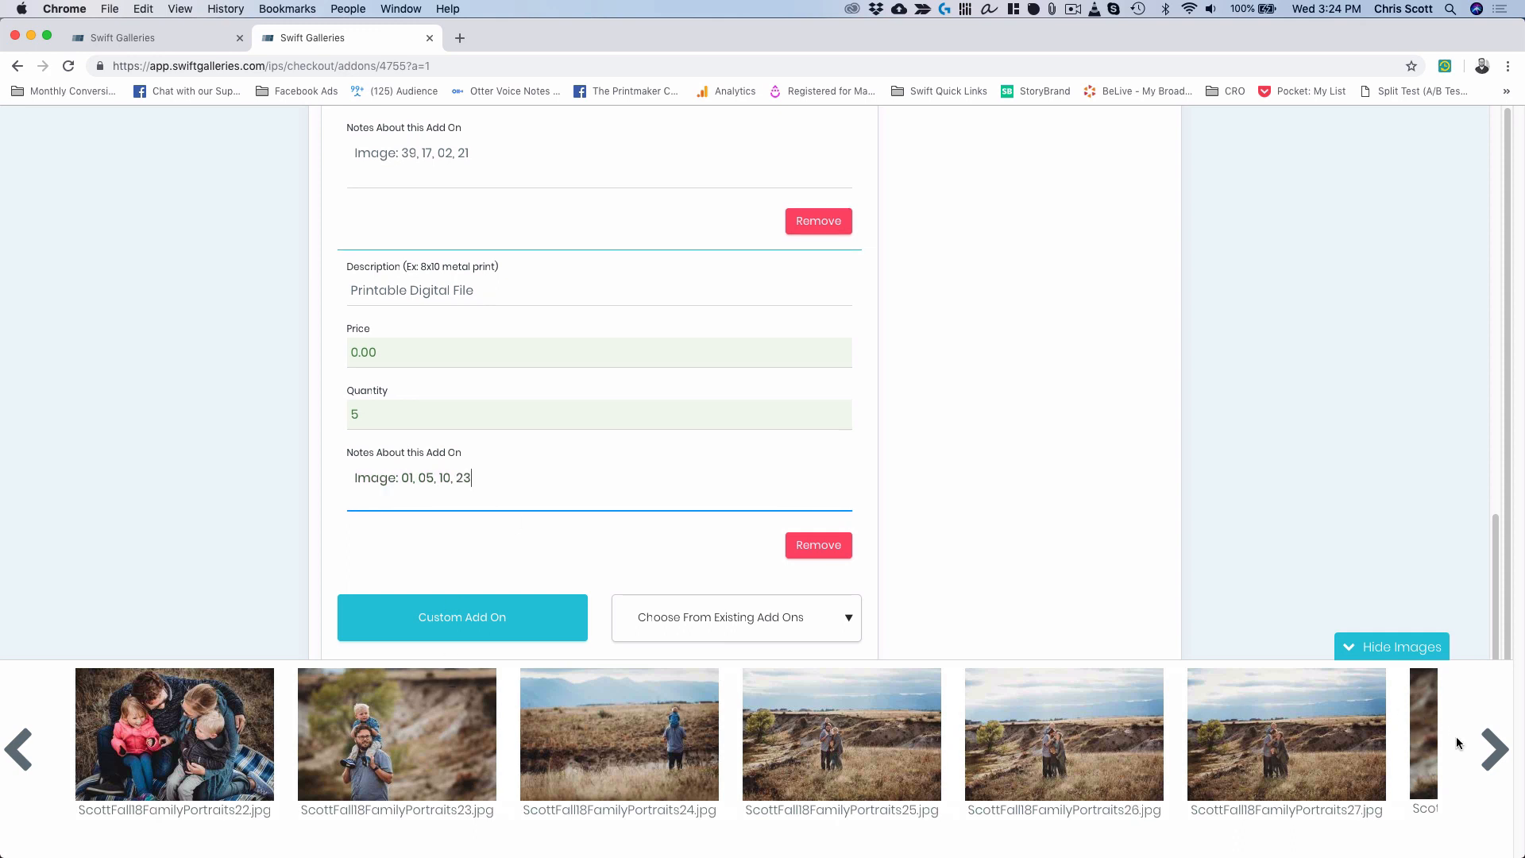
# Add image 44 to the notes and hide the photo thumbnail strip.
pyautogui.click(1493, 744)
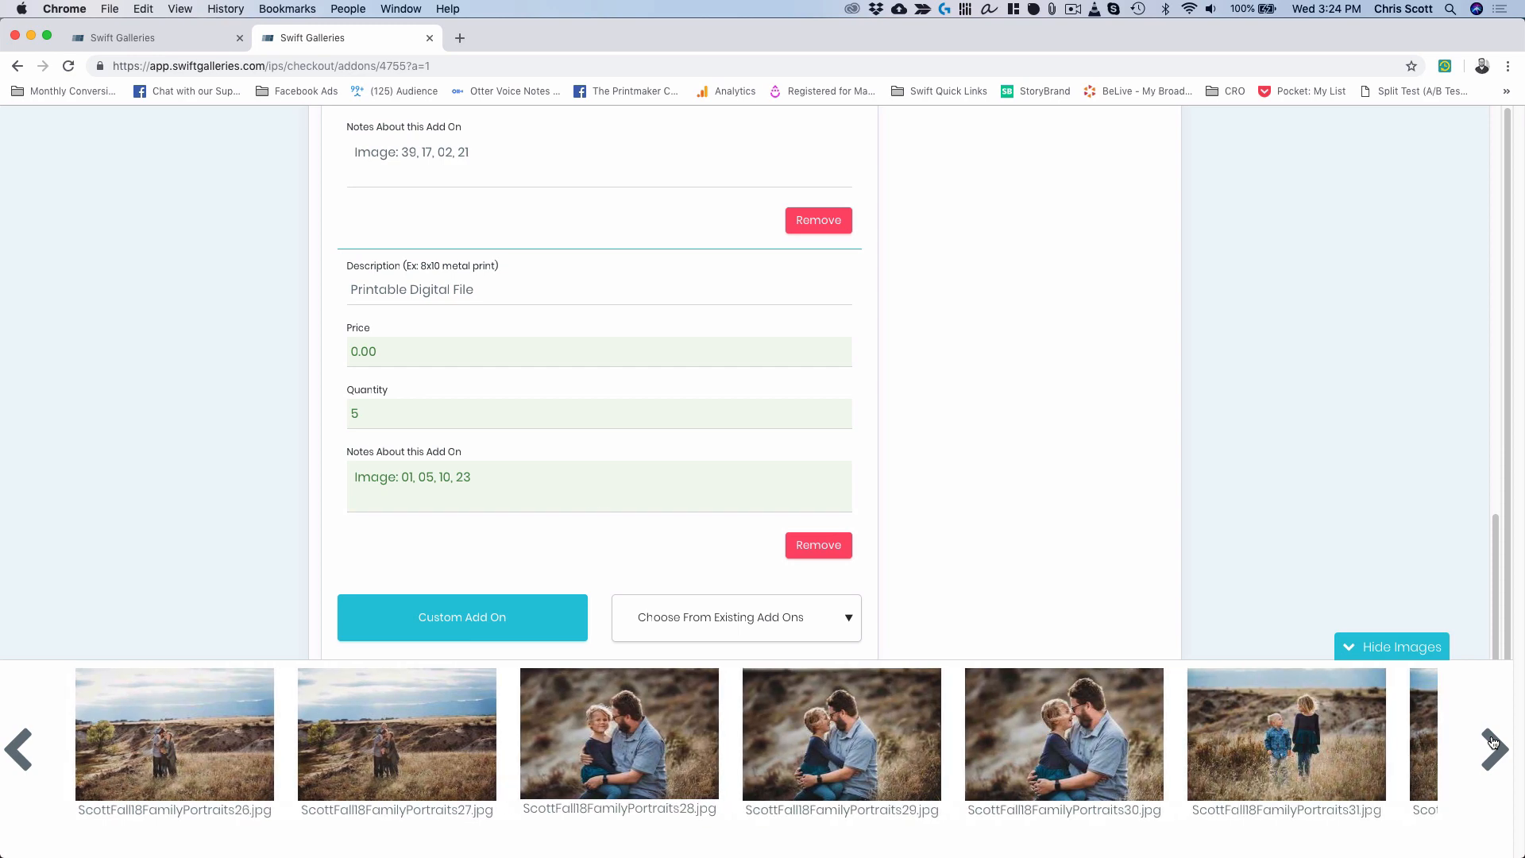
pyautogui.click(1493, 743)
pyautogui.click(1494, 742)
pyautogui.click(1493, 743)
pyautogui.click(1493, 742)
pyautogui.click(1493, 742)
pyautogui.click(1493, 743)
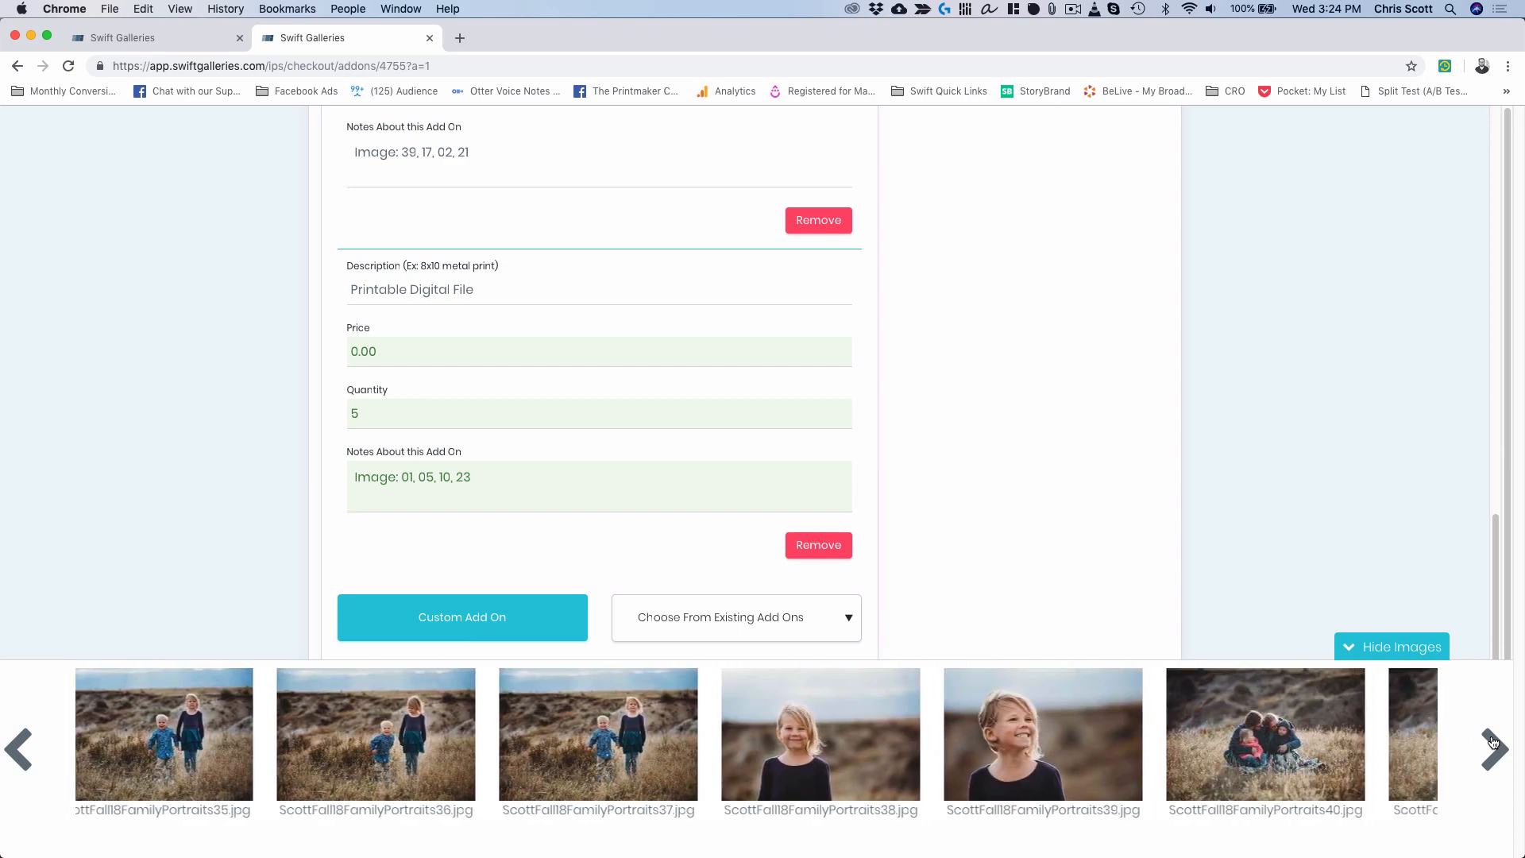
pyautogui.click(1493, 742)
pyautogui.click(1493, 743)
pyautogui.click(1493, 742)
pyautogui.click(1493, 743)
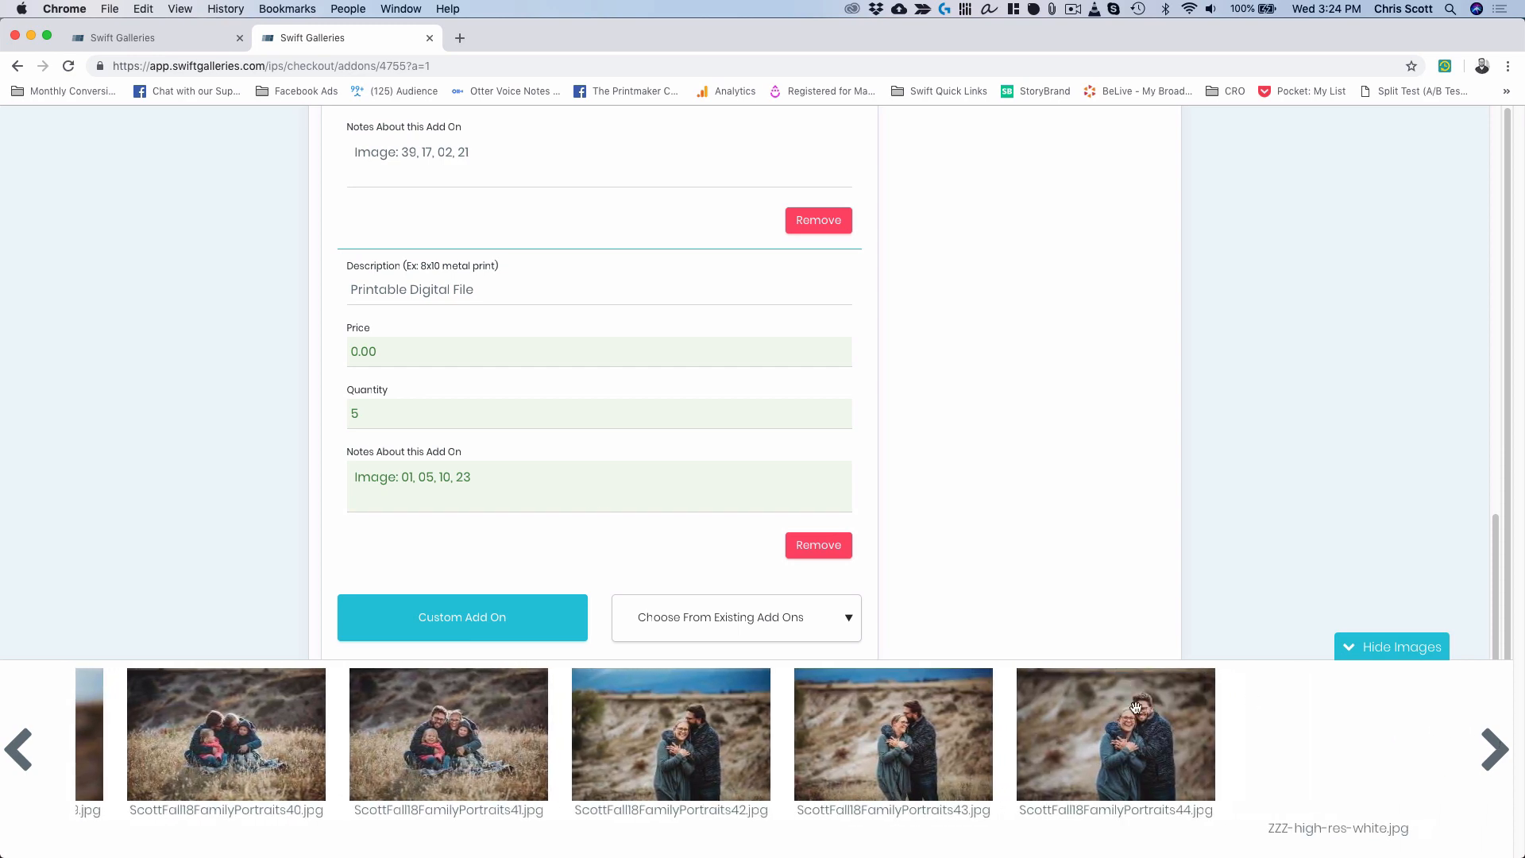
pyautogui.click(492, 475)
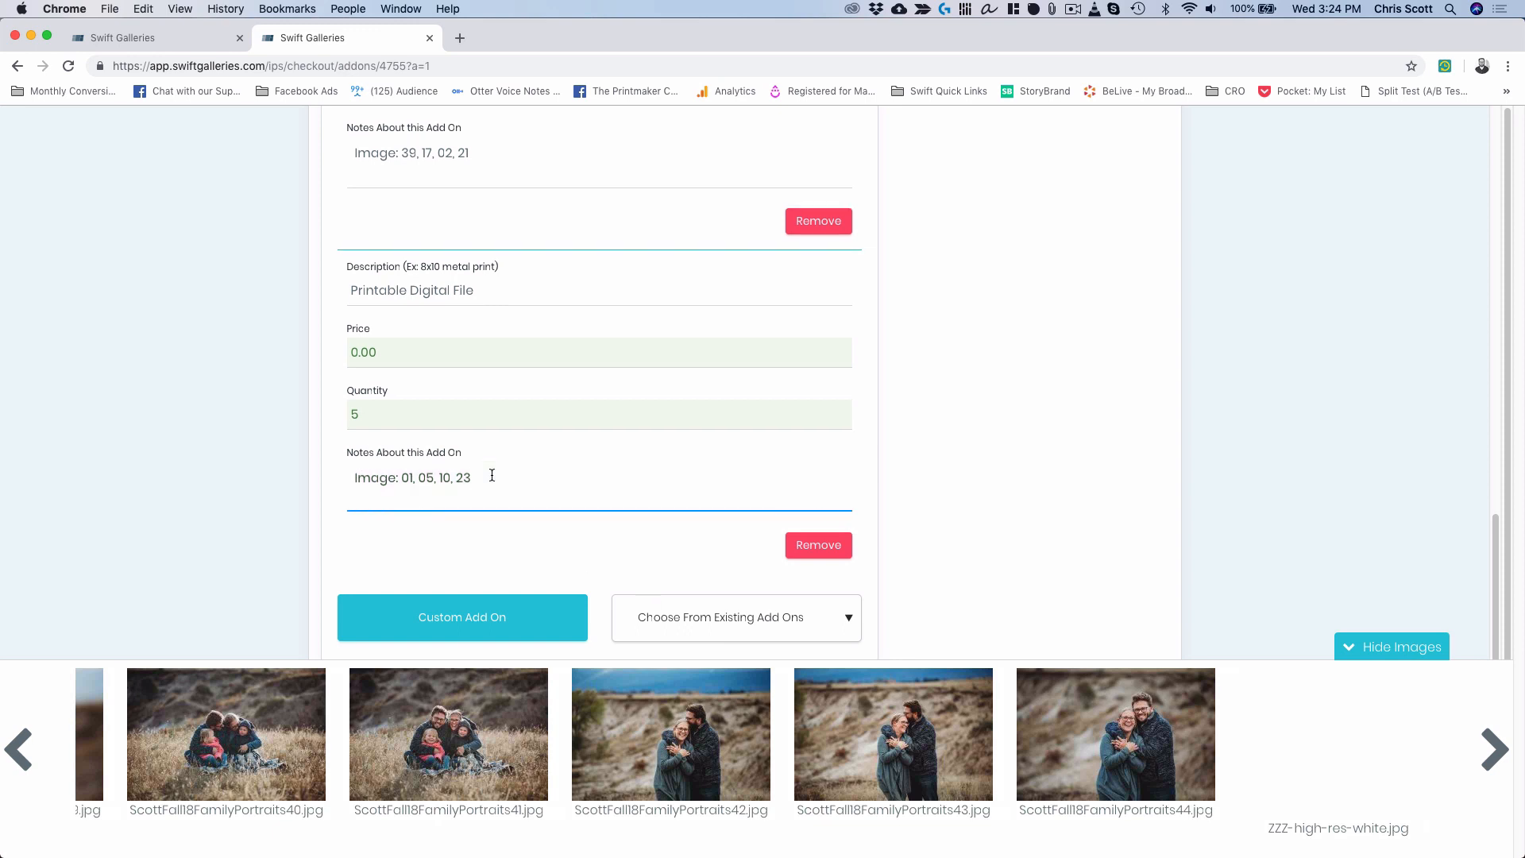
pyautogui.write('44')
pyautogui.click(1348, 645)
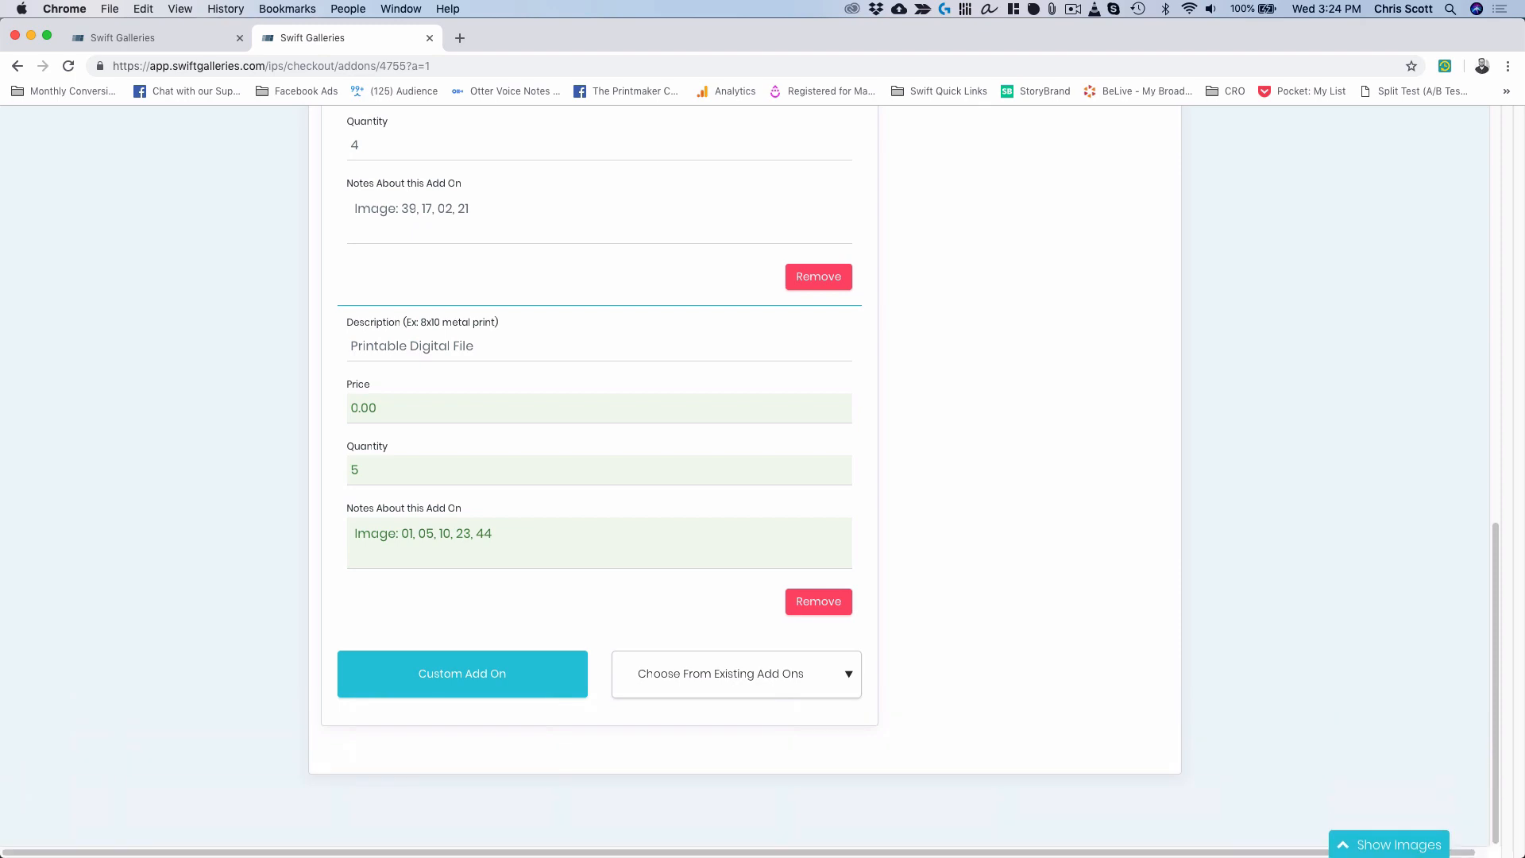
pyautogui.hotkey('ctrl', 'Up')
# Compare the Collection.jpg price sheet with the add-ons list, then move Preview off screen.
pyautogui.click(1269, 488)
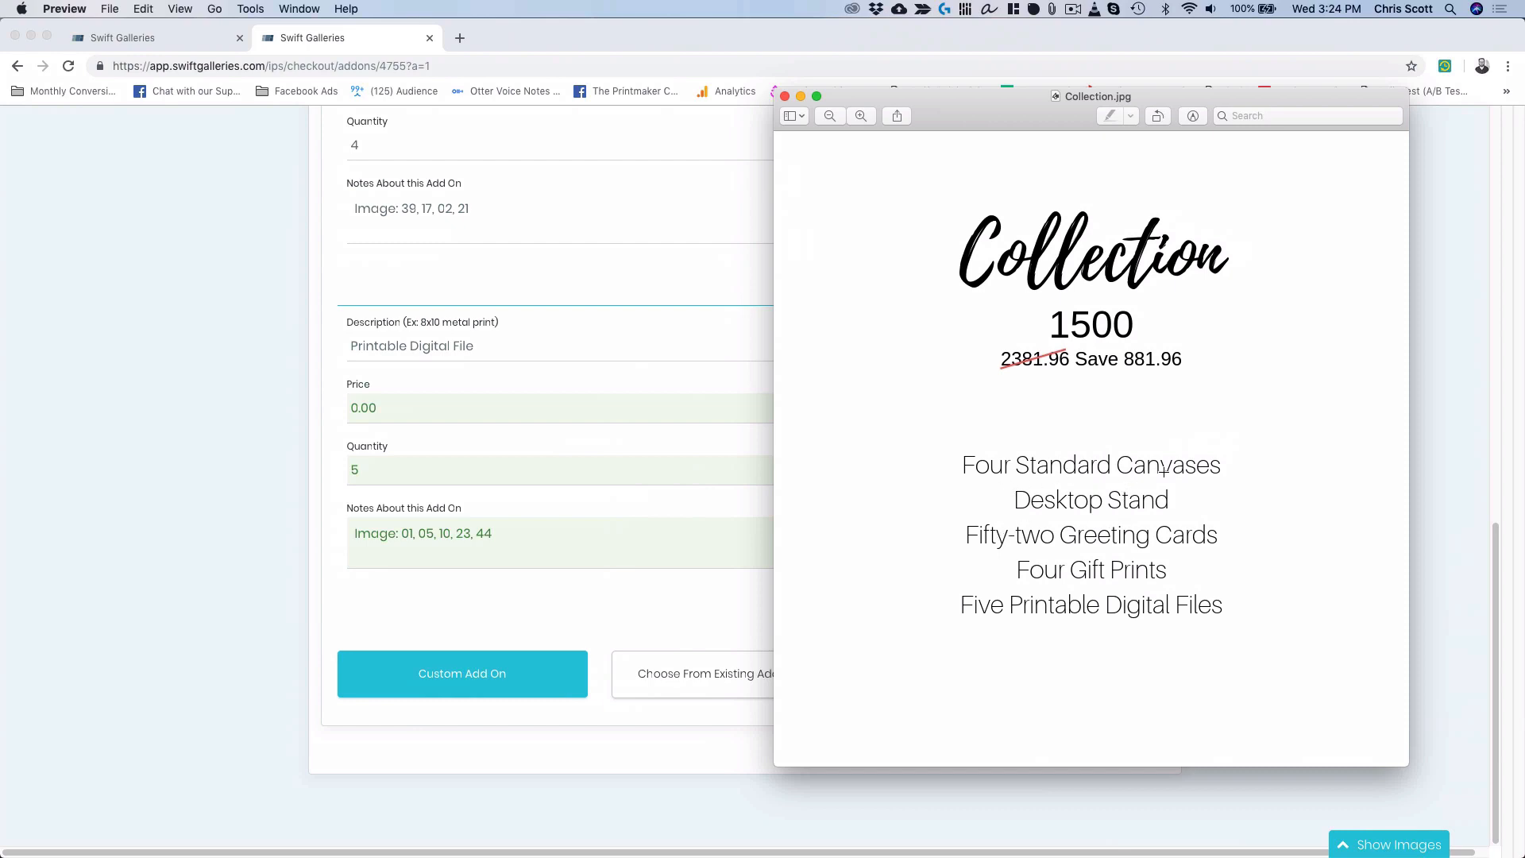
pyautogui.scroll(15, 579, 528)
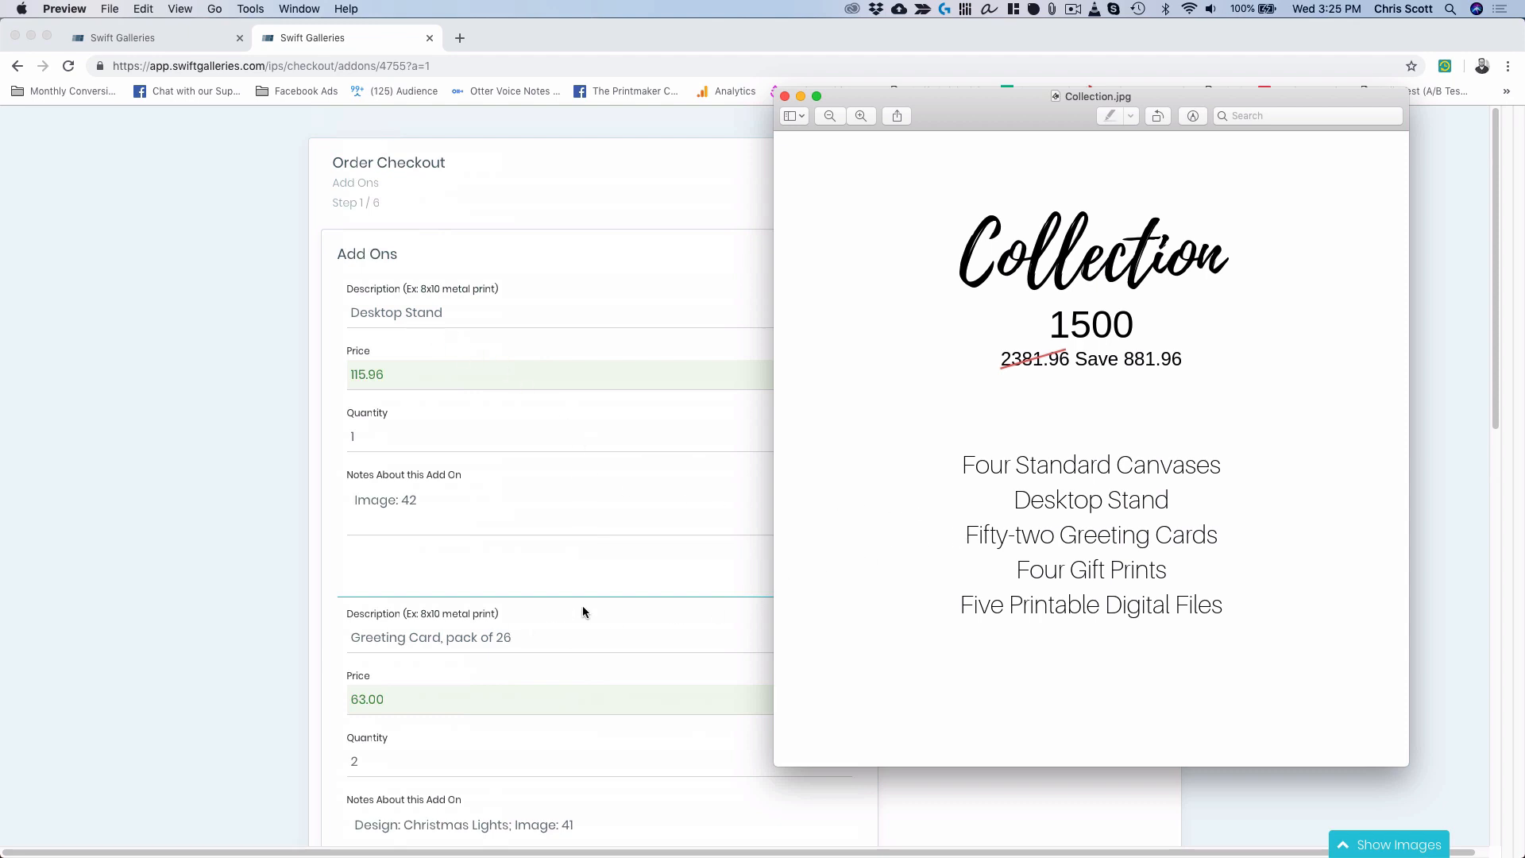
pyautogui.scroll(-3, 583, 608)
pyautogui.scroll(-6, 583, 608)
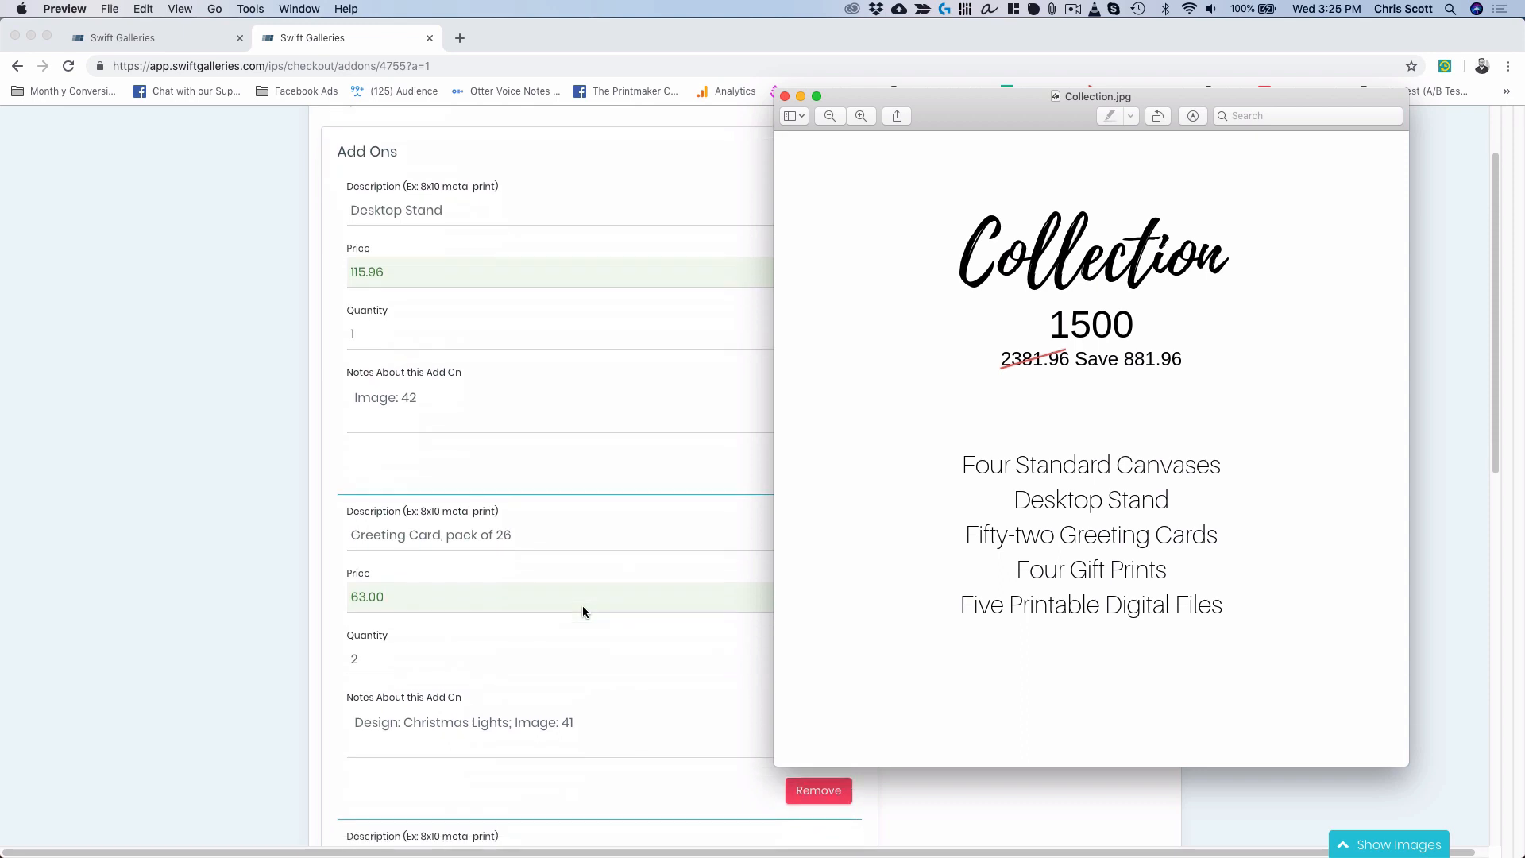
pyautogui.scroll(-10, 583, 606)
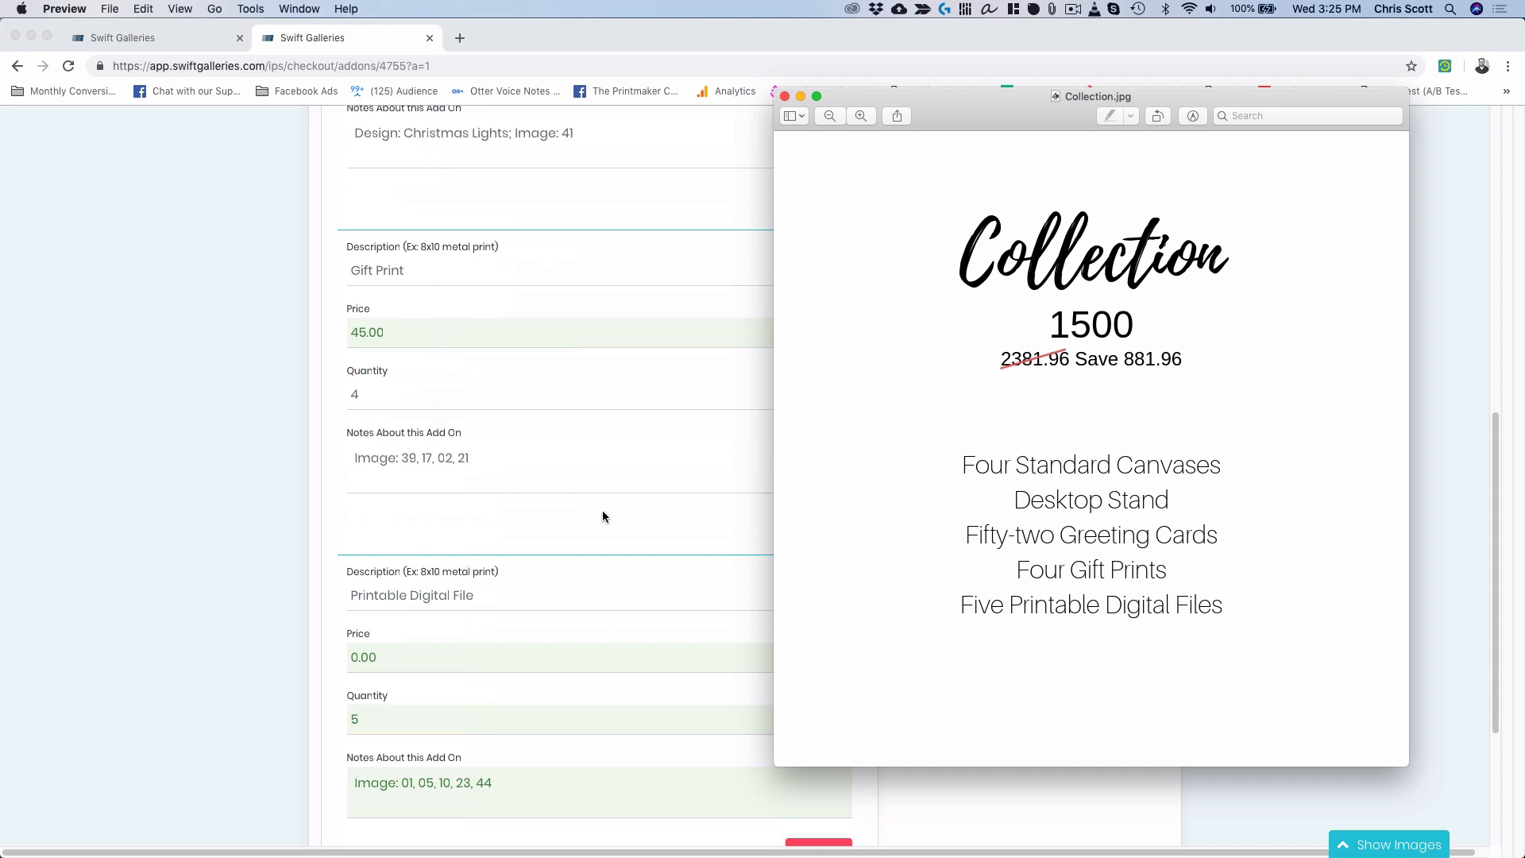
pyautogui.moveTo(985, 107); pyautogui.dragTo(1524, 107)
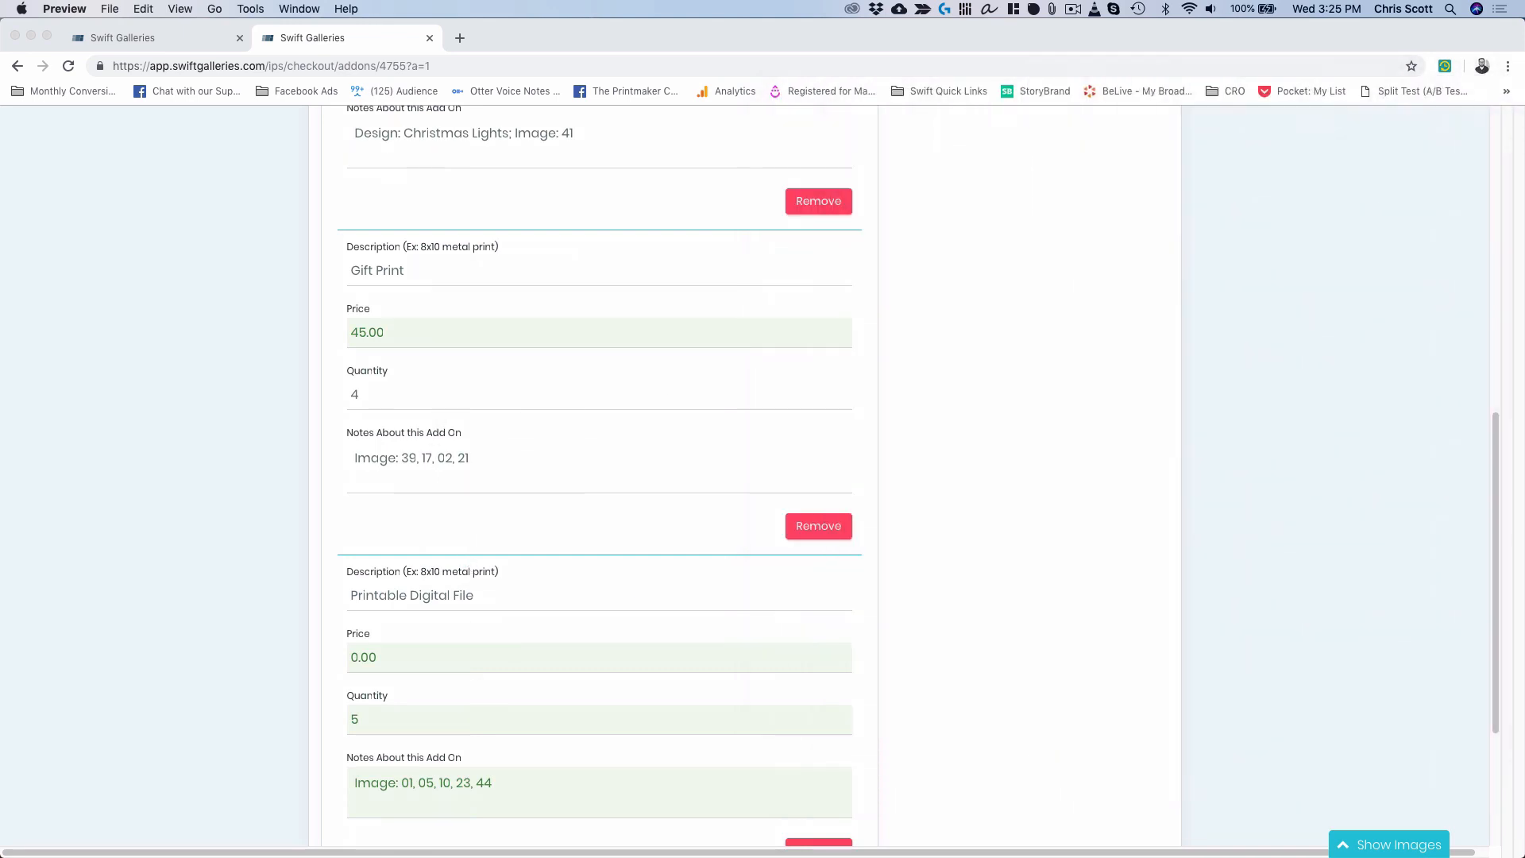
# Price the Printable Digital File at 200, bringing the order total to 2,381.96.
pyautogui.scroll(10, 1167, 337)
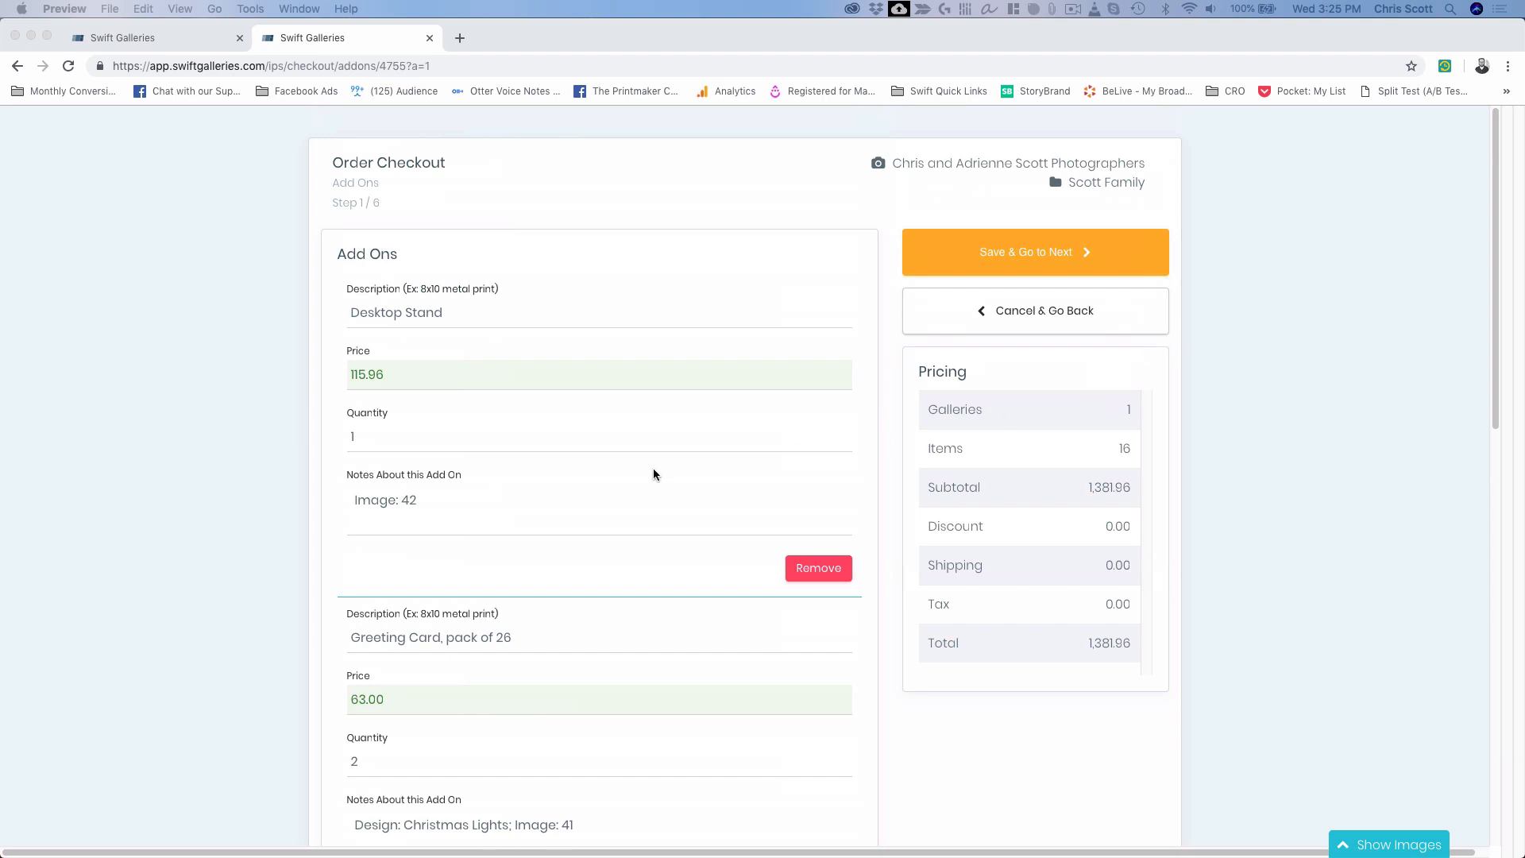
pyautogui.scroll(-7, 654, 475)
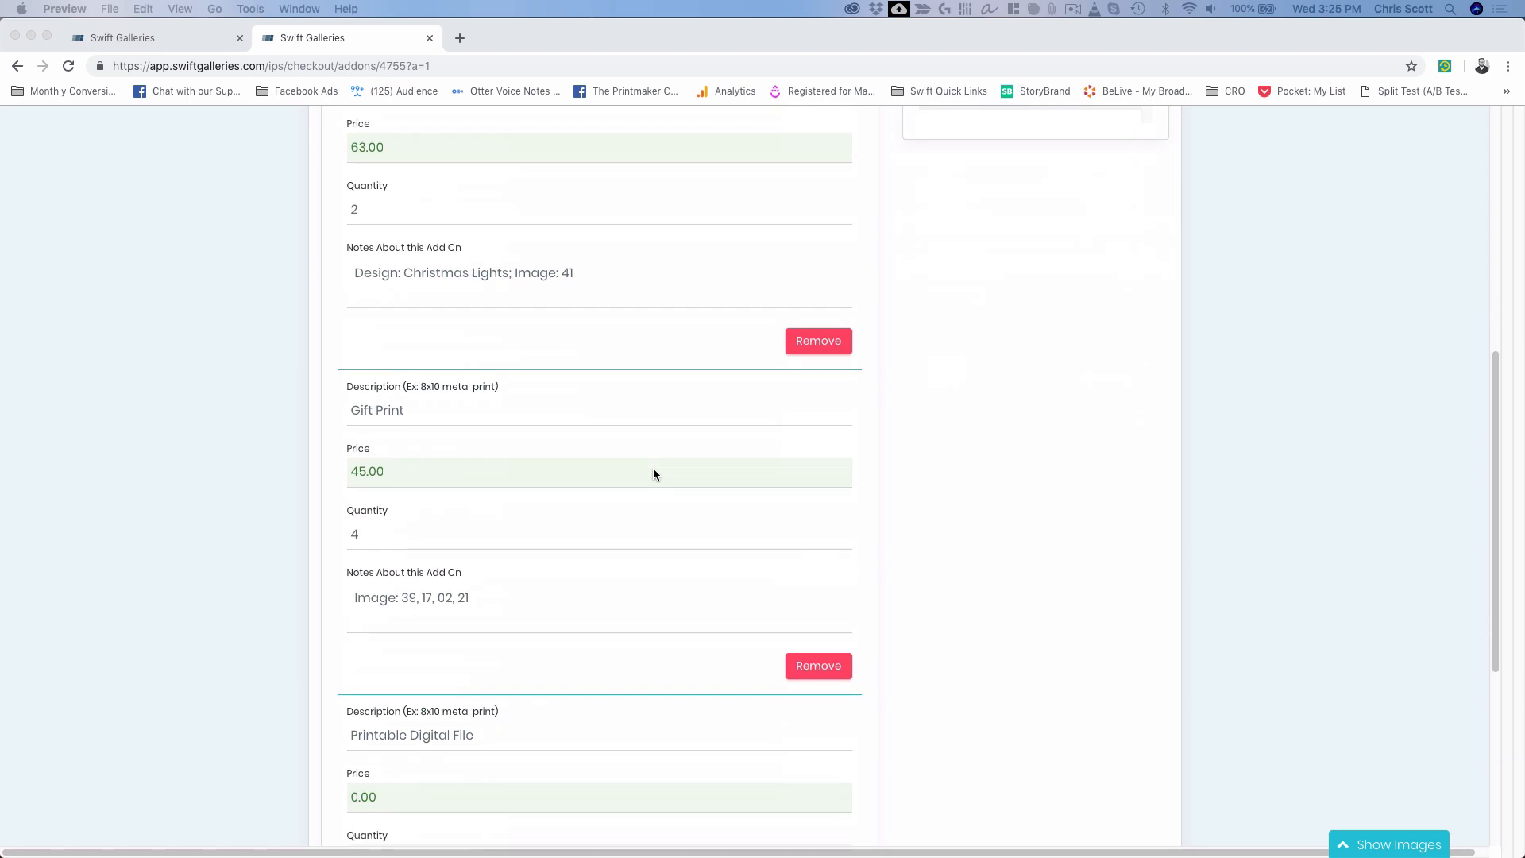
pyautogui.scroll(-5, 653, 474)
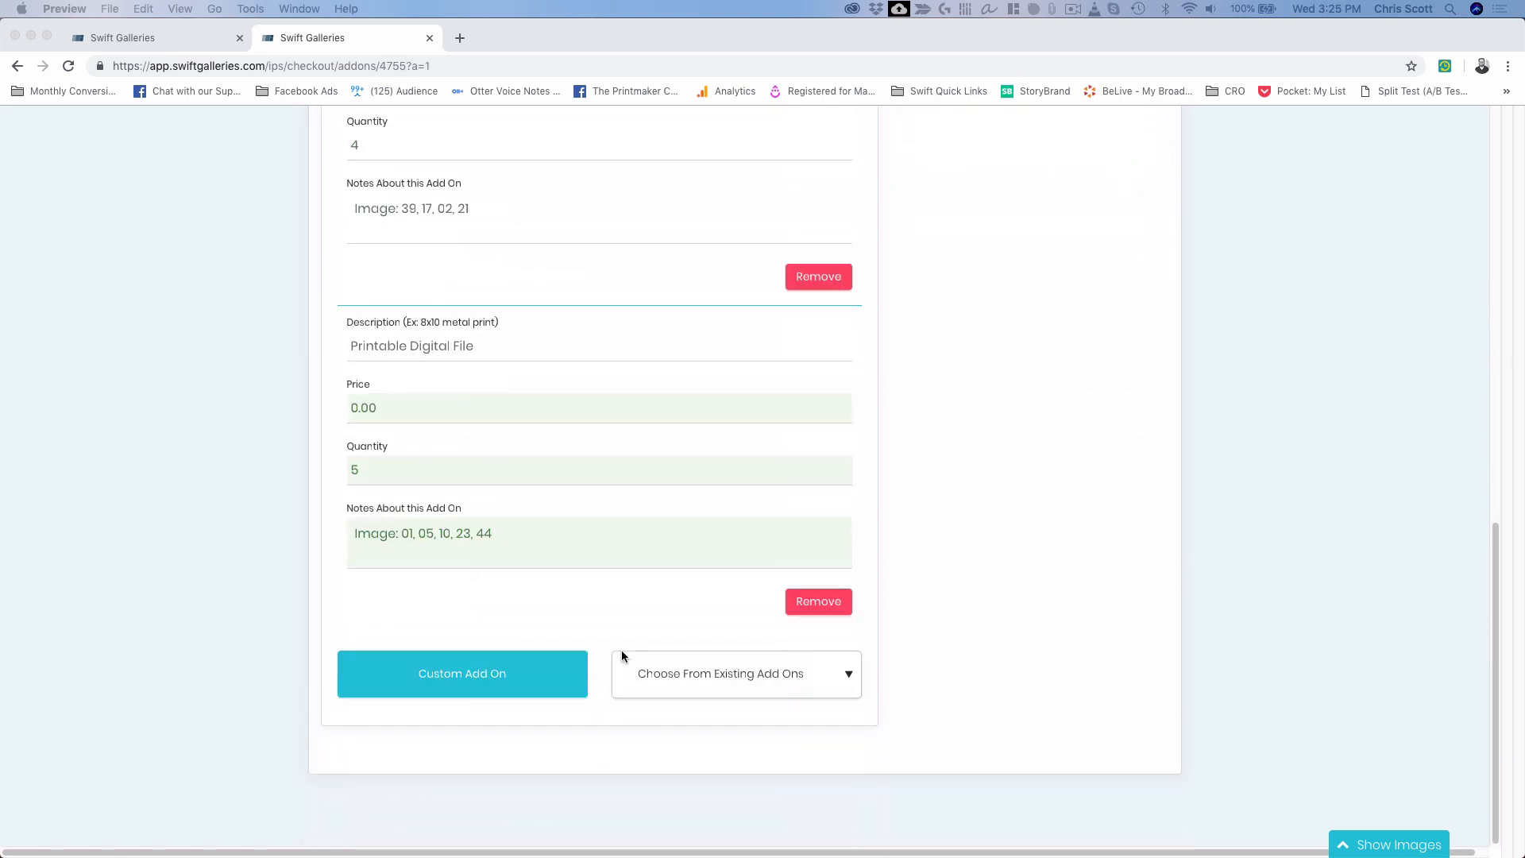
pyautogui.click(406, 407)
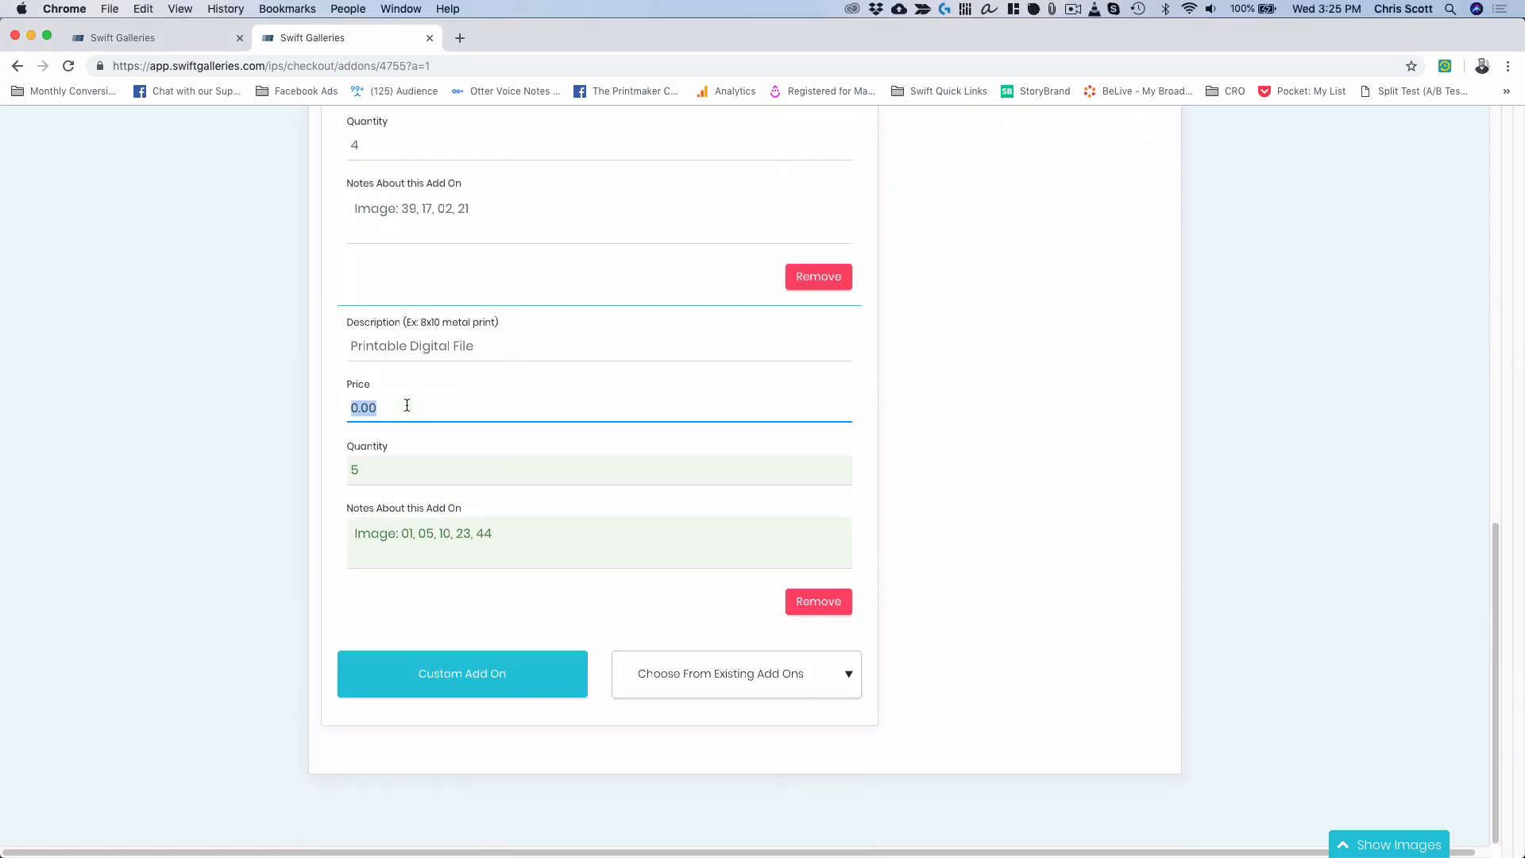
pyautogui.write('200')
pyautogui.press('Tab')
pyautogui.click(545, 443)
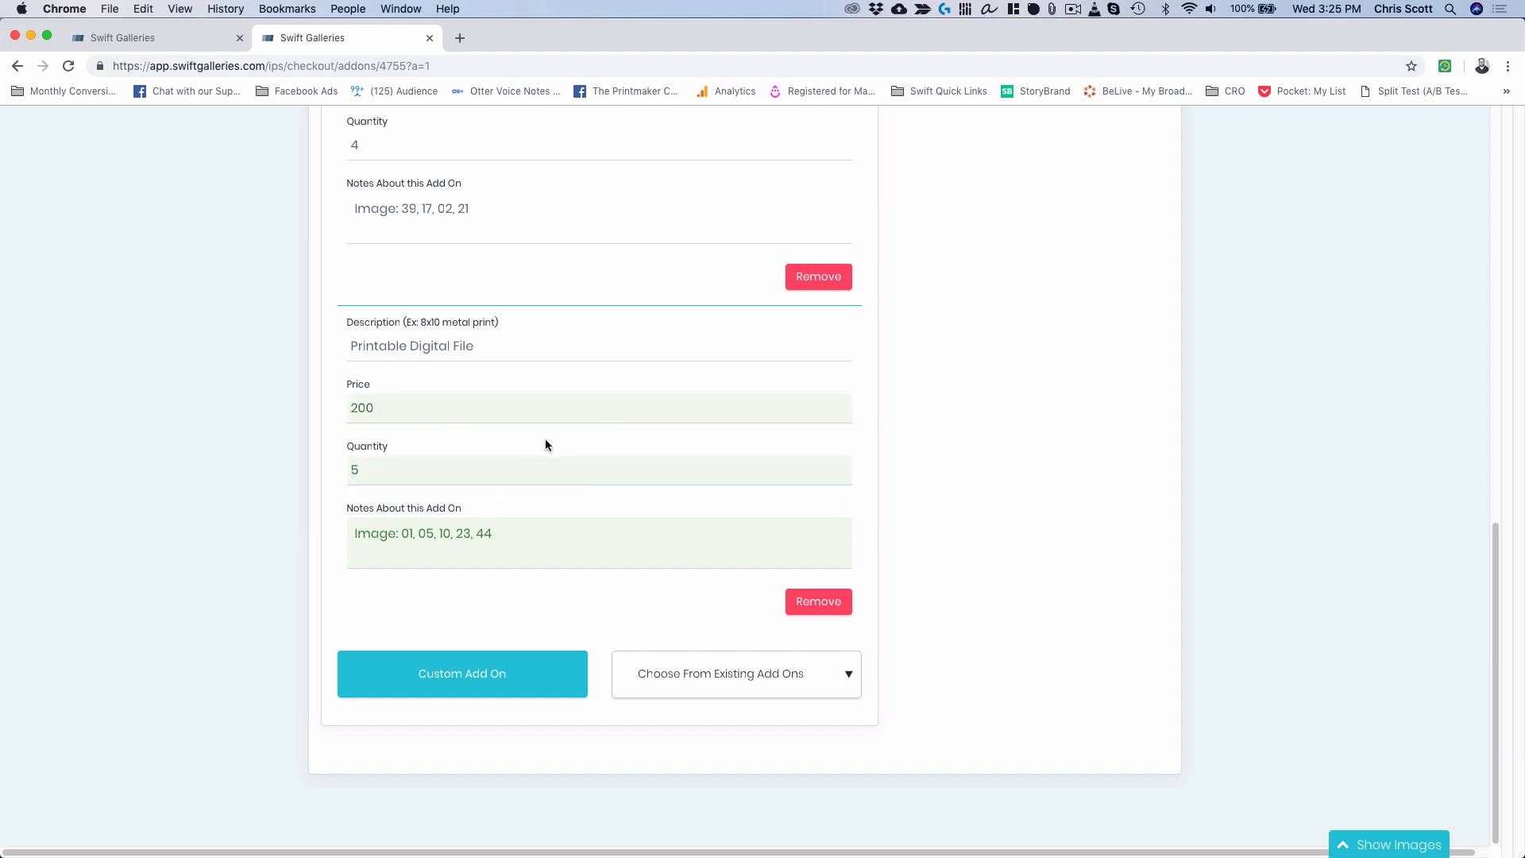
pyautogui.scroll(10, 888, 493)
pyautogui.scroll(1, 888, 494)
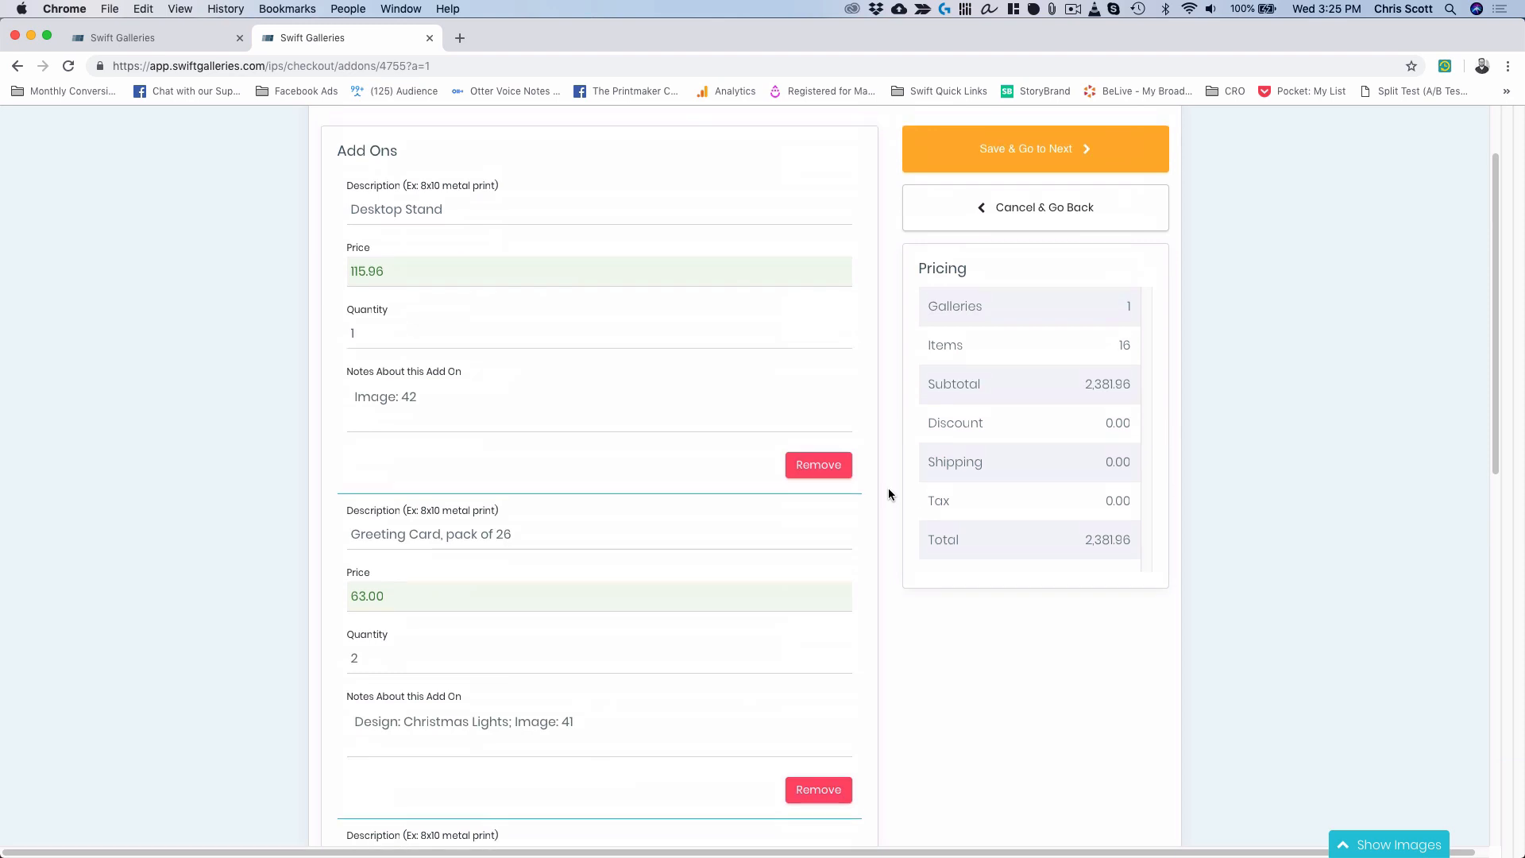
# Save the add-ons and choose a flat-rate discount, with the price sheet alongside.
pyautogui.click(1062, 155)
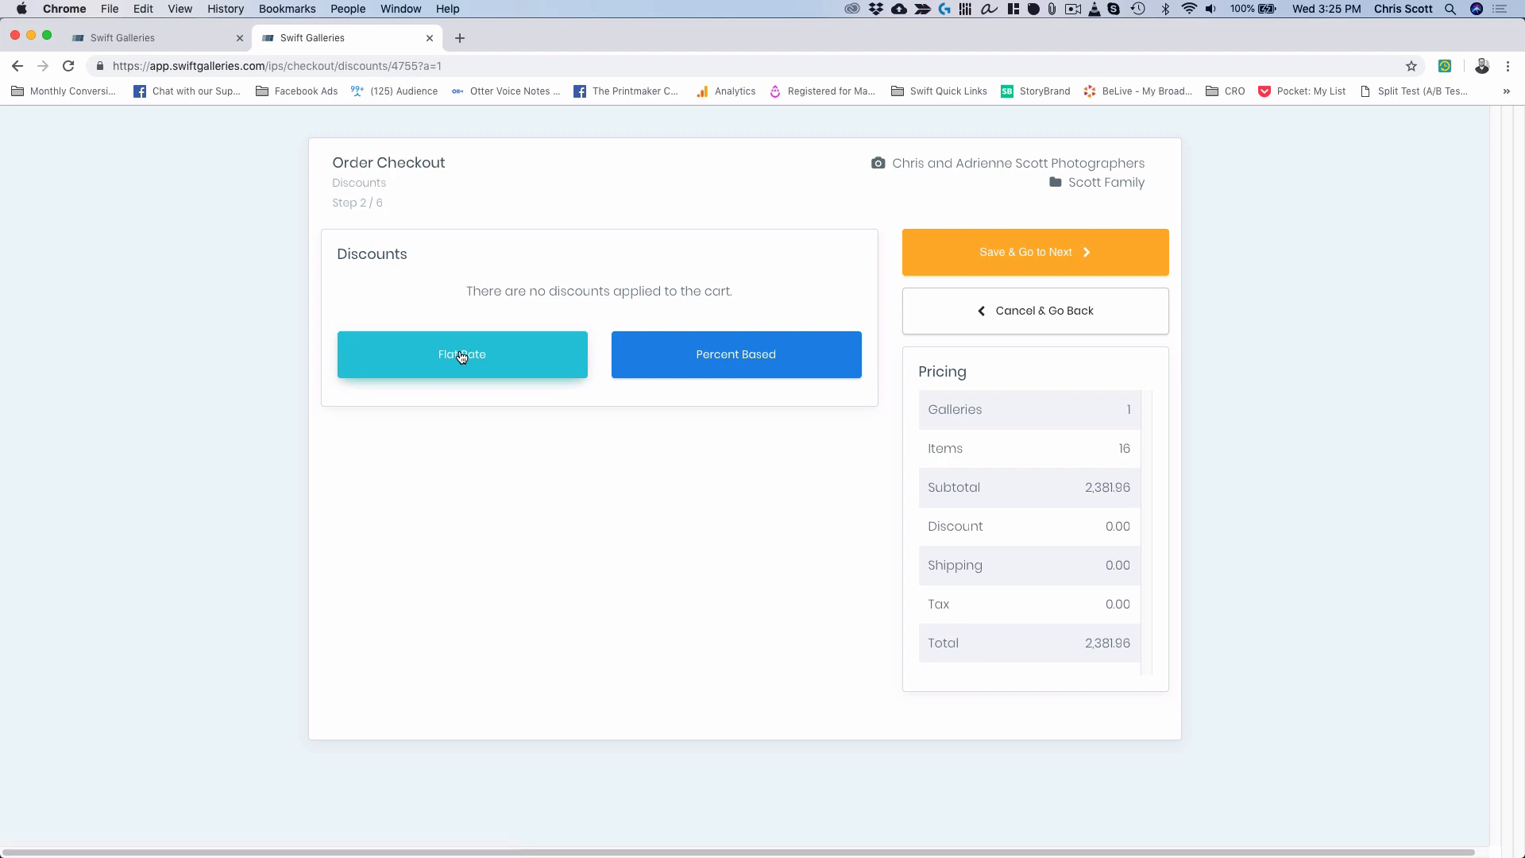
pyautogui.click(505, 356)
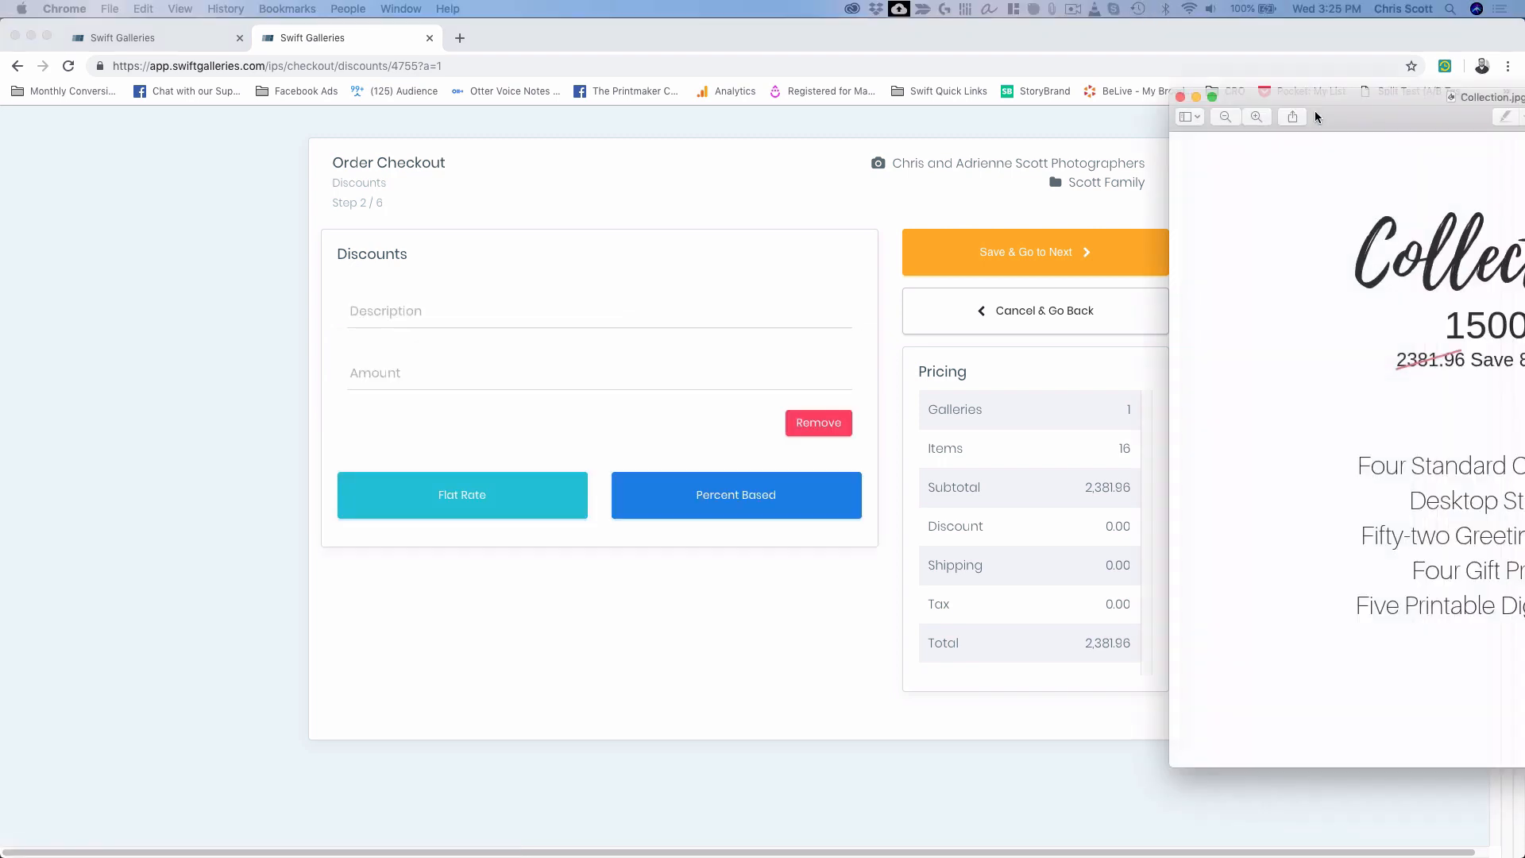
pyautogui.moveTo(1314, 111); pyautogui.dragTo(1066, 132)
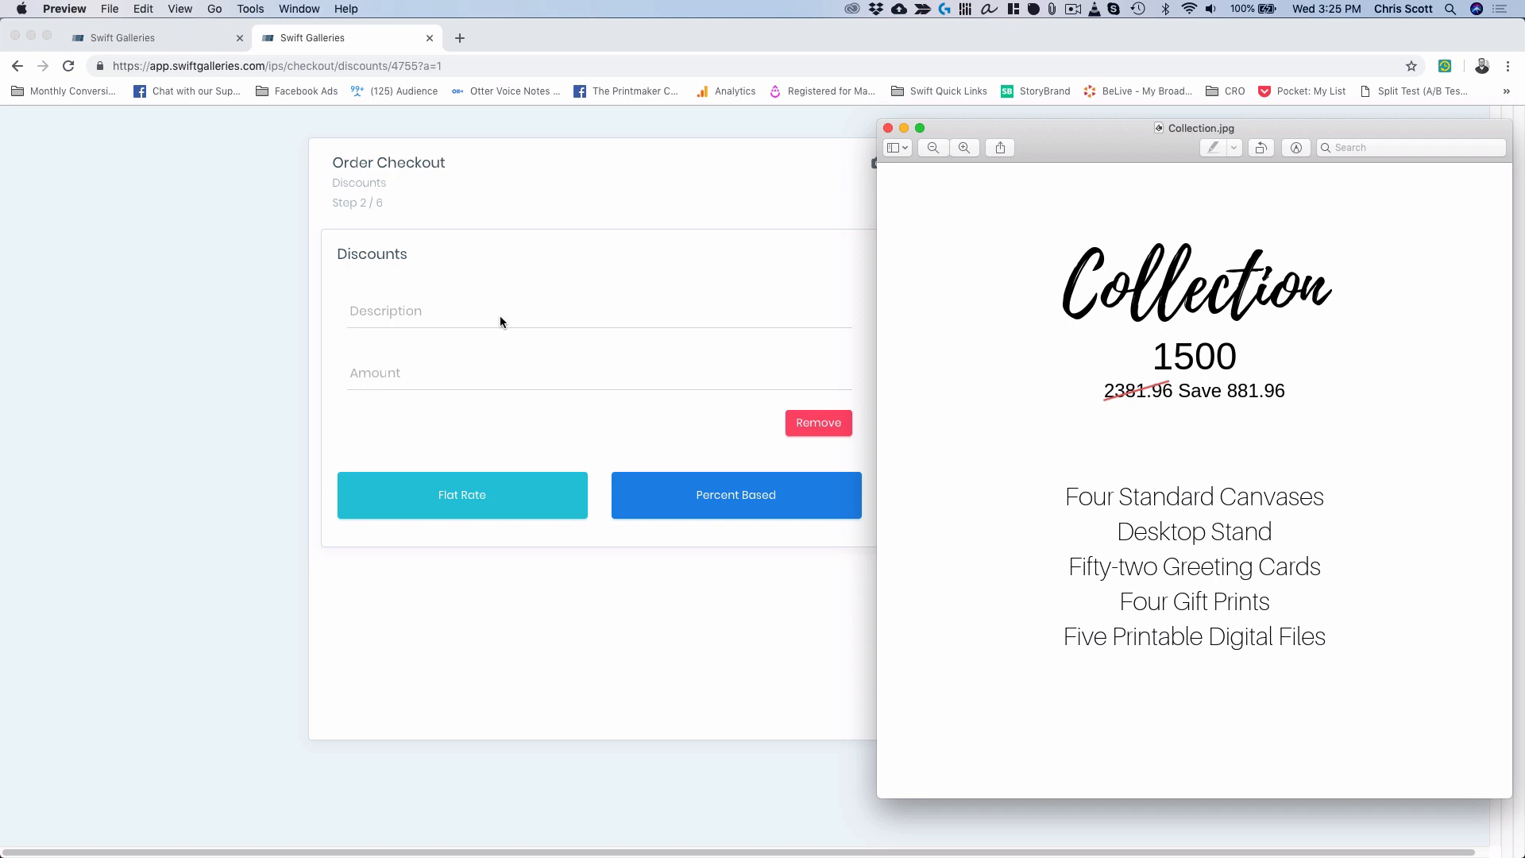
pyautogui.click(445, 310)
# Enter a Collection Discount of 881.96 for a 1,500.00 total and continue to shipping.
pyautogui.click(396, 326)
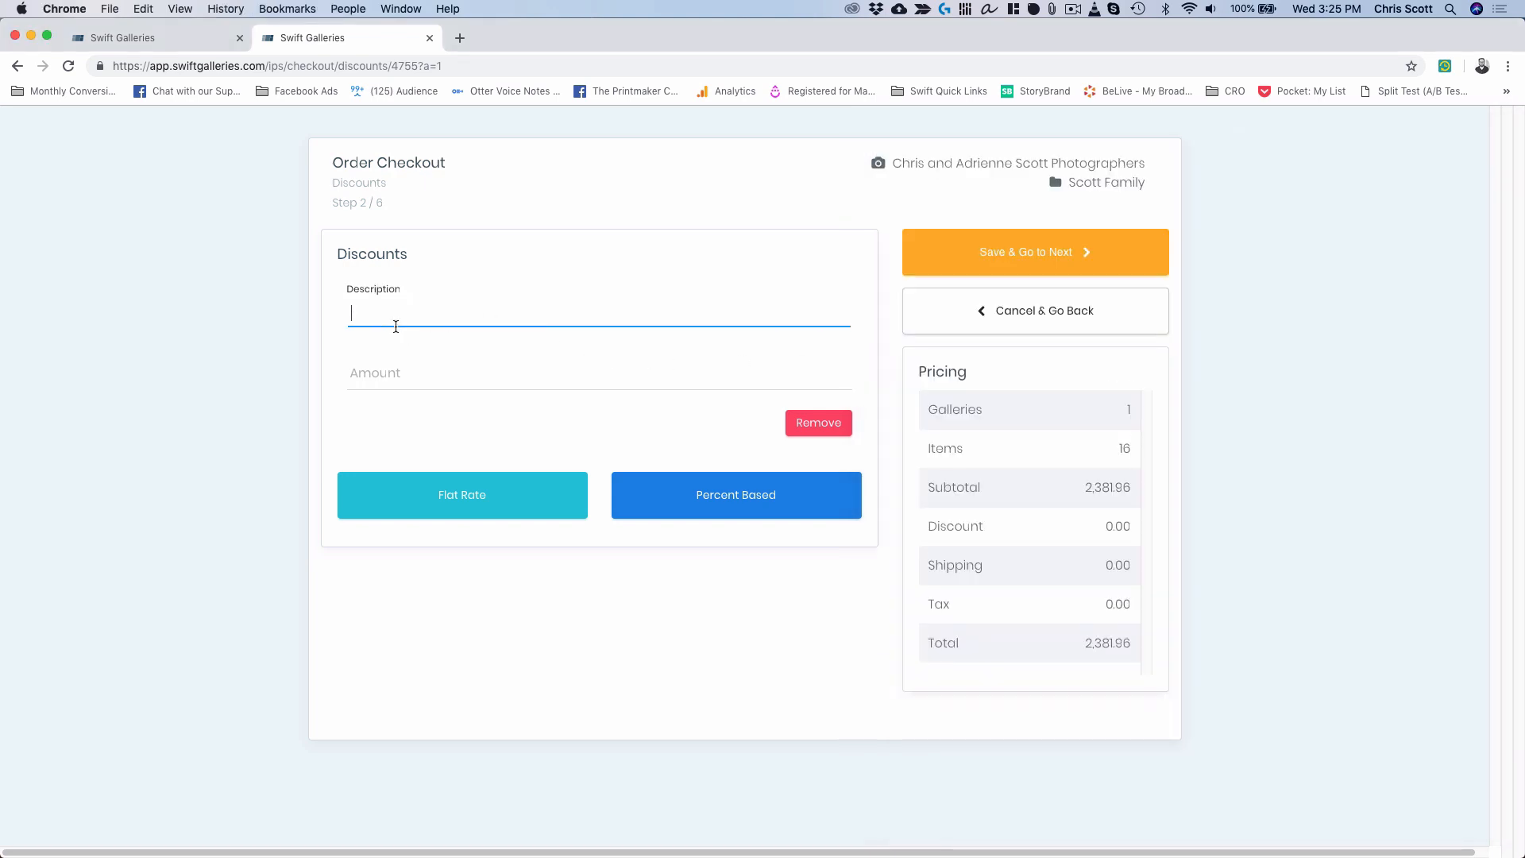
pyautogui.write('Collection Discount')
pyautogui.press('Tab')
pyautogui.write('8')
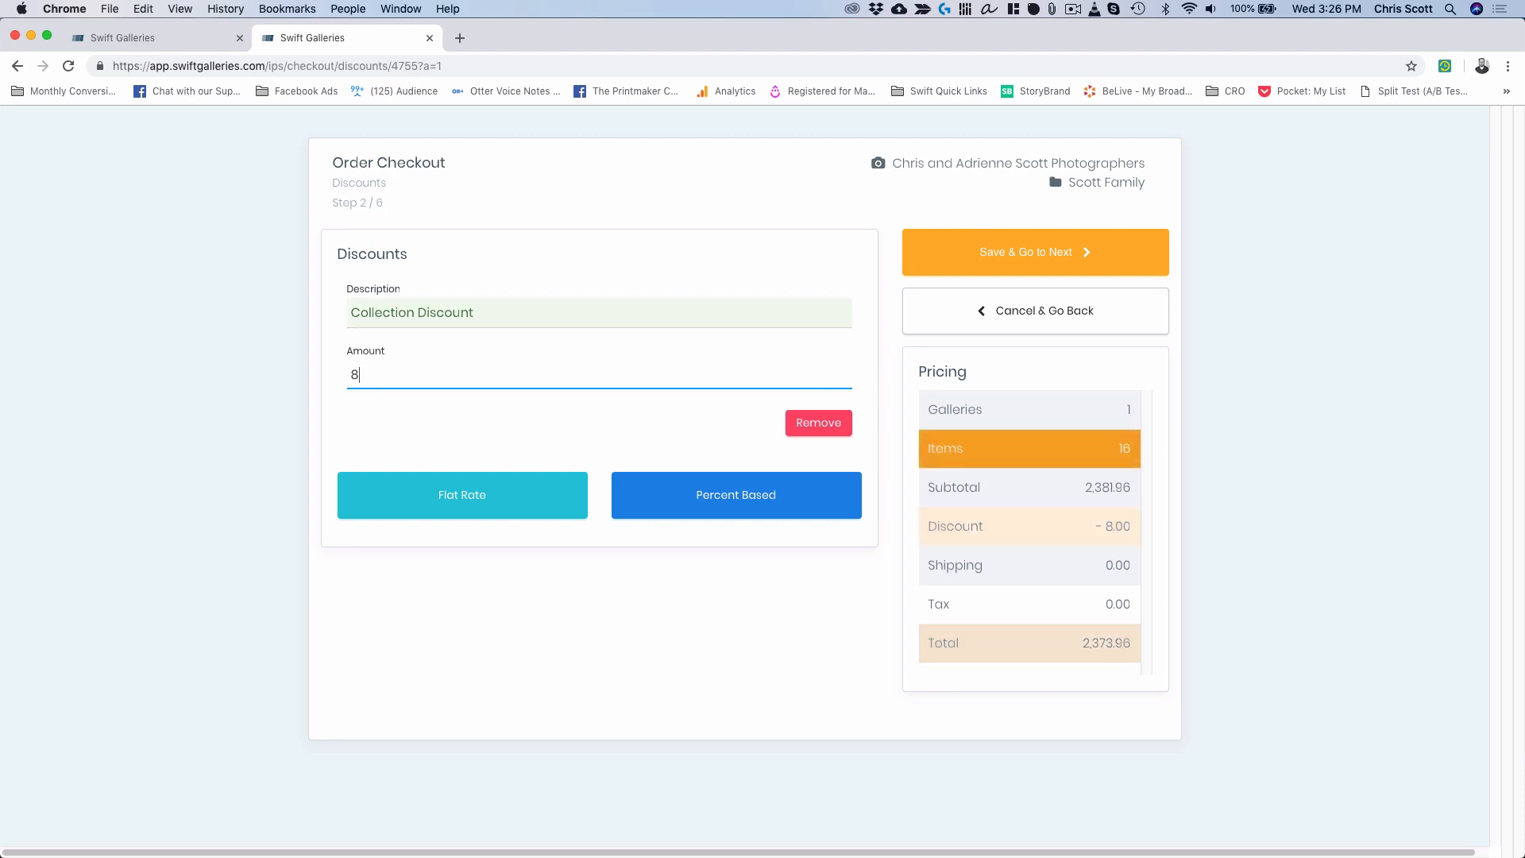
pyautogui.write('81.9')
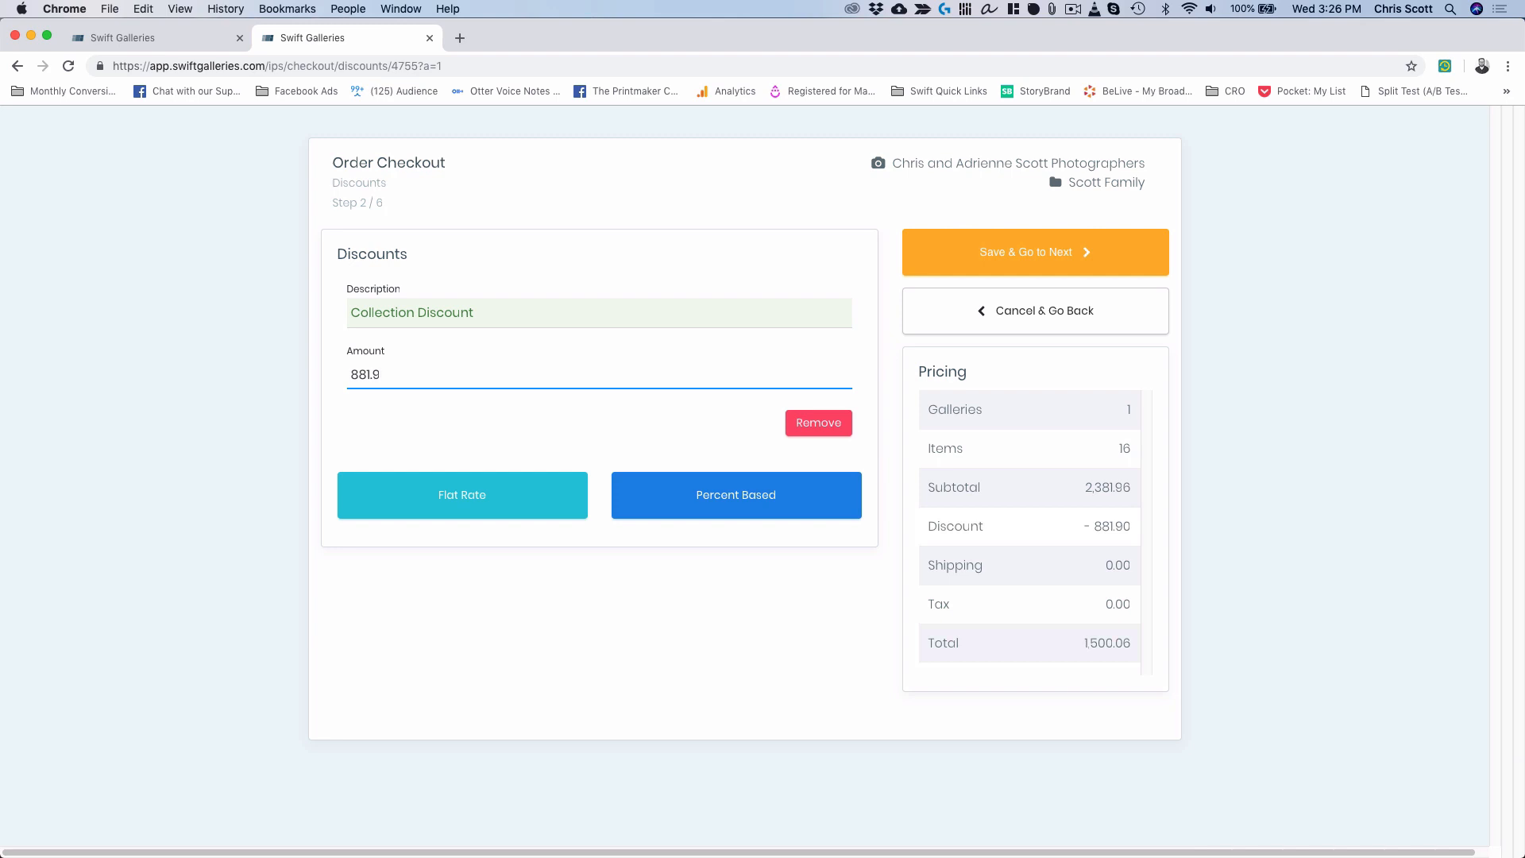
pyautogui.write('6')
pyautogui.click(1034, 262)
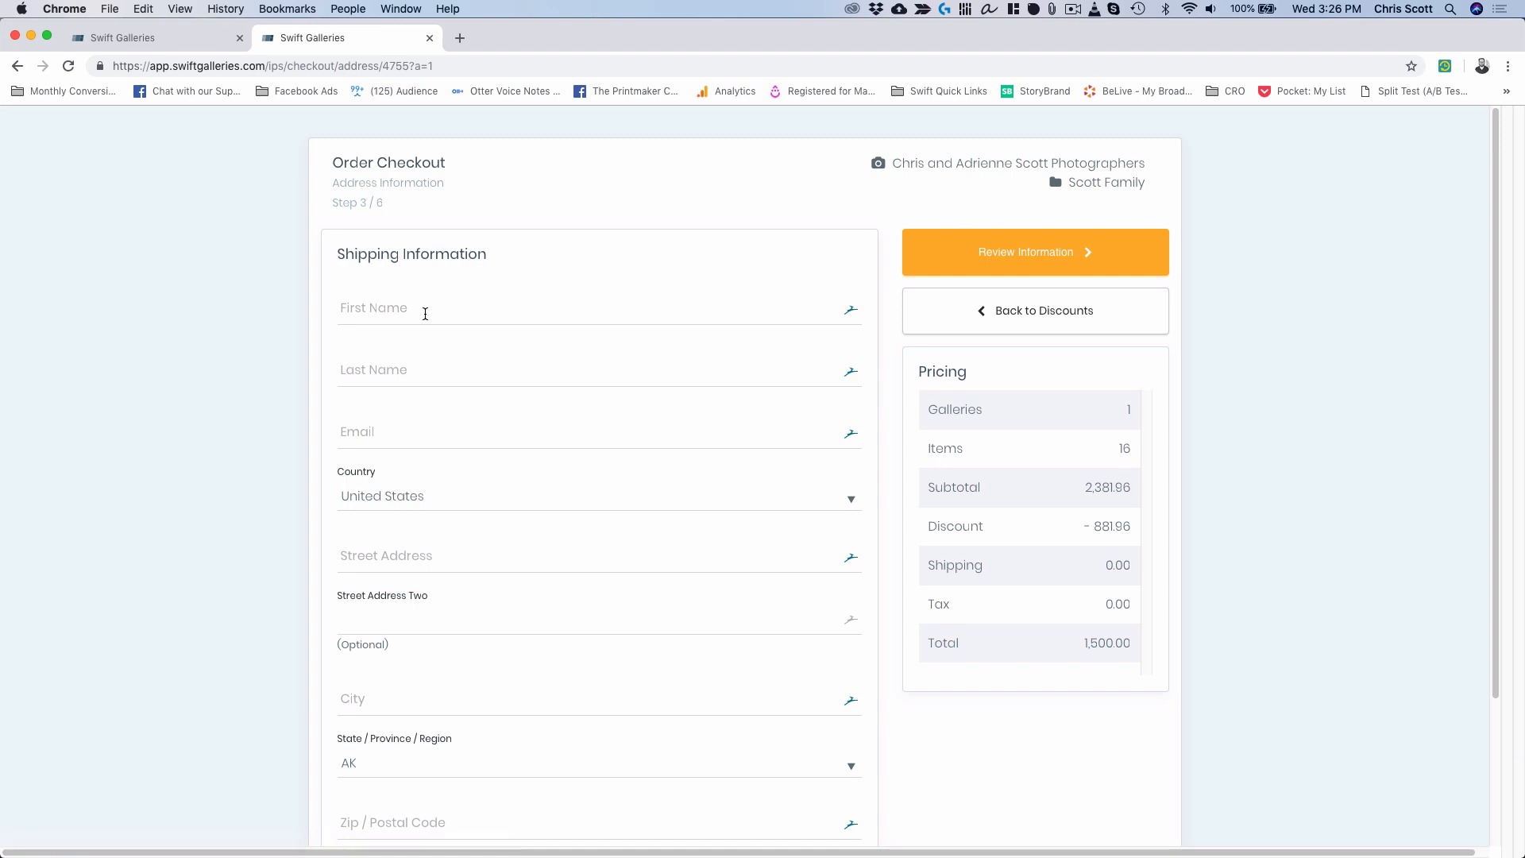
# Enter the client's first name, last name and e-mail address in the shipping form.
pyautogui.click(360, 301)
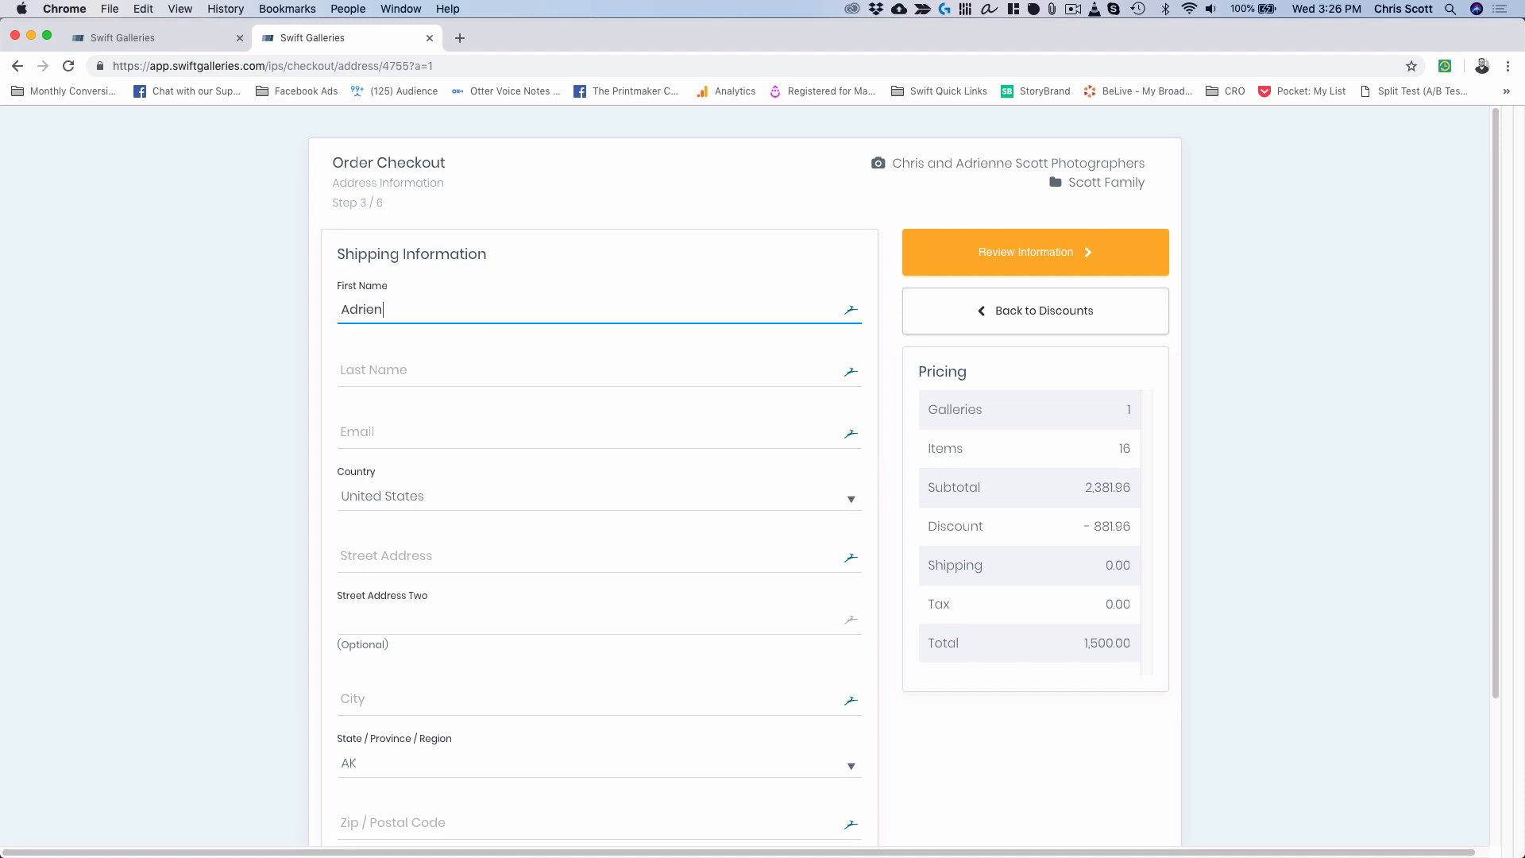
pyautogui.press('Tab')
pyautogui.press('Tab')
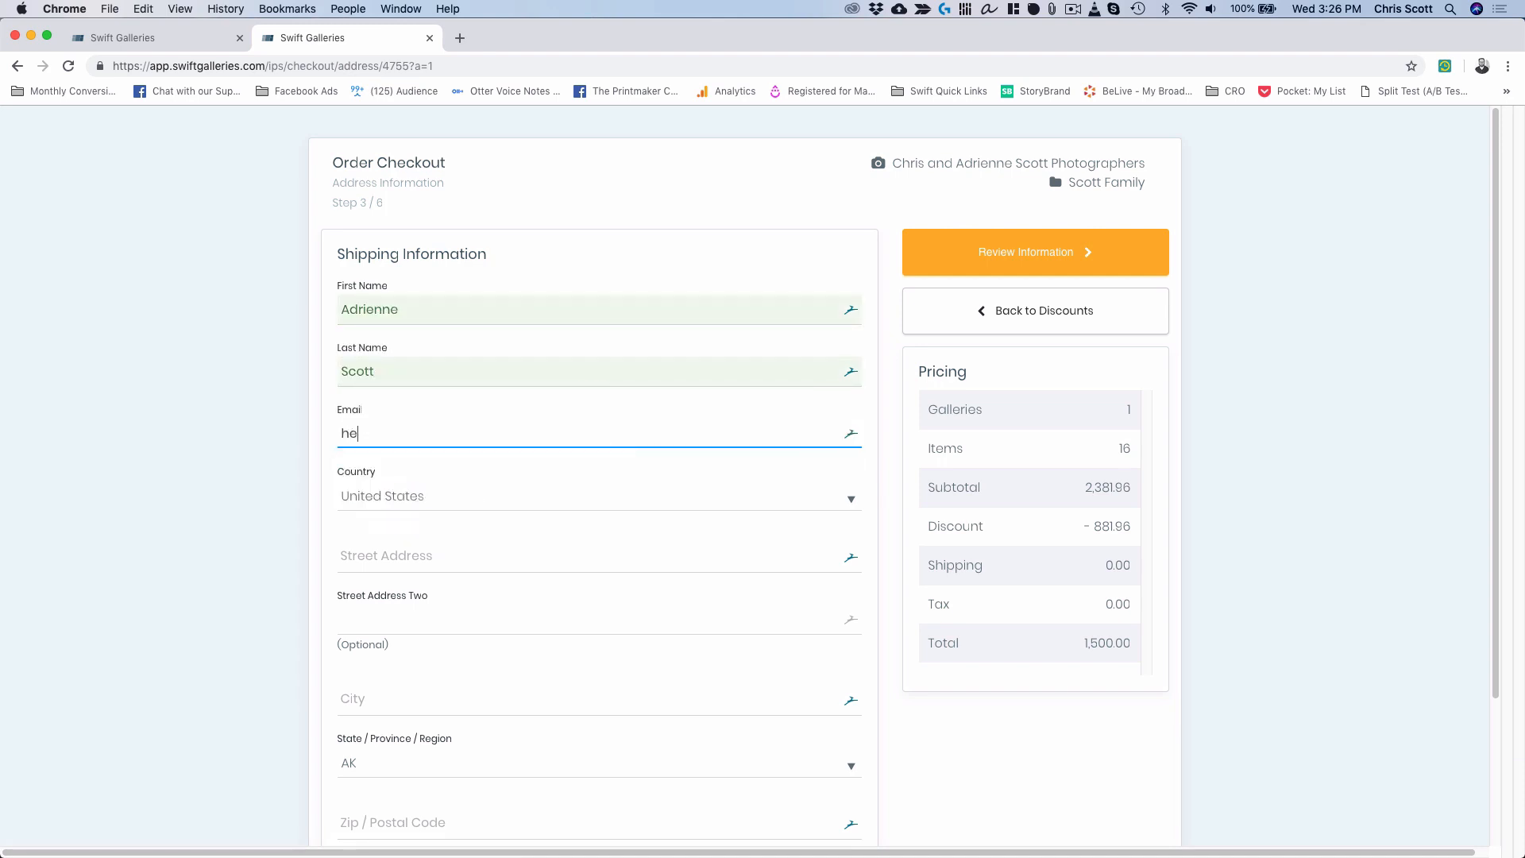
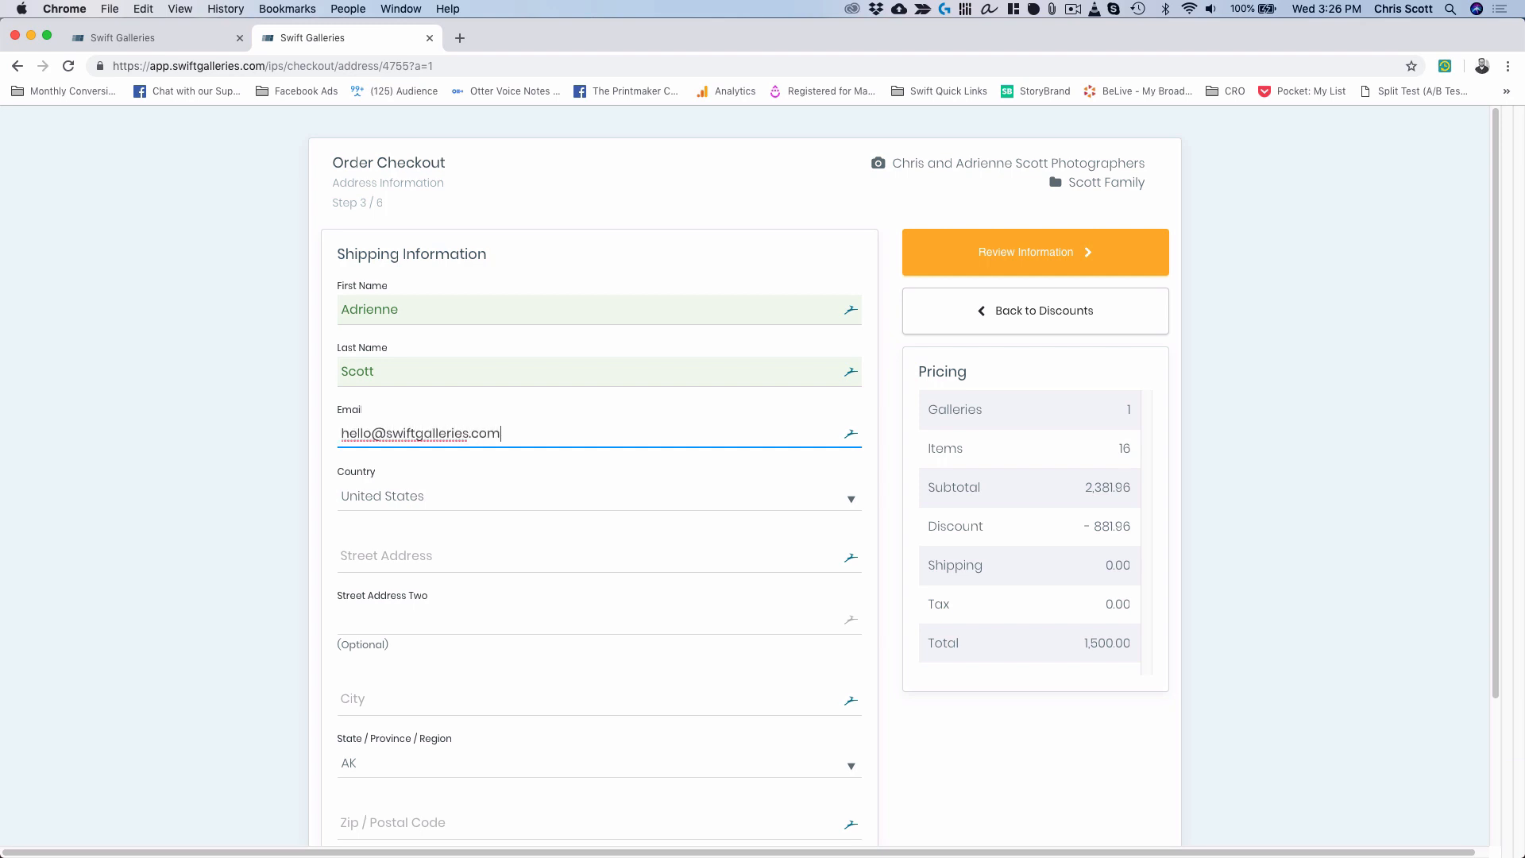
# Fill in the client's street address, city, state and zip code, then continue to order review.
pyautogui.press('Tab')
pyautogui.write('123')
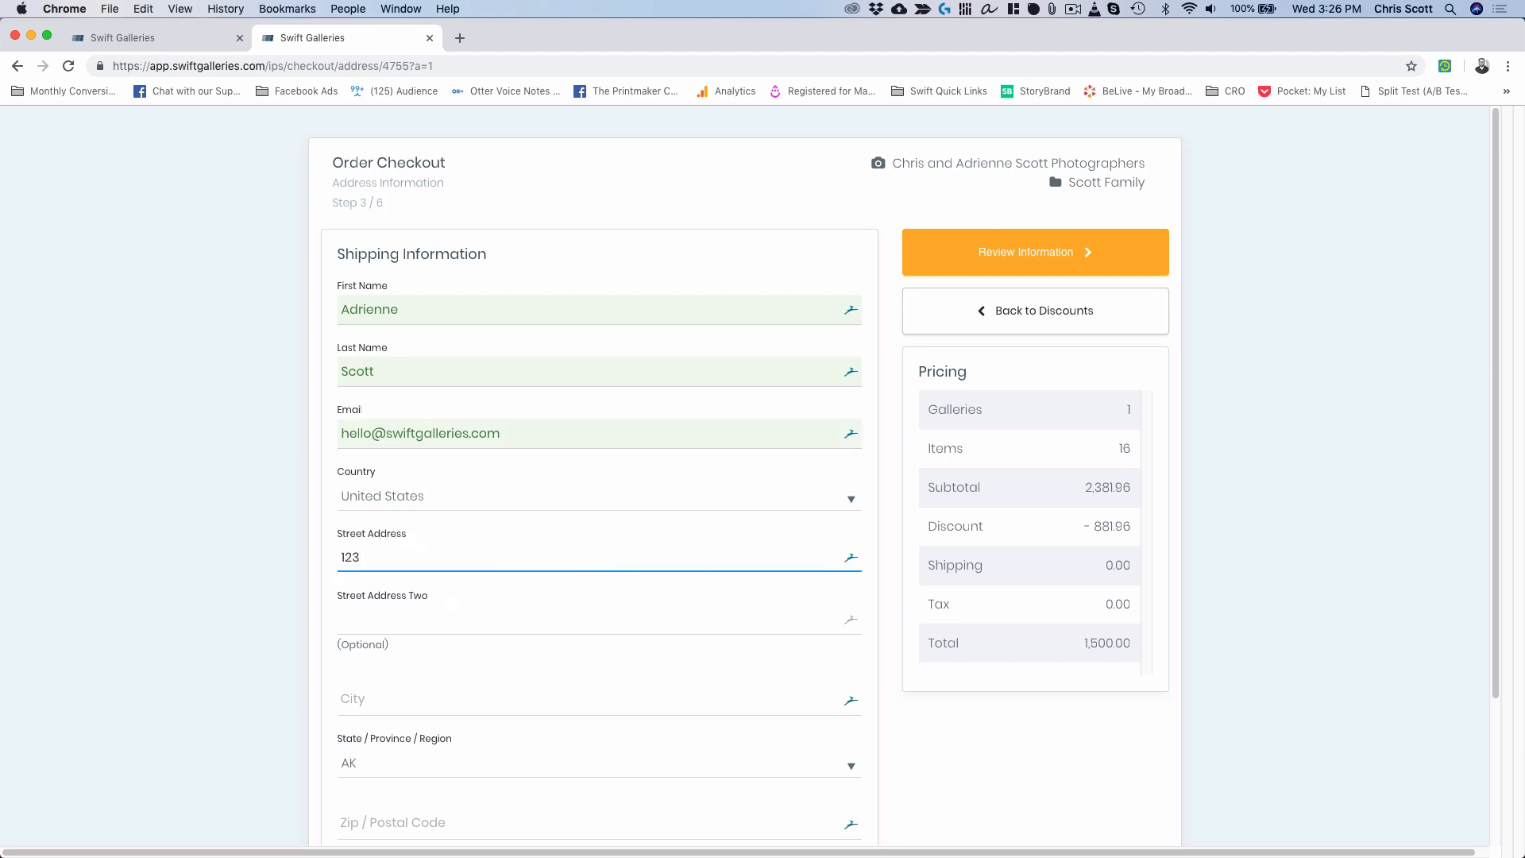
pyautogui.write(' Main St')
pyautogui.press('Tab')
pyautogui.press('Tab')
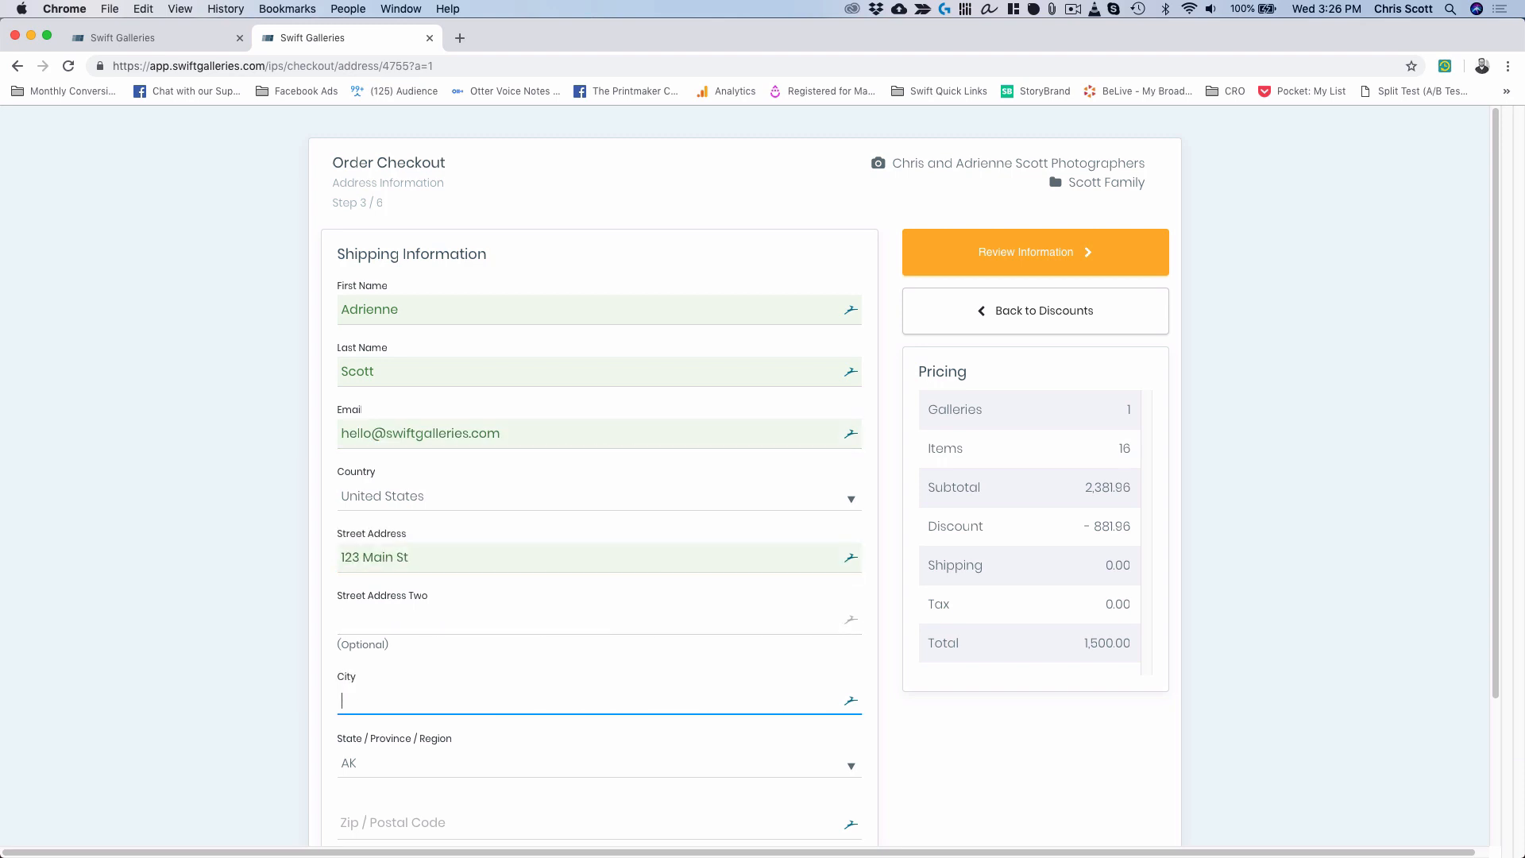
pyautogui.write('Colorado Springs')
pyautogui.press('Tab')
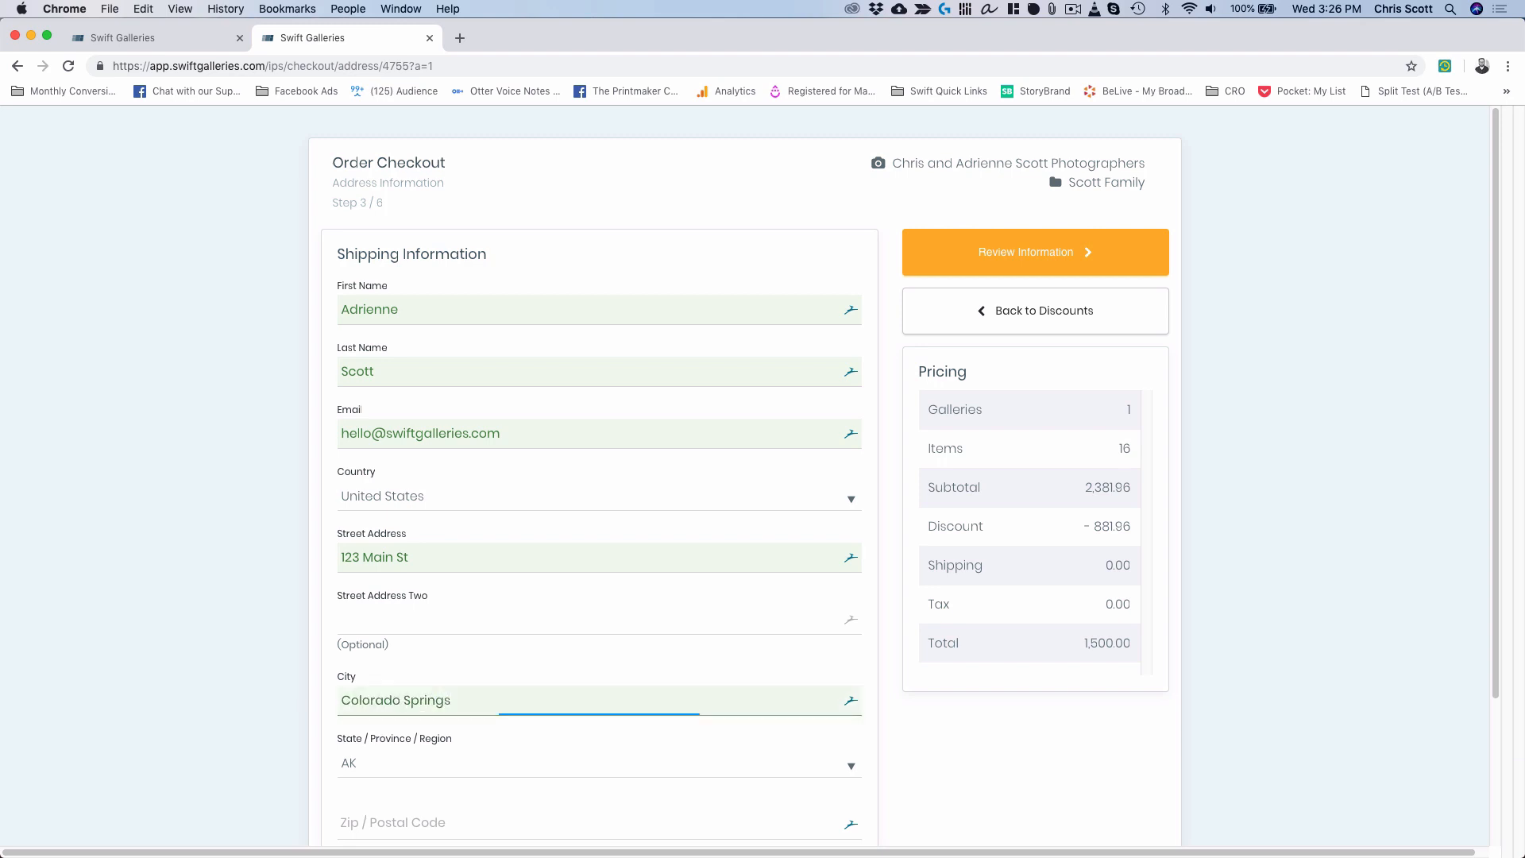
pyautogui.press('Tab')
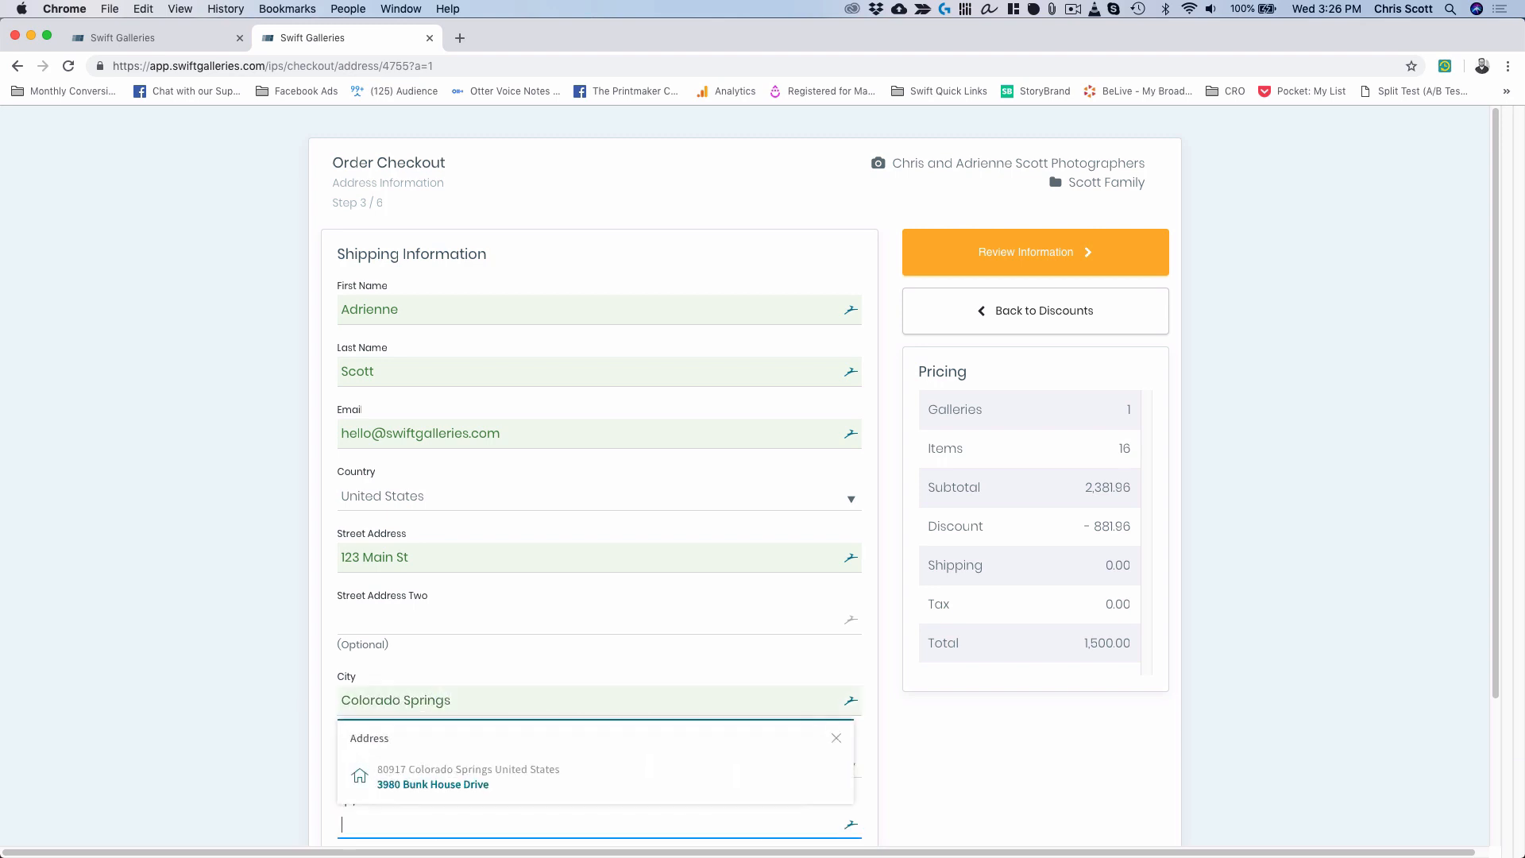
pyautogui.click(154, 505)
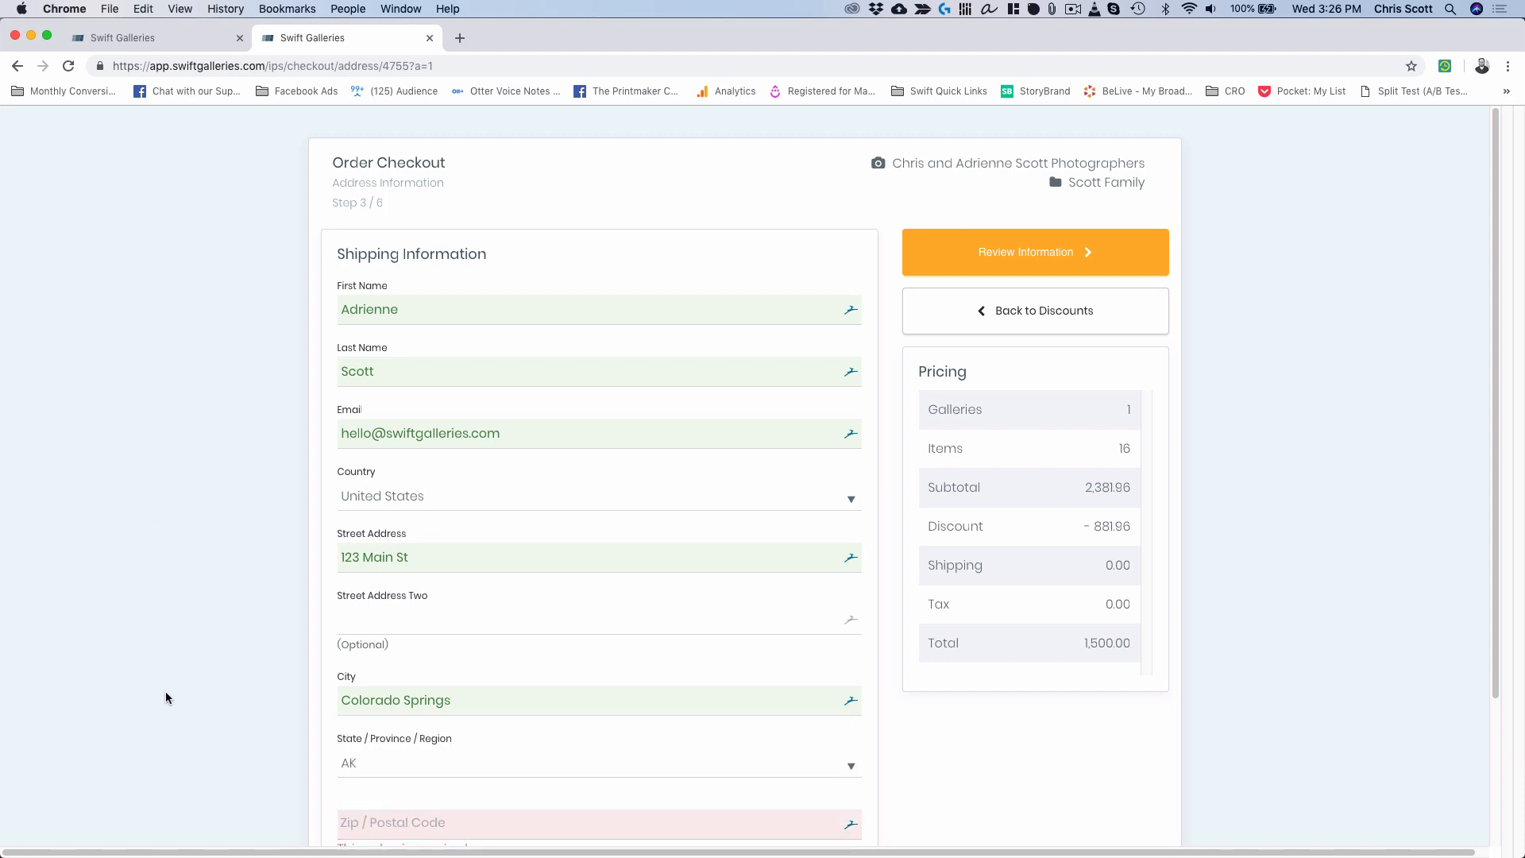
pyautogui.click(399, 774)
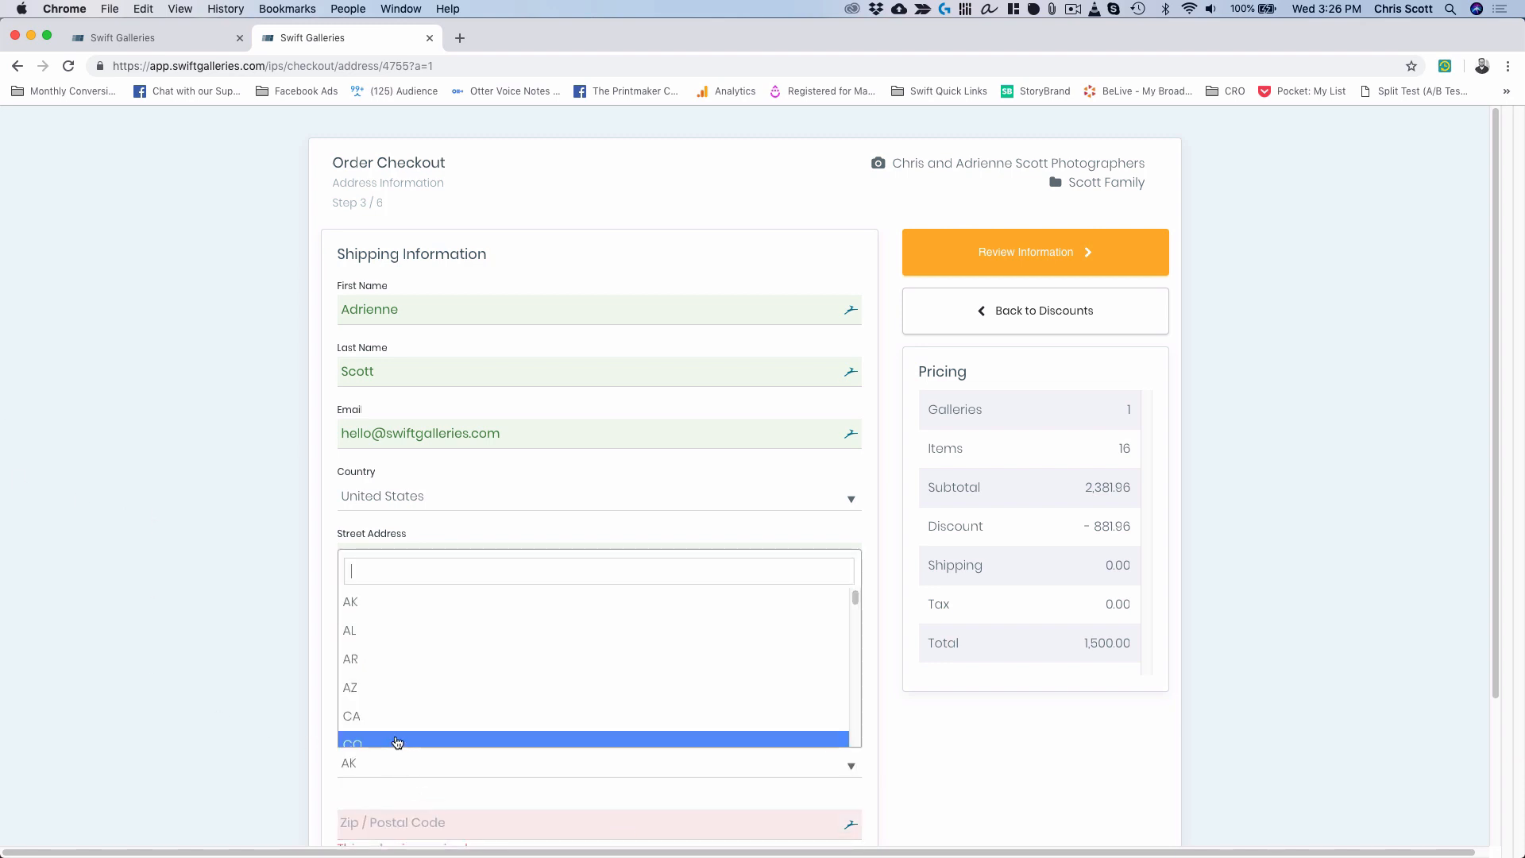
pyautogui.click(394, 736)
pyautogui.click(410, 814)
pyautogui.write('8')
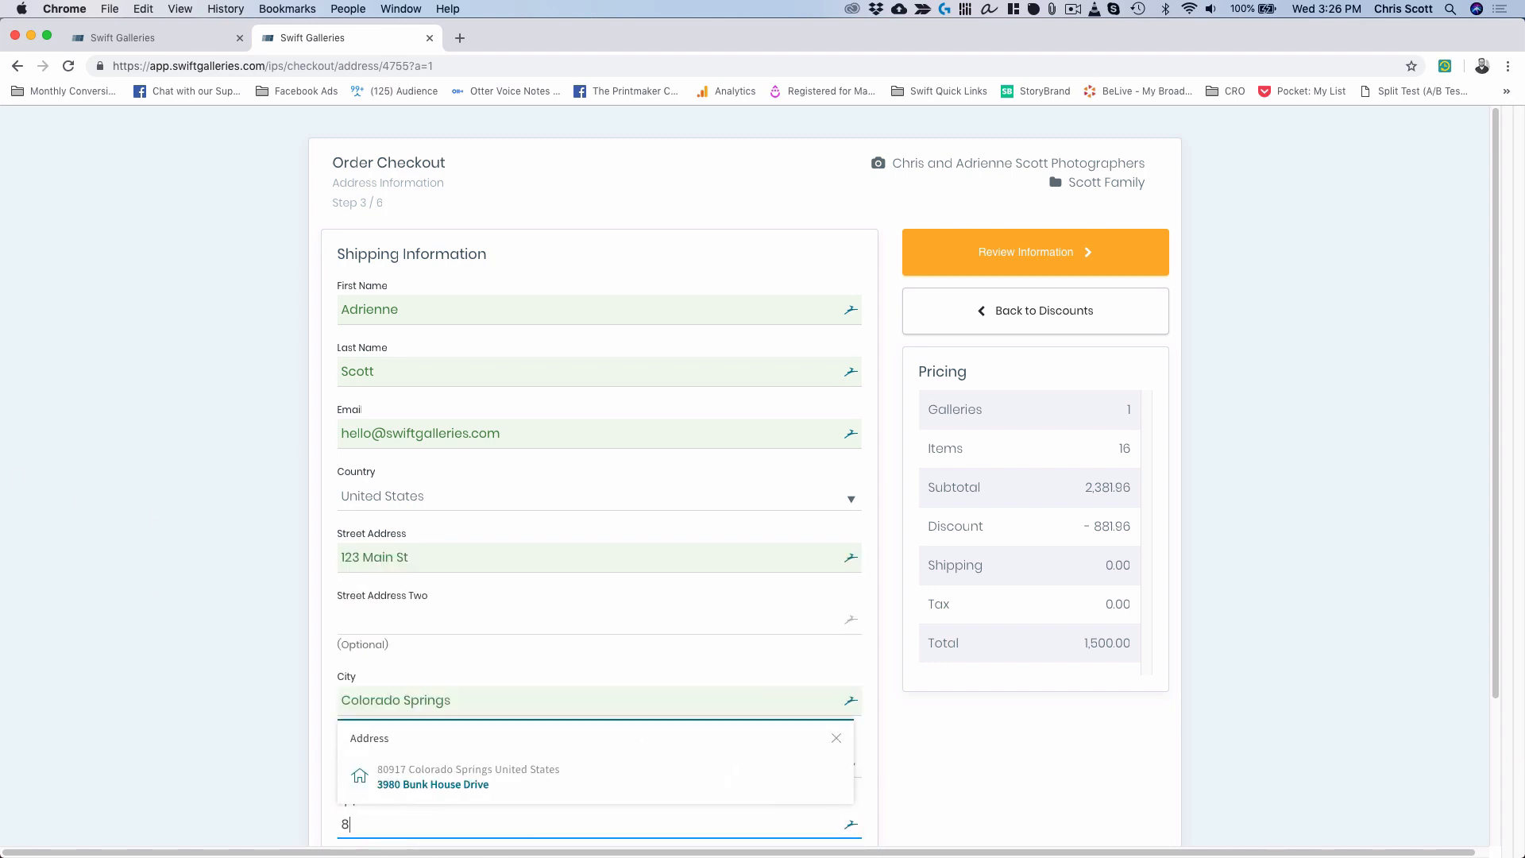
pyautogui.write('0917')
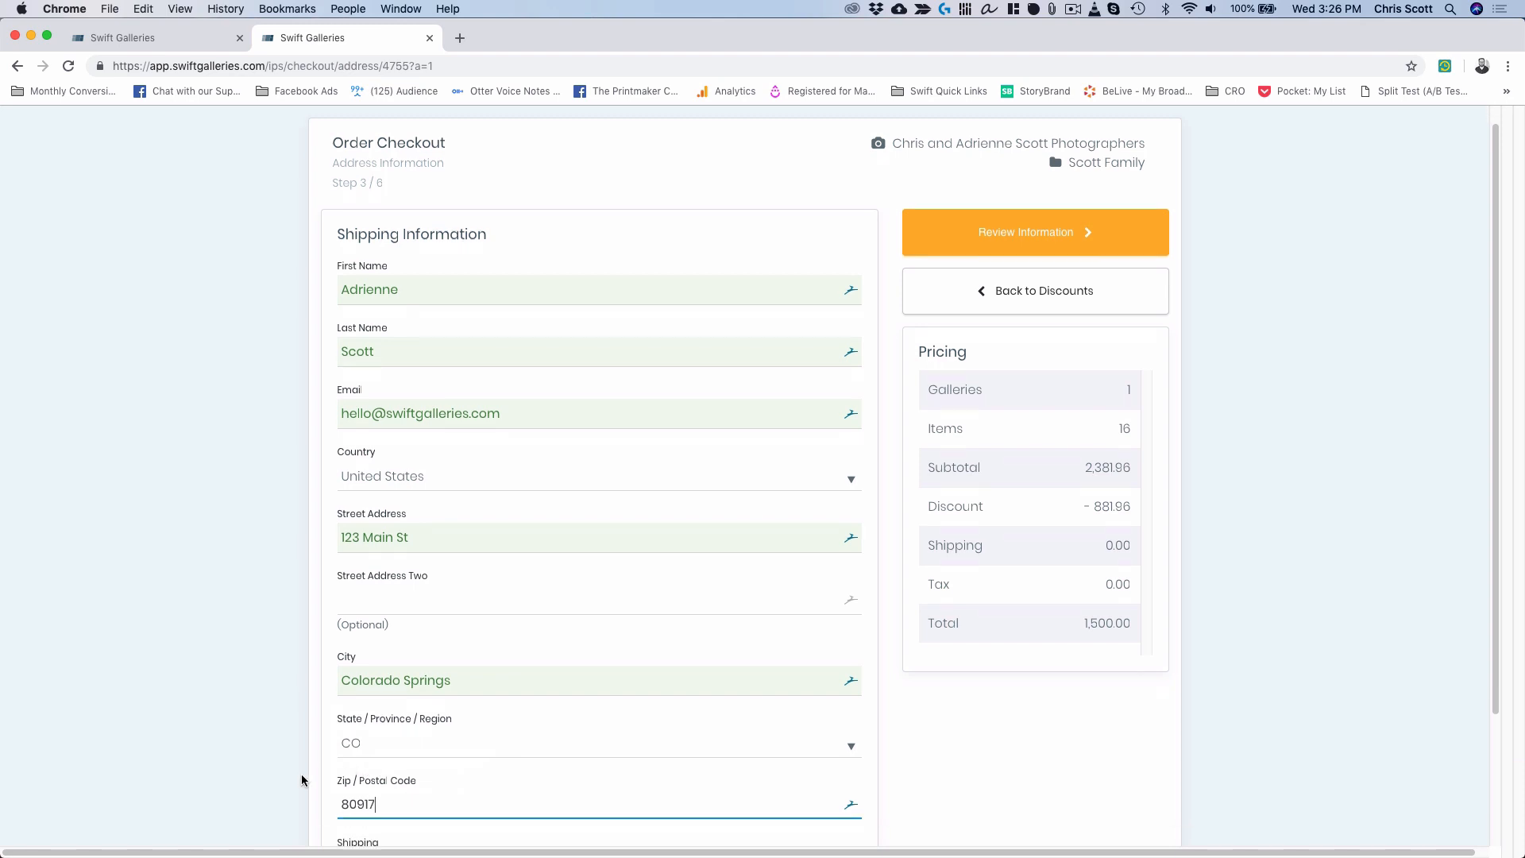
pyautogui.scroll(-3, 302, 775)
pyautogui.scroll(3, 302, 780)
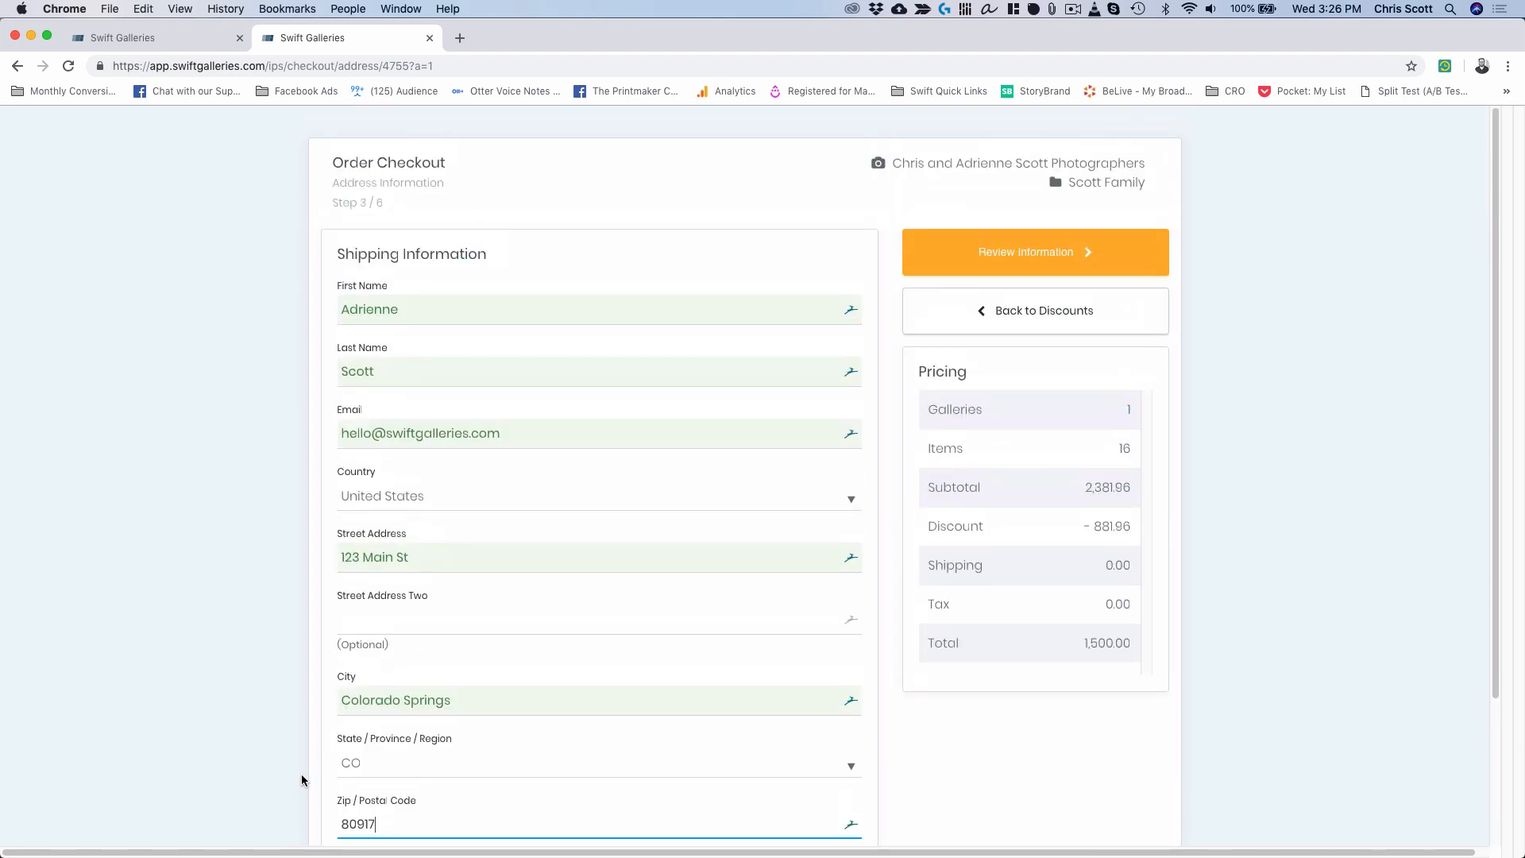
pyautogui.click(1073, 254)
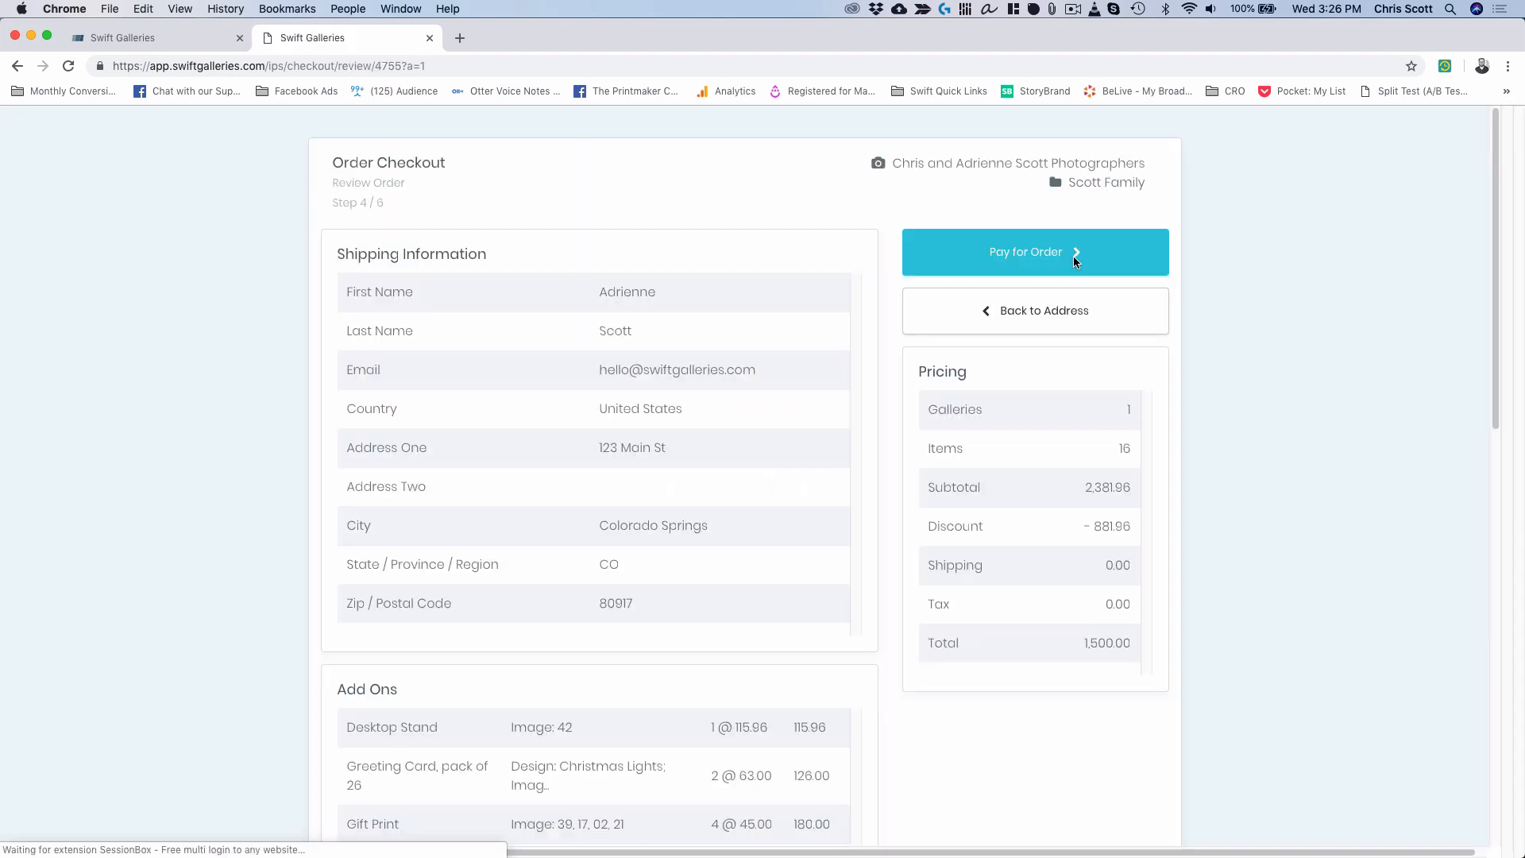
# Review the order's add-ons and galleries, then proceed to payment for the 1,500.00 total.
pyautogui.scroll(-2, 718, 426)
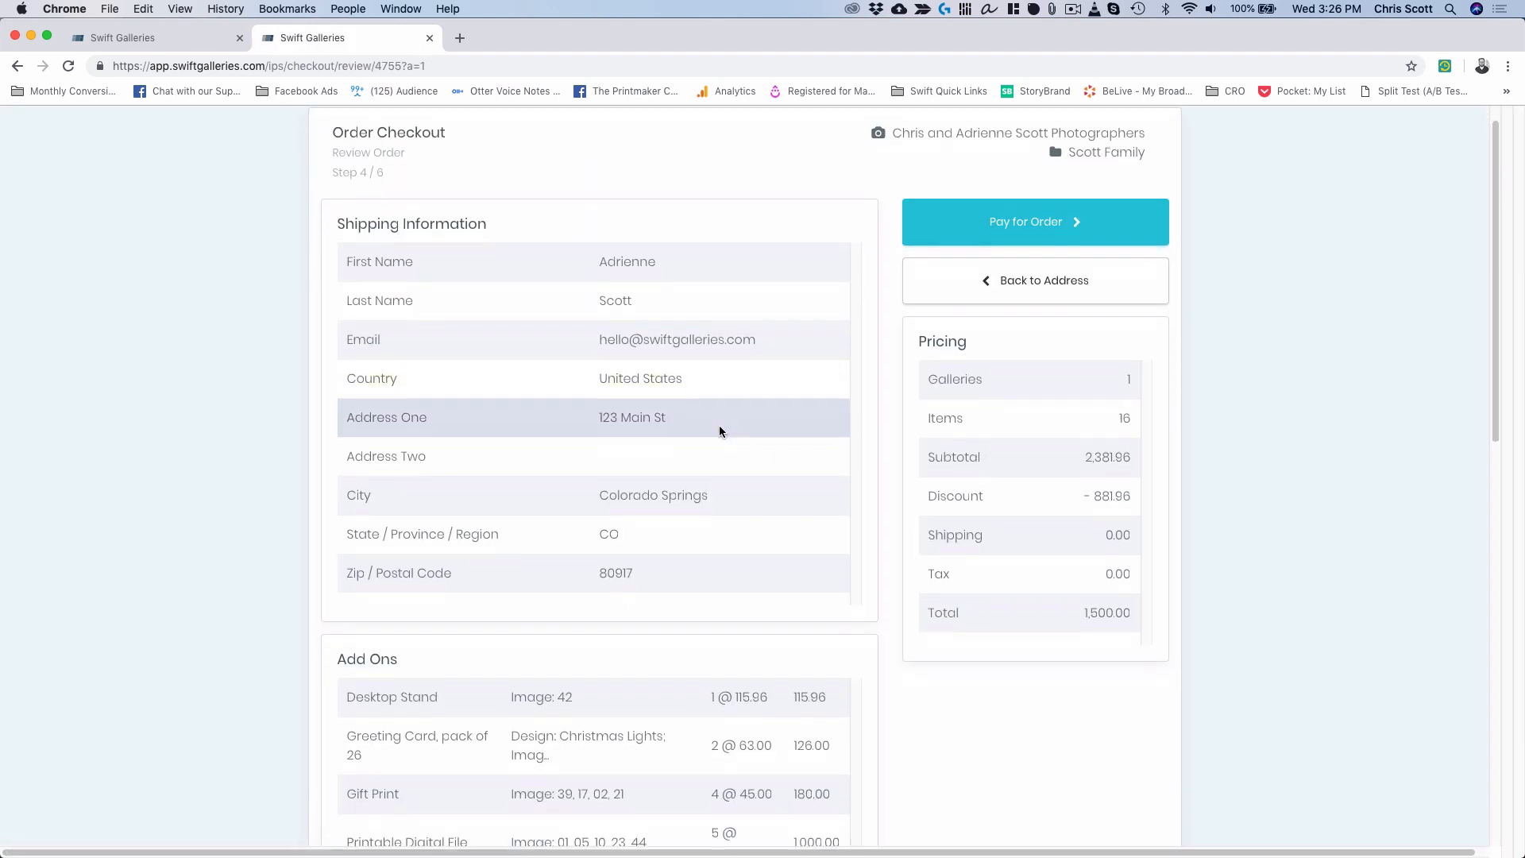
pyautogui.scroll(-5, 719, 427)
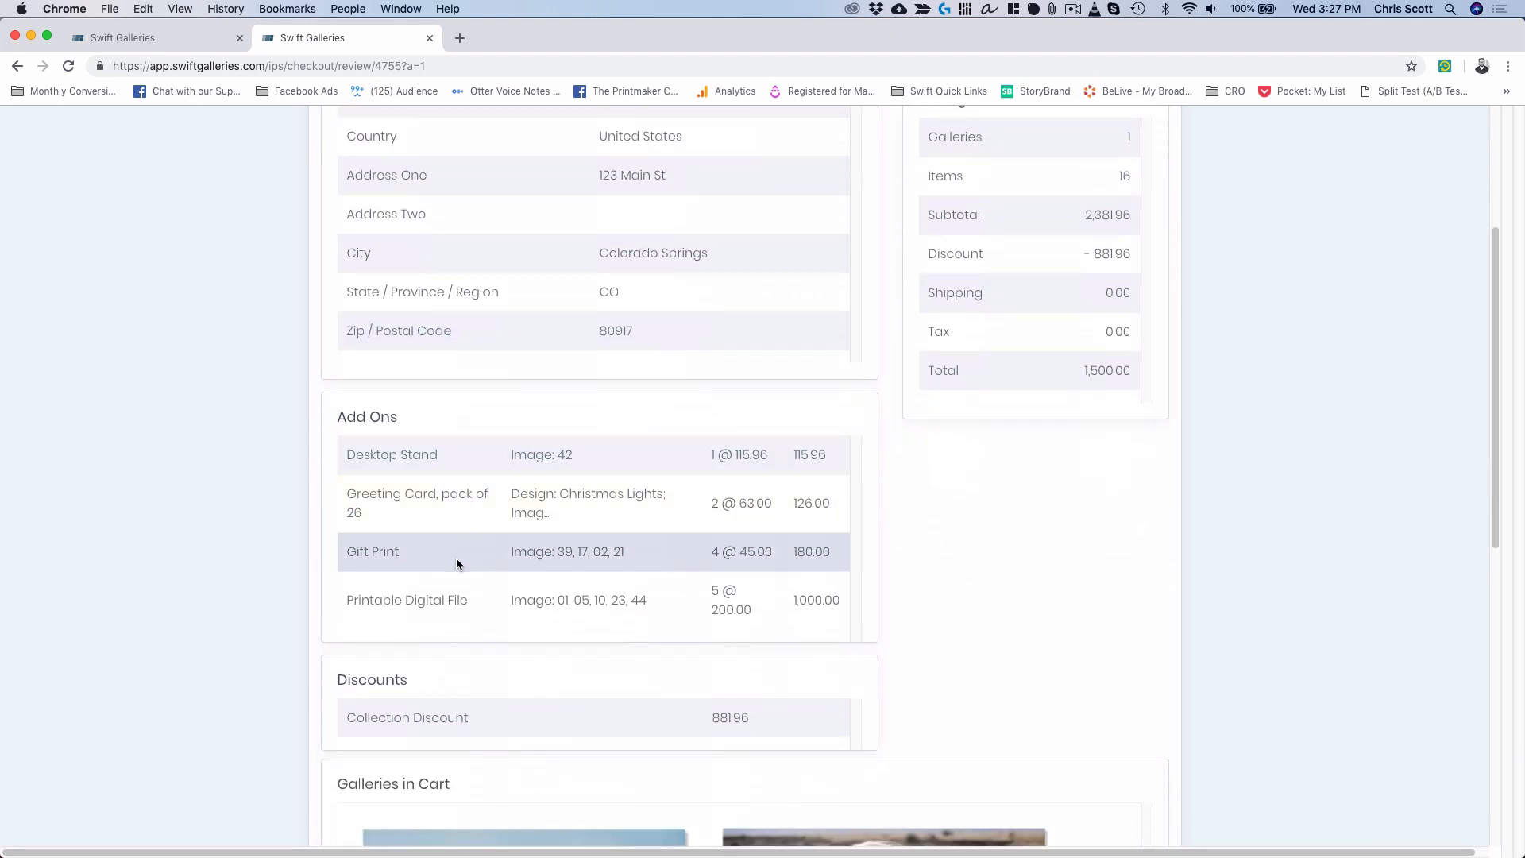
pyautogui.scroll(-1, 457, 598)
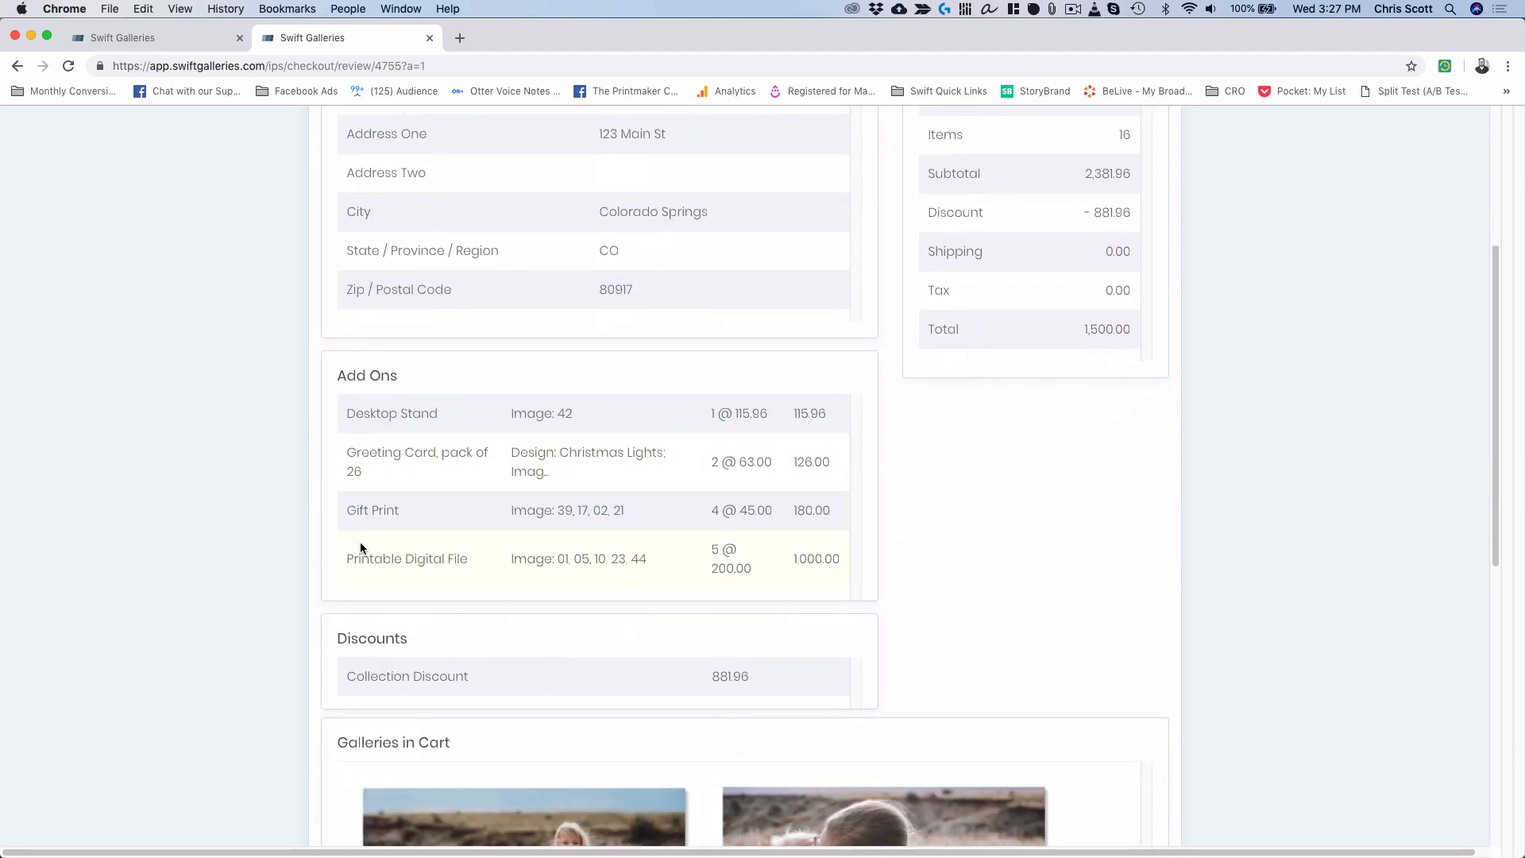
pyautogui.scroll(-2, 457, 556)
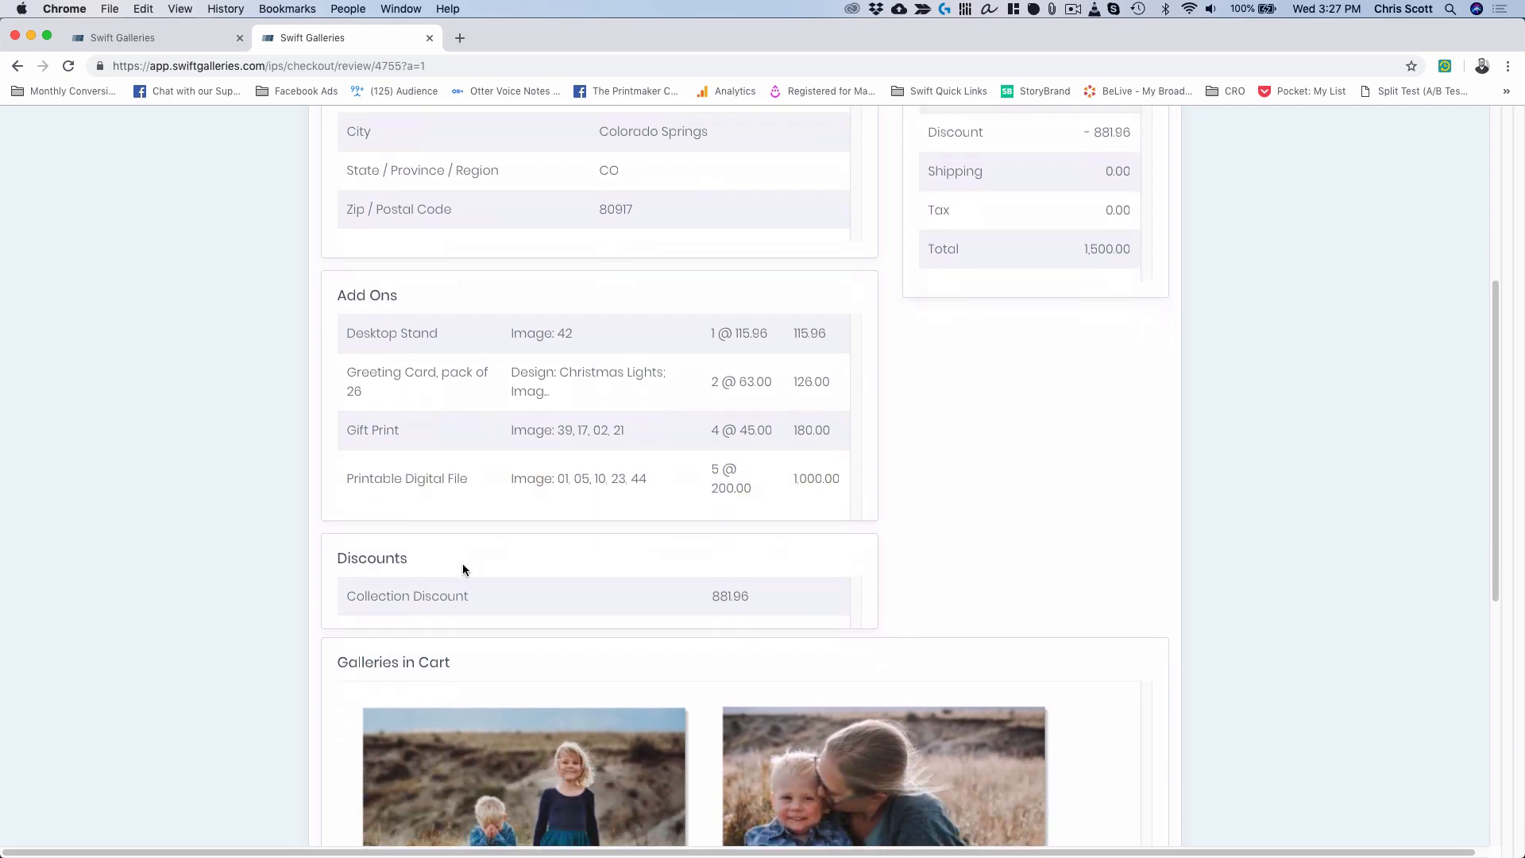
pyautogui.scroll(-12, 483, 604)
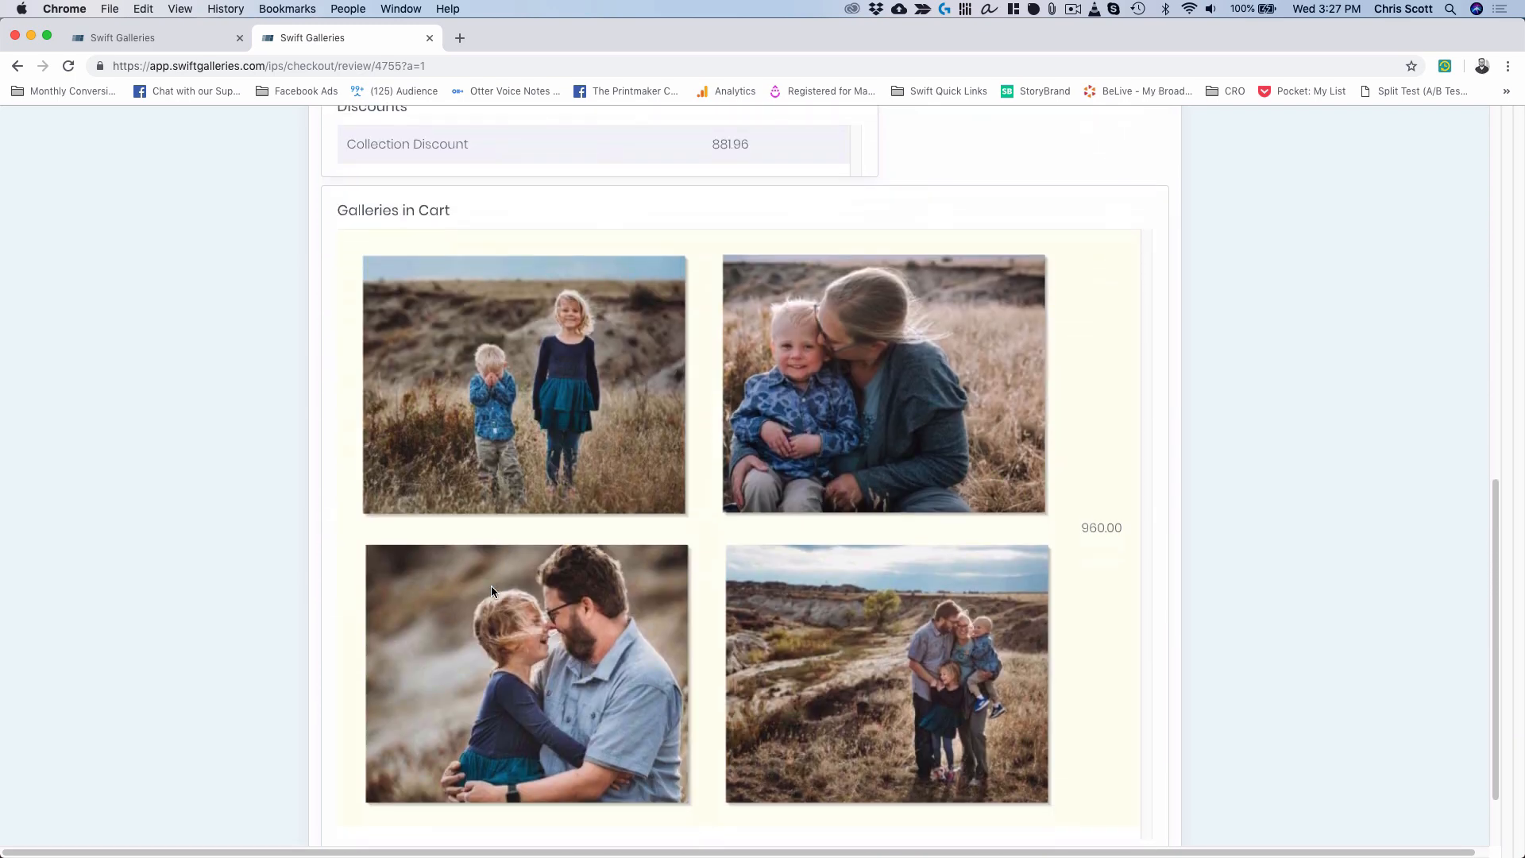
pyautogui.scroll(12, 493, 591)
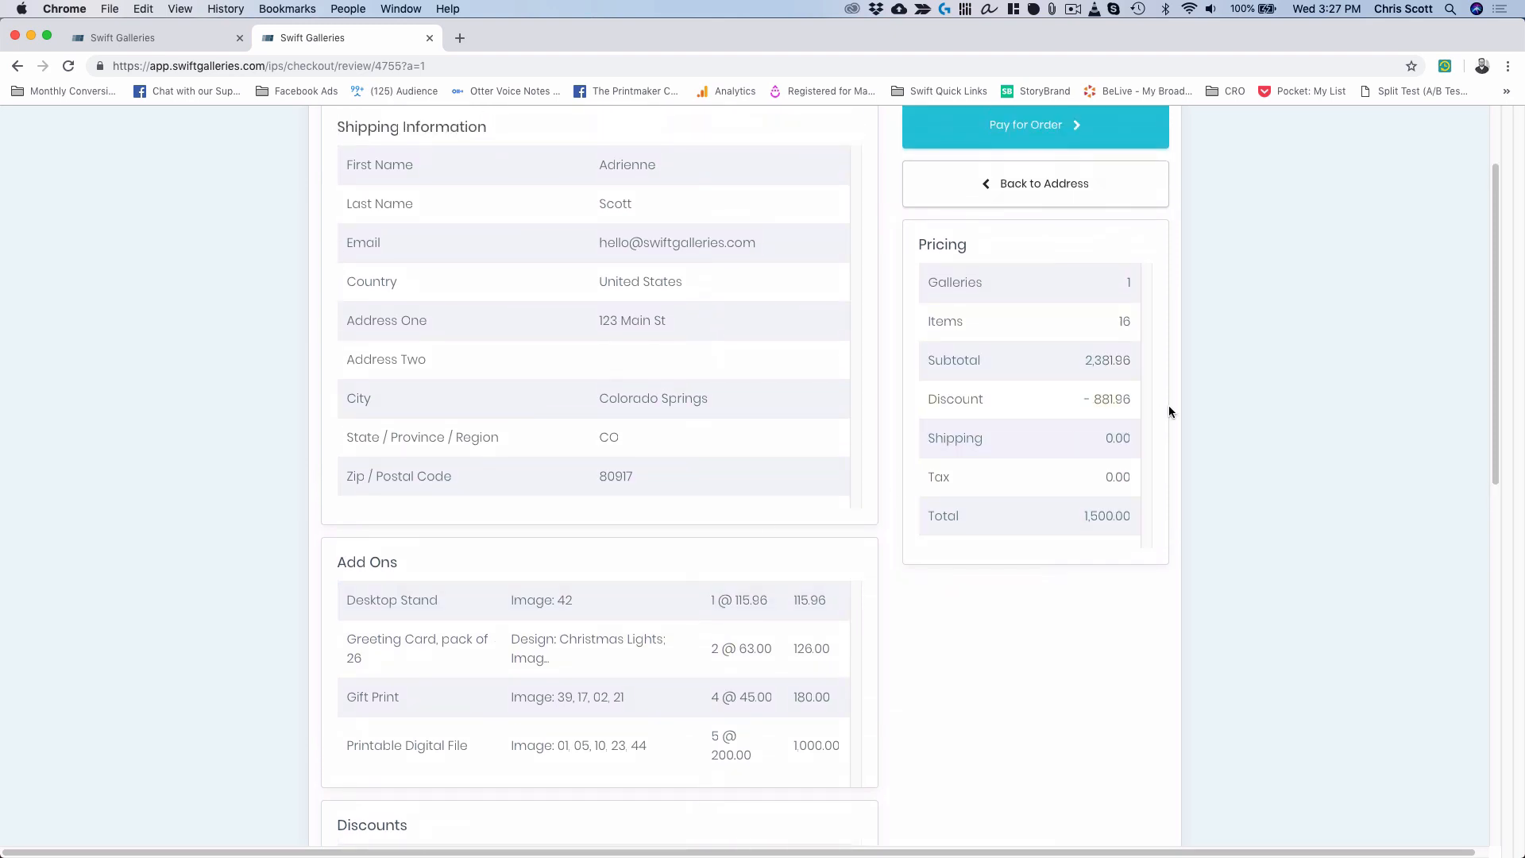
pyautogui.scroll(2, 1169, 412)
pyautogui.click(1005, 197)
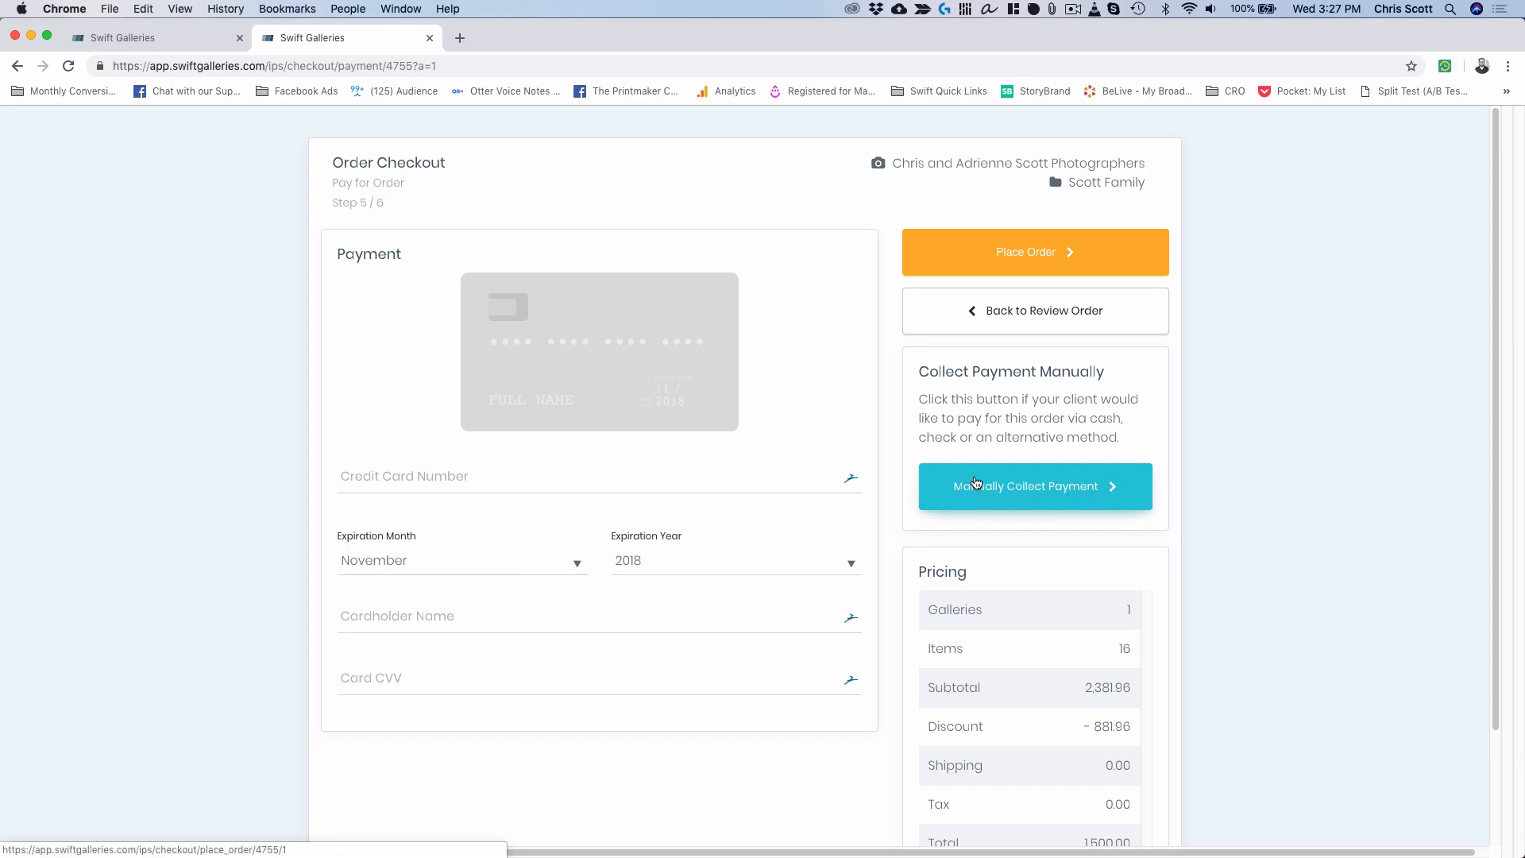
# Place the 1,500.00 order with payment collected manually, skipping card payment.
pyautogui.click(1045, 489)
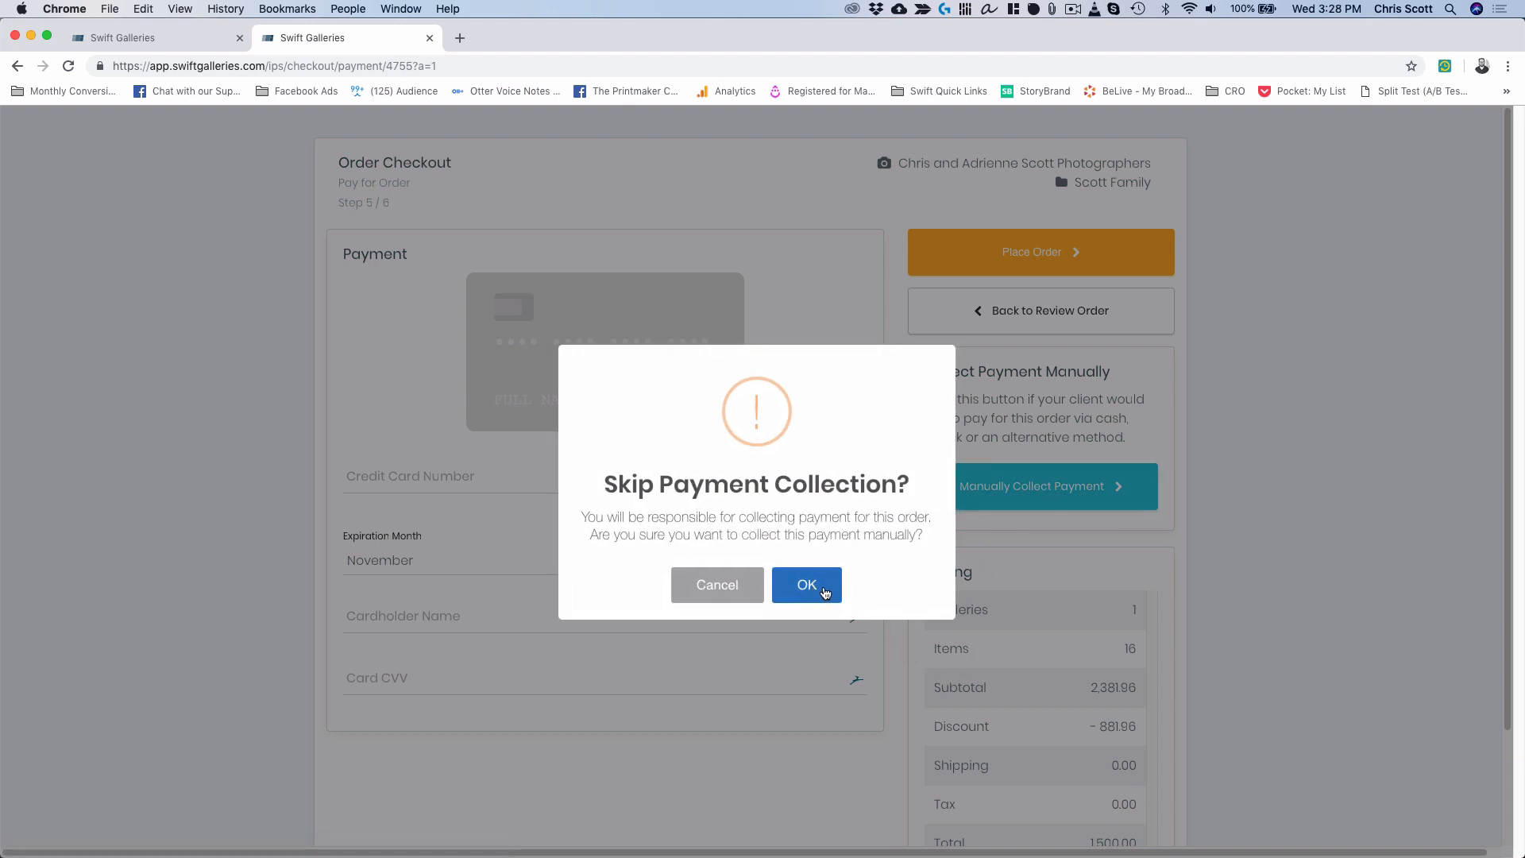
pyautogui.click(825, 593)
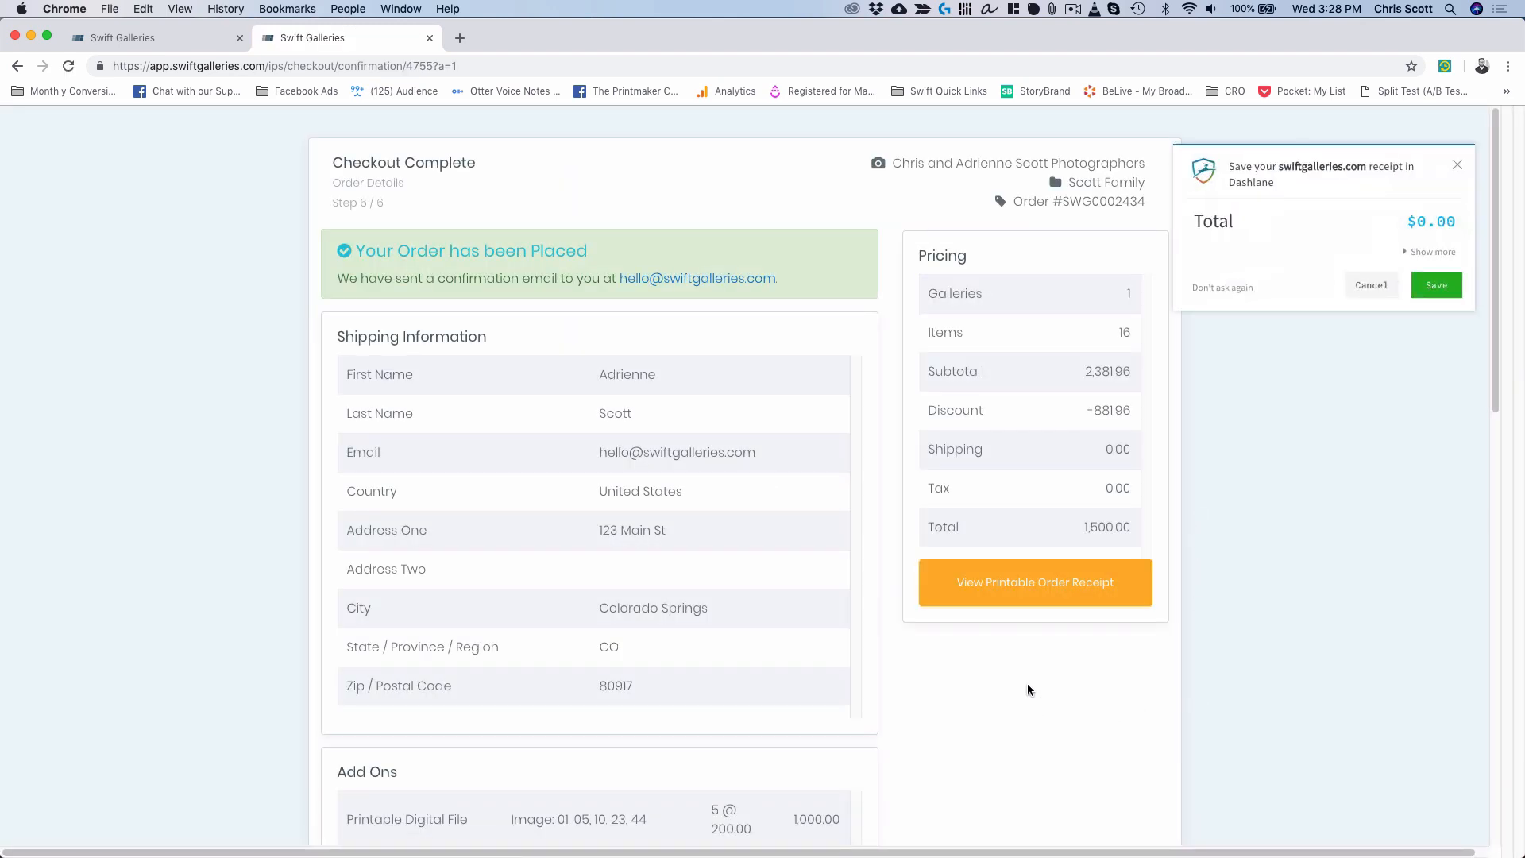
# Dismiss the save-receipt offer, look over the confirmation, and close the checkout tab.
pyautogui.click(1374, 288)
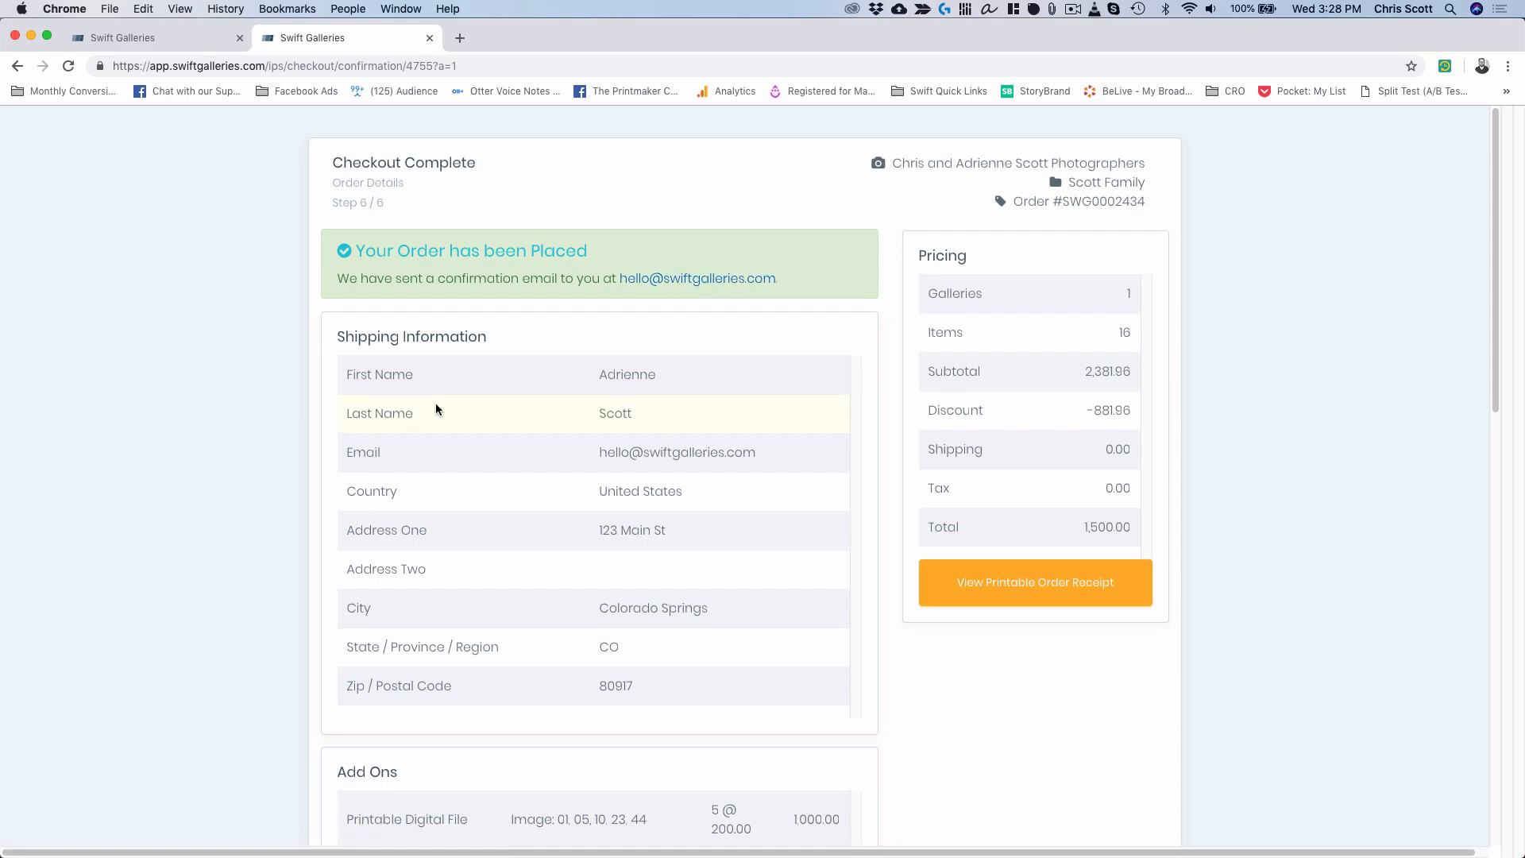
pyautogui.scroll(-8, 436, 408)
pyautogui.scroll(8, 435, 408)
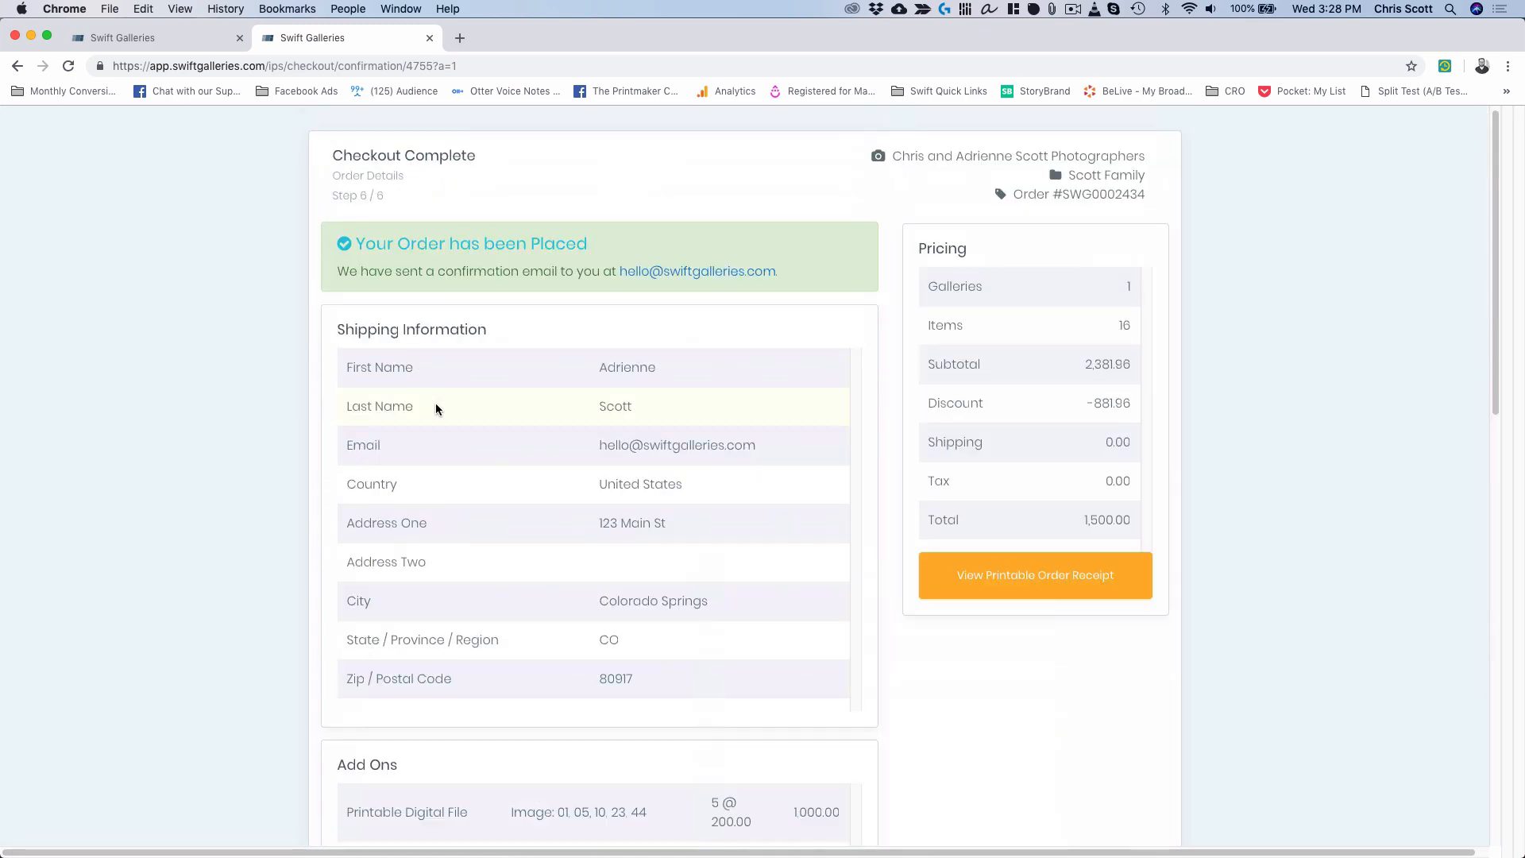
pyautogui.click(430, 39)
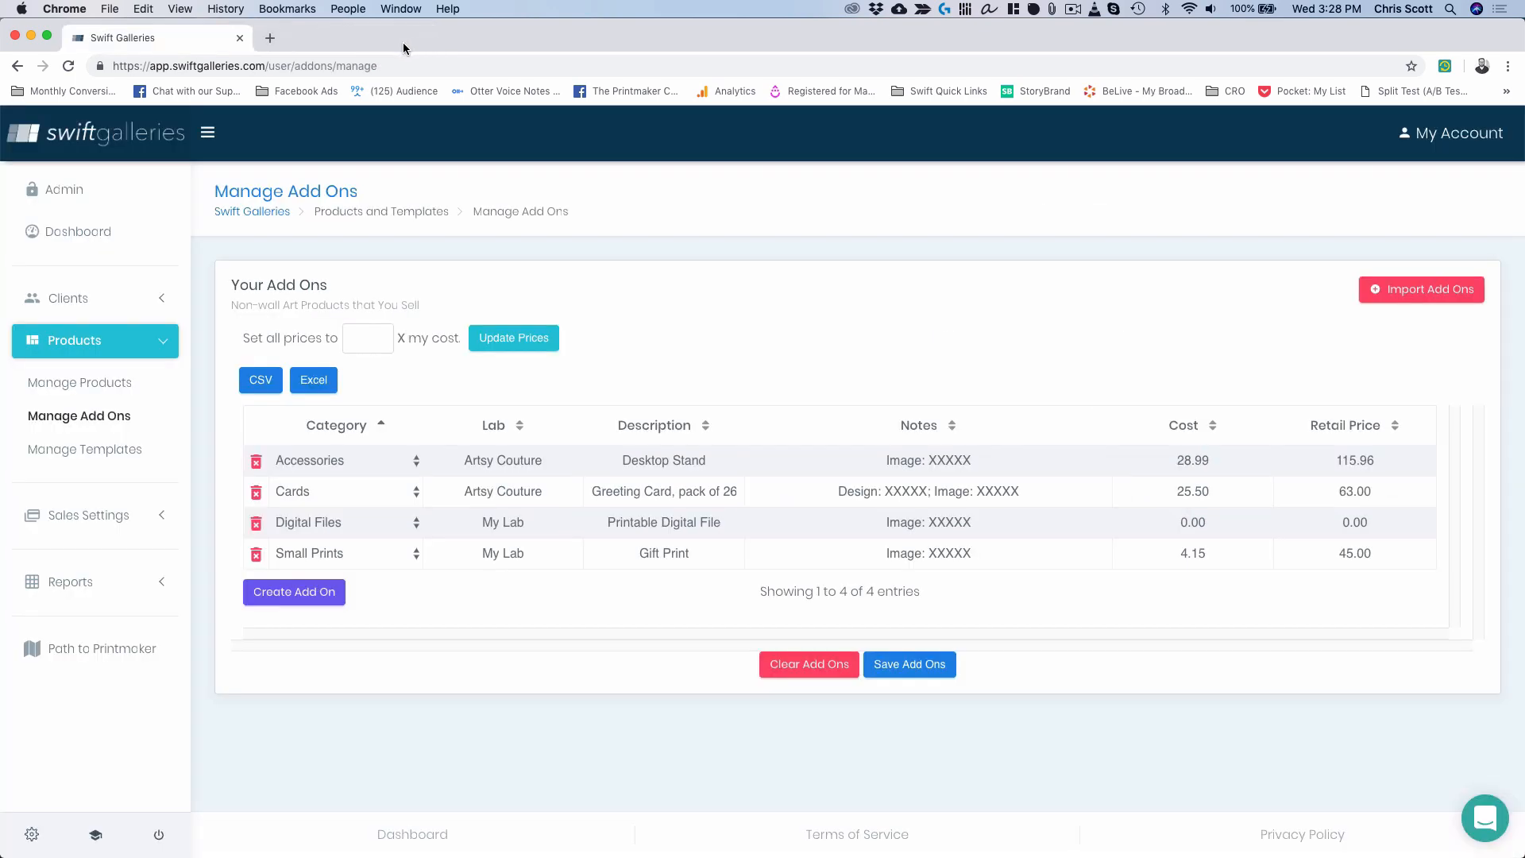
# On the dashboard, open the 200.00 order from November 08, 2018 under Recent Orders and review it.
pyautogui.click(74, 234)
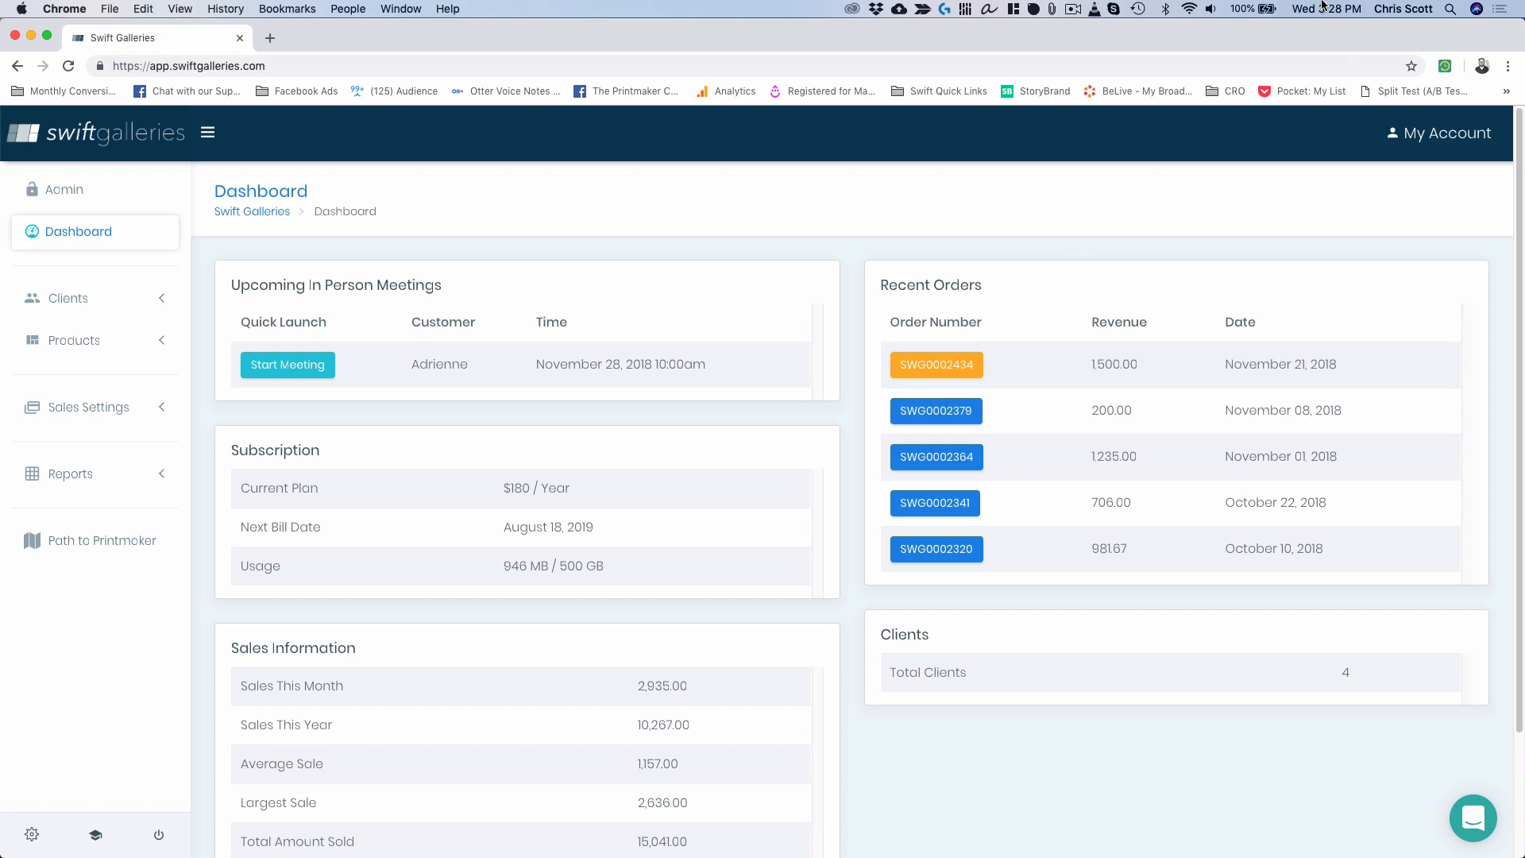
pyautogui.click(940, 414)
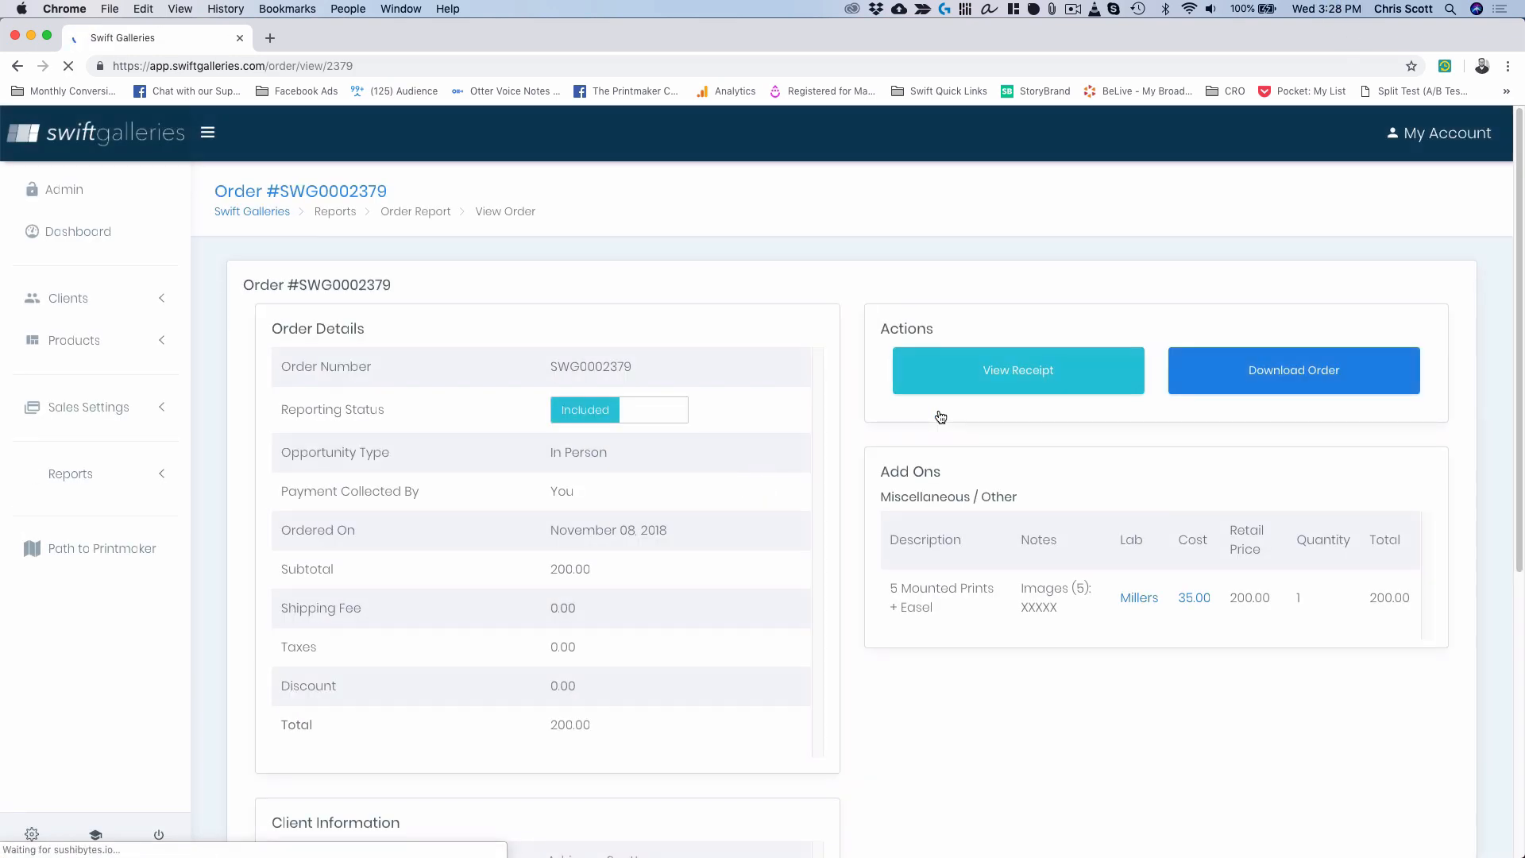
pyautogui.scroll(-1, 756, 669)
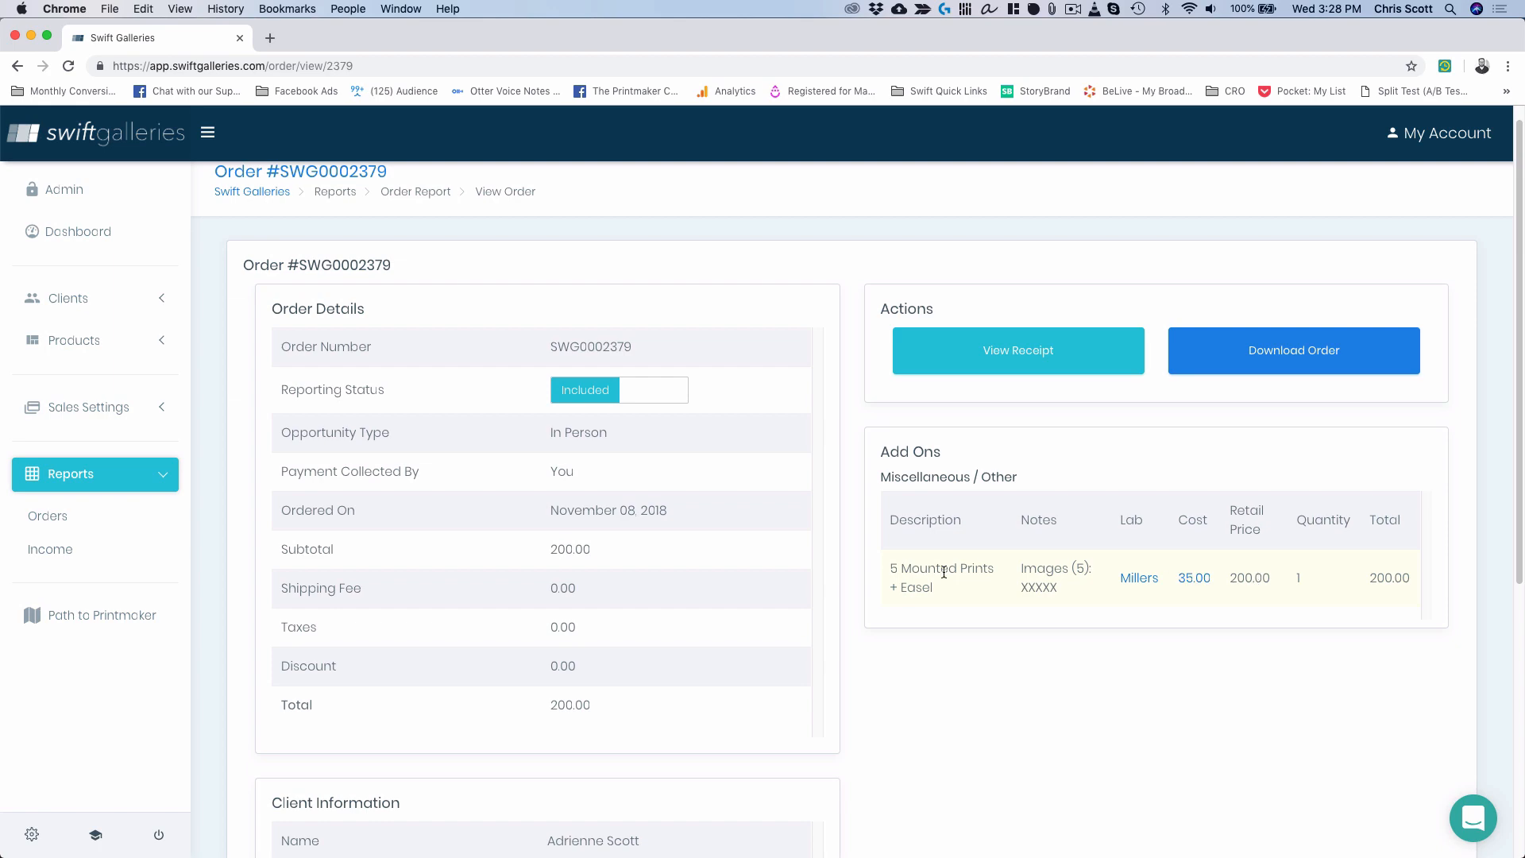
pyautogui.scroll(-5, 726, 622)
pyautogui.scroll(5, 768, 605)
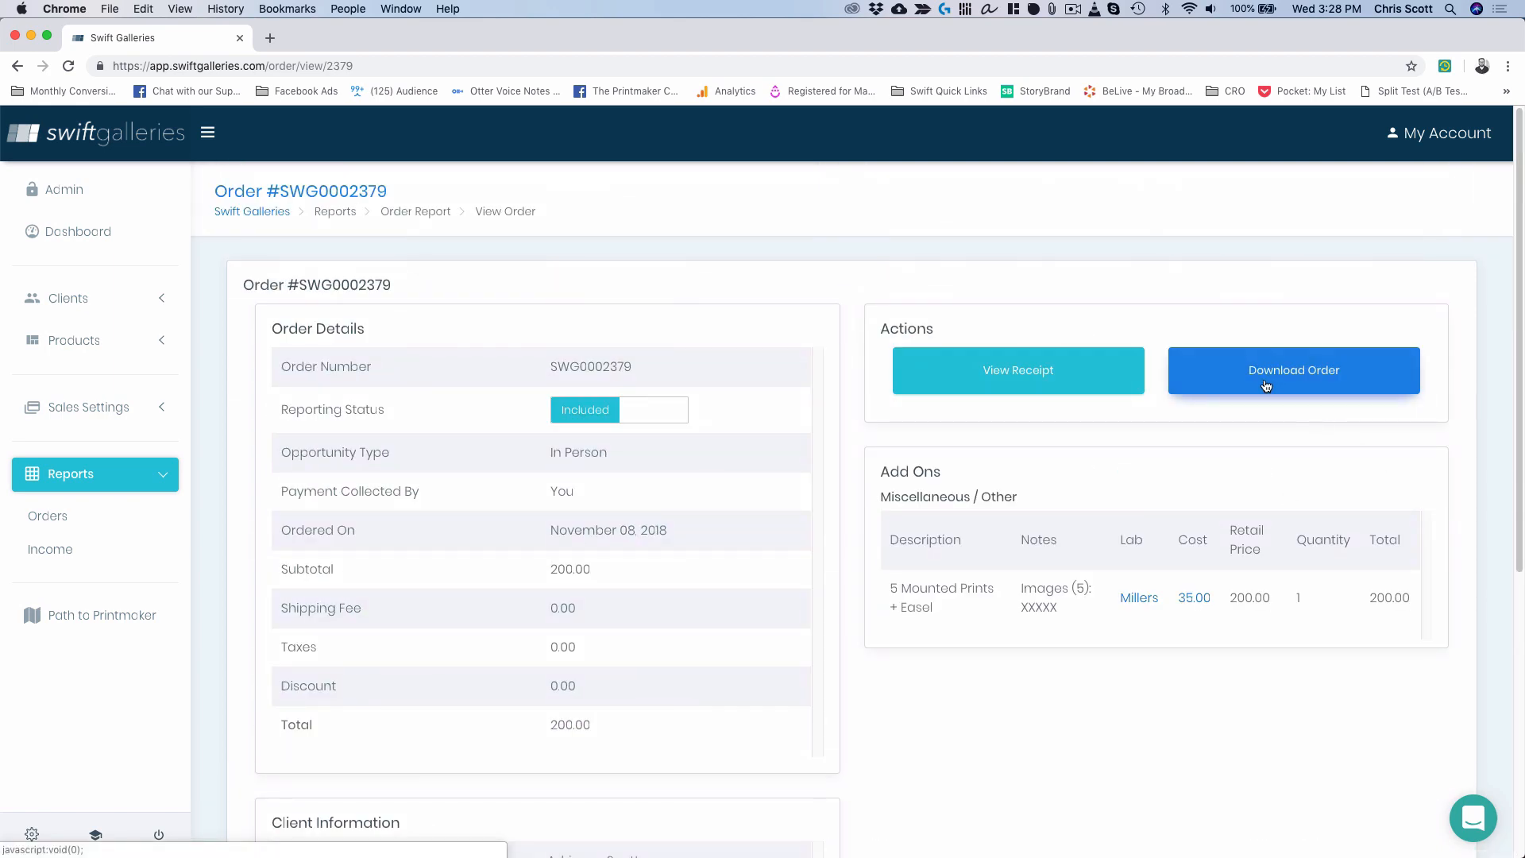
pyautogui.scroll(-5, 1040, 820)
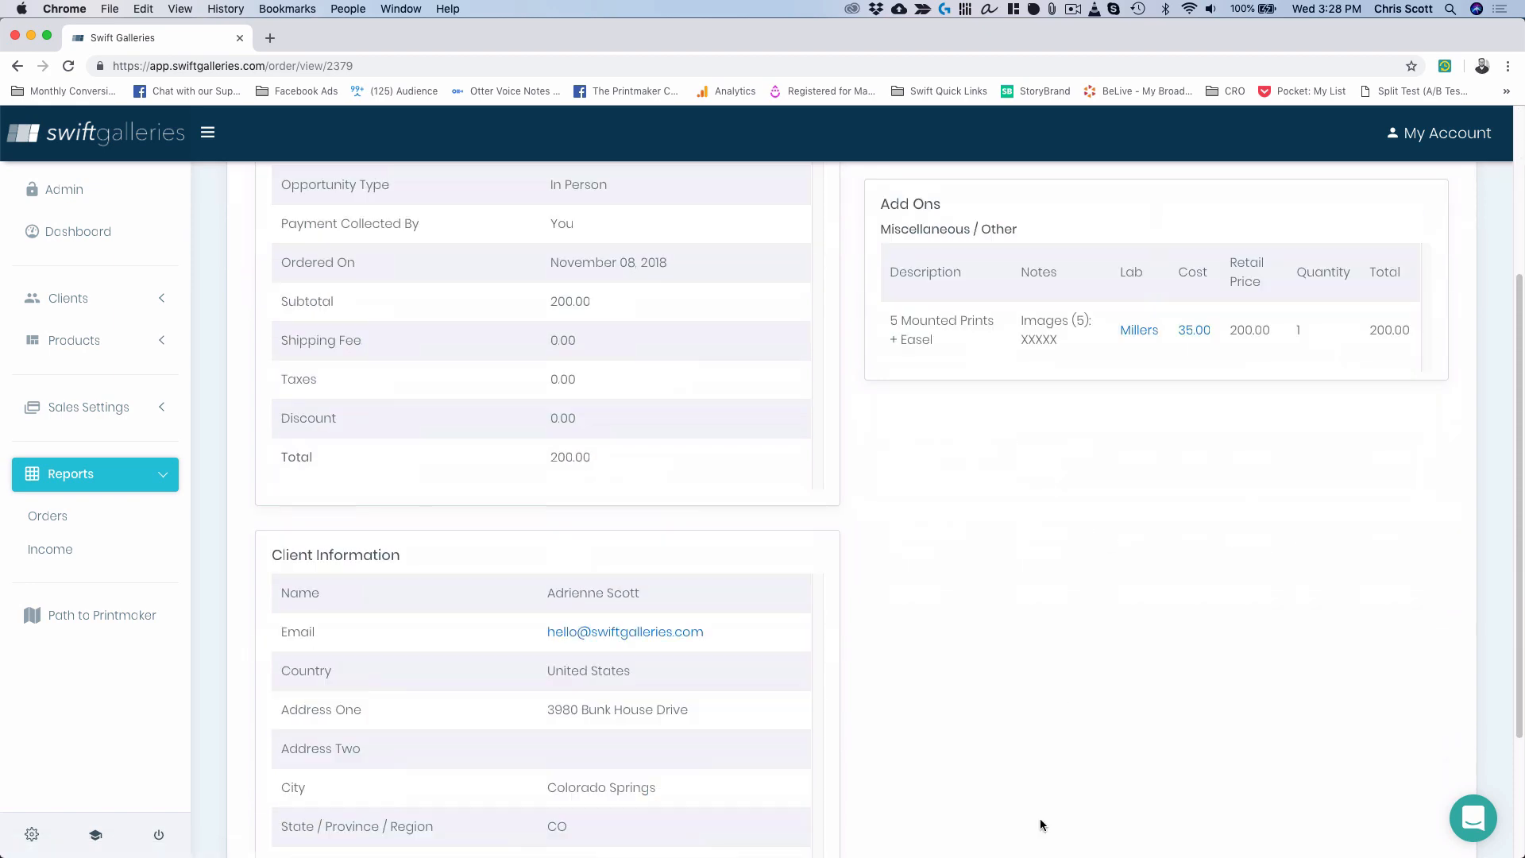
pyautogui.scroll(5, 1041, 822)
pyautogui.scroll(1, 1040, 819)
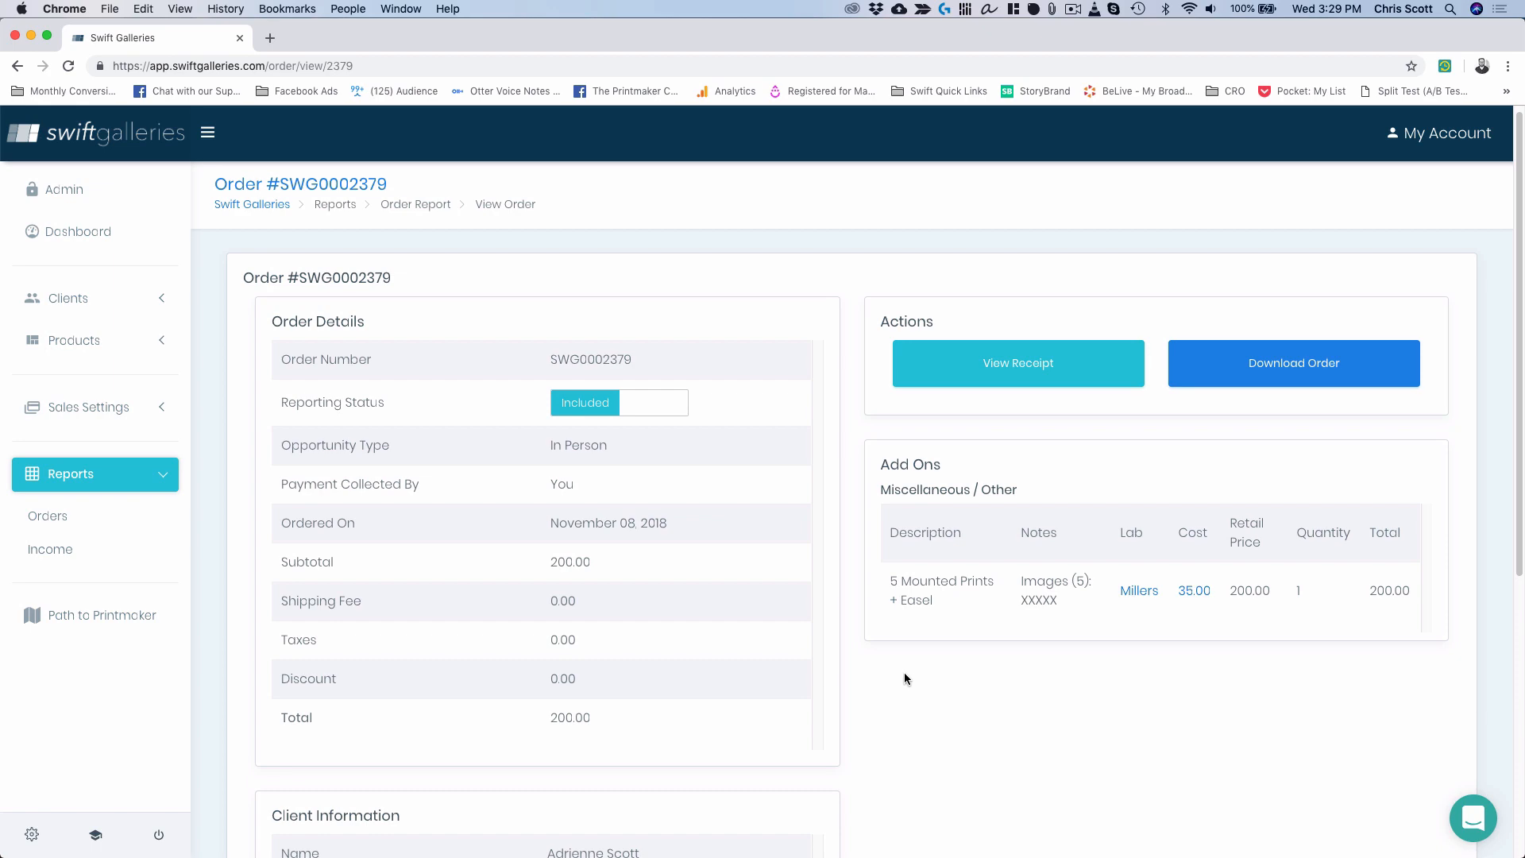
pyautogui.hotkey('ctrl', 'Up')
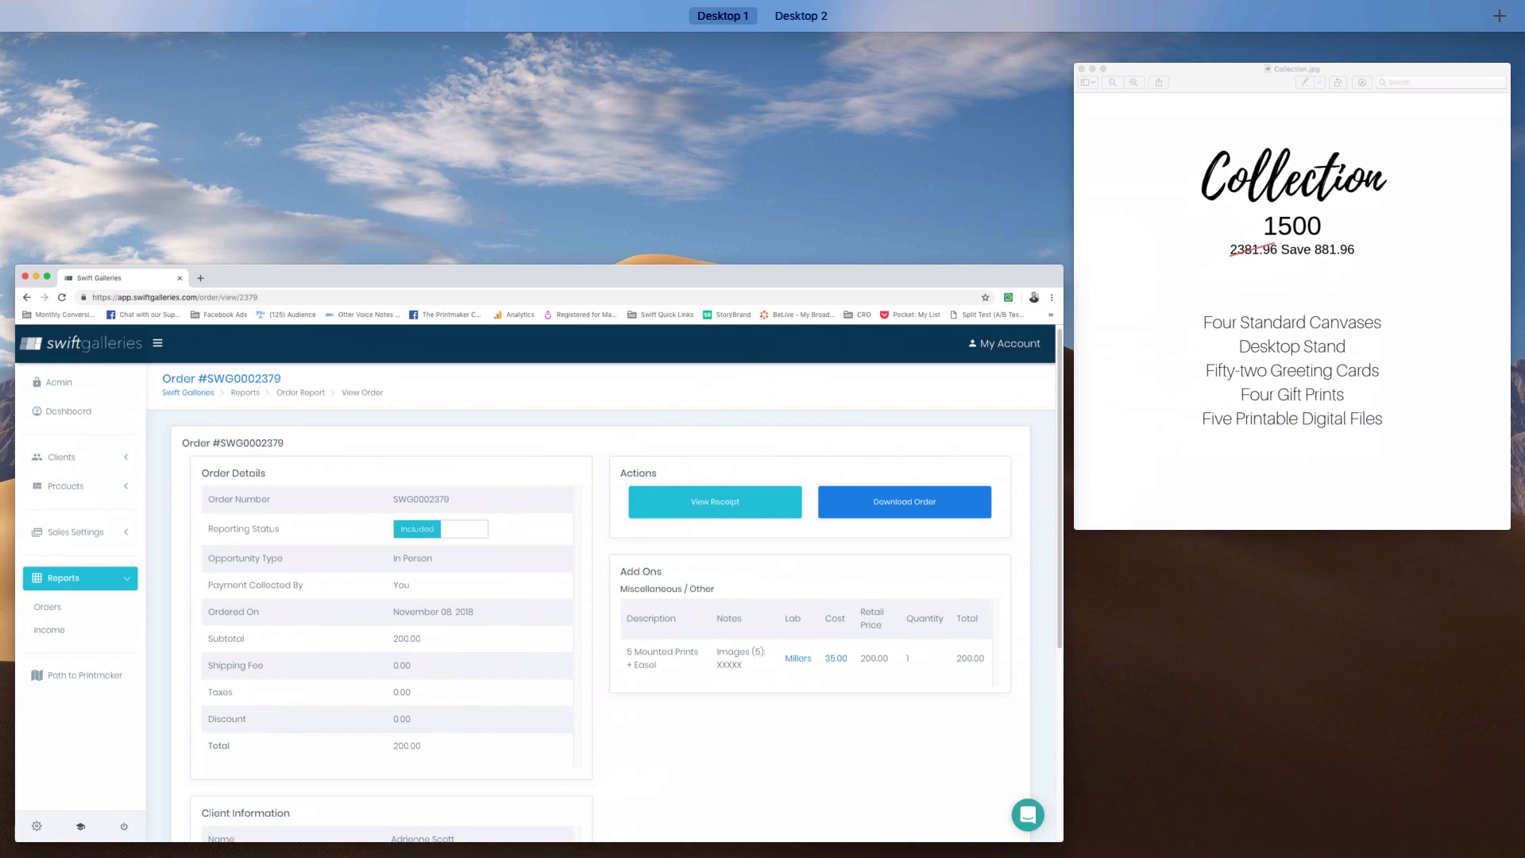
pyautogui.click(1294, 441)
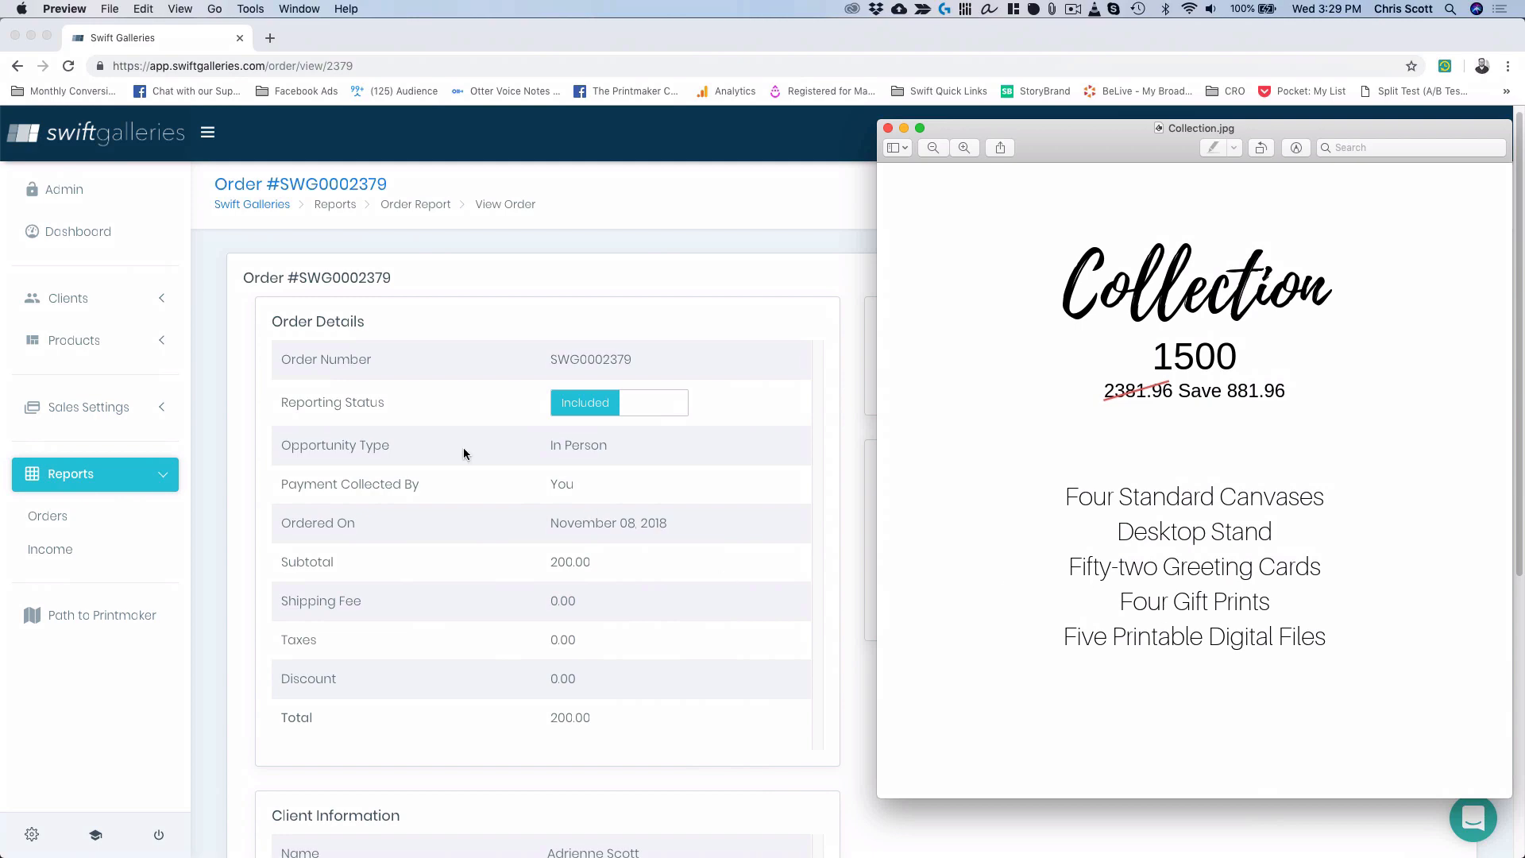
pyautogui.click(73, 340)
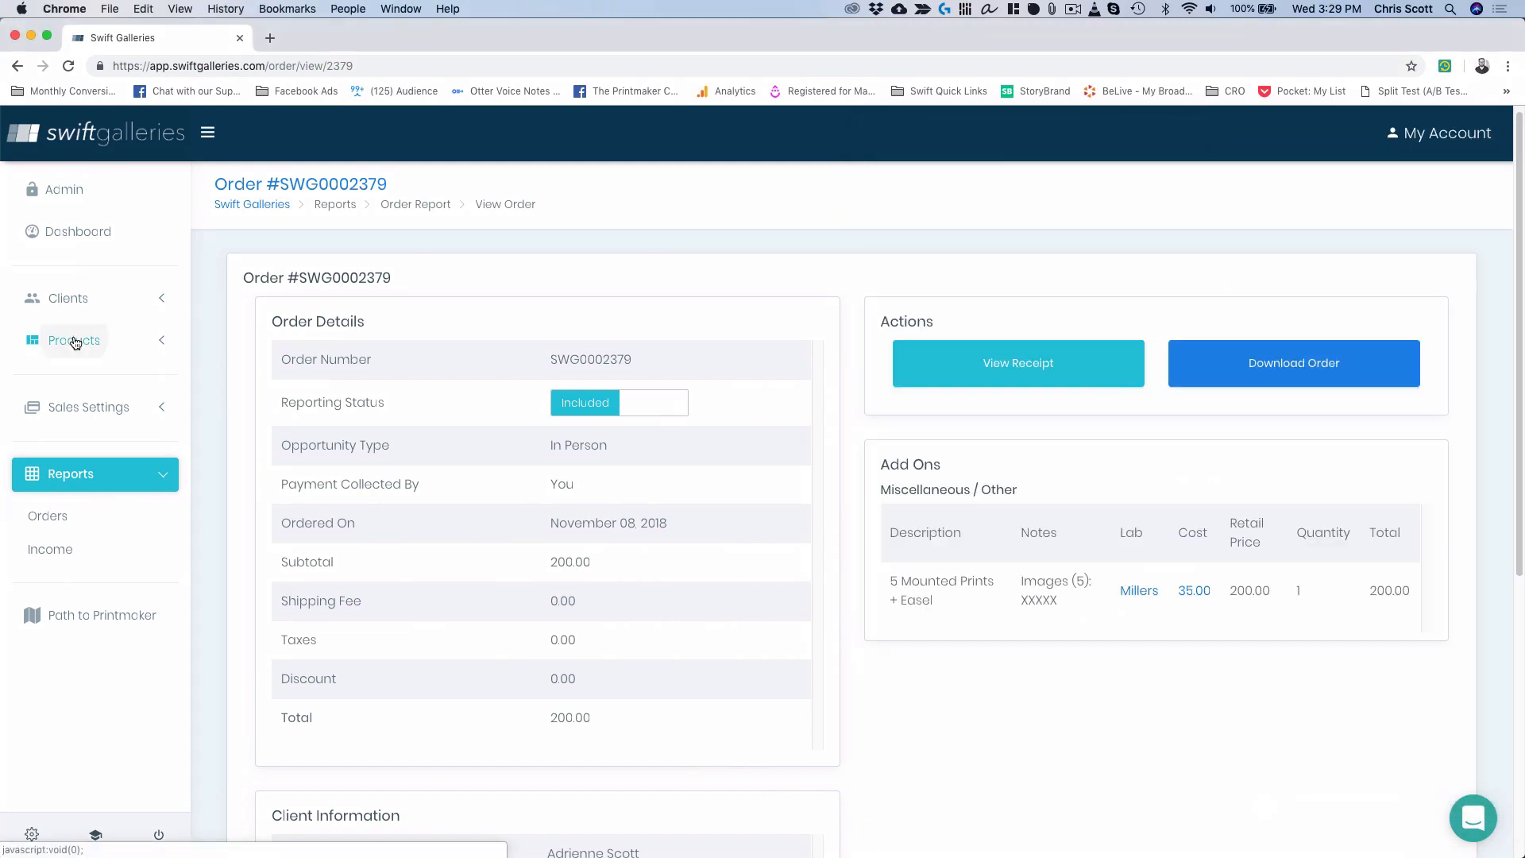
pyautogui.click(70, 341)
pyautogui.hotkey('ctrl', 'Up')
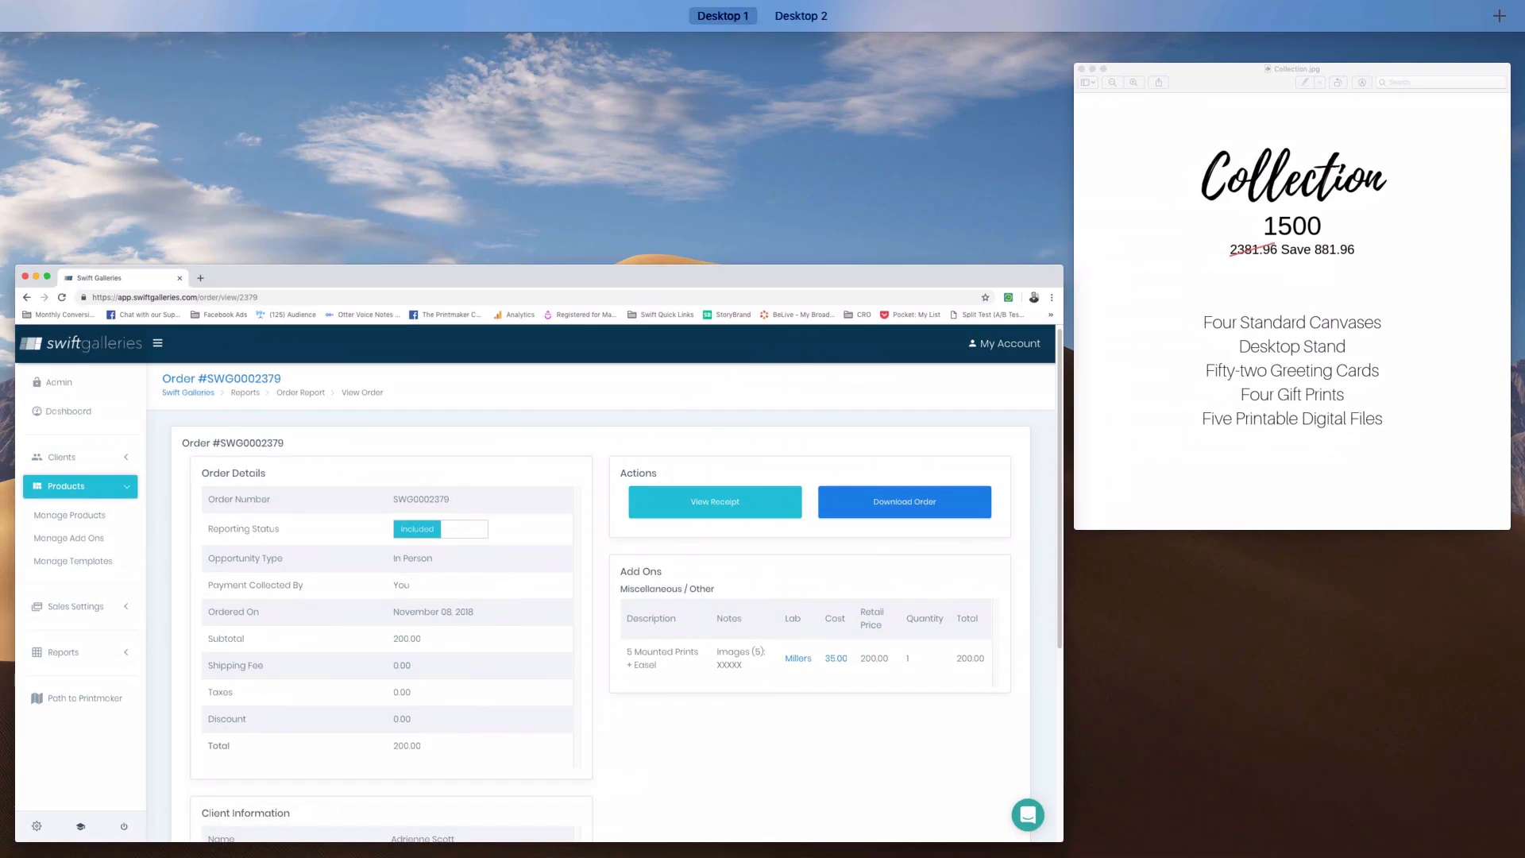
pyautogui.click(1259, 462)
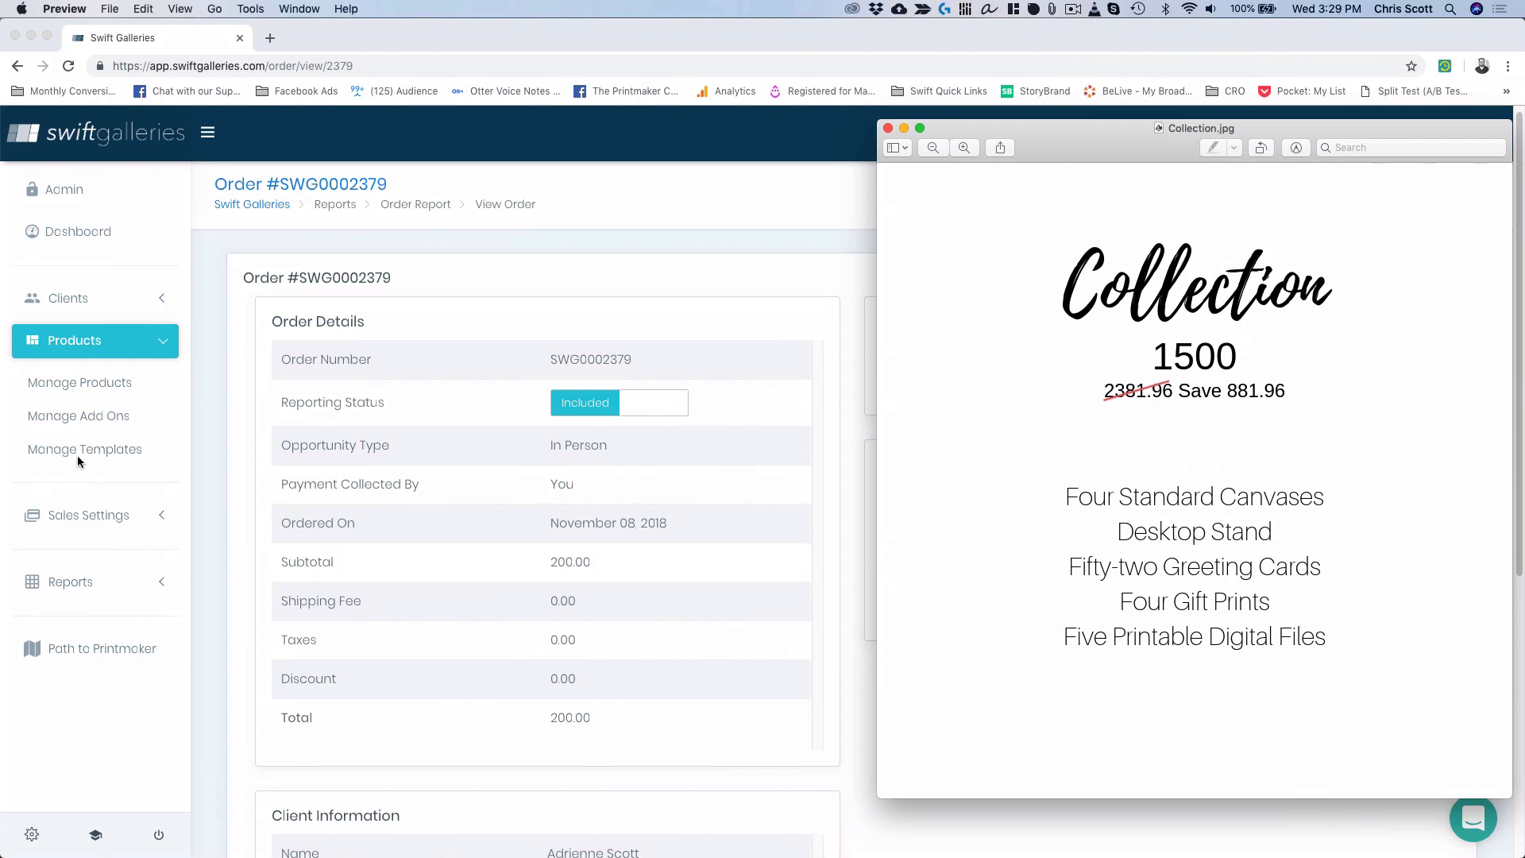
pyautogui.click(70, 297)
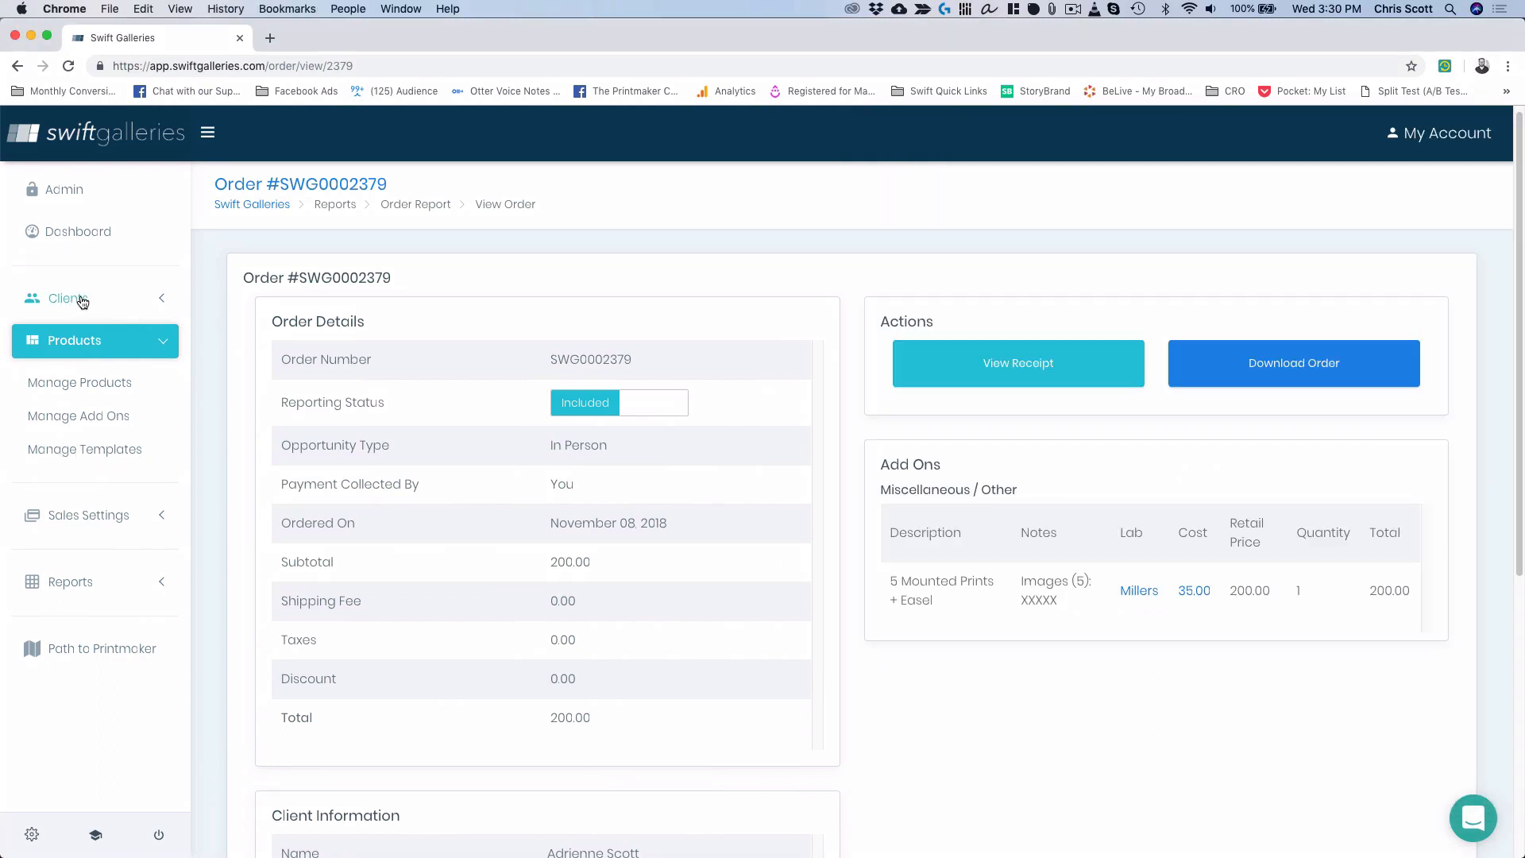
# Open the first client's details page under Manage Clients, showing 44 images and 2,935.00 sales.
pyautogui.click(85, 374)
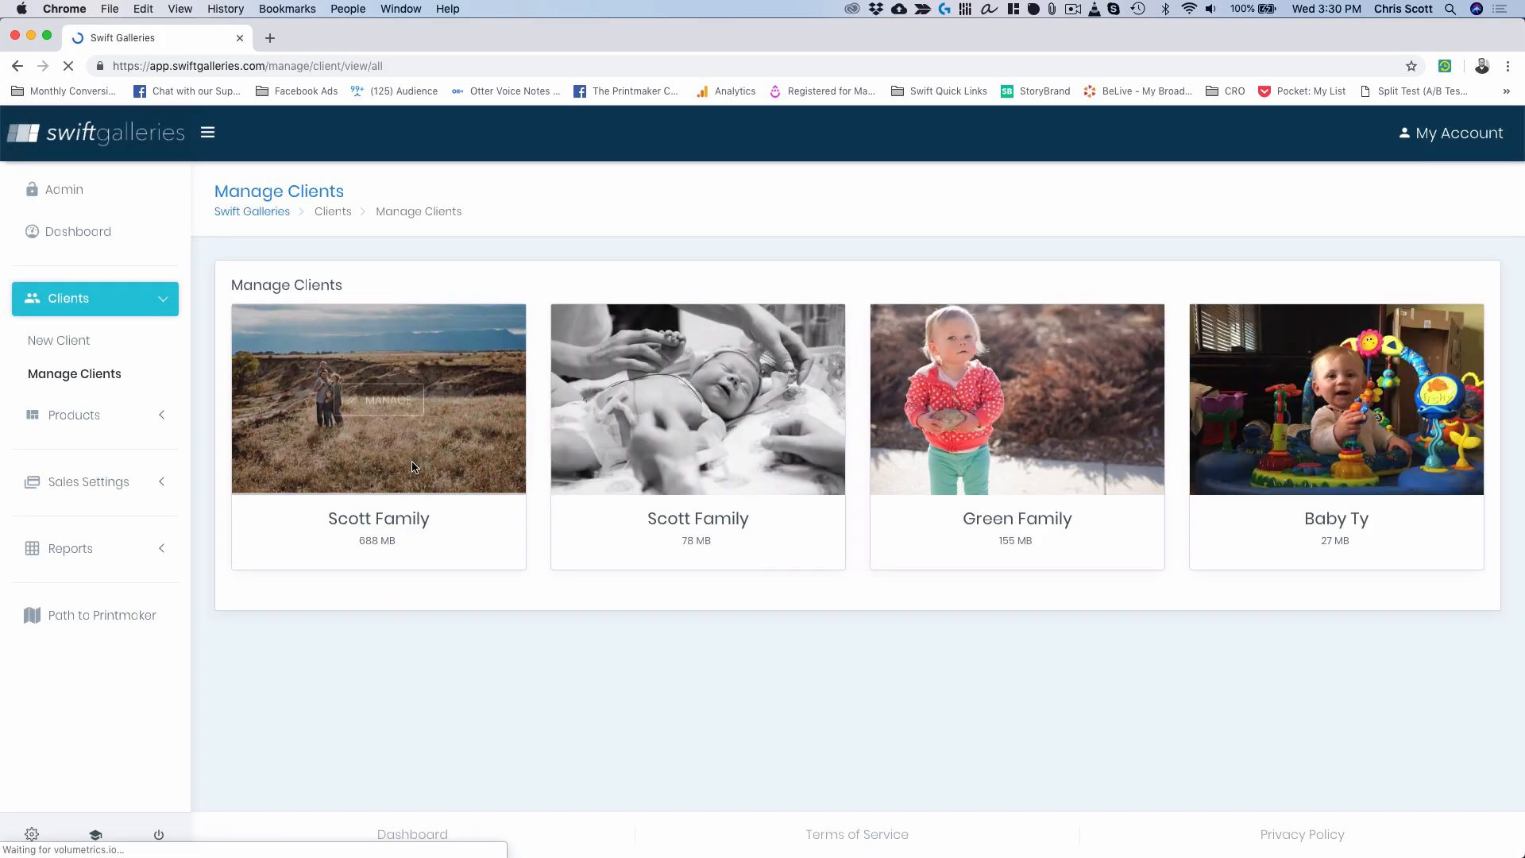
pyautogui.click(380, 401)
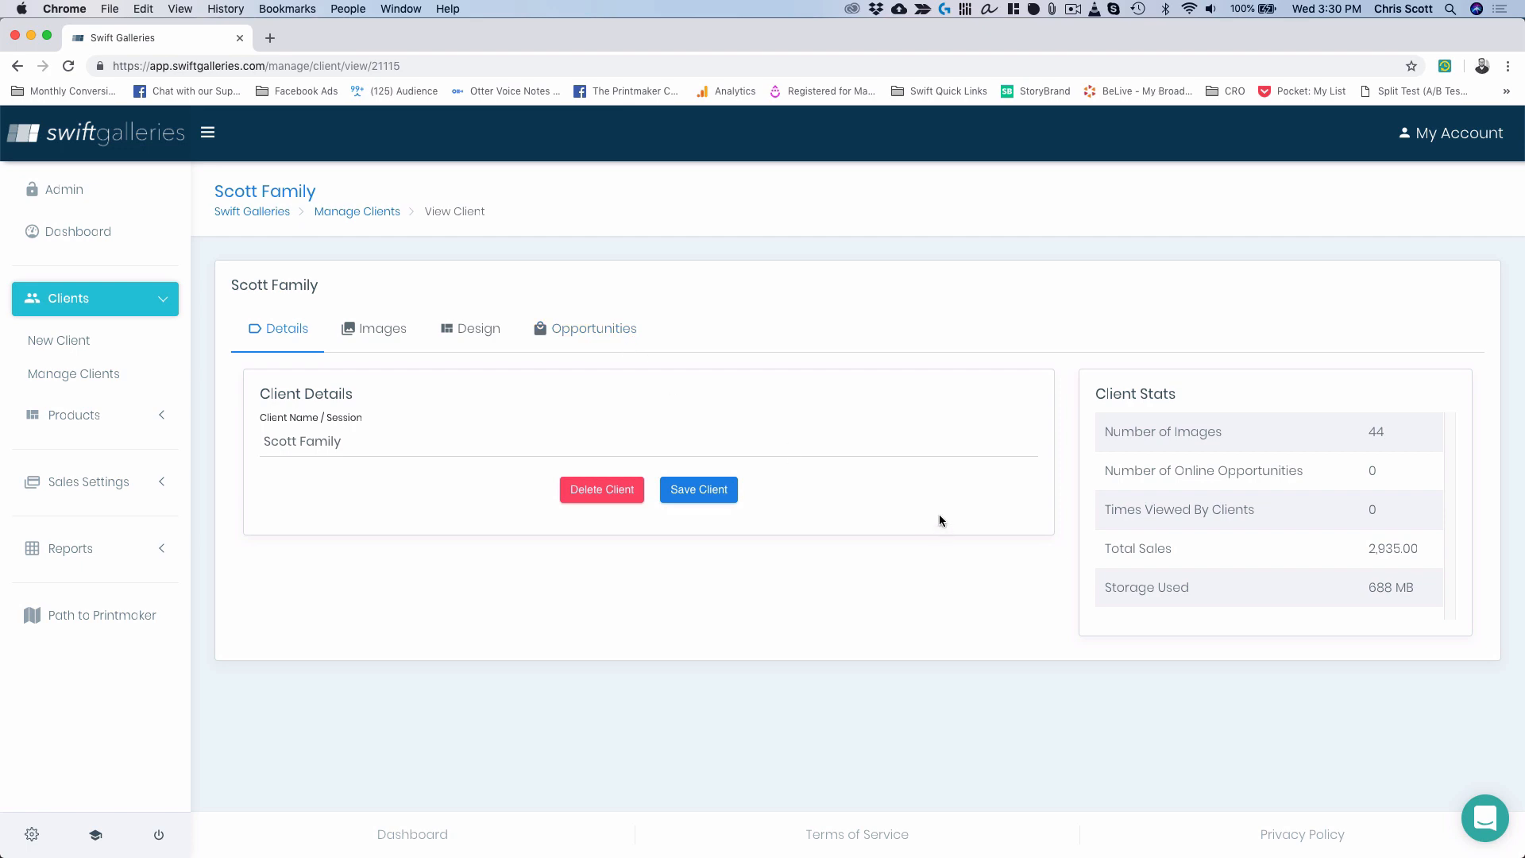
pyautogui.hotkey('ctrl', 'Up')
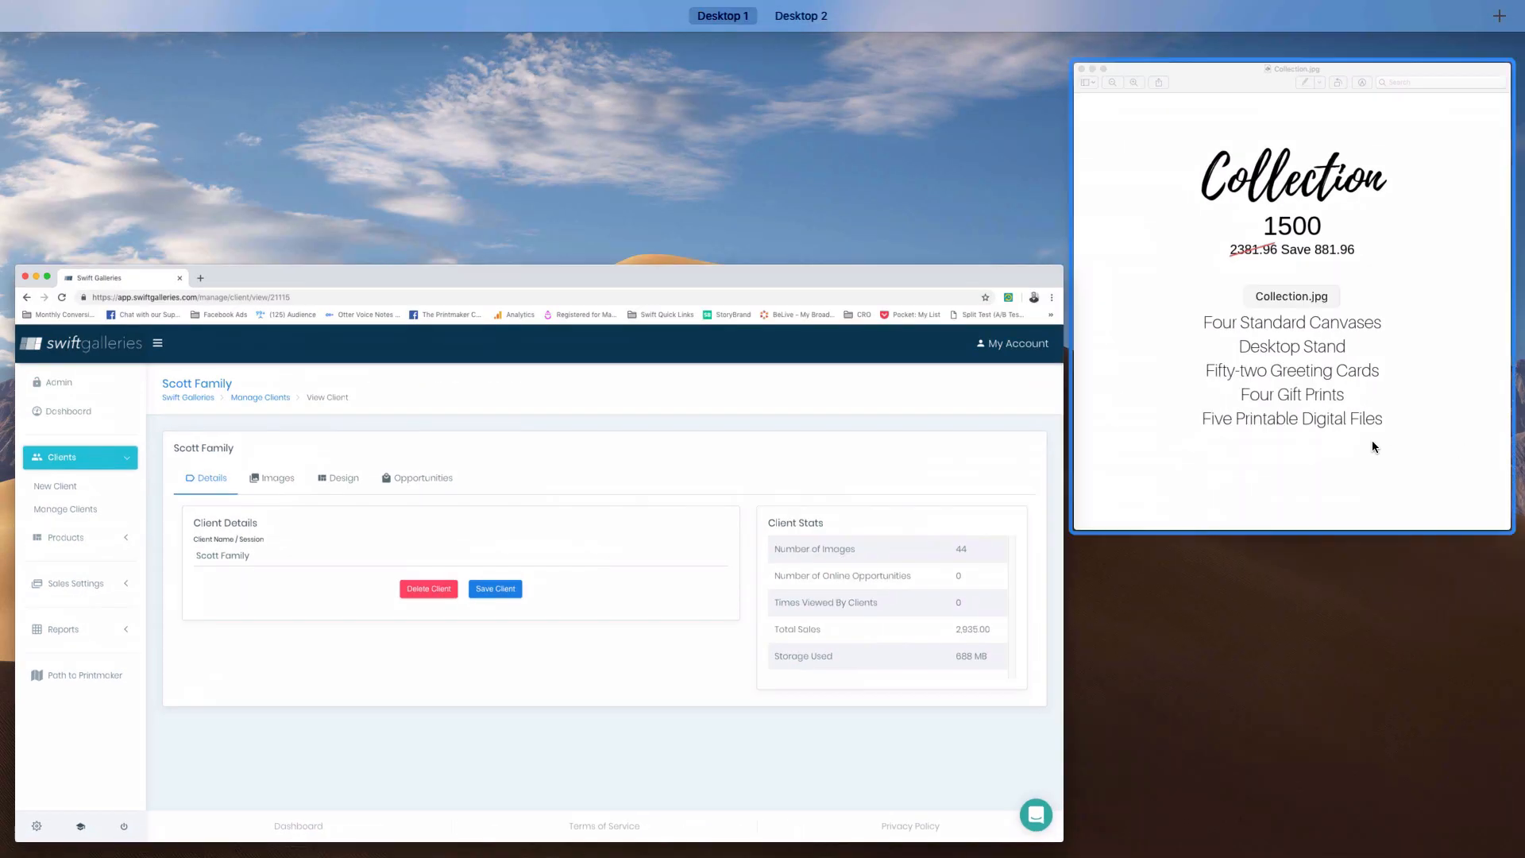
# Bring the Collection.jpg price sheet forward and centre it, leaving Client Stats visible.
pyautogui.click(1358, 461)
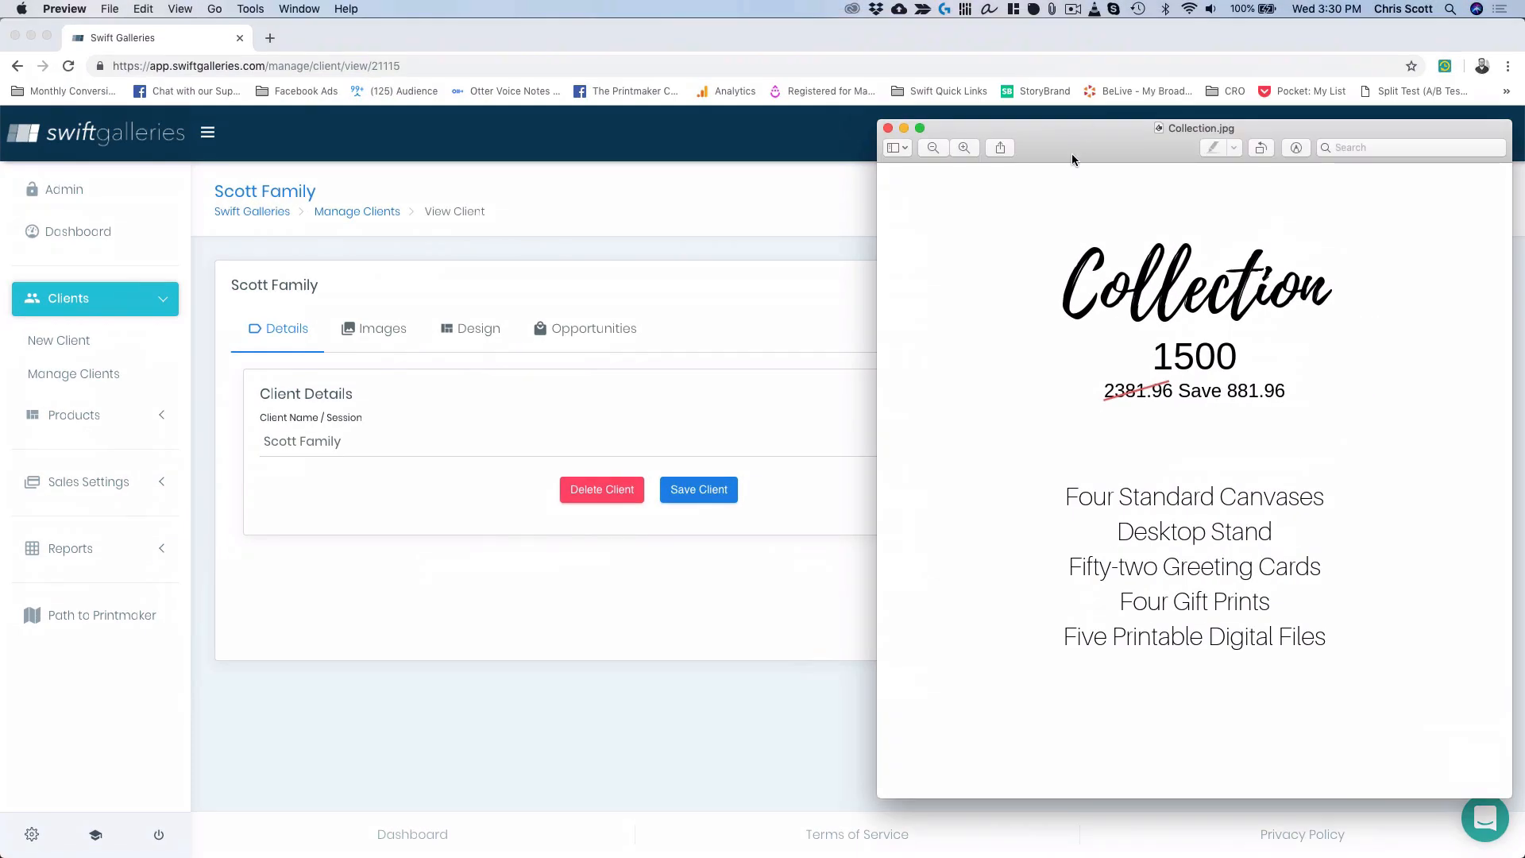
pyautogui.moveTo(1074, 159); pyautogui.dragTo(664, 184)
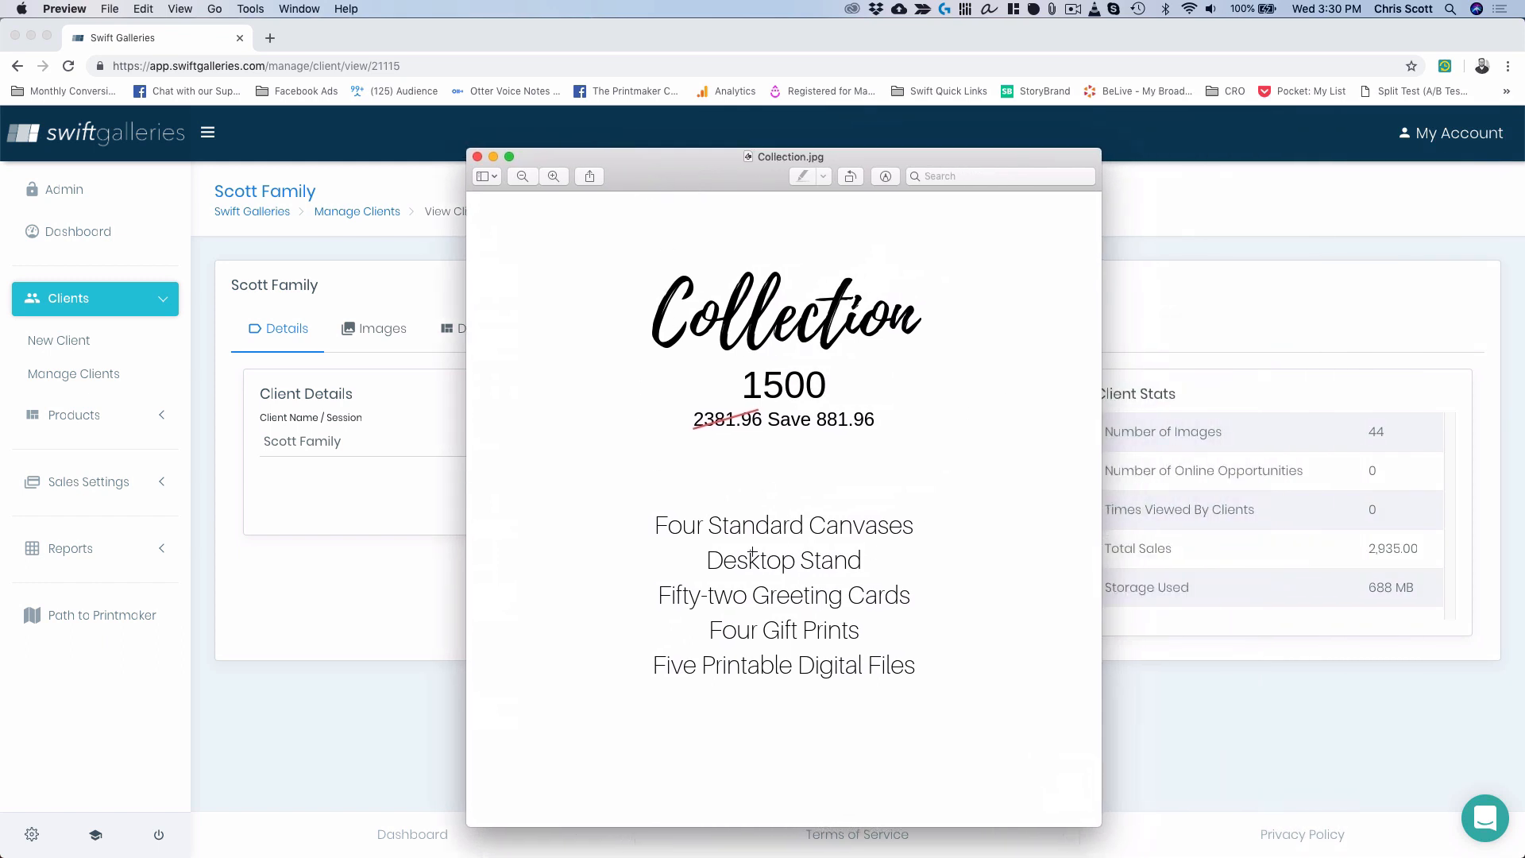